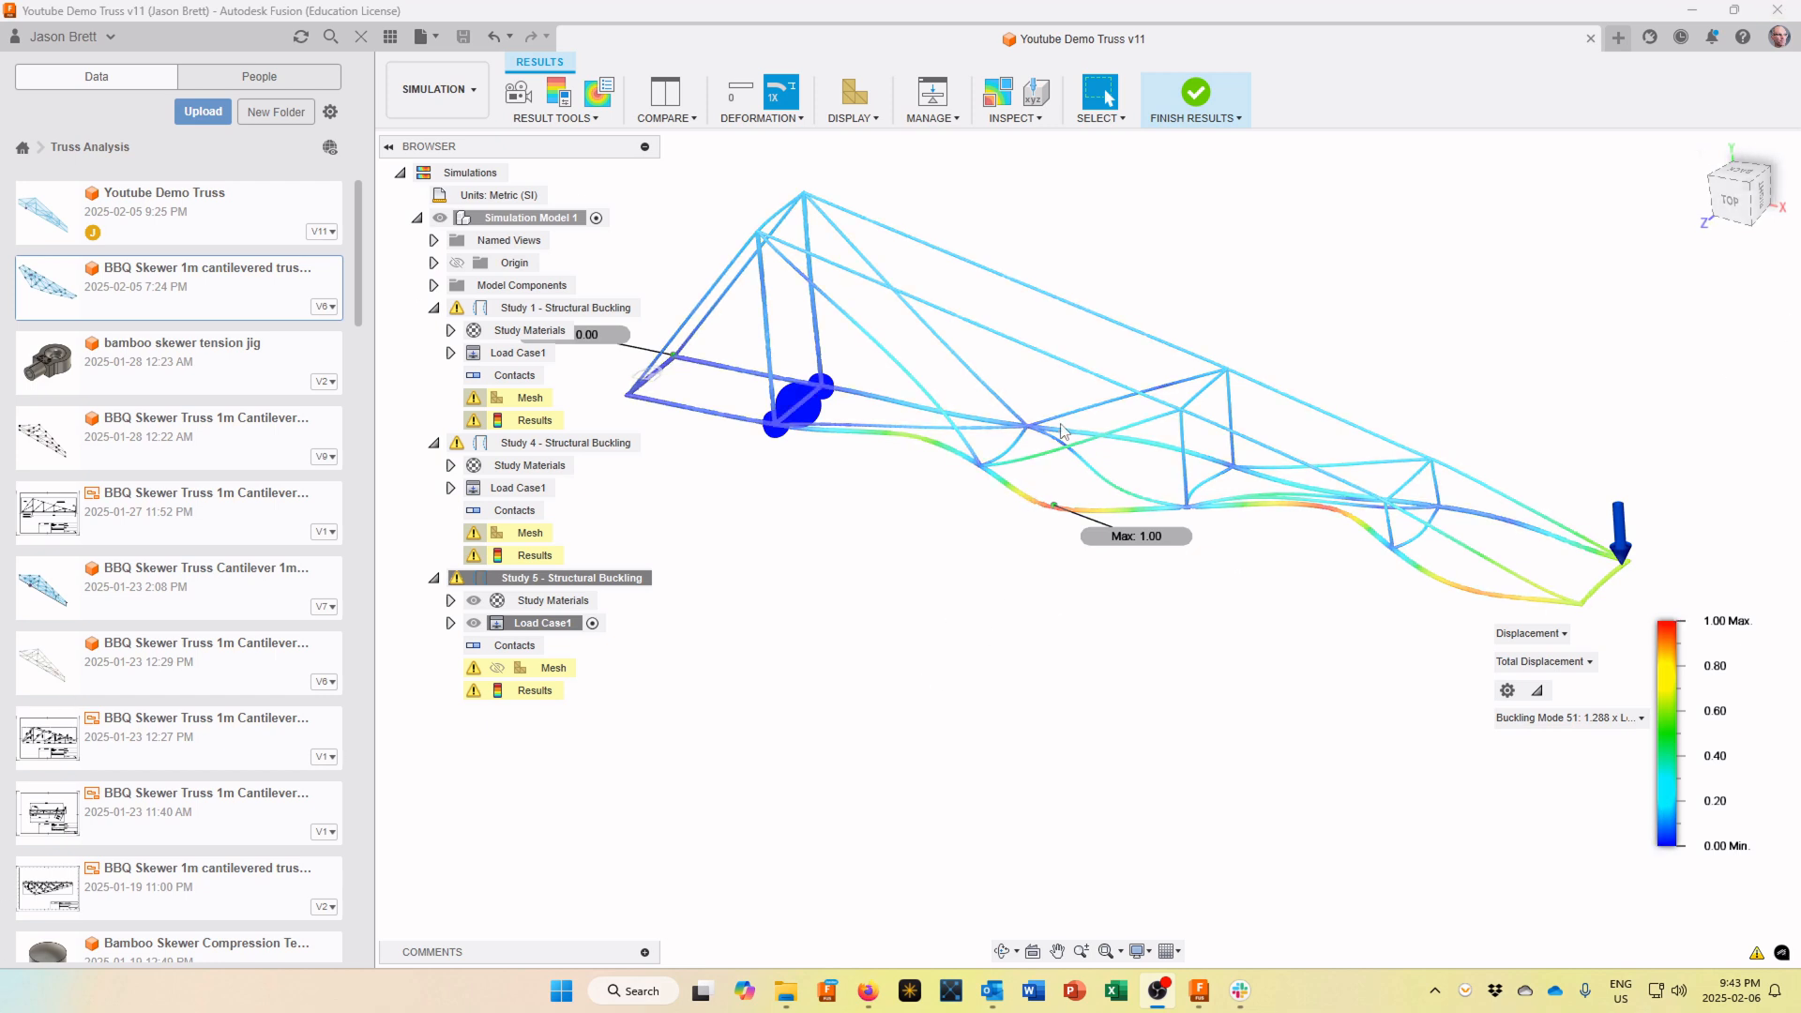
Display the Buckling Mode 51 displacement result for the Study 5 structural buckling analysis
left_click(1592, 719)
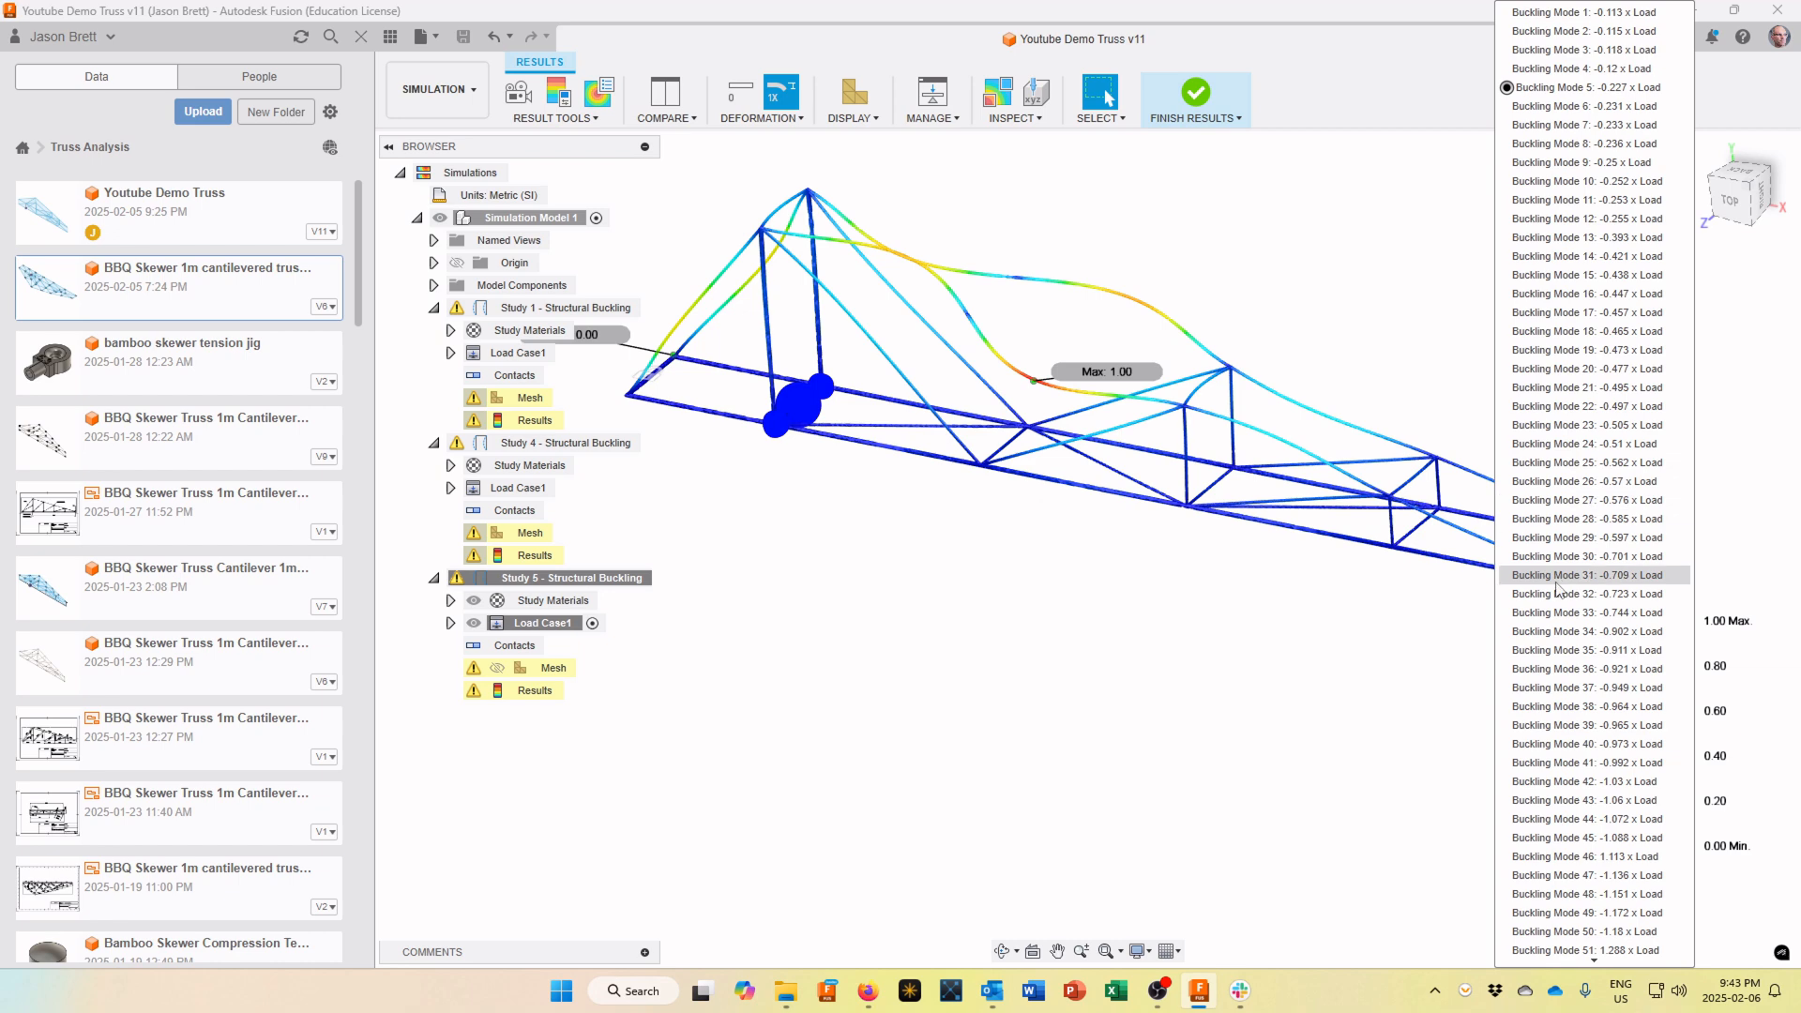
left_click(1589, 950)
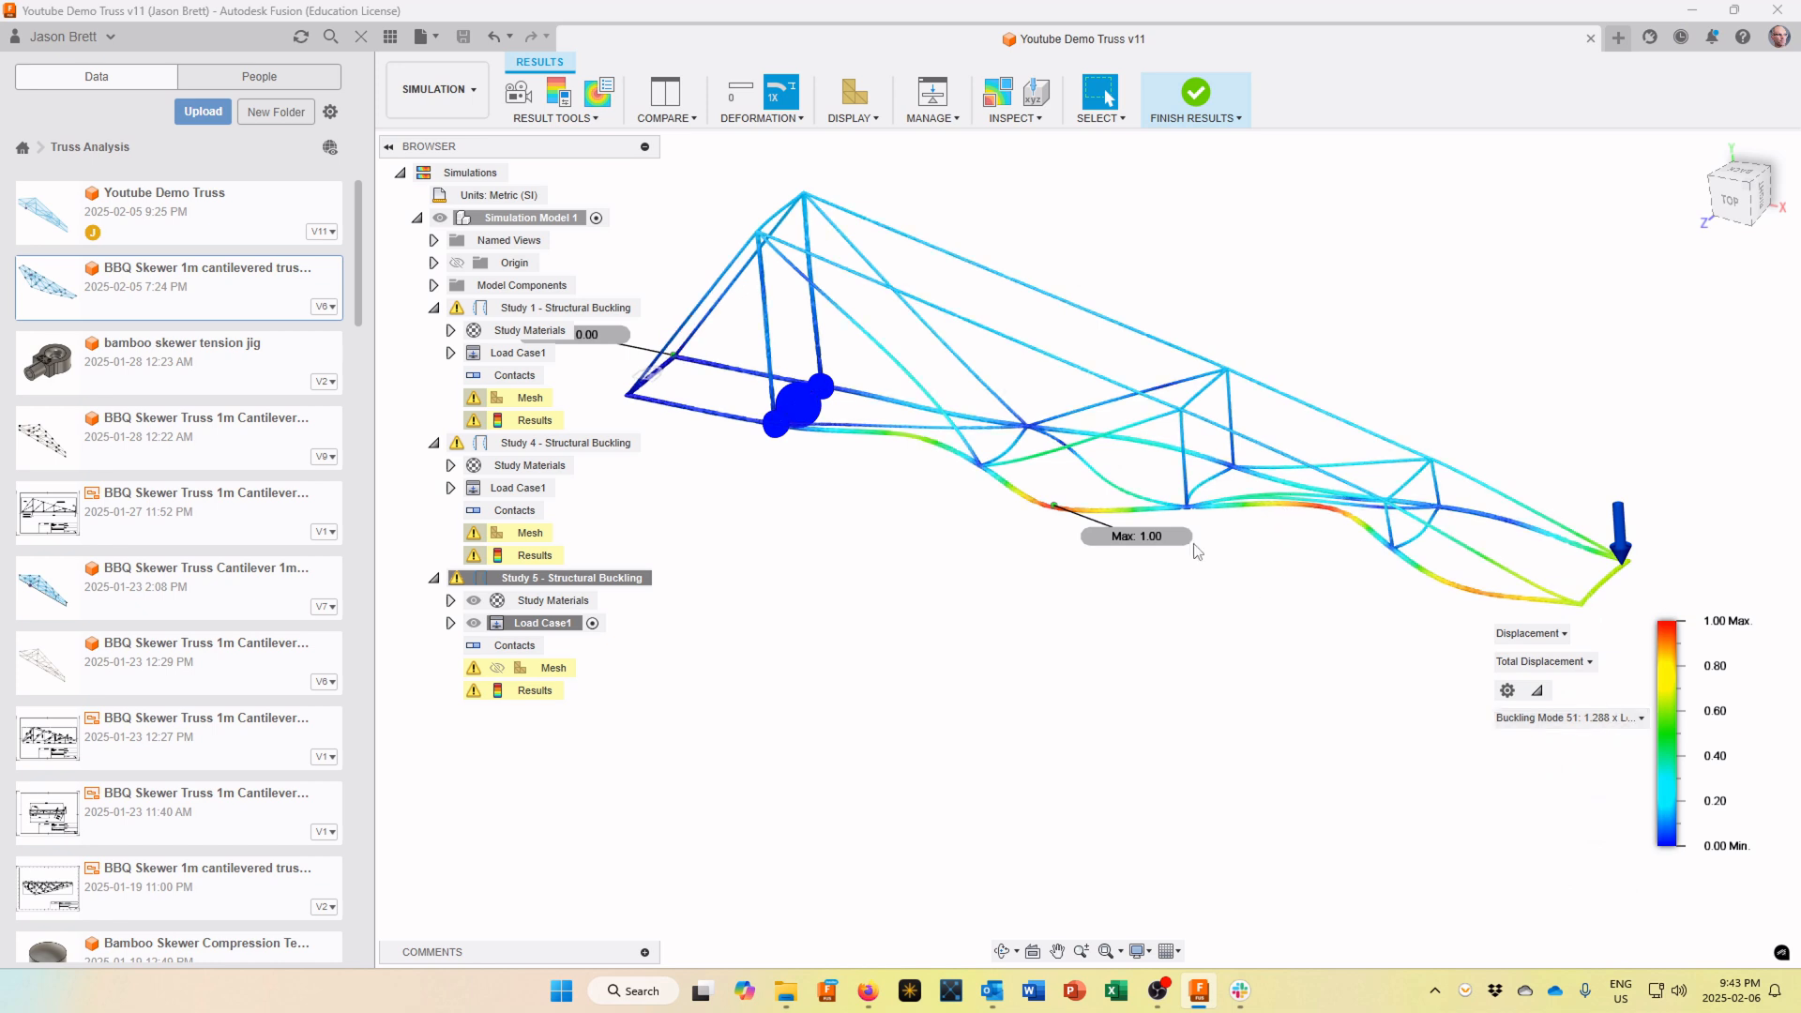
Switch to the Design workspace and hide the truss body, leaving Sketch1 displayed
left_click(437, 93)
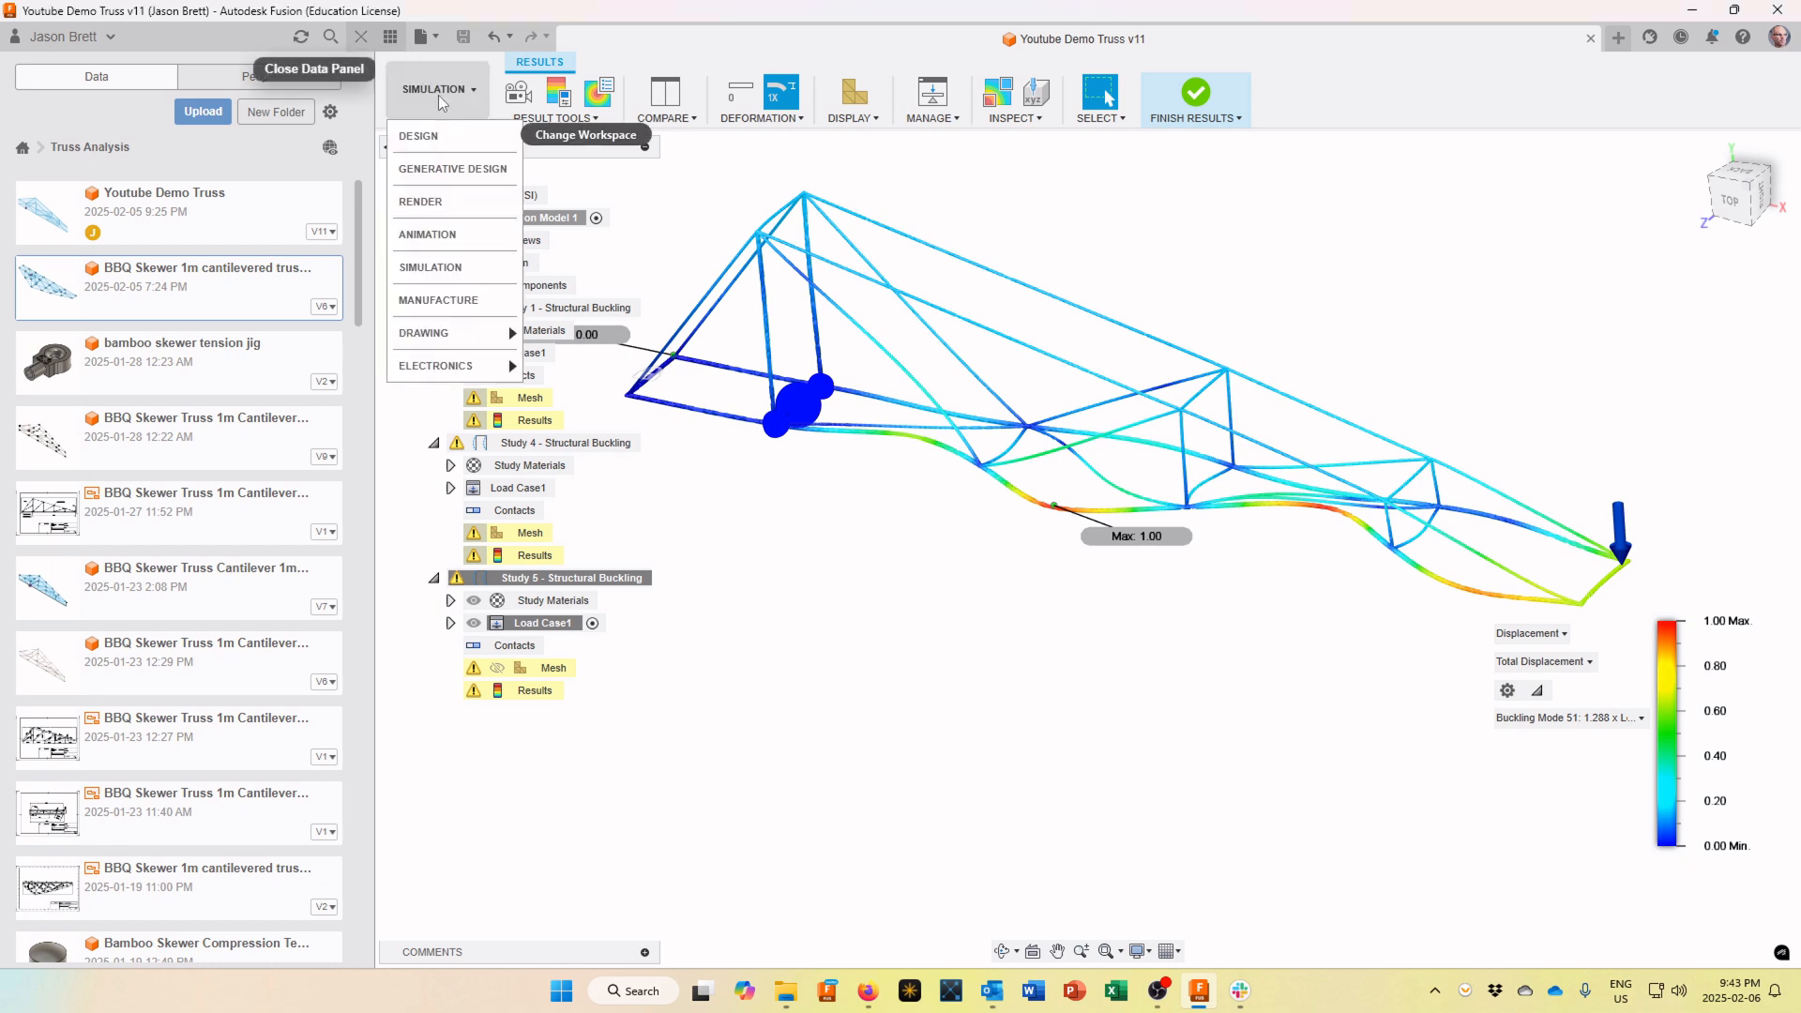
left_click(420, 136)
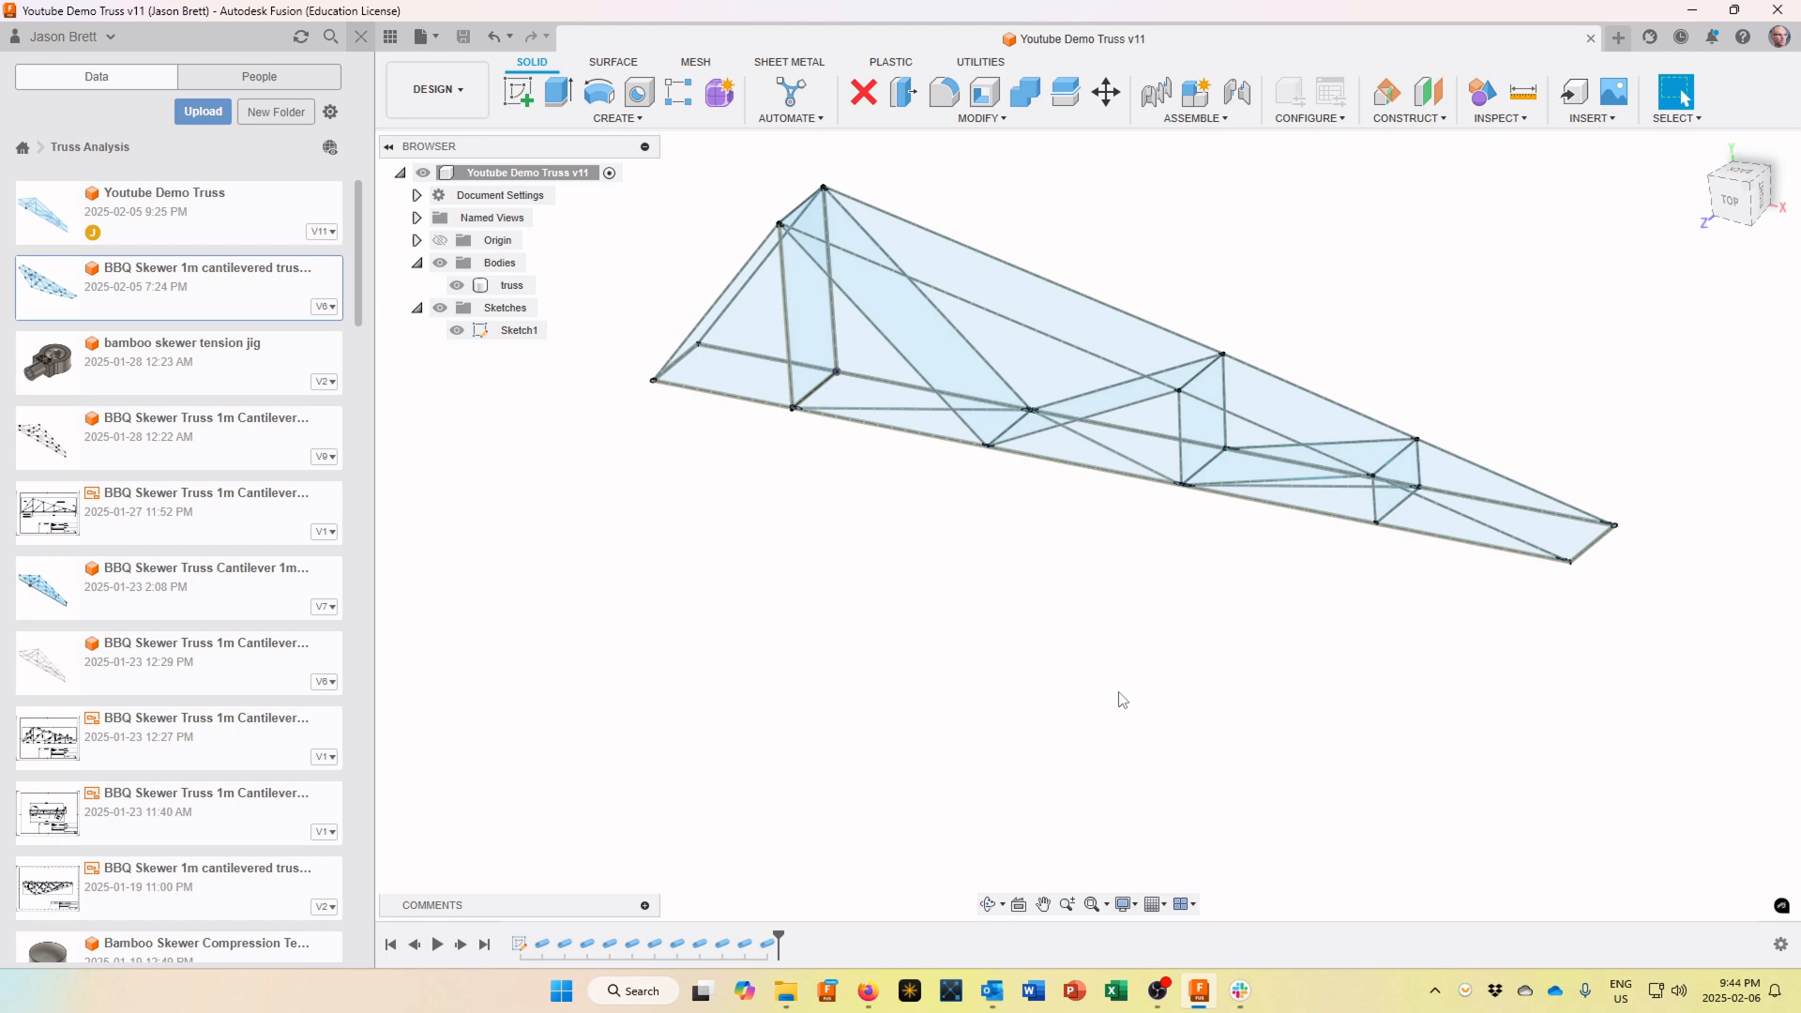
middle_click_drag(1161, 603, 844, 328, "shift")
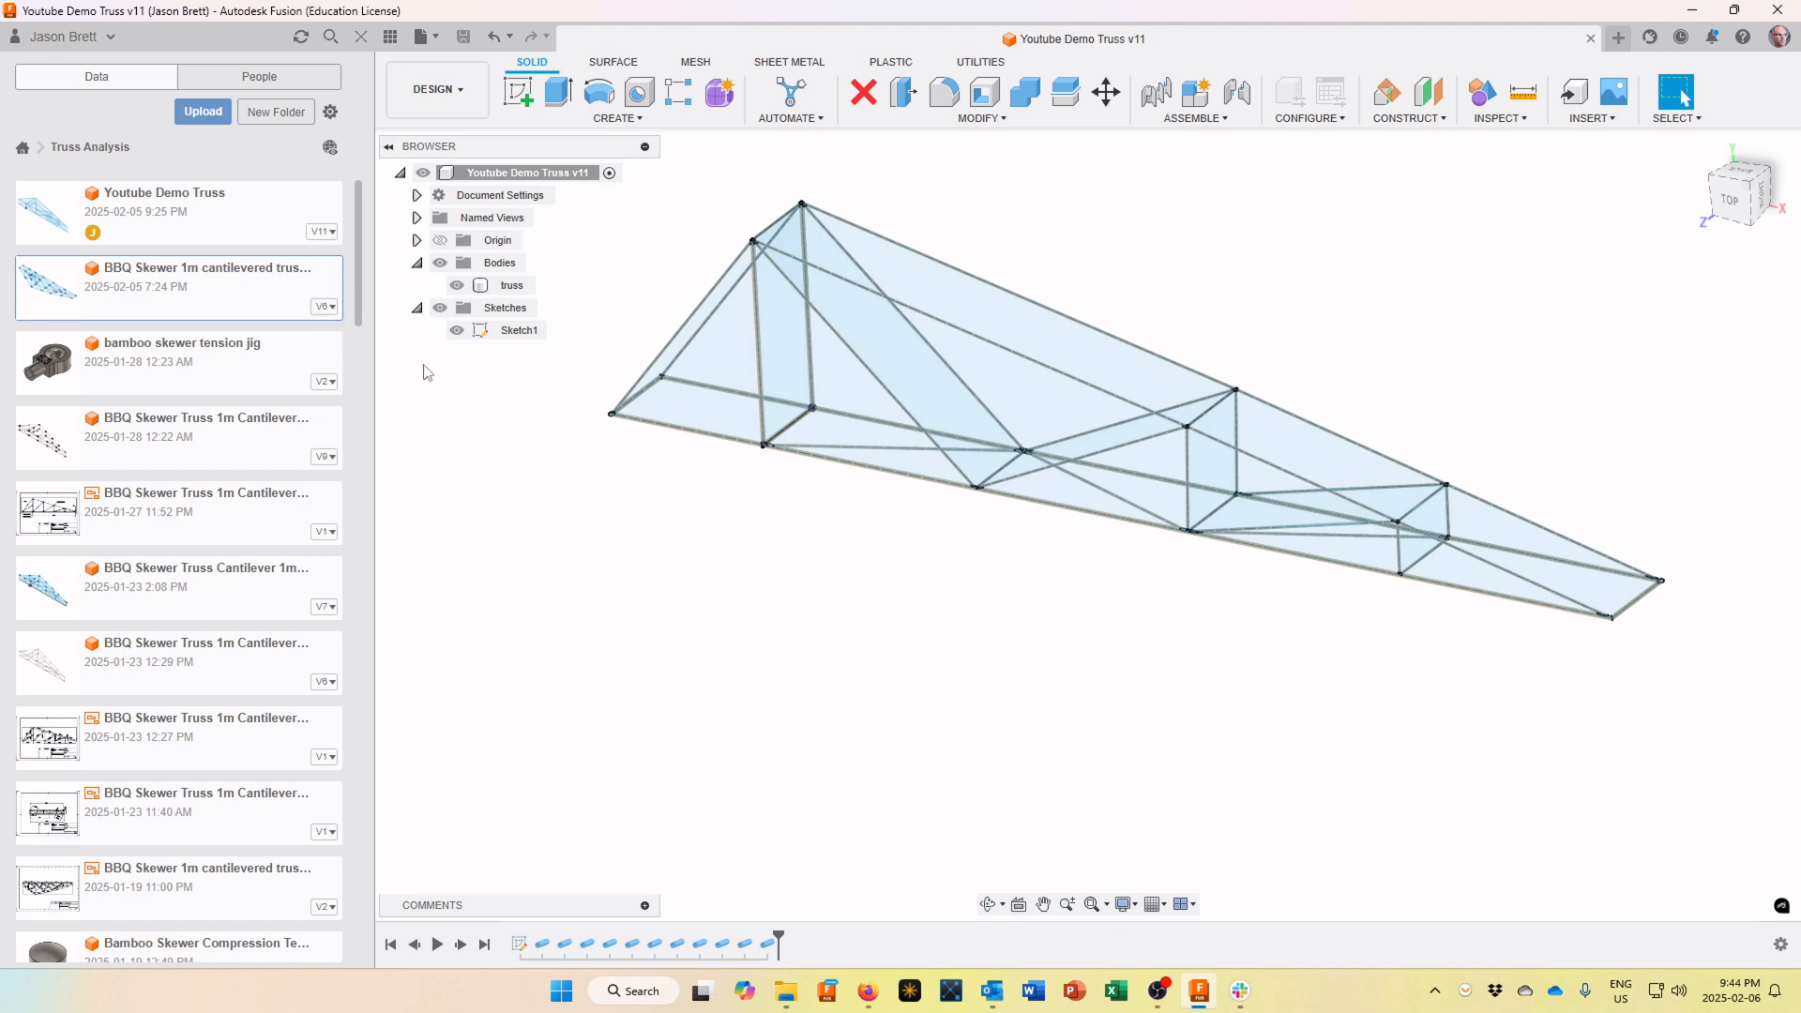
scroll(1193, 366, "down", 1)
scroll(1194, 366, "up", 3)
scroll(1196, 362, "down", 2)
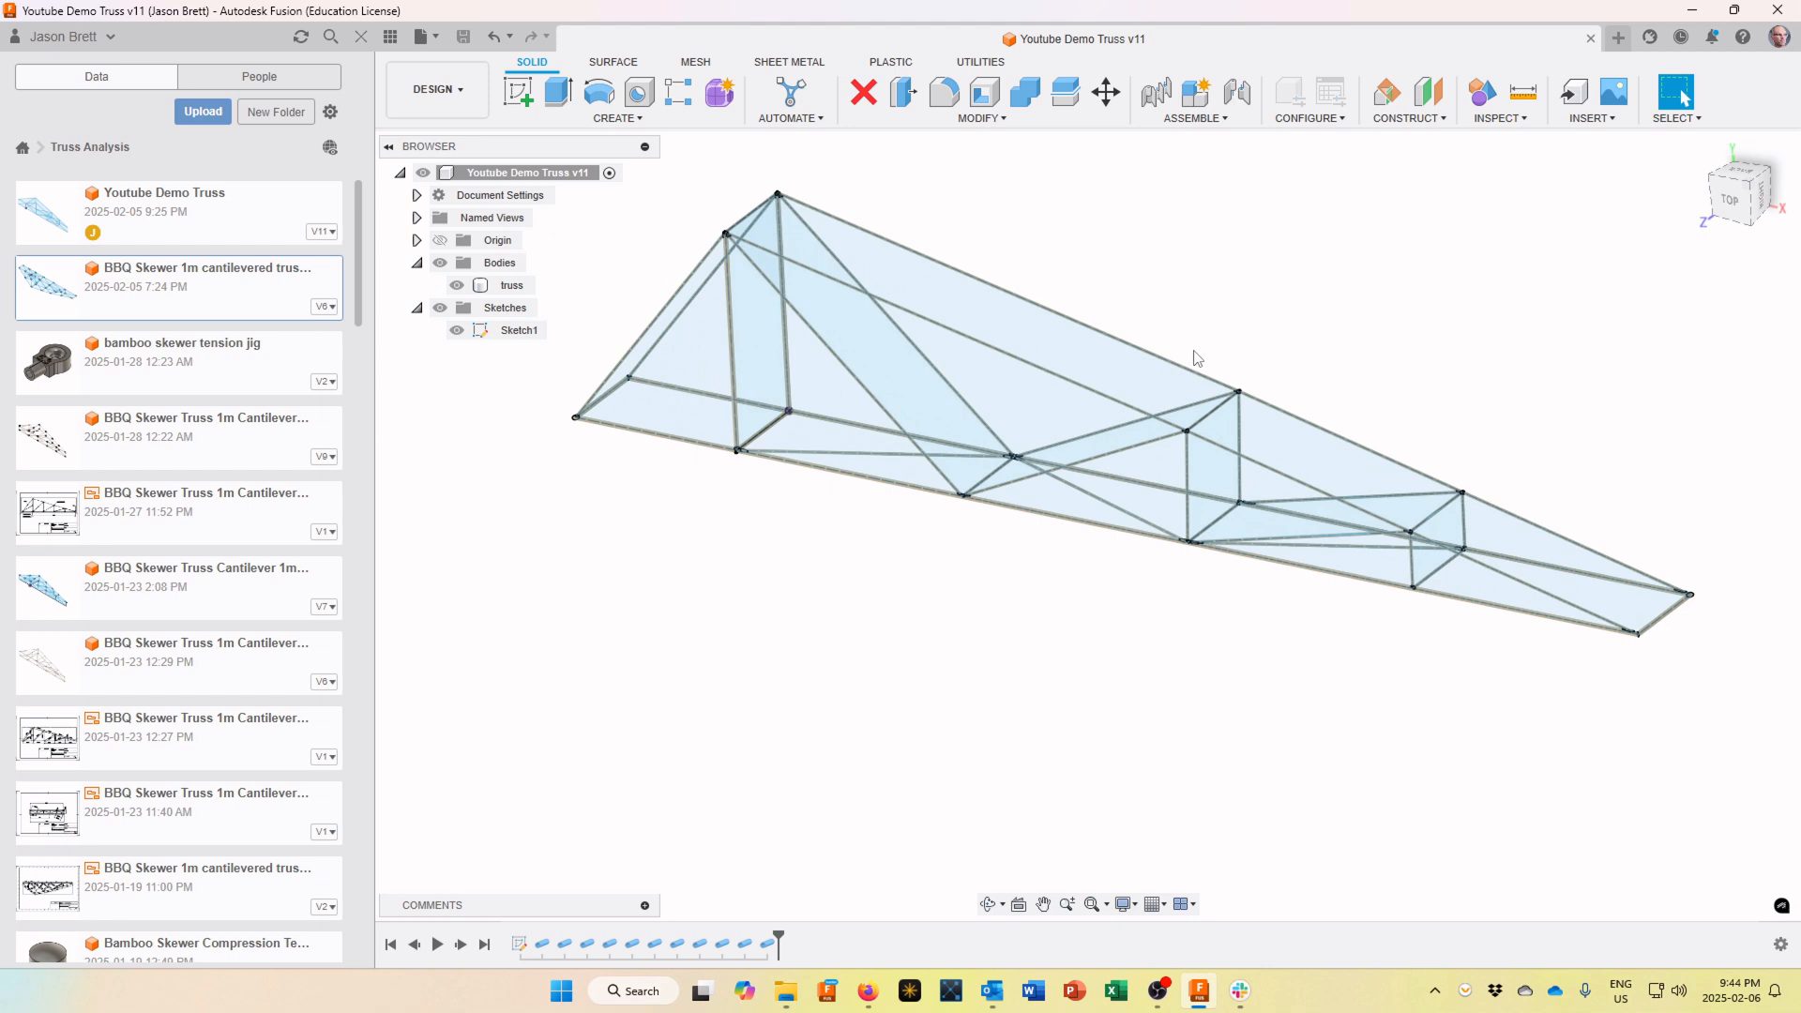
scroll(1197, 358, "up", 2)
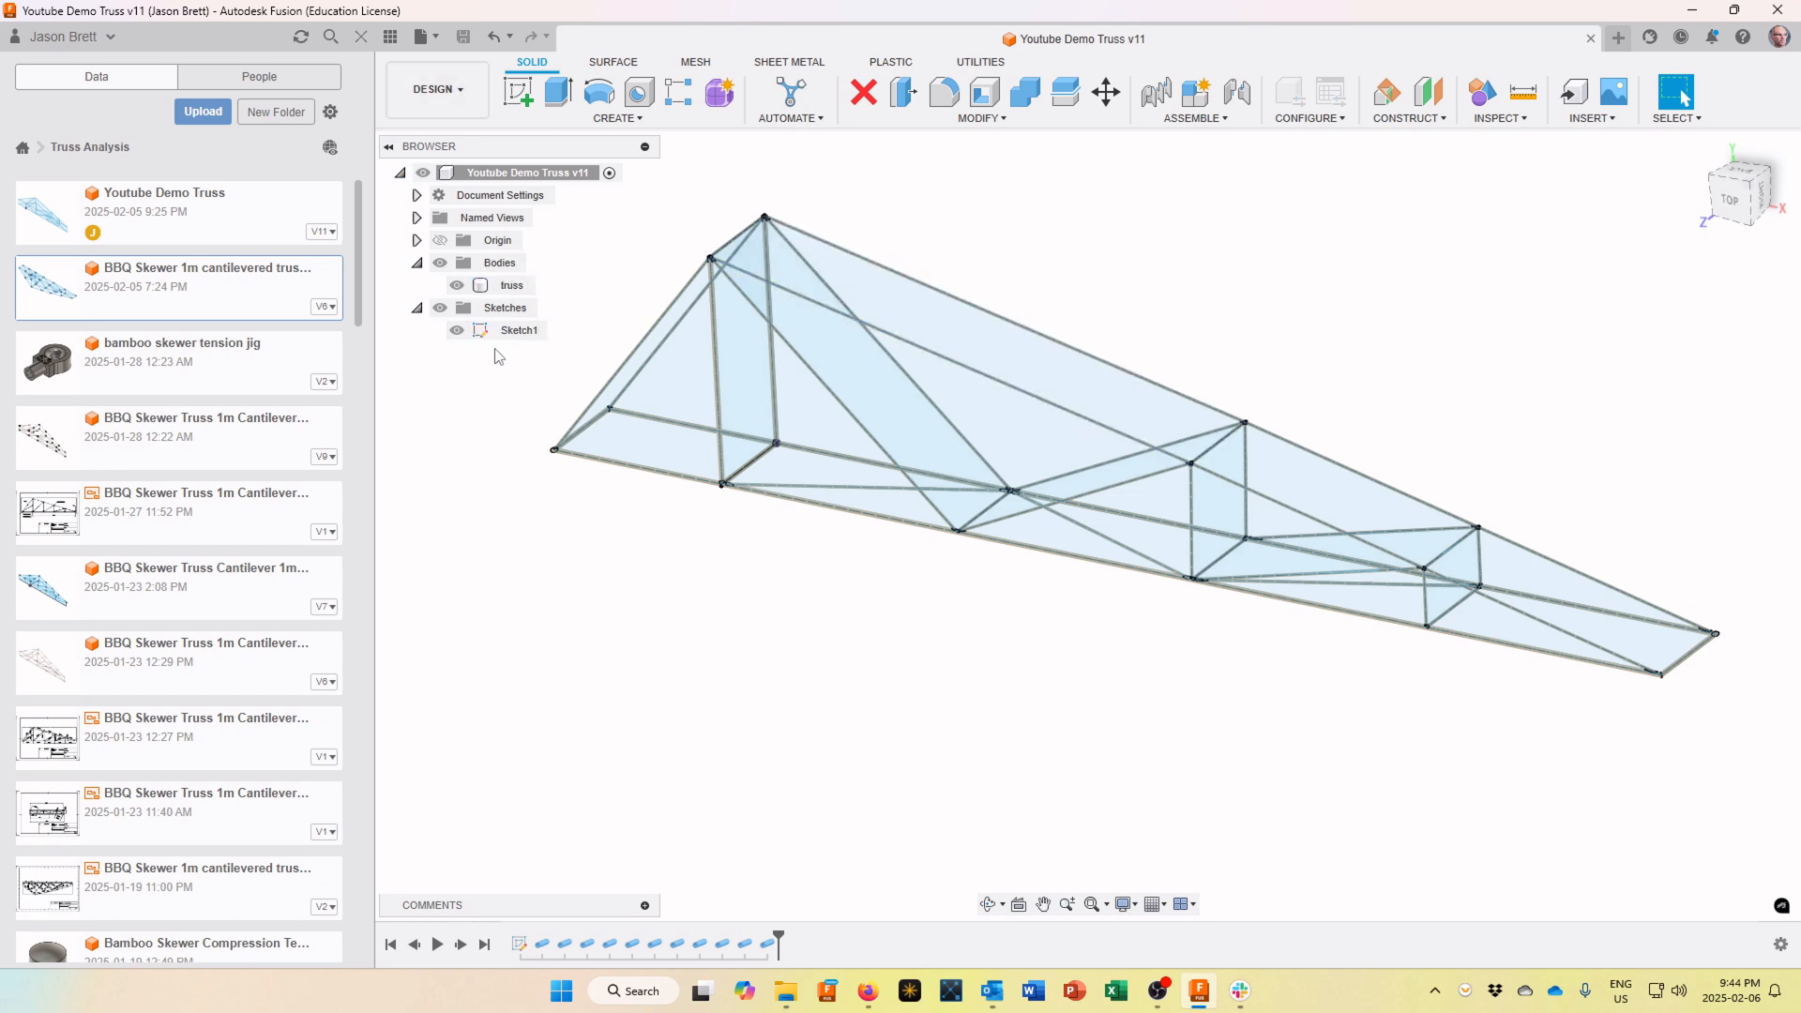
left_click(457, 286)
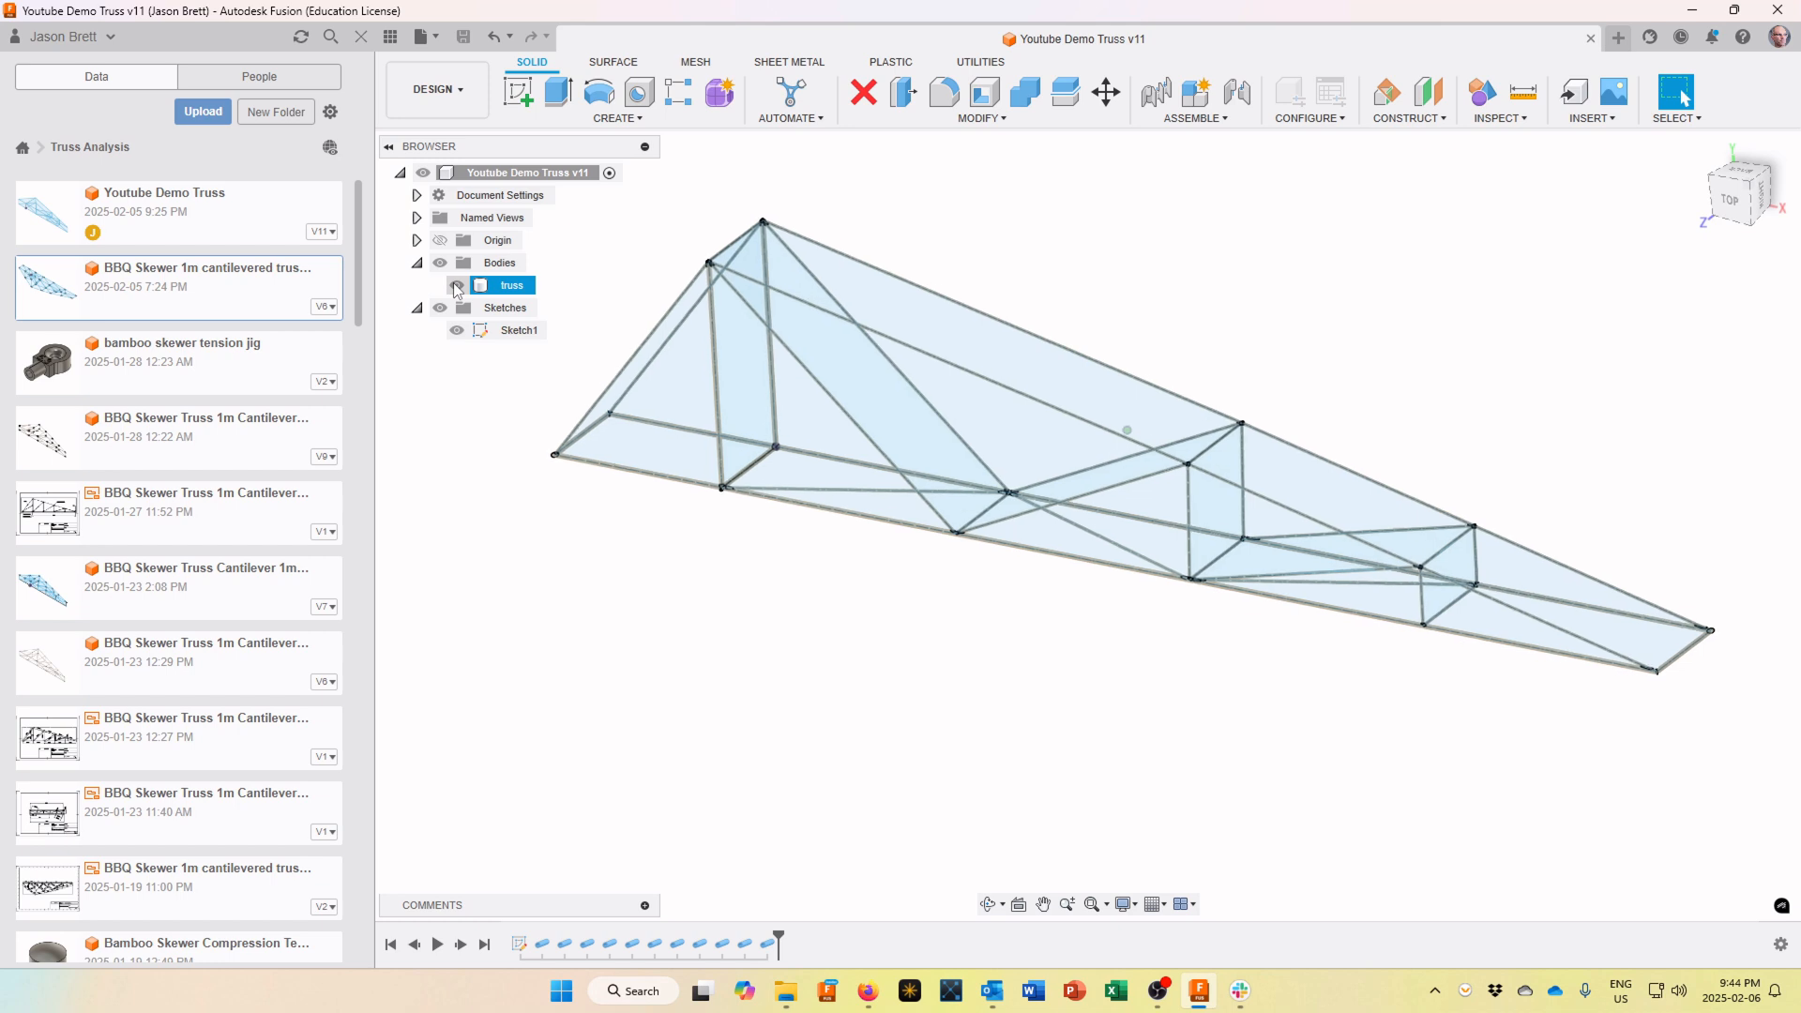
left_click(457, 287)
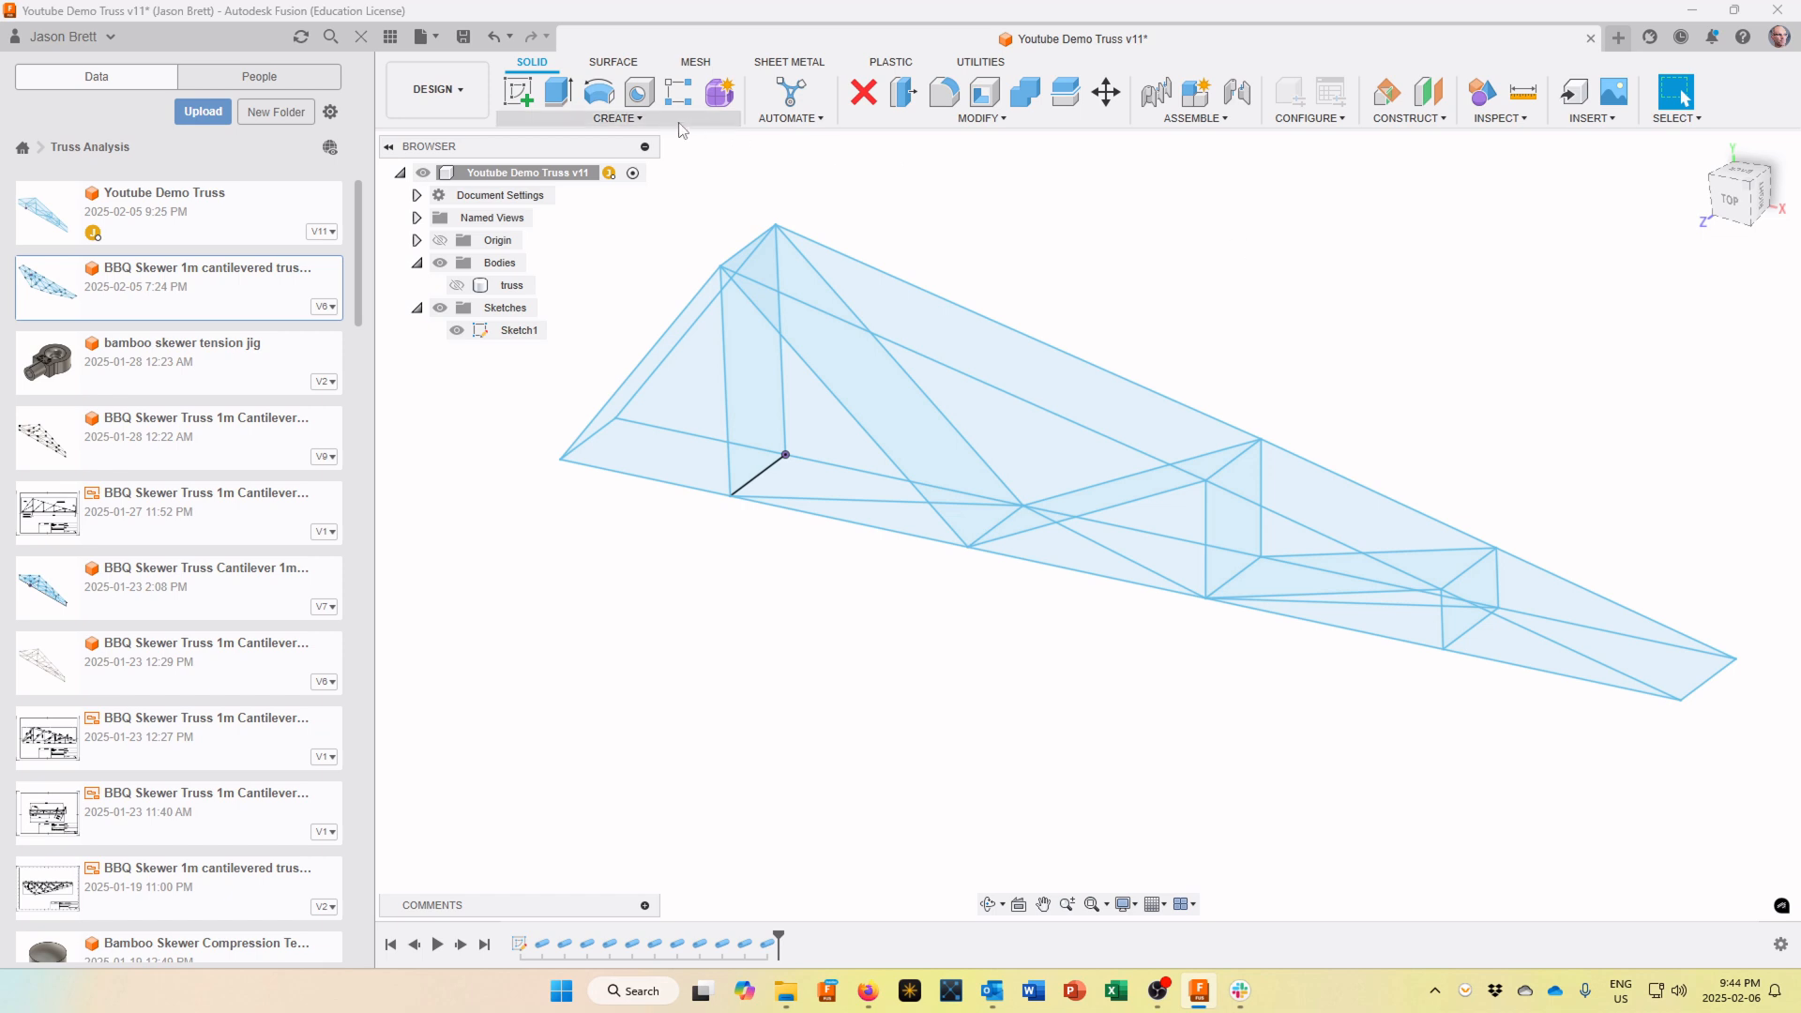
Begin a circular Pipe and select the sketch lines around the full perimeter of the truss base as its path
left_click(636, 120)
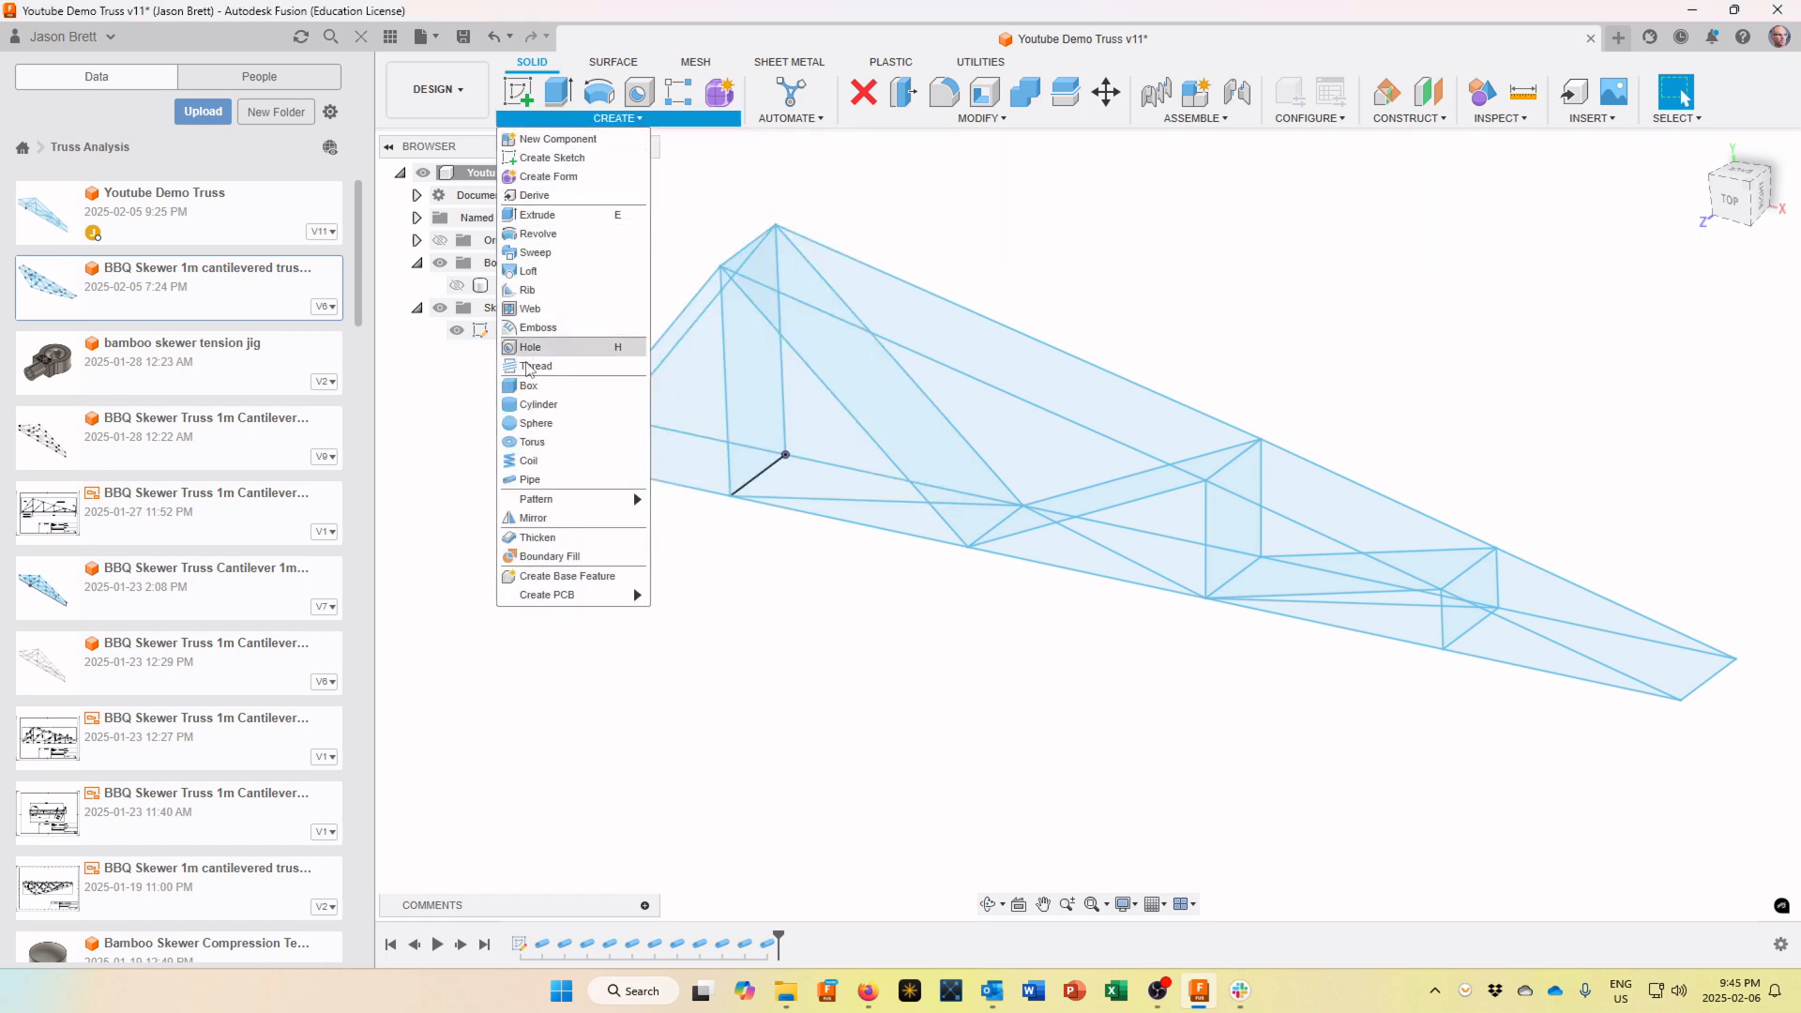
left_click(531, 481)
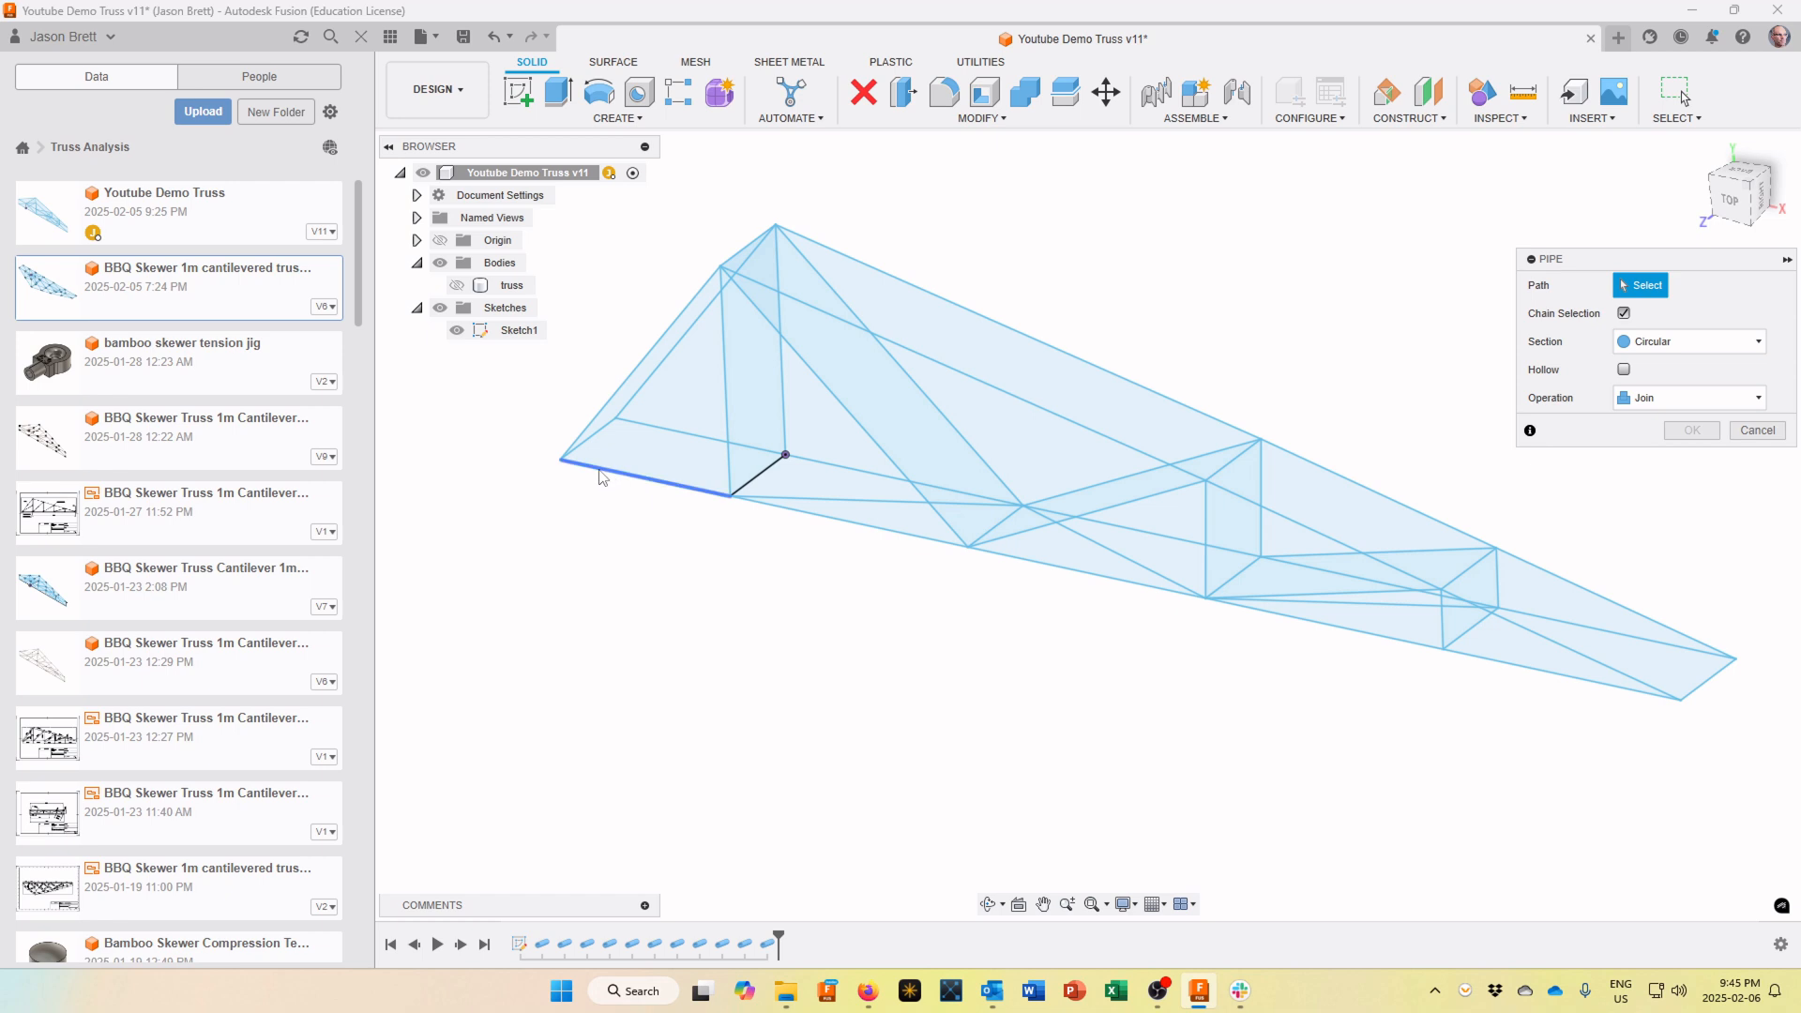
left_click(604, 472)
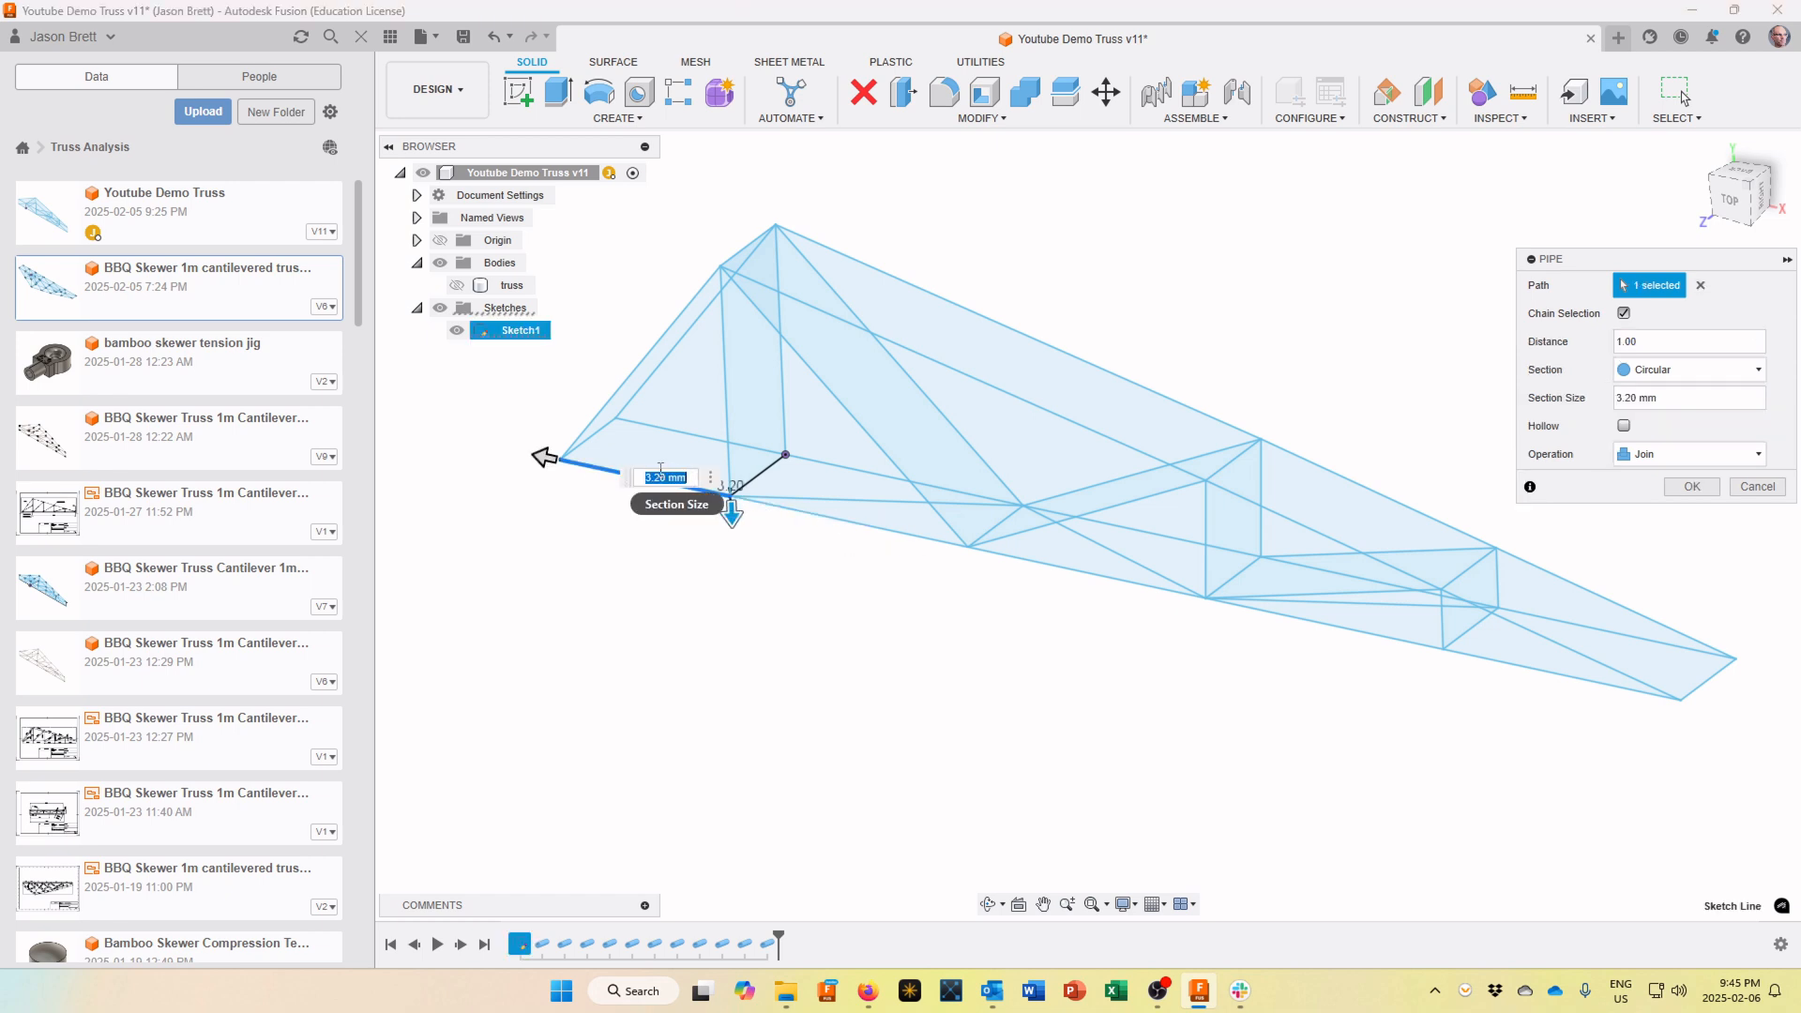
left_click(600, 445)
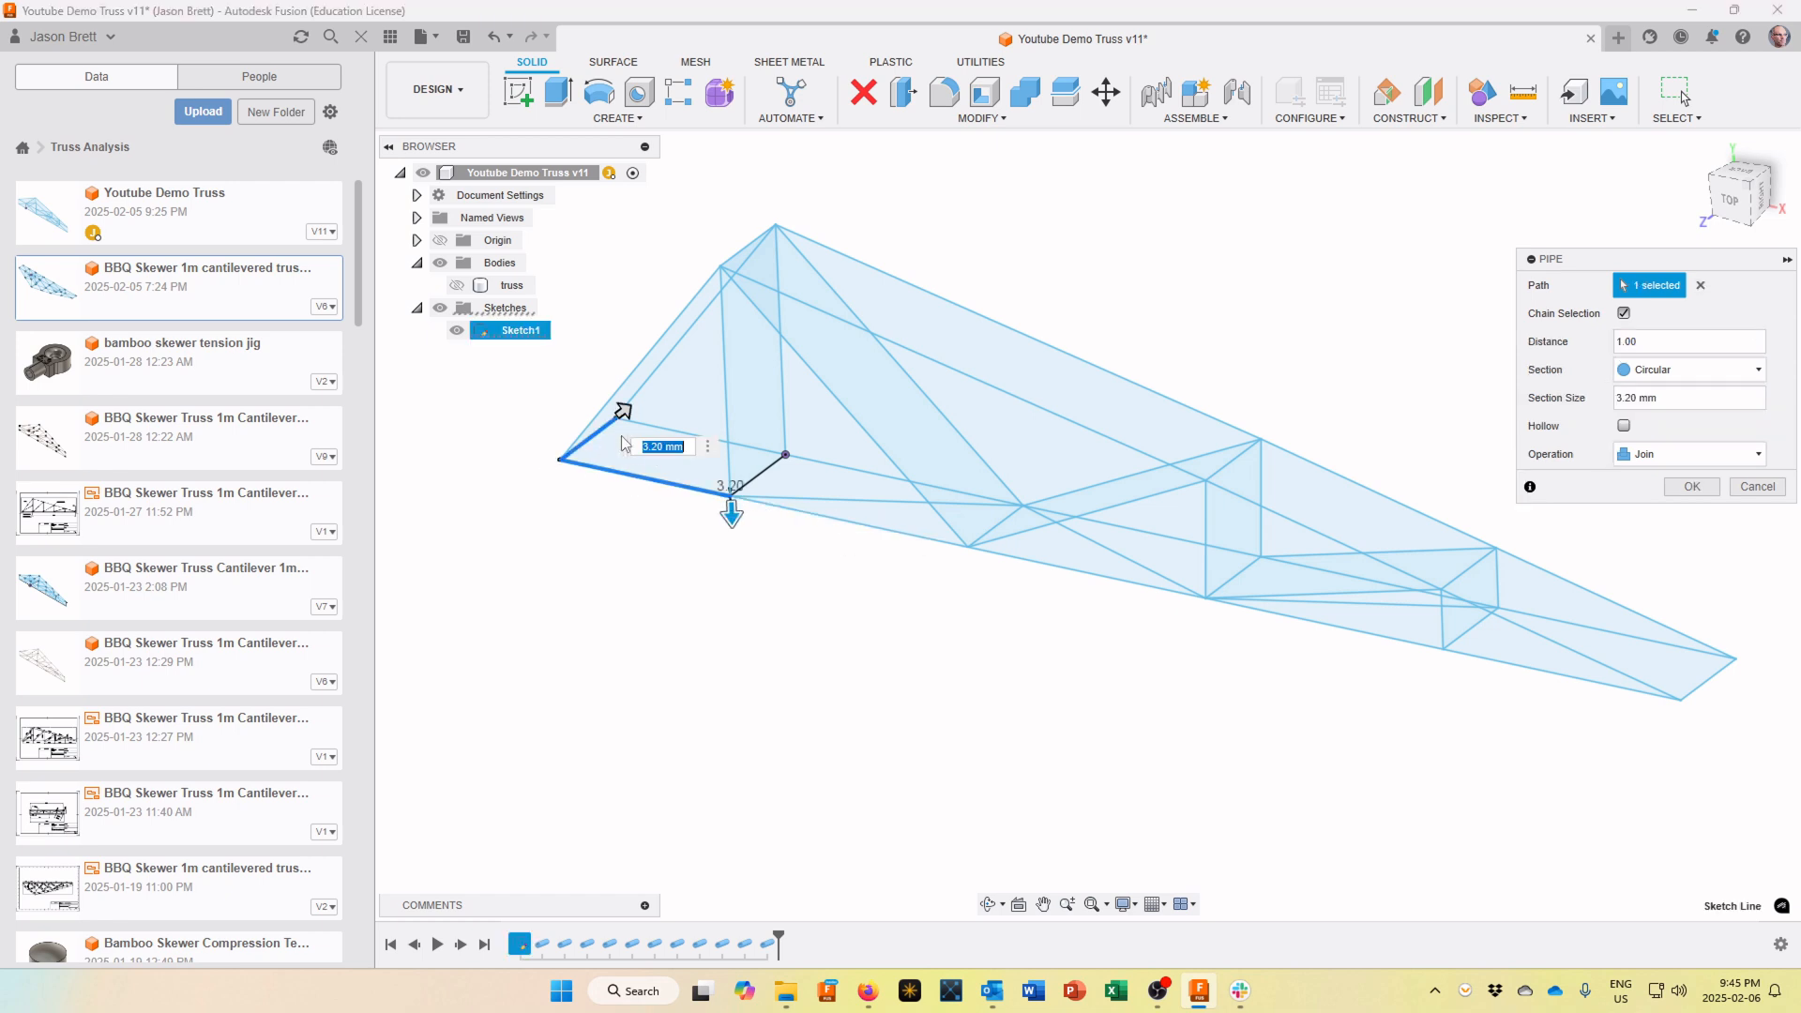
left_click(829, 471)
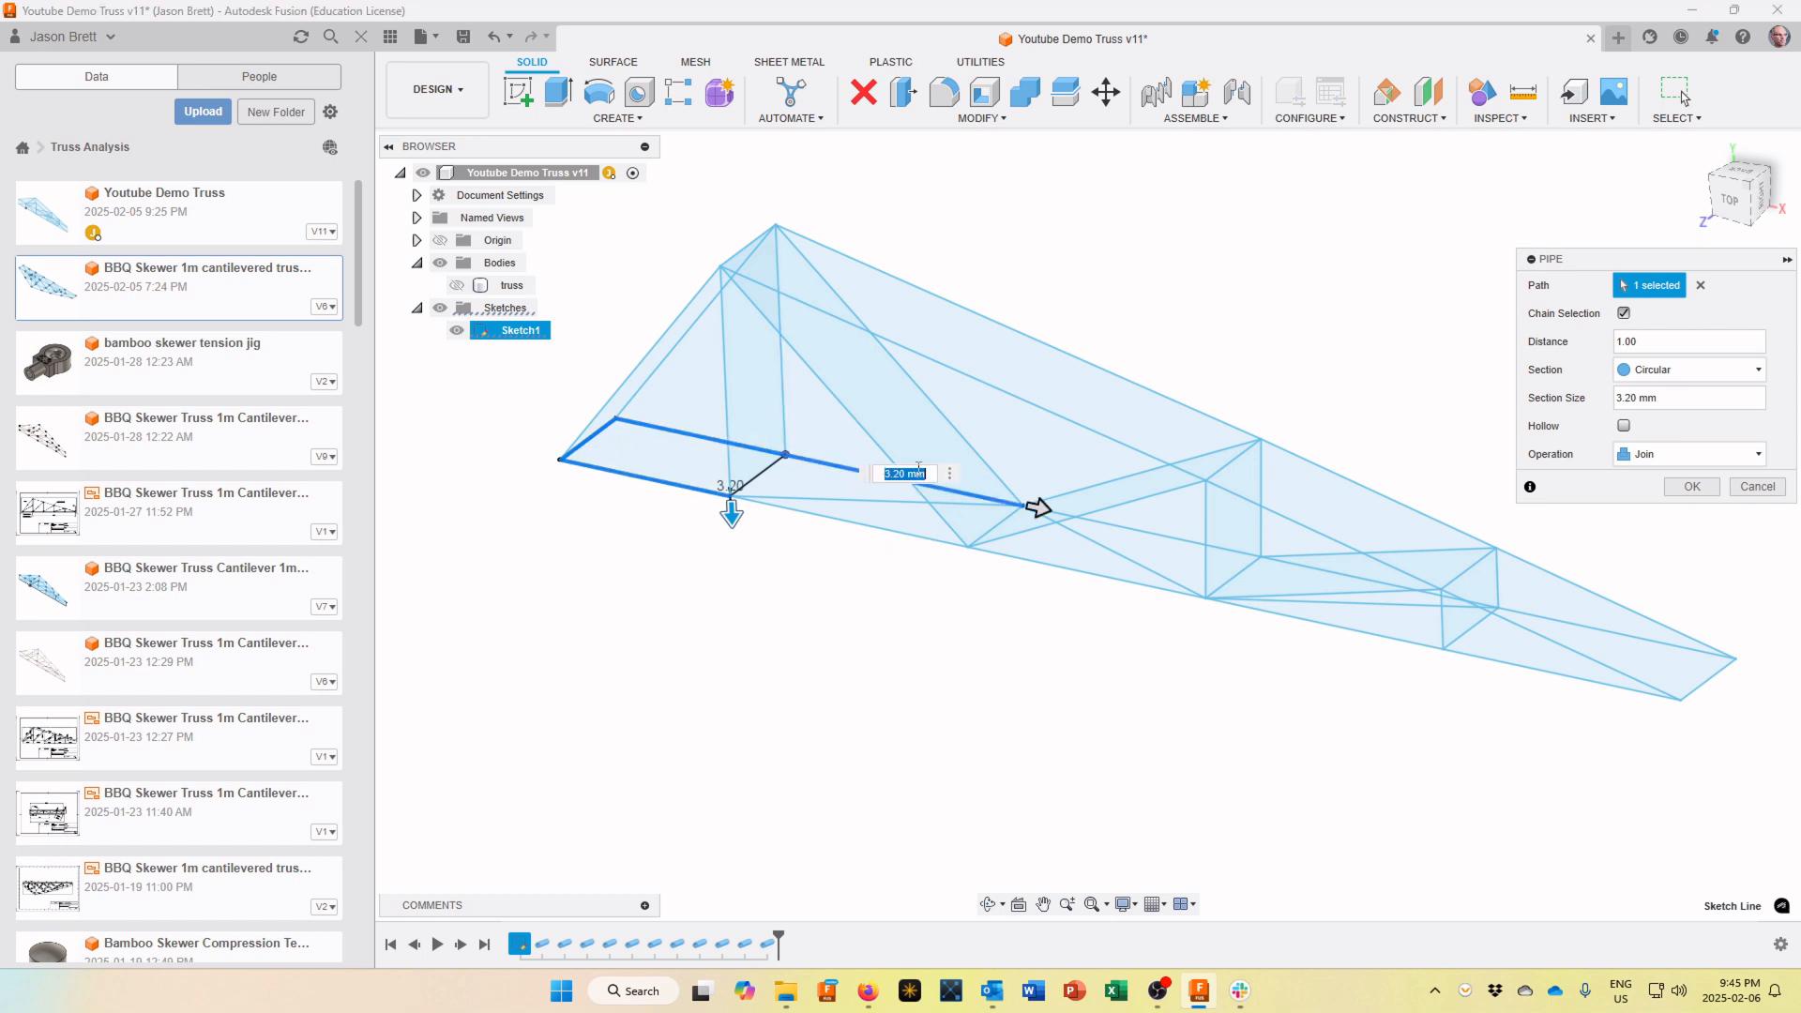
left_click(1188, 539)
left_click(1332, 567)
left_click(1595, 626)
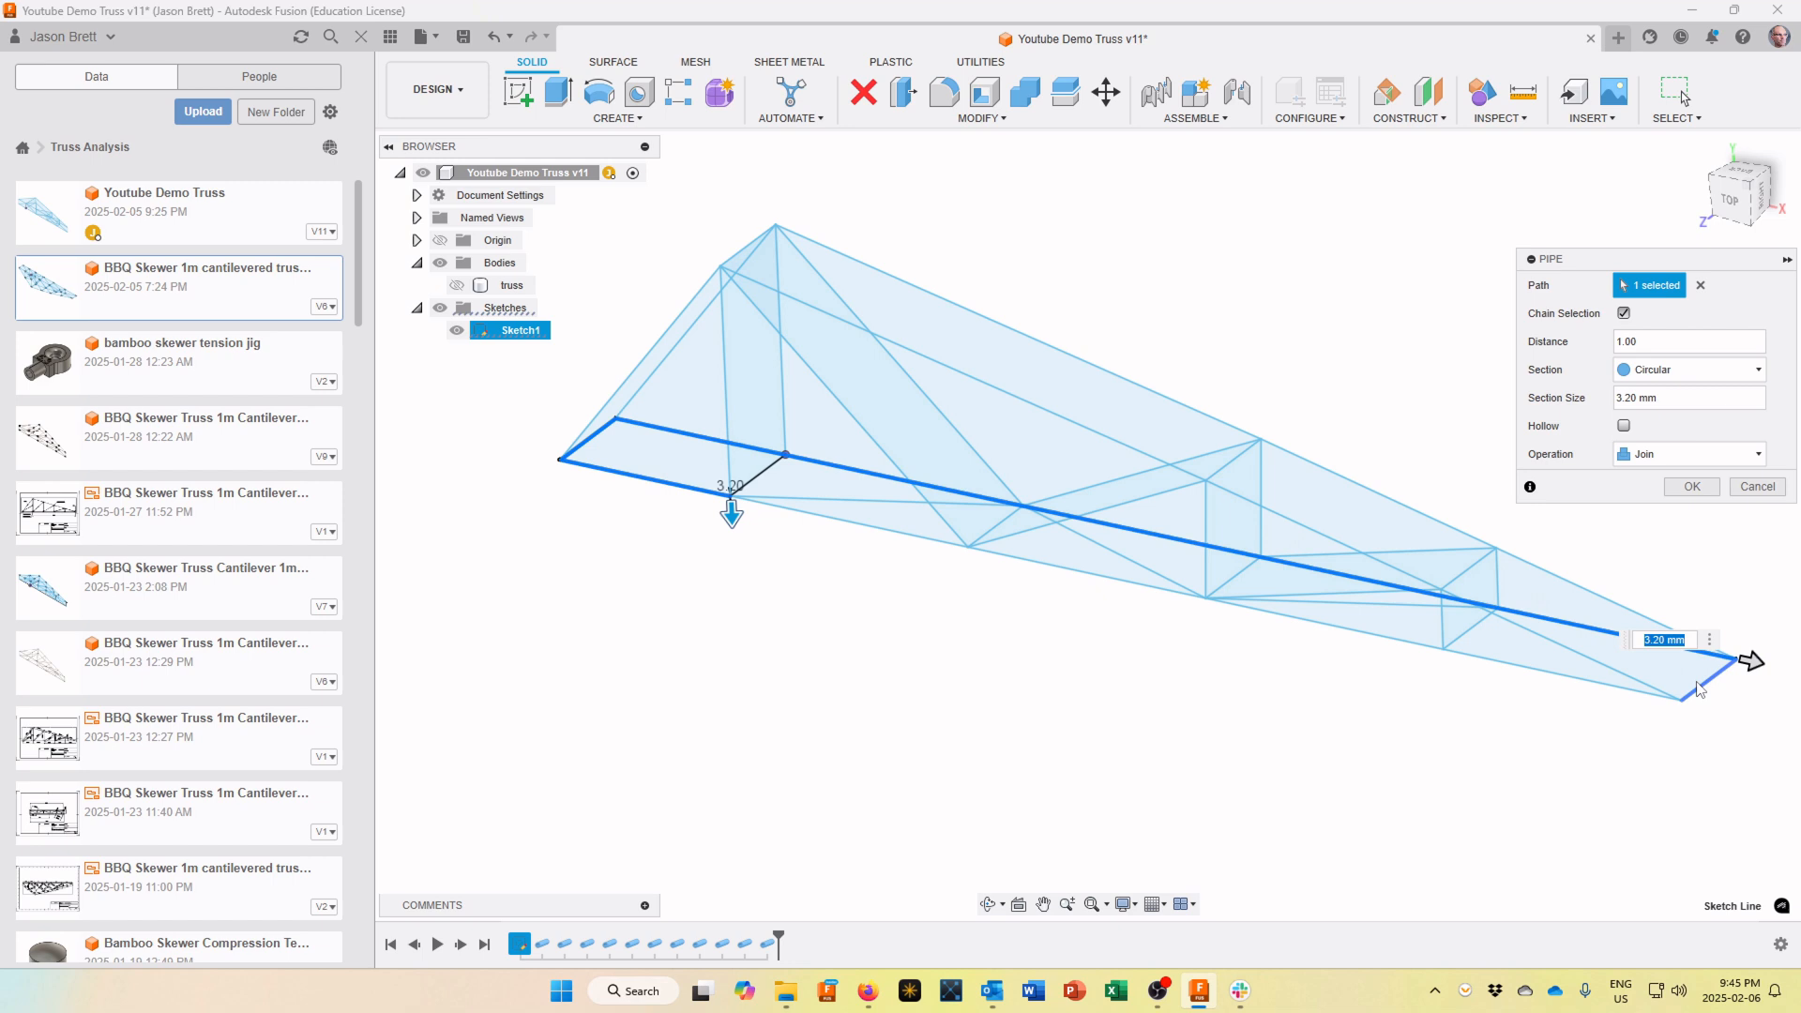
left_click(1702, 684)
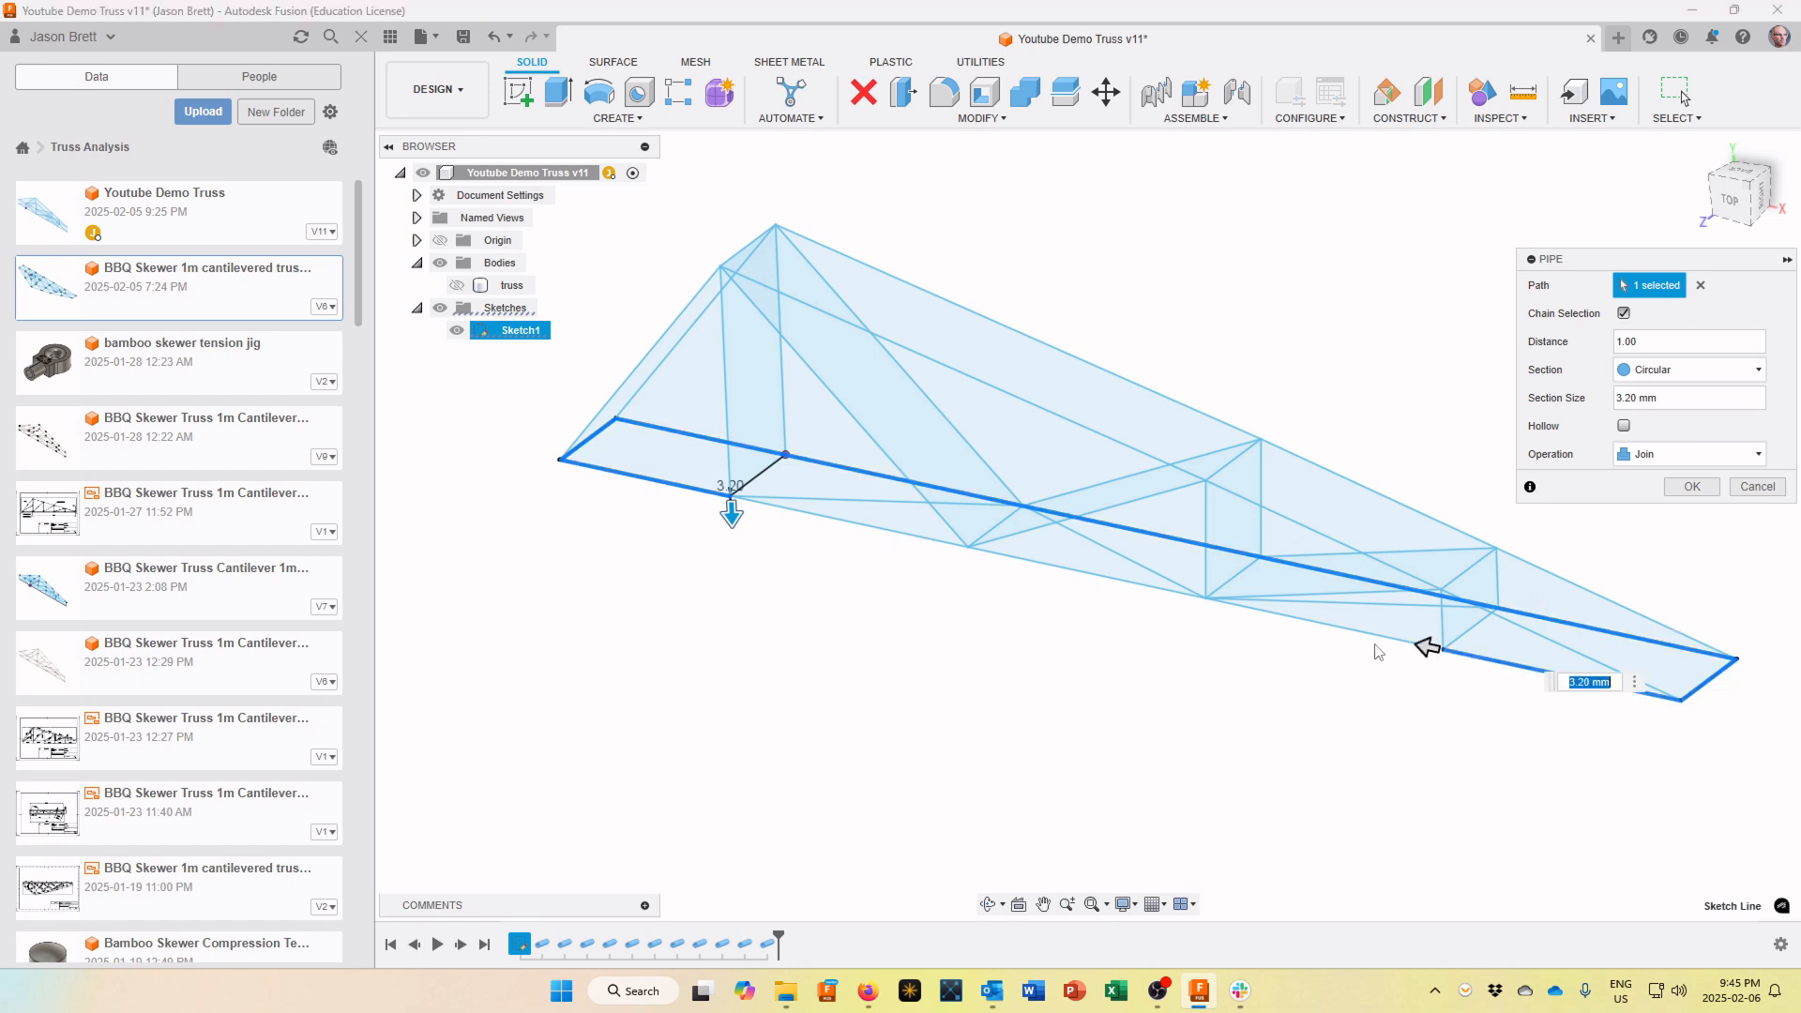
left_click(1423, 645)
left_click(952, 542)
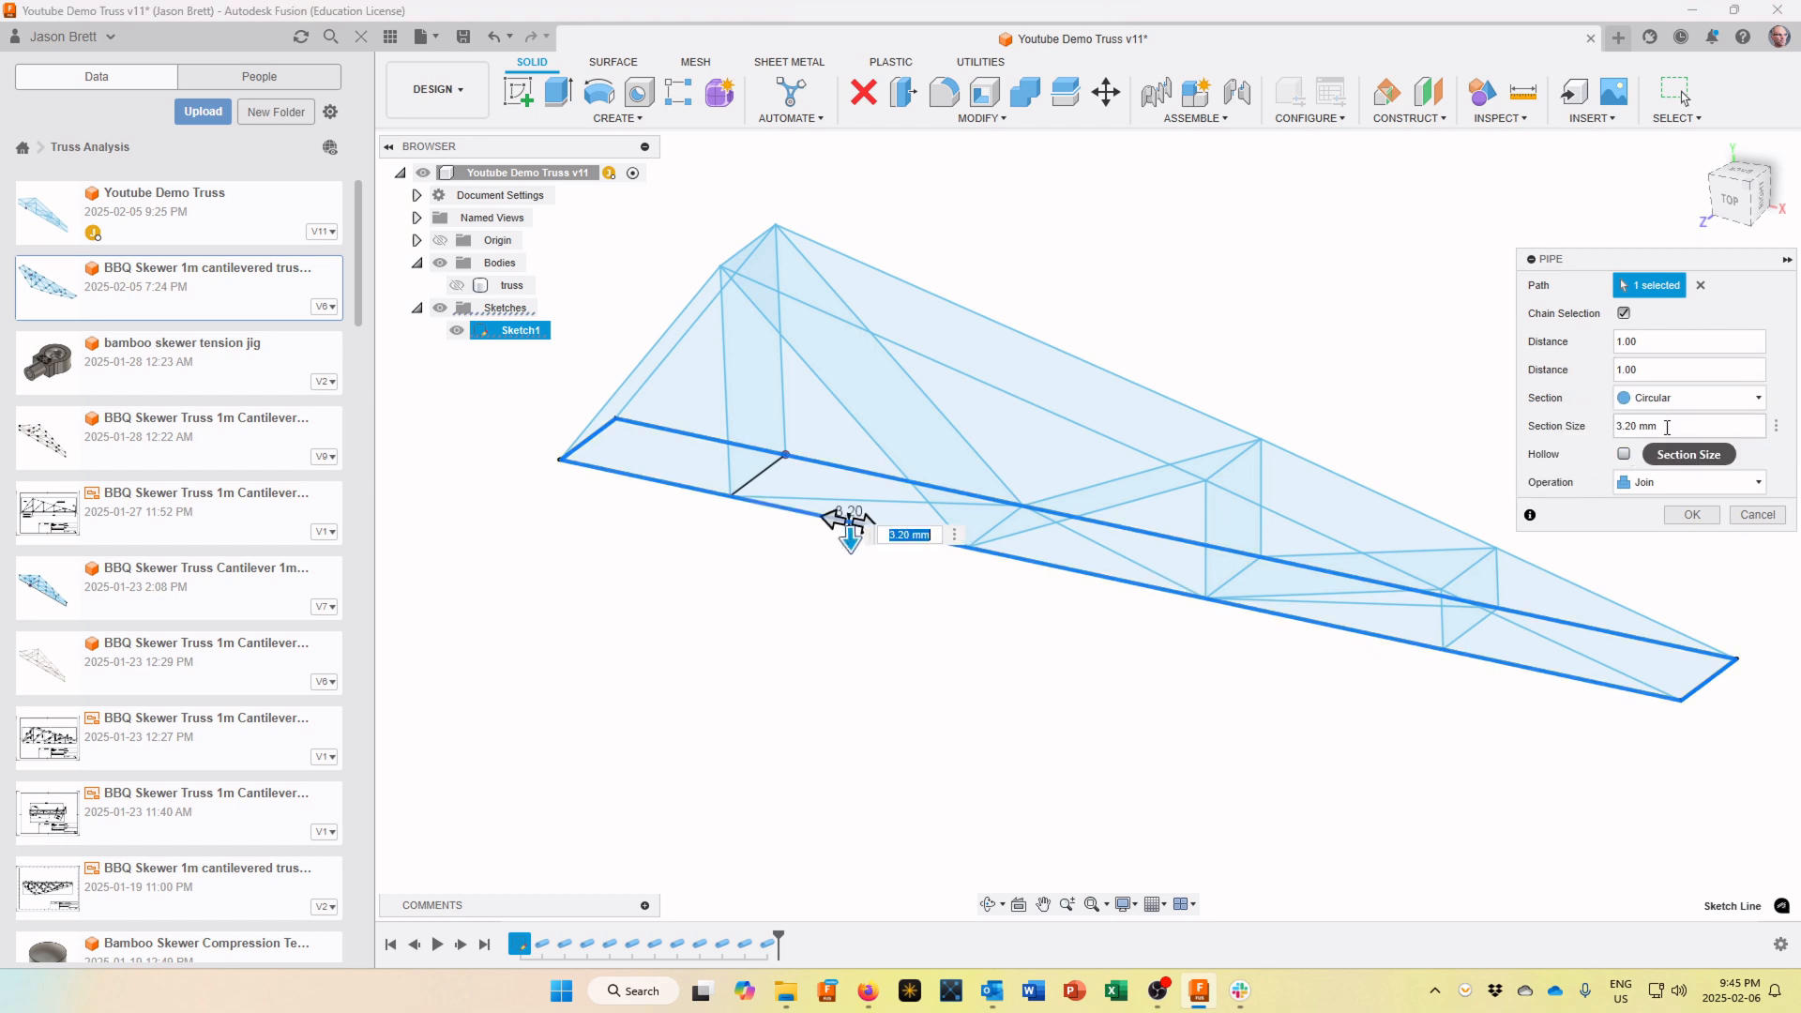
Set the pipe's section size to 10 mm and create it as a new body
left_click_drag(1665, 427, 1488, 434)
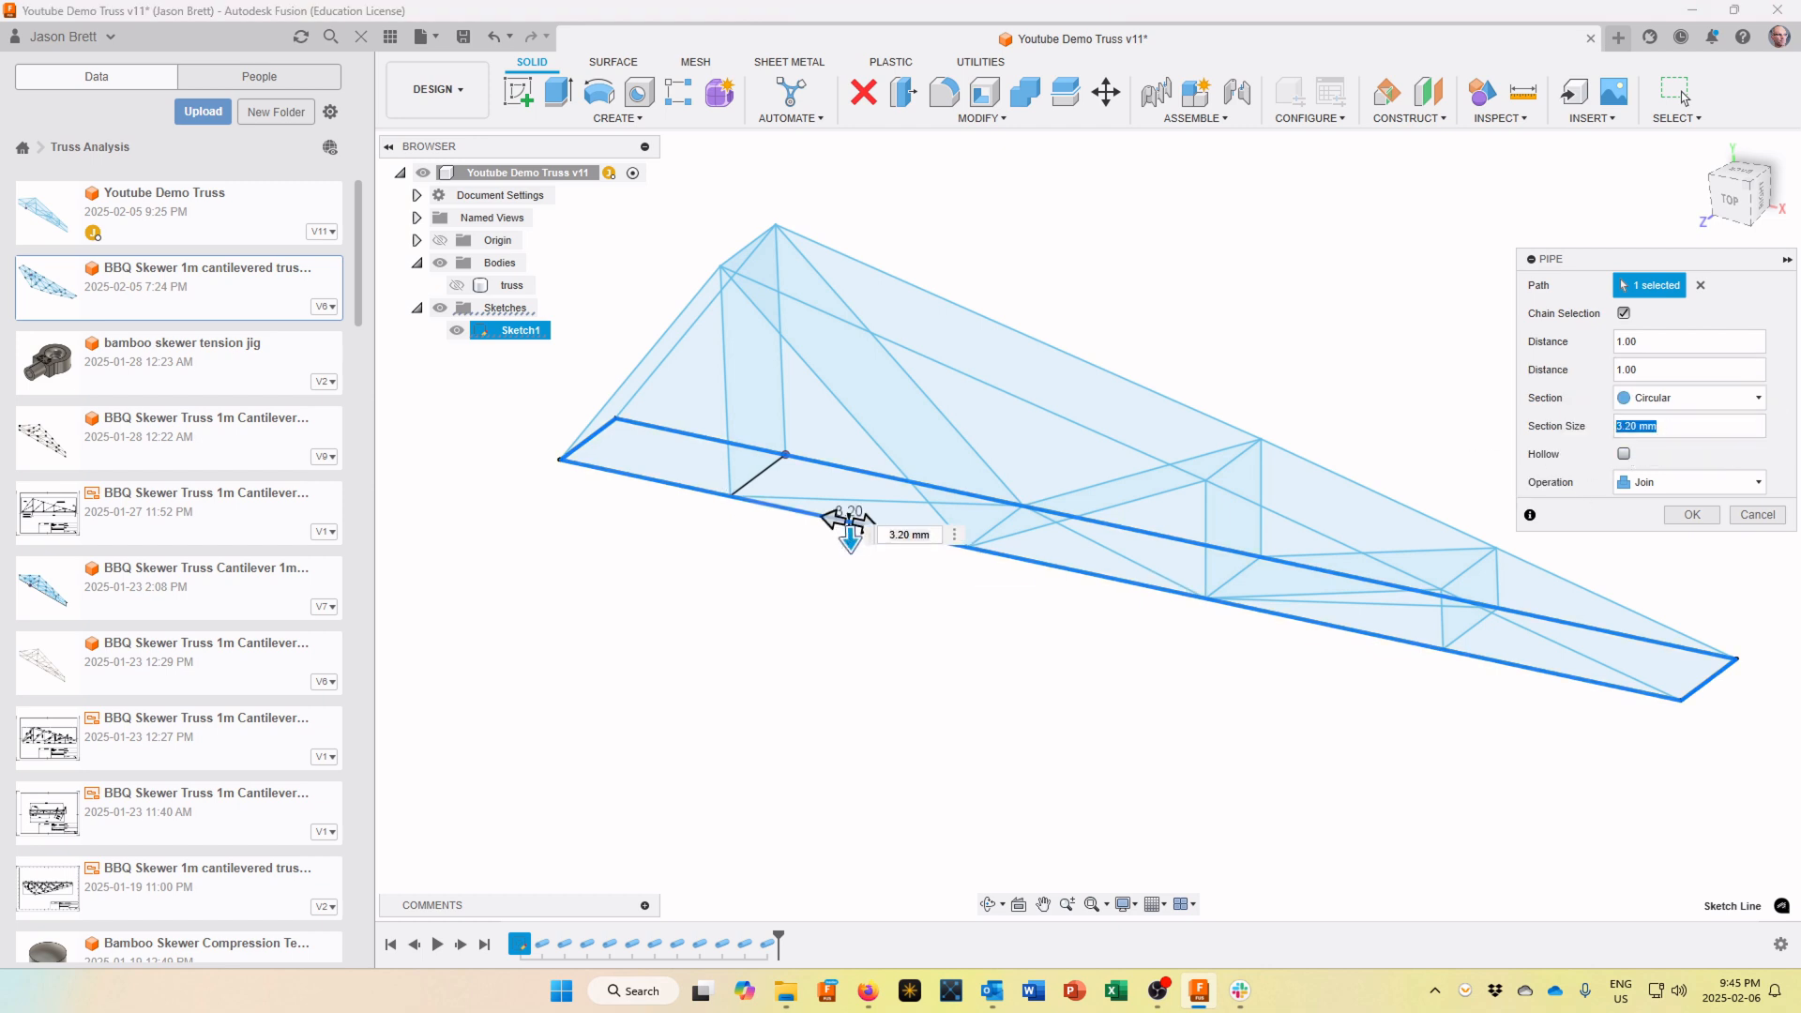
type("10")
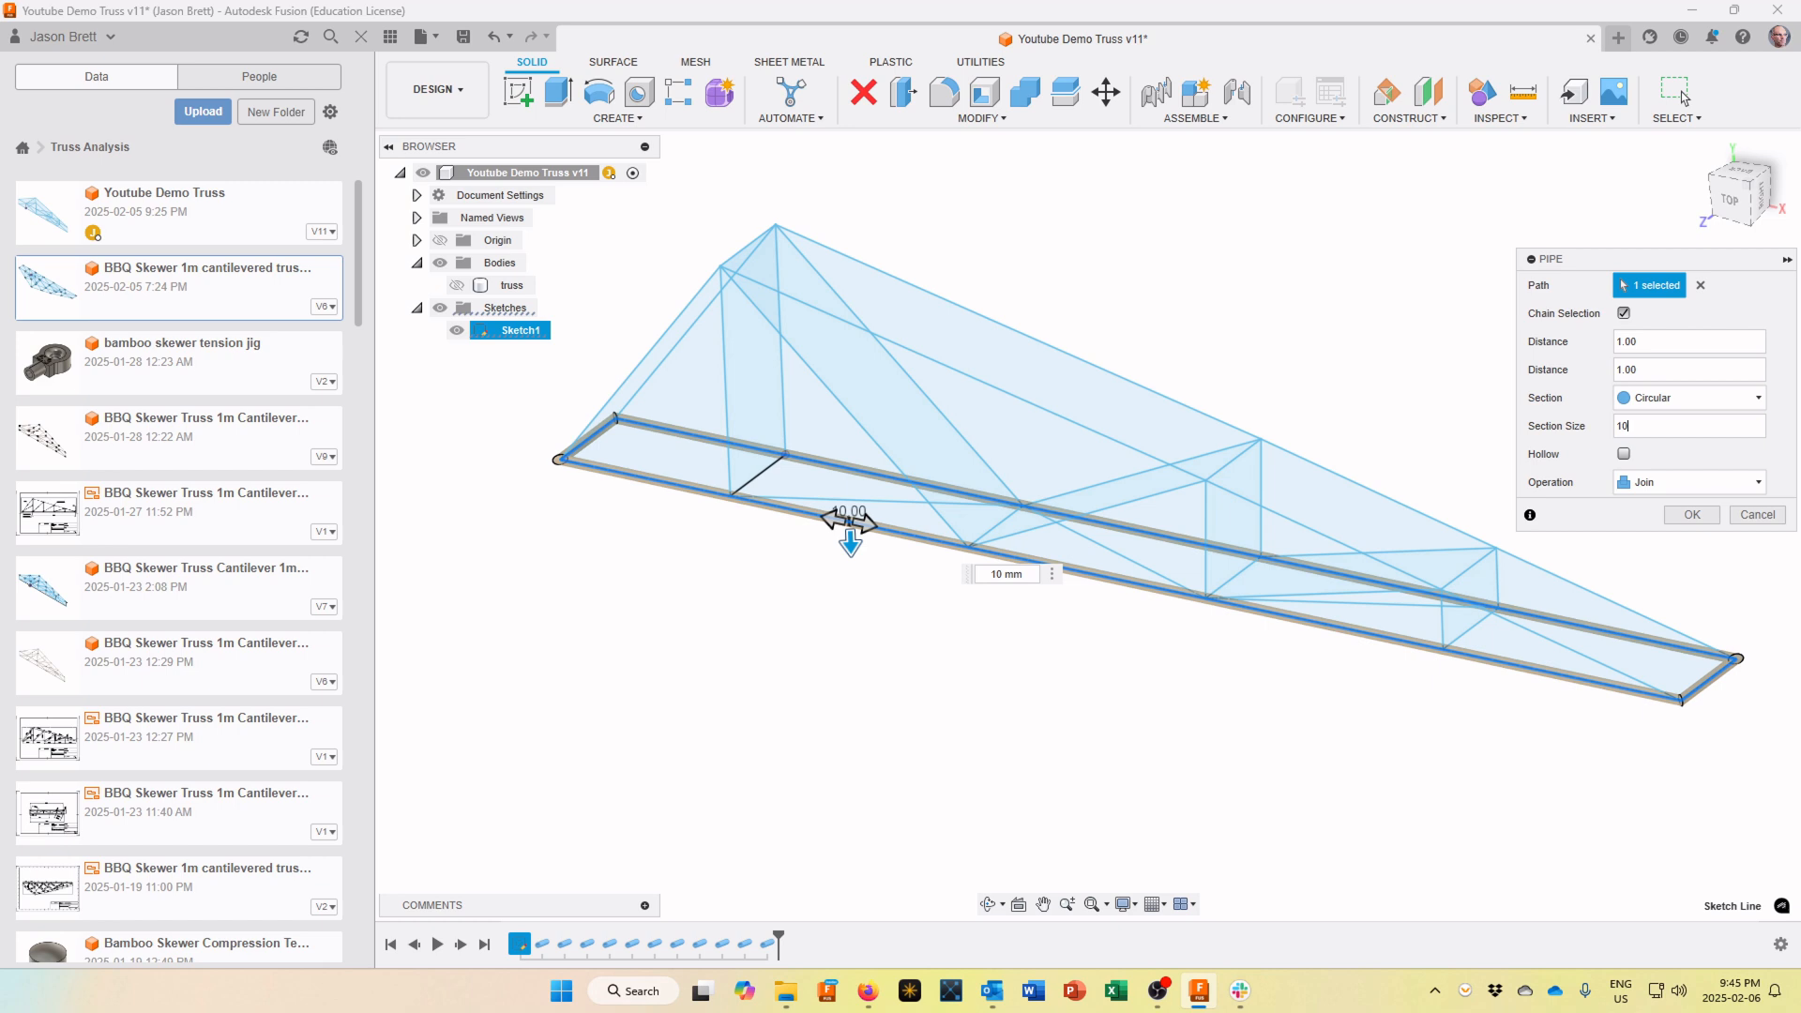
left_click(1666, 489)
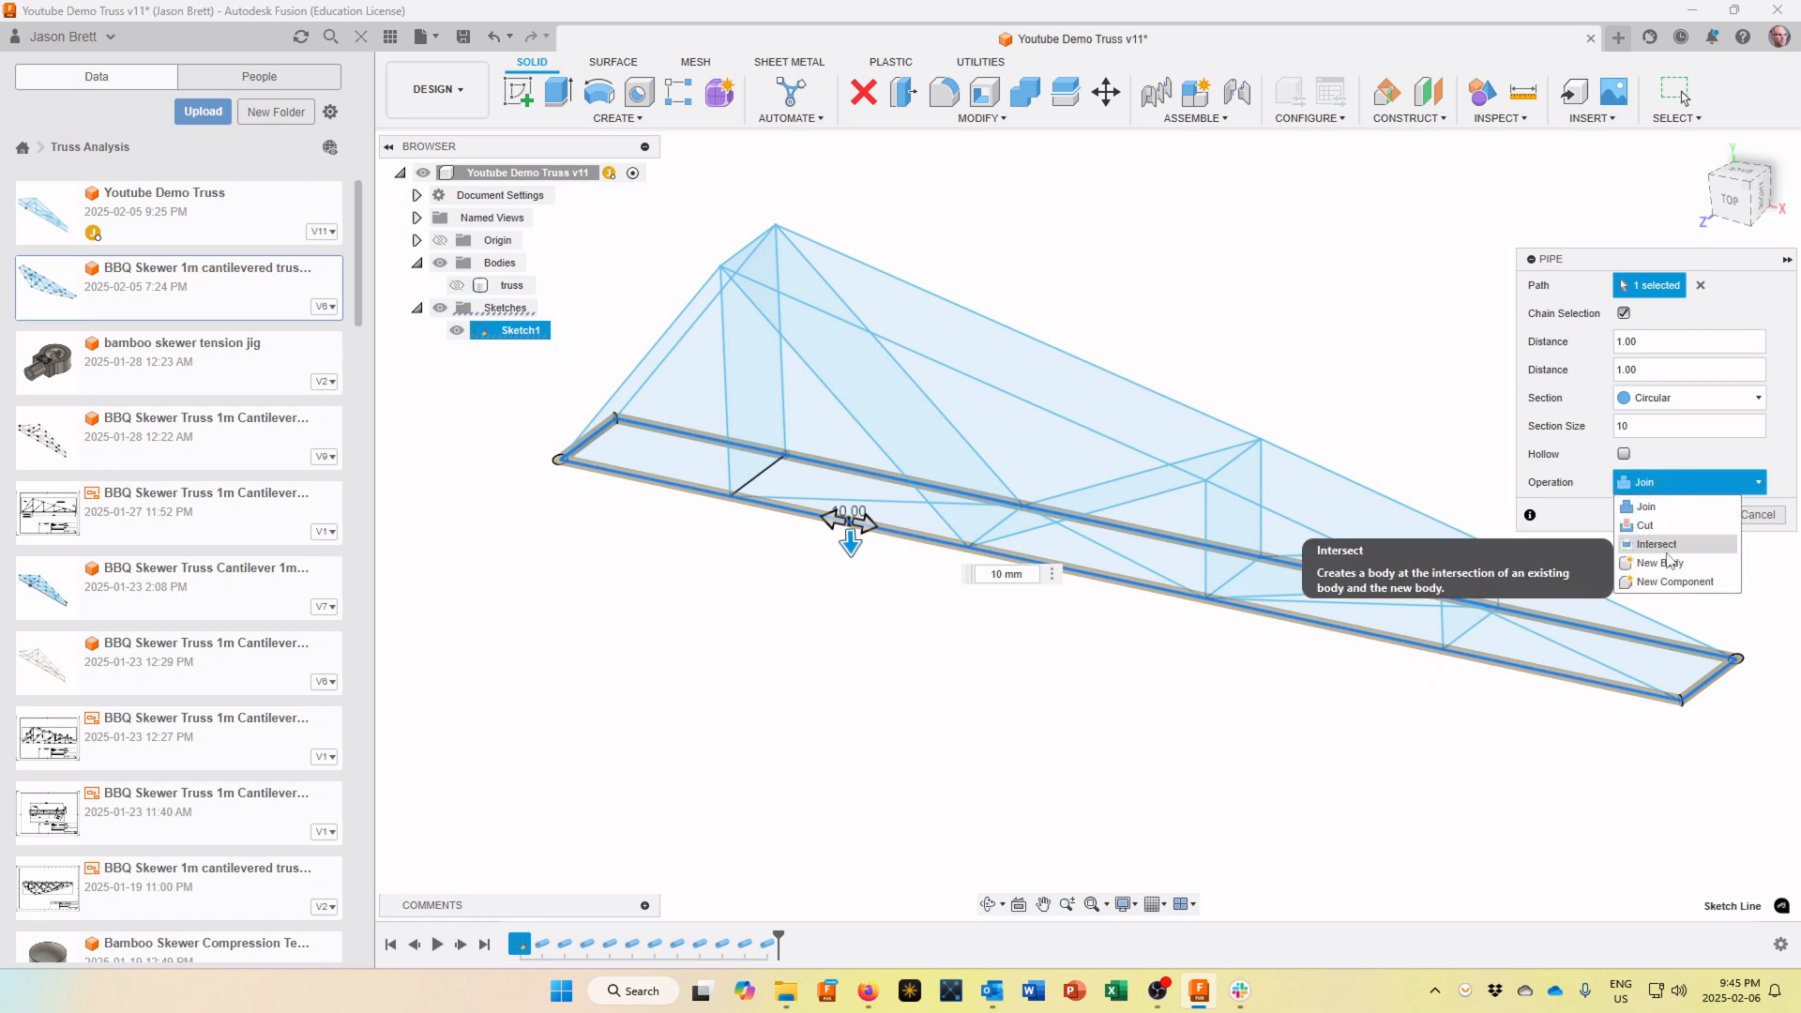
left_click(1659, 563)
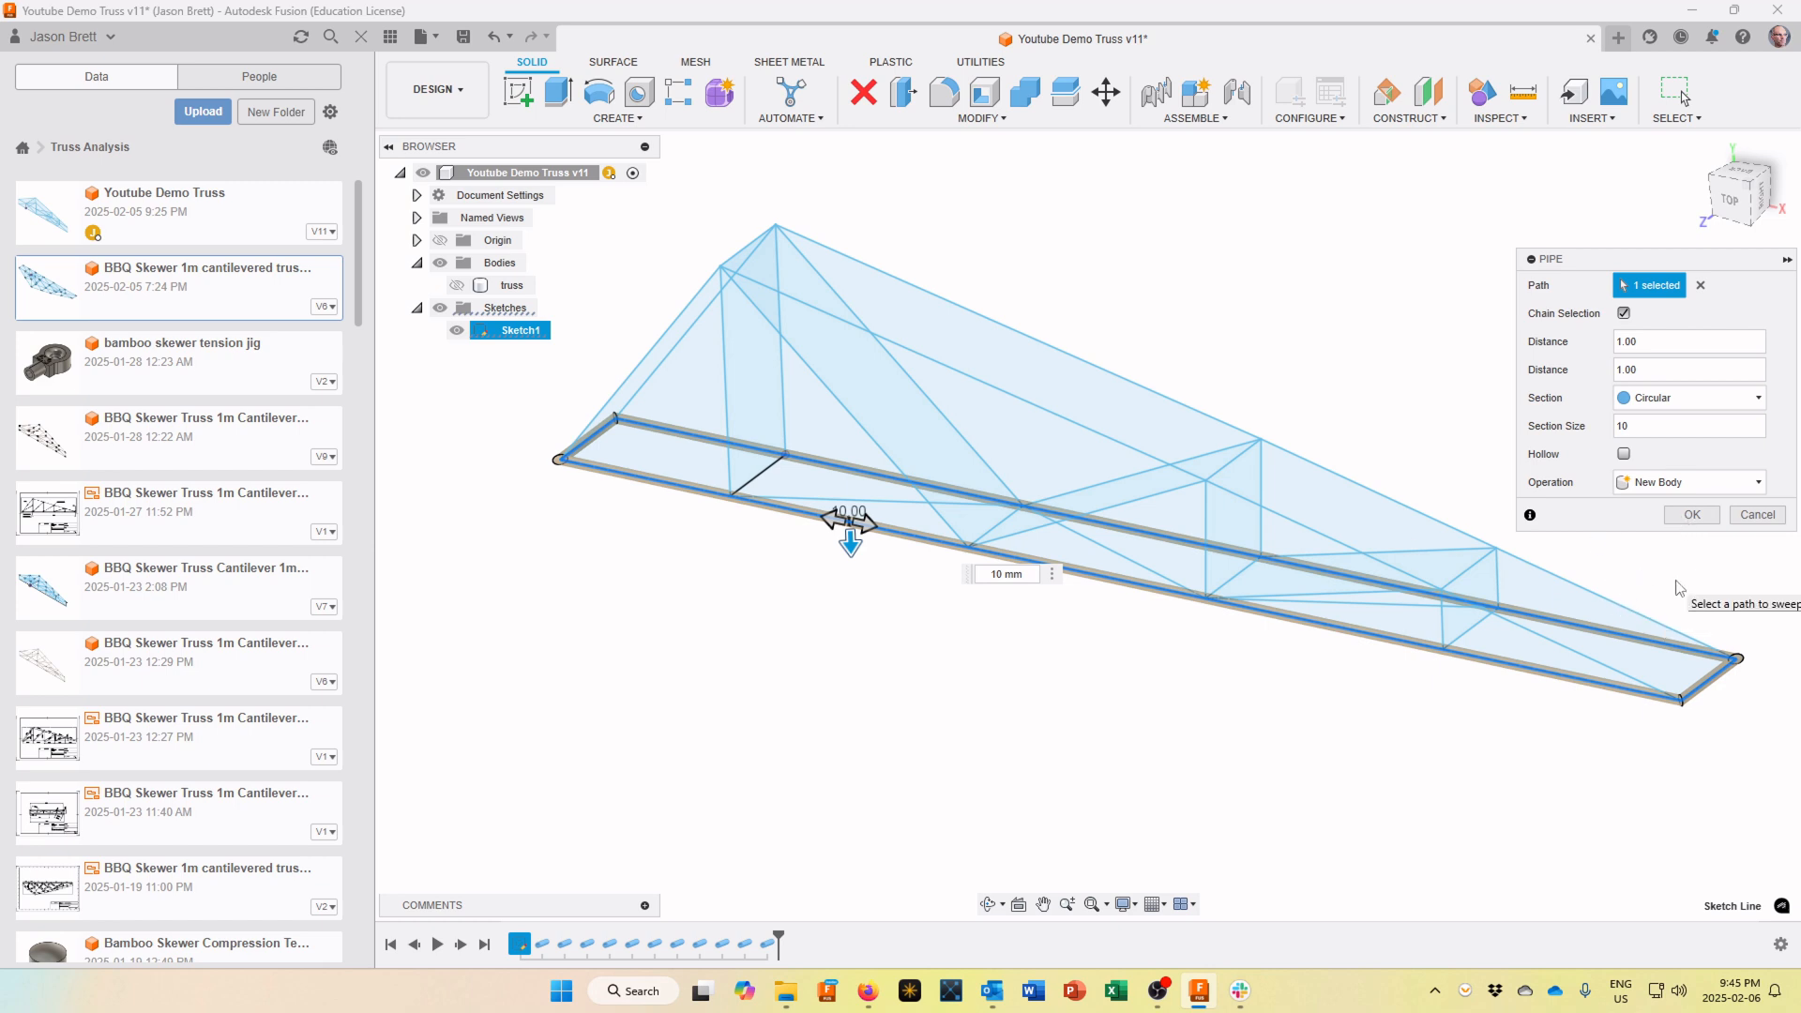
left_click(1691, 516)
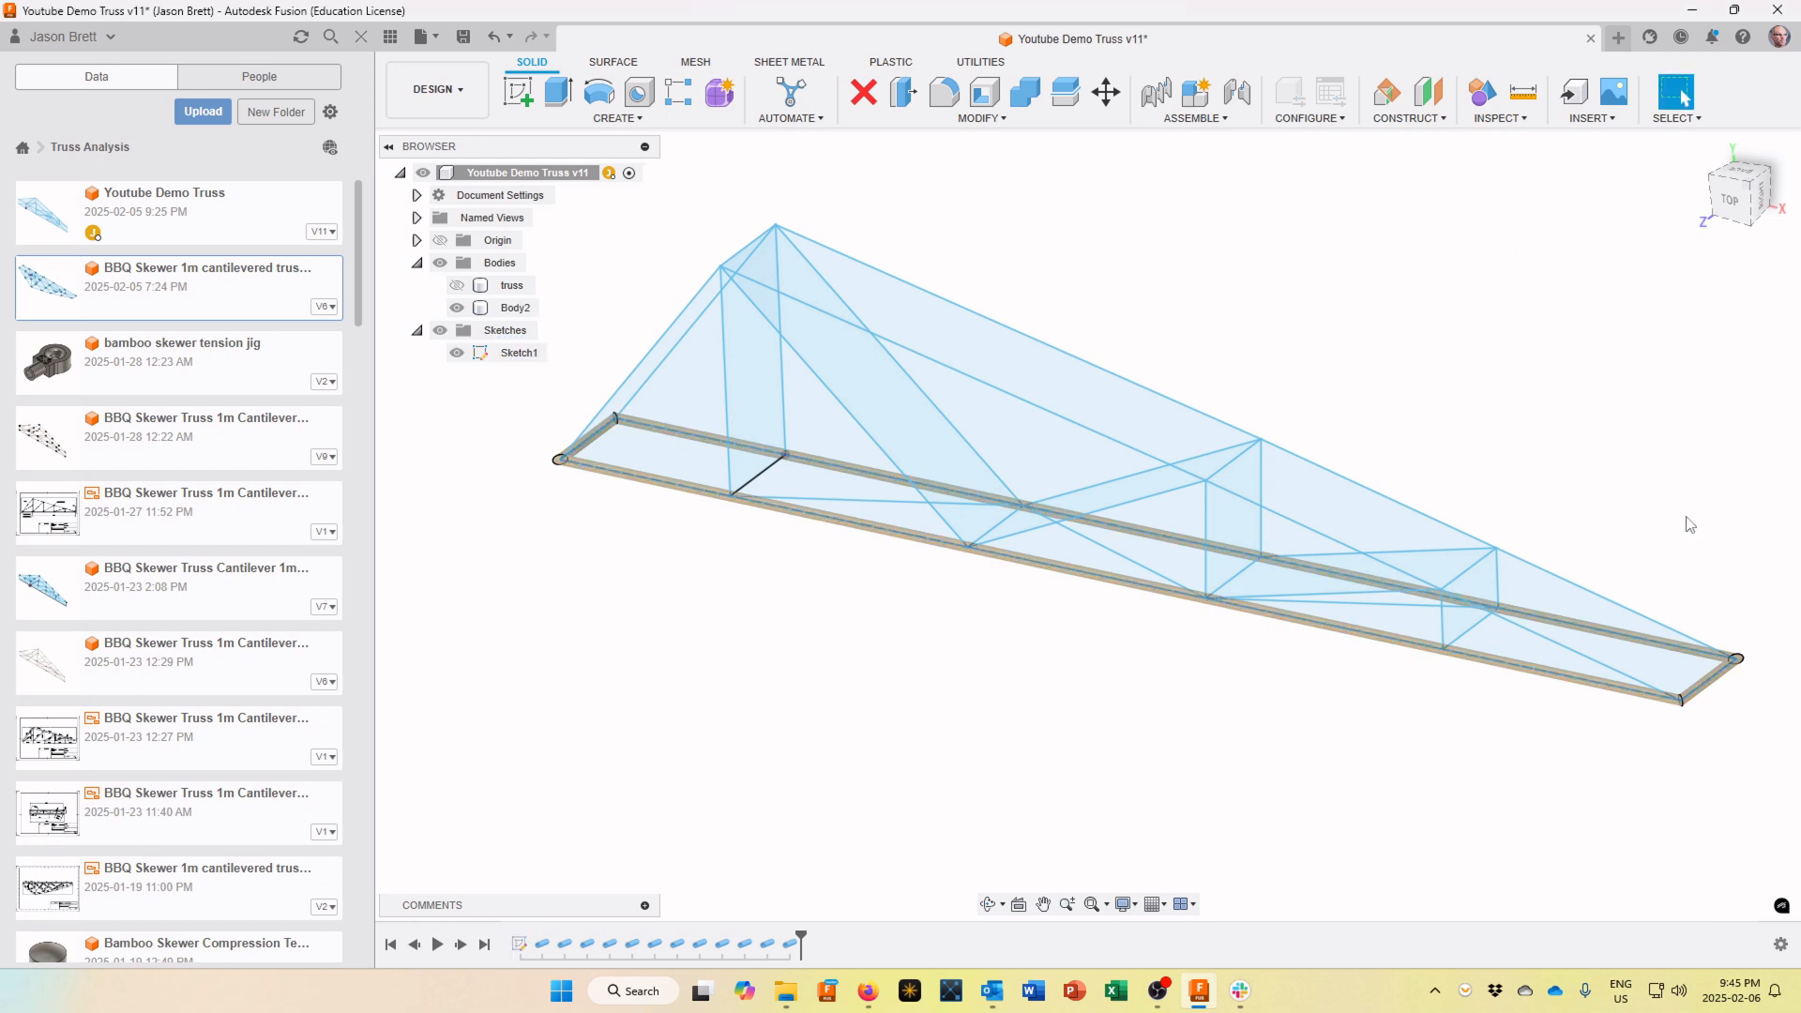
Rename the new base pipe body as "outside nodes"
left_click(518, 308)
left_click(519, 309)
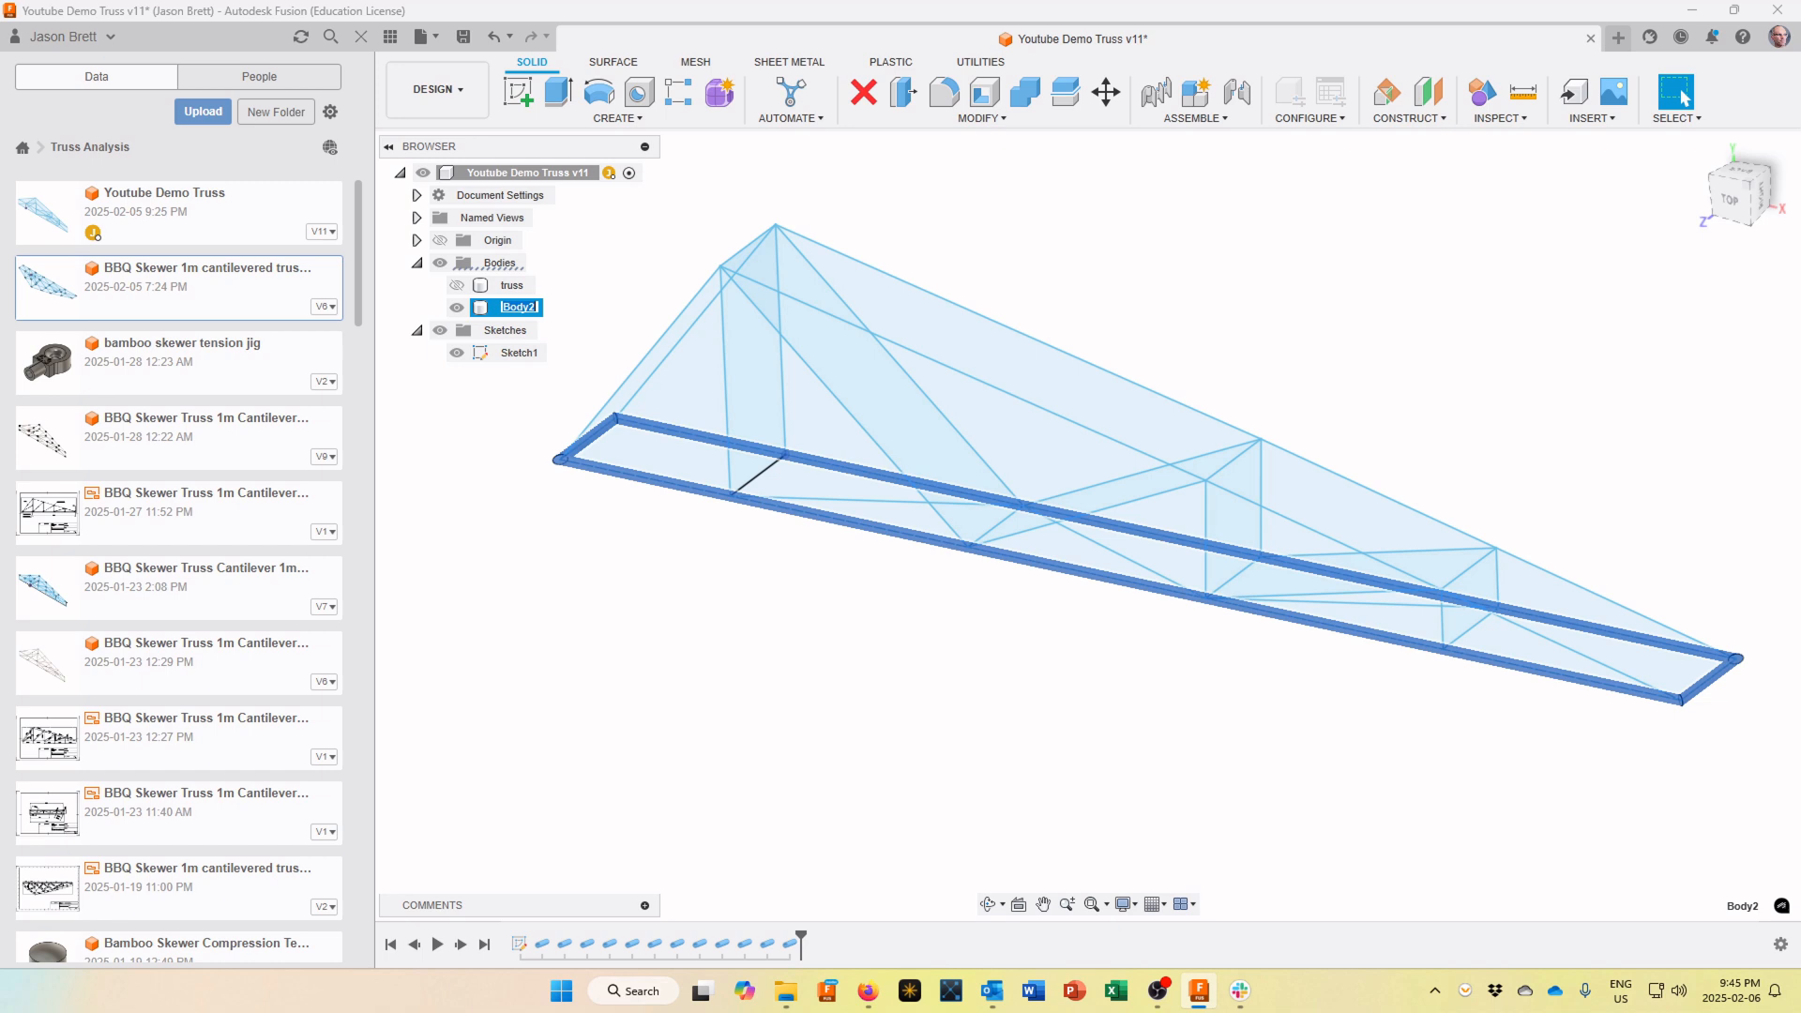
type("outside nodes")
key("Return")
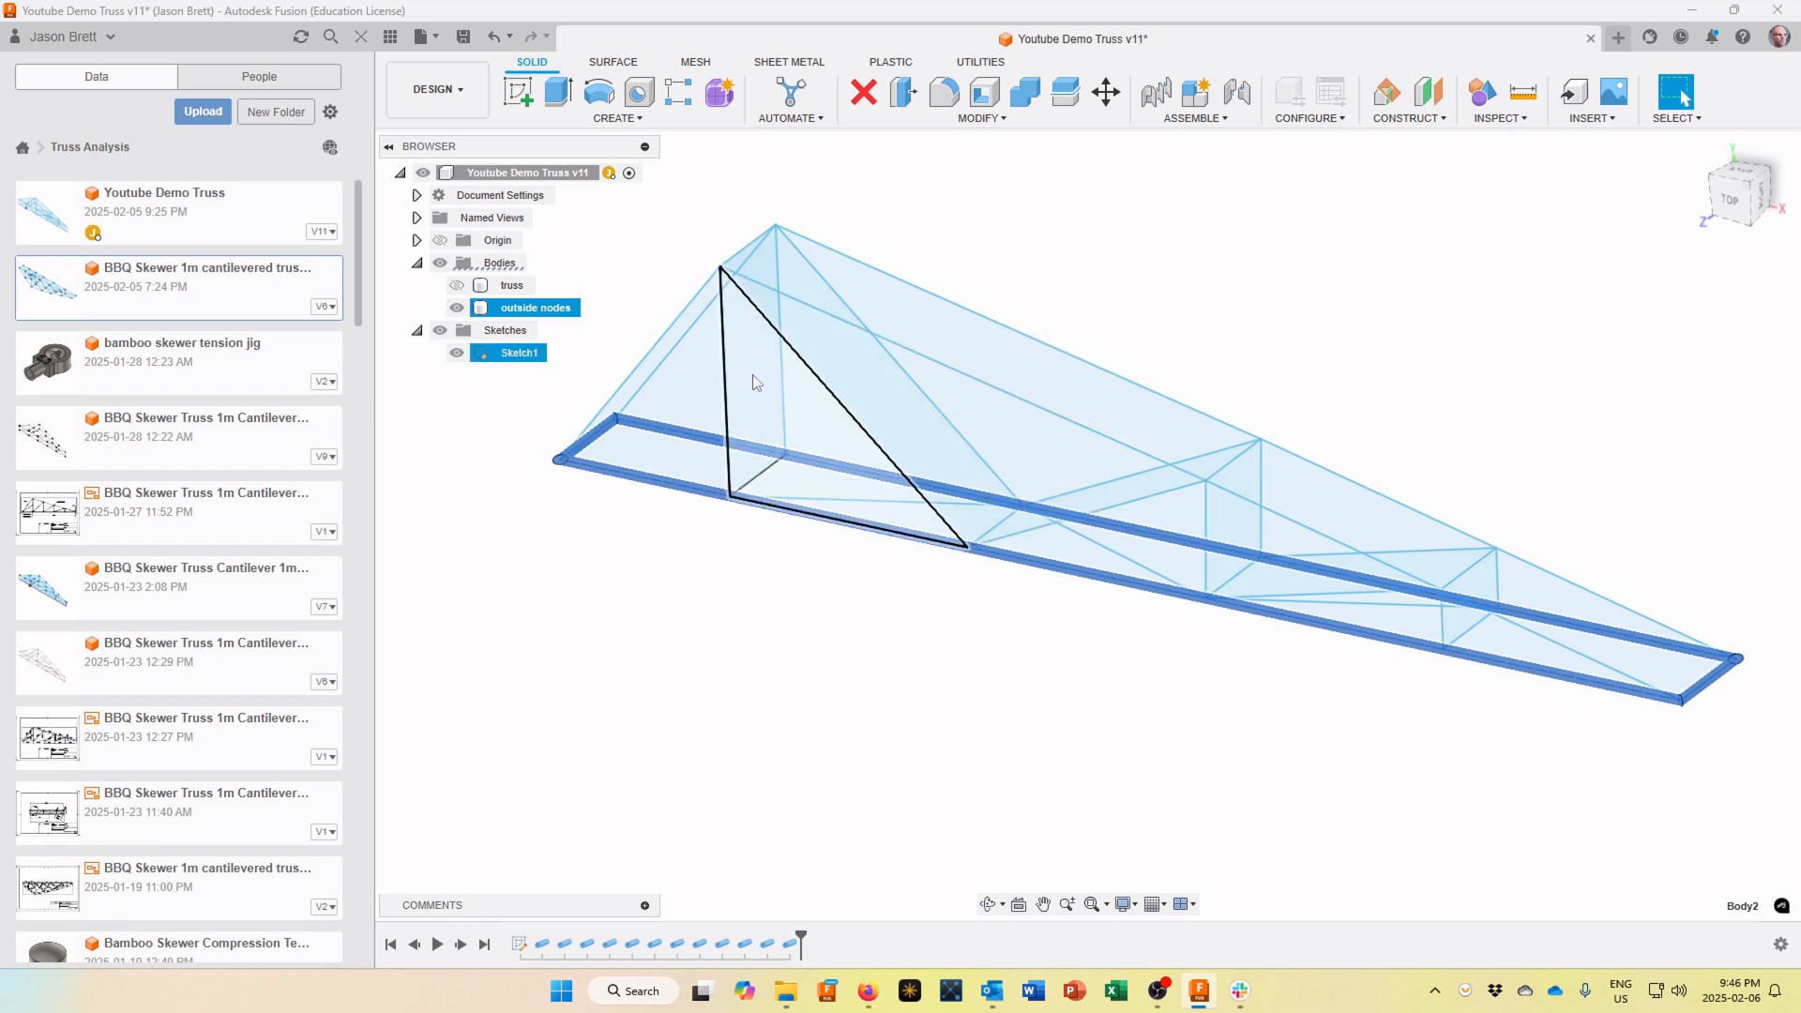
Create a 10 mm circular pipe along the two sloping lines and top crossbar at the tall end, joined to the outside nodes body
left_click(631, 121)
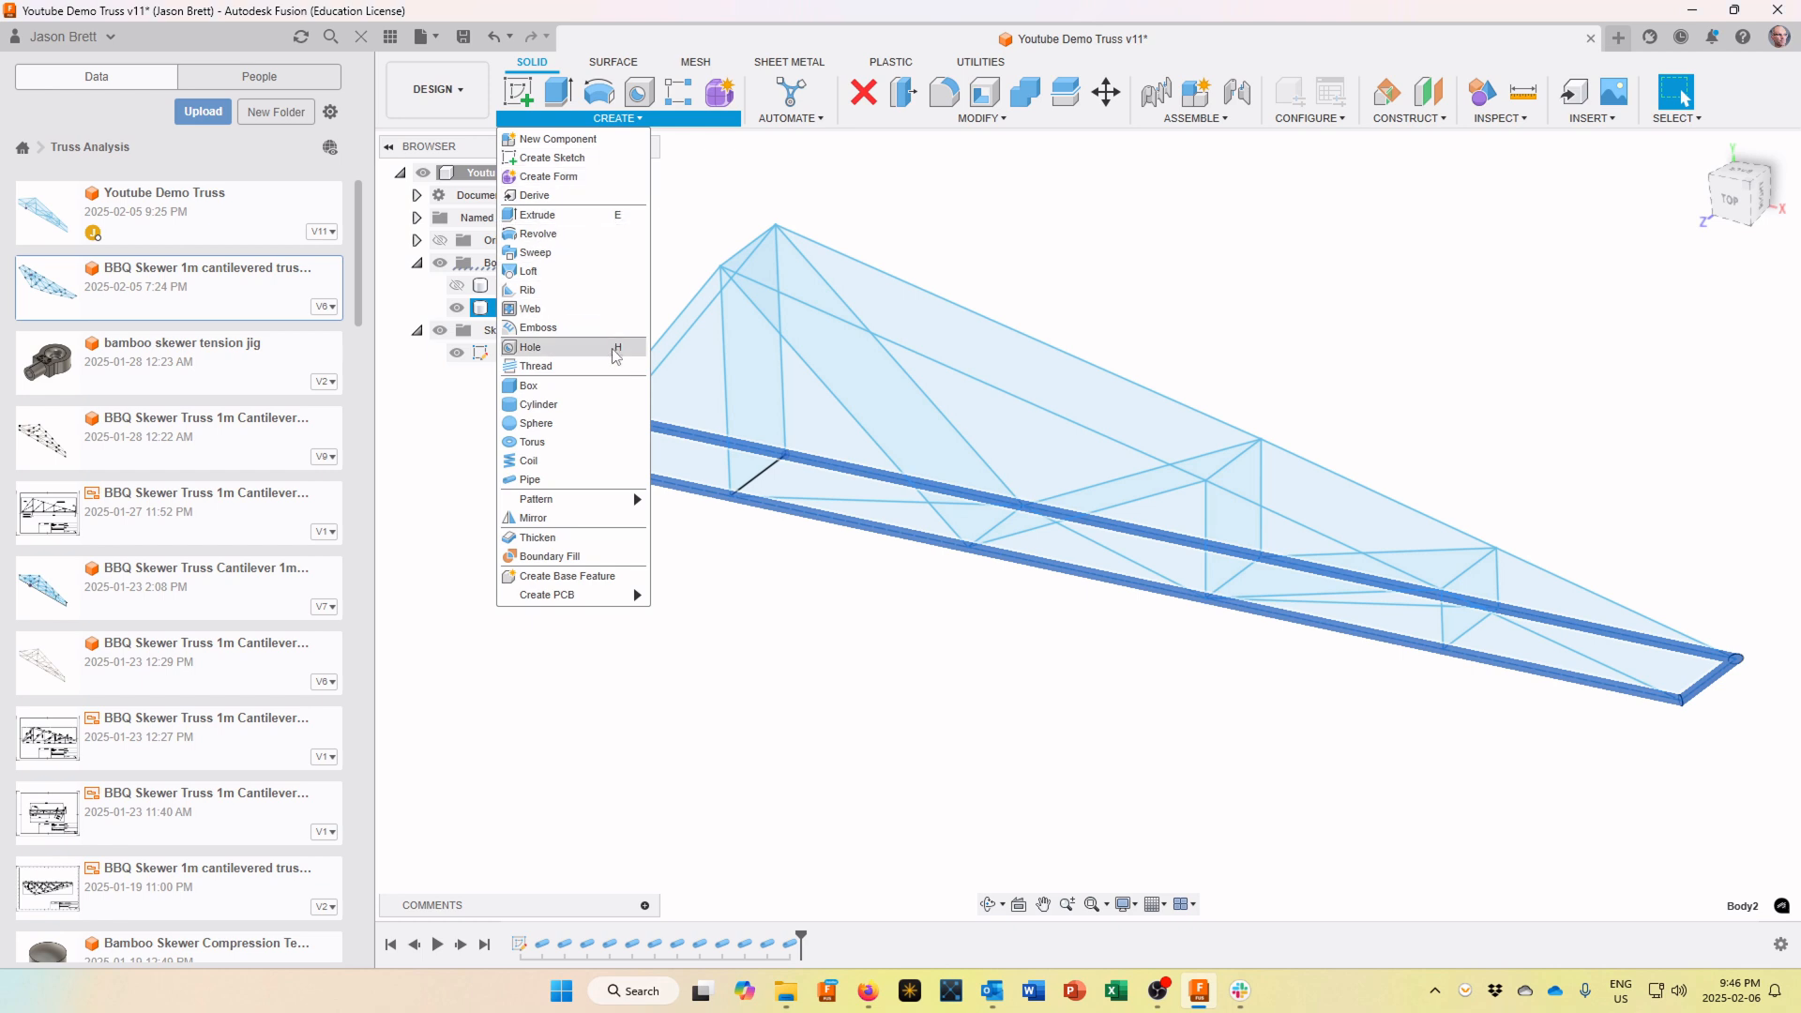
left_click(589, 483)
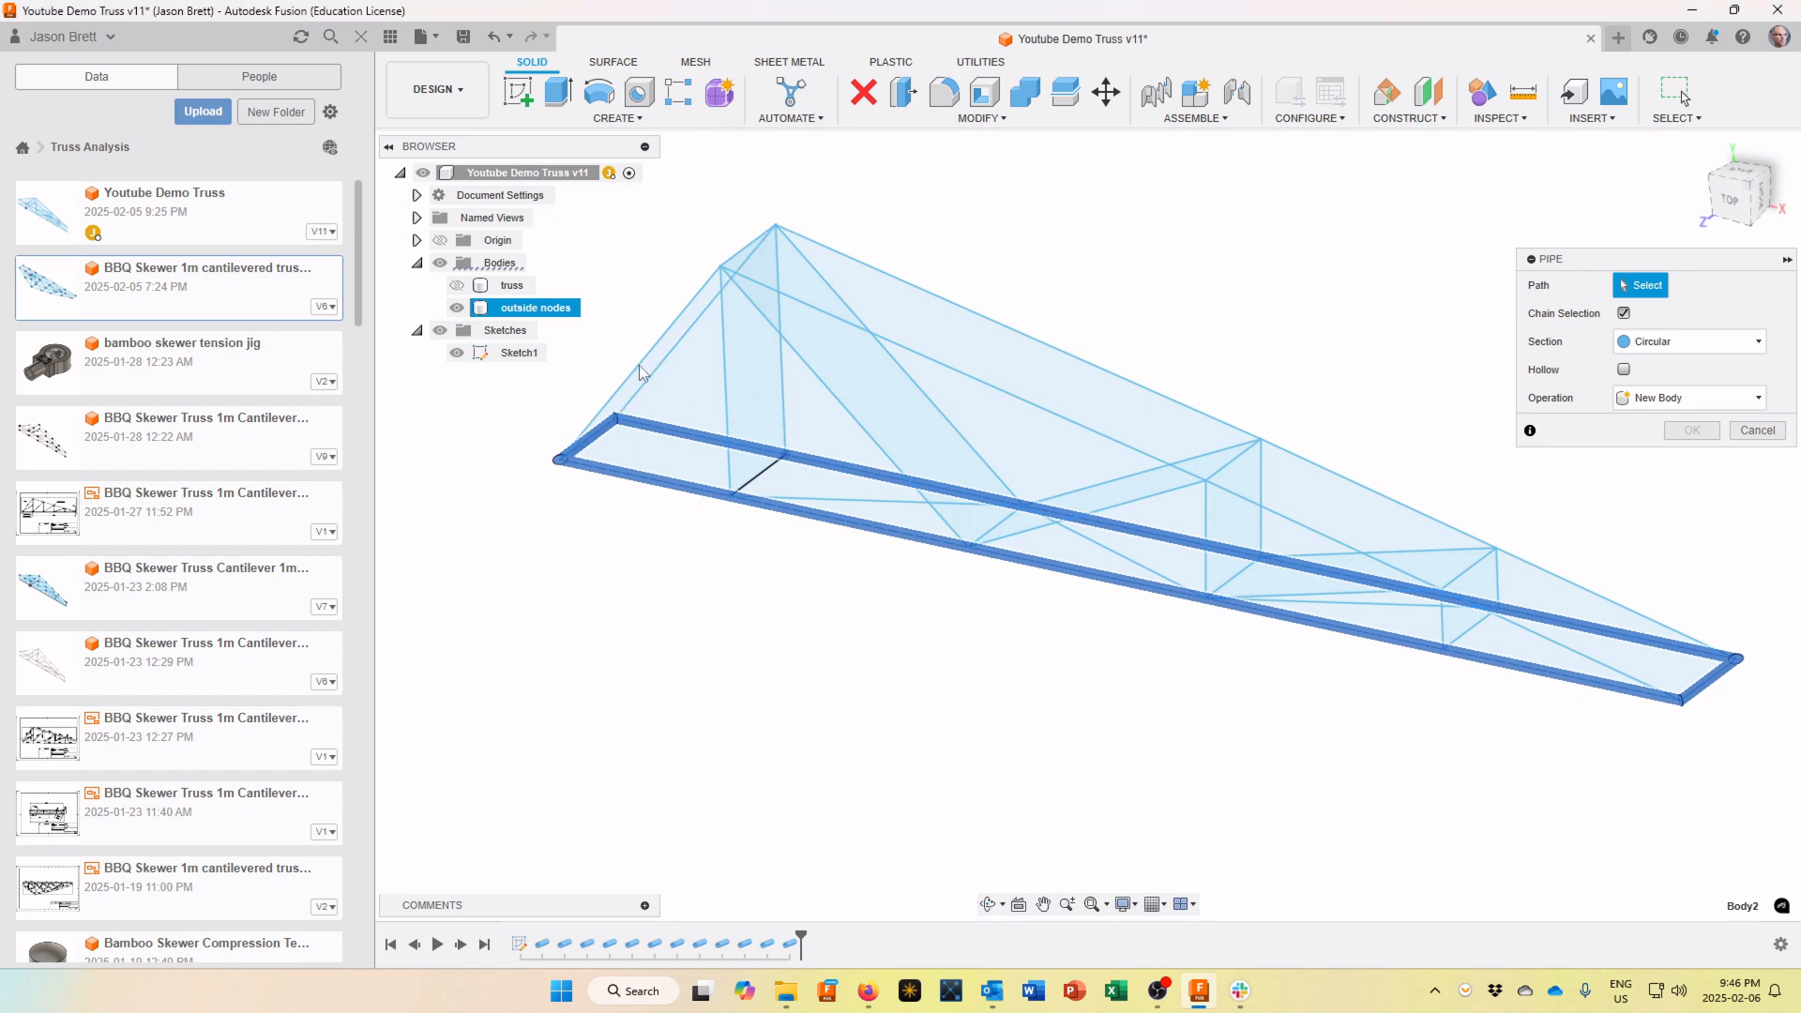
mouse_move(1585, 336)
middle_mouse_down("shift")
mouse_move(1235, 359)
mouse_move(774, 427)
mouse_move(782, 407)
middle_mouse_up("shift")
left_click(668, 433)
left_click(789, 401)
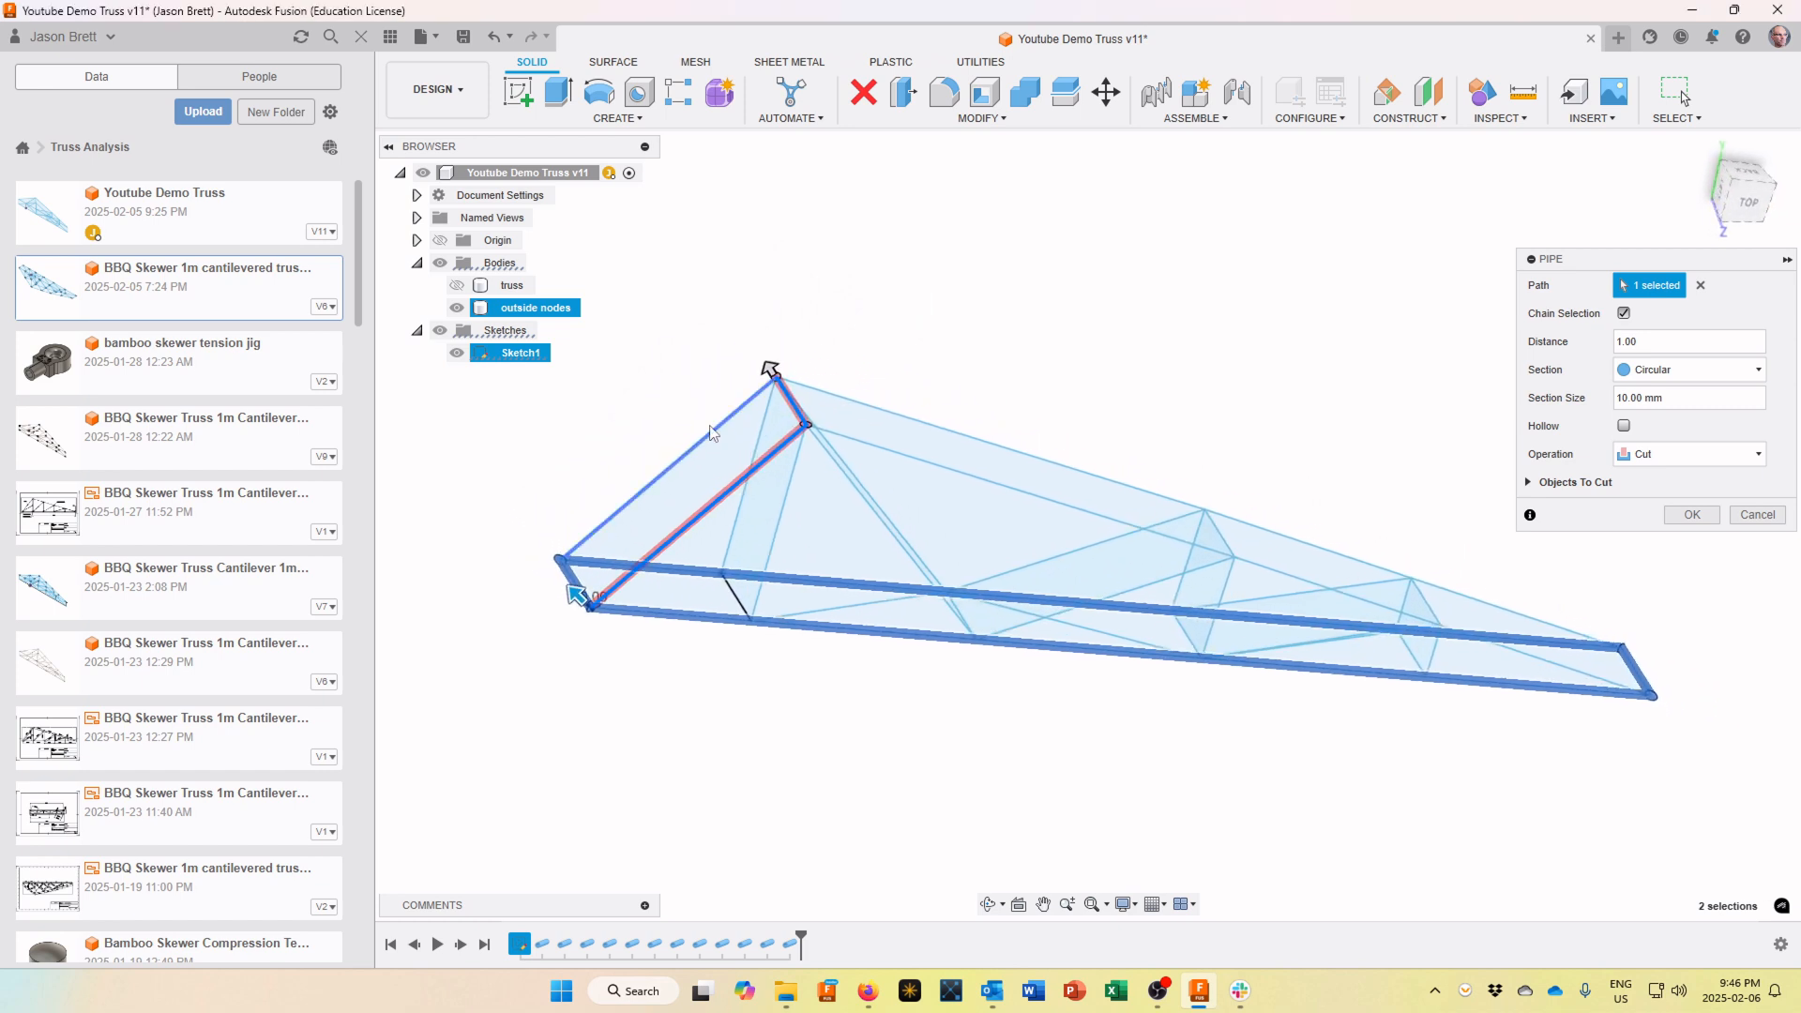
left_click(711, 428)
middle_click_drag(710, 433, 1097, 454, "shift")
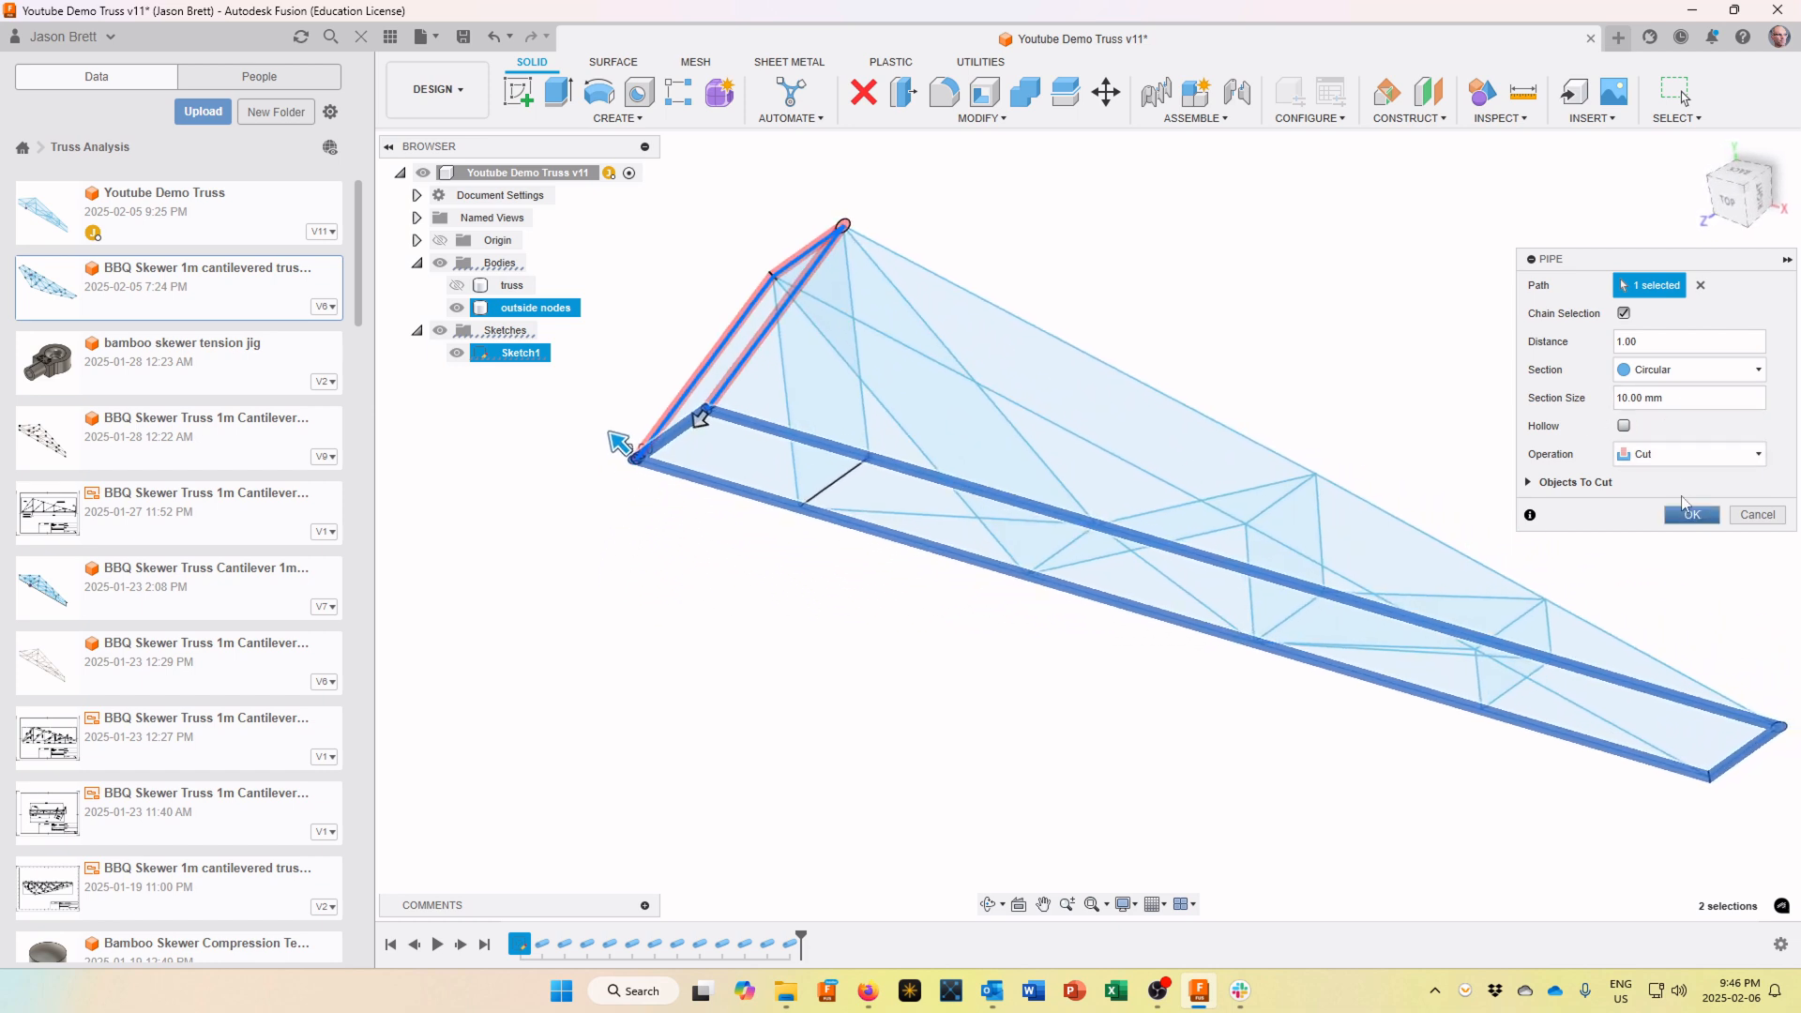
left_click(1666, 456)
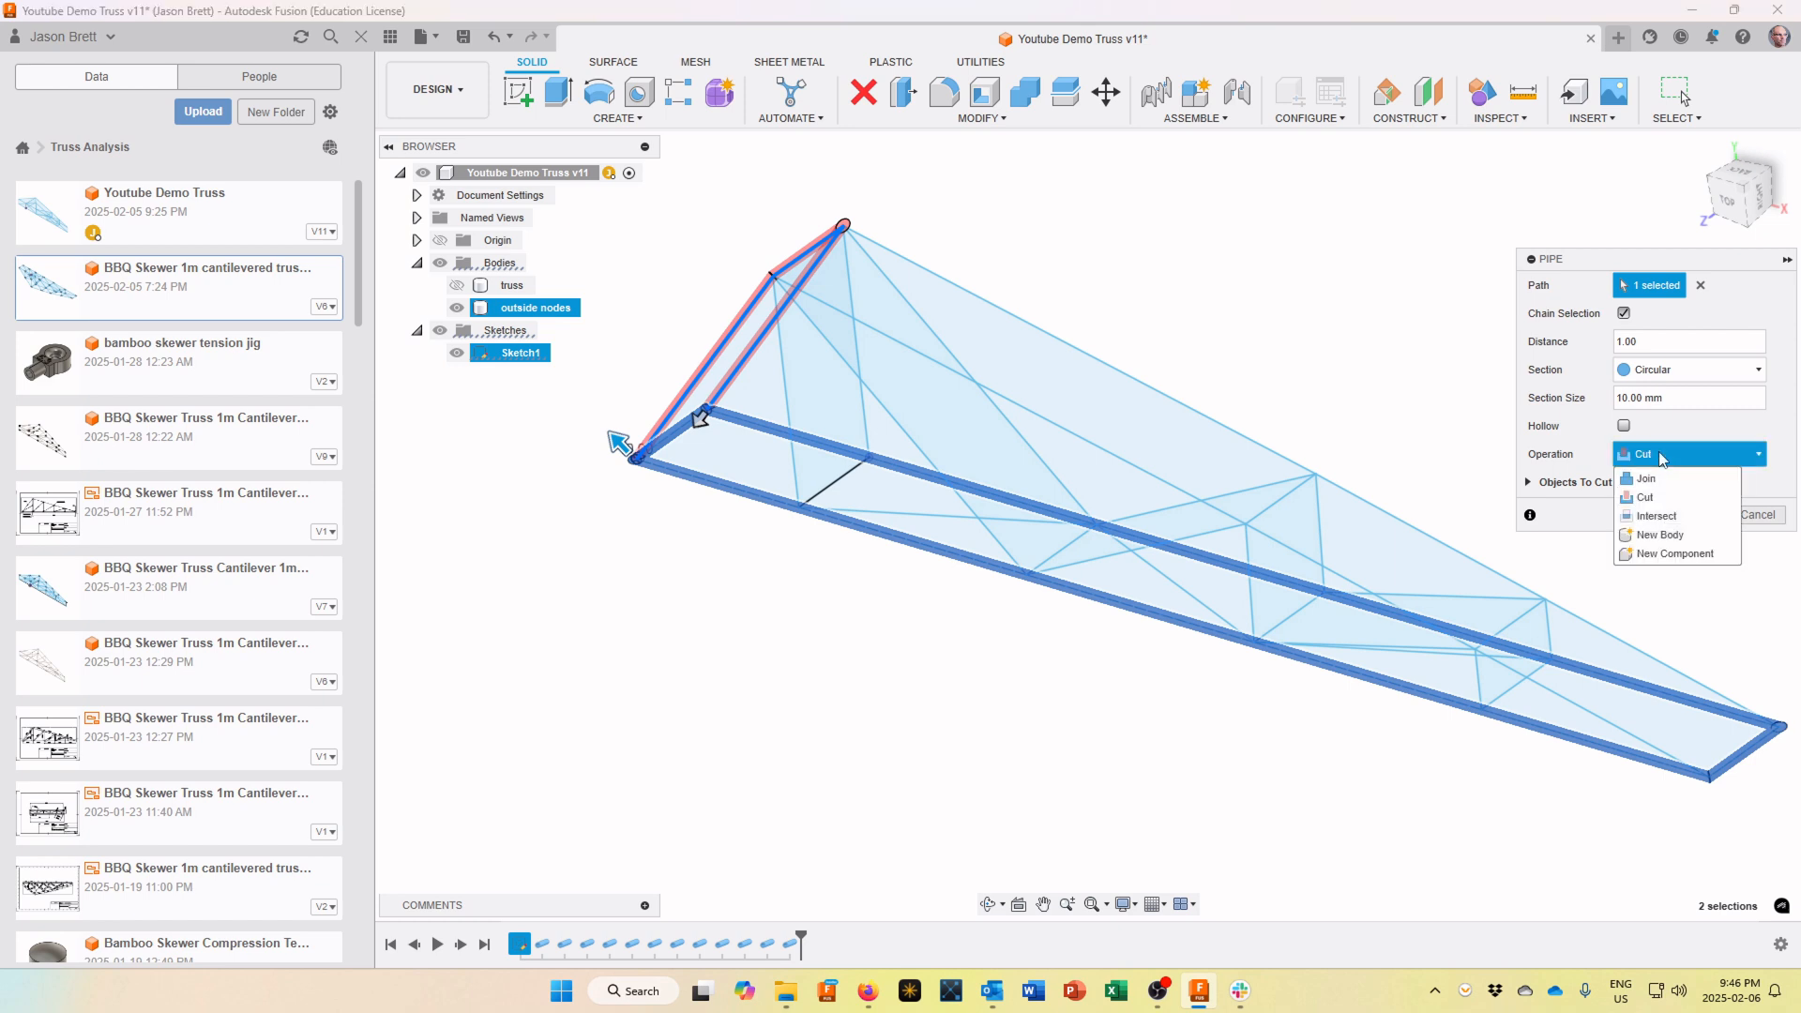
left_click(1662, 480)
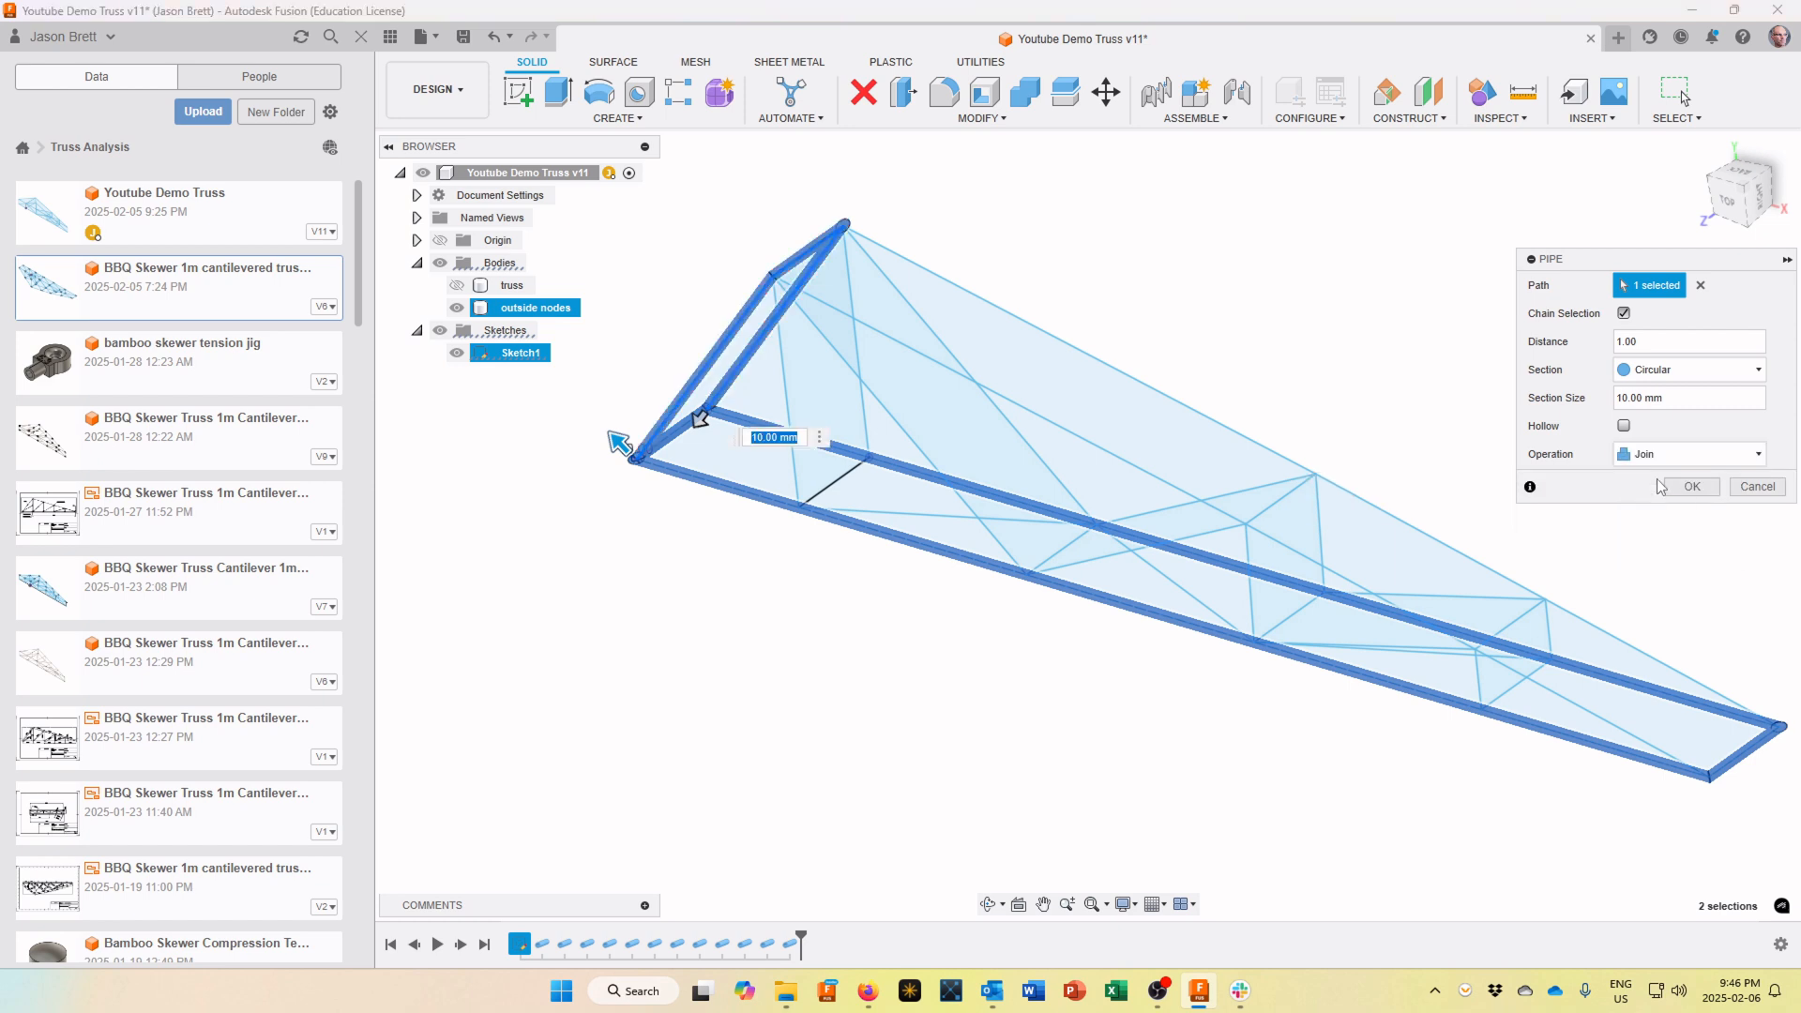
left_click(1692, 487)
middle_click_drag(1624, 480, 1615, 469, "shift")
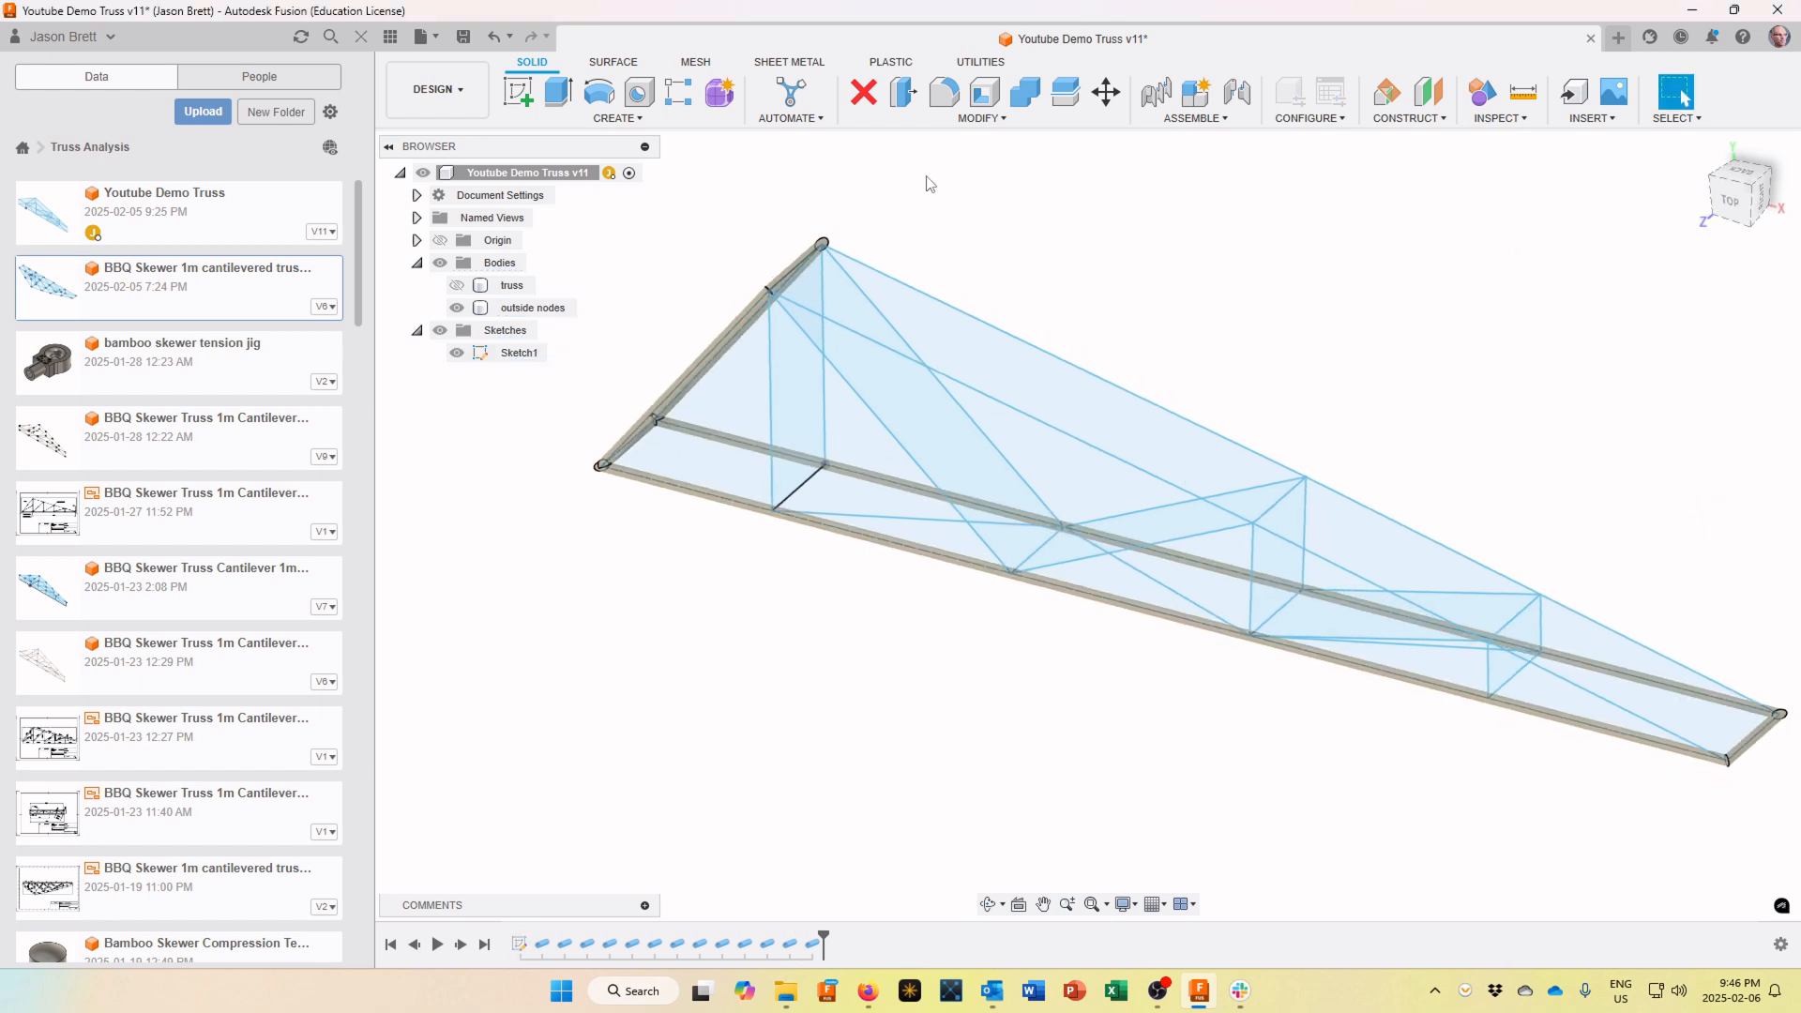
Create a joined 10 mm circular pipe along the two tall uprights and the base crossbar between them
left_click(645, 122)
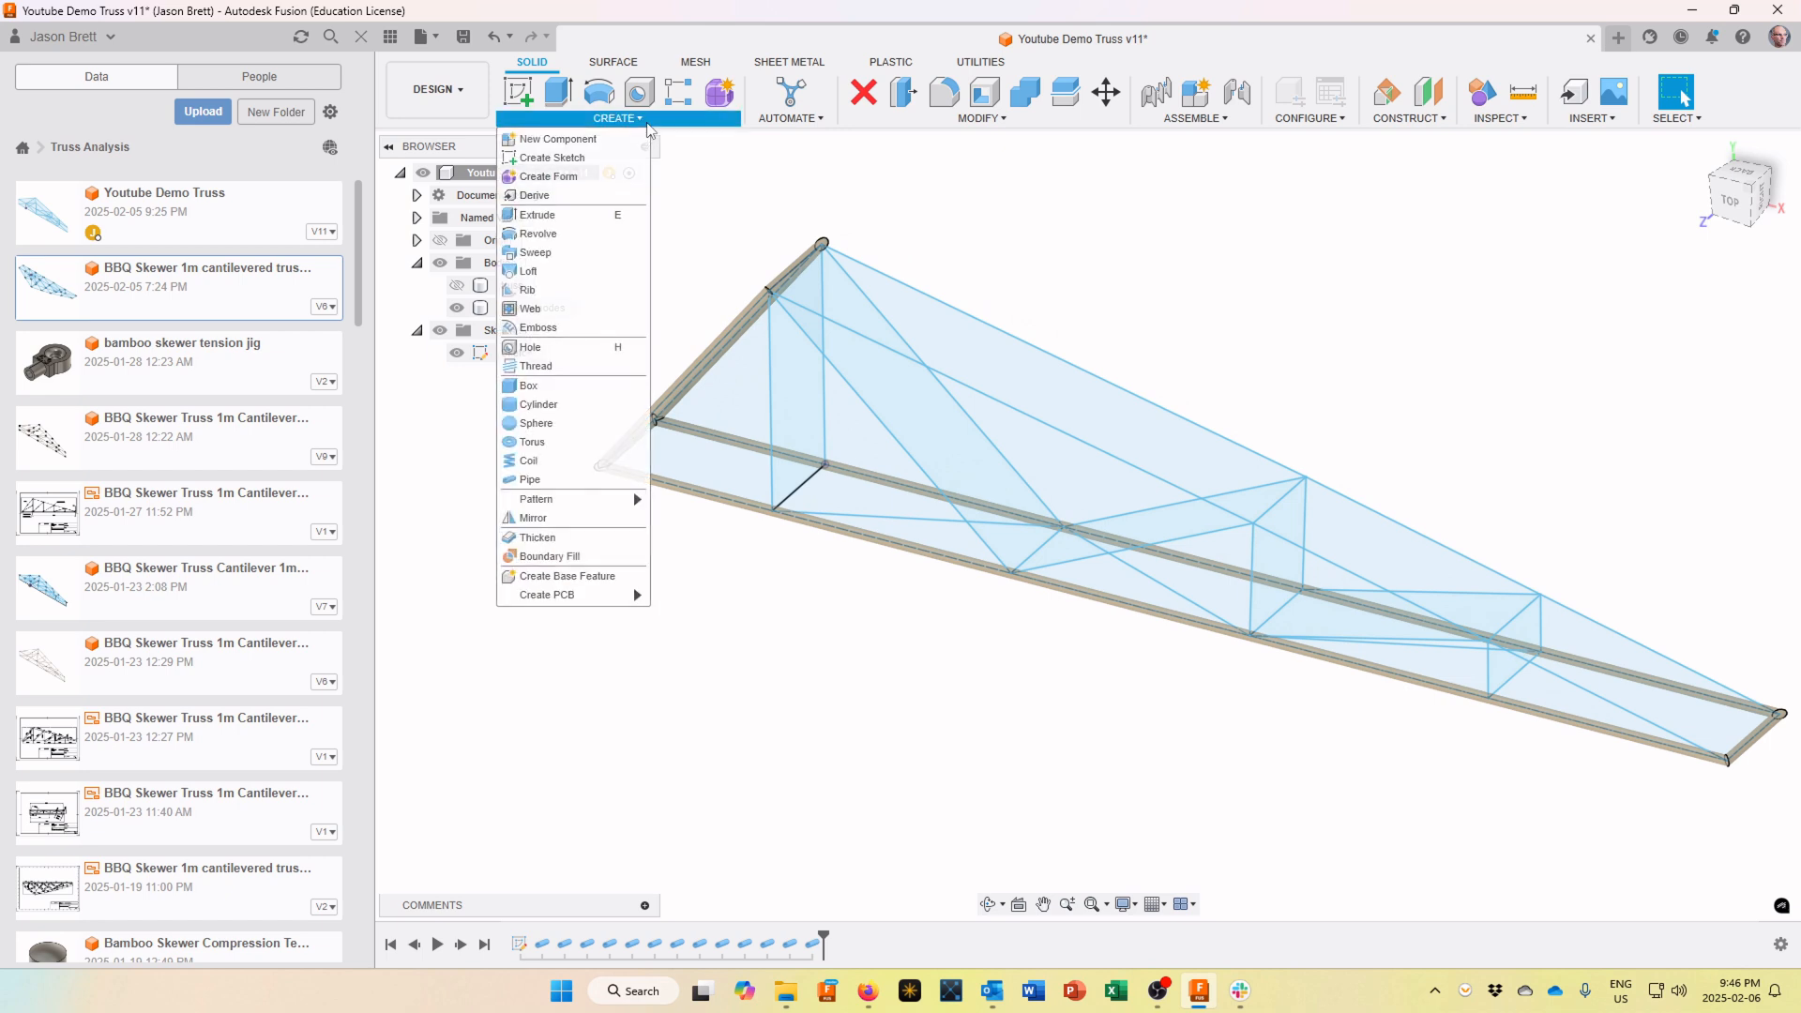
left_click(555, 480)
mouse_move(556, 485)
middle_mouse_down("shift")
mouse_move(694, 412)
mouse_move(762, 409)
middle_mouse_up("shift")
left_click(776, 422)
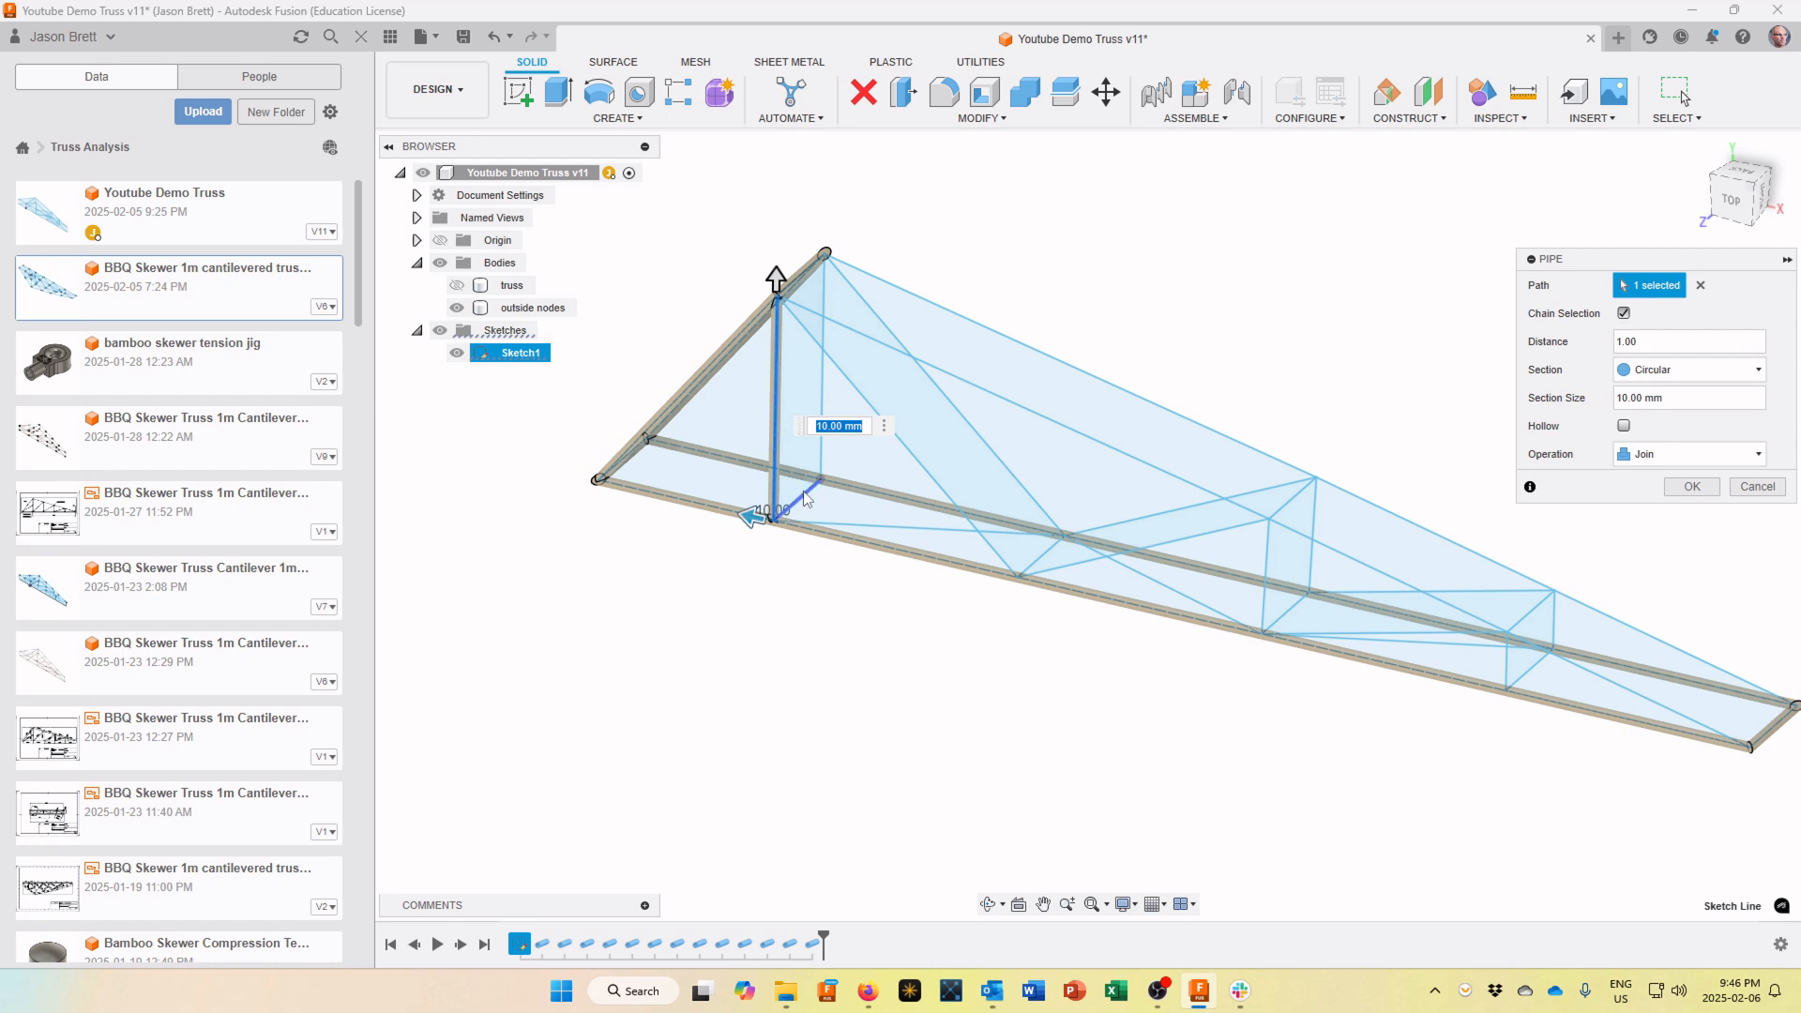
left_click(822, 431)
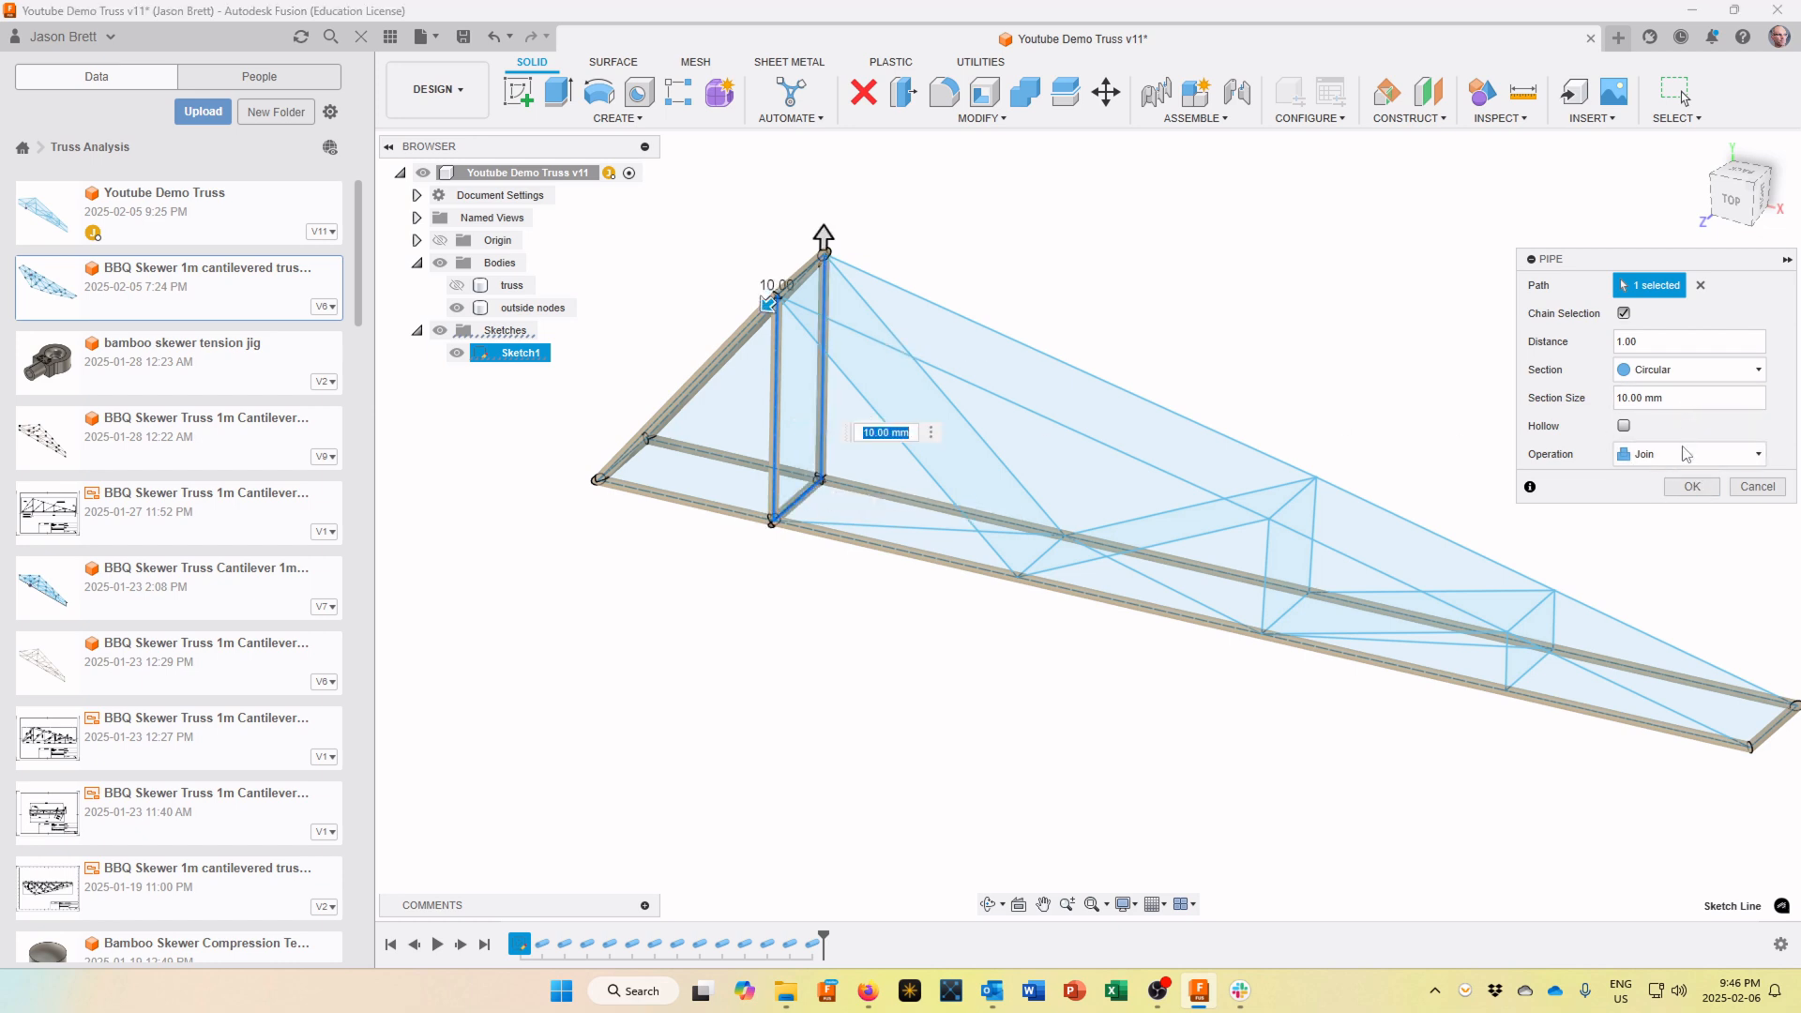
left_click(1691, 487)
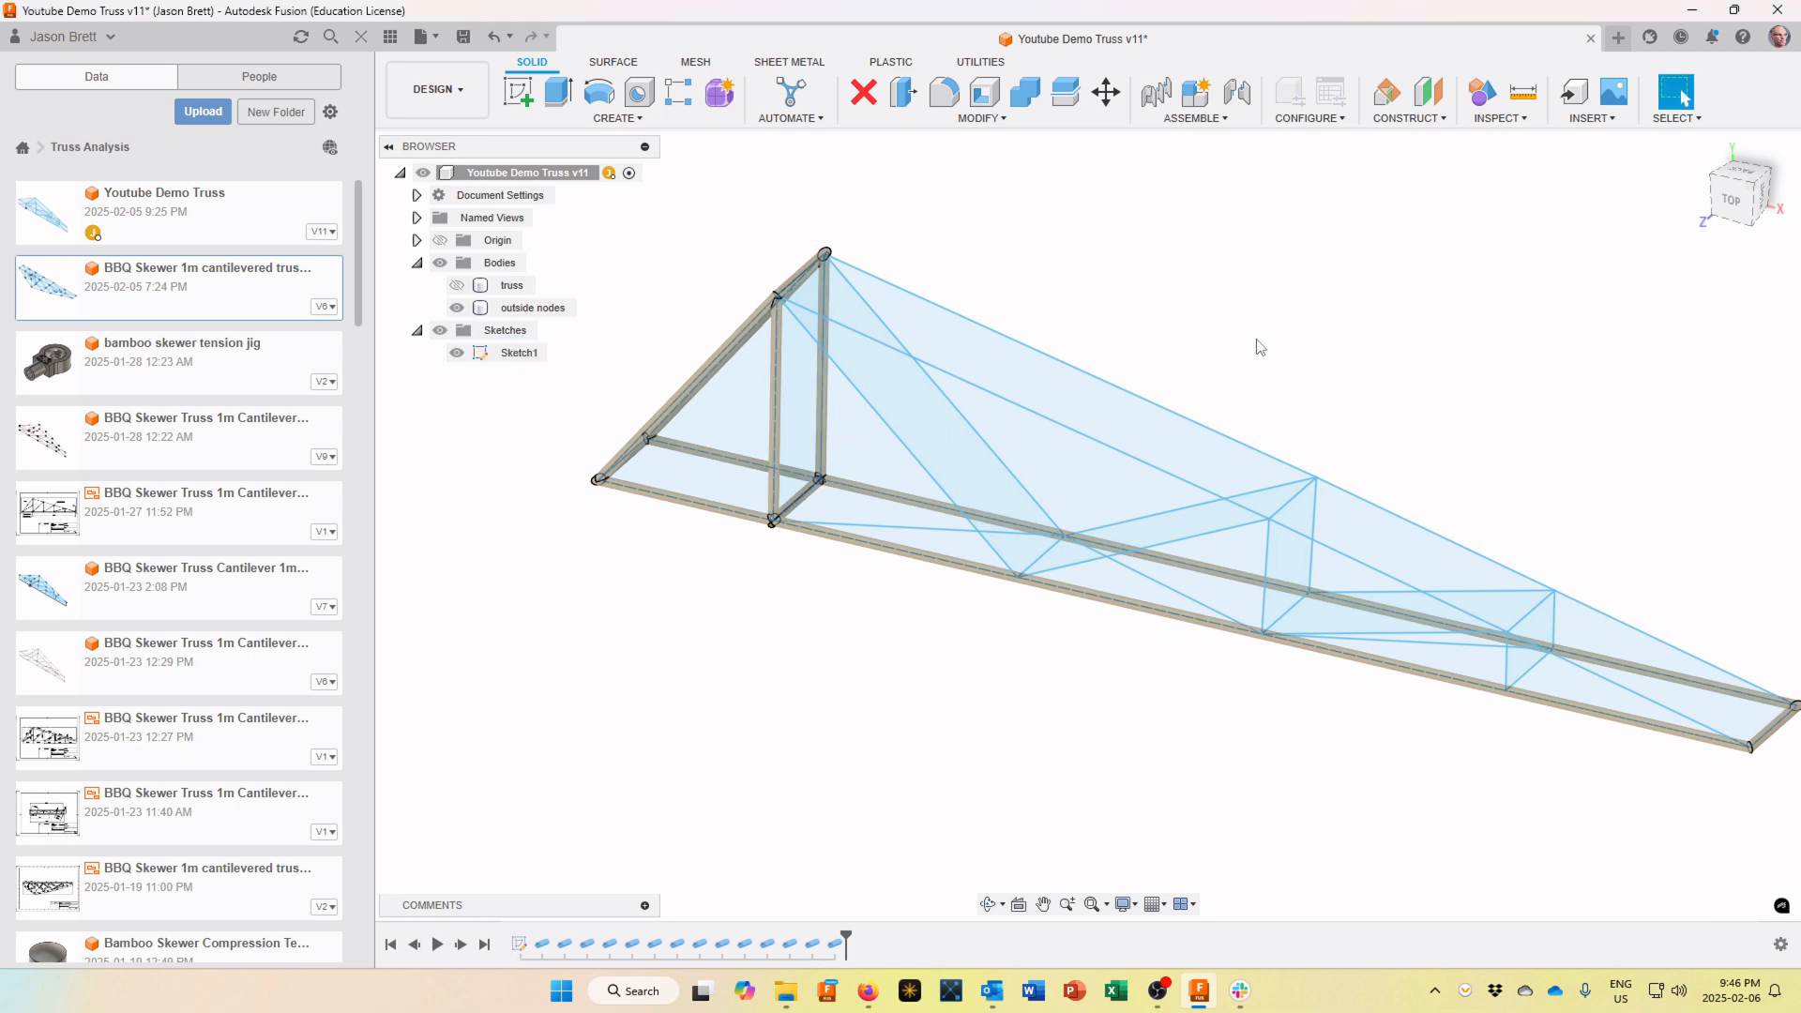
Create a joined 10 mm circular pipe along the near-side long sloping top line from the tall end to the tip
left_click(617, 118)
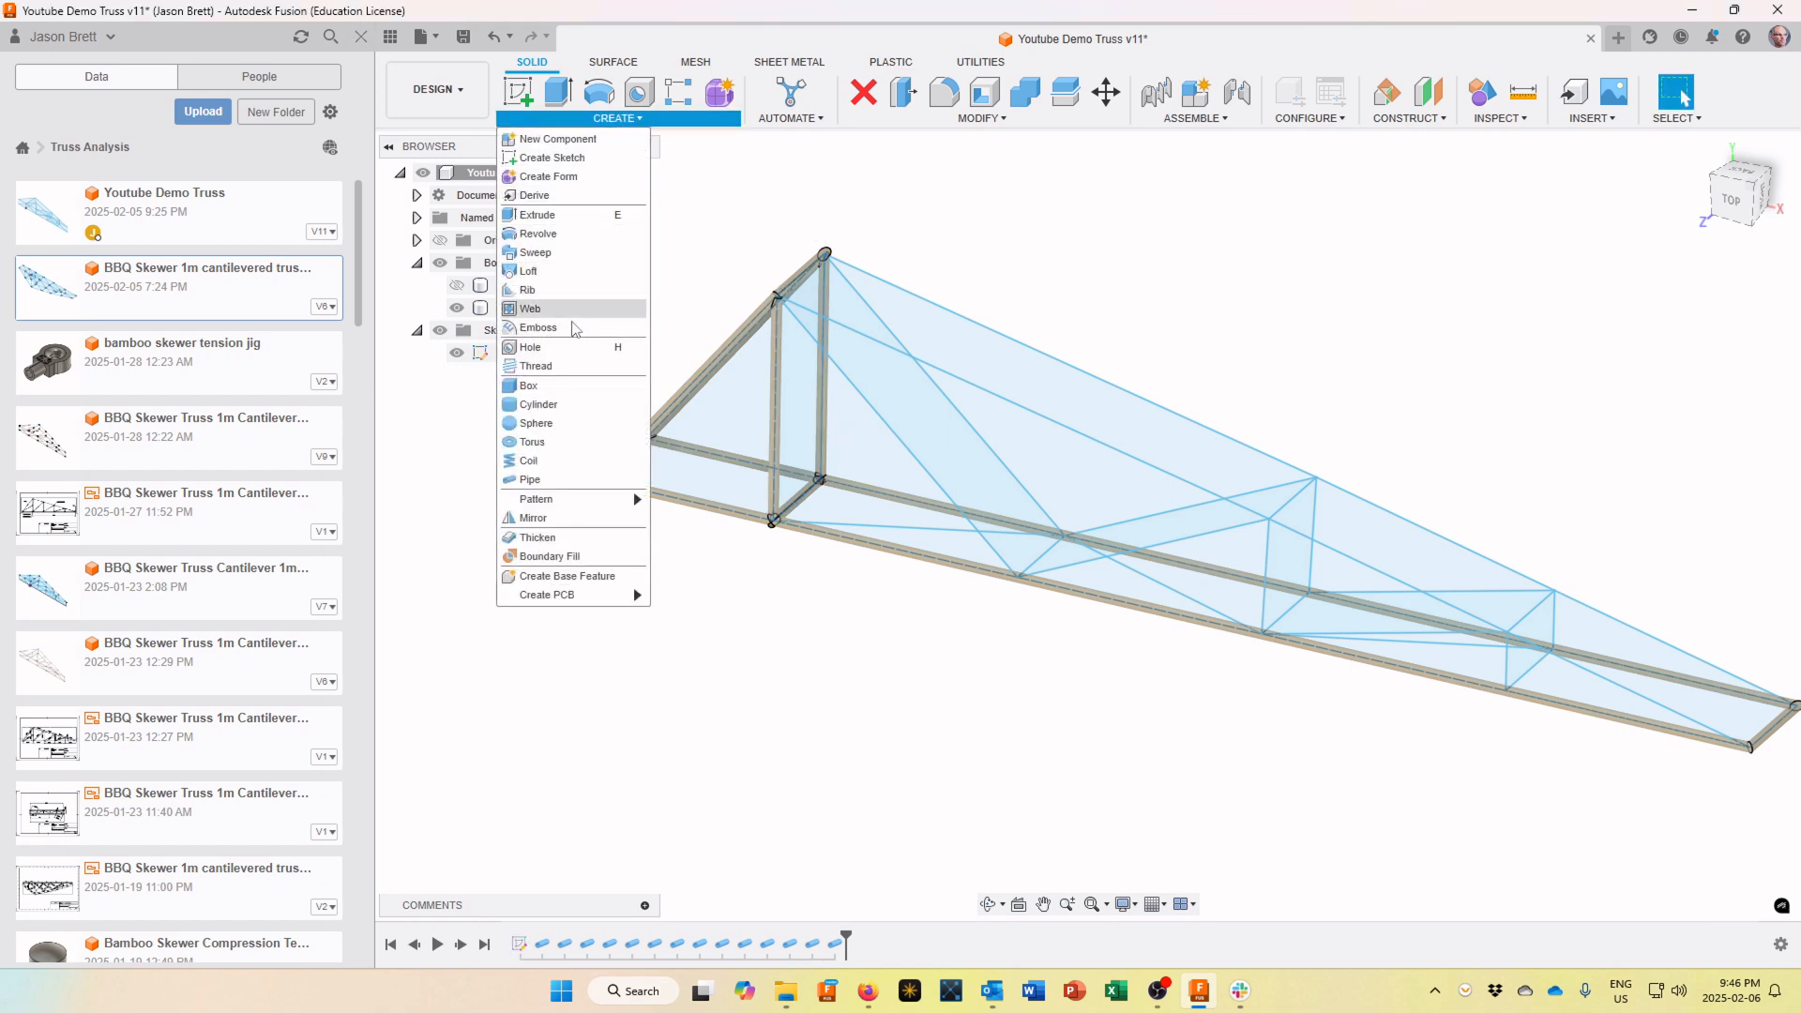
left_click(564, 478)
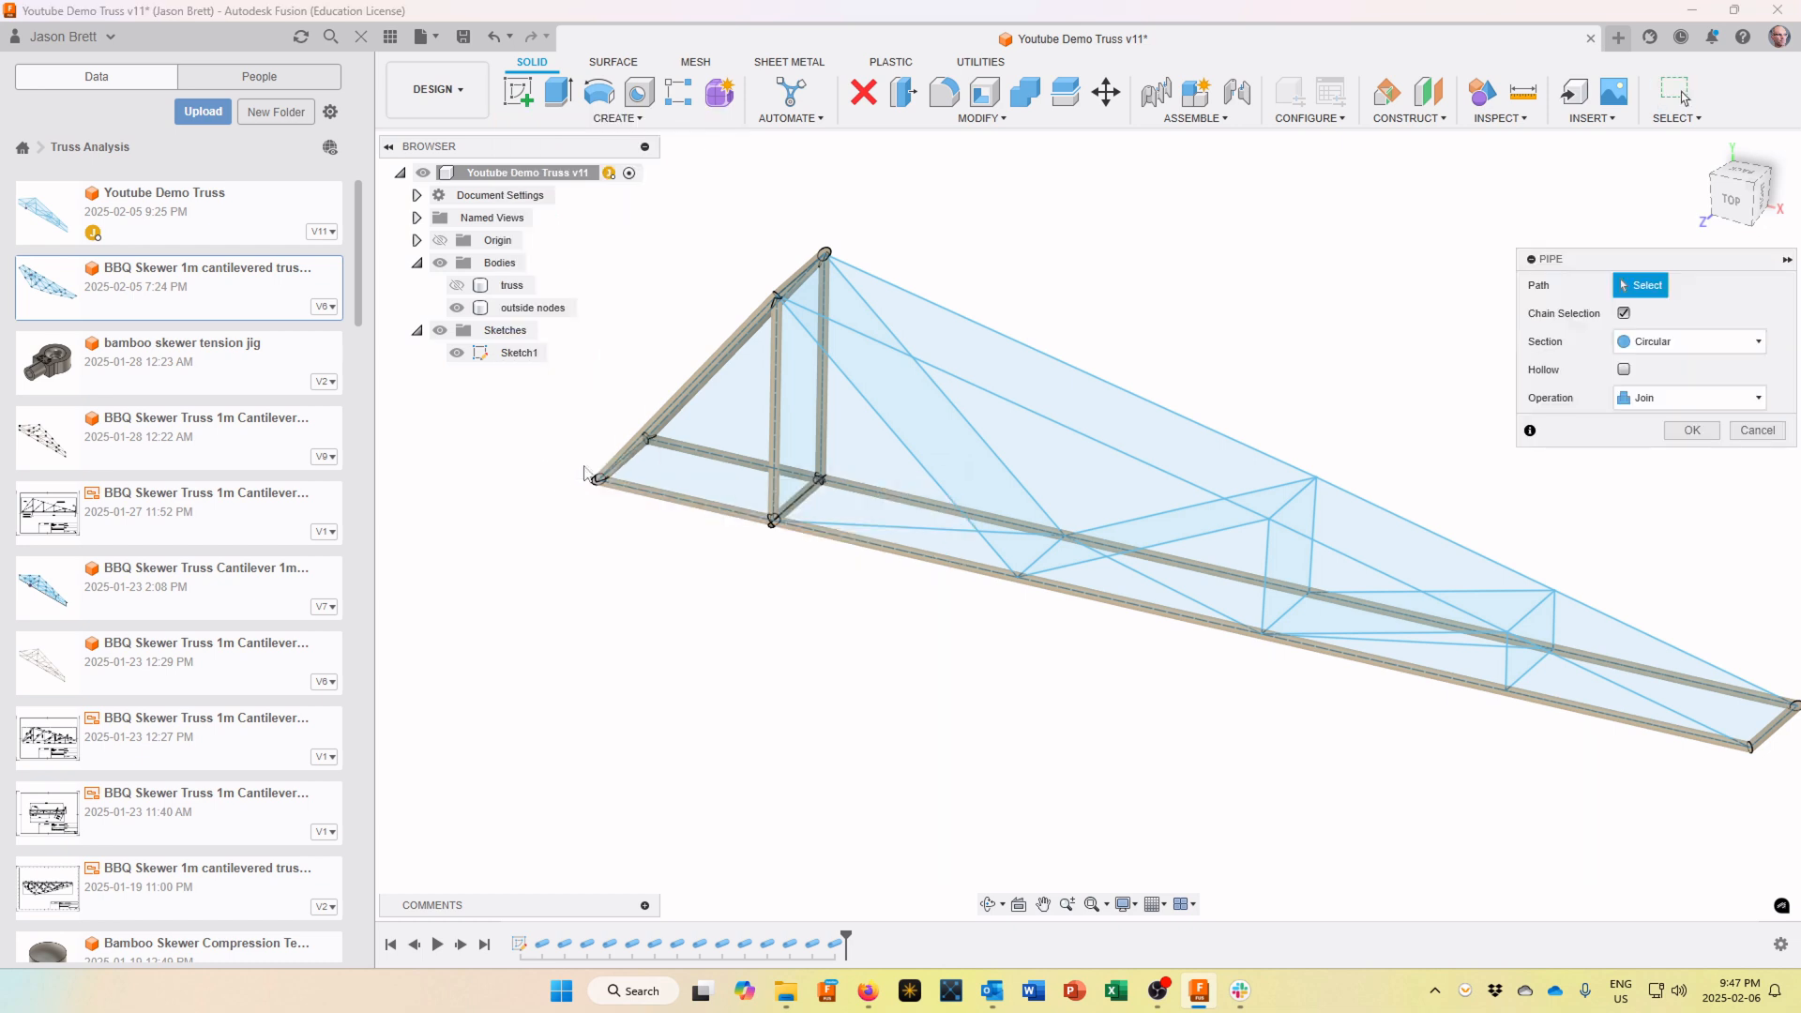
left_click(944, 399)
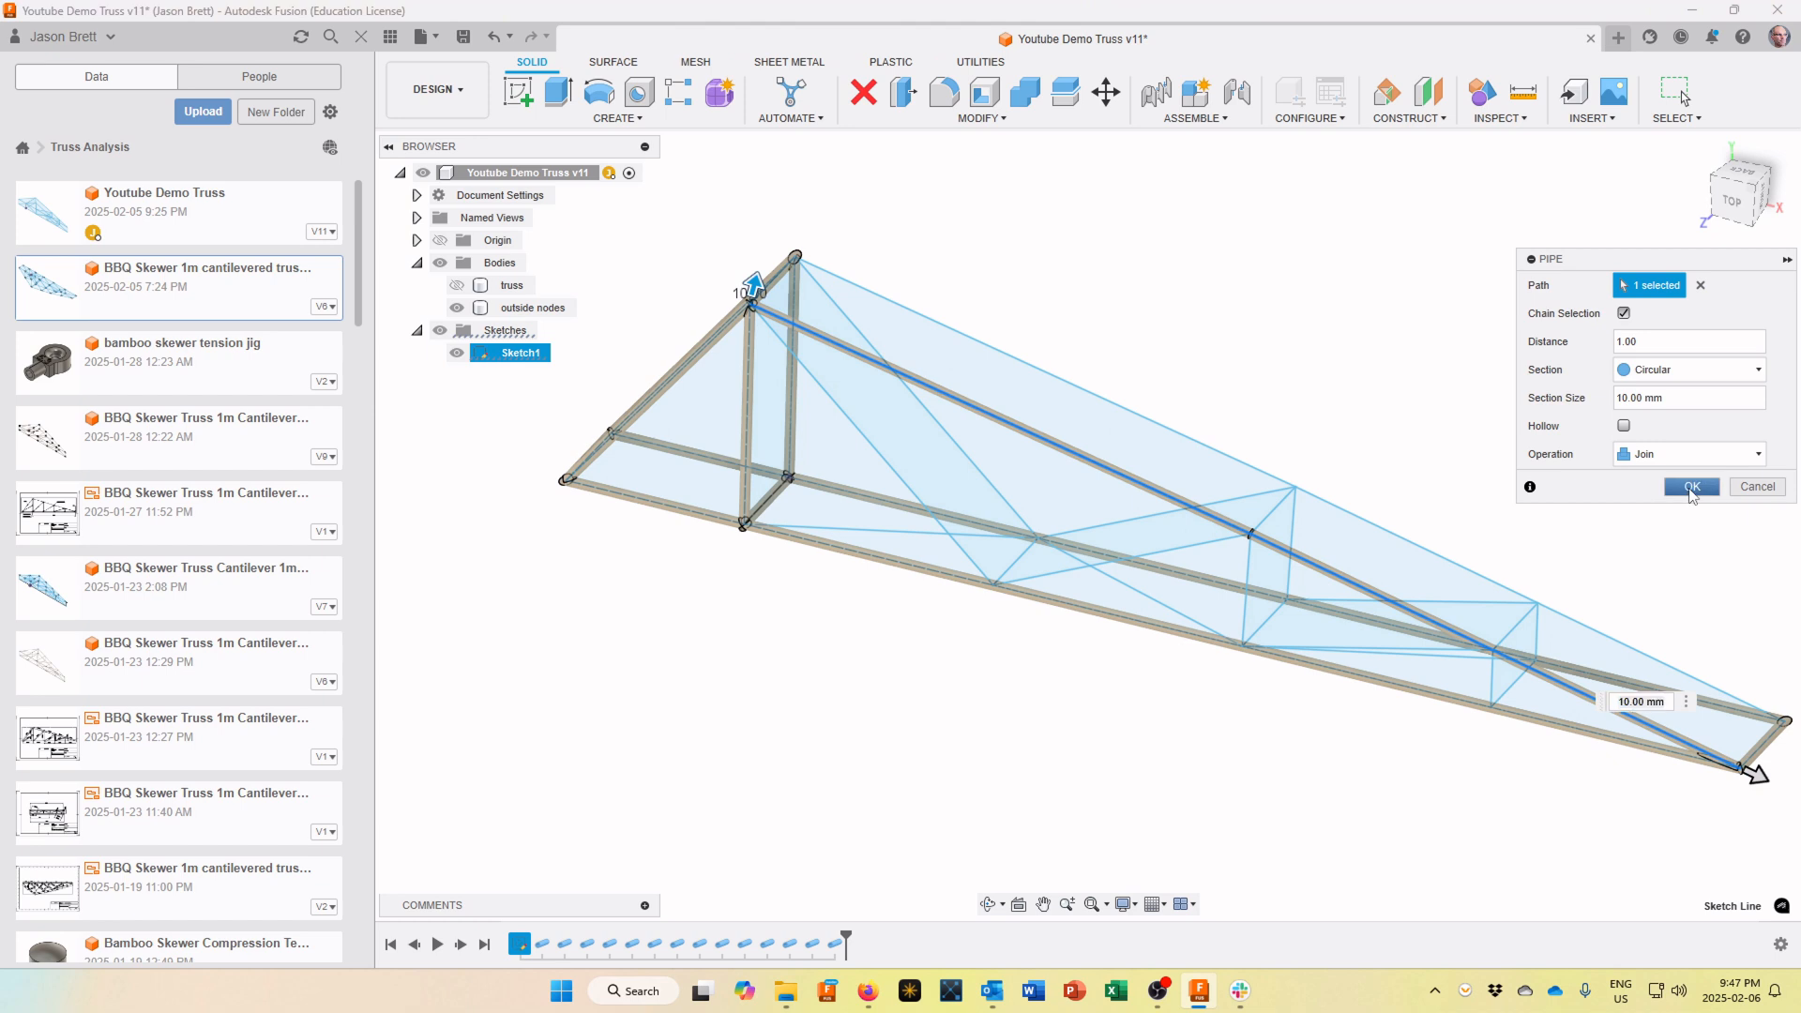
left_click(1692, 488)
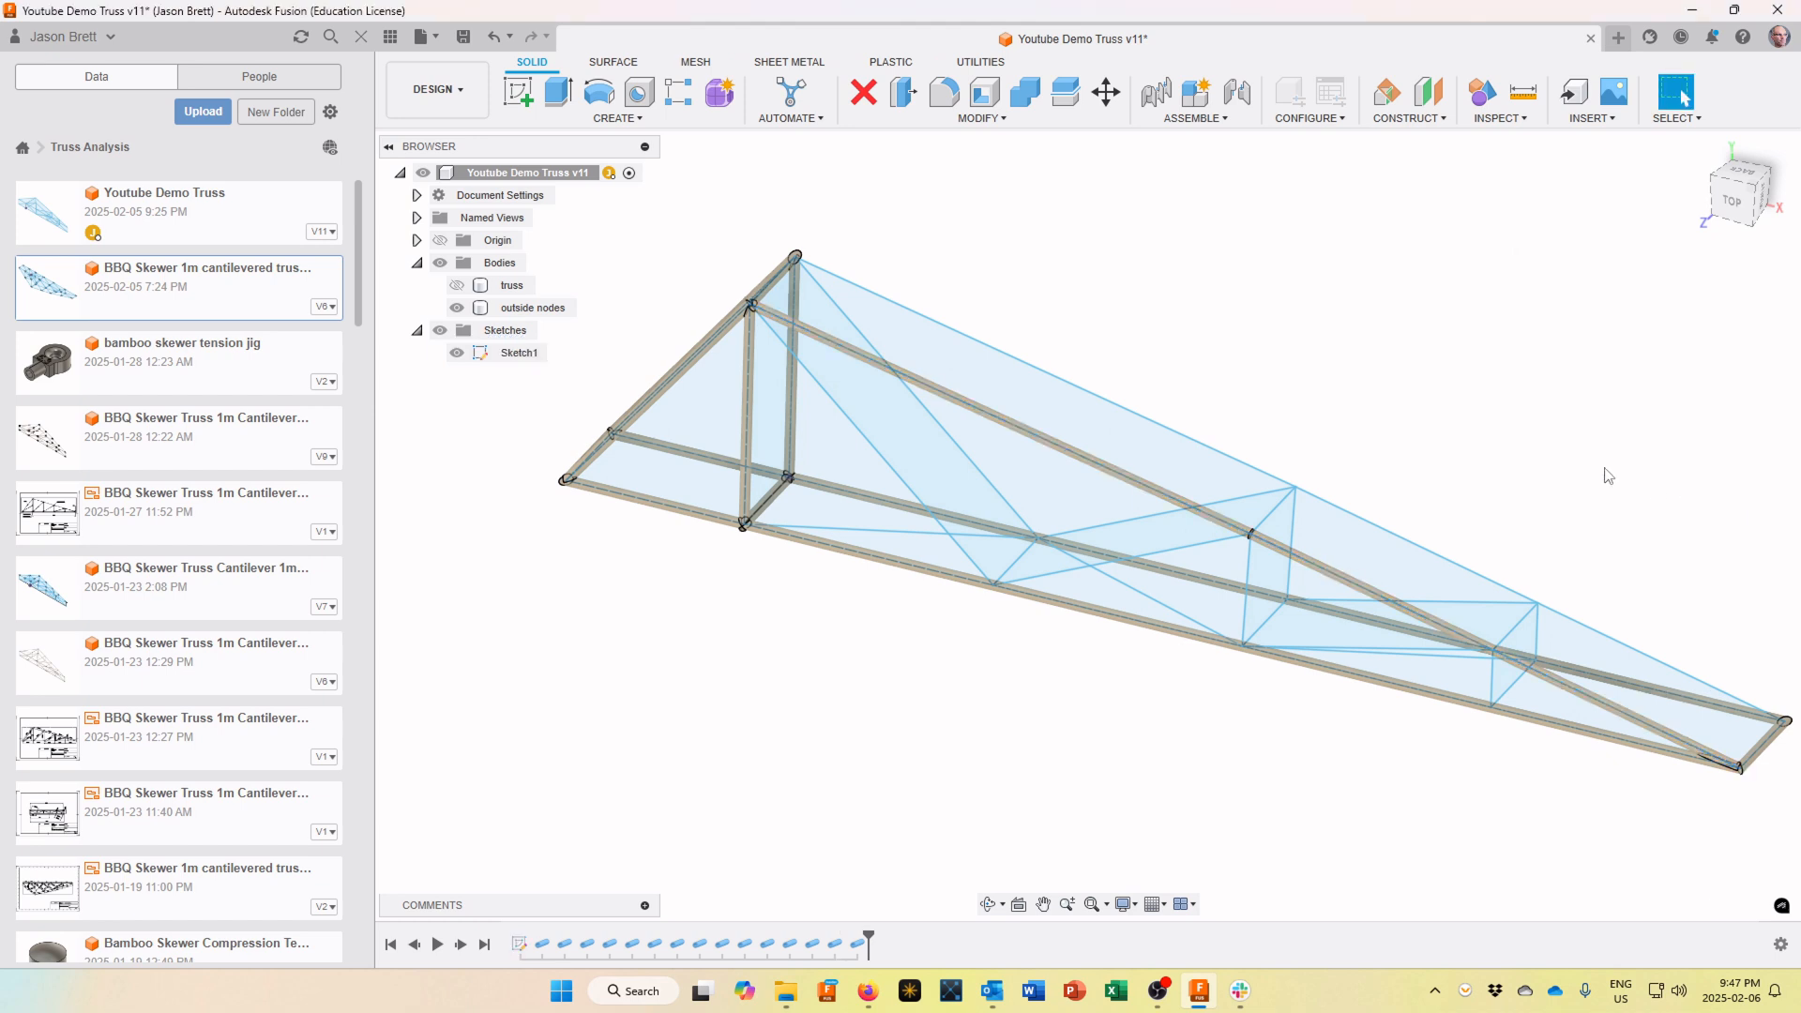
Create a joined 10 mm circular pipe along all segments of the far-side long sloping top line to the tip
left_click(583, 126)
left_click(539, 482)
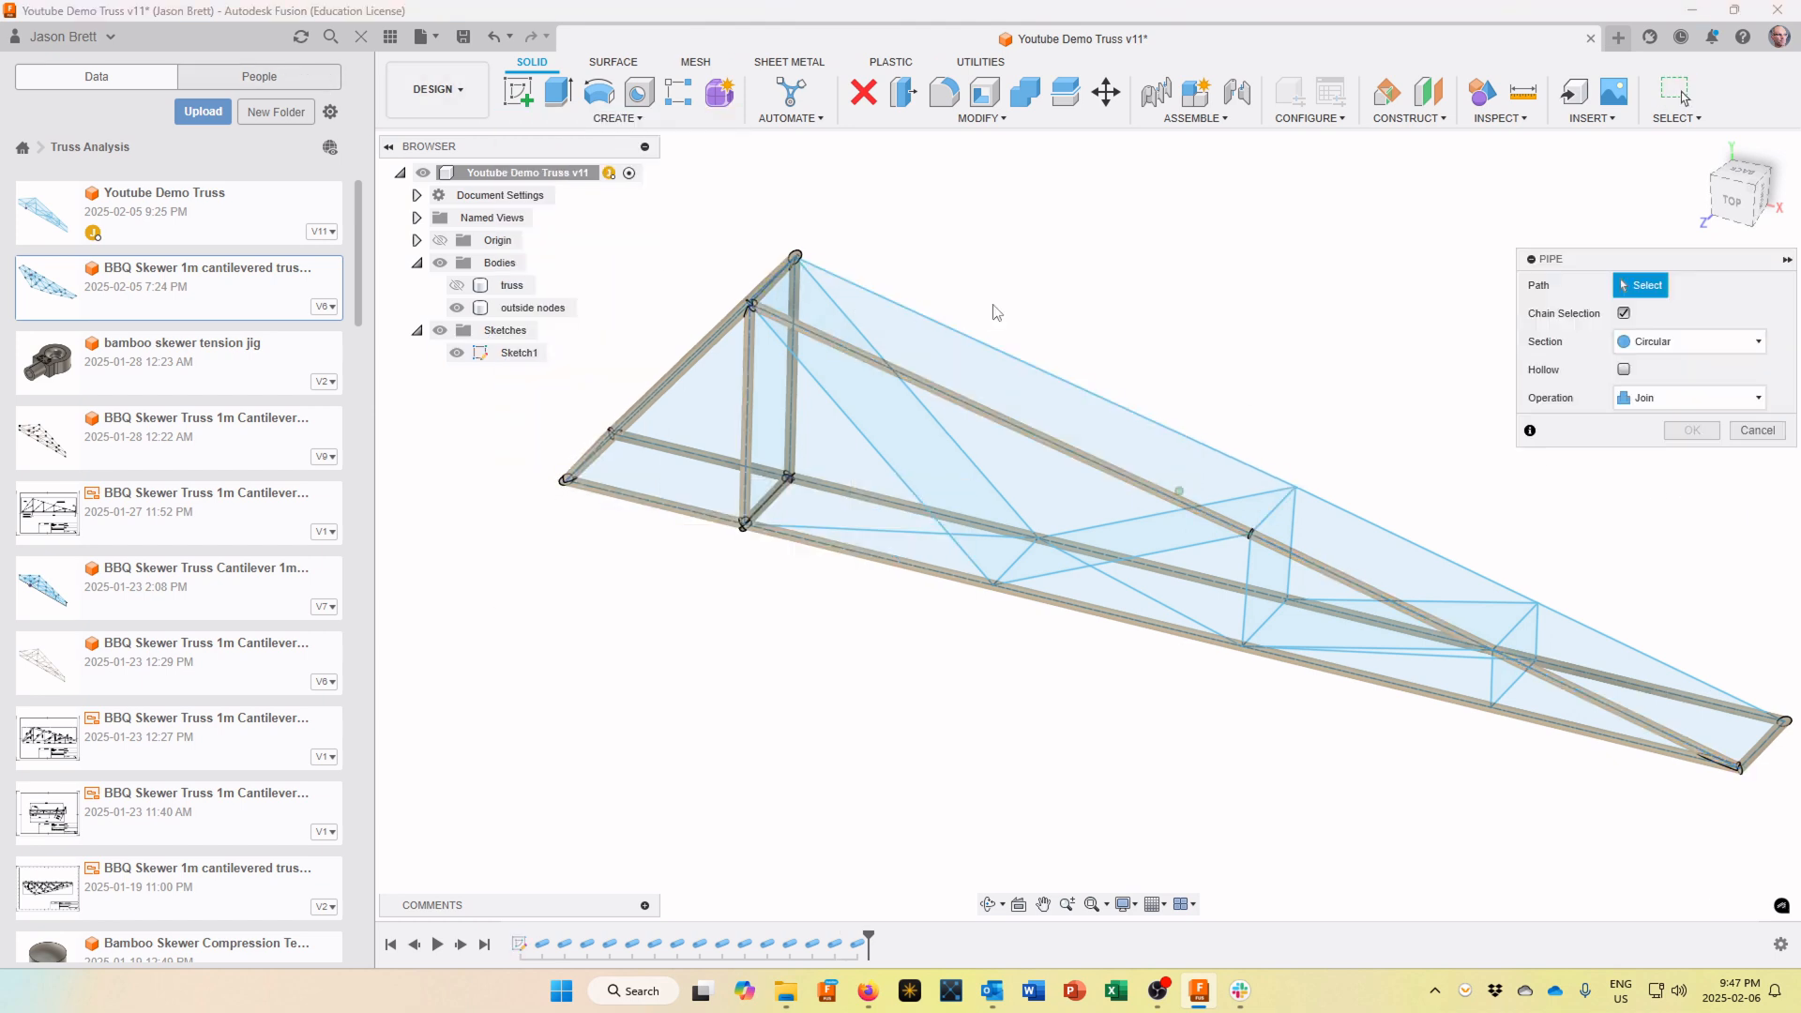
left_click(1238, 463)
left_click(1379, 532)
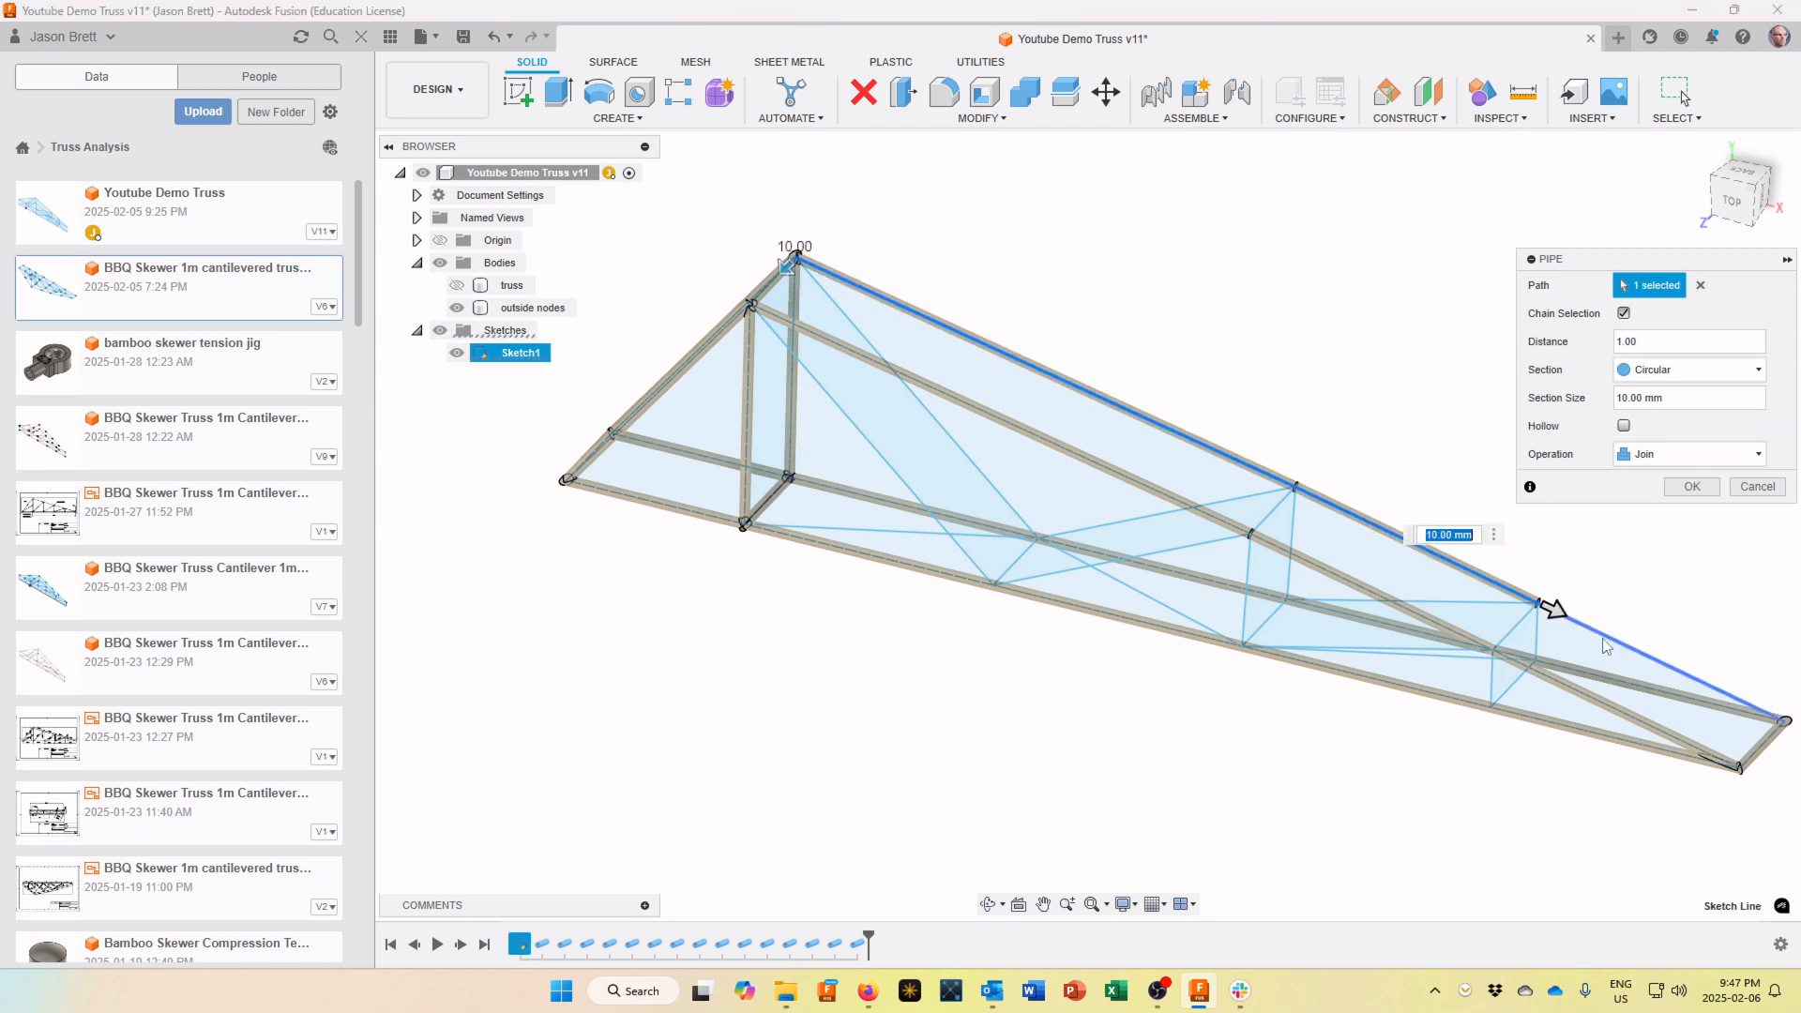
left_click(1612, 638)
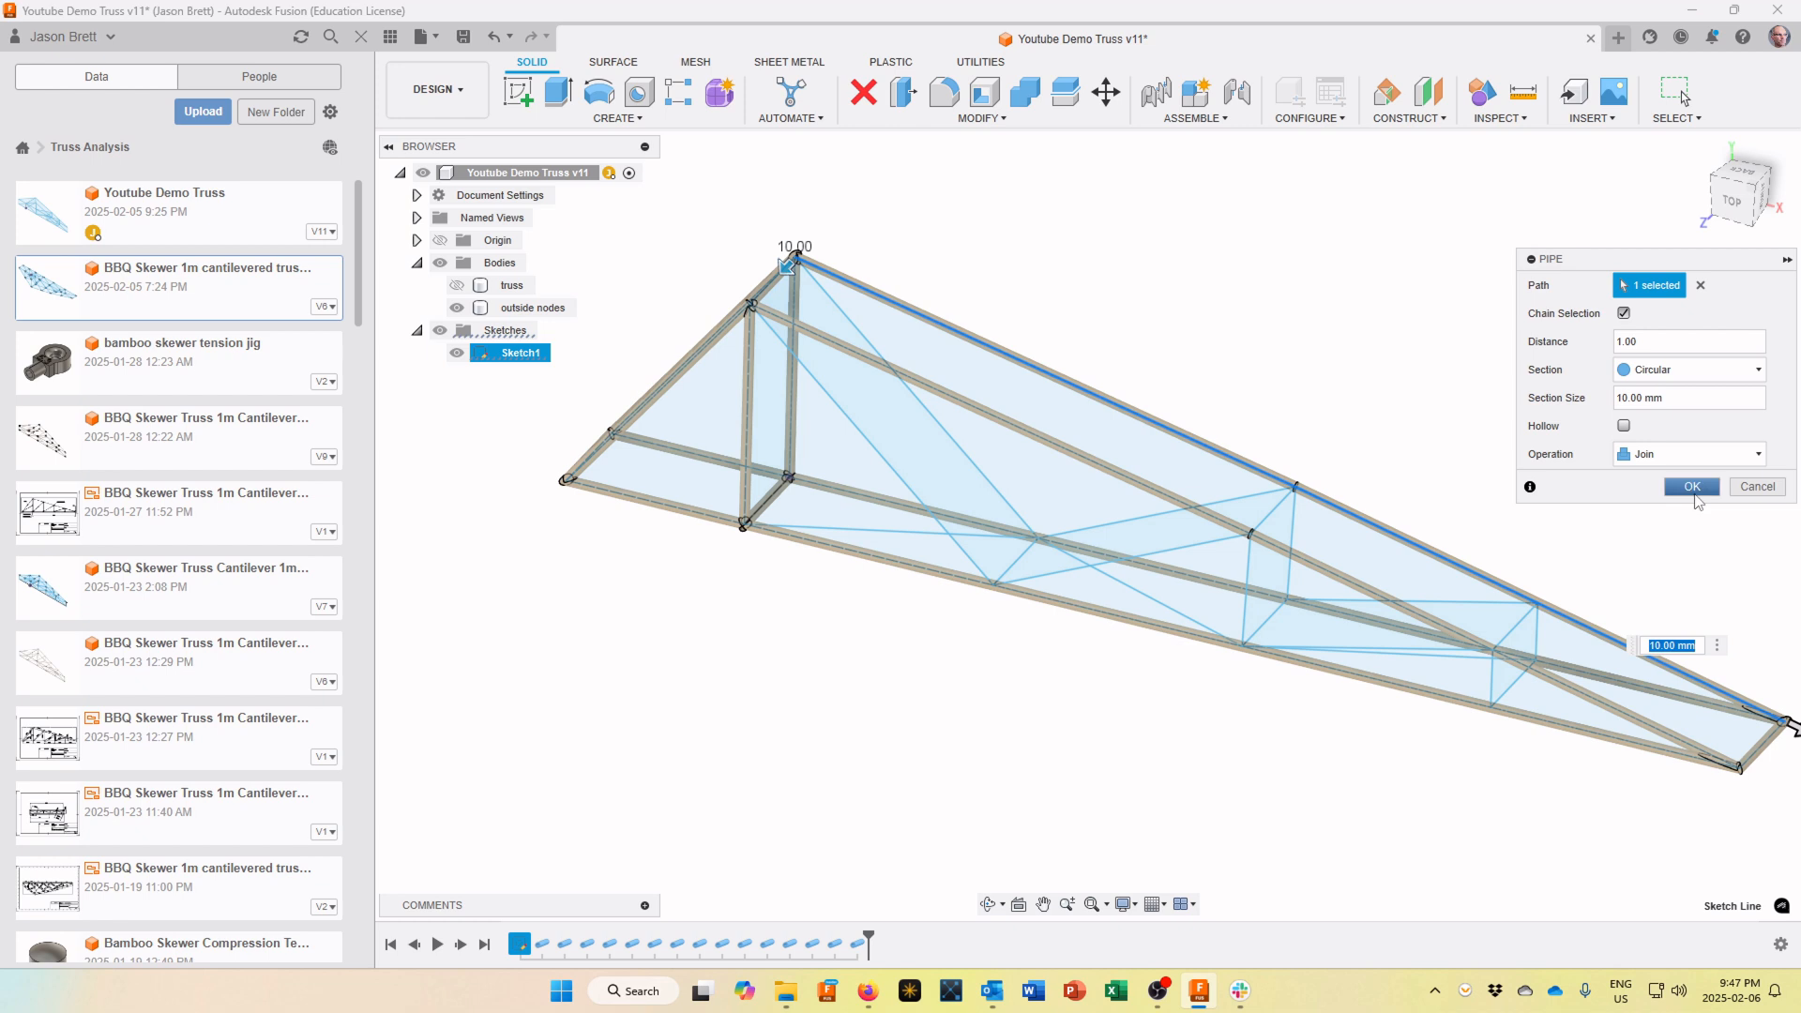
left_click(1691, 487)
Create a joined 10 mm circular pipe along the two diagonals descending from the tall end's peak and the base crossbar connecting them
middle_click_drag(1574, 466, 1334, 432, "shift")
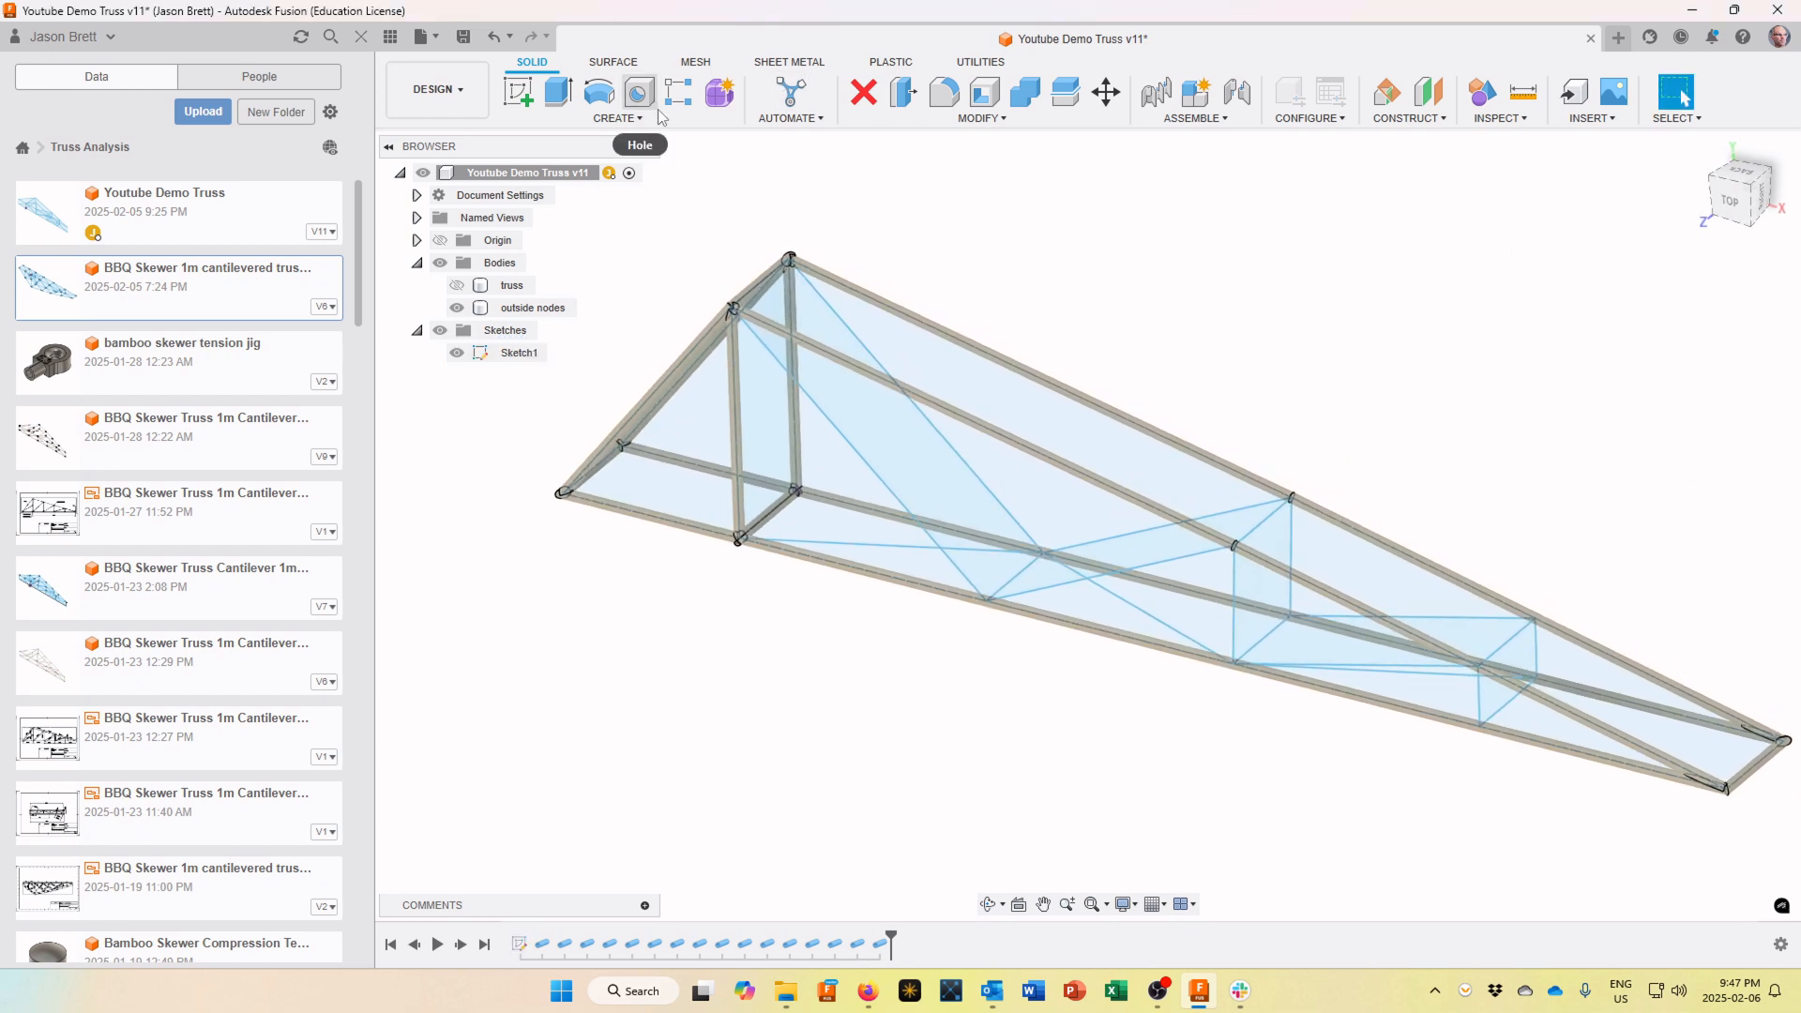
right_click(1310, 391)
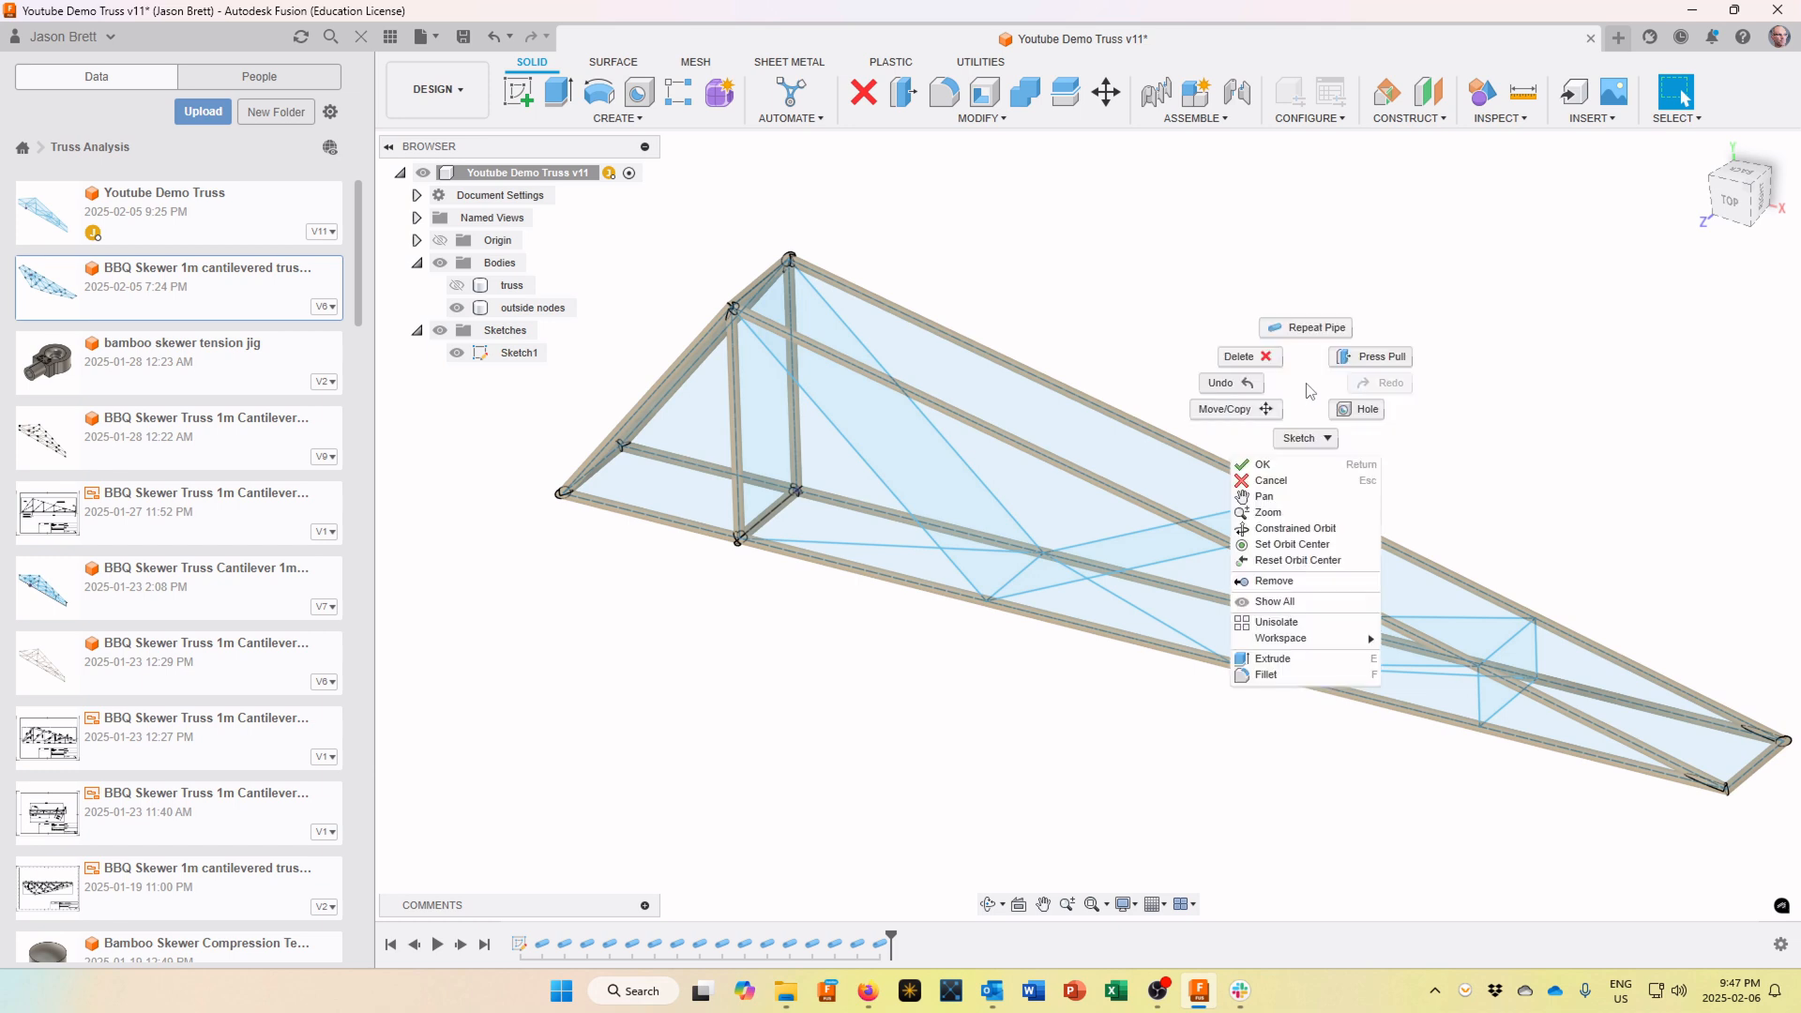
left_click(1322, 332)
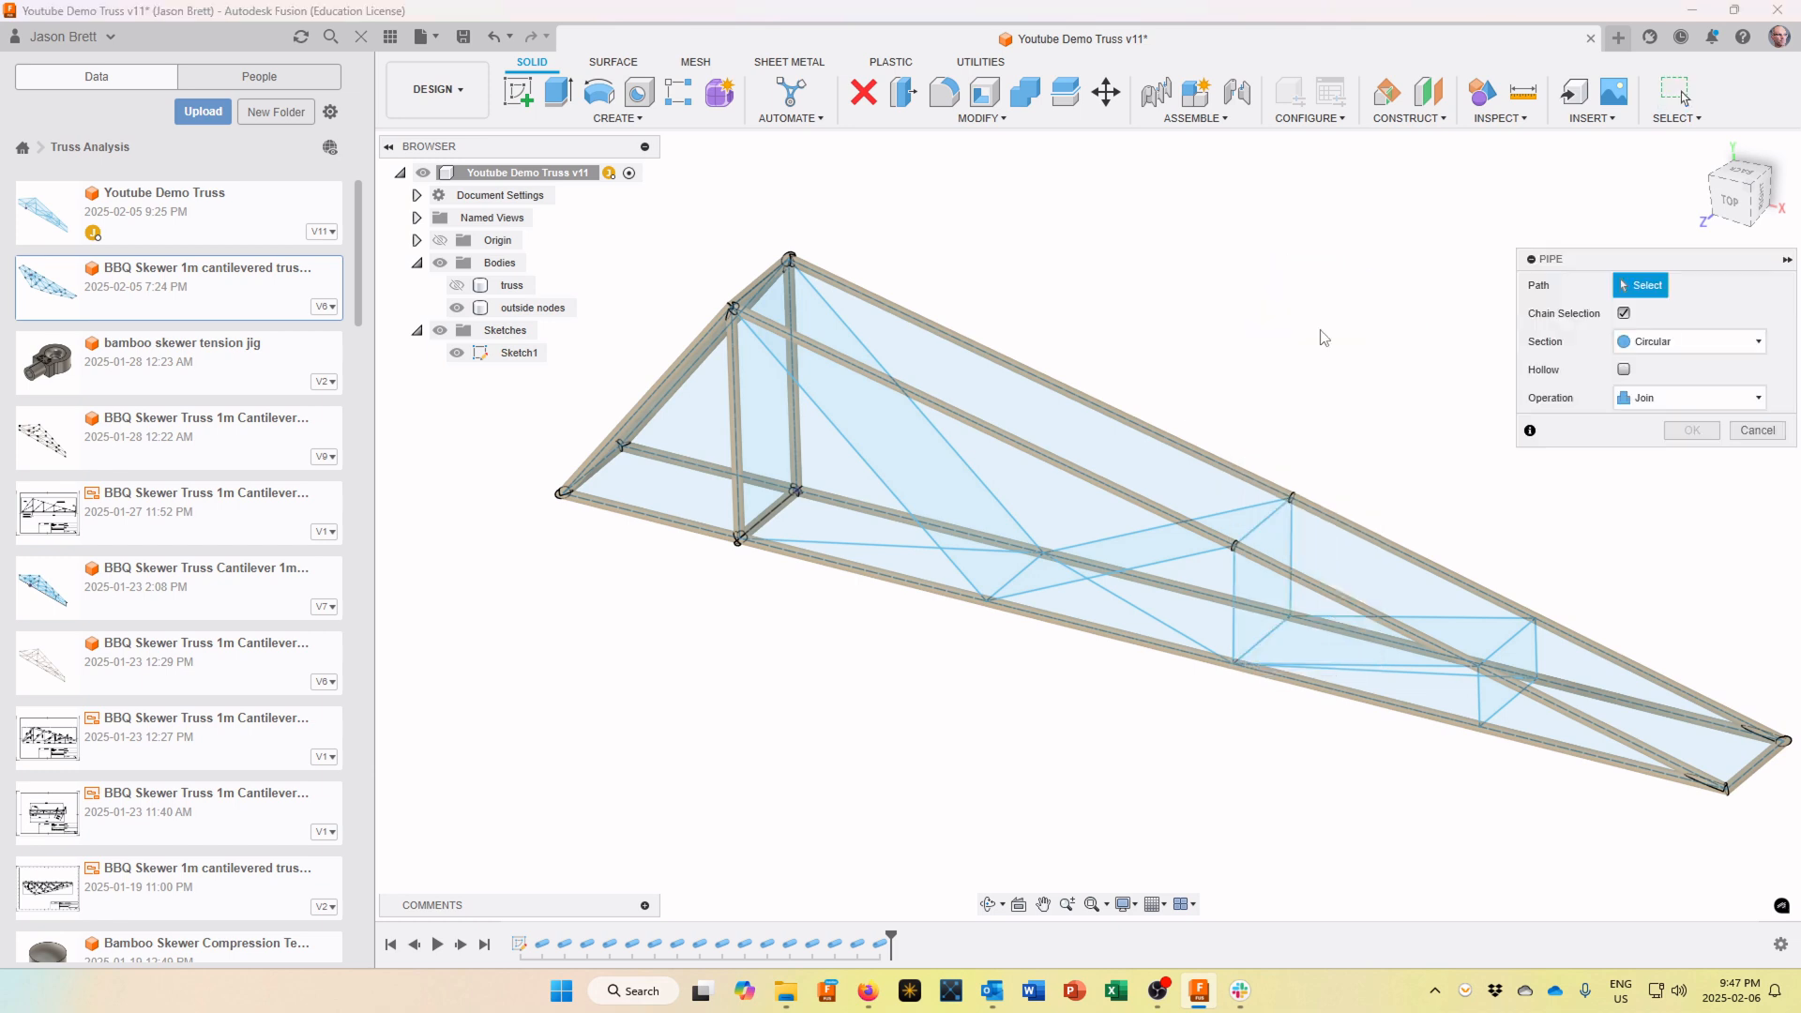
left_click(816, 413)
left_click(1018, 525)
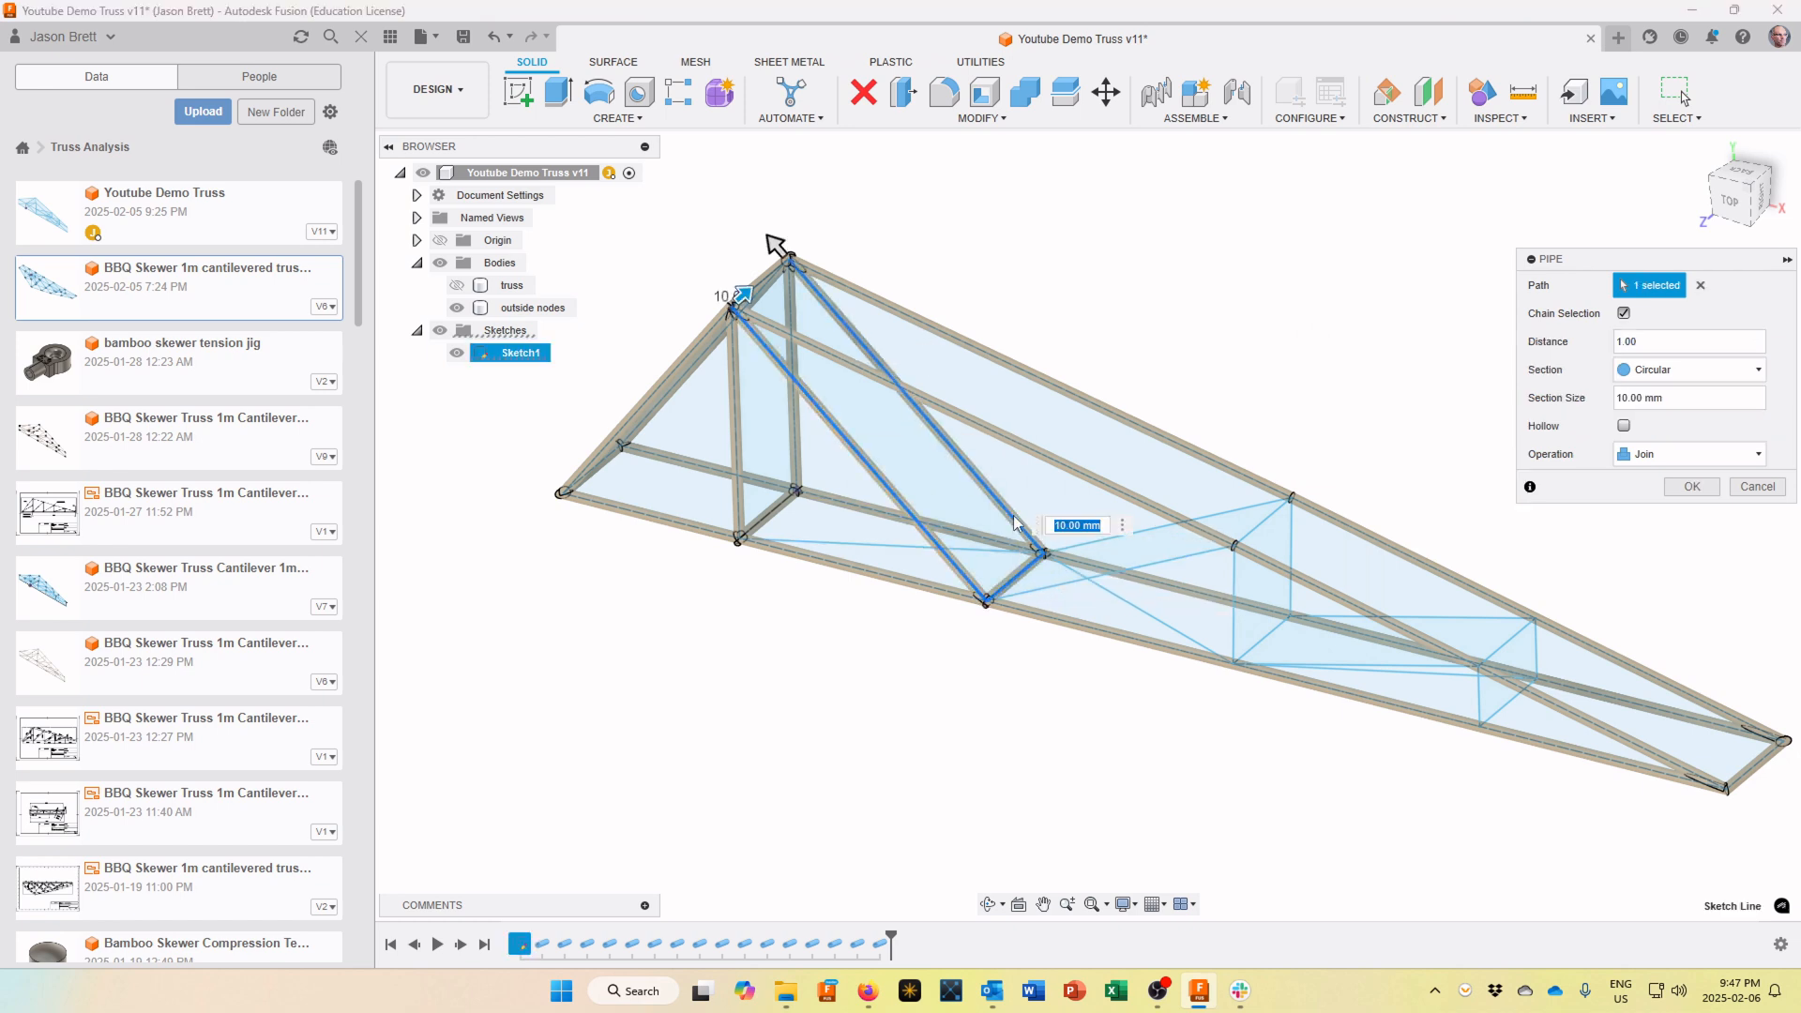
left_click(1691, 486)
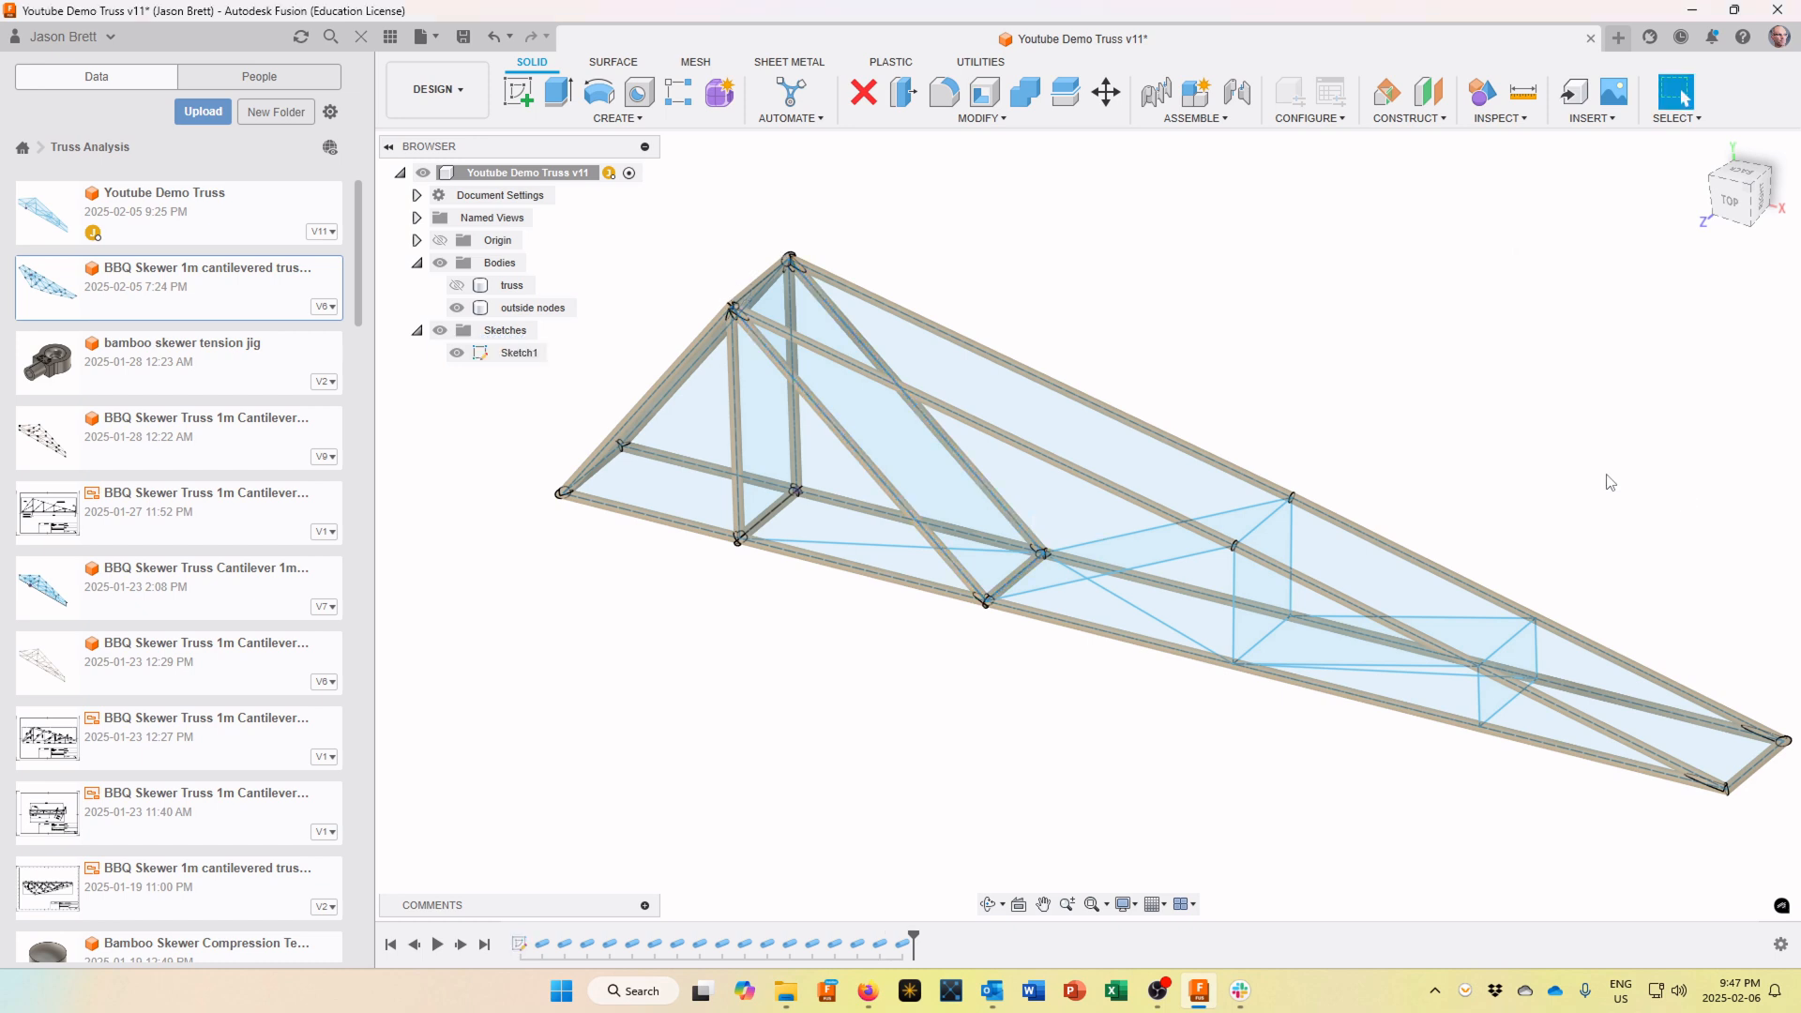
Create a joined 10 mm circular pipe along the three zigzag bracing lines in the base, starting at the near tall upright
right_click(1222, 337)
left_click(1220, 276)
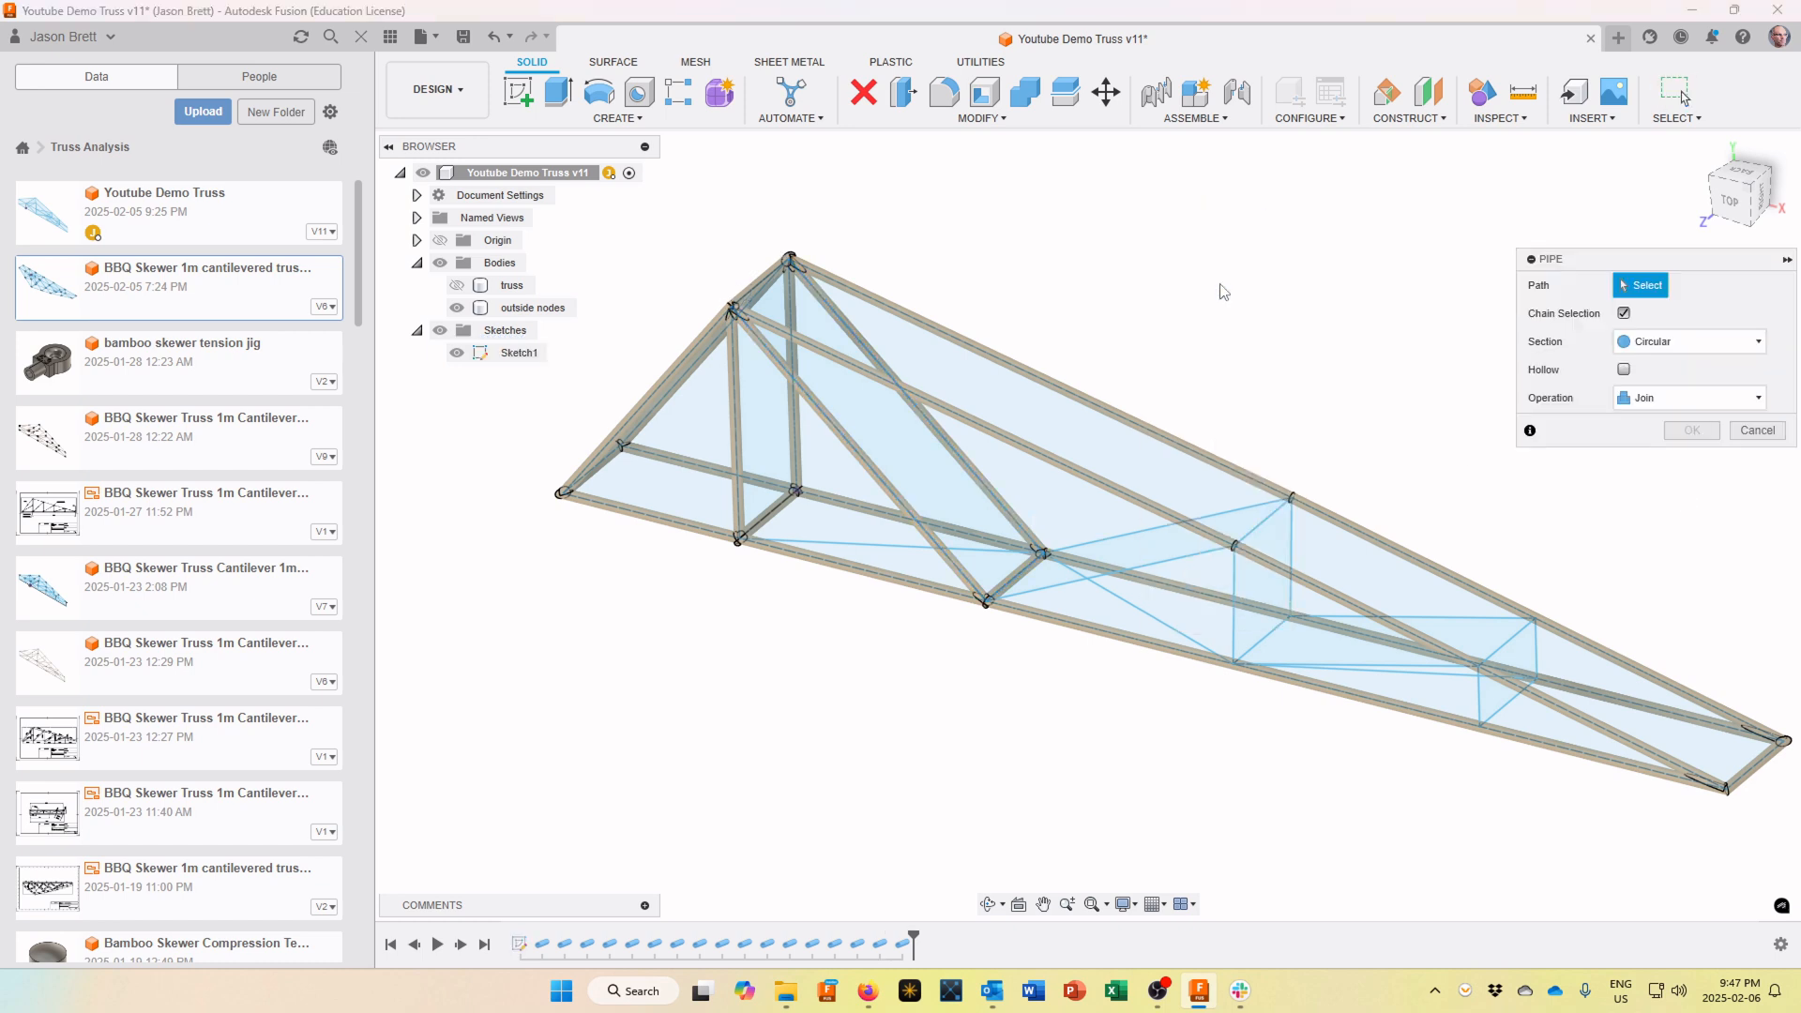
left_click(868, 546)
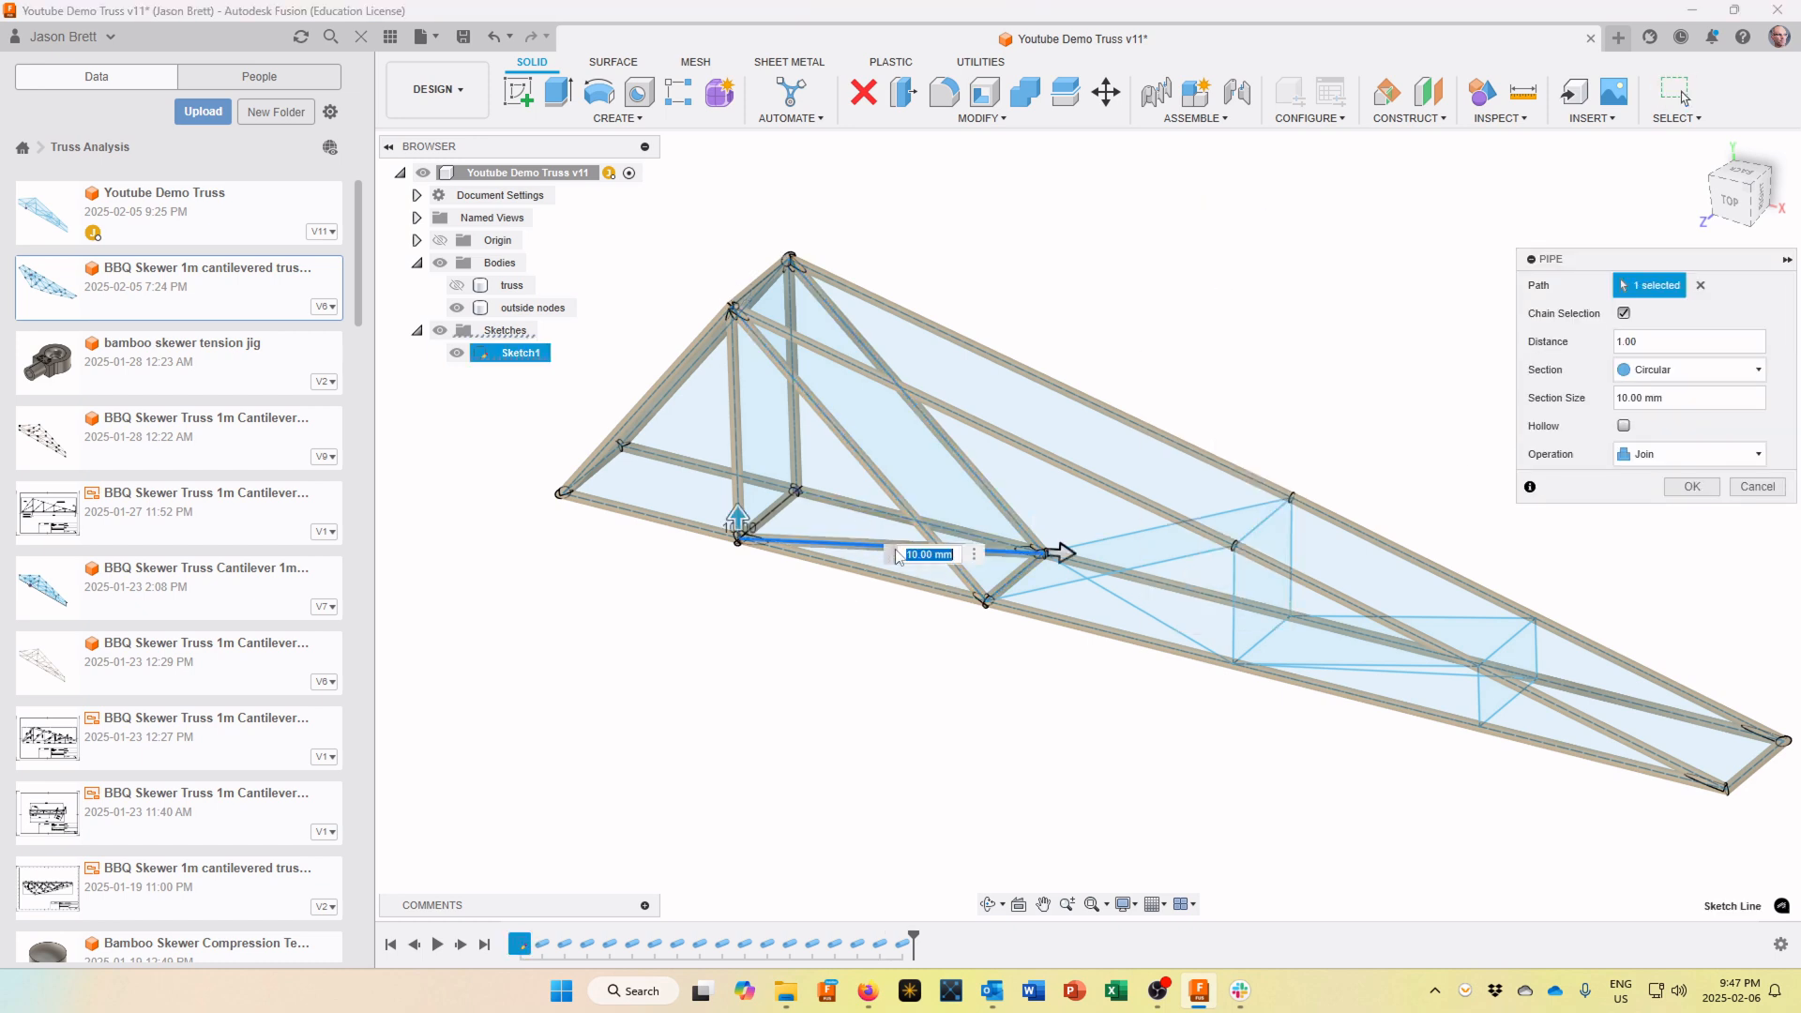
left_click(1178, 630)
left_click(1433, 678)
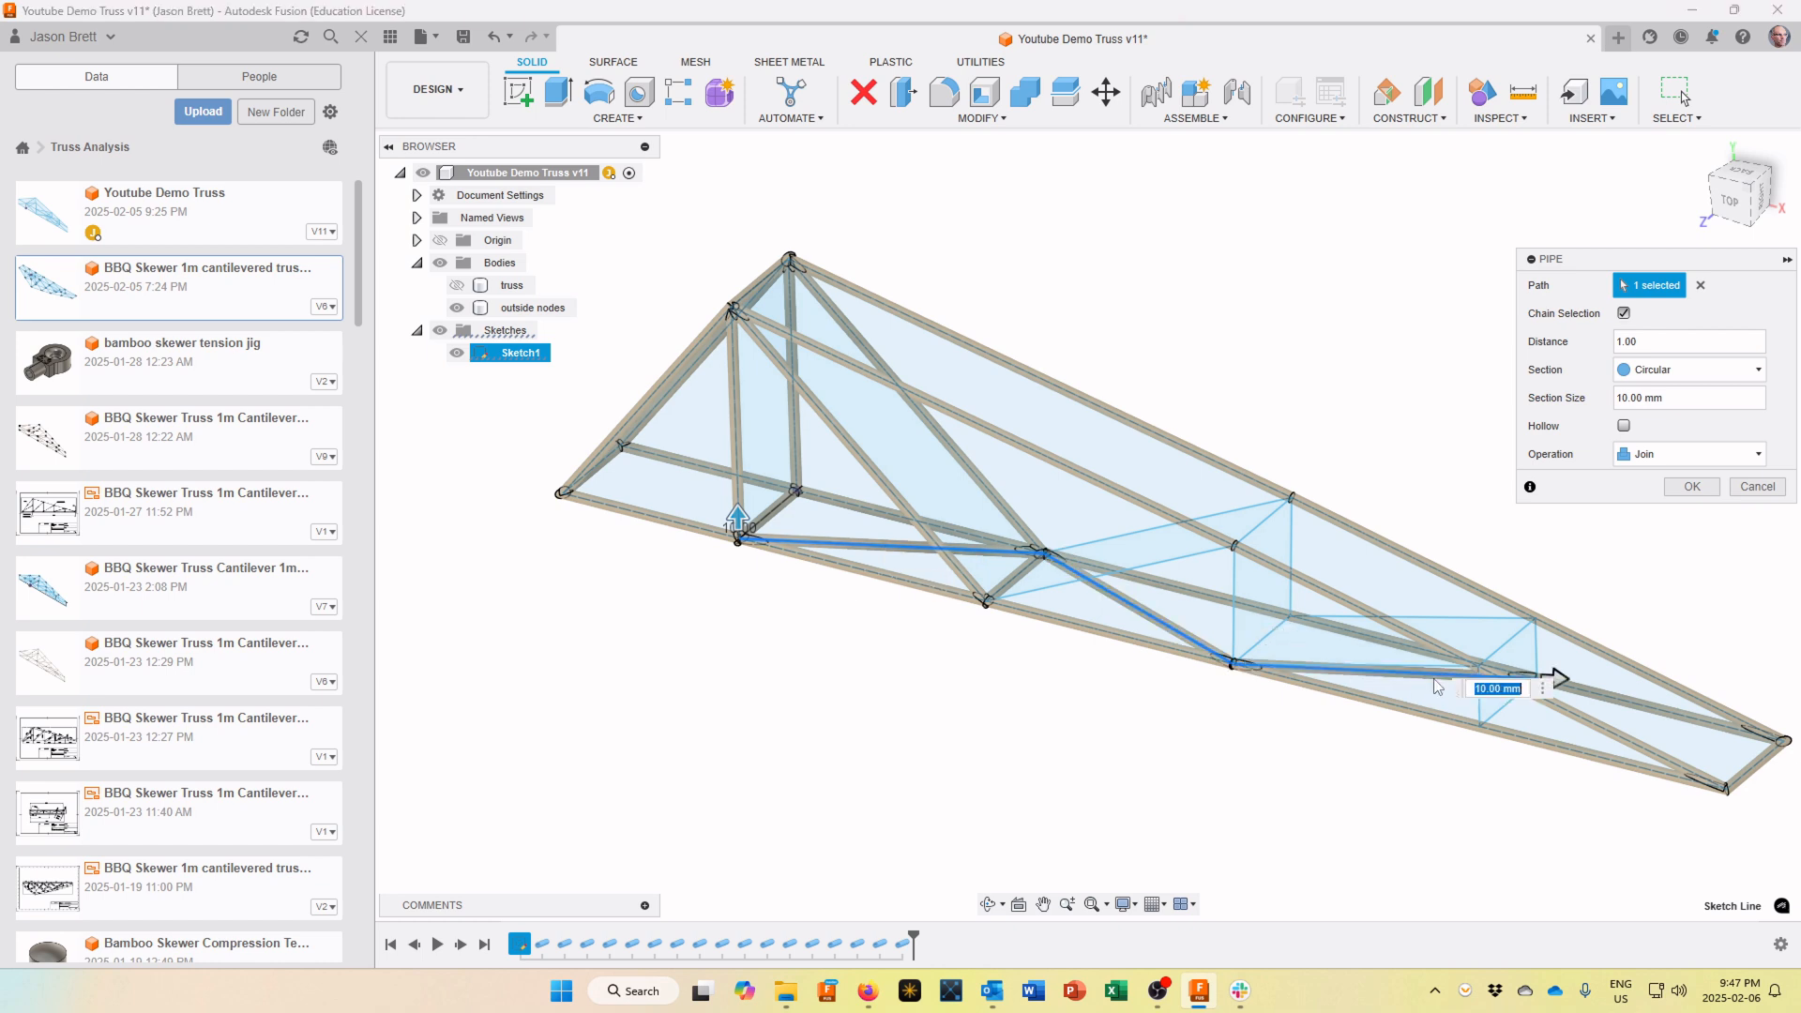
left_click(1687, 488)
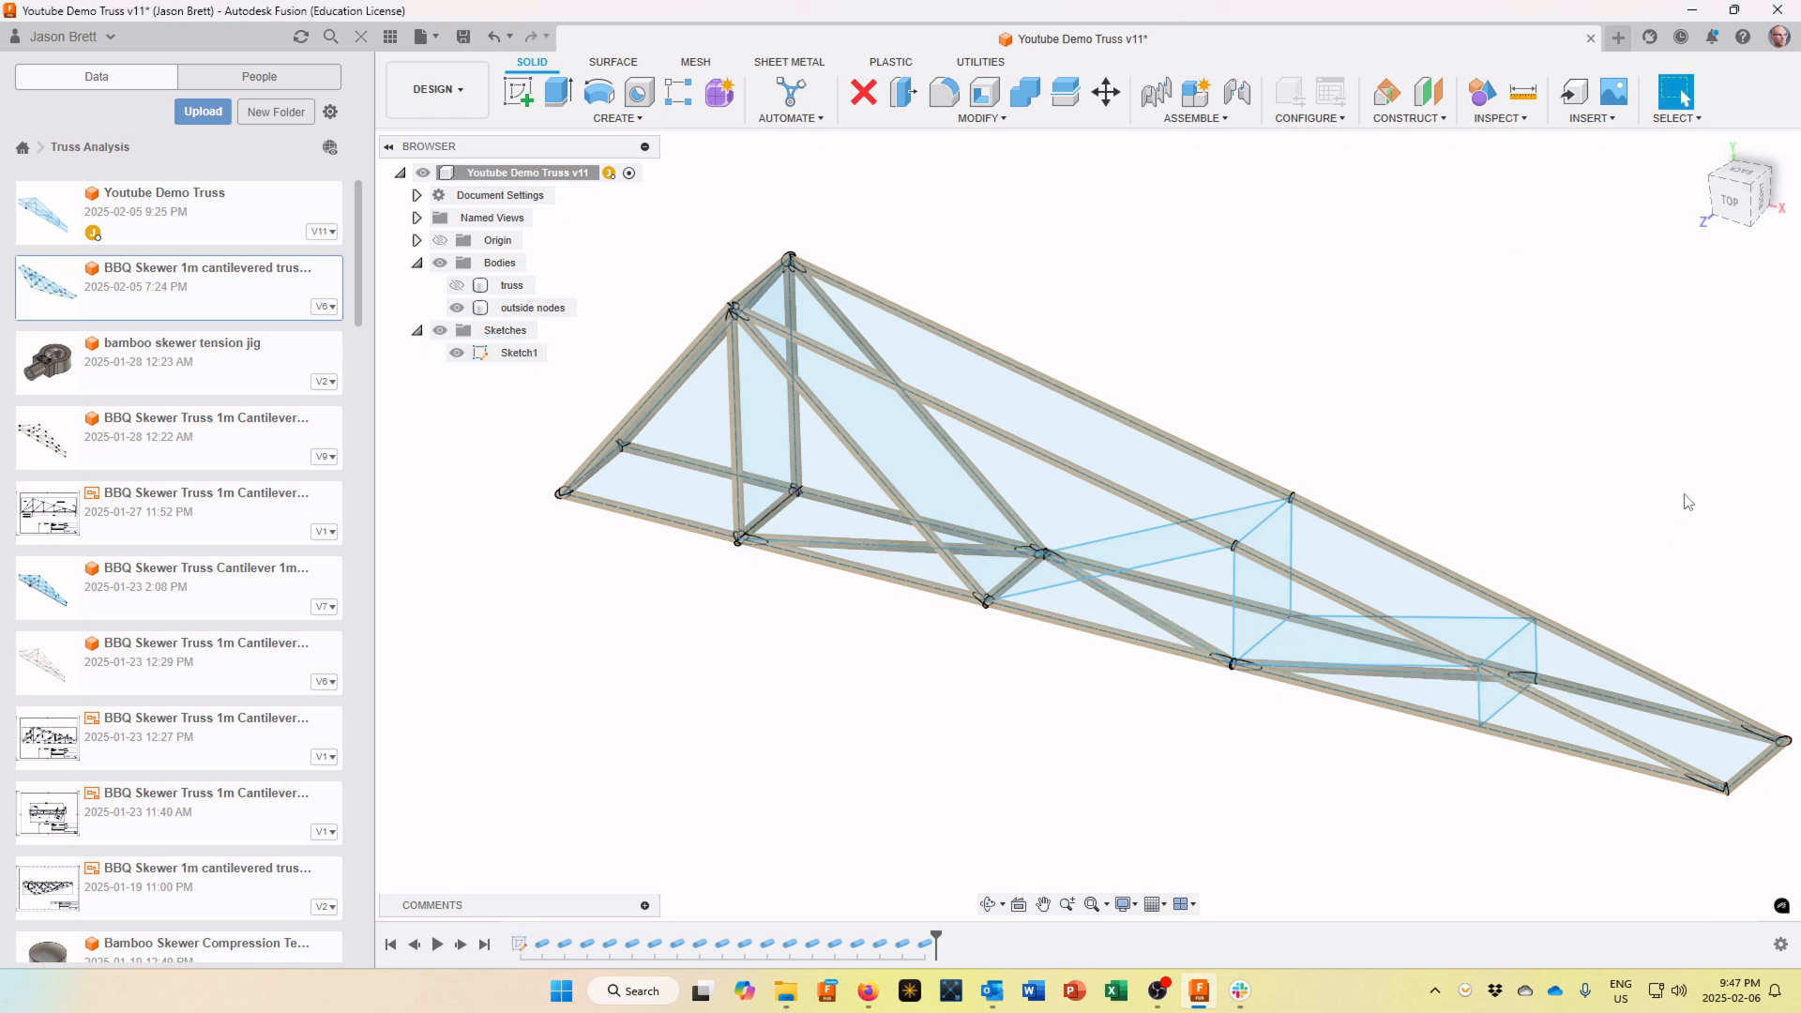
Create a joined 10 mm circular pipe along the two diagonals rising to the middle frame and the top crossbar between them
right_click(1220, 361)
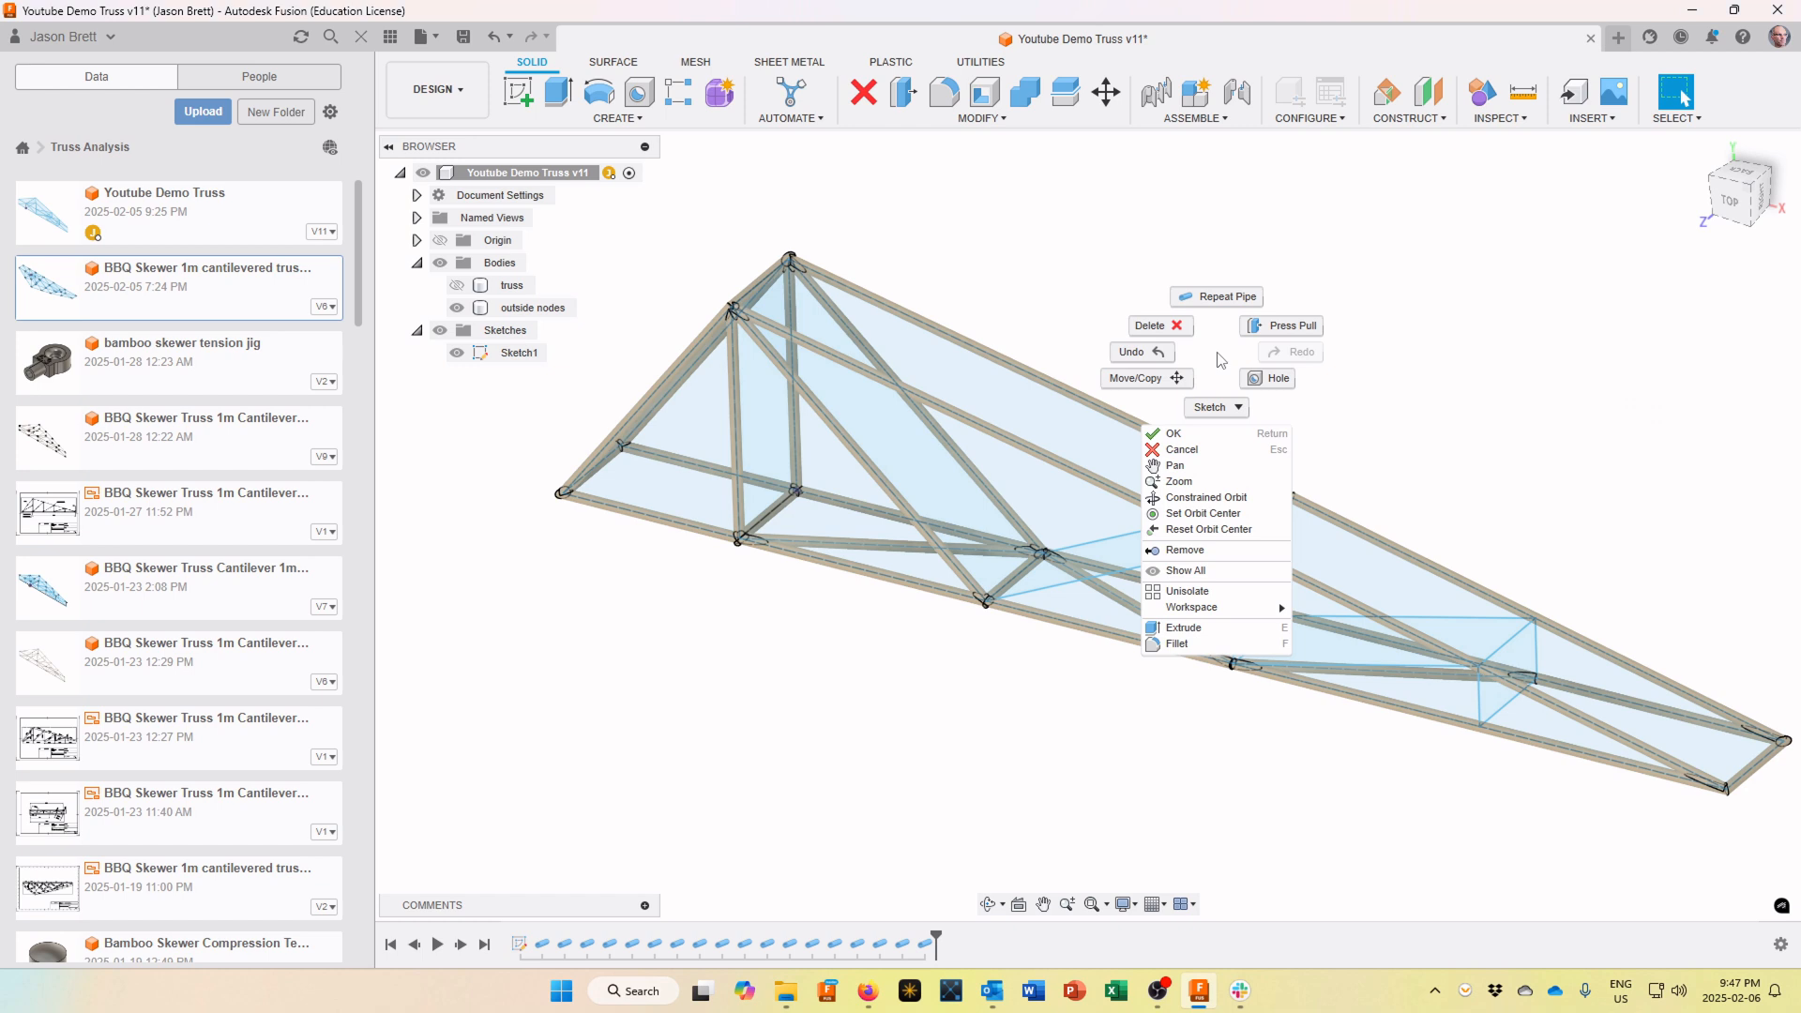
left_click(1248, 297)
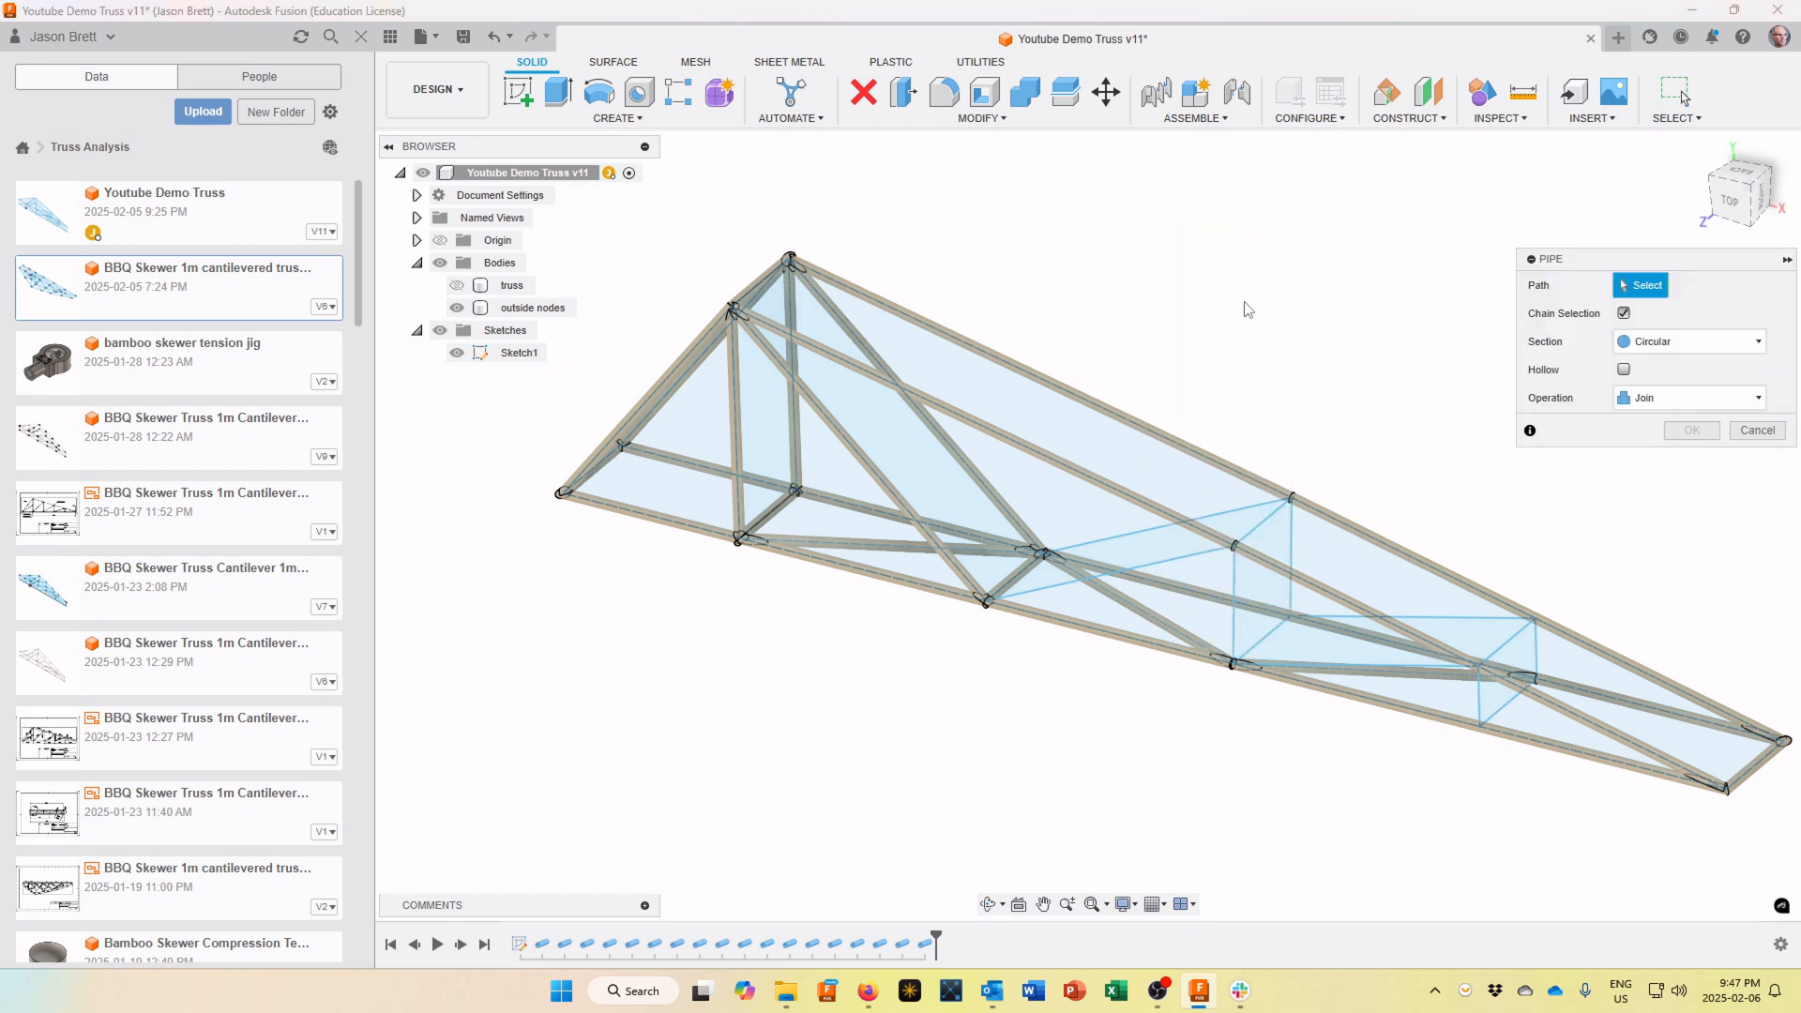
left_click(1186, 561)
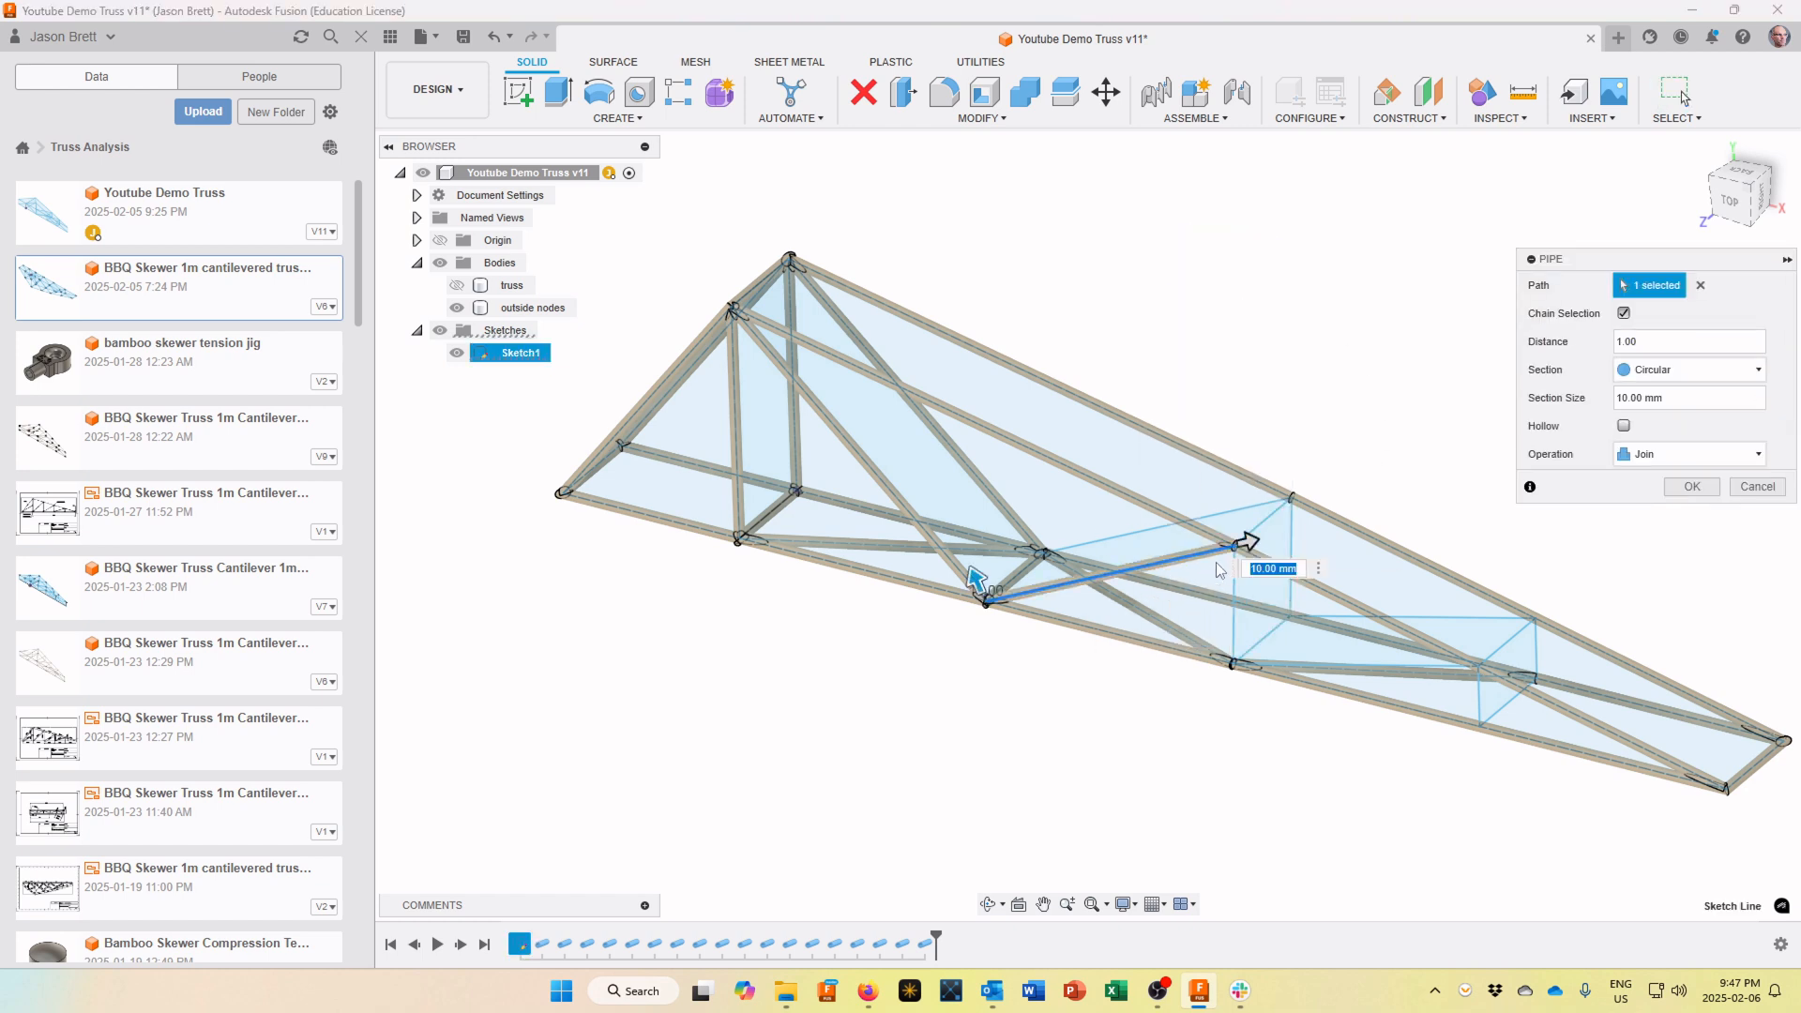
left_click(1268, 521)
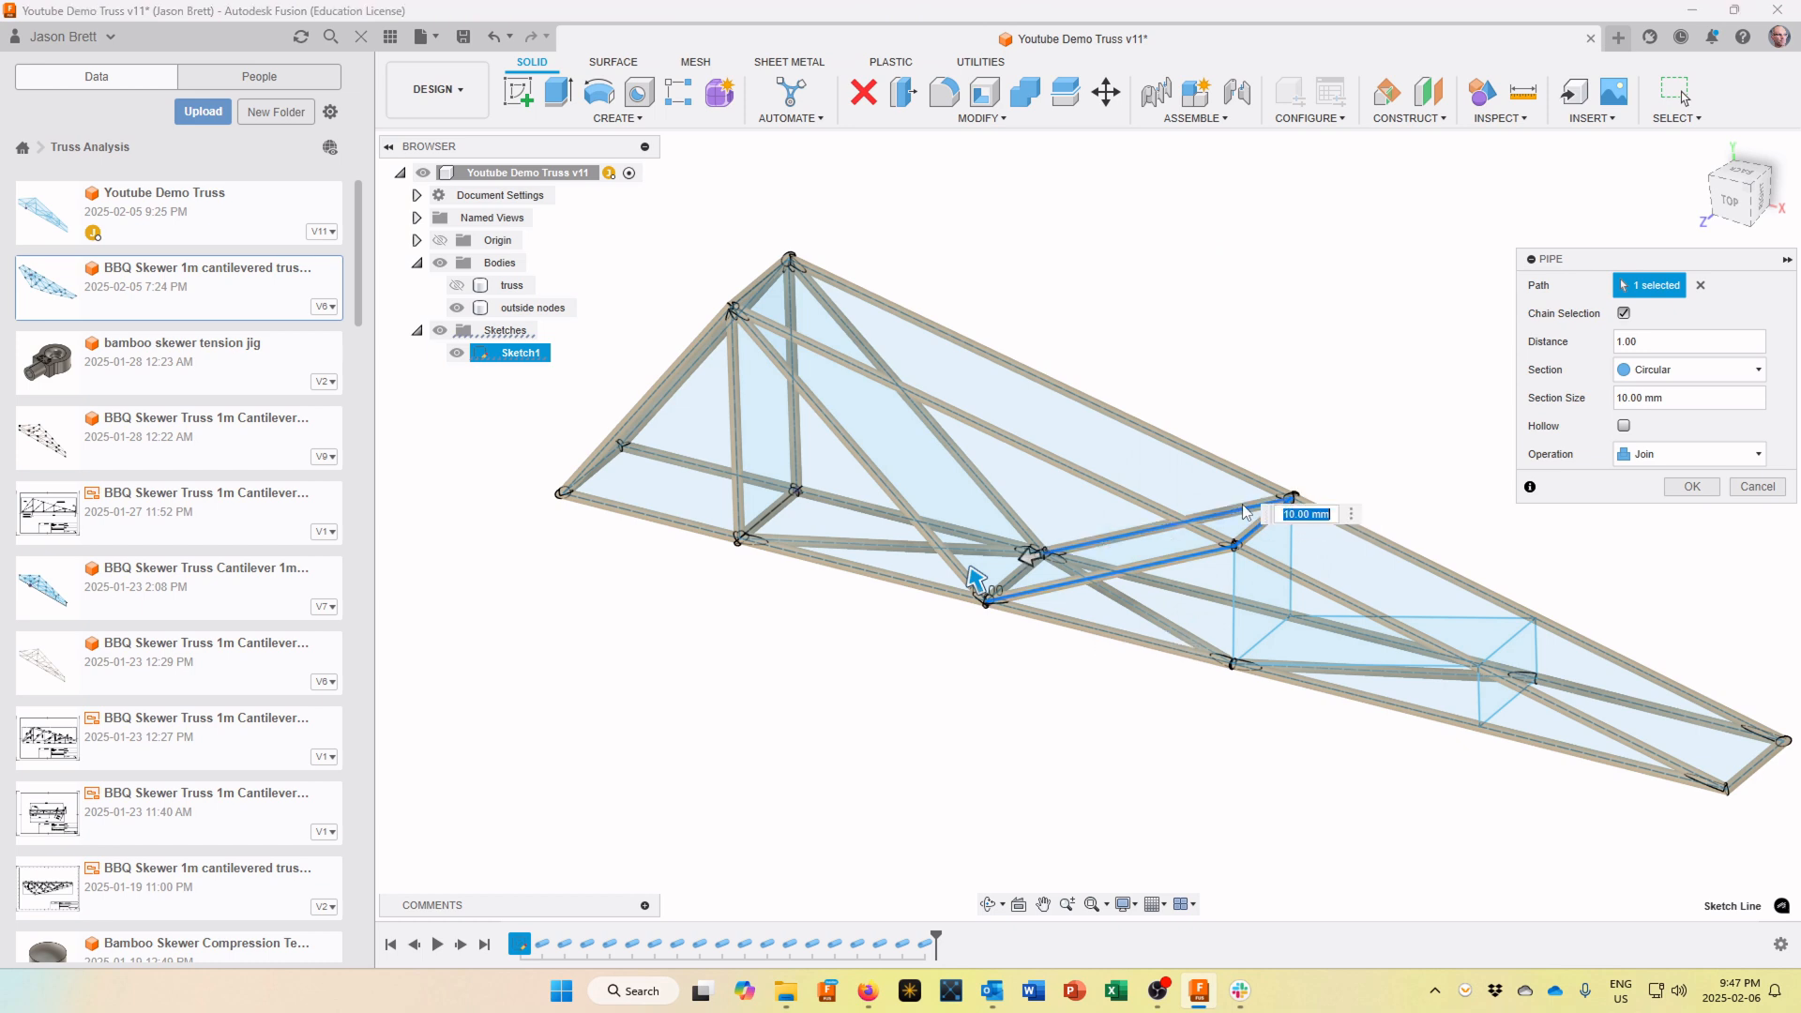
left_click(1691, 485)
Create a joined 10 mm circular pipe along the middle frame's two uprights and the base crossbar between them
right_click(1412, 402)
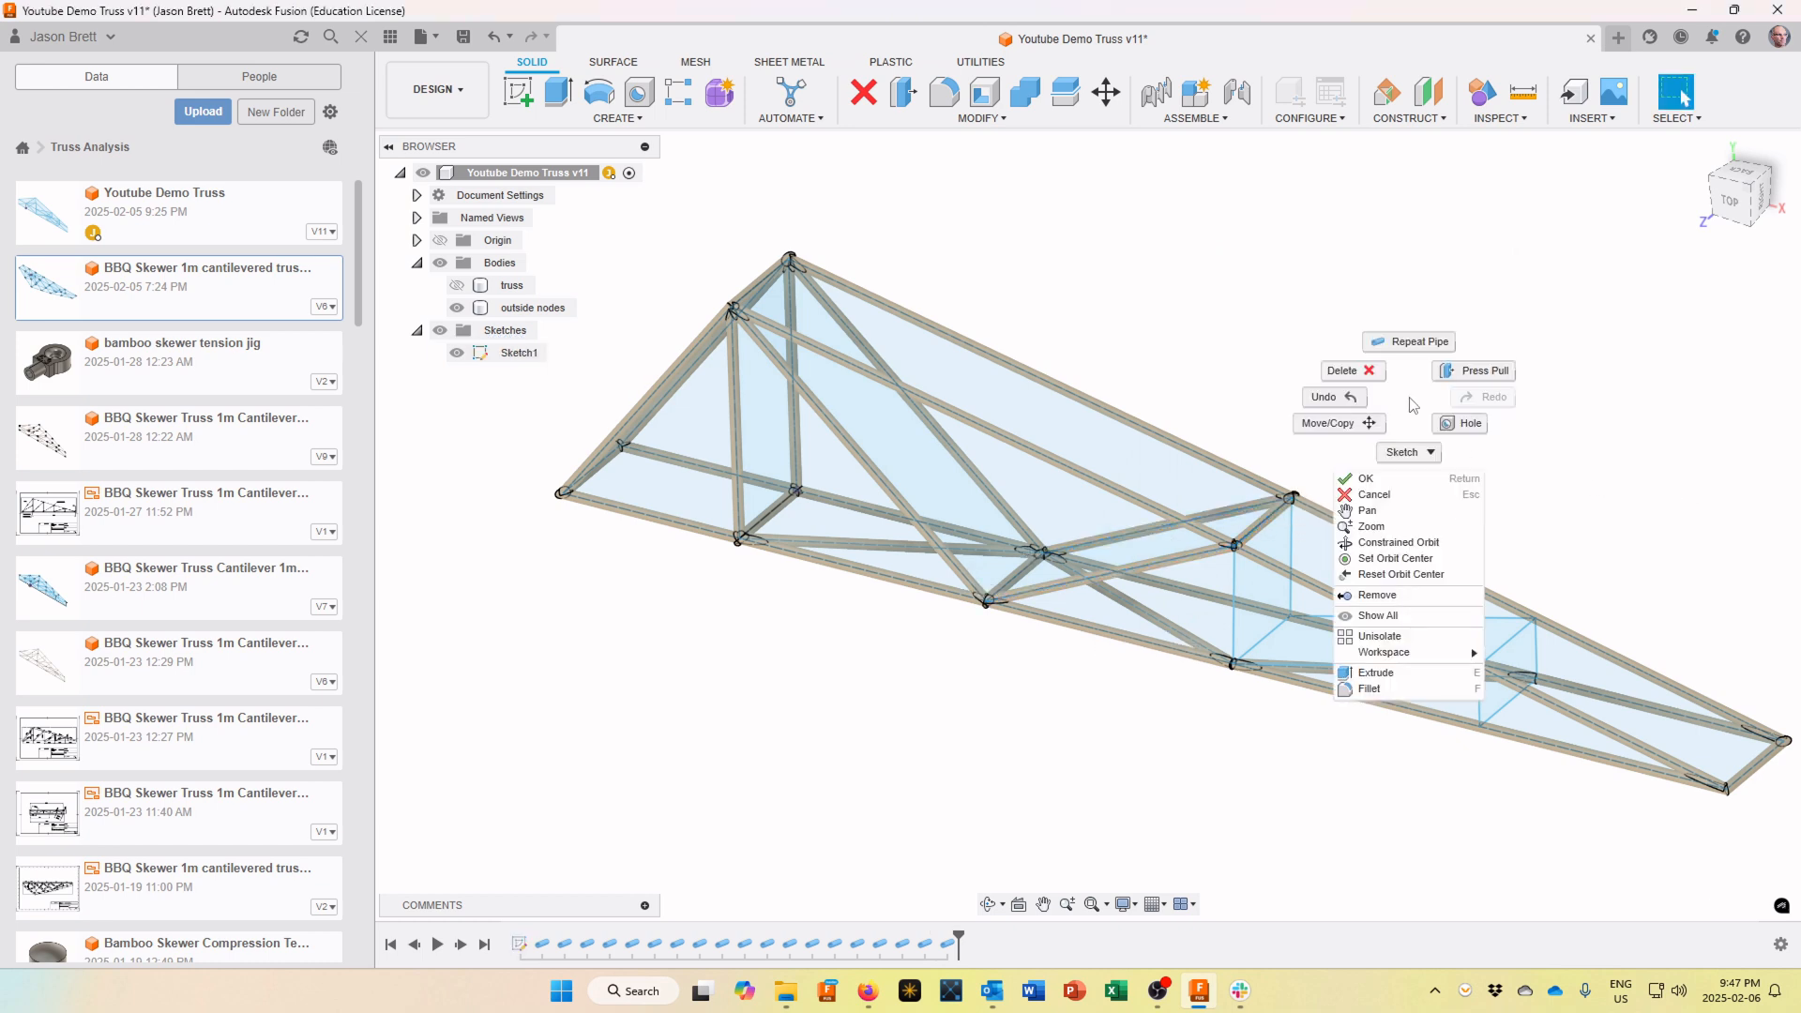
left_click(1418, 347)
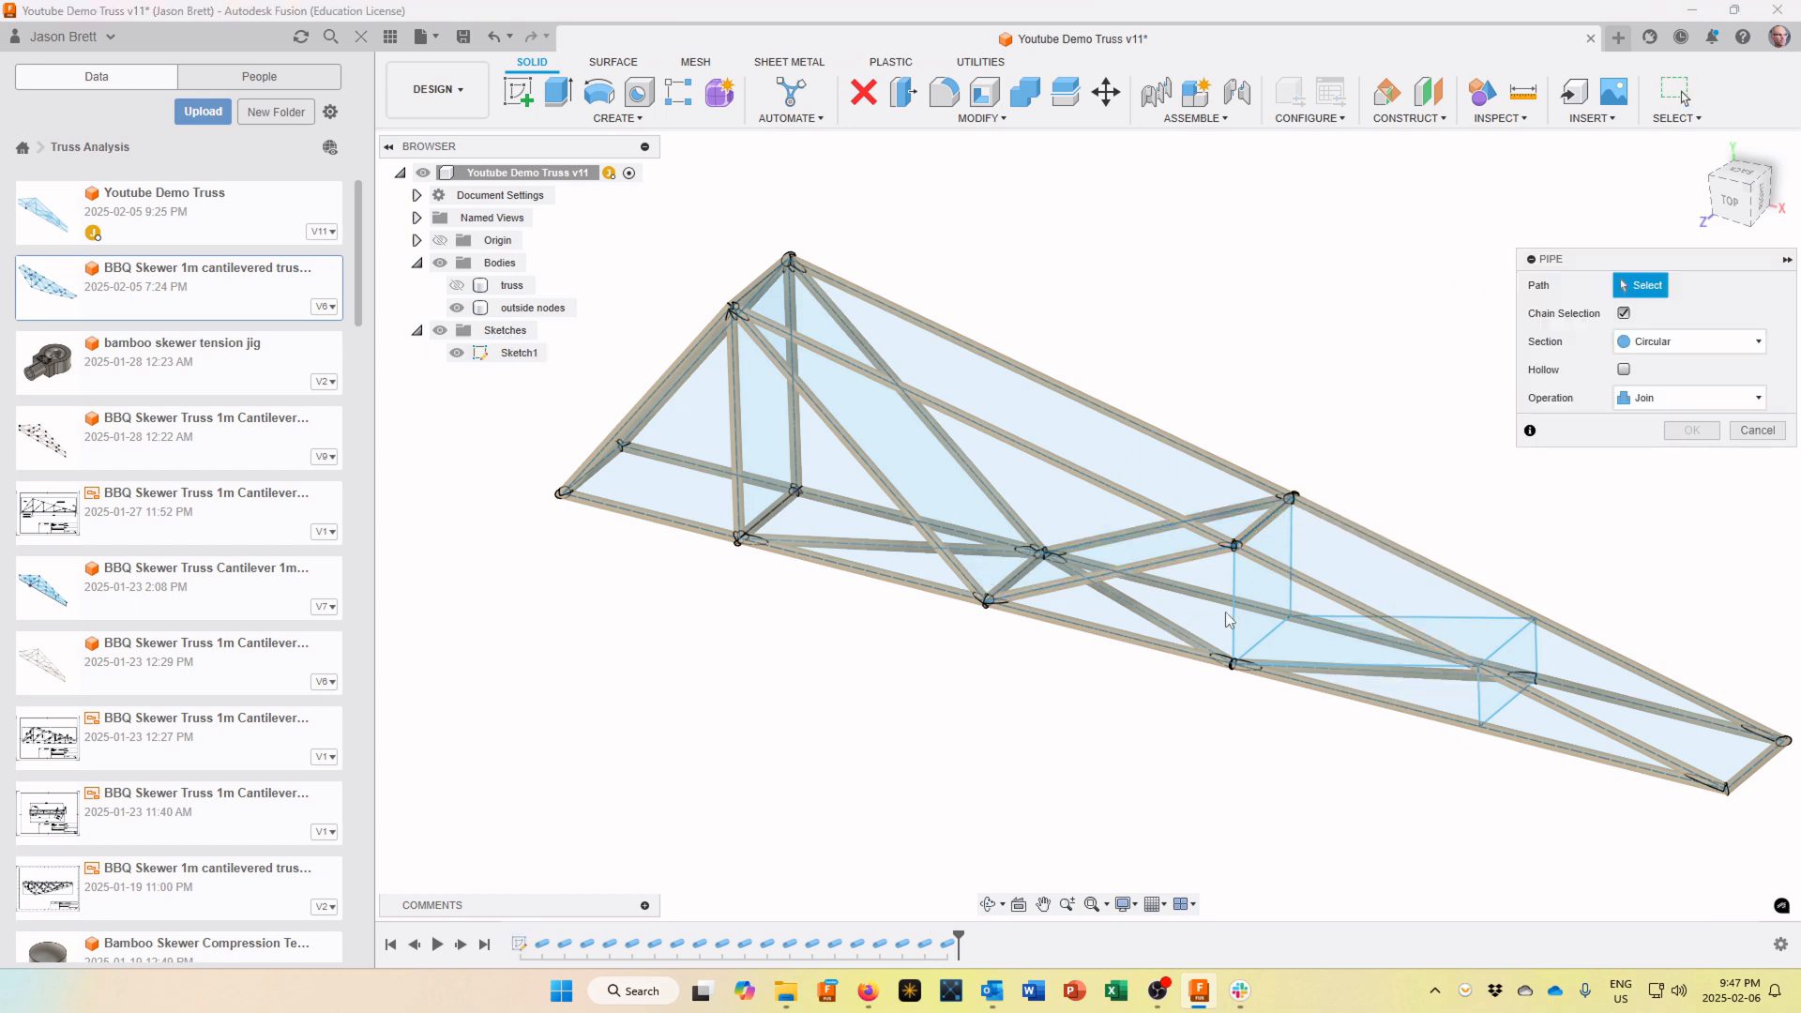
left_click(1232, 621)
left_click(1263, 645)
left_click(1293, 565)
left_click(1681, 489)
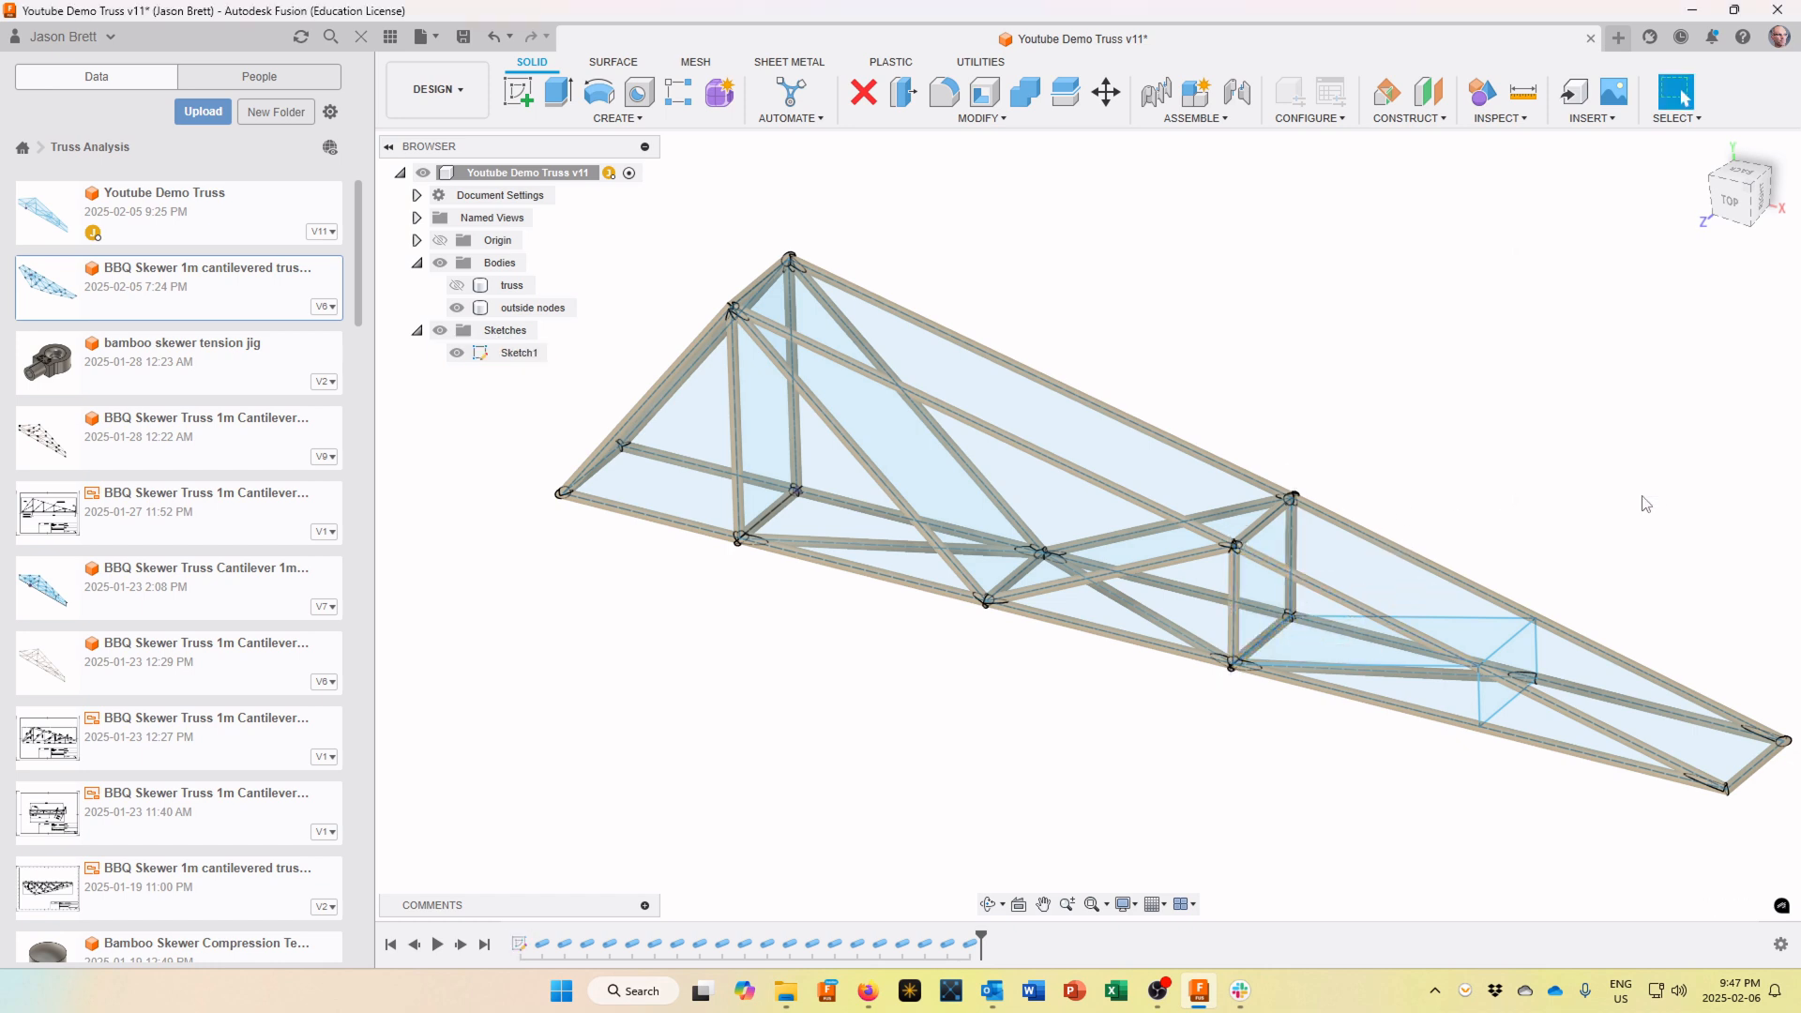
Create a joined 10 mm circular pipe along the two braces from the middle frame's base to the short frame's top and its top crossbar
right_click(1486, 445)
left_click(1479, 377)
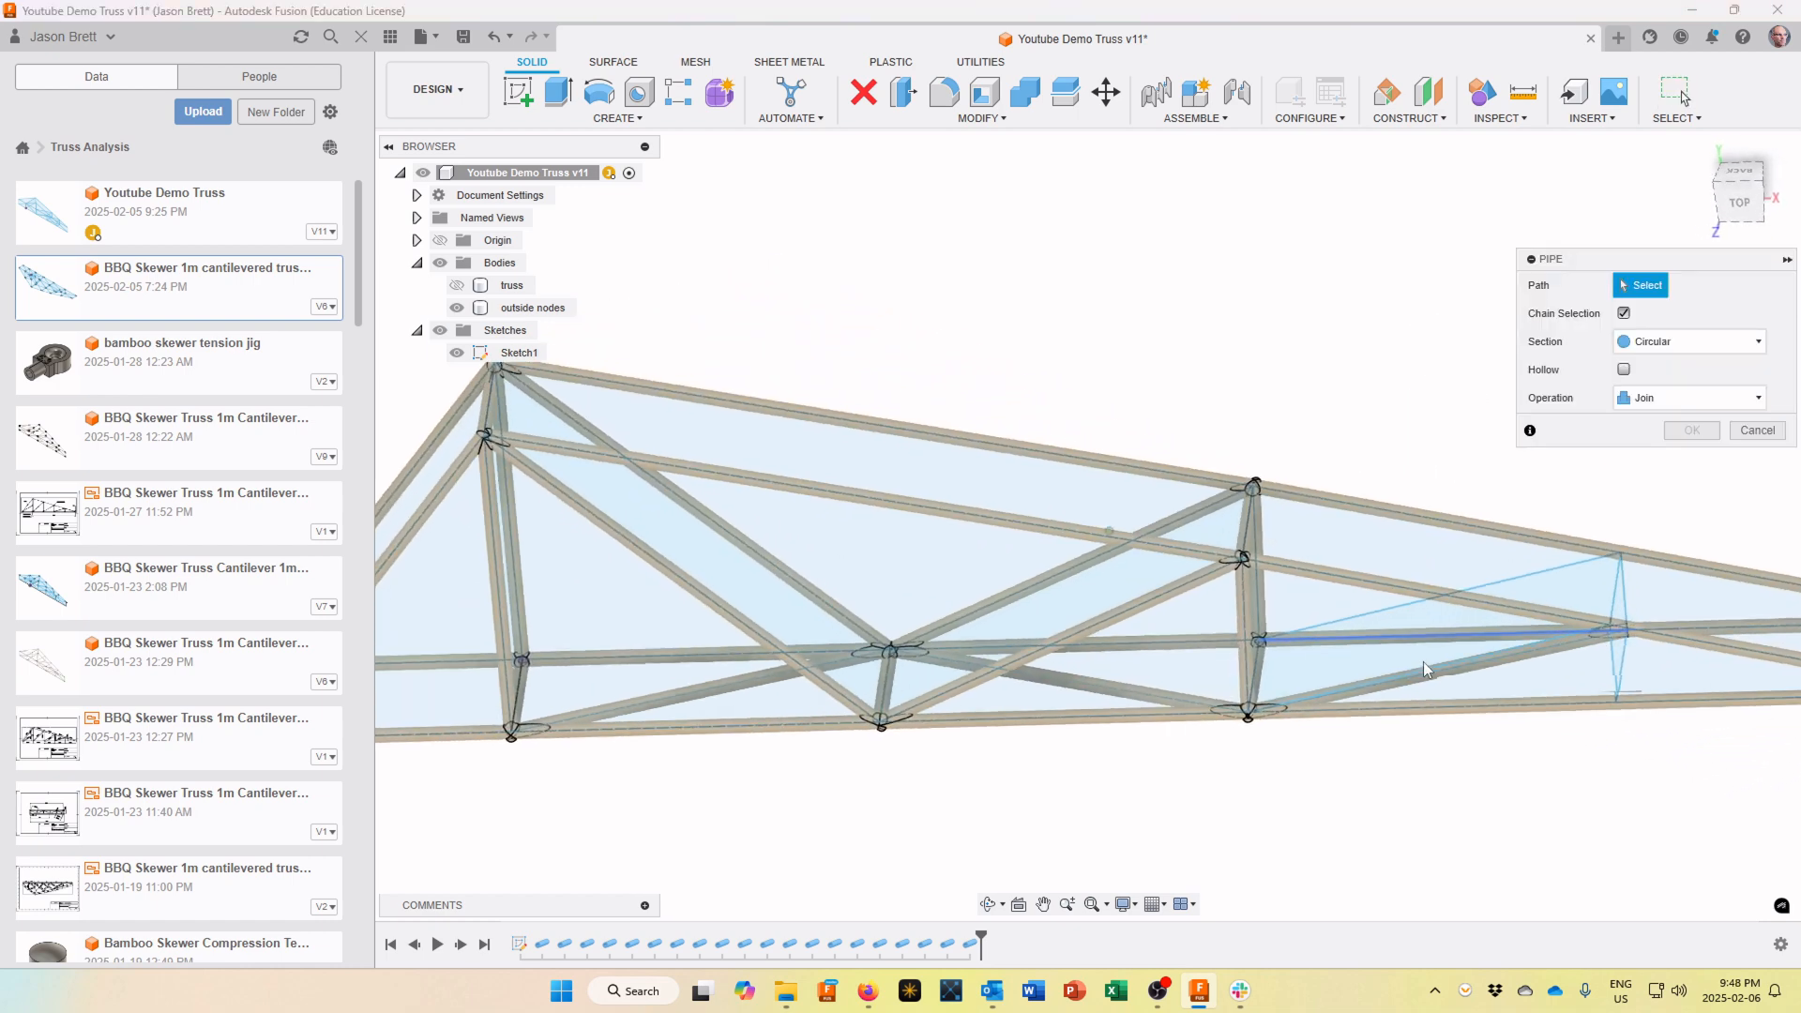
middle_click_drag(1425, 666, 1327, 647, "shift")
left_click(1480, 655)
left_click(1512, 630)
left_click(1451, 595)
left_click(1668, 491)
Create a joined 10 mm circular pipe along the short frame's two uprights and base crossbar near the tip
right_click(1362, 413)
left_click(1365, 362)
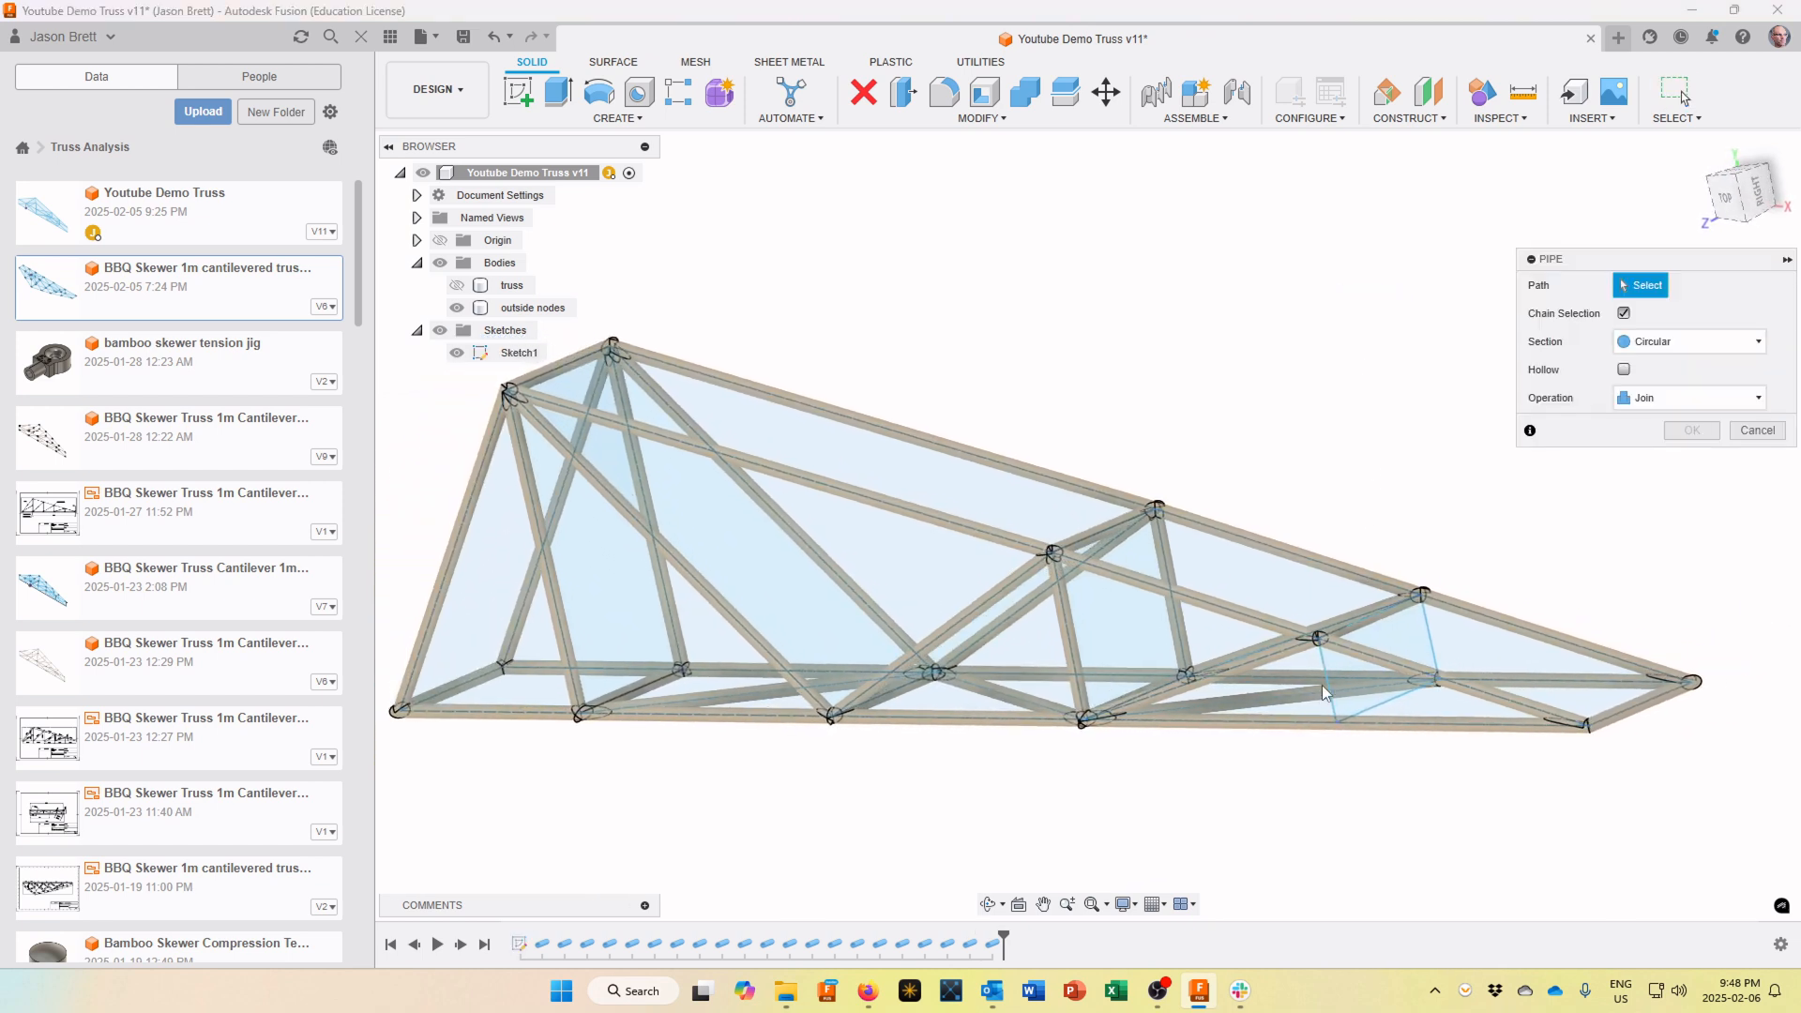
left_click(1331, 694)
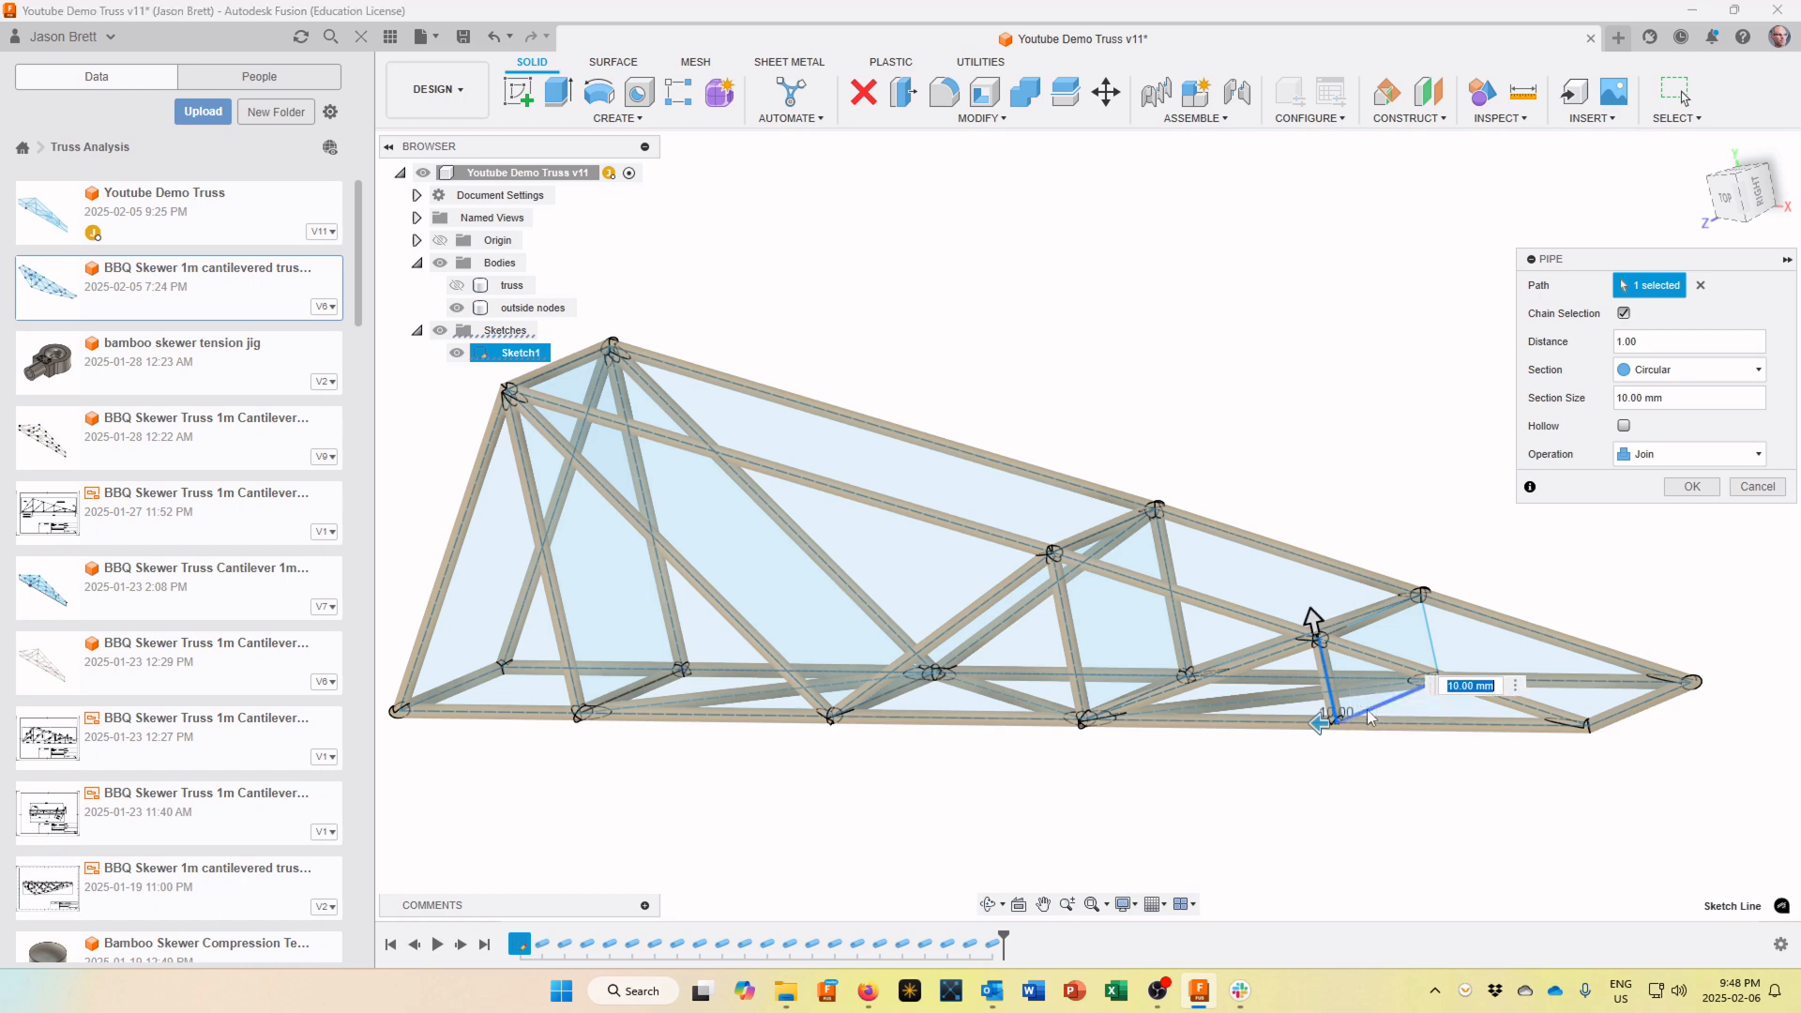
middle_click_drag(1416, 575, 1561, 611, "shift")
left_click(1692, 486)
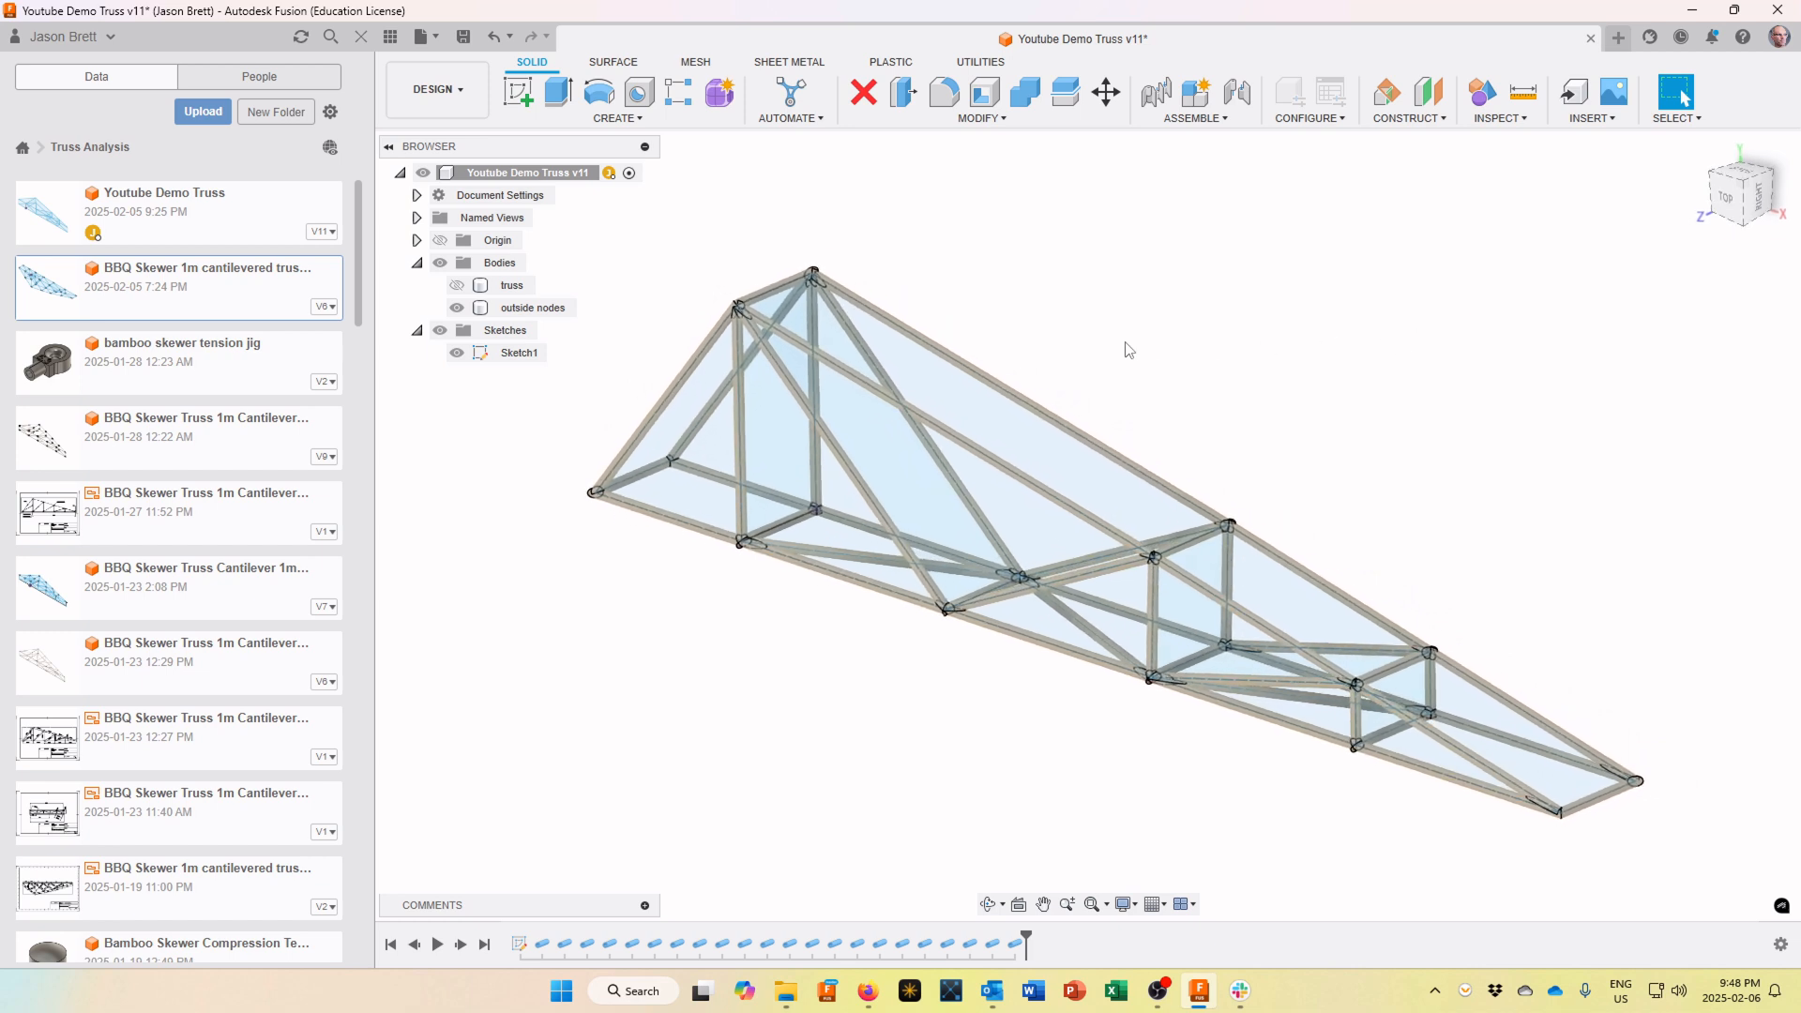
Hide Sketch1 and show the truss body together with the outside nodes body
left_click(457, 308)
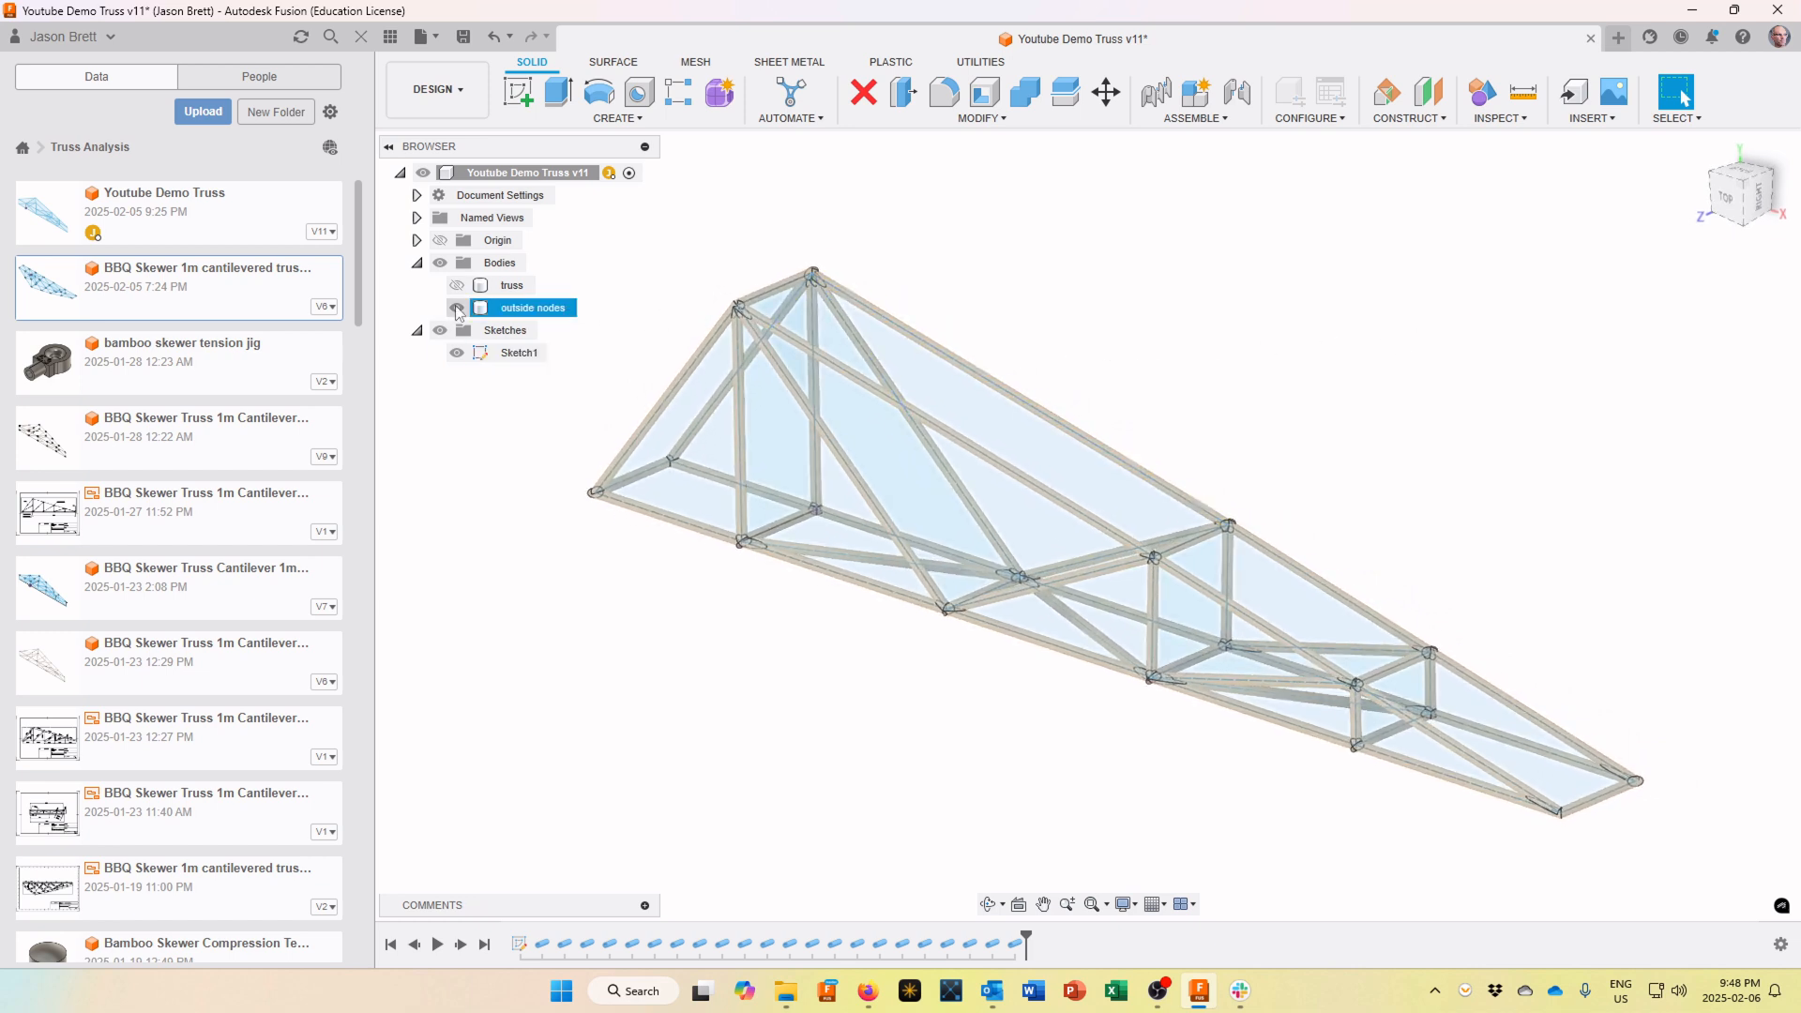
left_click(457, 308)
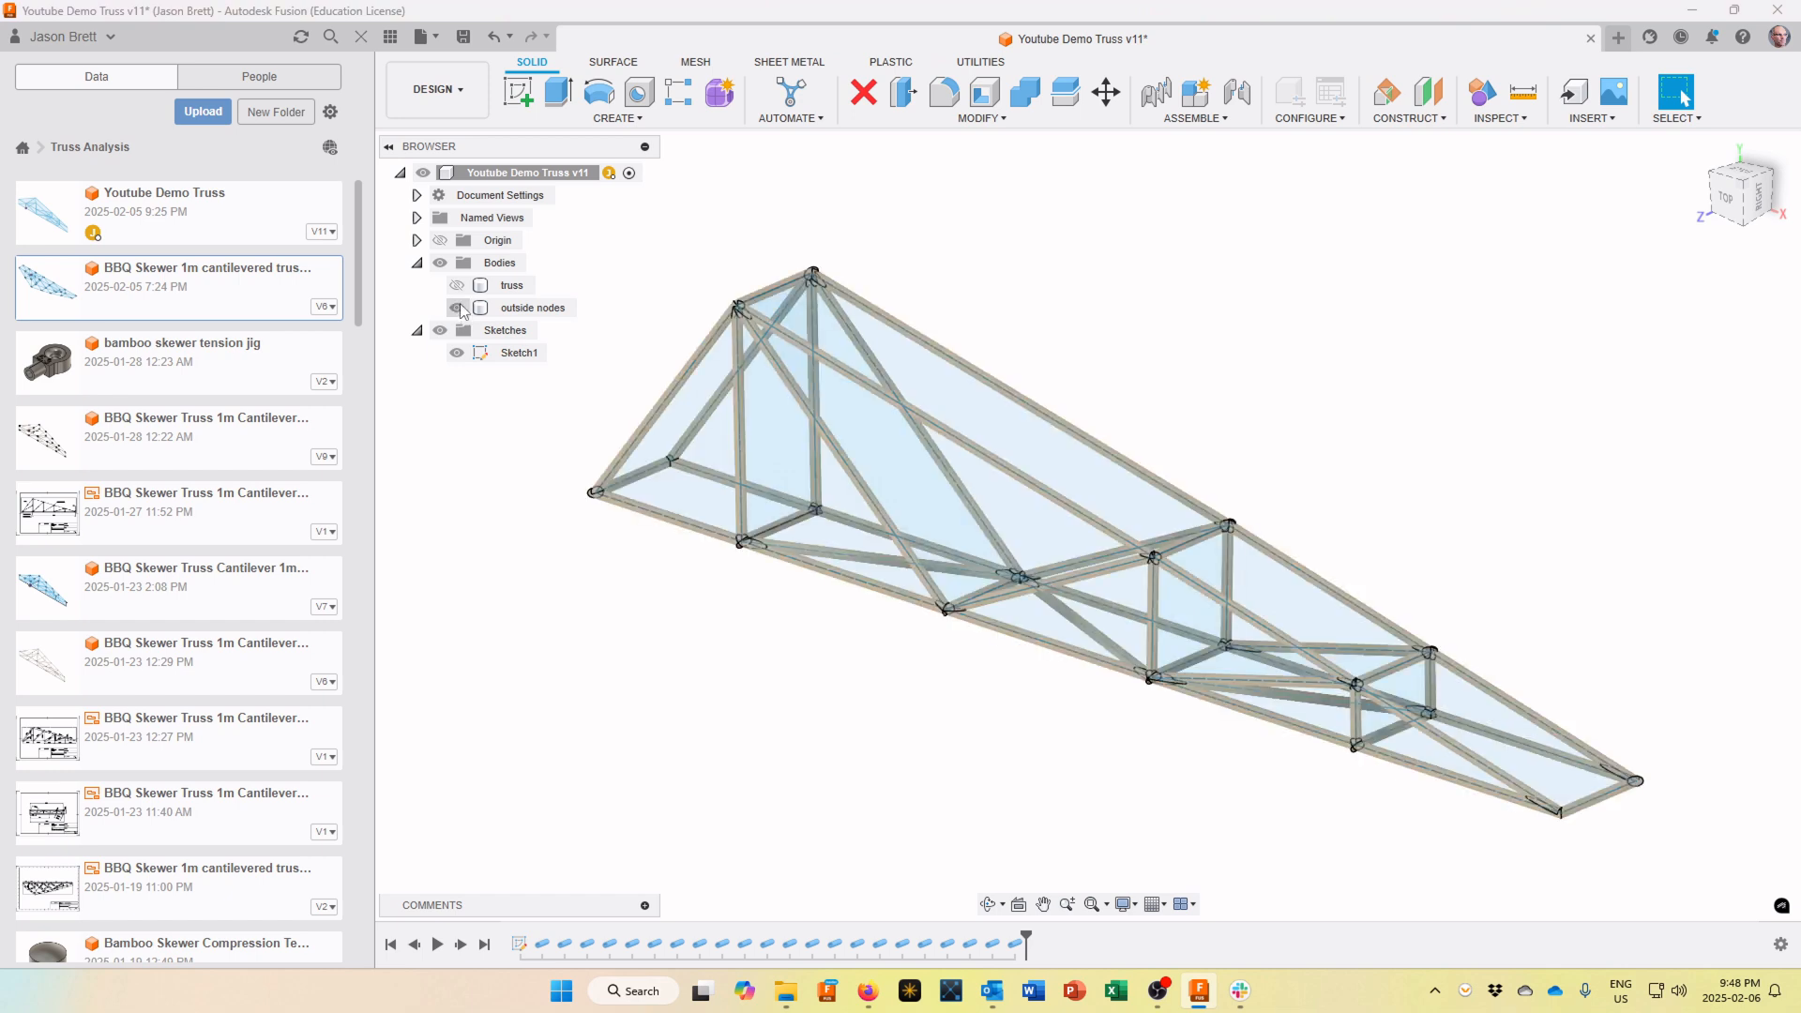
left_click(460, 354)
left_click(456, 354)
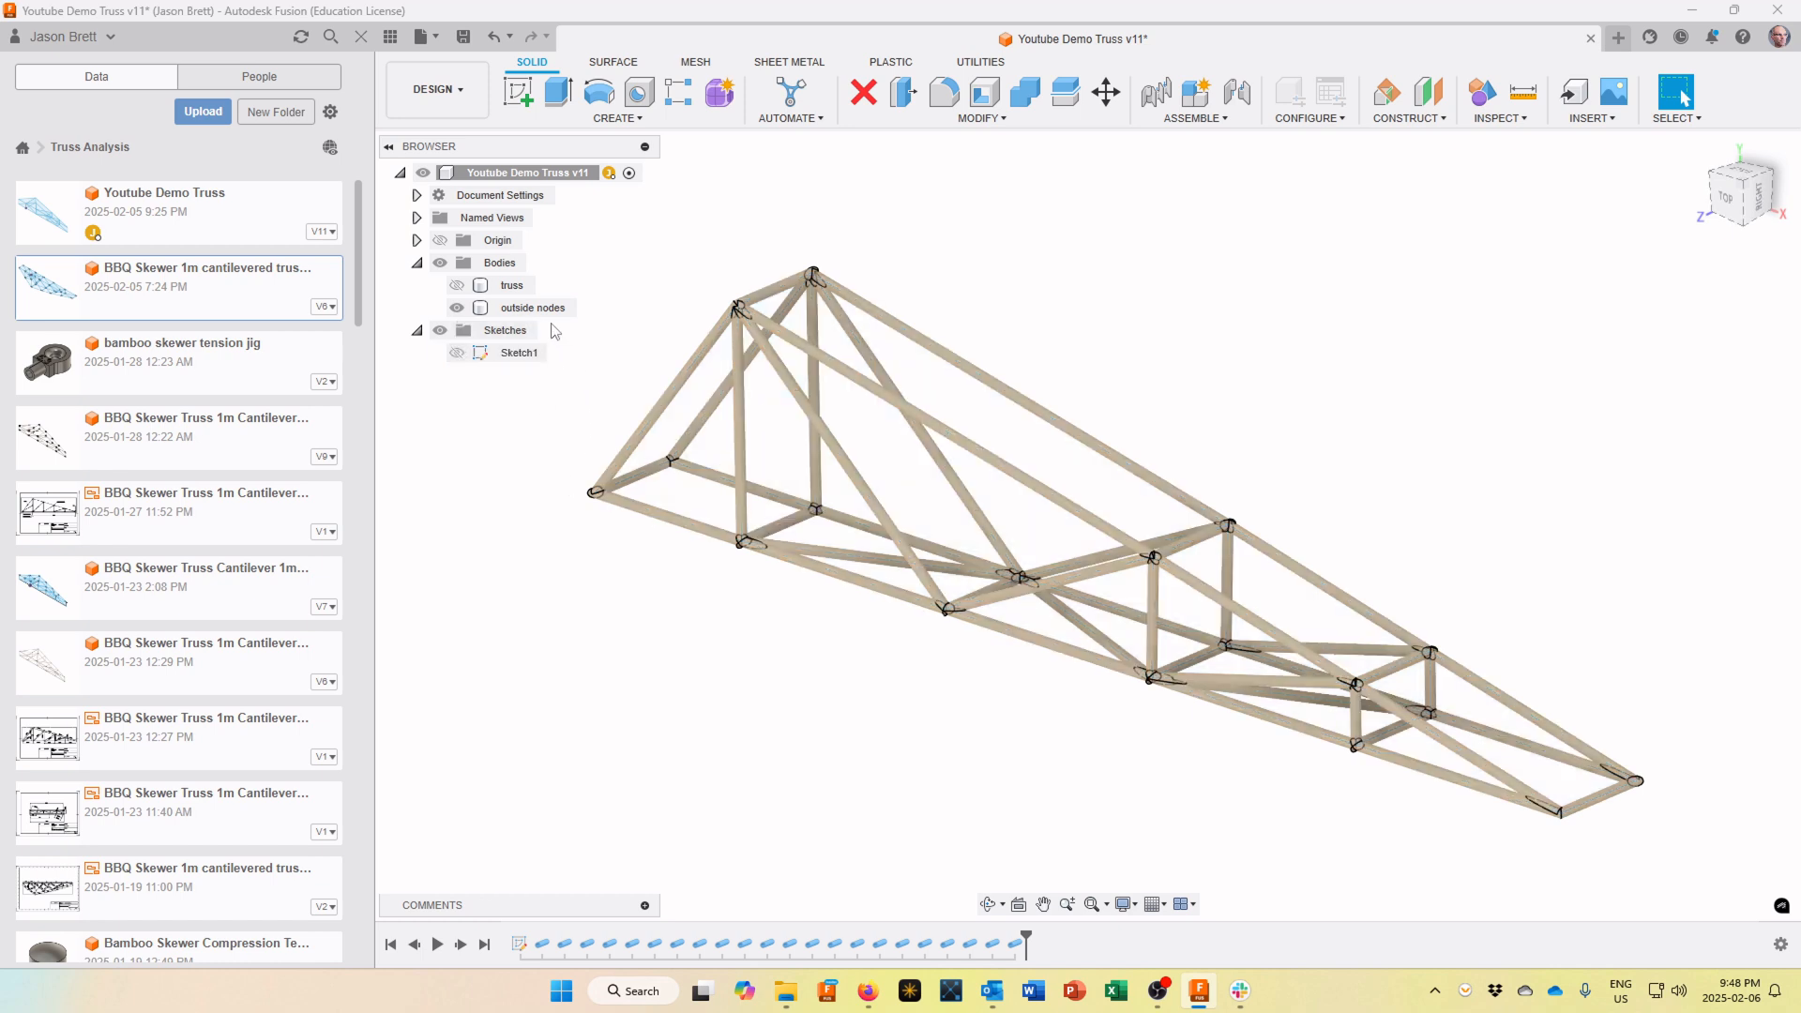
left_click(481, 287)
left_click(455, 286)
Set the user parameters smallSkewer to 3.5 mm and bigSkewer to 5.5 mm
mouse_move(1115, 519)
middle_mouse_down("shift")
mouse_move(1114, 454)
mouse_move(1138, 451)
middle_mouse_up("shift")
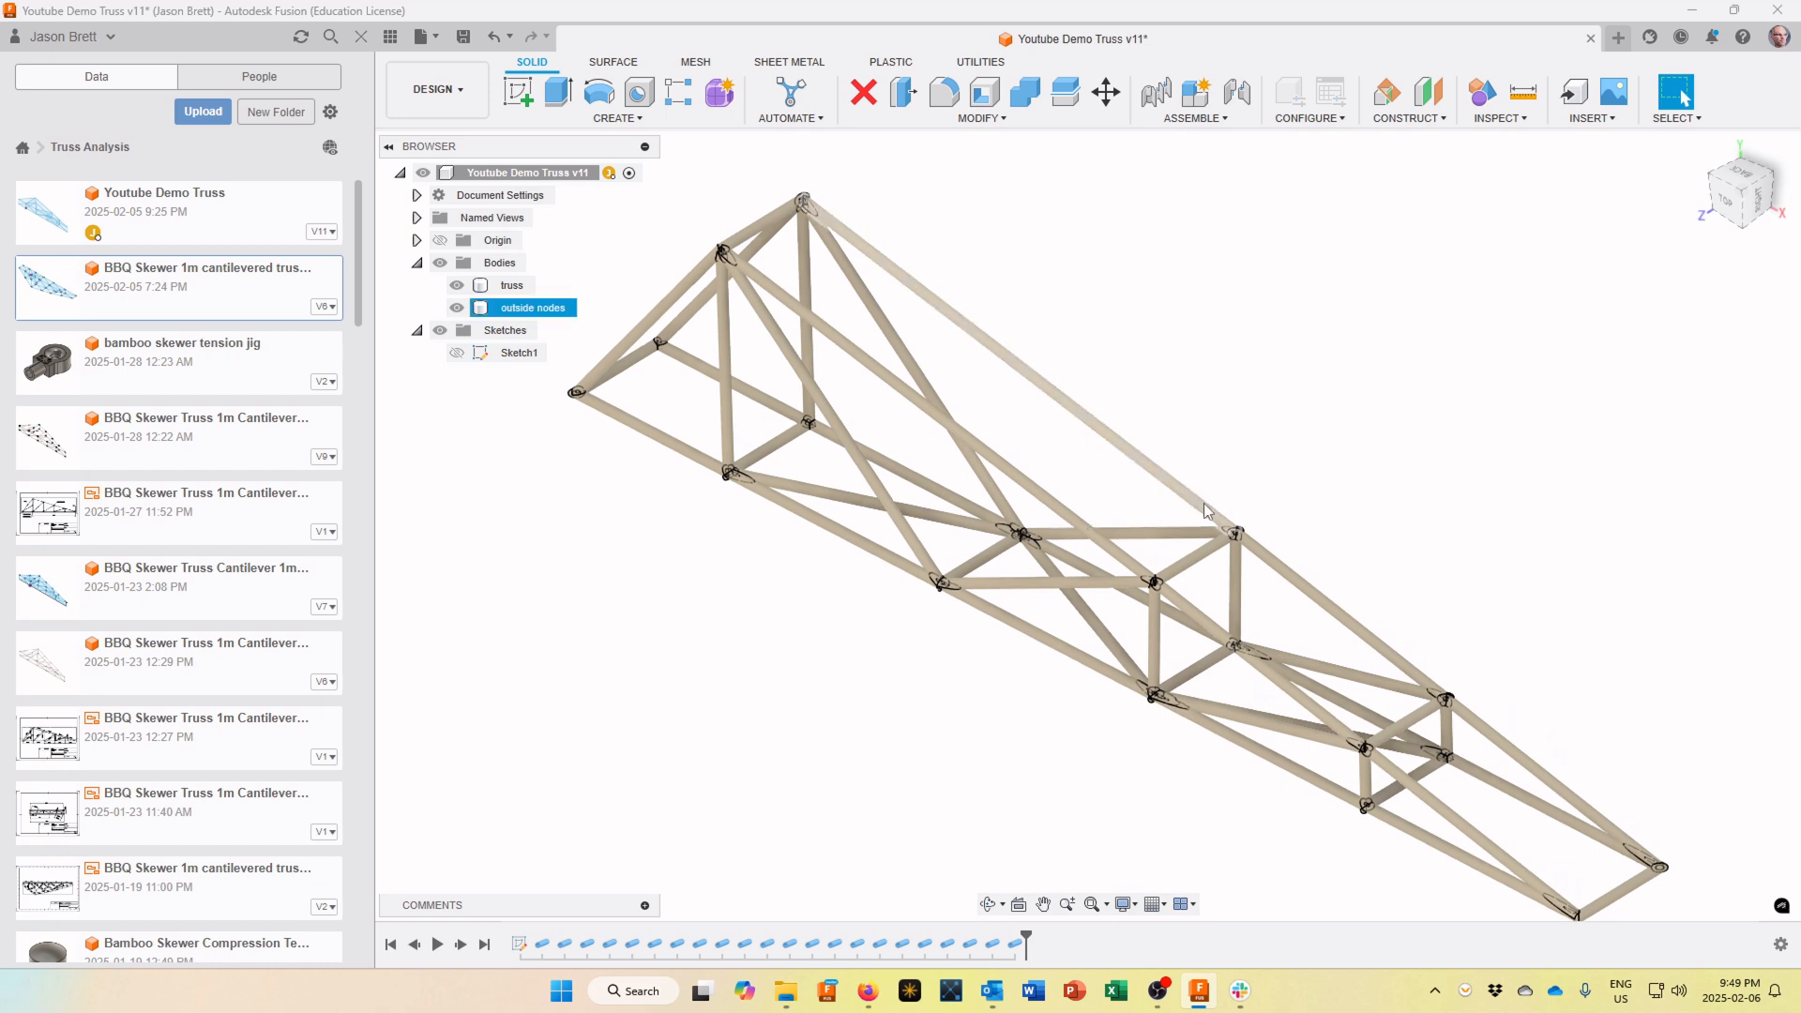
middle_click_drag(1208, 511, 1222, 489, "shift")
scroll(1219, 481, "up", 1)
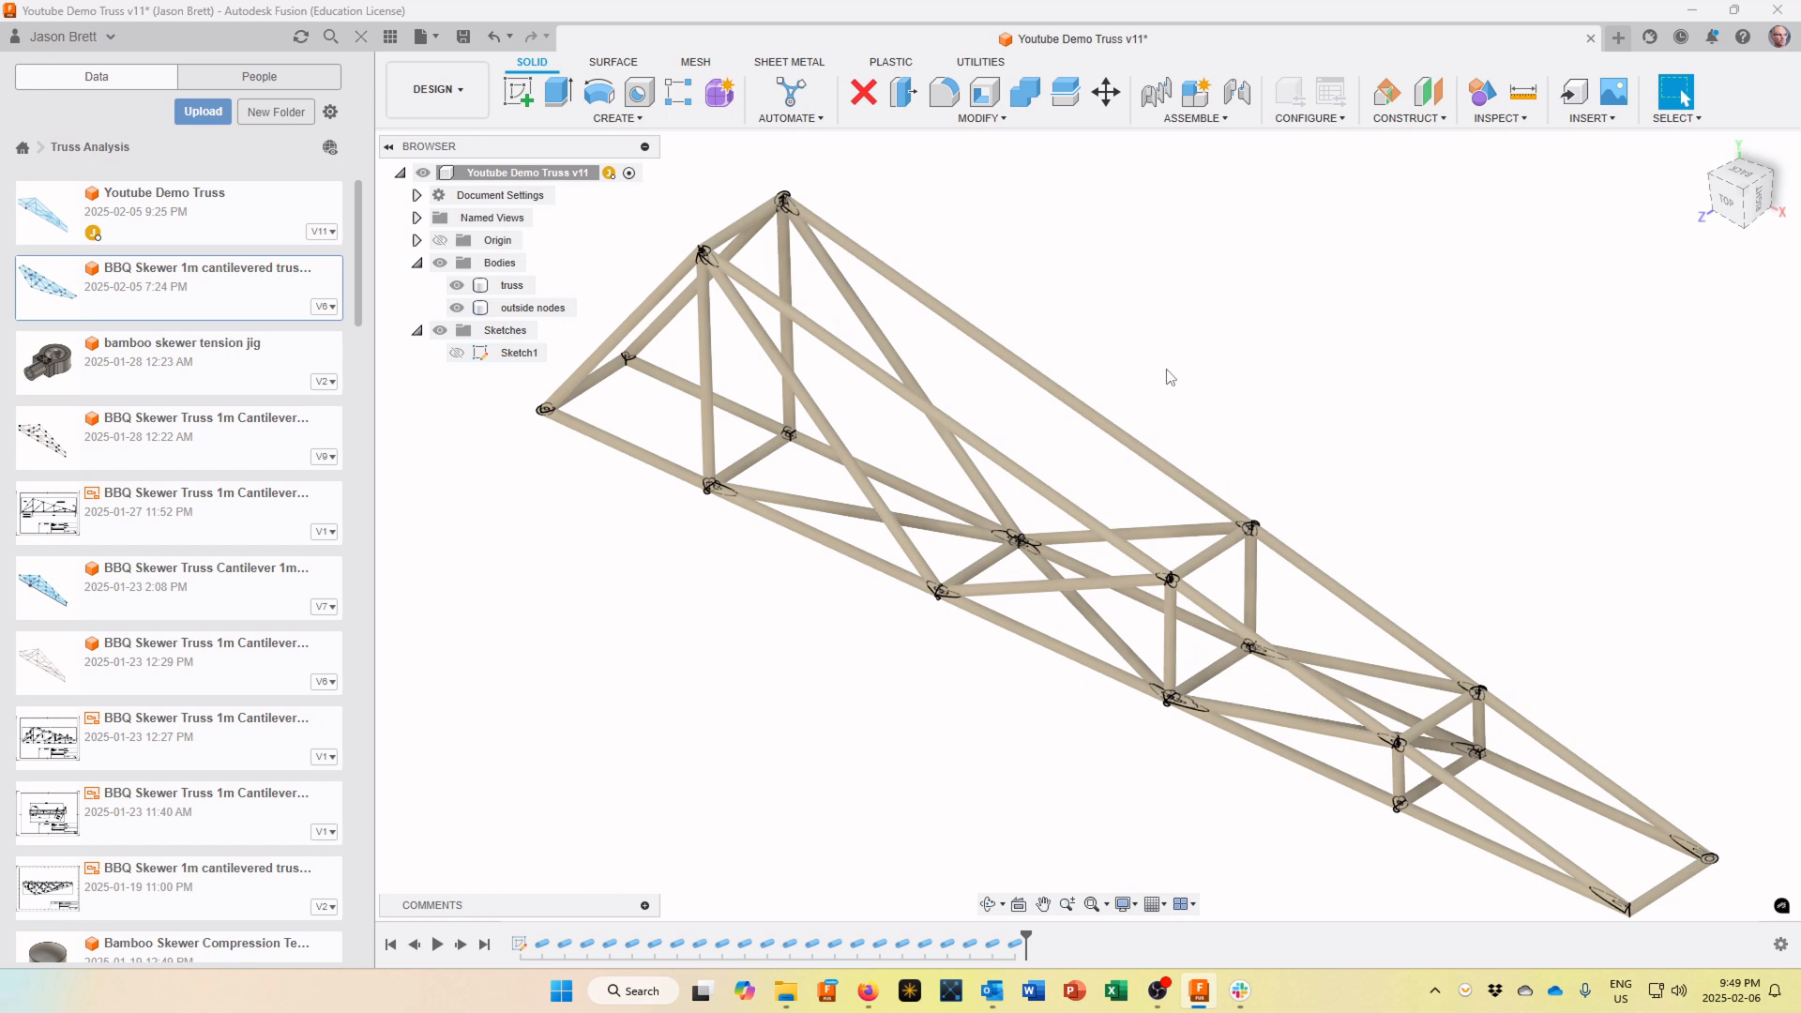
scroll(1170, 377, "down", 2)
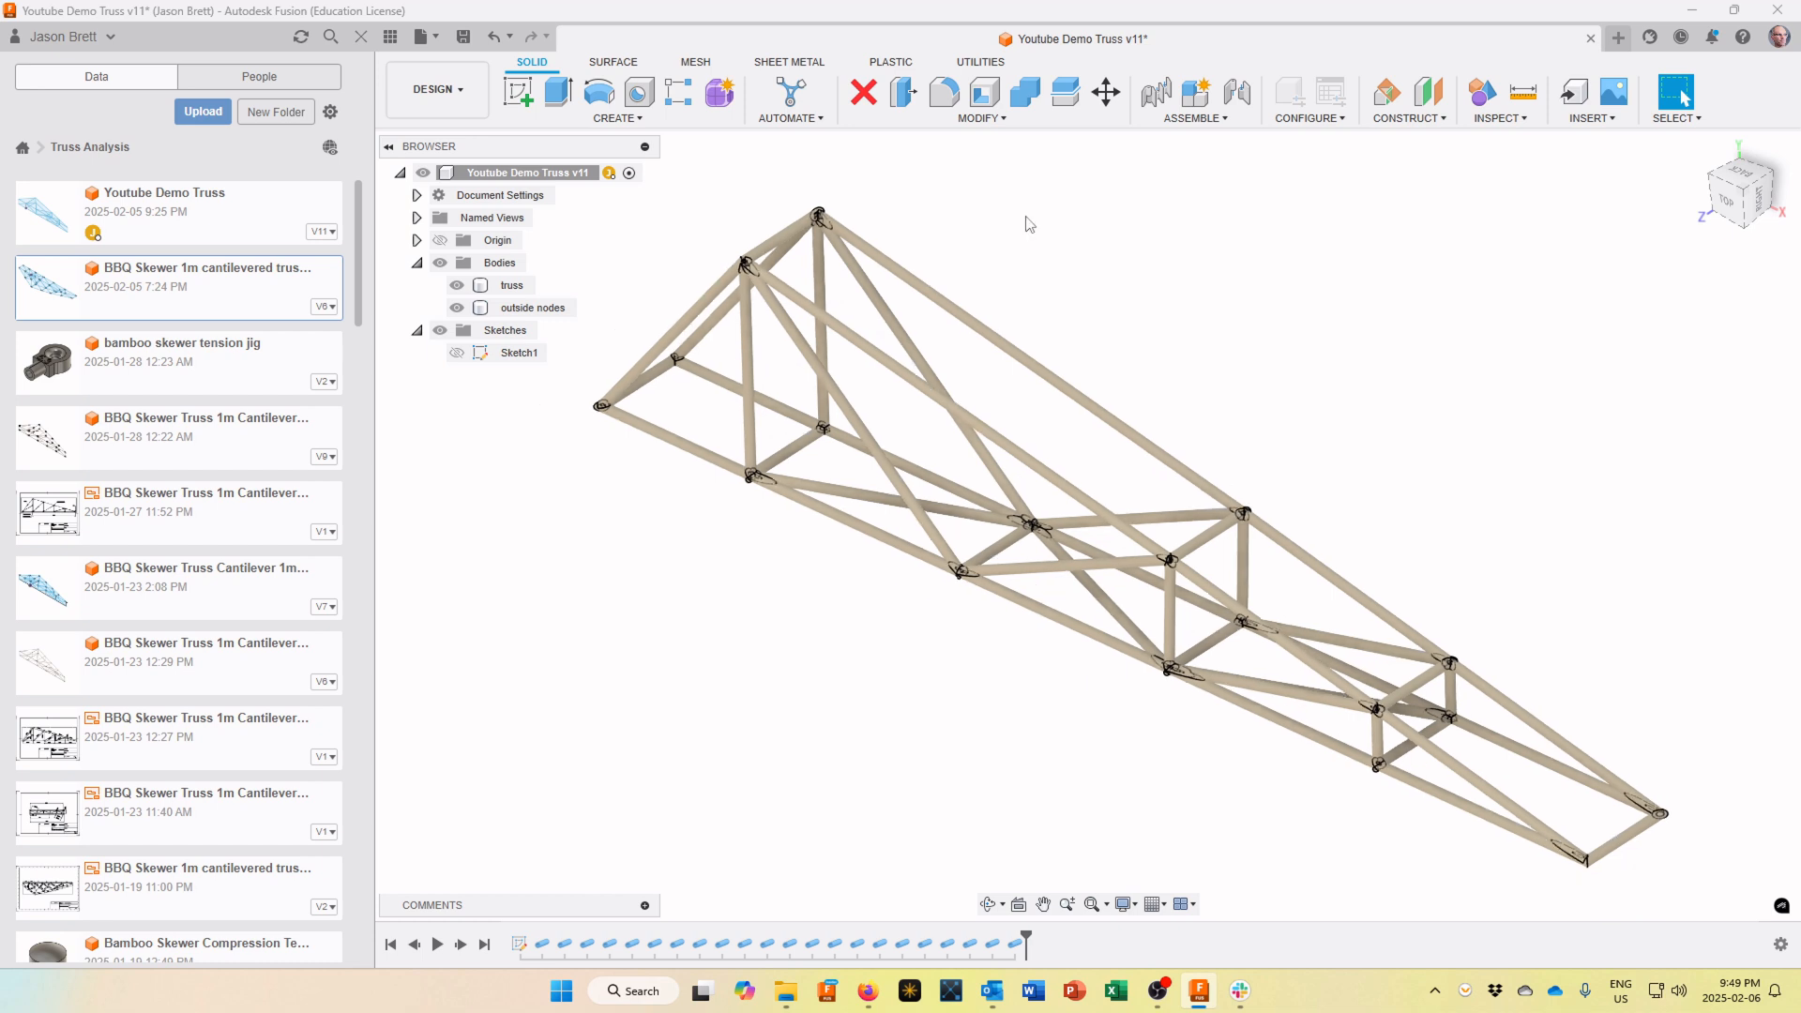
left_click(975, 126)
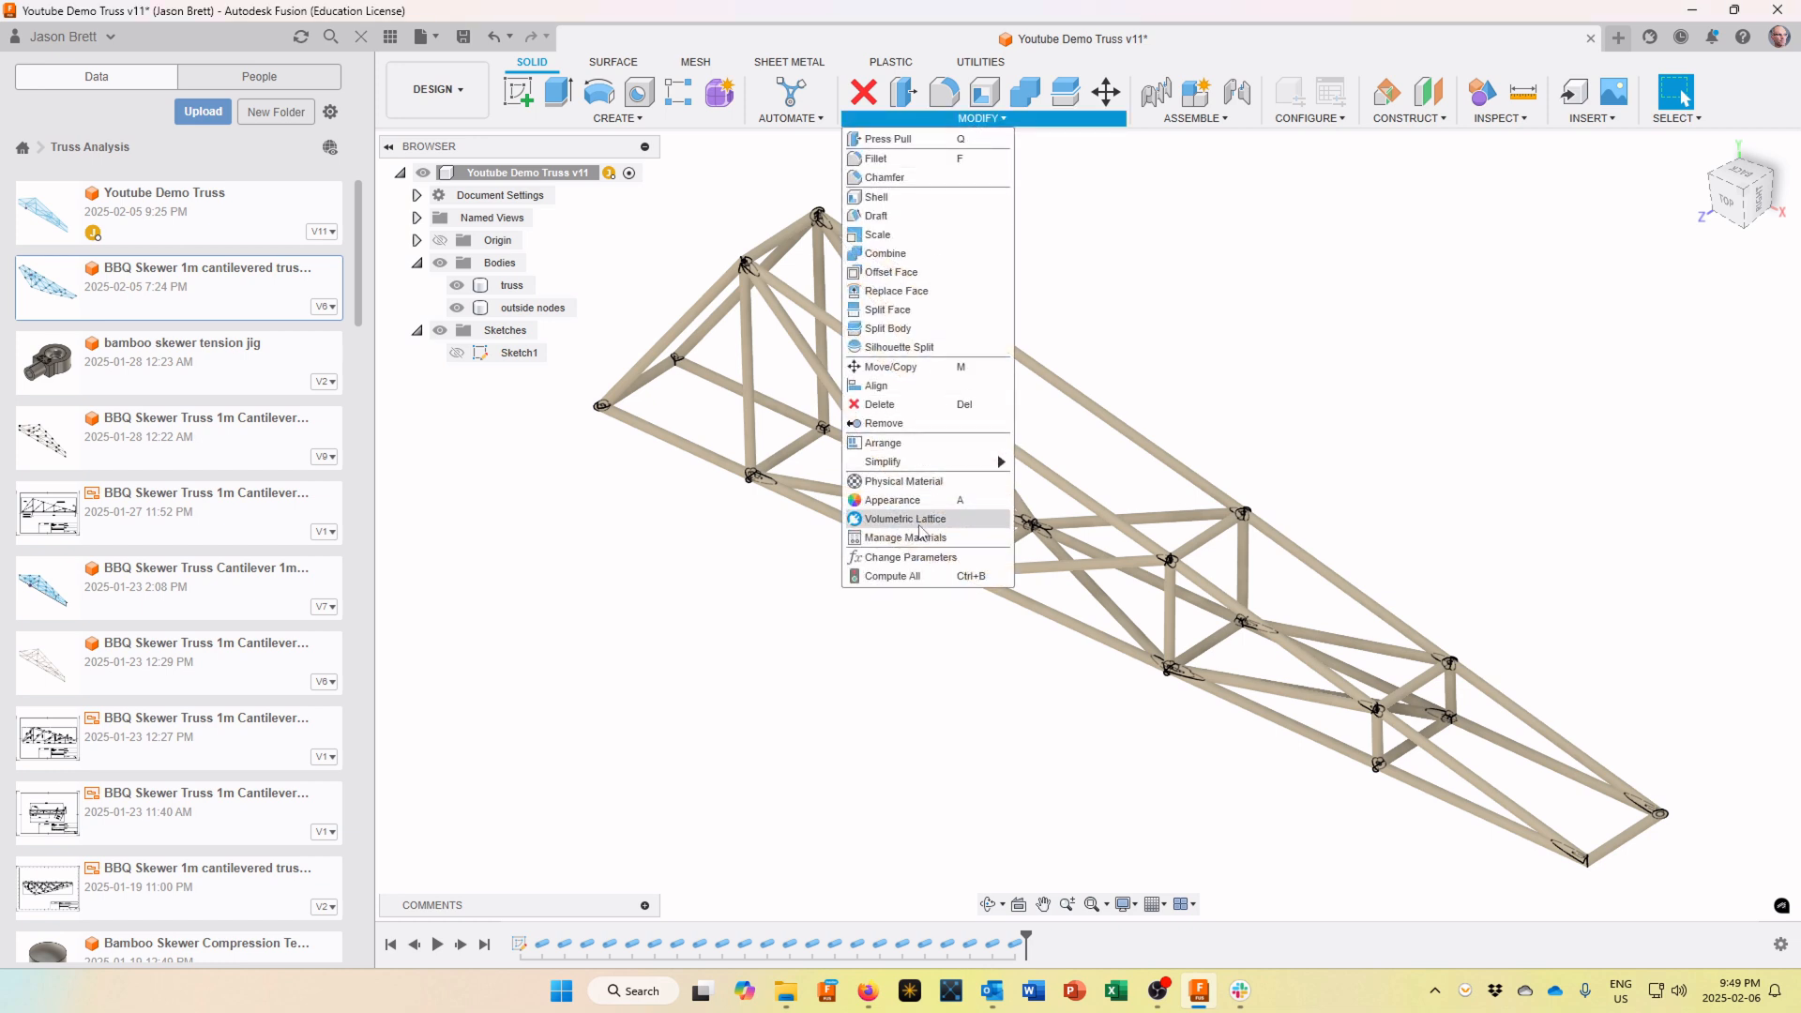
left_click(927, 558)
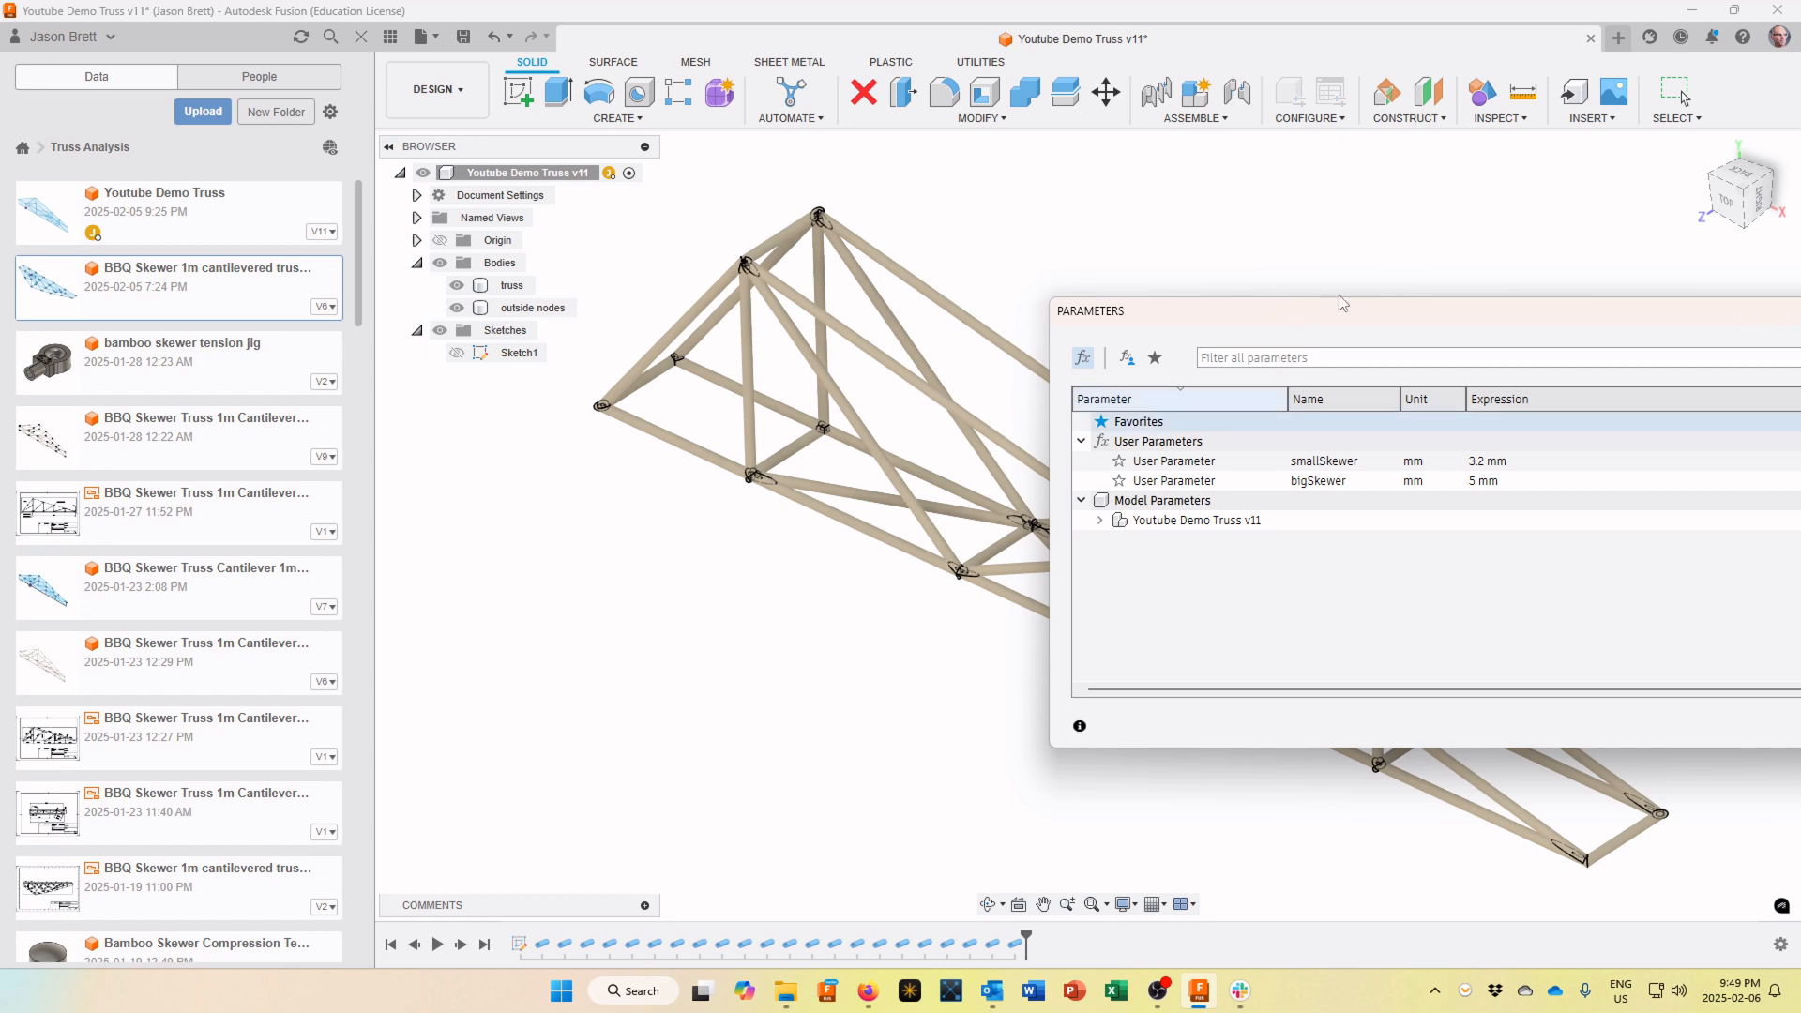
left_click_drag(1385, 326, 1026, 260)
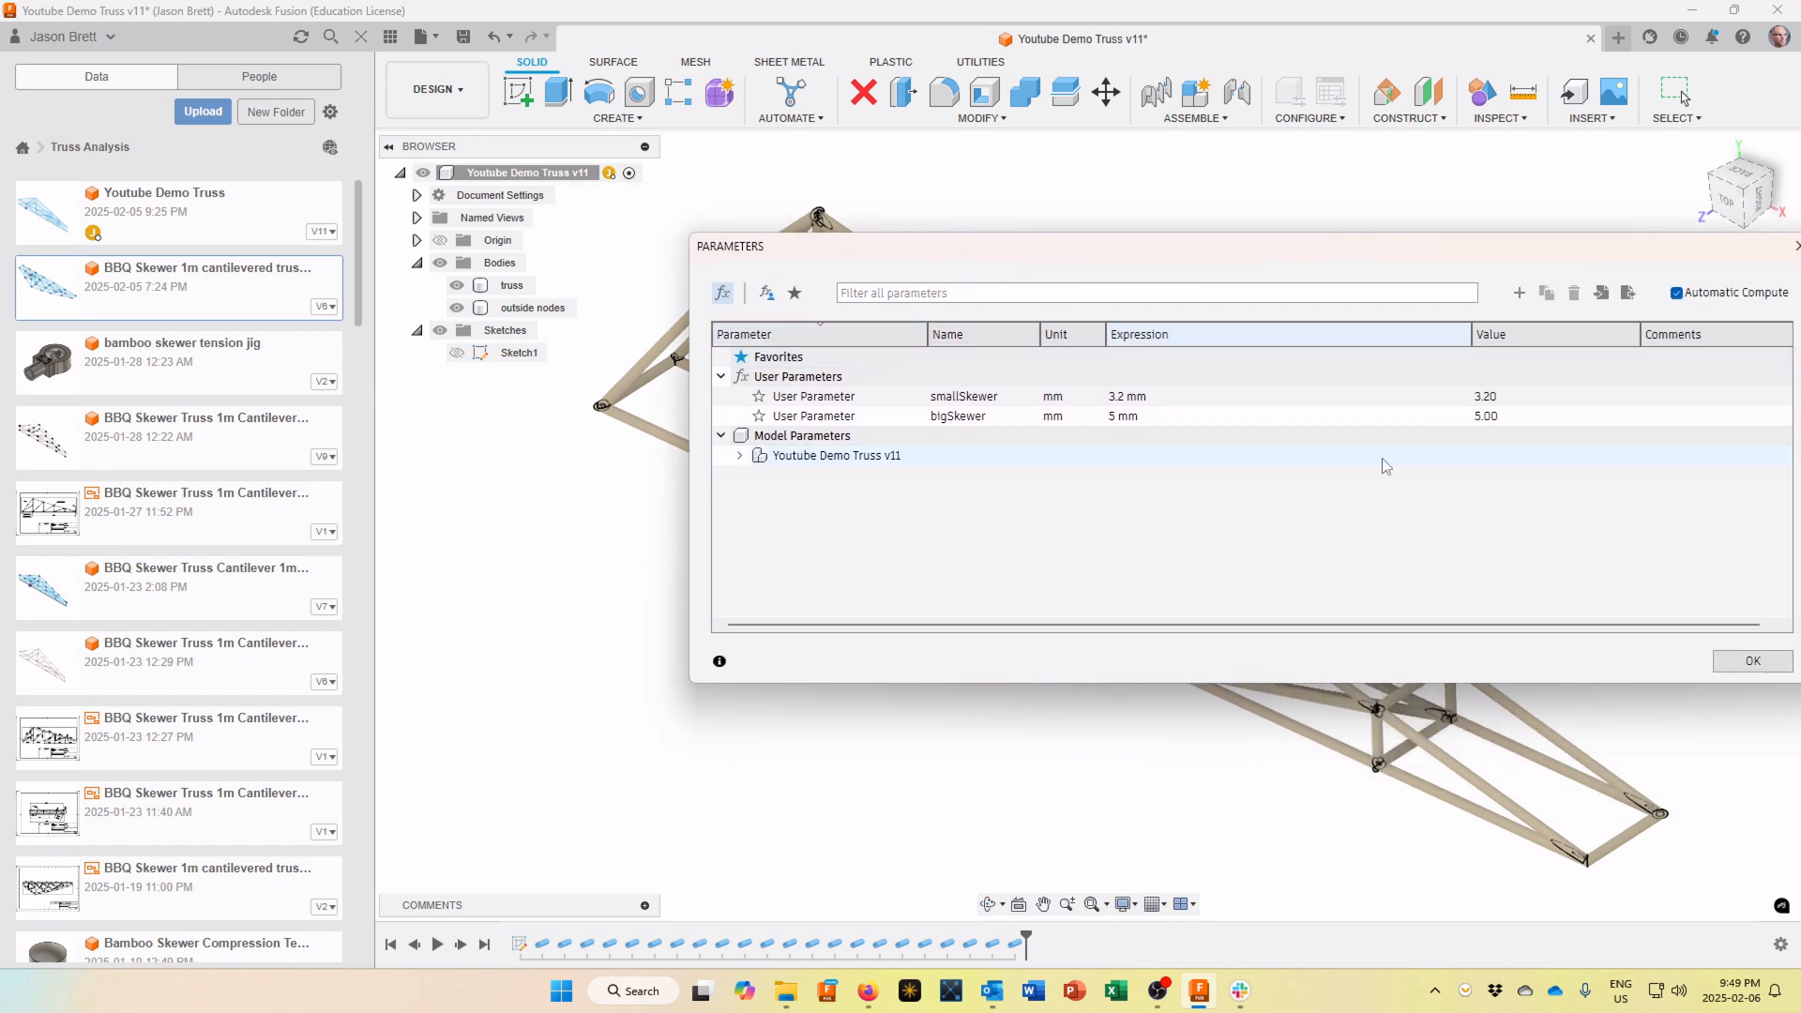
double_click(1132, 398)
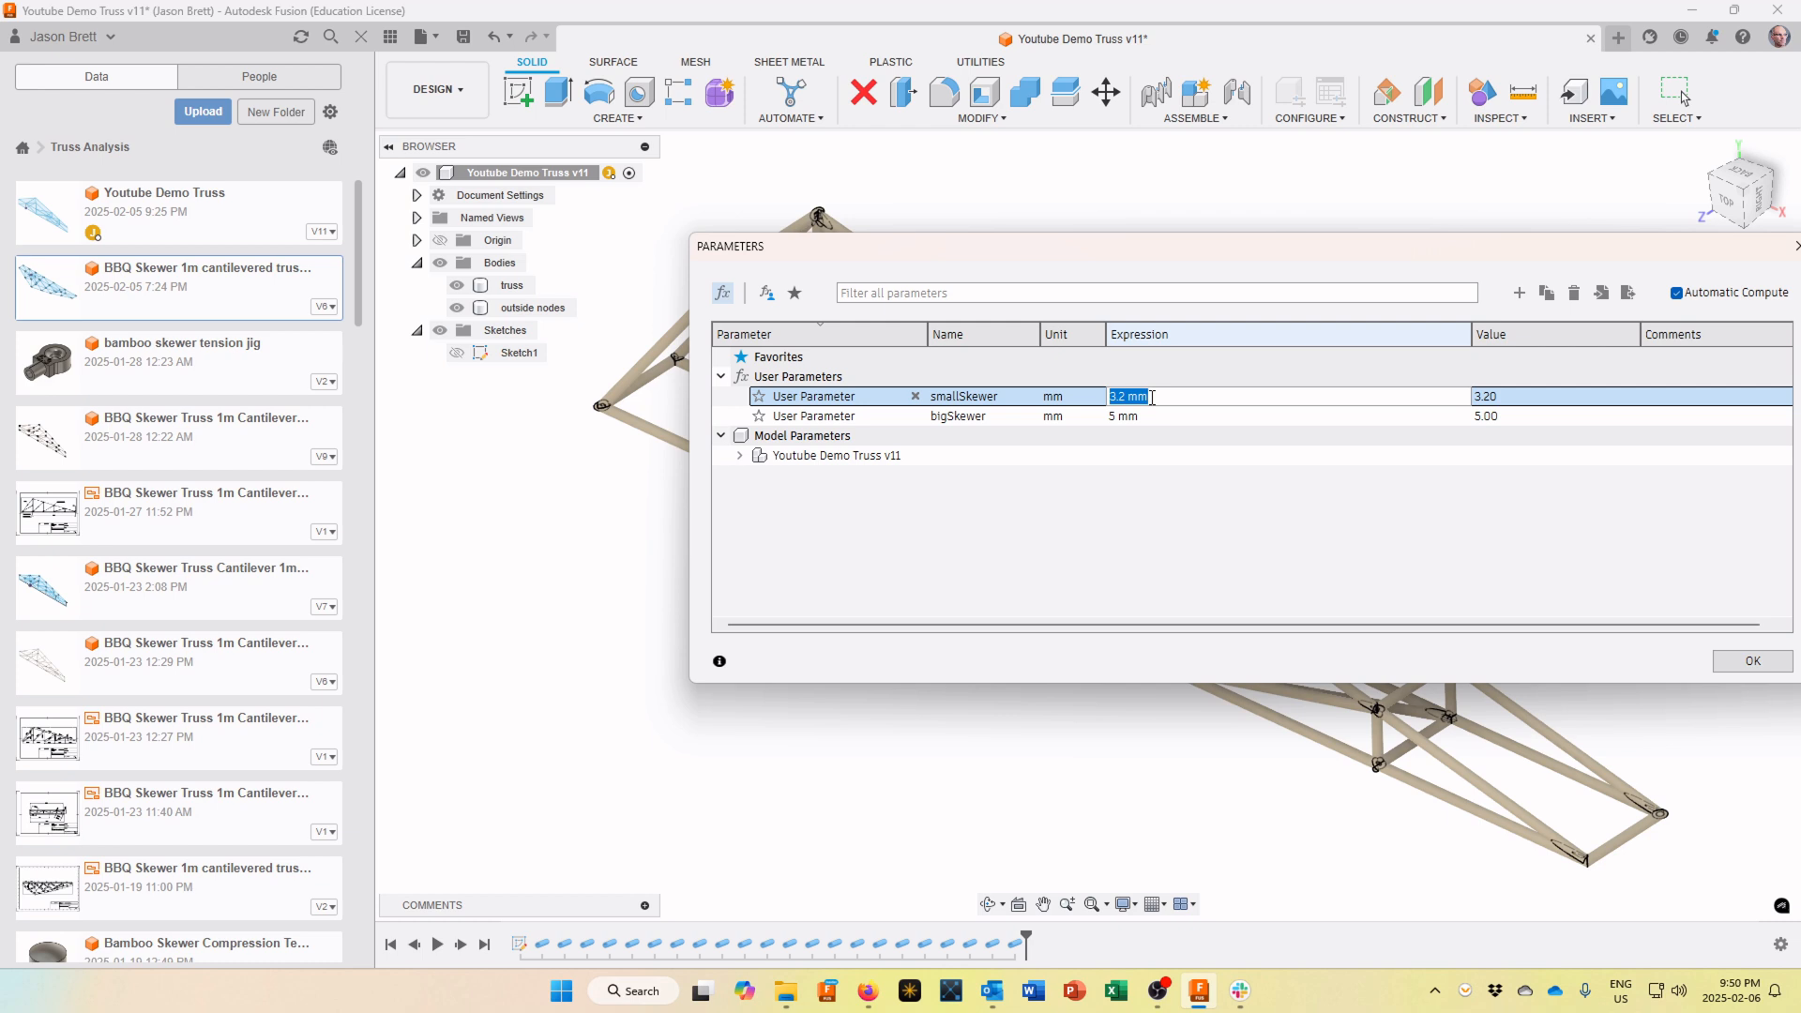
type("3.5")
left_click(1134, 419)
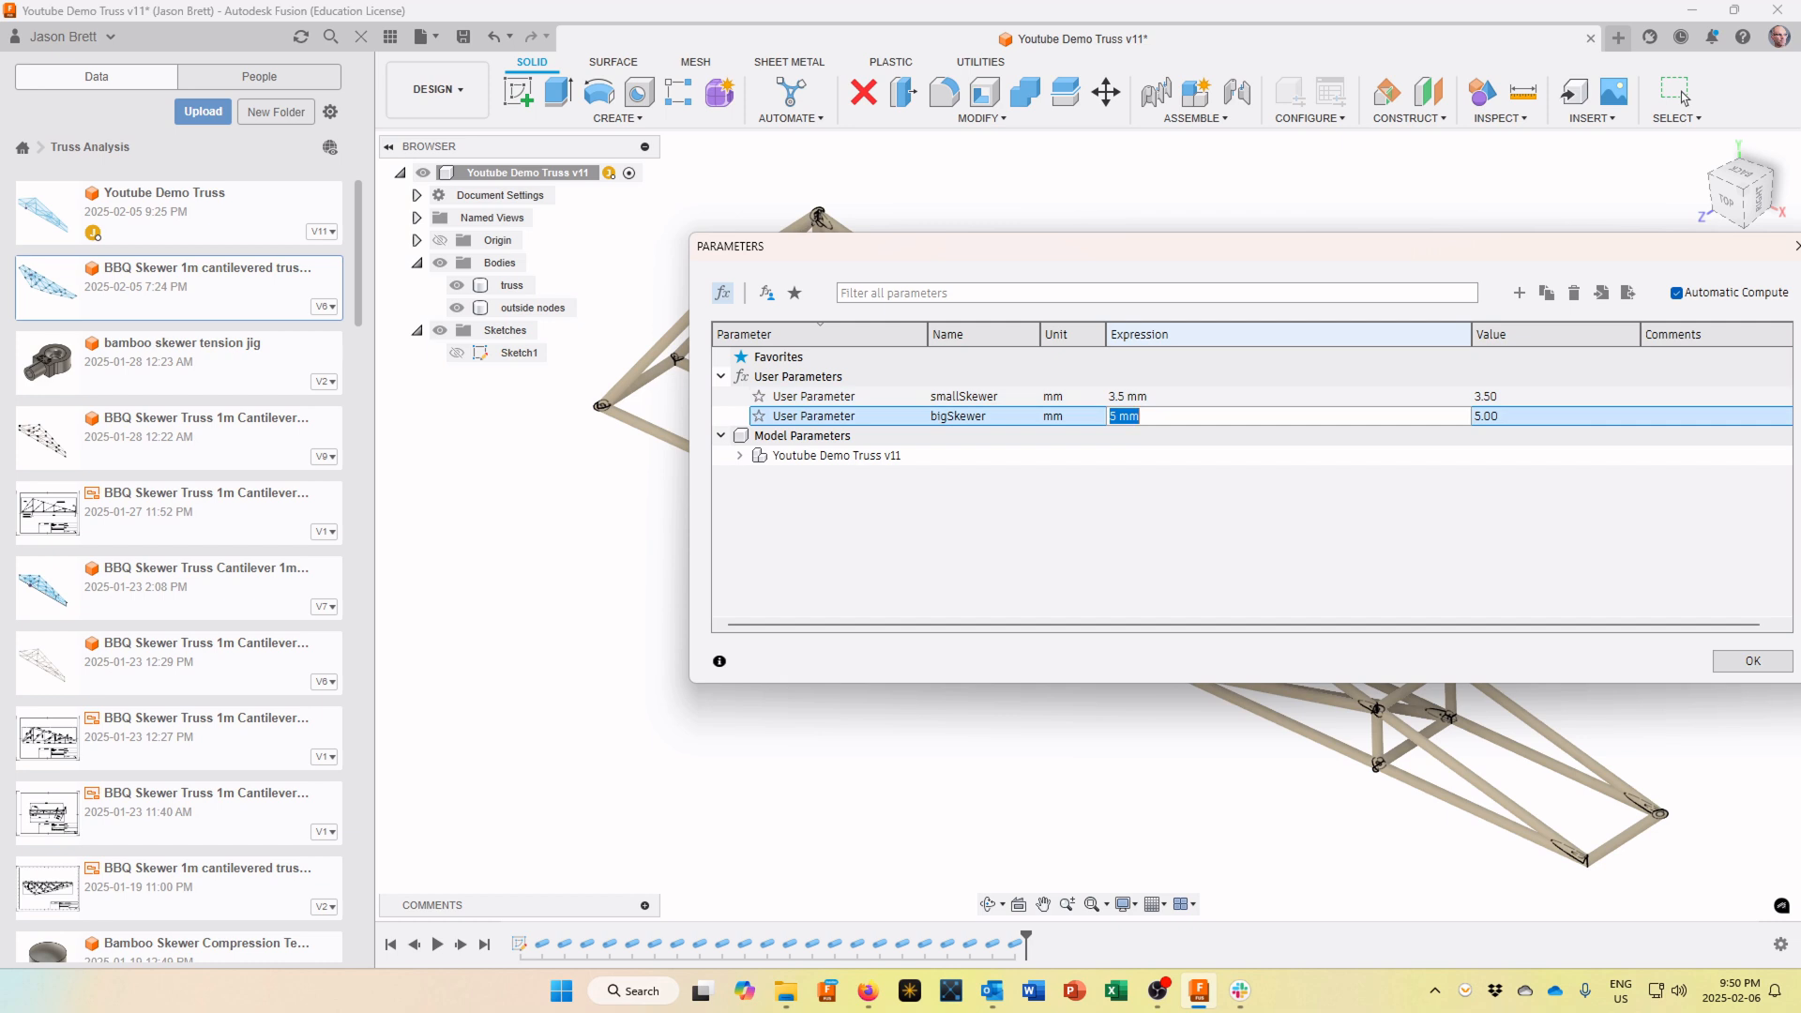
type("5.5")
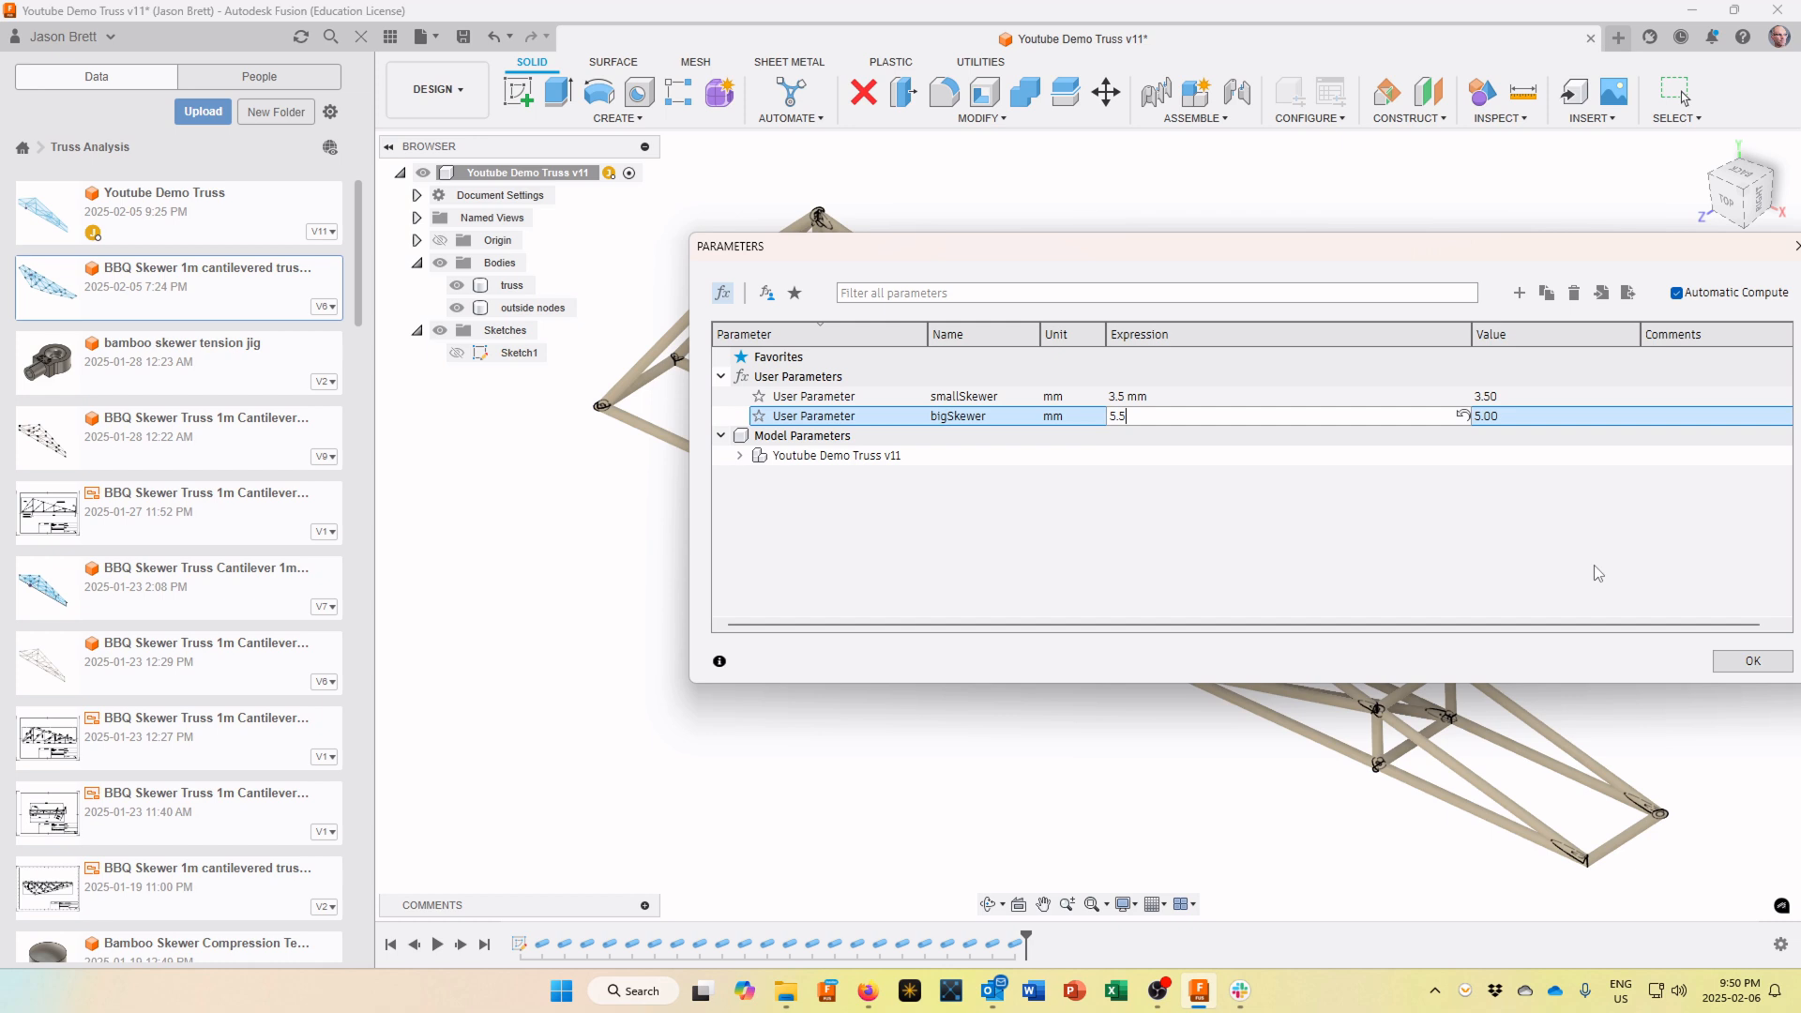
left_click(1753, 662)
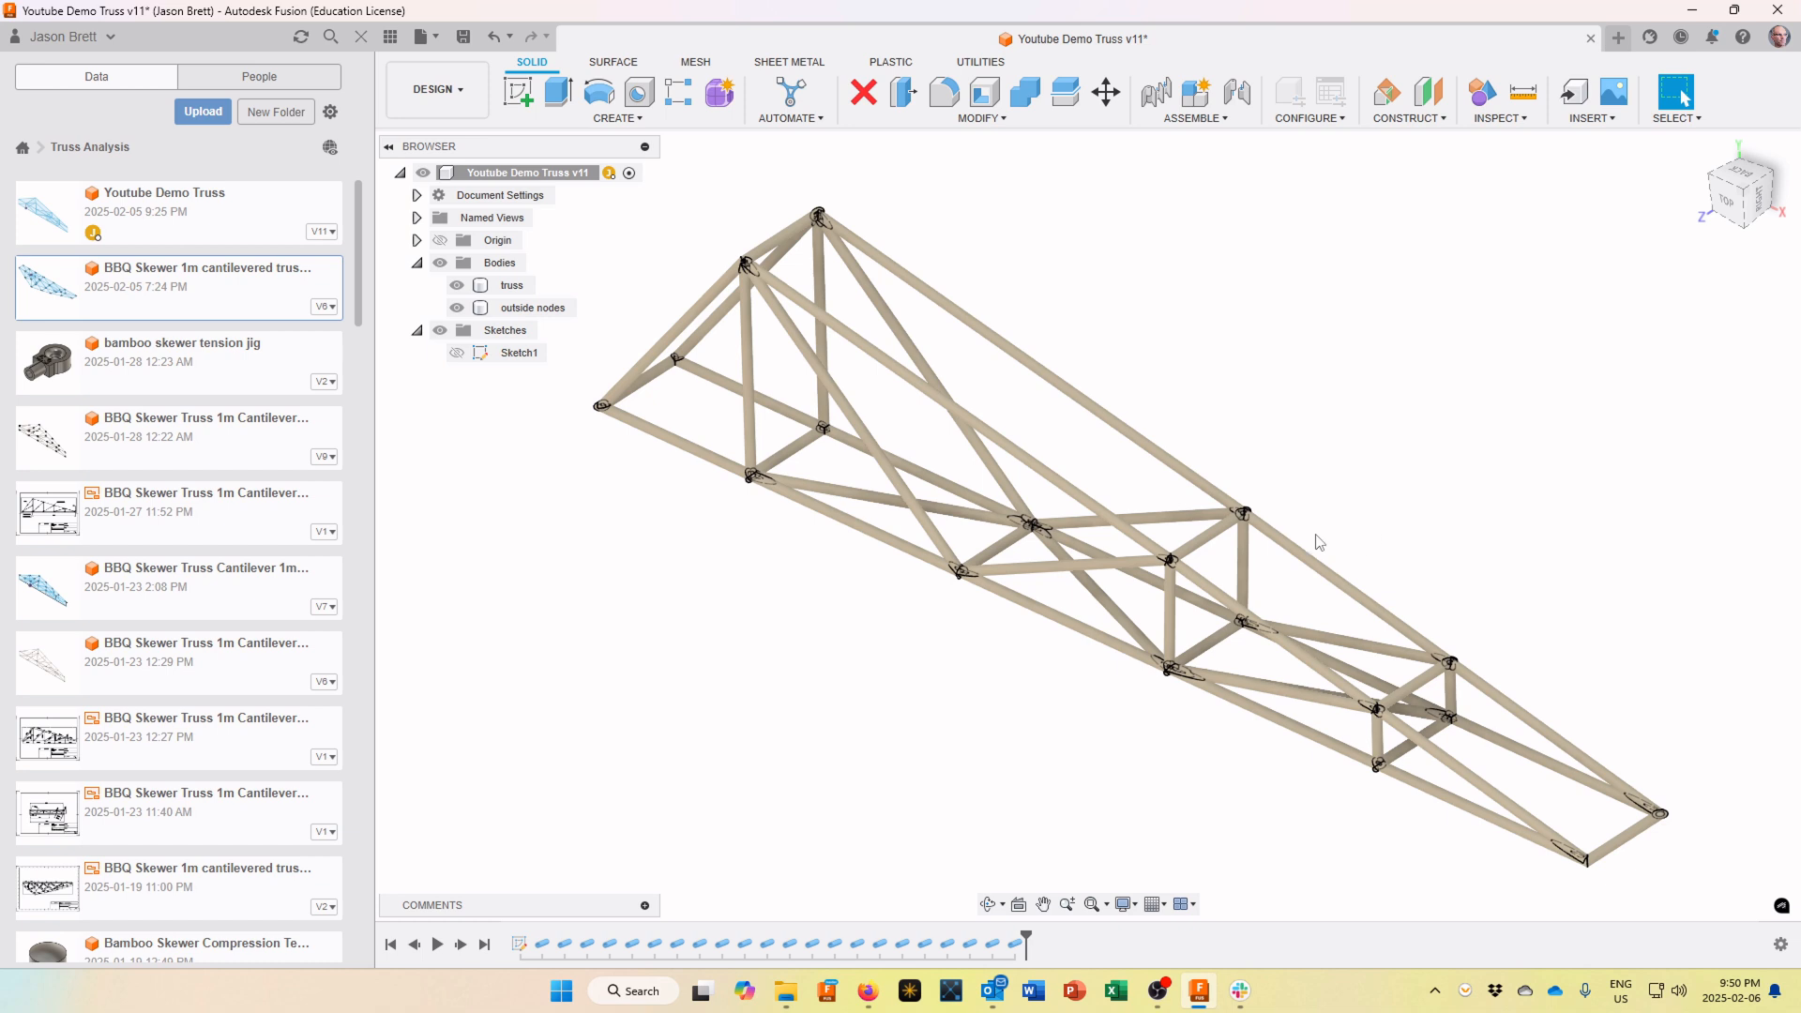
scroll(1288, 541, "up", 1)
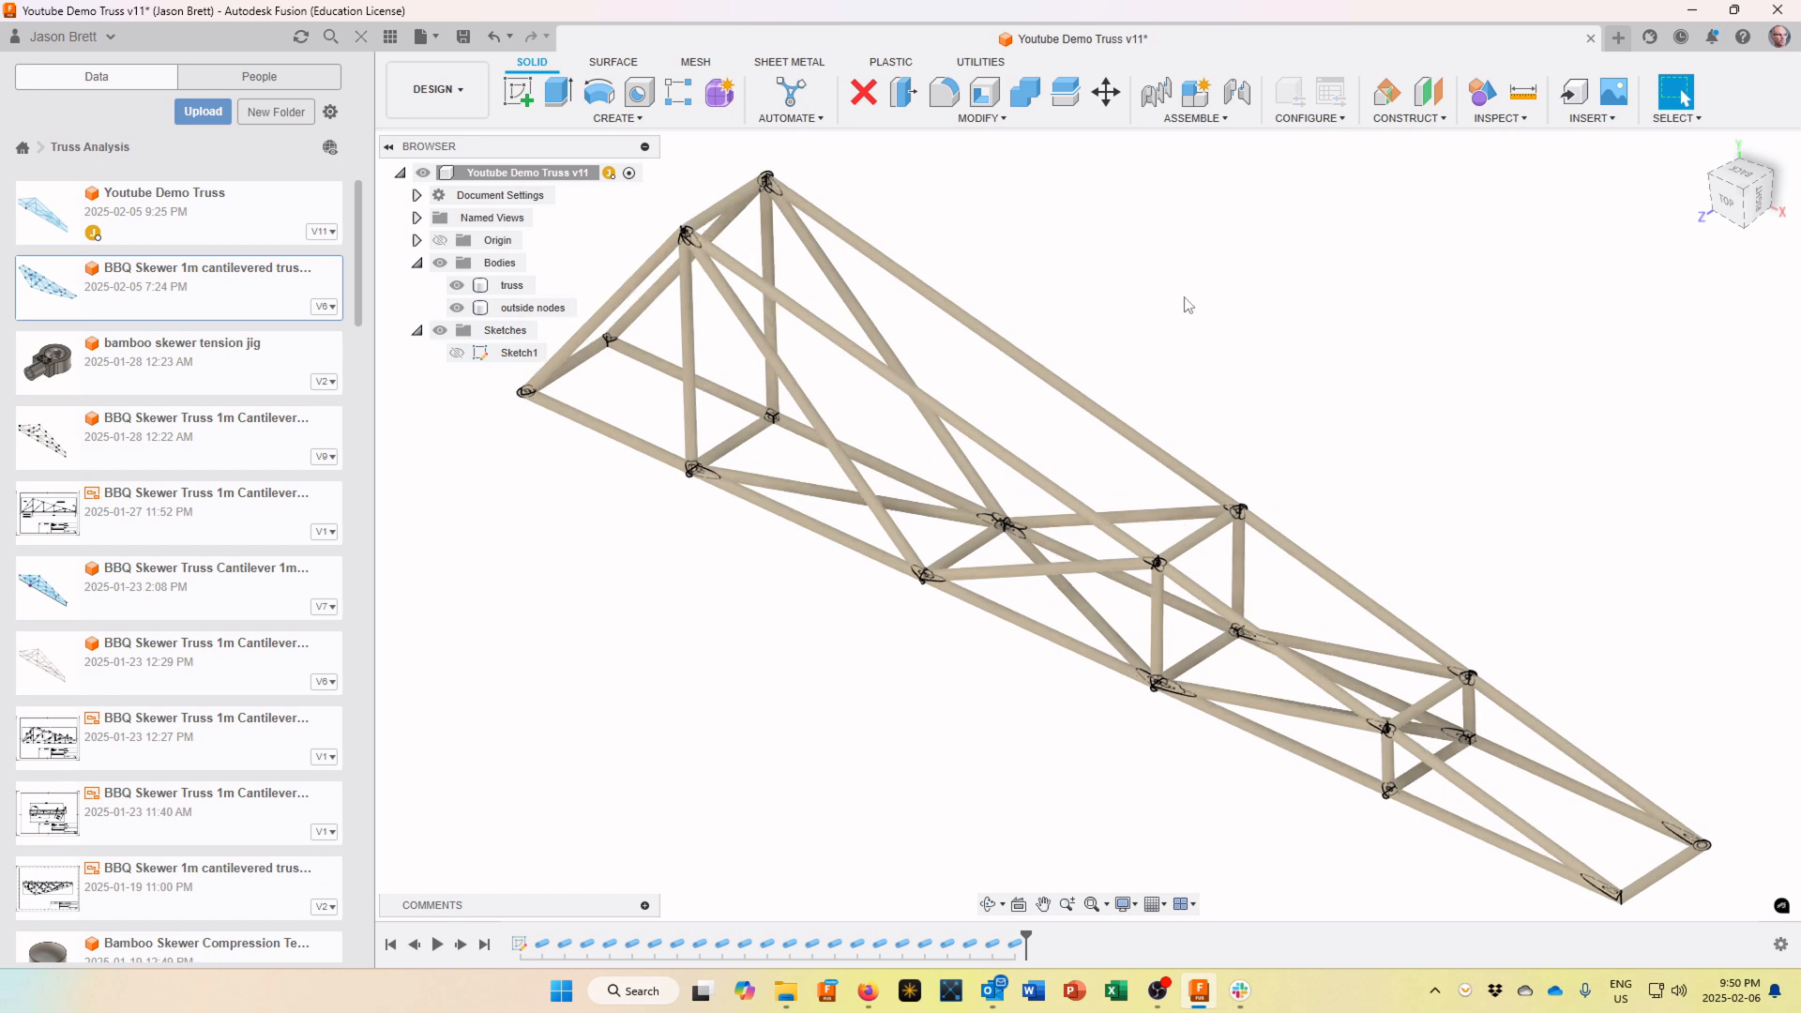
left_click(1025, 96)
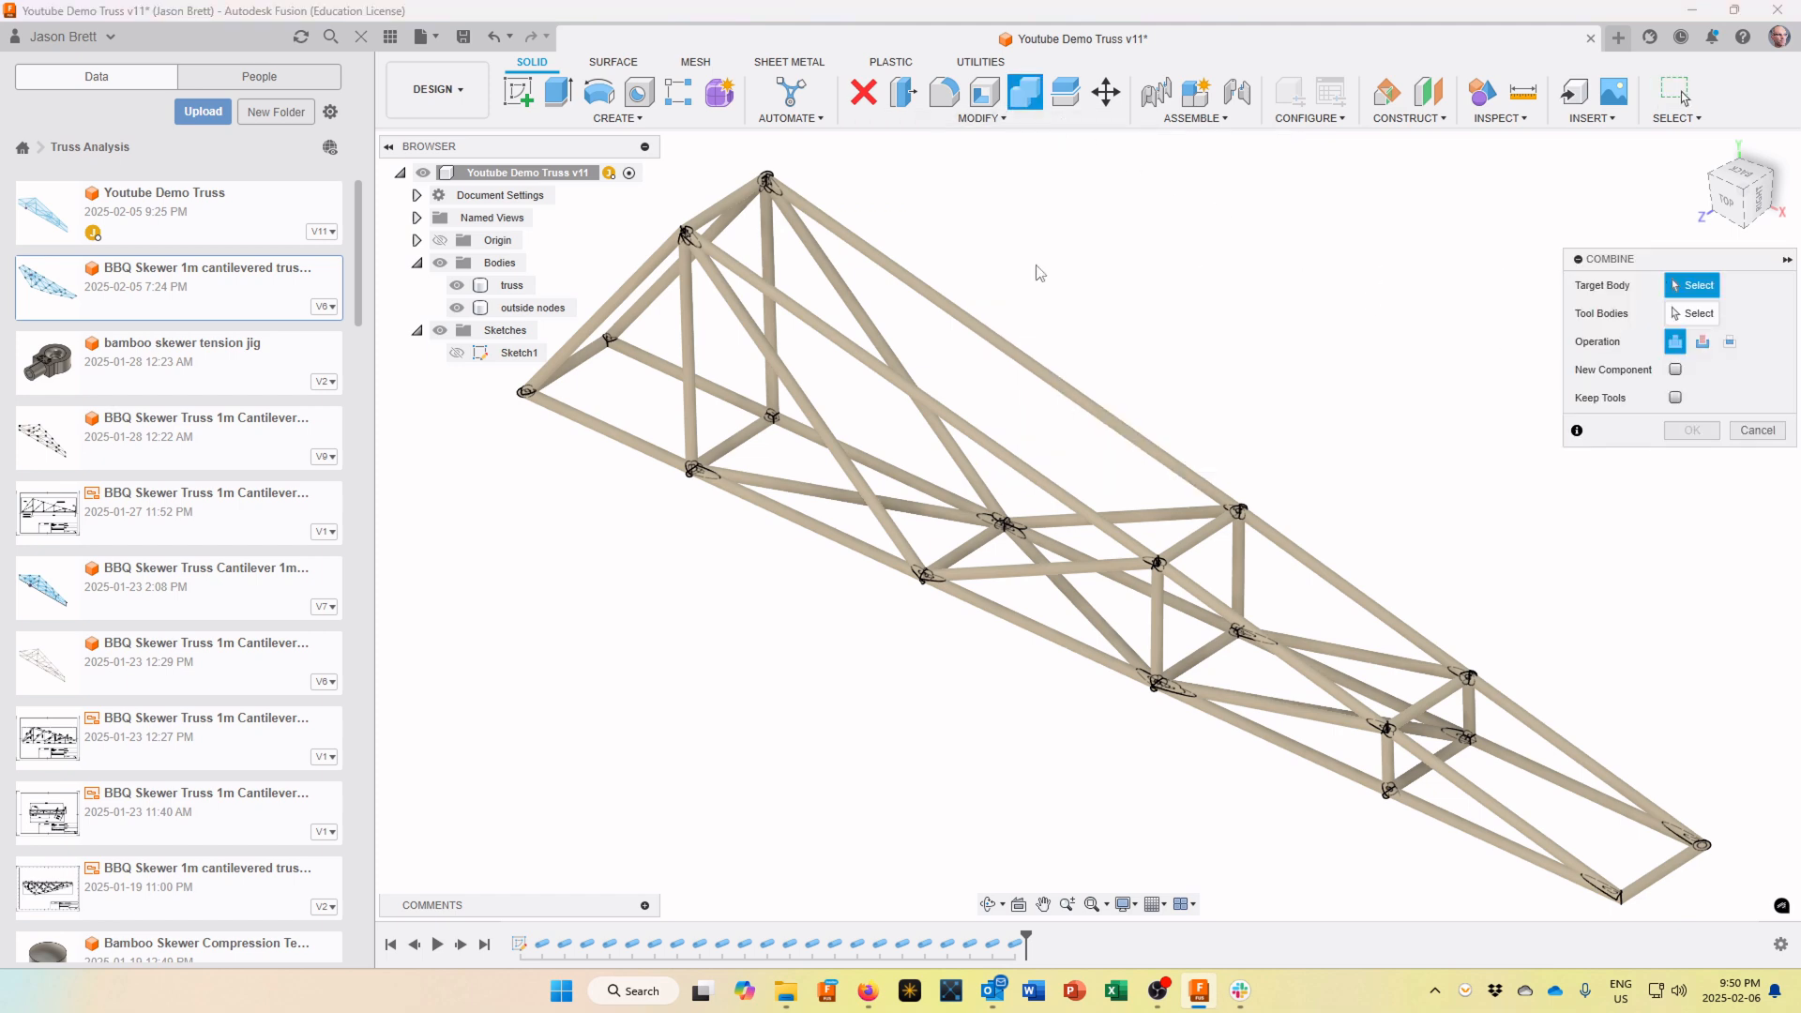
left_click(561, 310)
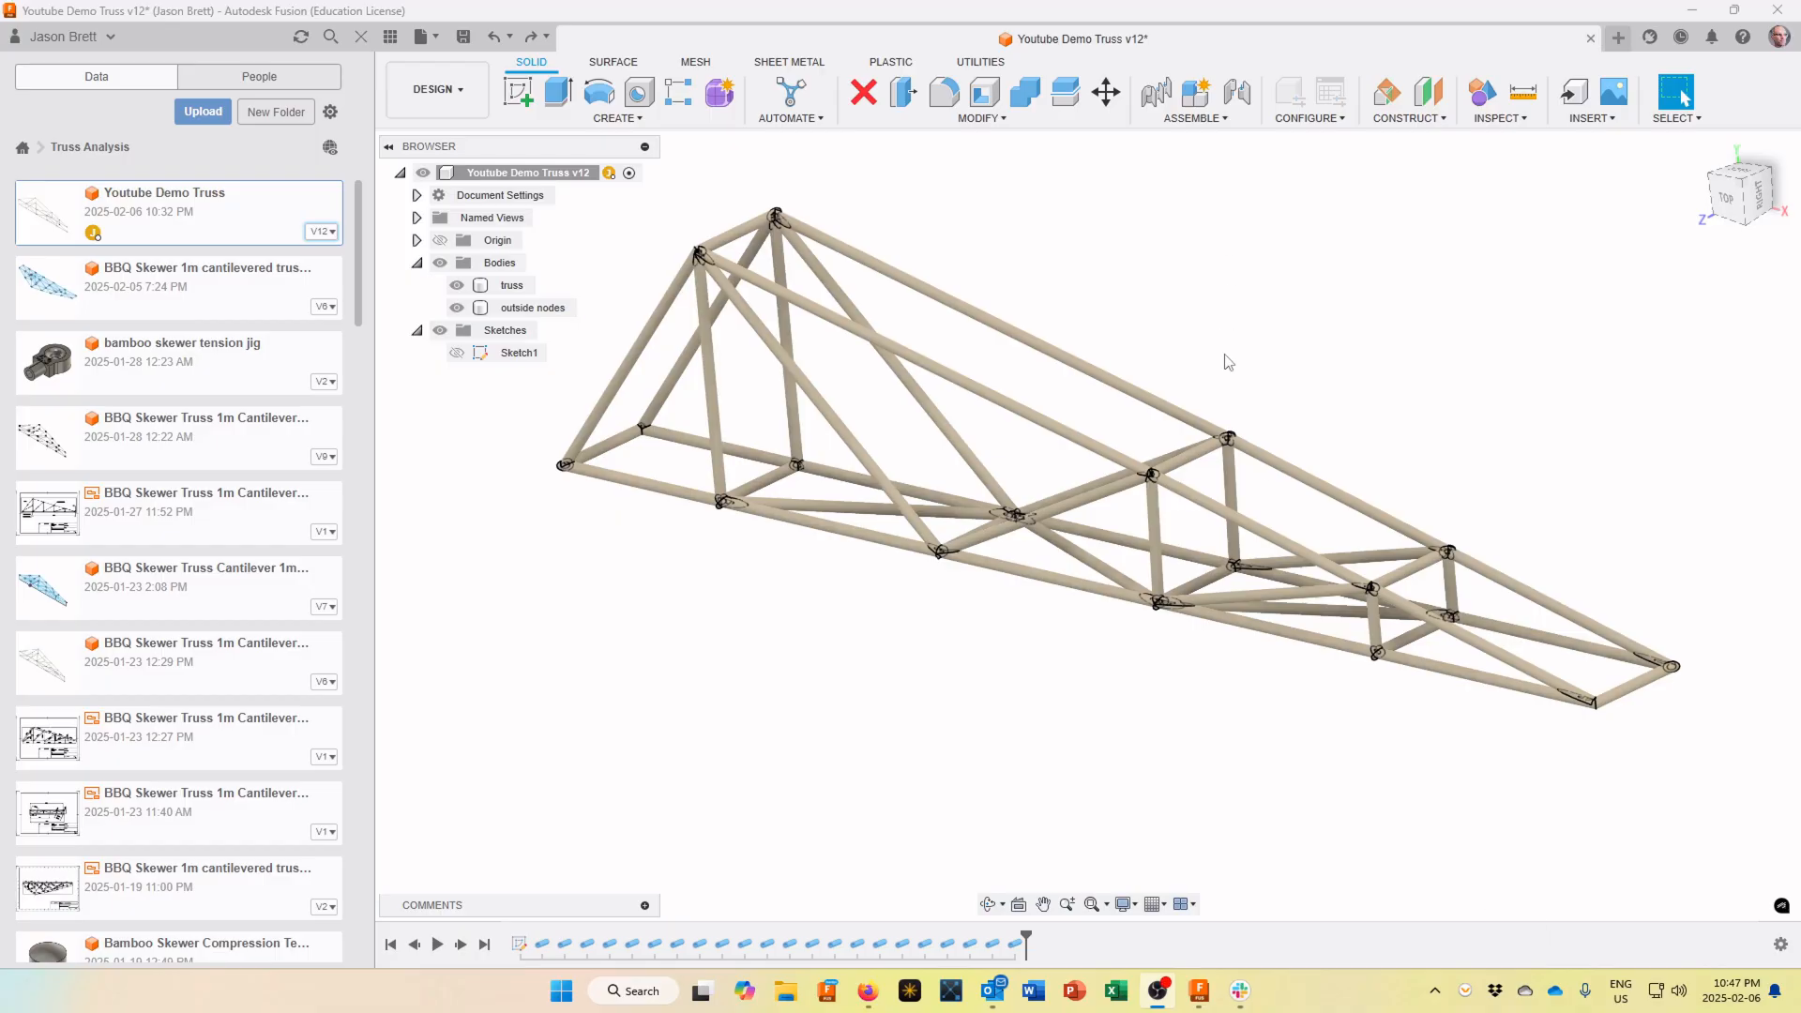
Highlight the truss body and the outside nodes body in turn to compare how they overlap
left_click(1208, 319)
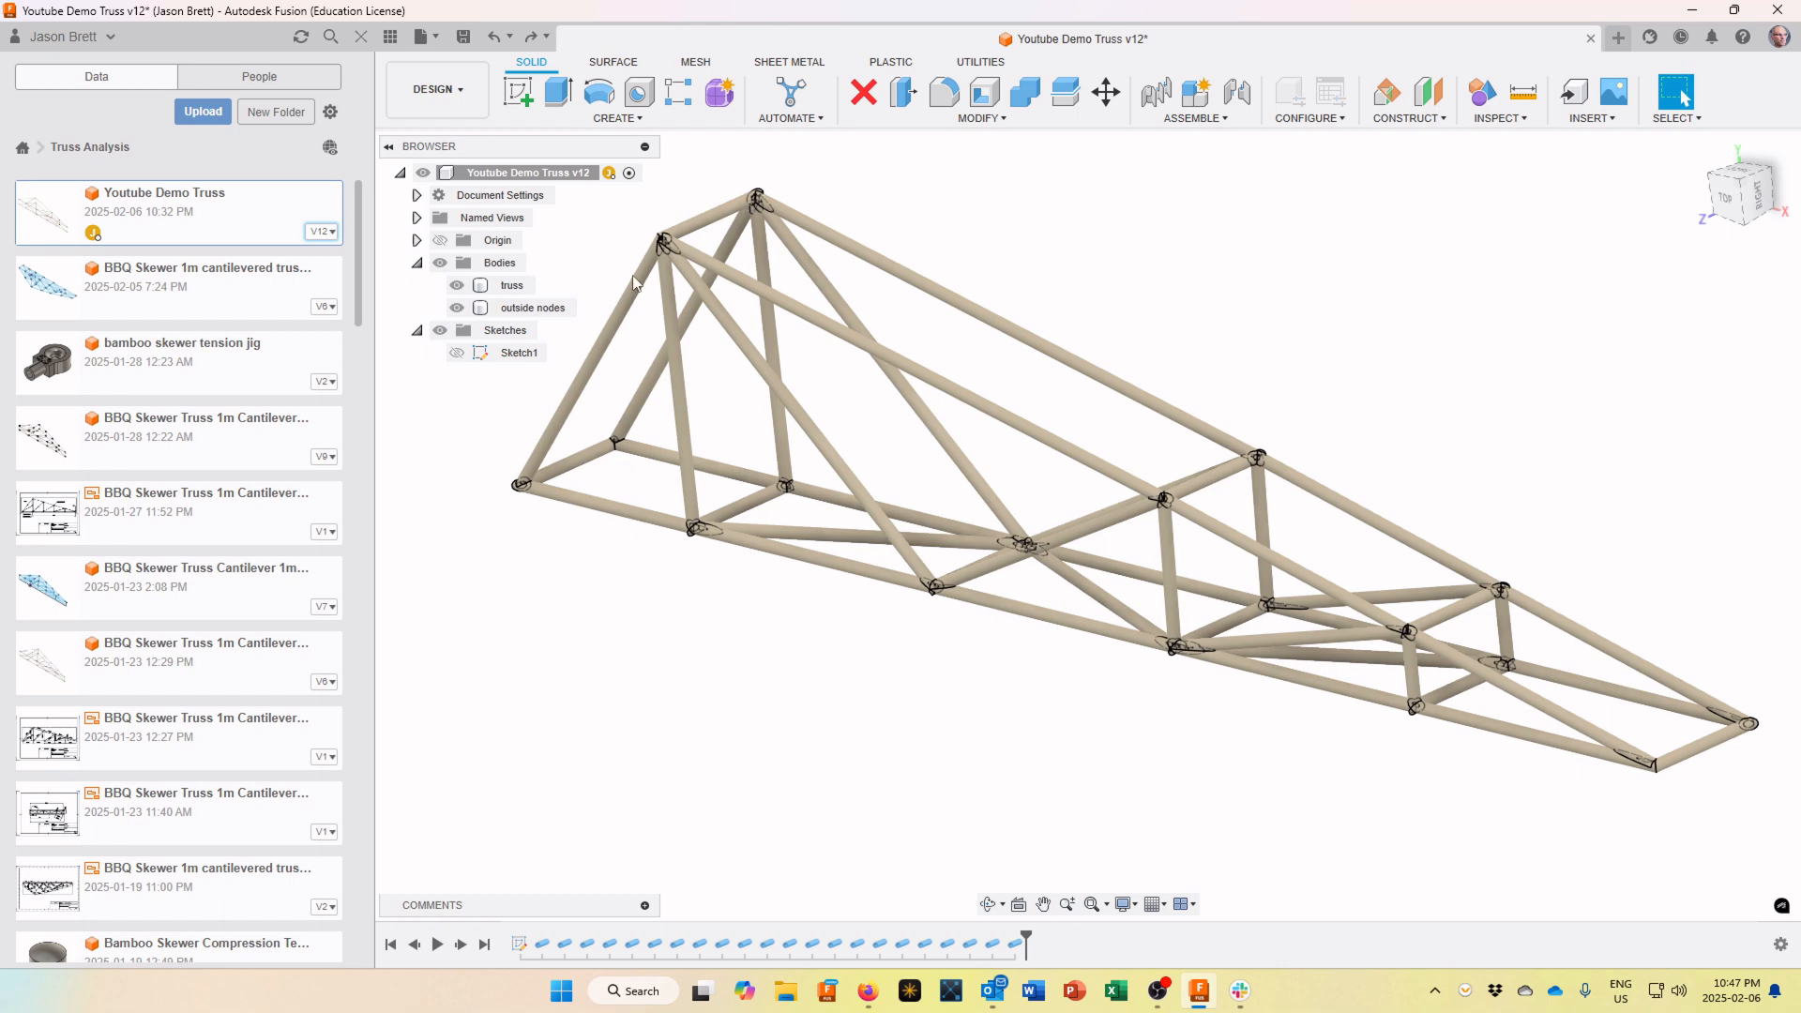
left_click(510, 294)
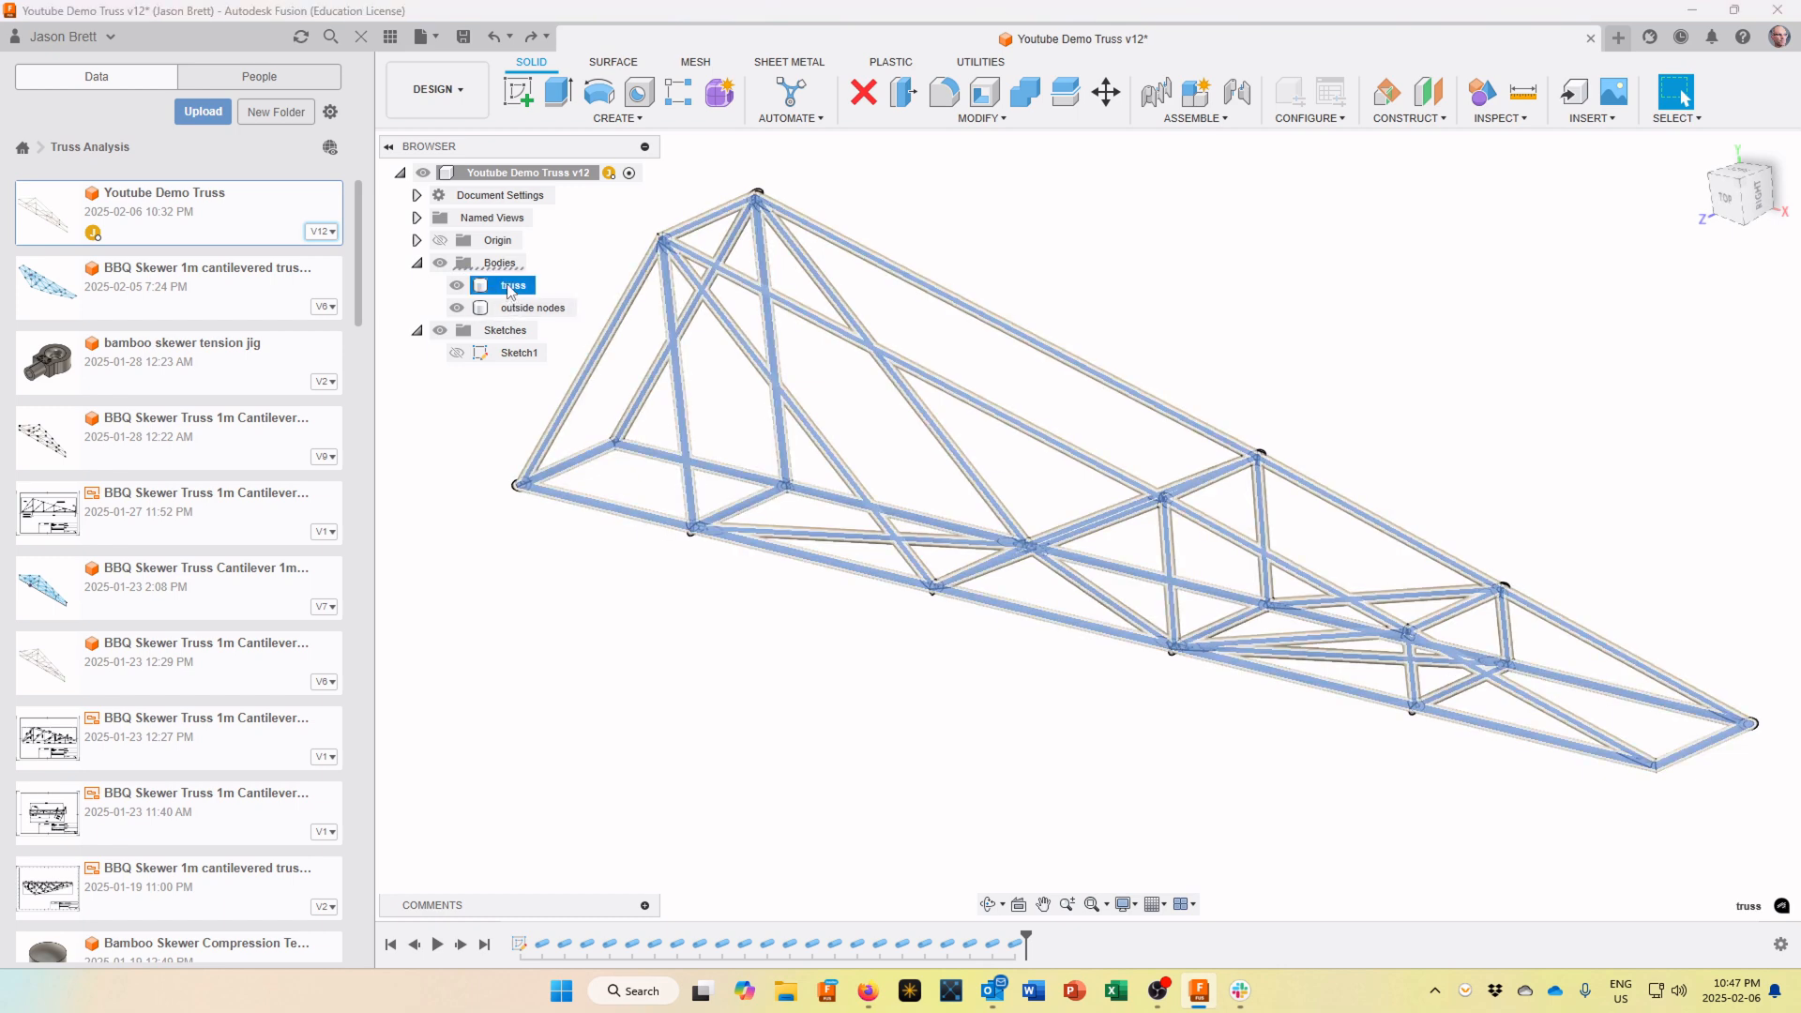
left_click(531, 308)
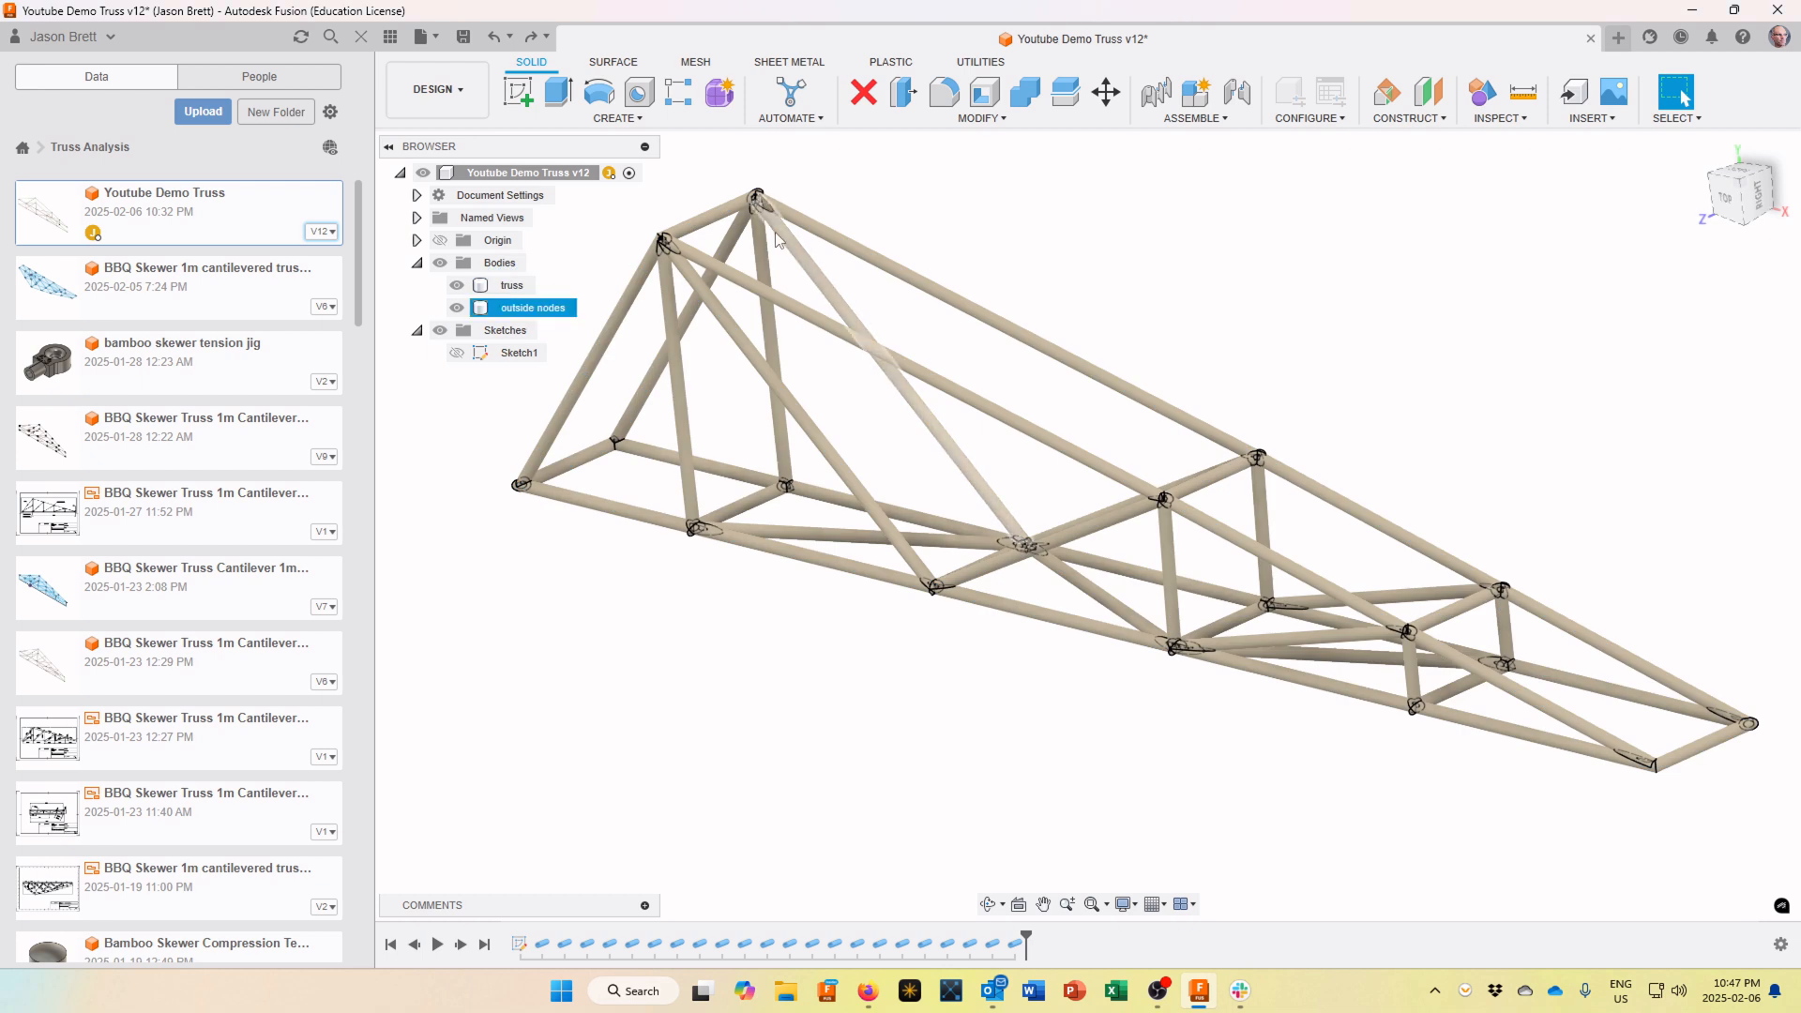
left_click(708, 141)
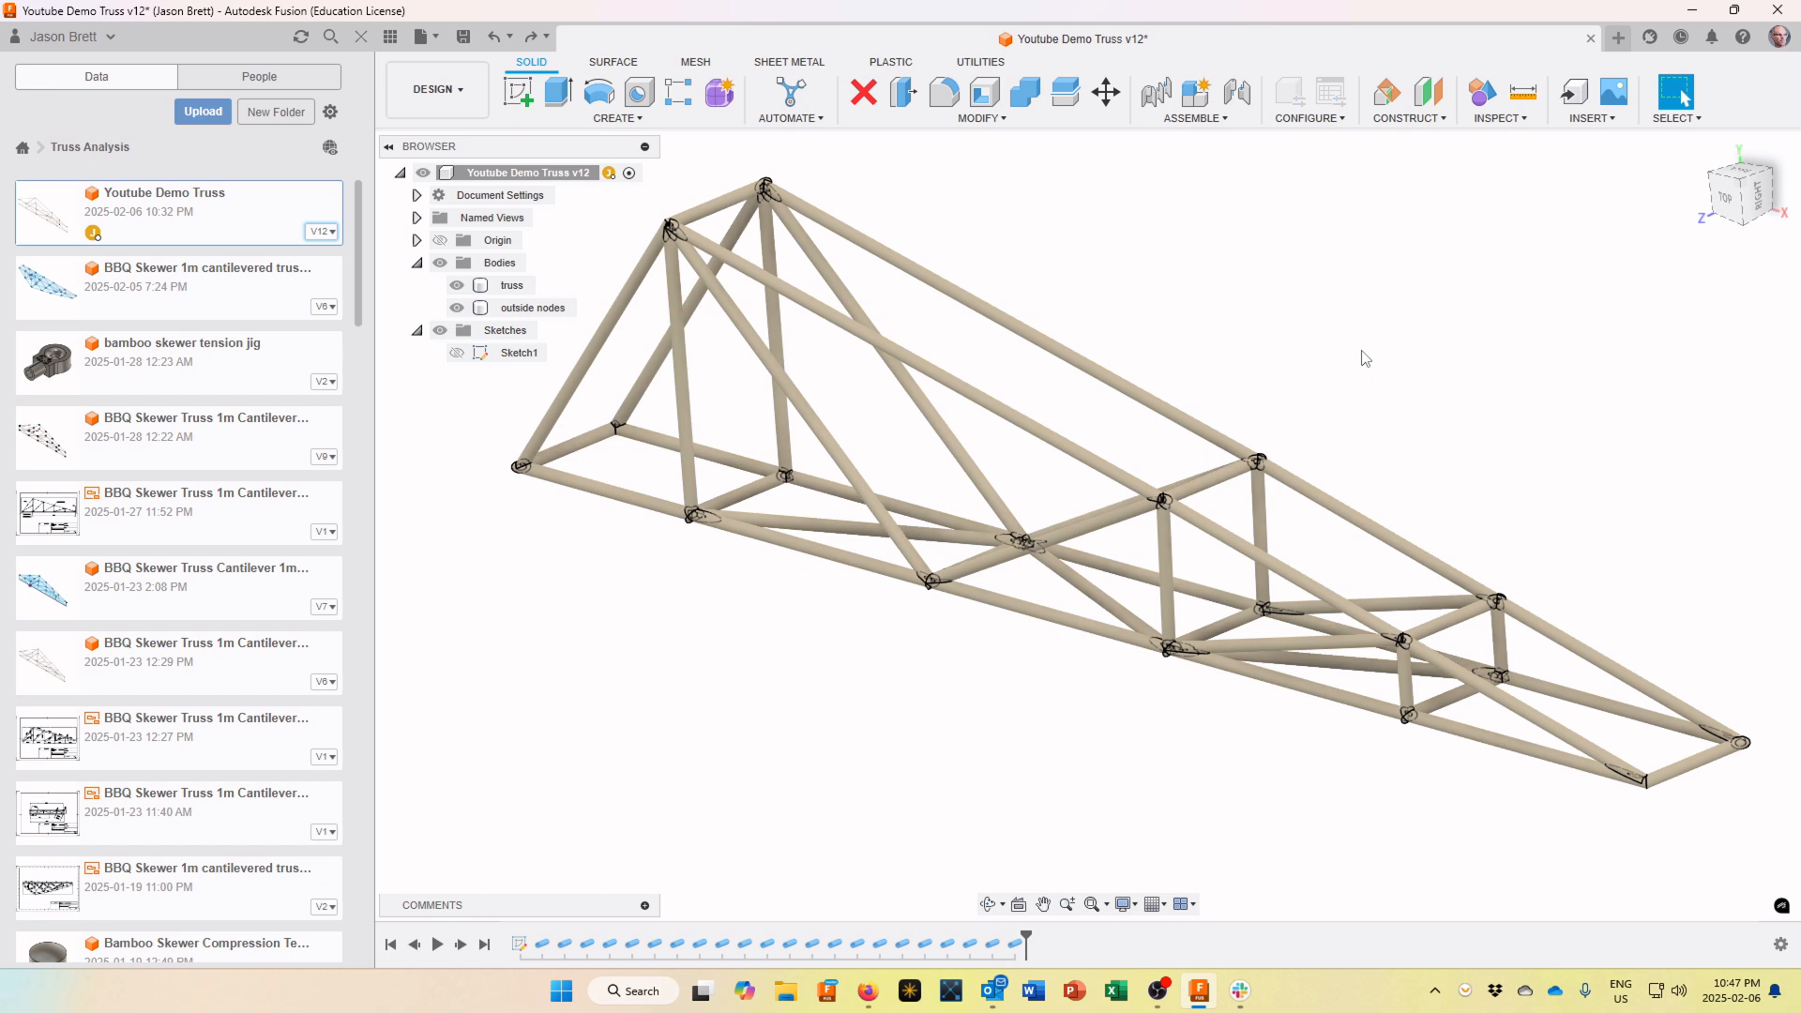
Combine the bodies with the Cut operation, using outside nodes as target and truss as tool, with Keep Tools enabled
left_click(1023, 98)
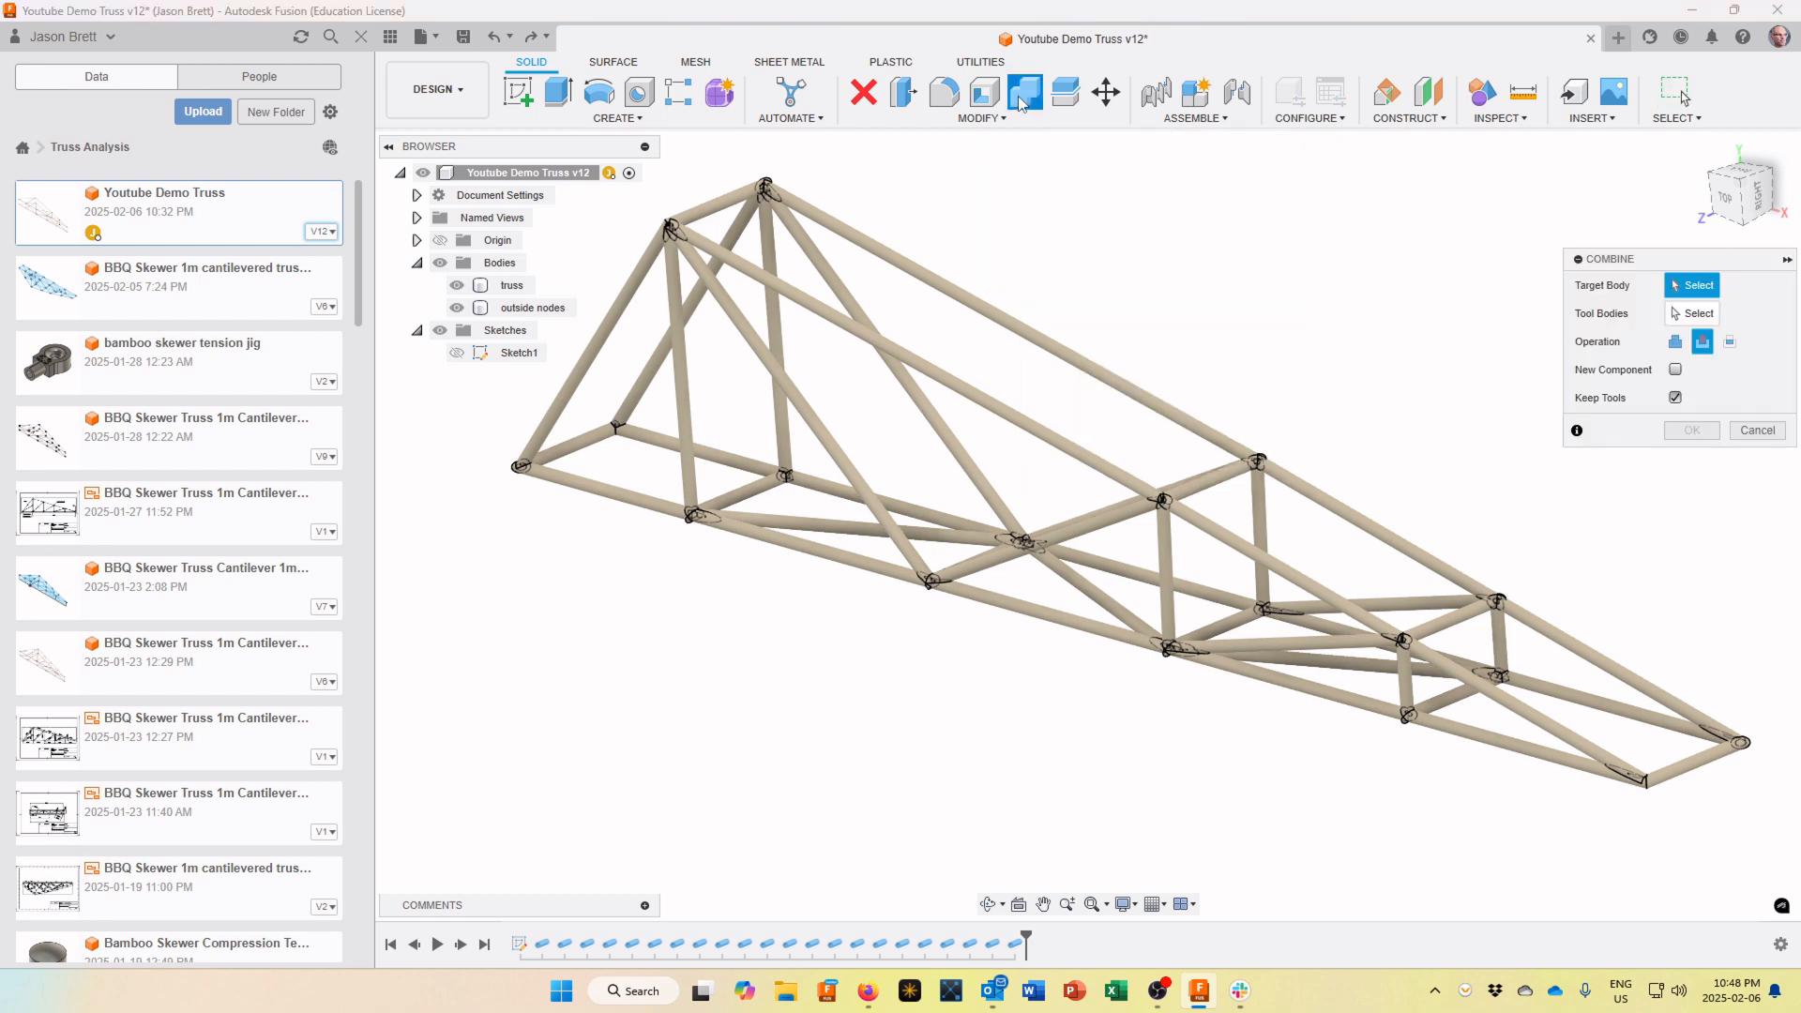
left_click(1704, 343)
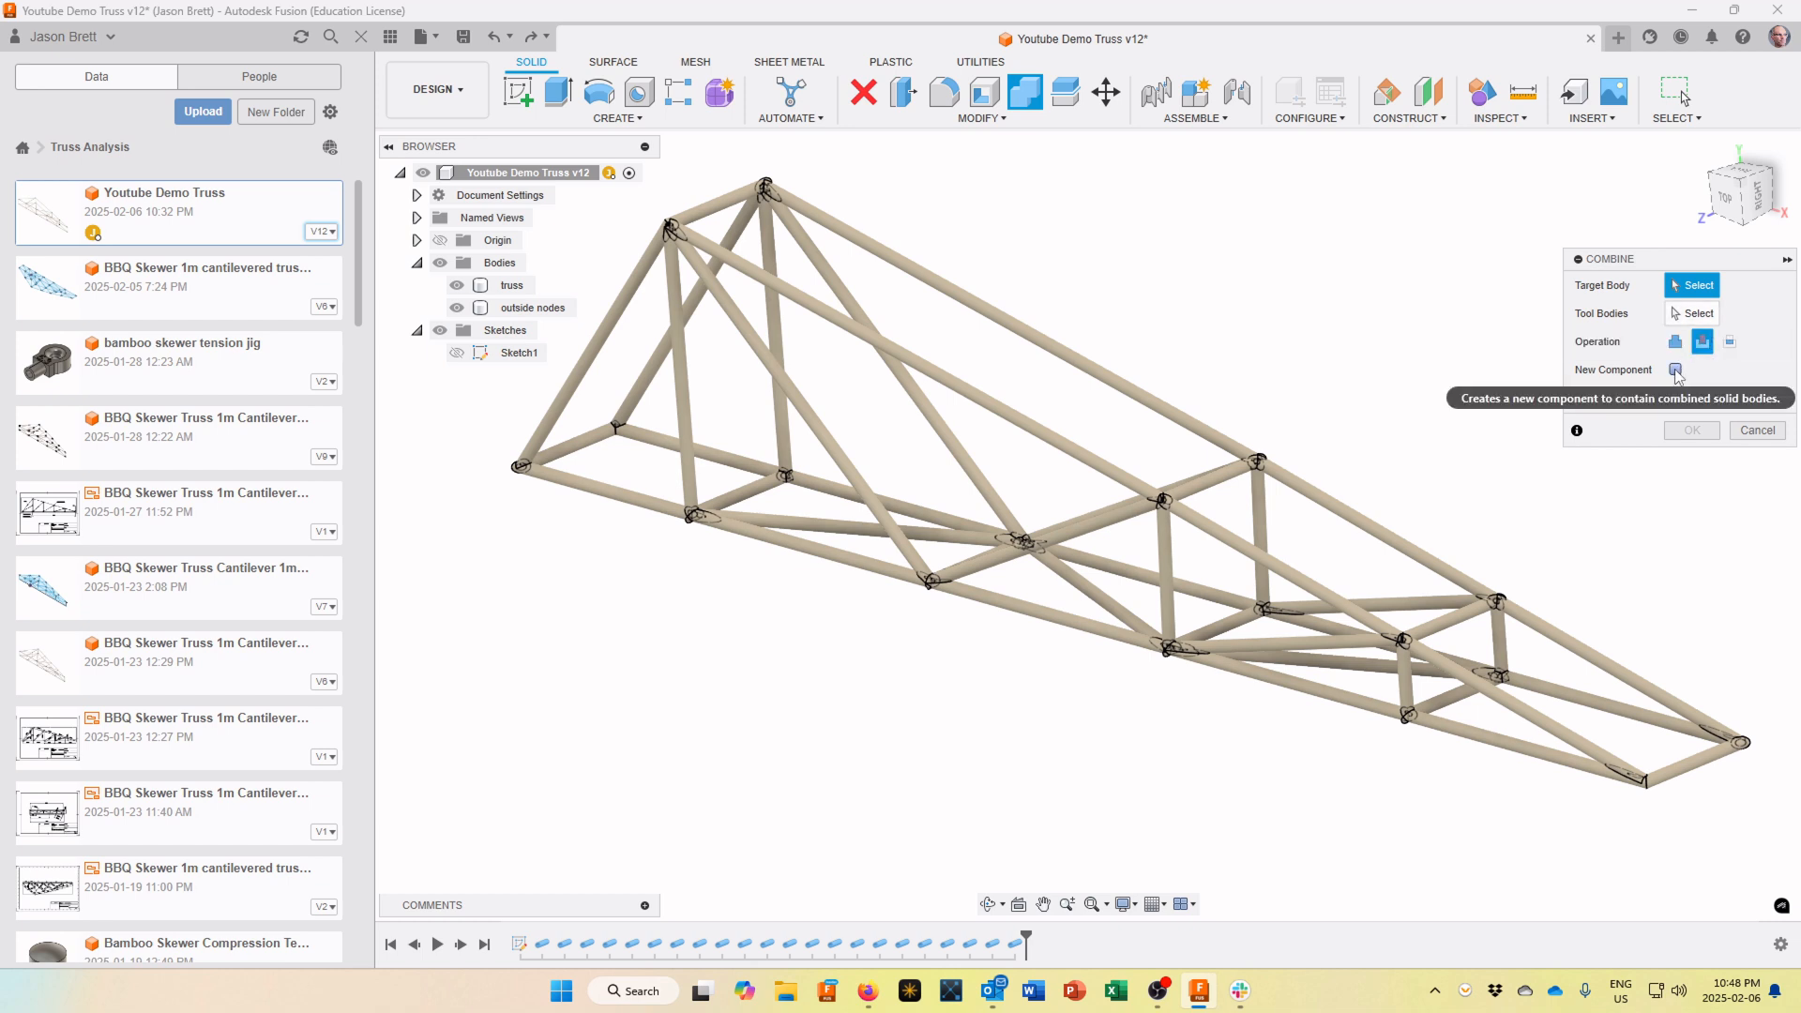
left_click(1676, 397)
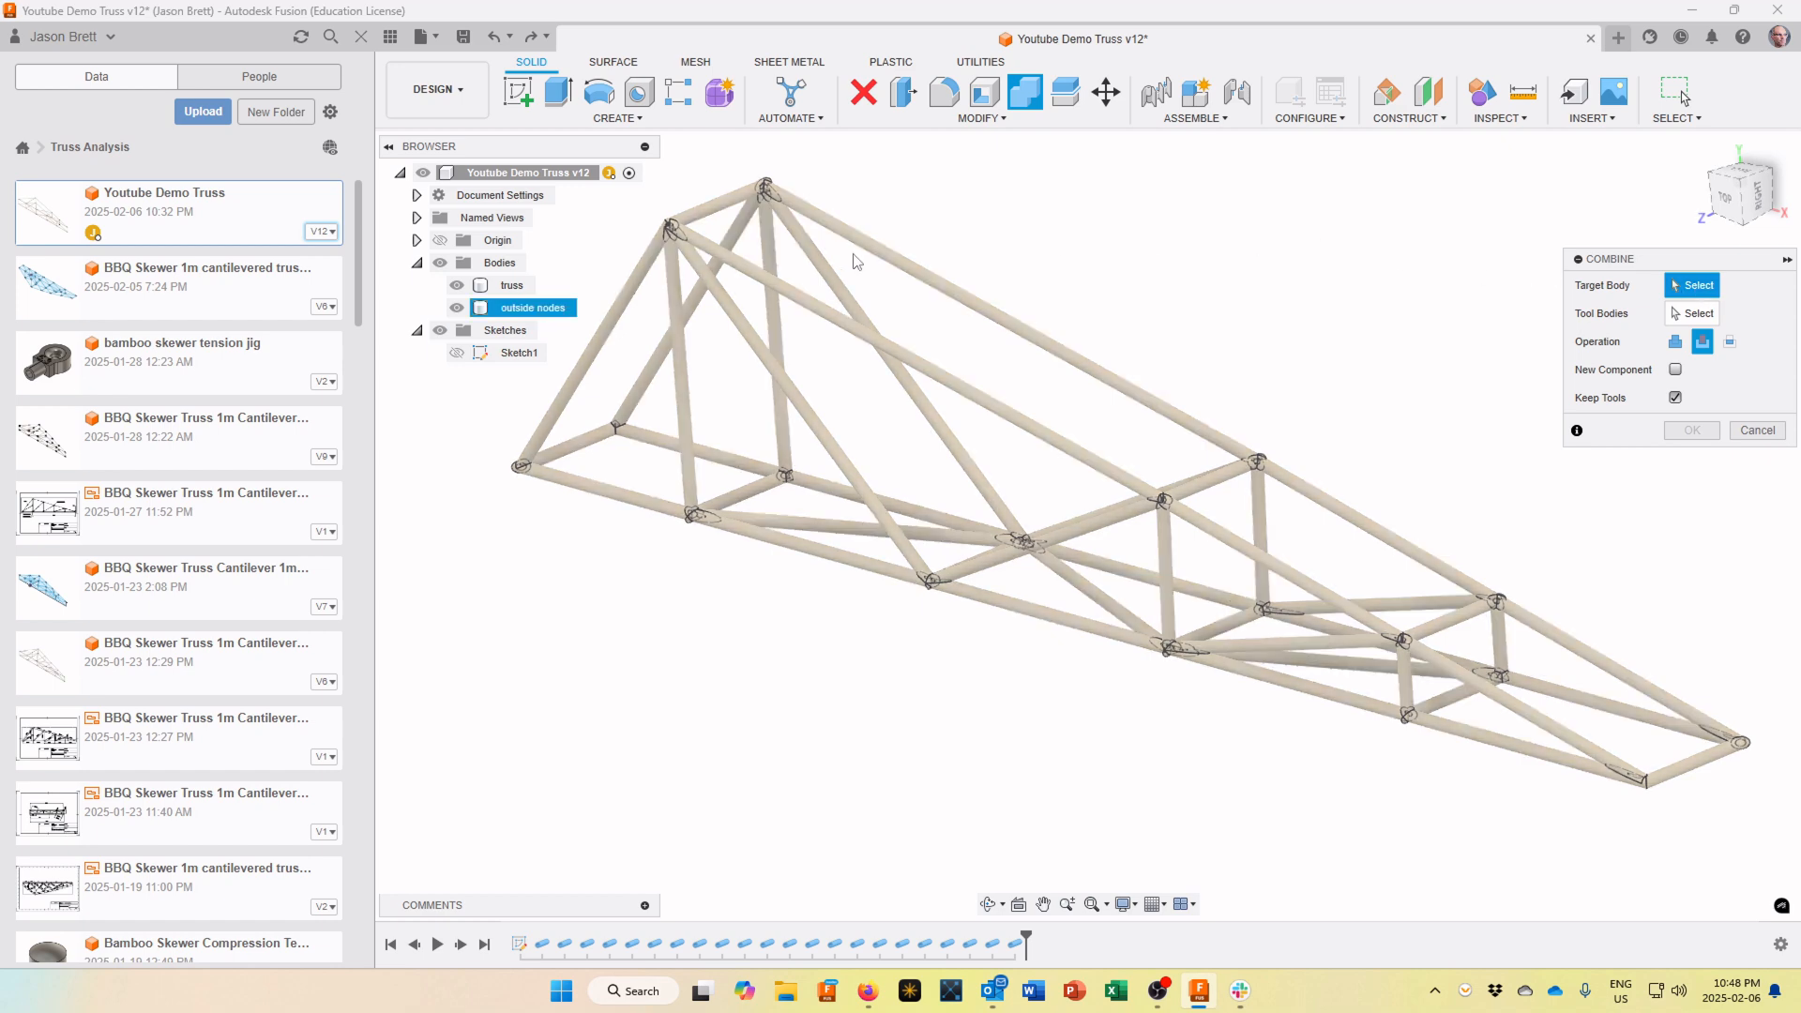
left_click(547, 309)
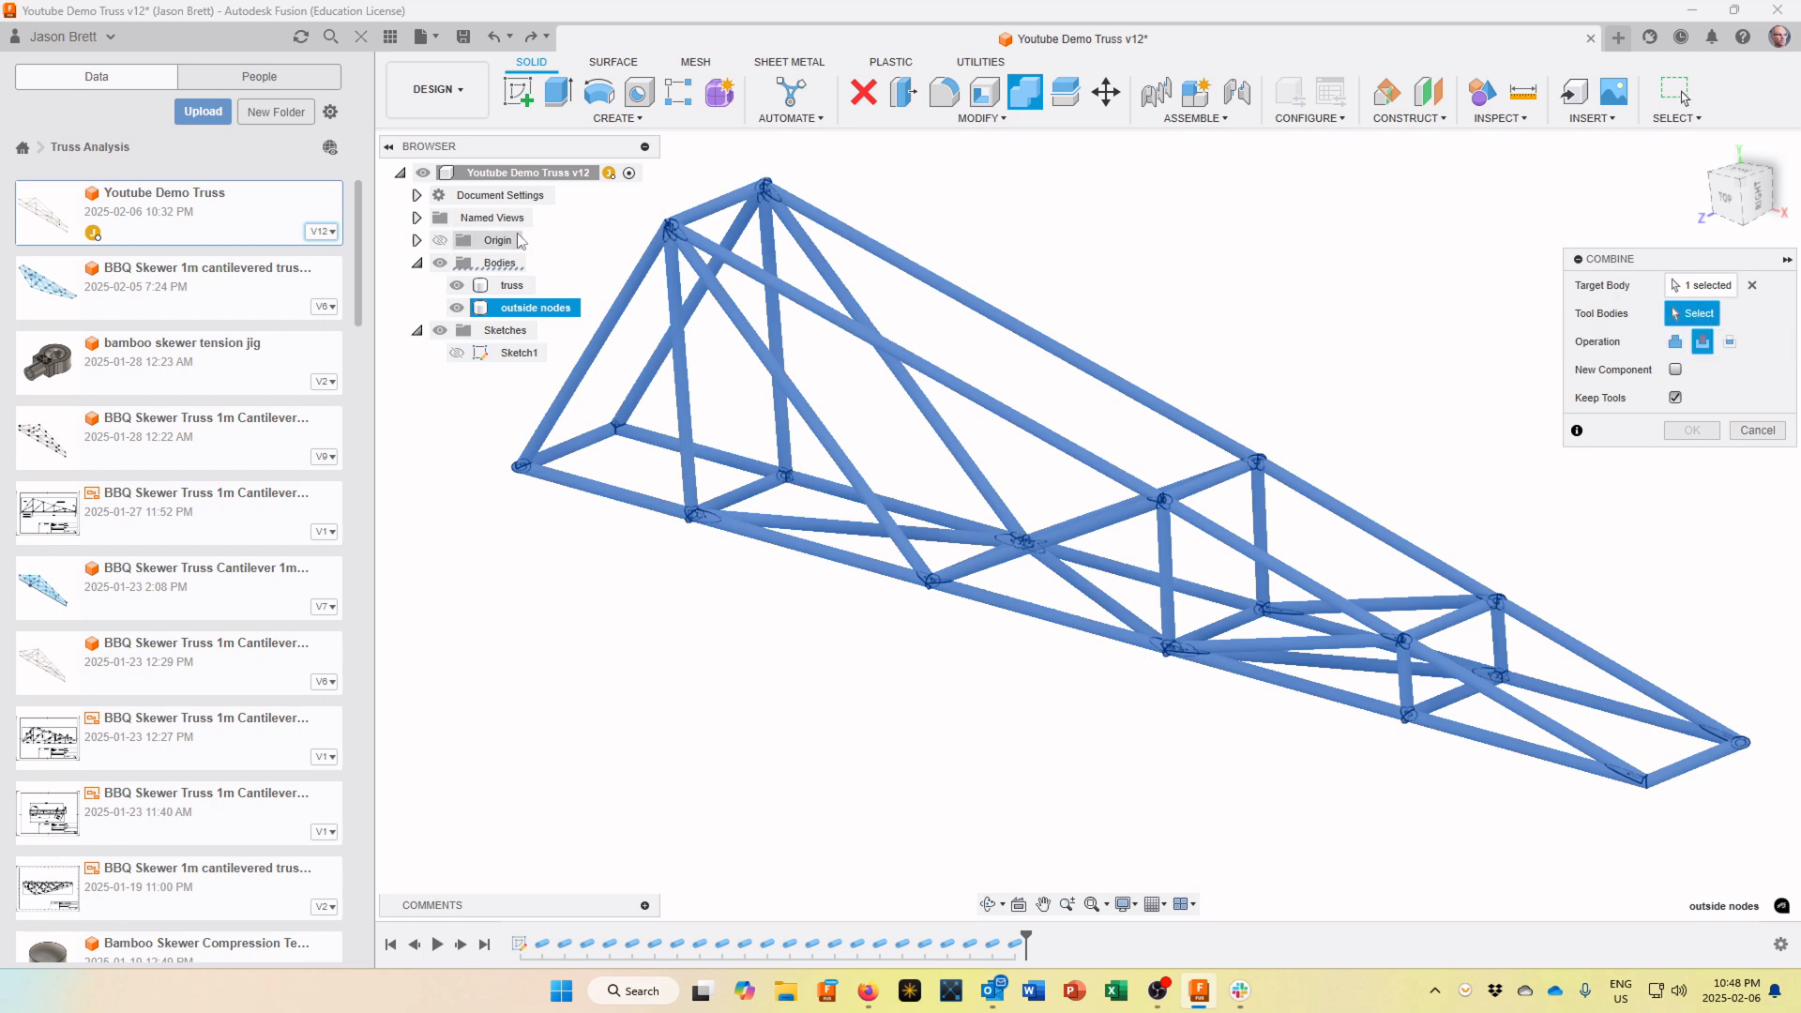
left_click(512, 287)
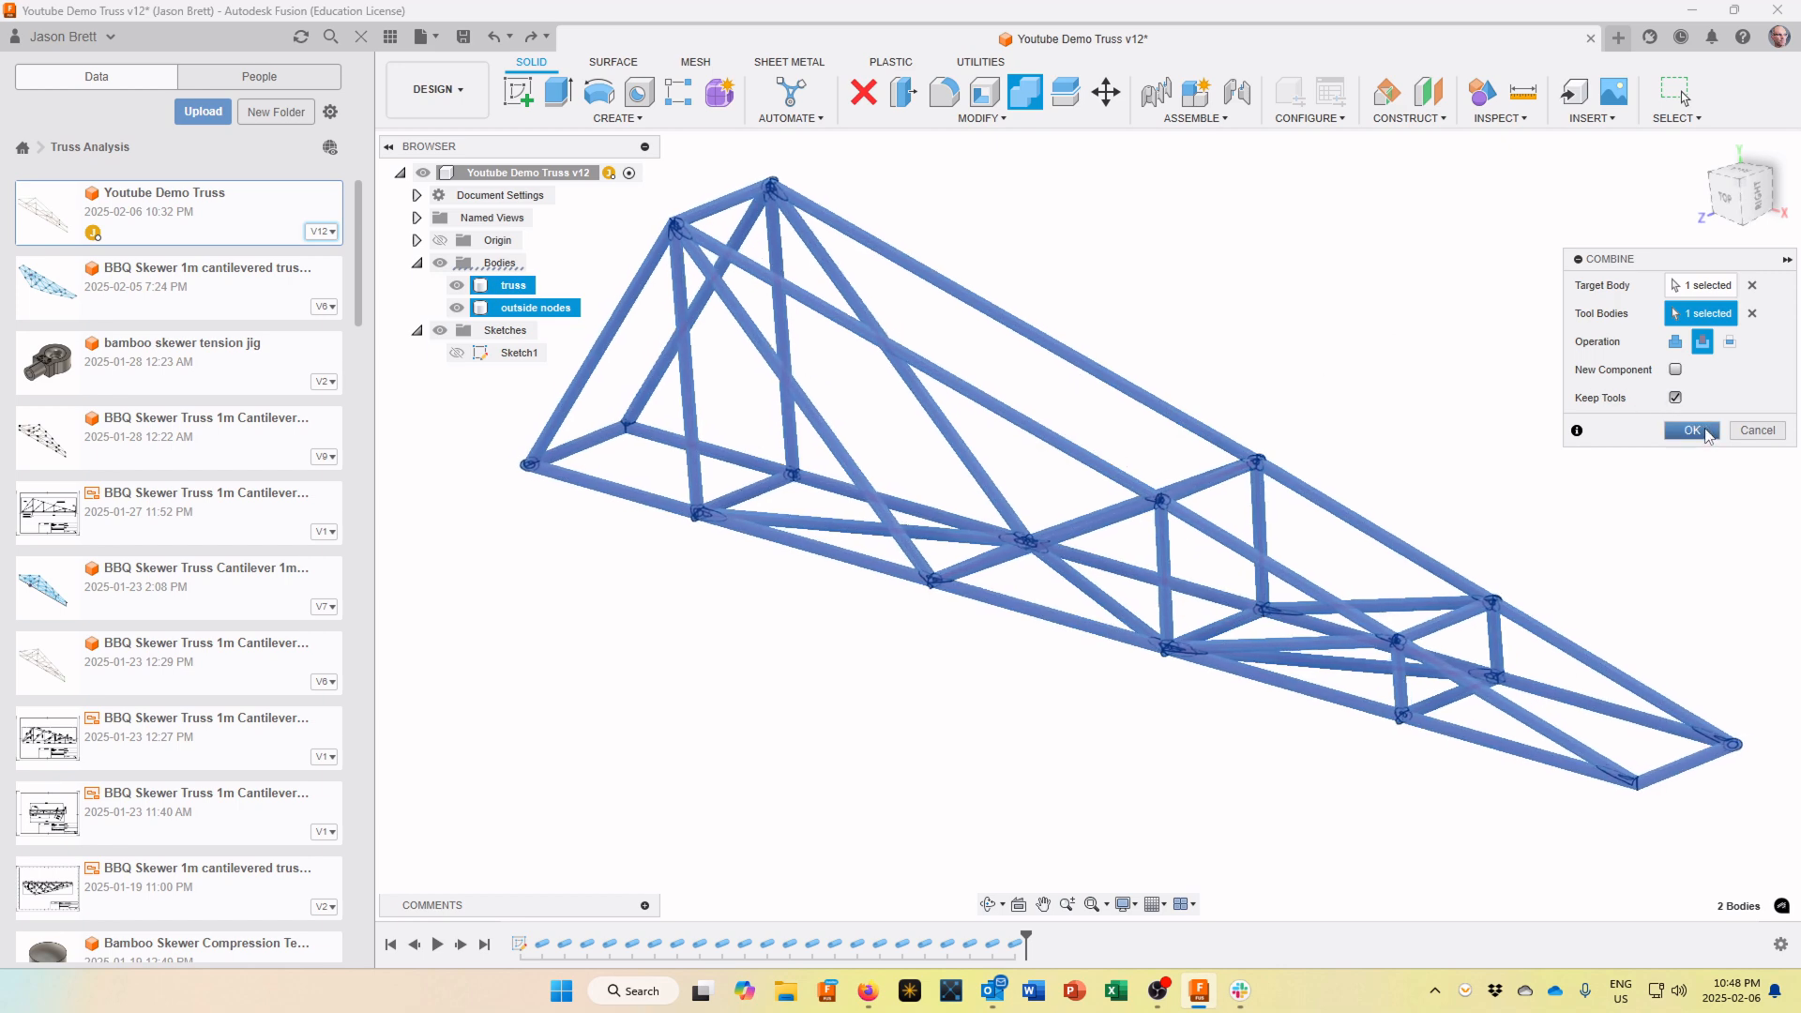
left_click(1693, 431)
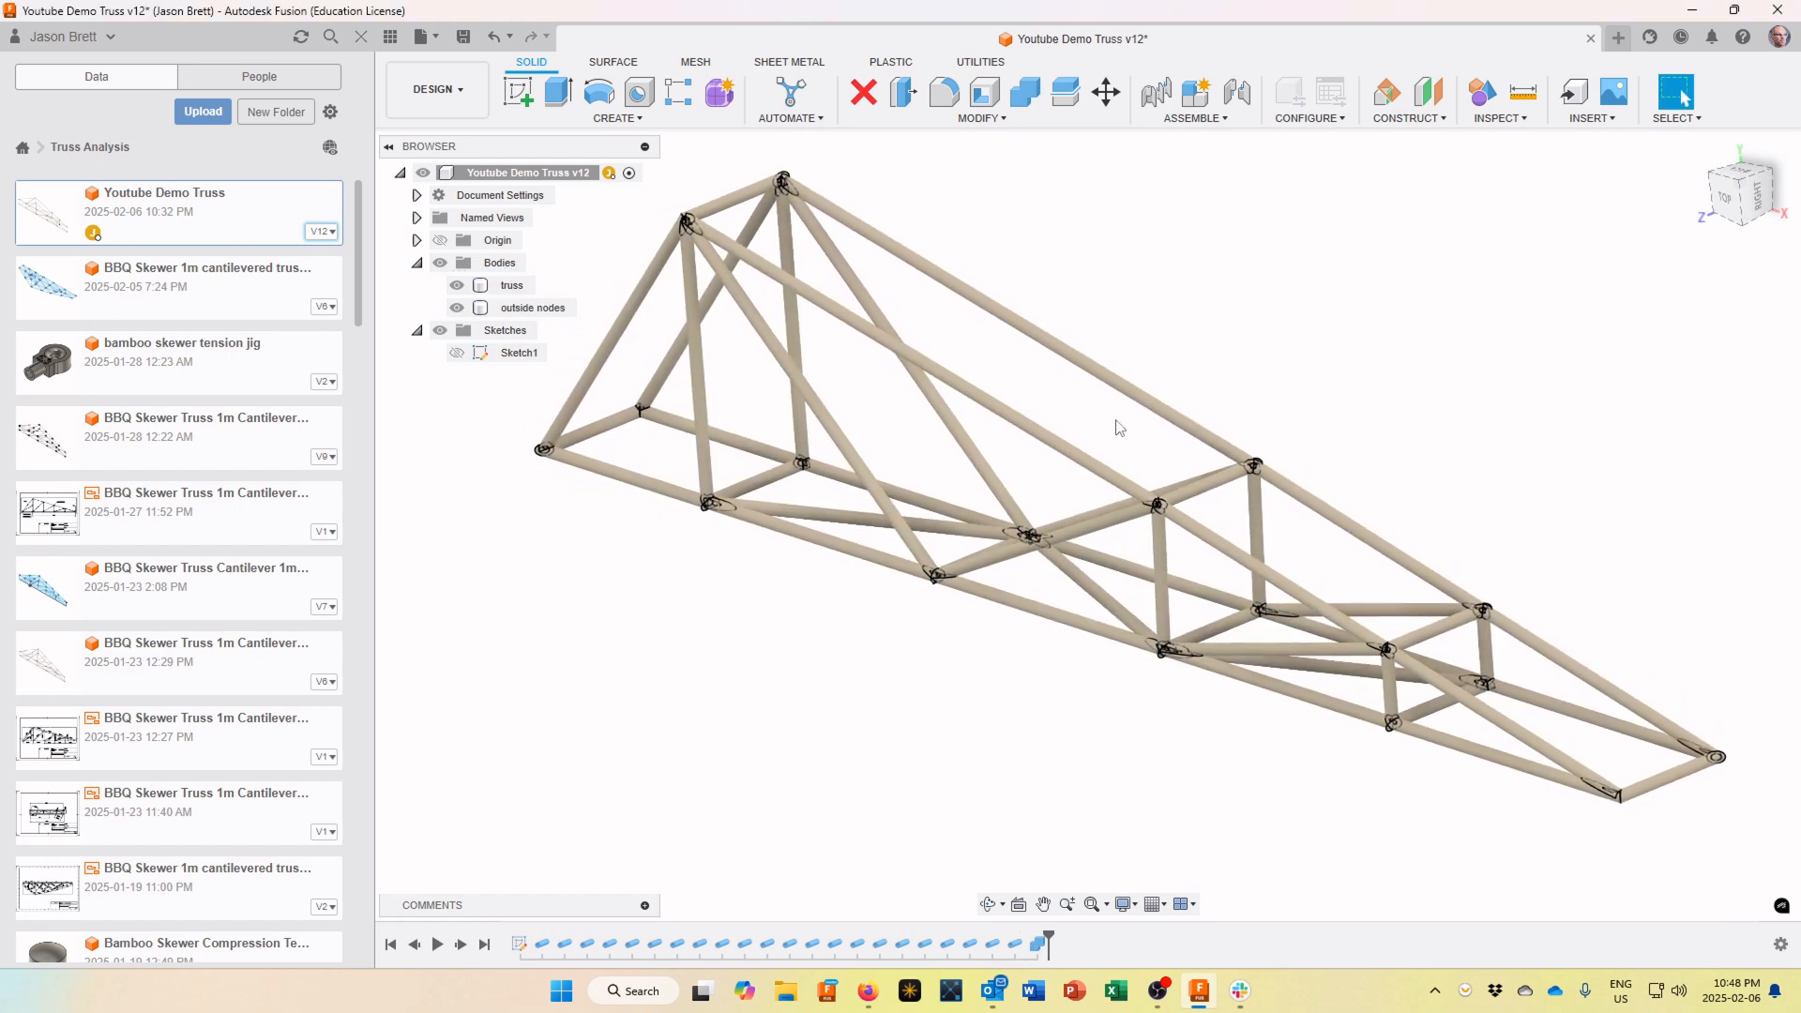
Hide the truss body and display the outside nodes body in the Wireframe with Hidden Edges style
left_click(456, 286)
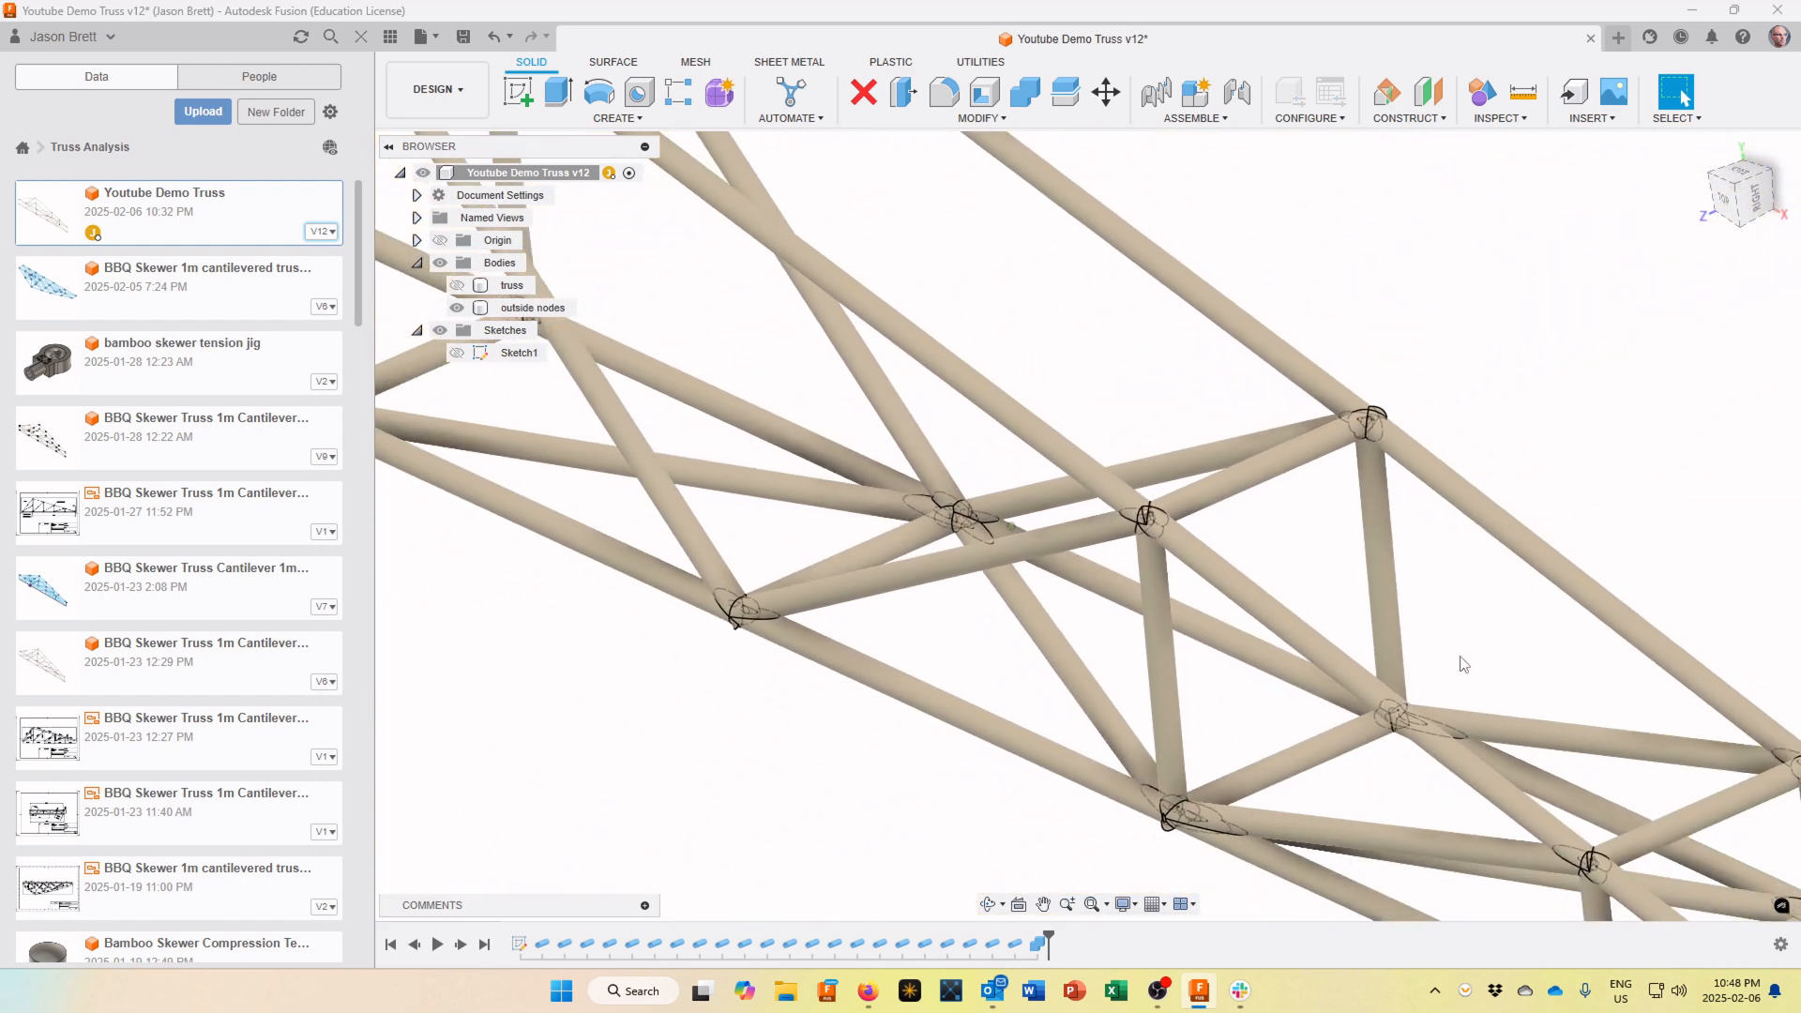
left_click(1125, 906)
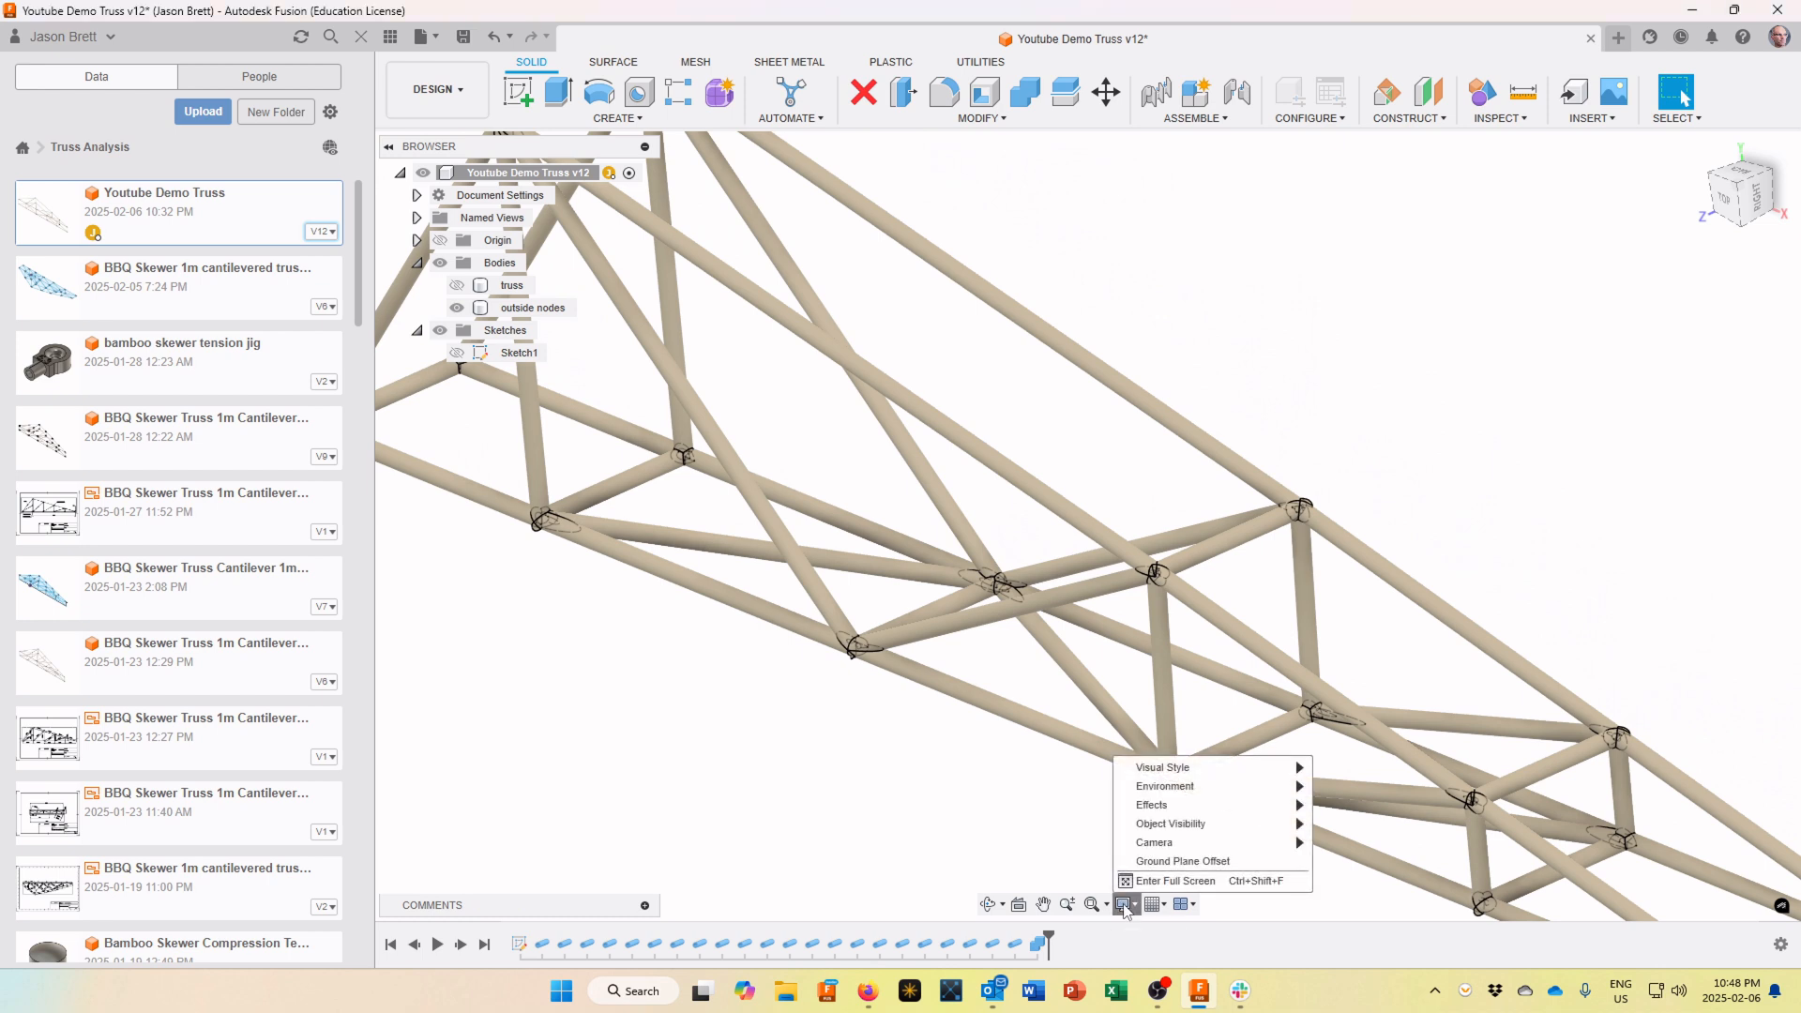
mouse_move(1229, 769)
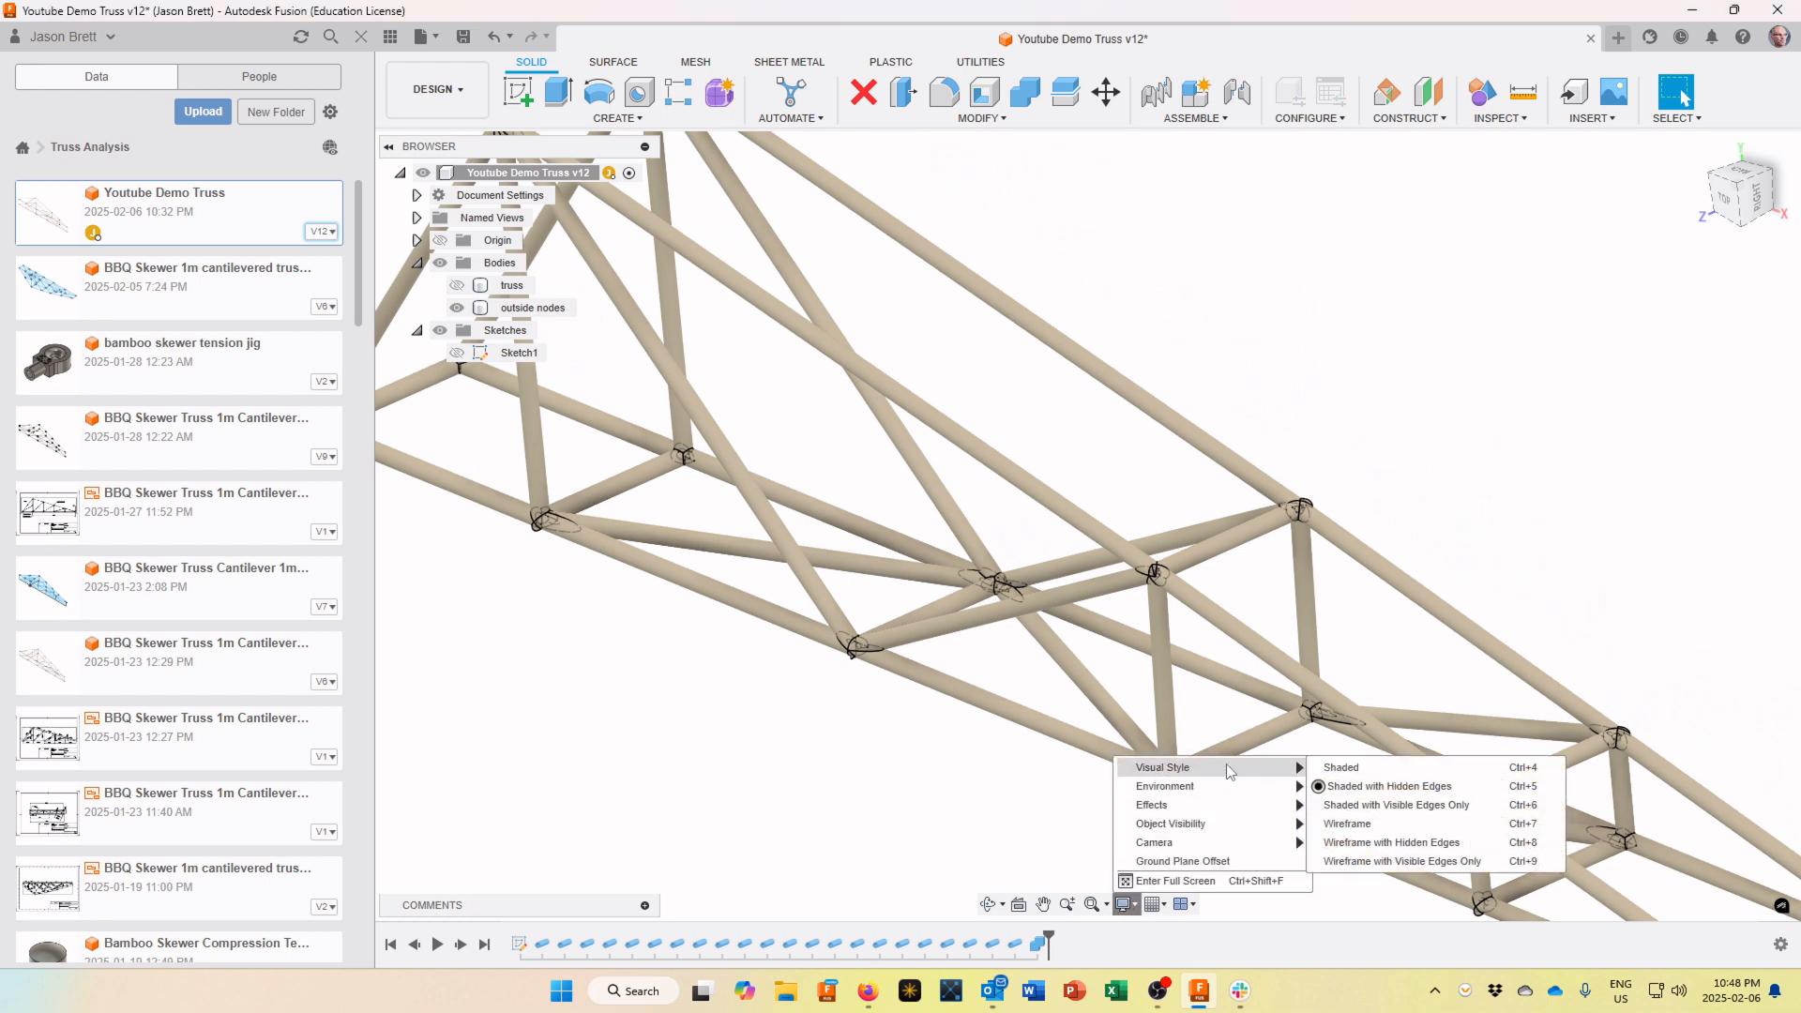
left_click(1370, 843)
Examine the interior edges of the outside nodes body's pipes and joints in wireframe
scroll(1126, 560, "up", 4)
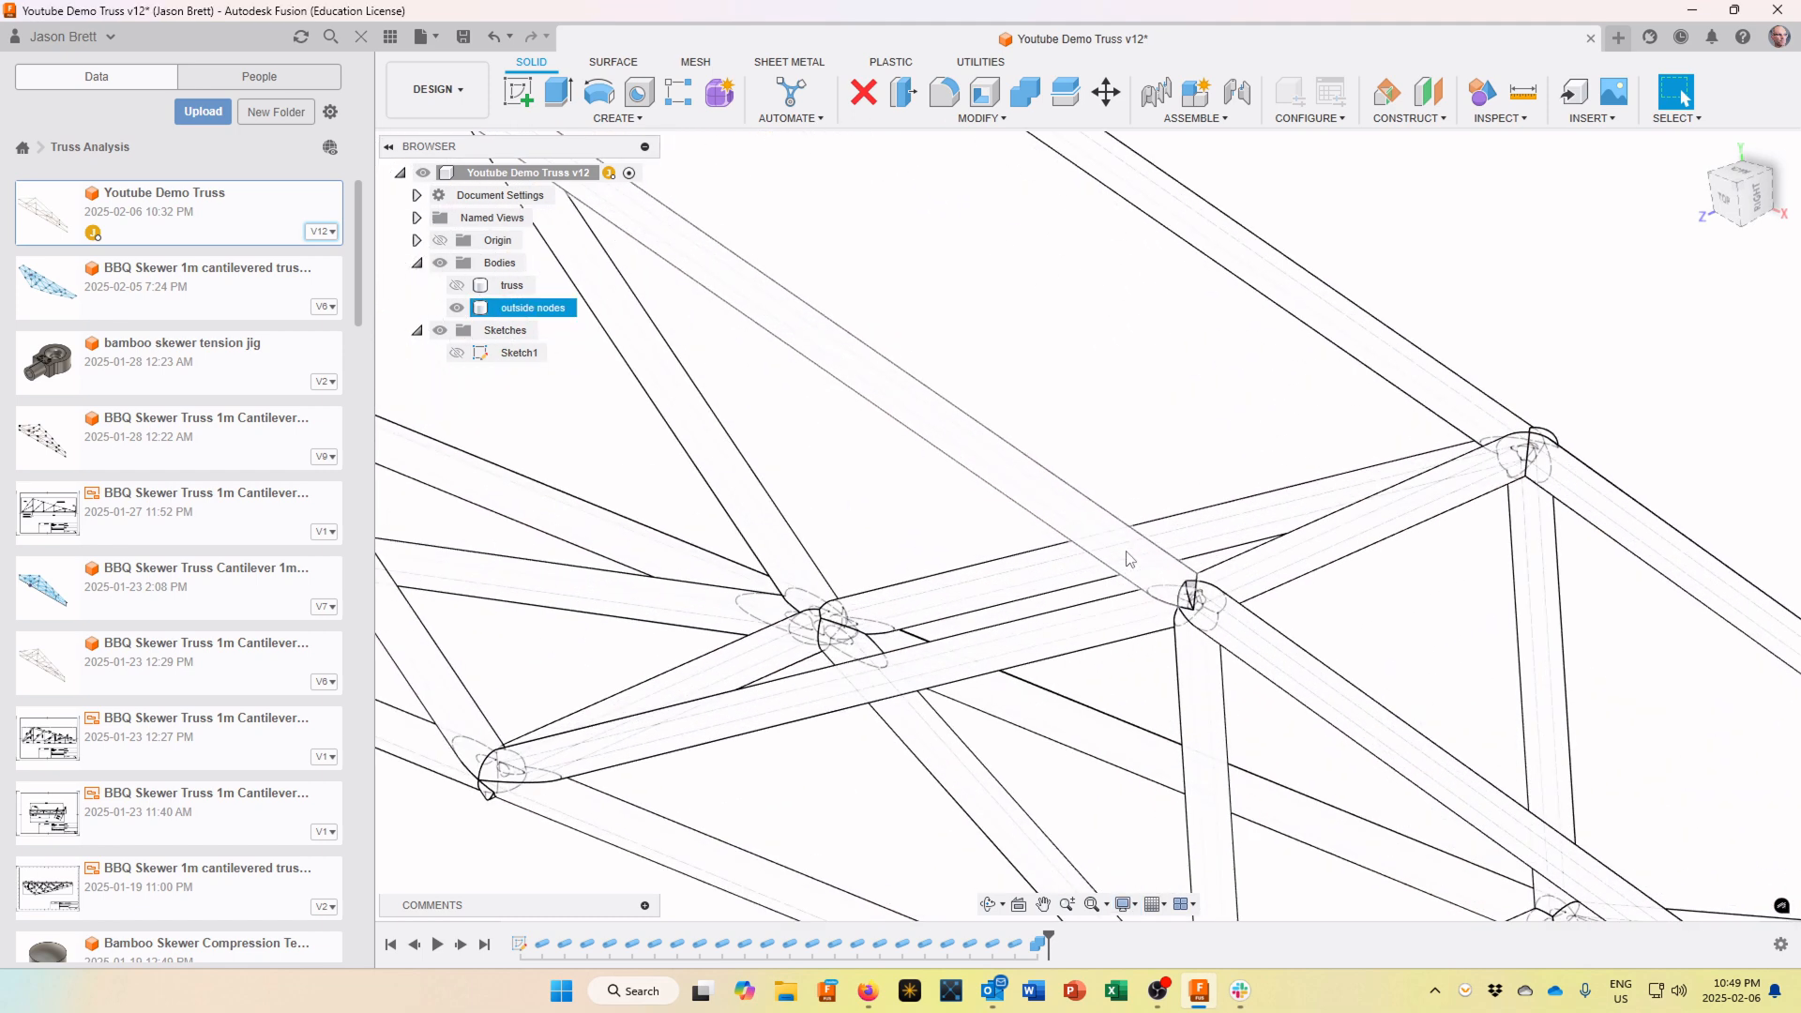
scroll(1126, 560, "up", 2)
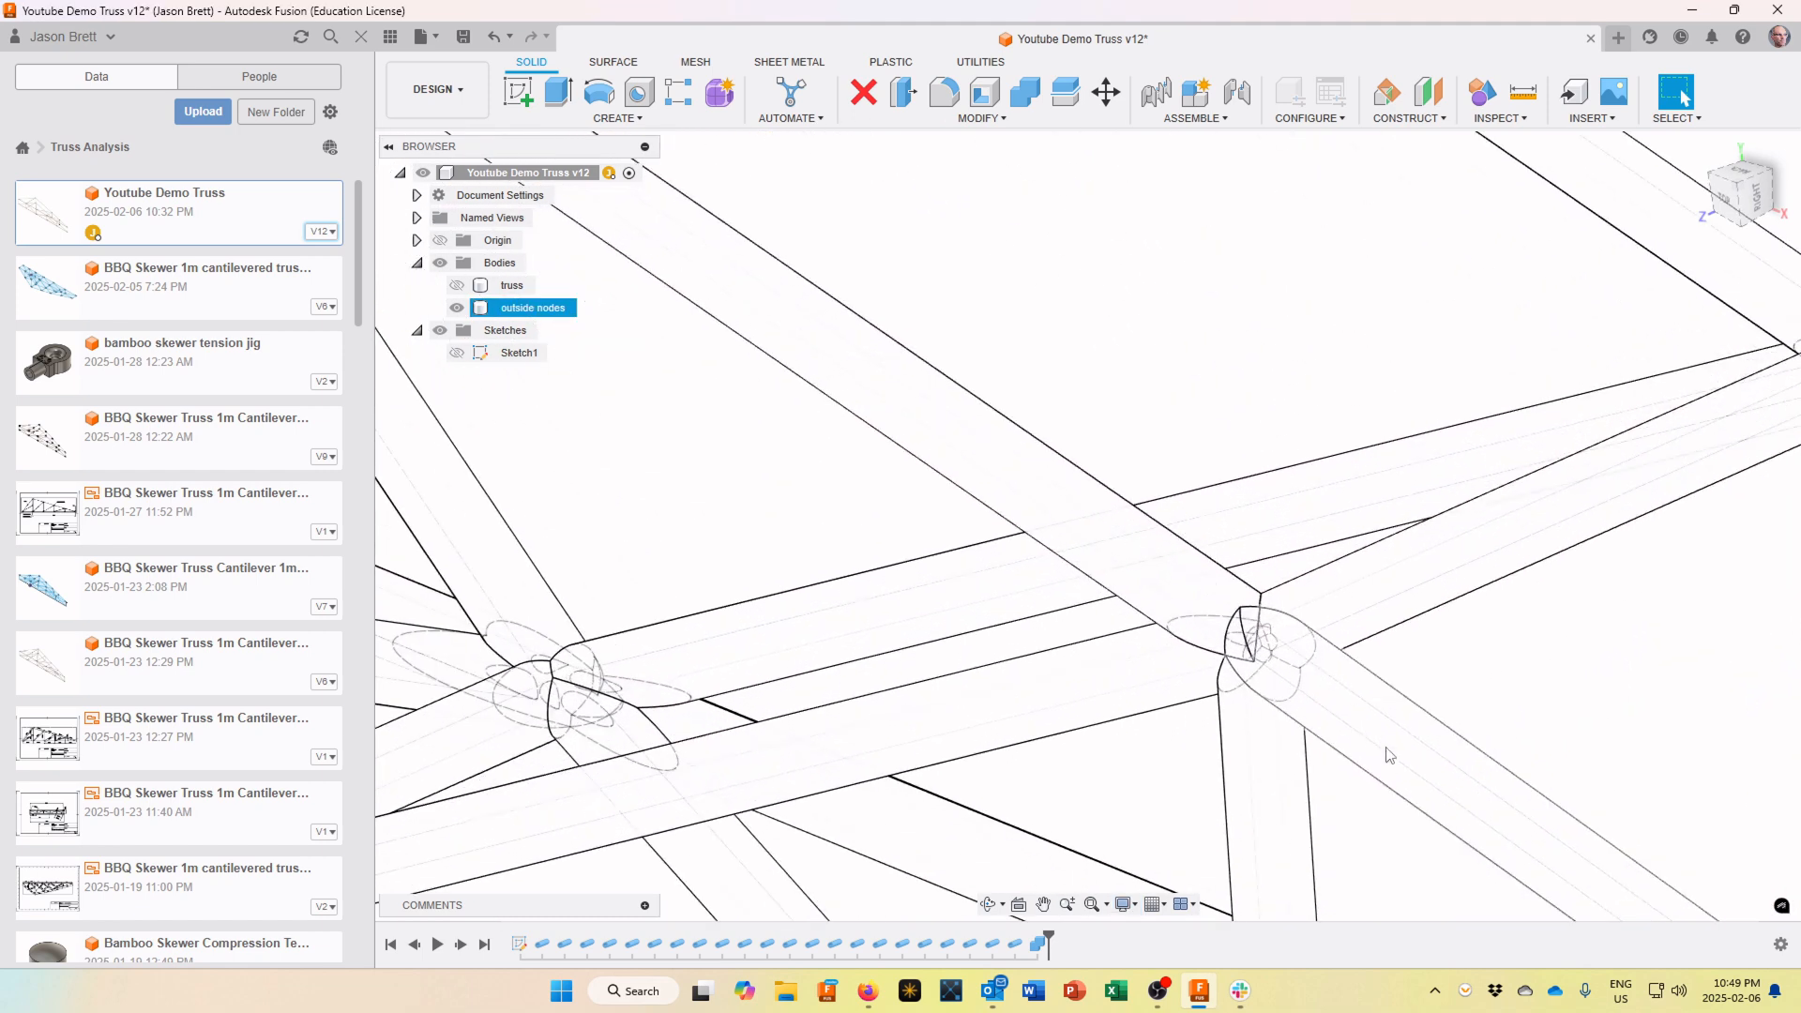
scroll(1388, 751, "up", 1)
scroll(1389, 755, "down", 6)
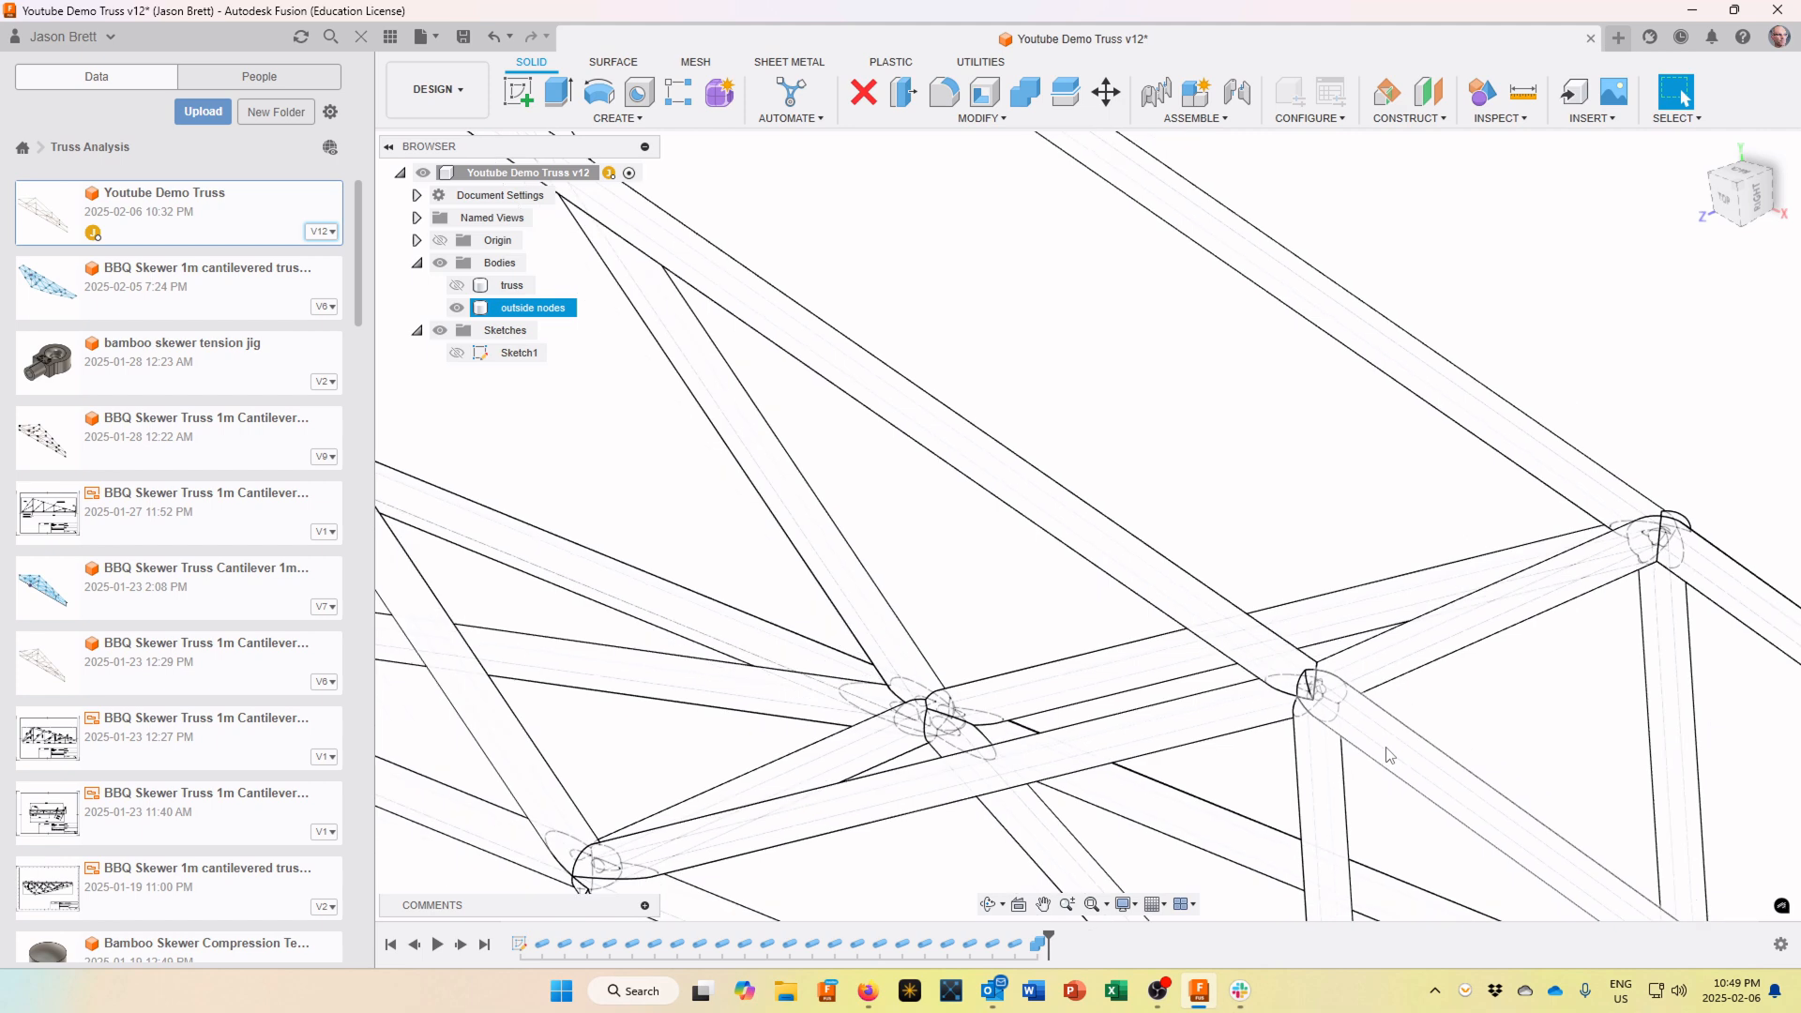
scroll(1387, 749, "down", 3)
scroll(1365, 737, "up", 1)
middle_click_drag(1347, 728, 1105, 530)
left_click(1235, 660)
scroll(1257, 682, "up", 1)
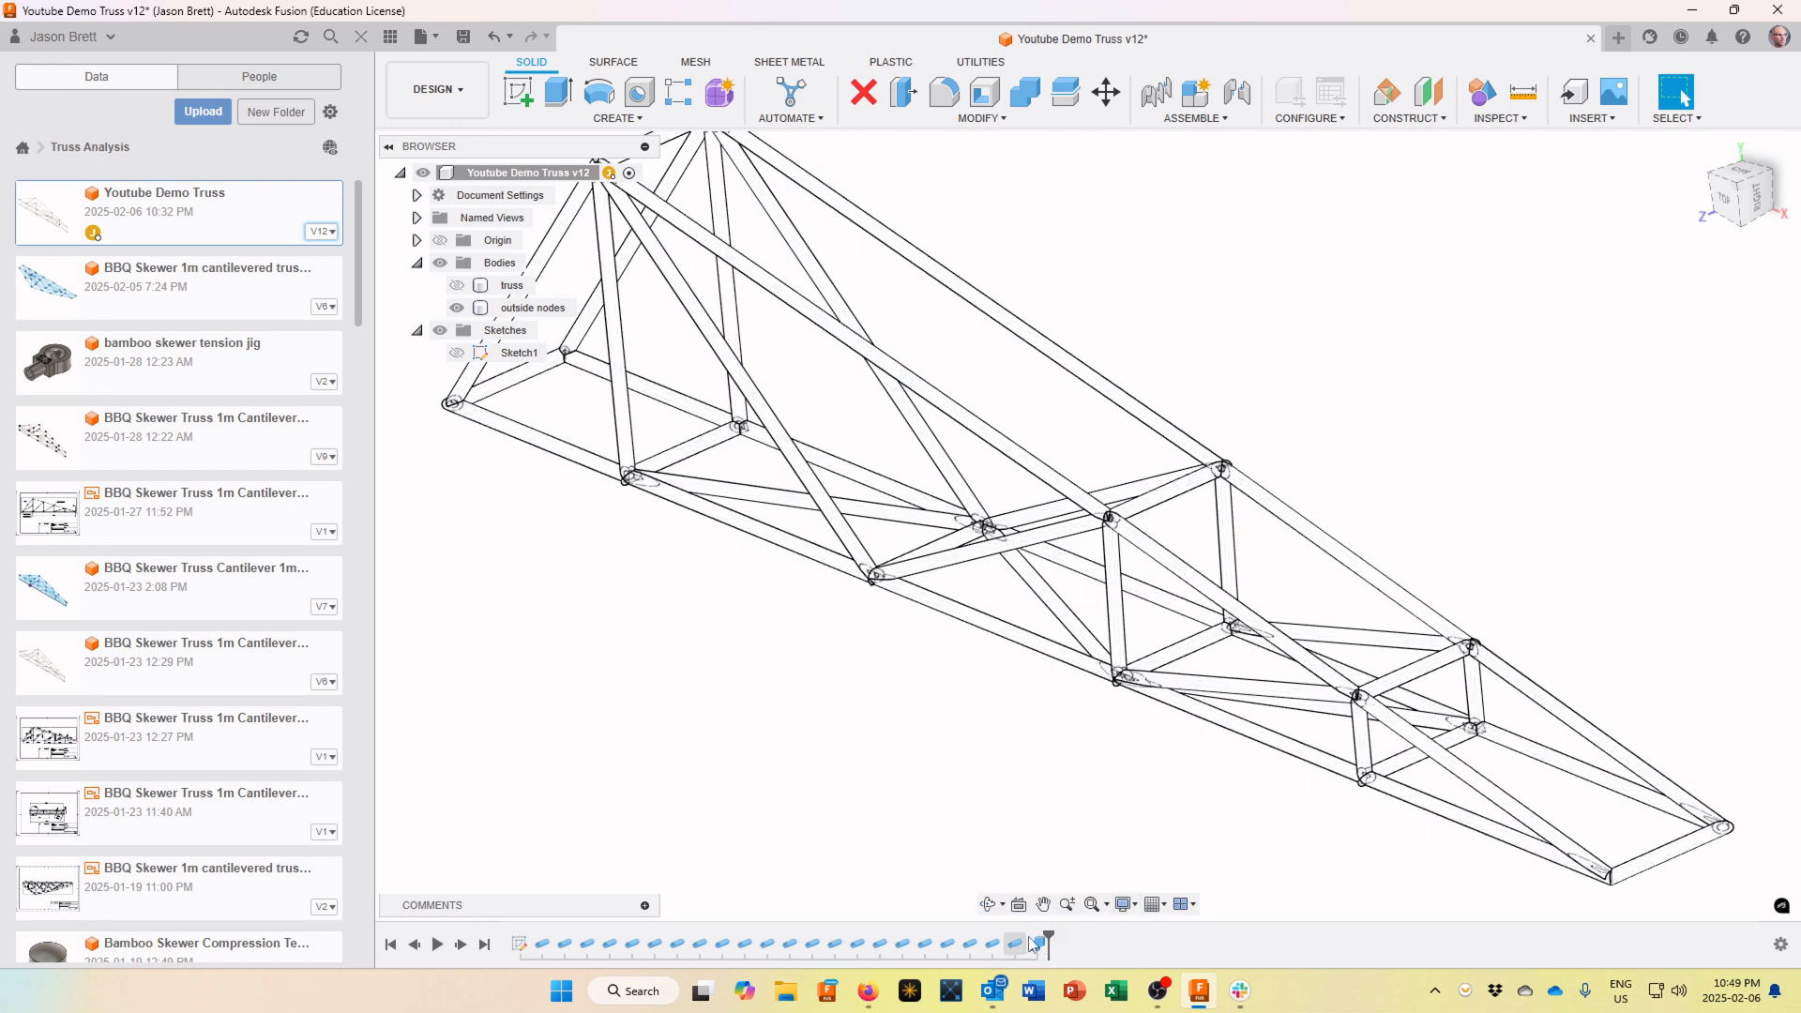
Set the visual style to Shaded with Hidden Edges and inspect the outside nodes body's joints
left_click(1125, 904)
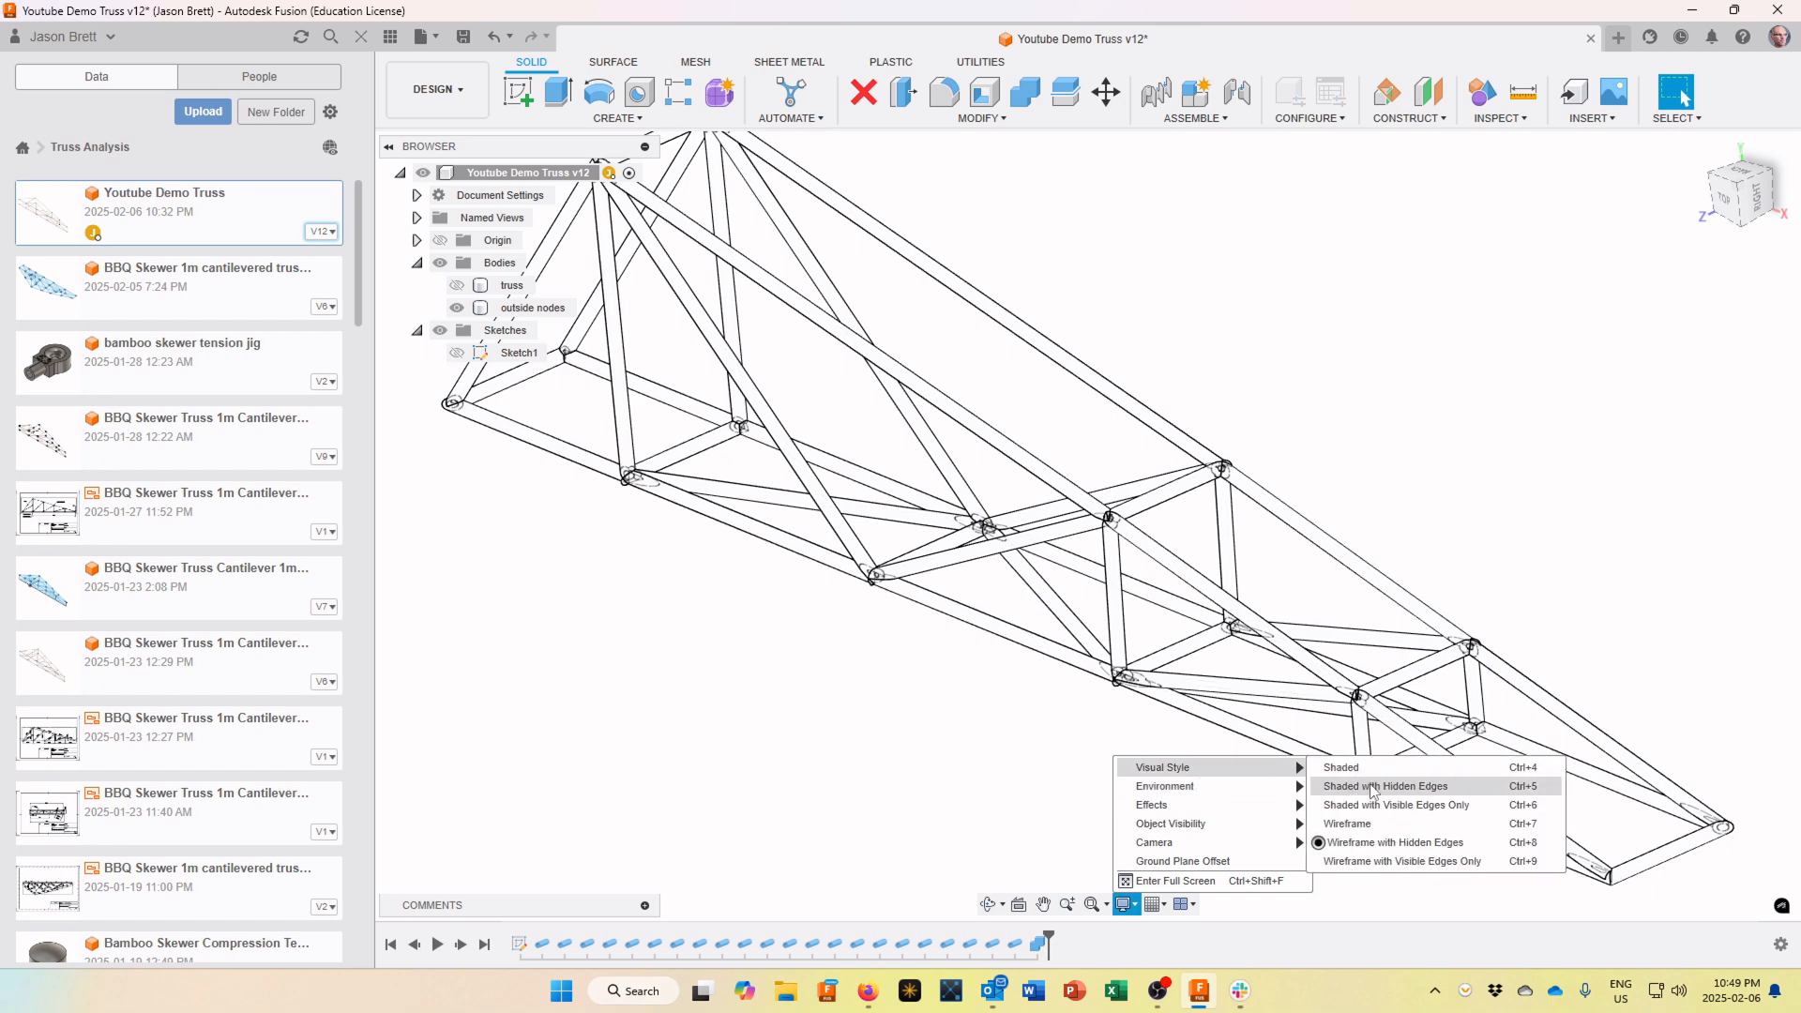
left_click(1372, 786)
scroll(1230, 610, "up", 6)
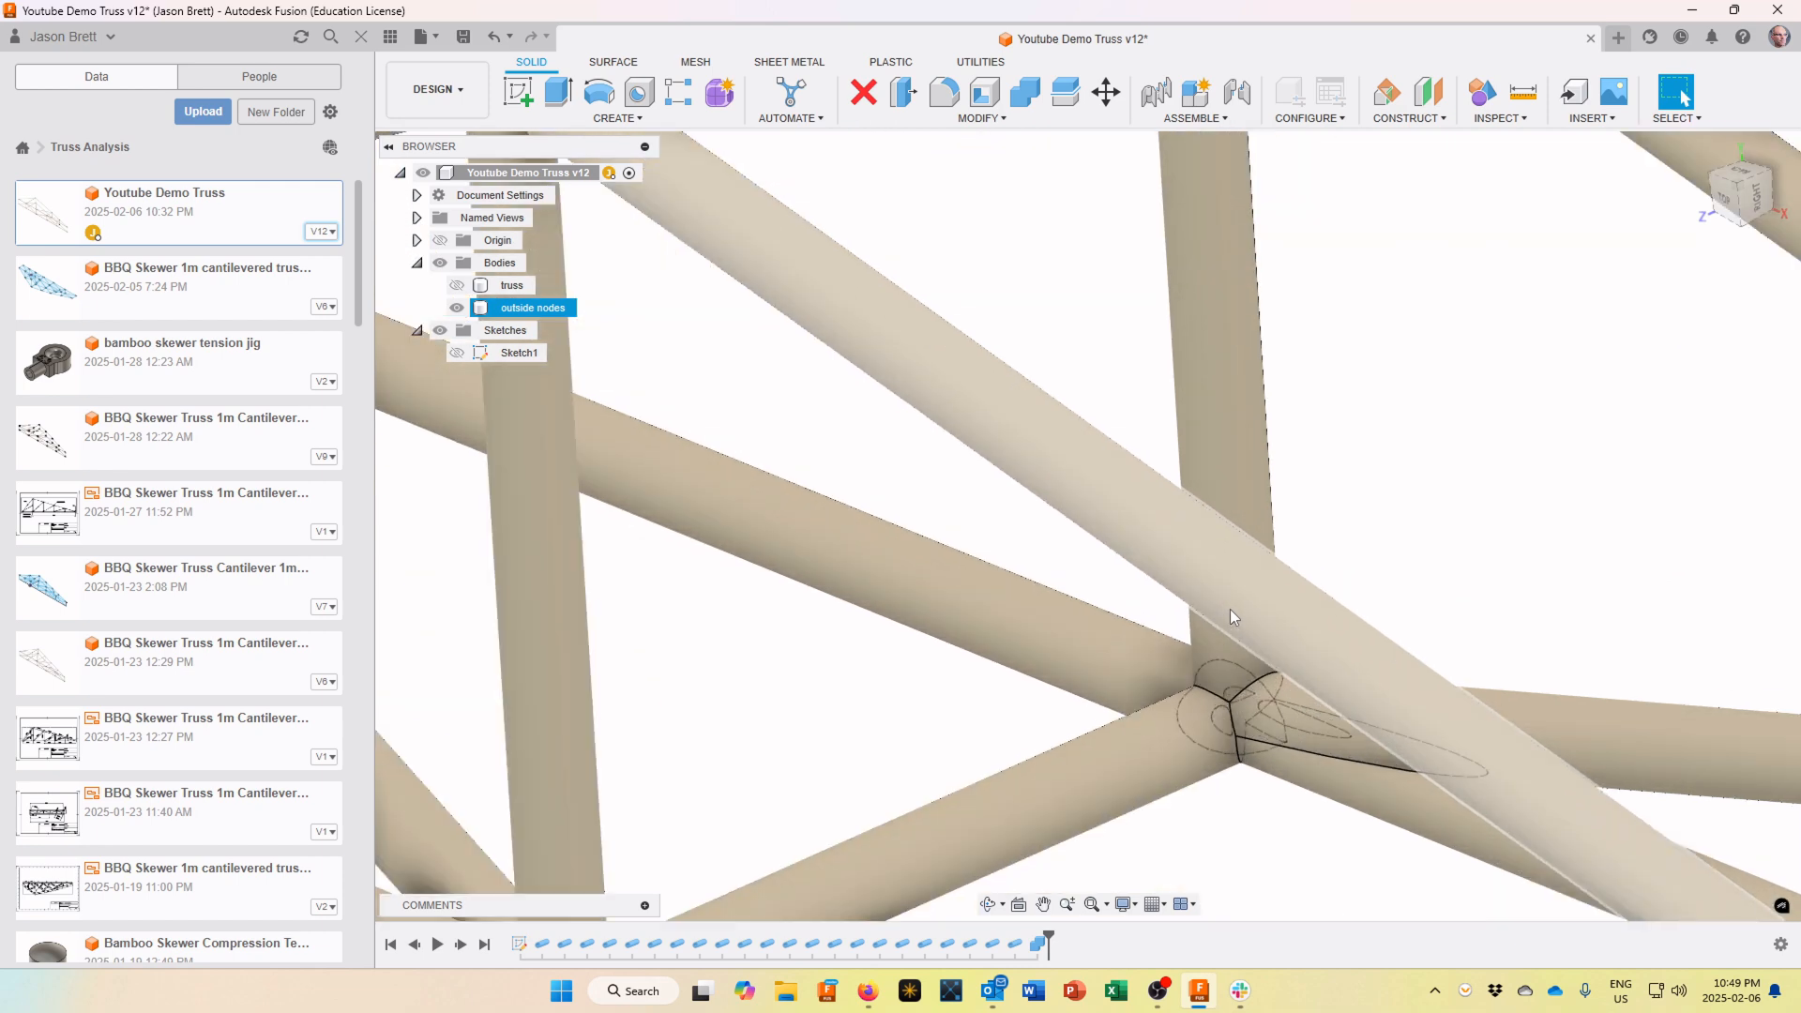
scroll(1230, 610, "down", 8)
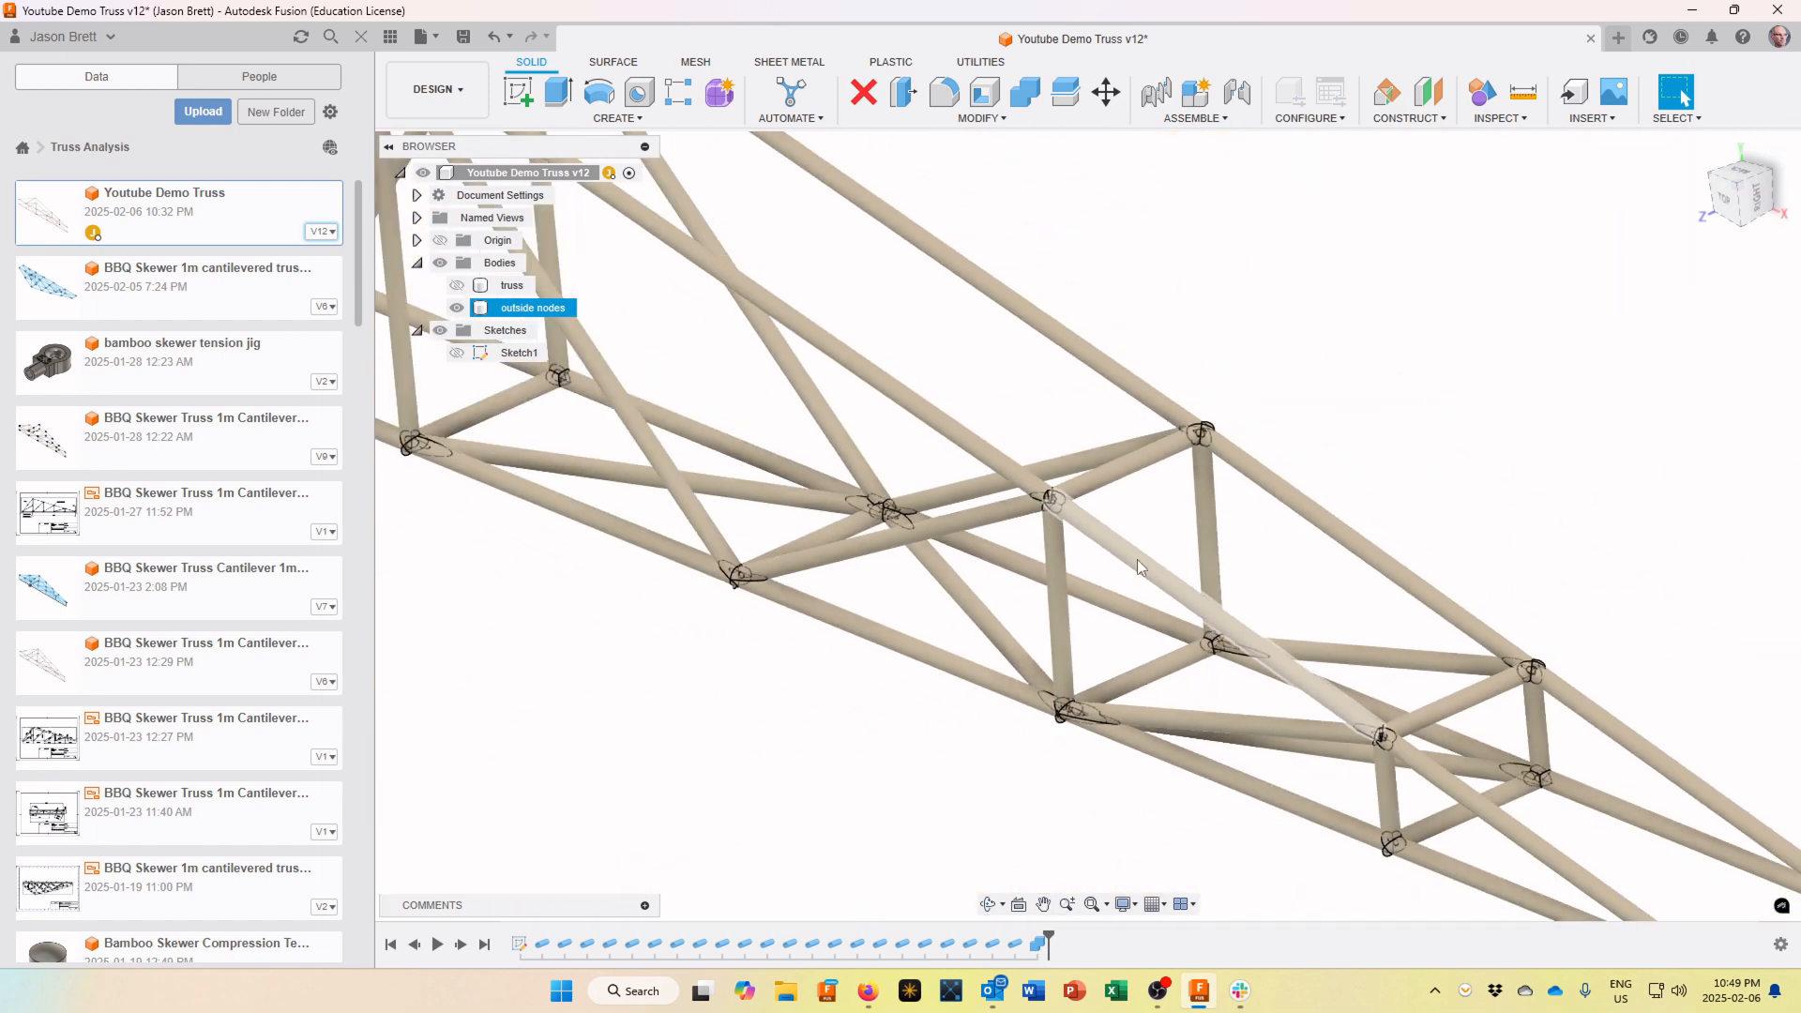
scroll(1137, 559, "down", 5)
scroll(1111, 574, "up", 3)
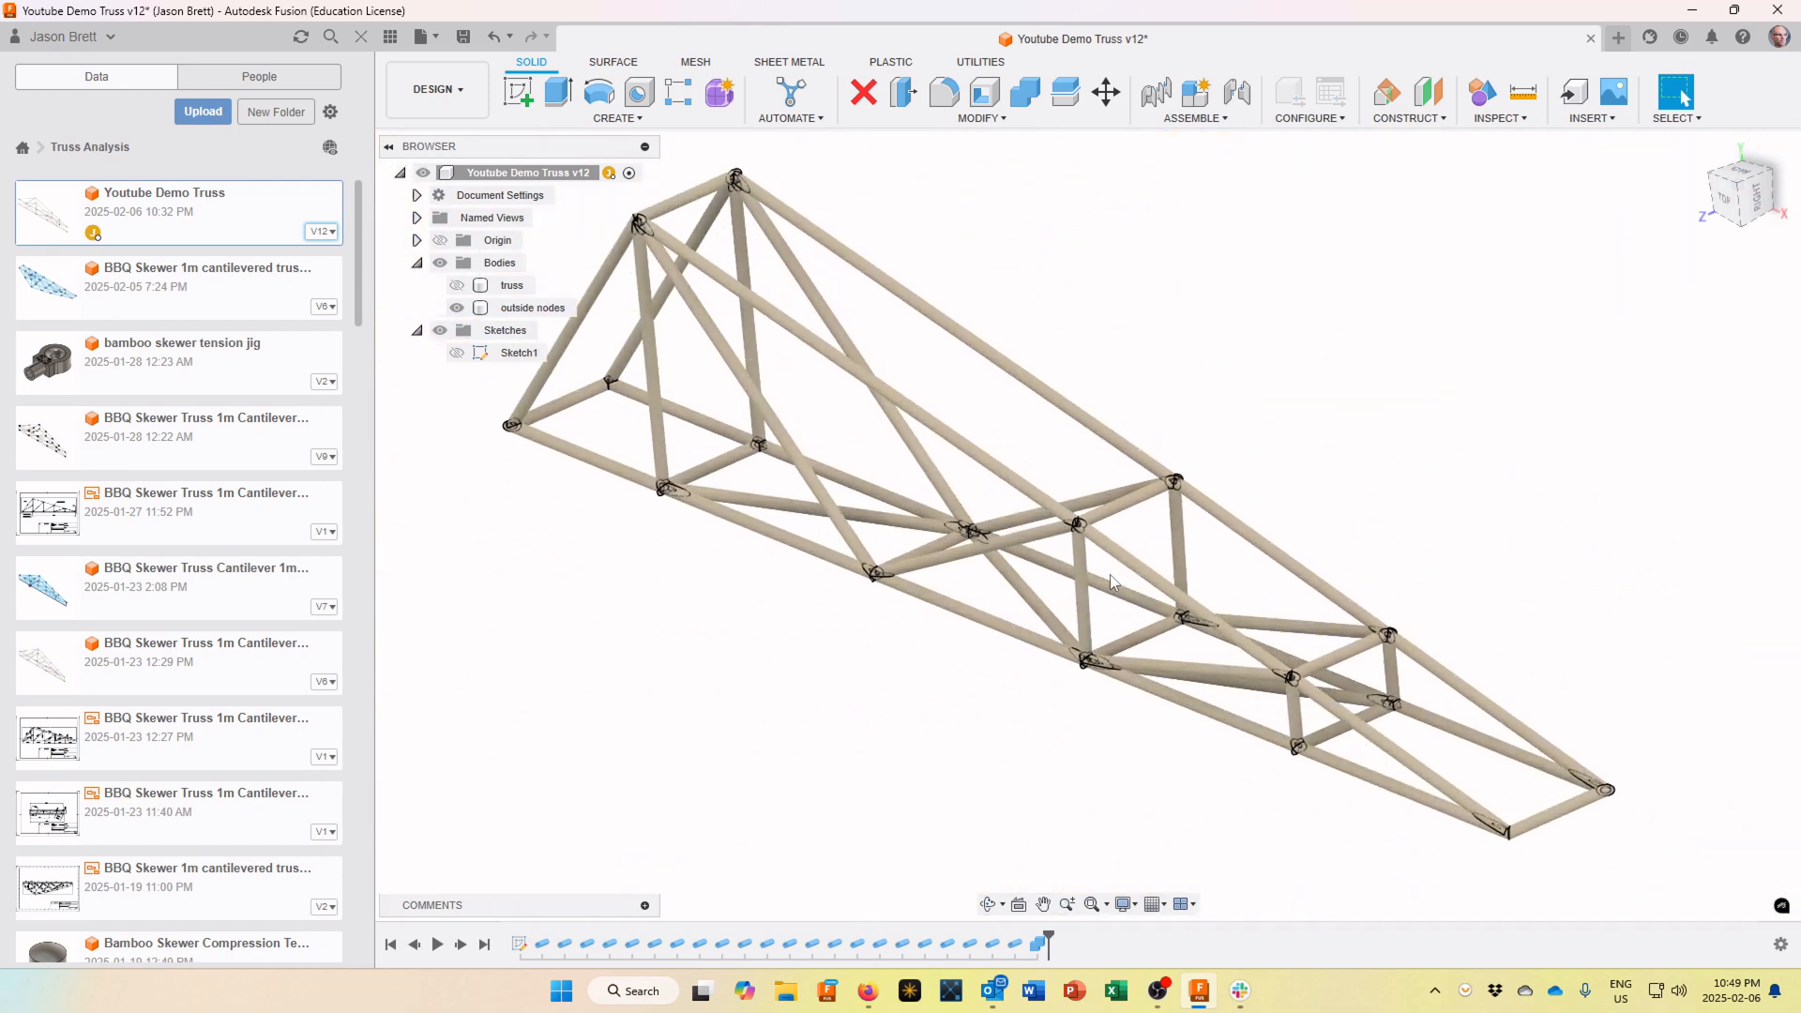
Show Sketch1 and start a new sketch on the origin plane parallel to the truss's side profile
left_click(463, 361)
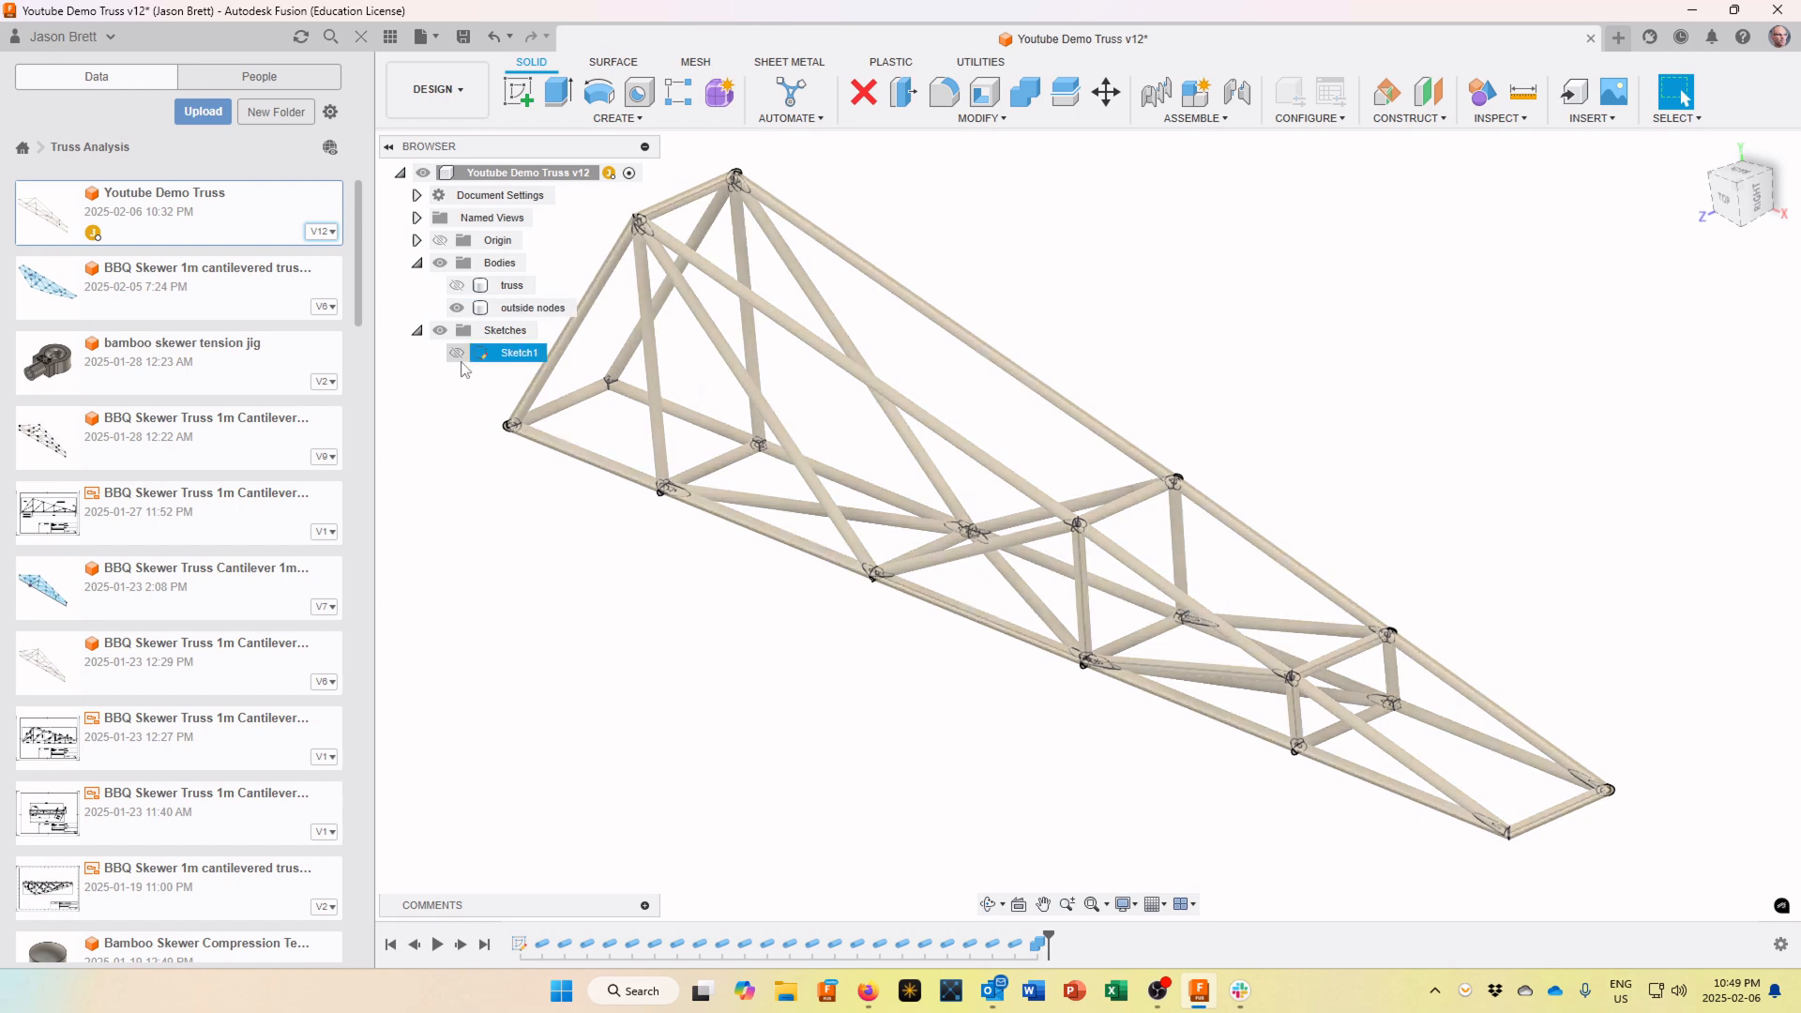
left_click(458, 355)
left_click(459, 353)
left_click(458, 354)
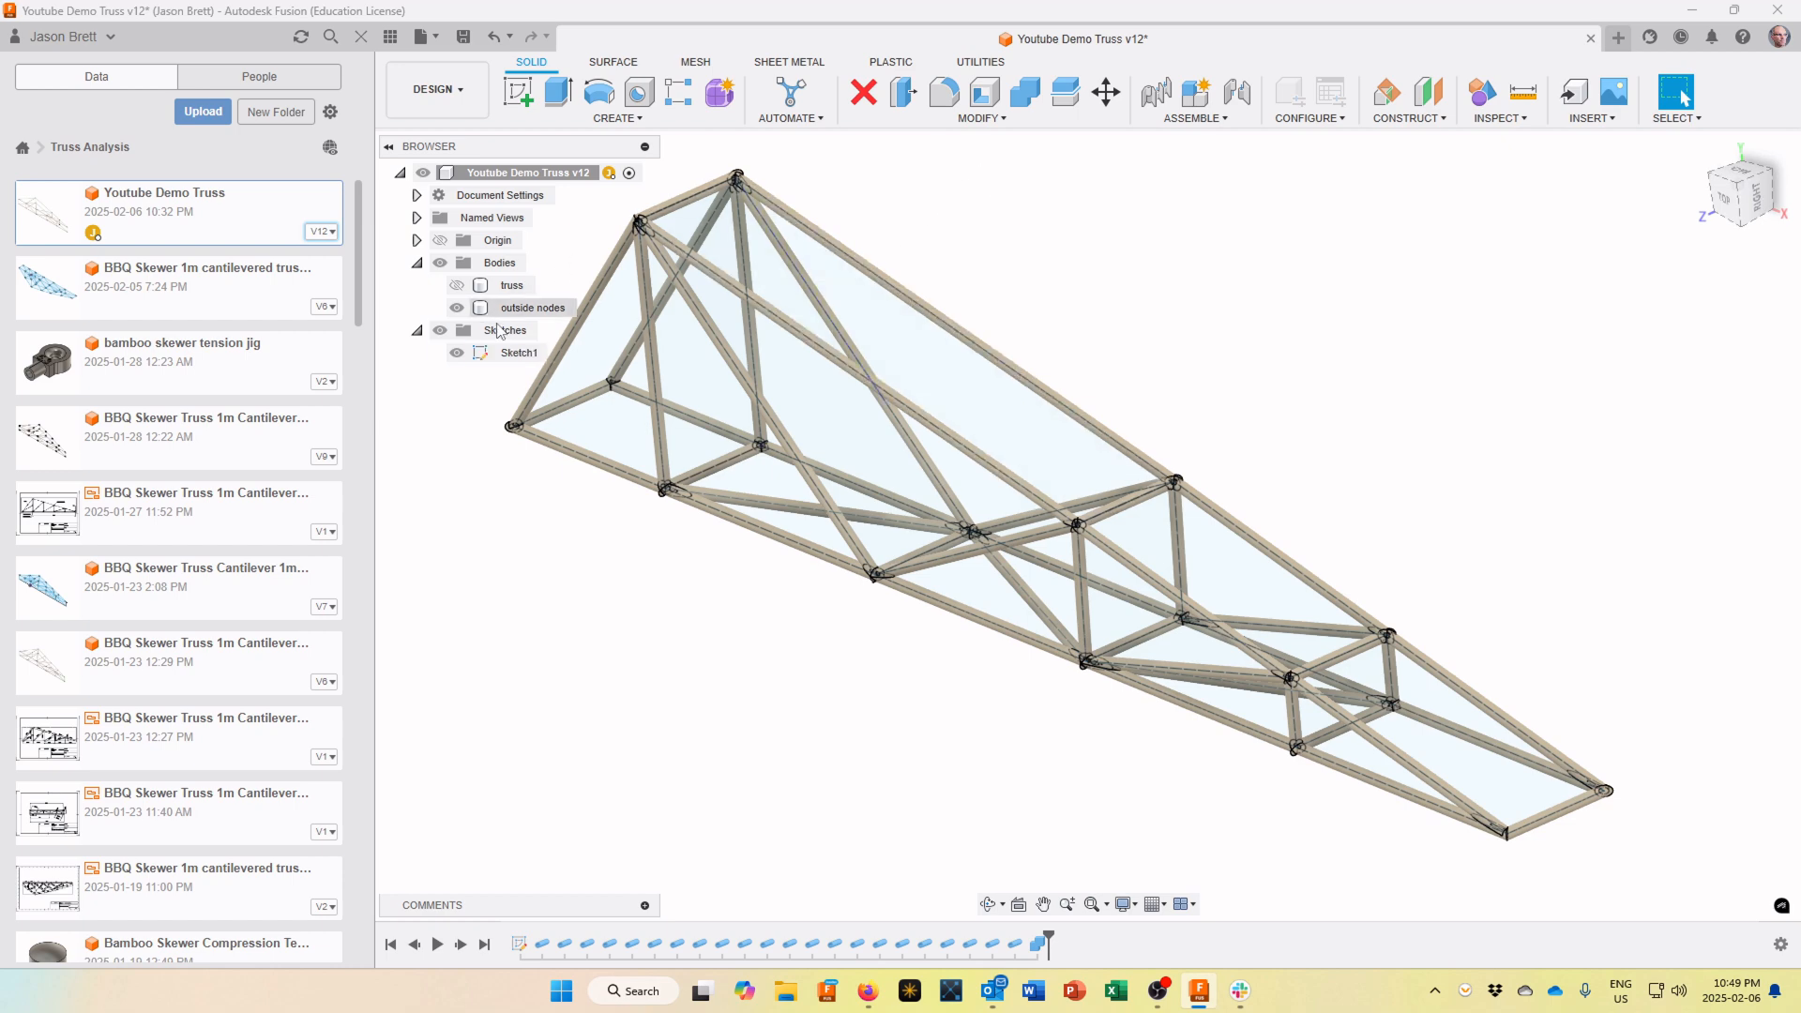
left_click(521, 97)
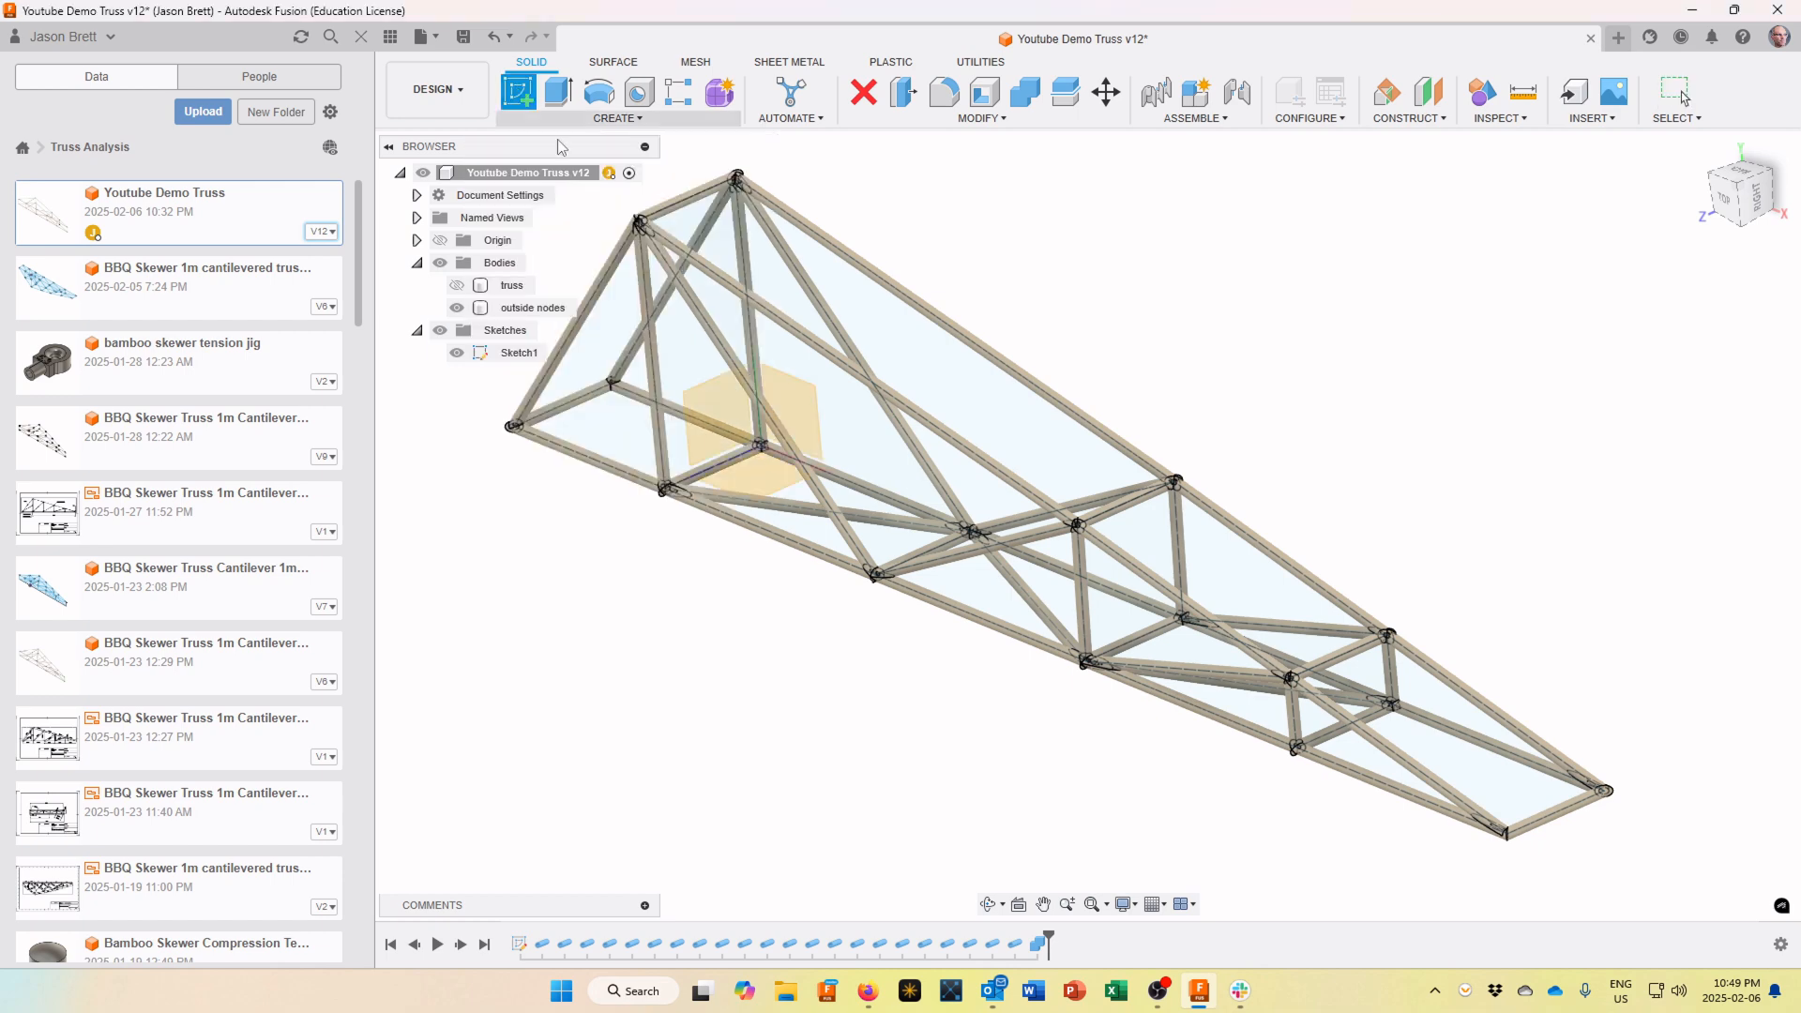
left_click(847, 418)
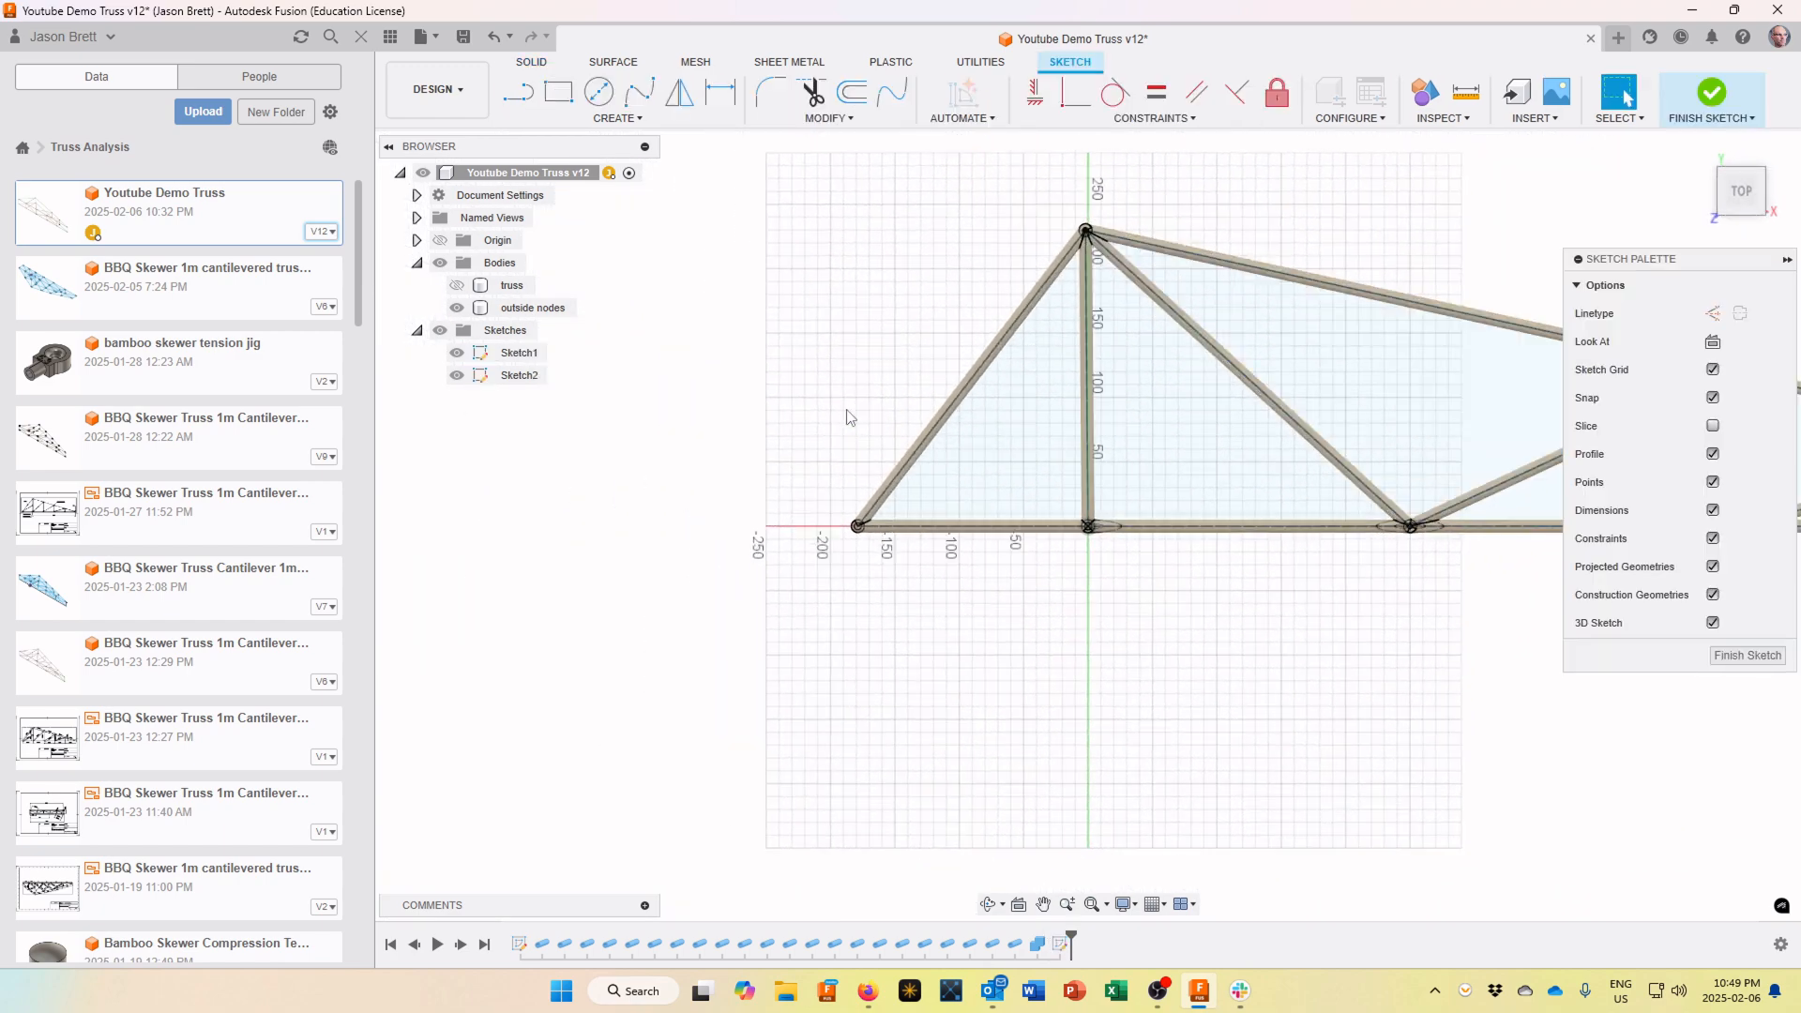
Sketch a 60 mm center diameter circle centred on the truss's apex joint
scroll(1222, 561, "down", 2)
middle_click_drag(1237, 581, 897, 614)
scroll(896, 611, "up", 1)
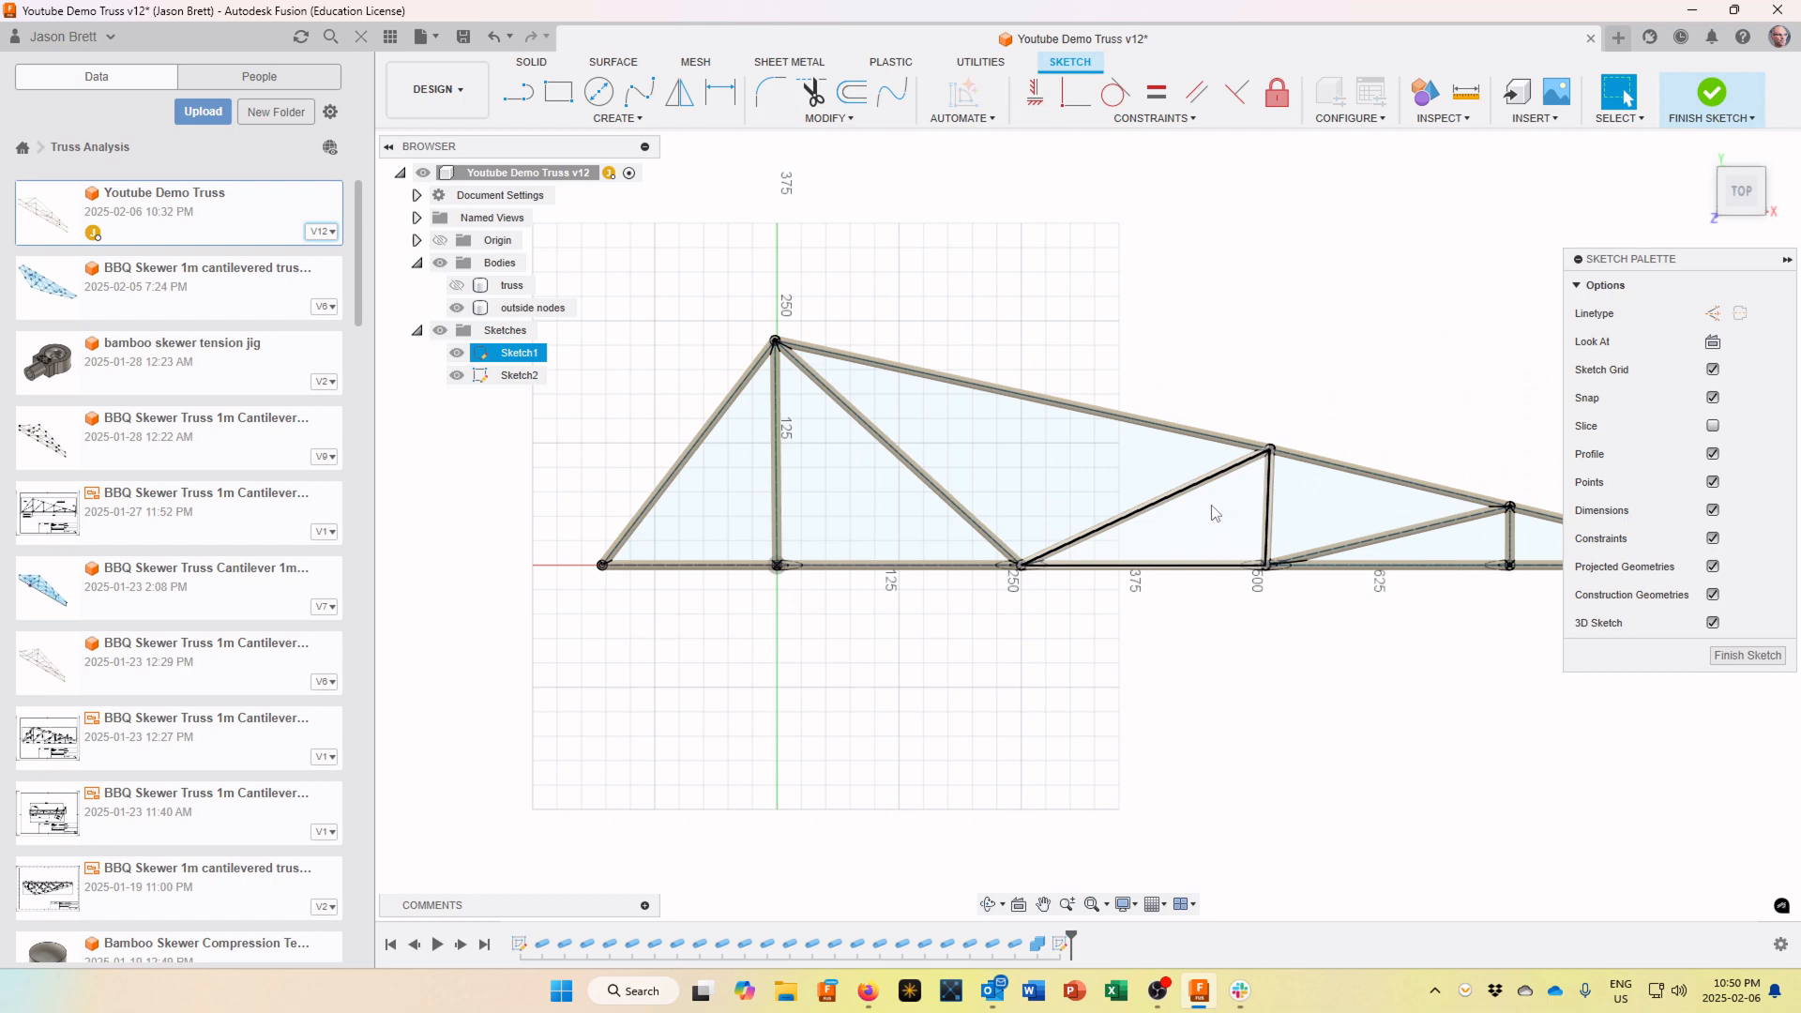
left_click(600, 94)
scroll(793, 371, "up", 4)
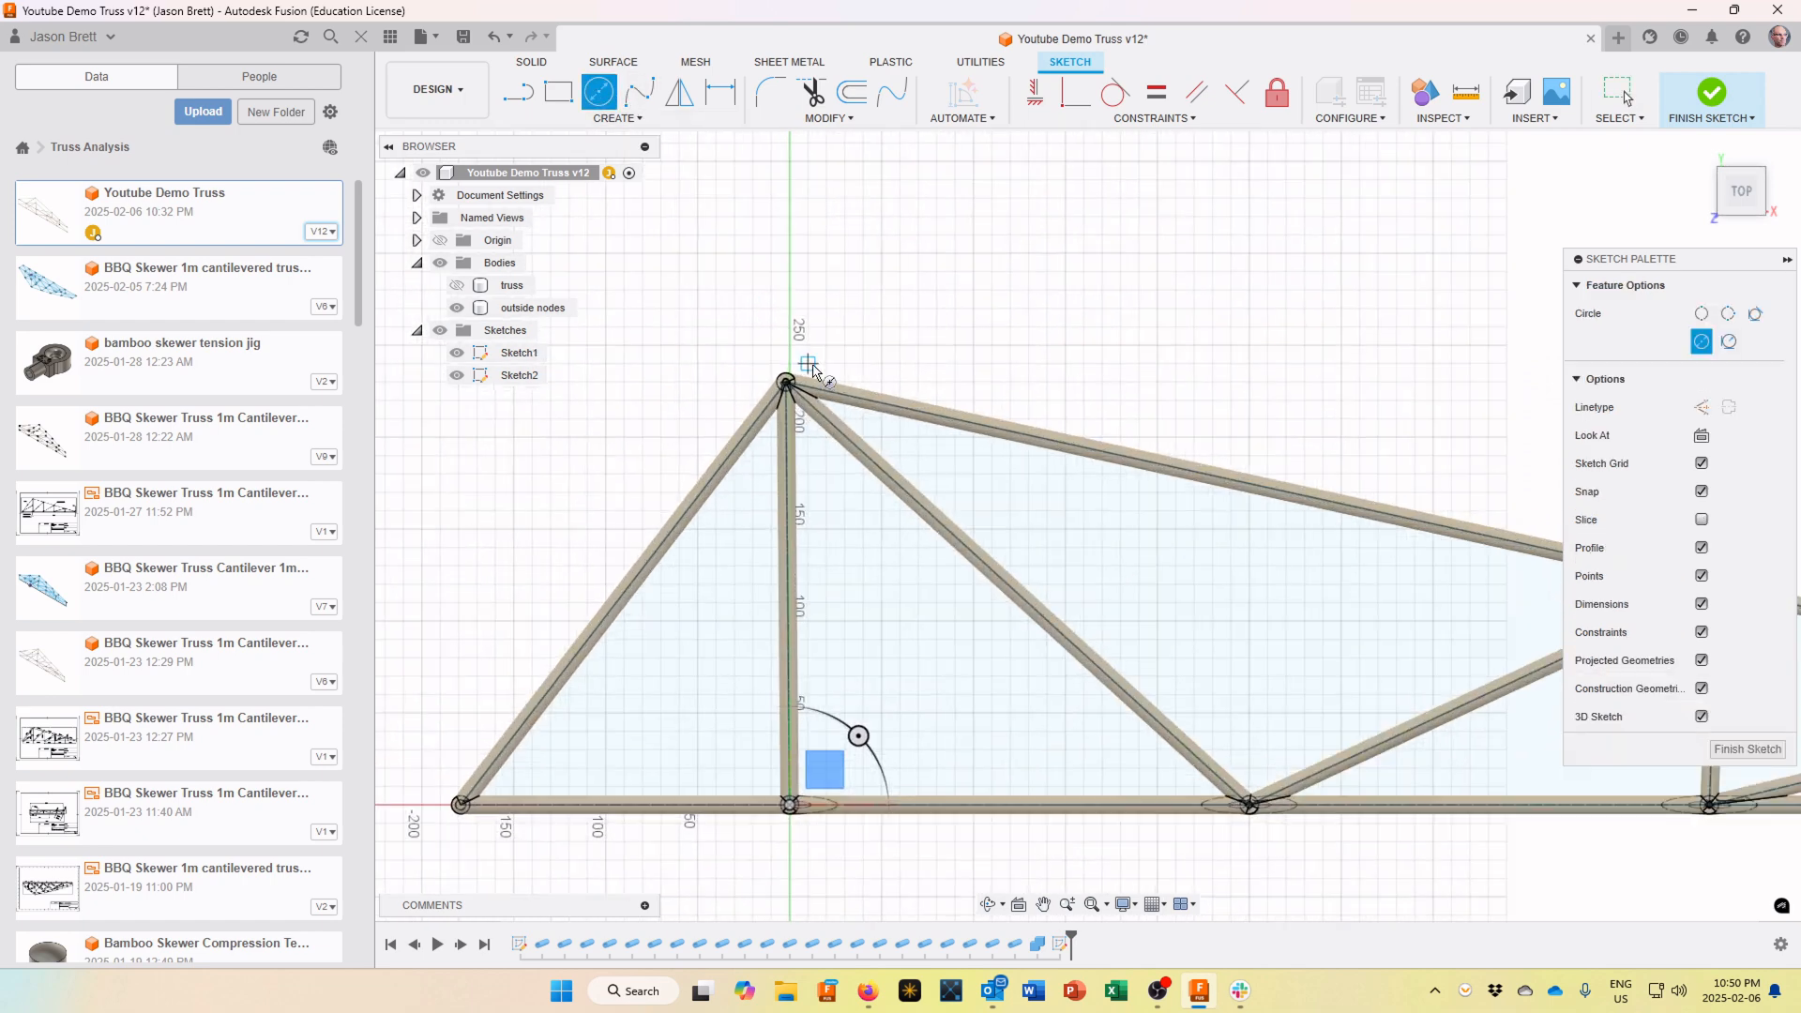
scroll(812, 371, "up", 1)
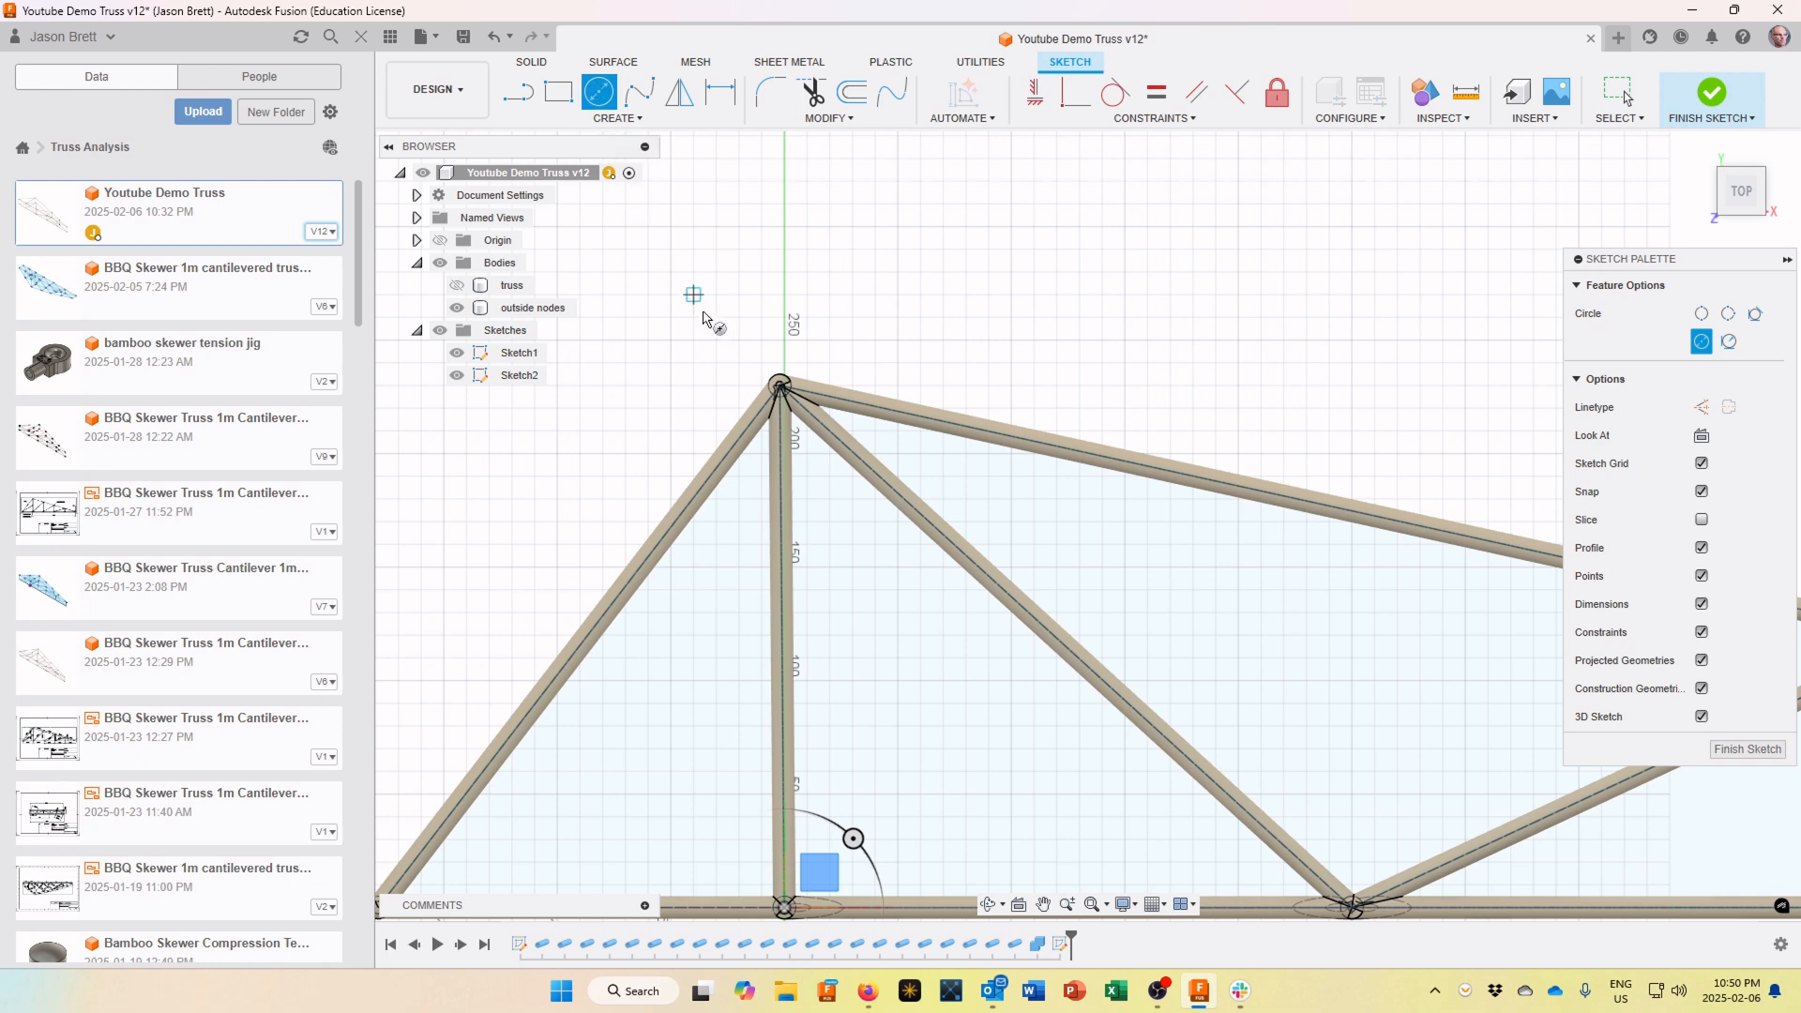
left_click(779, 384)
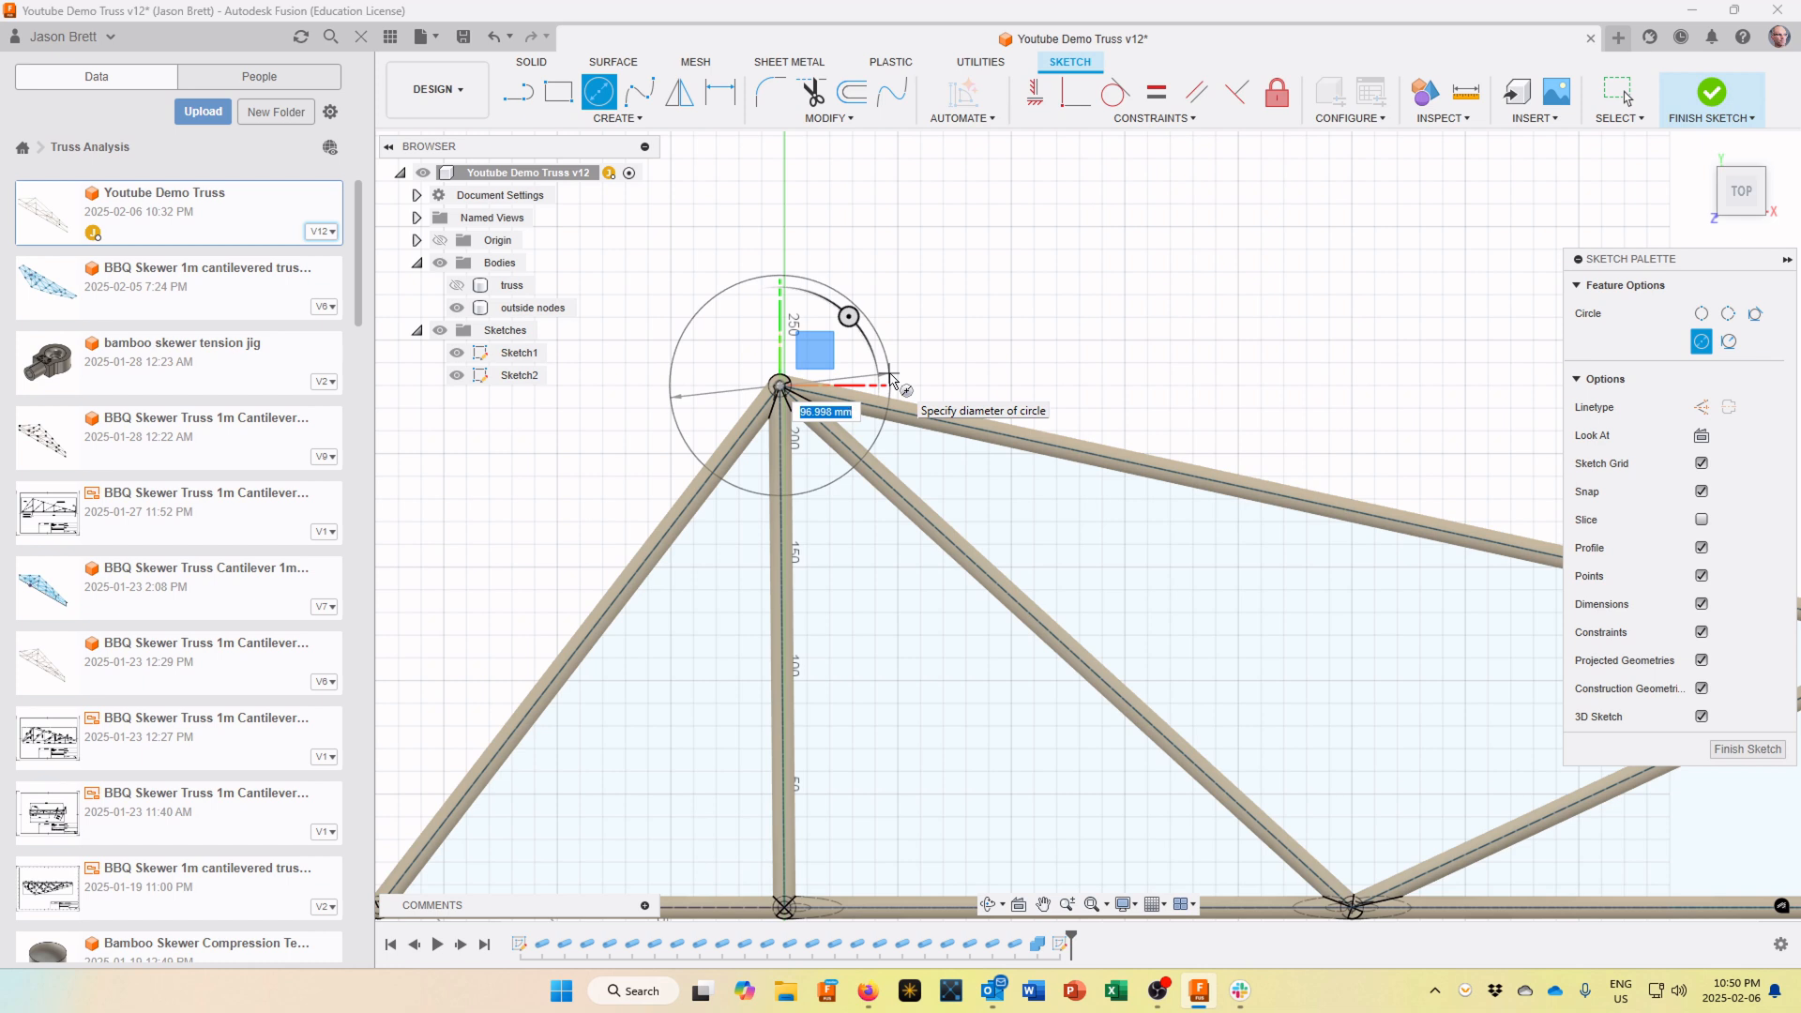
type("50")
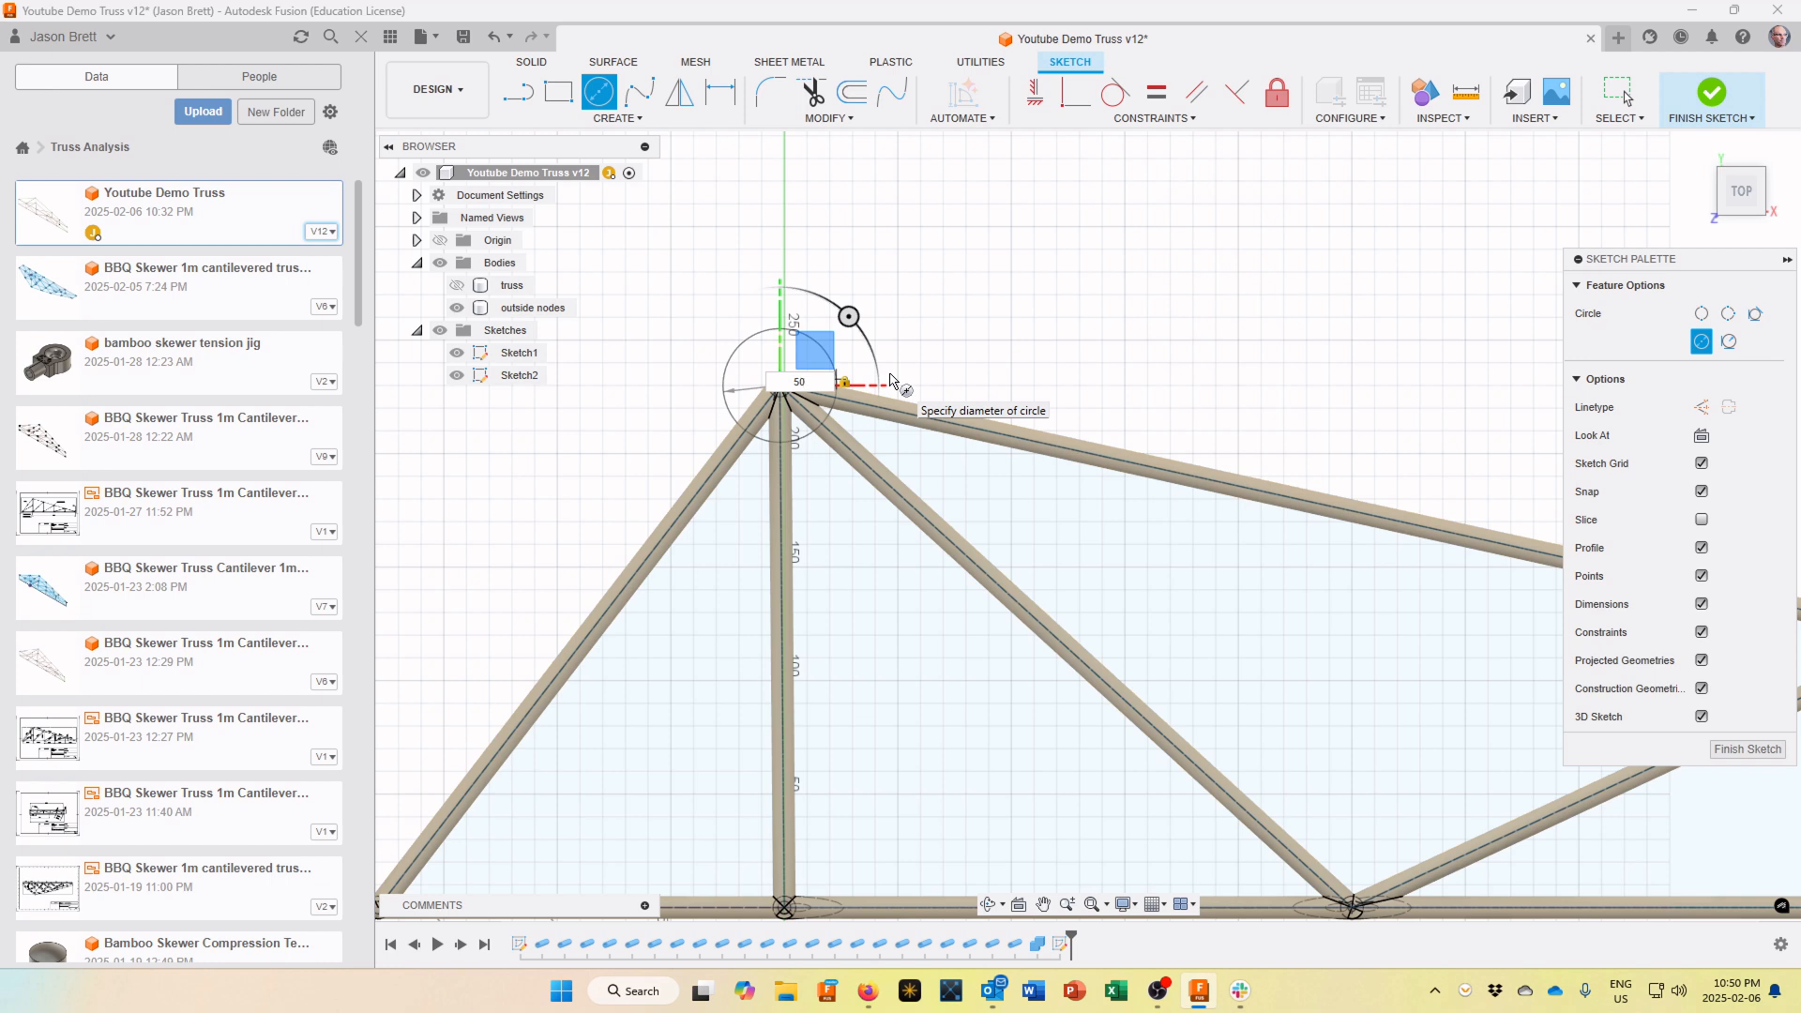
scroll(891, 380, "down", 3)
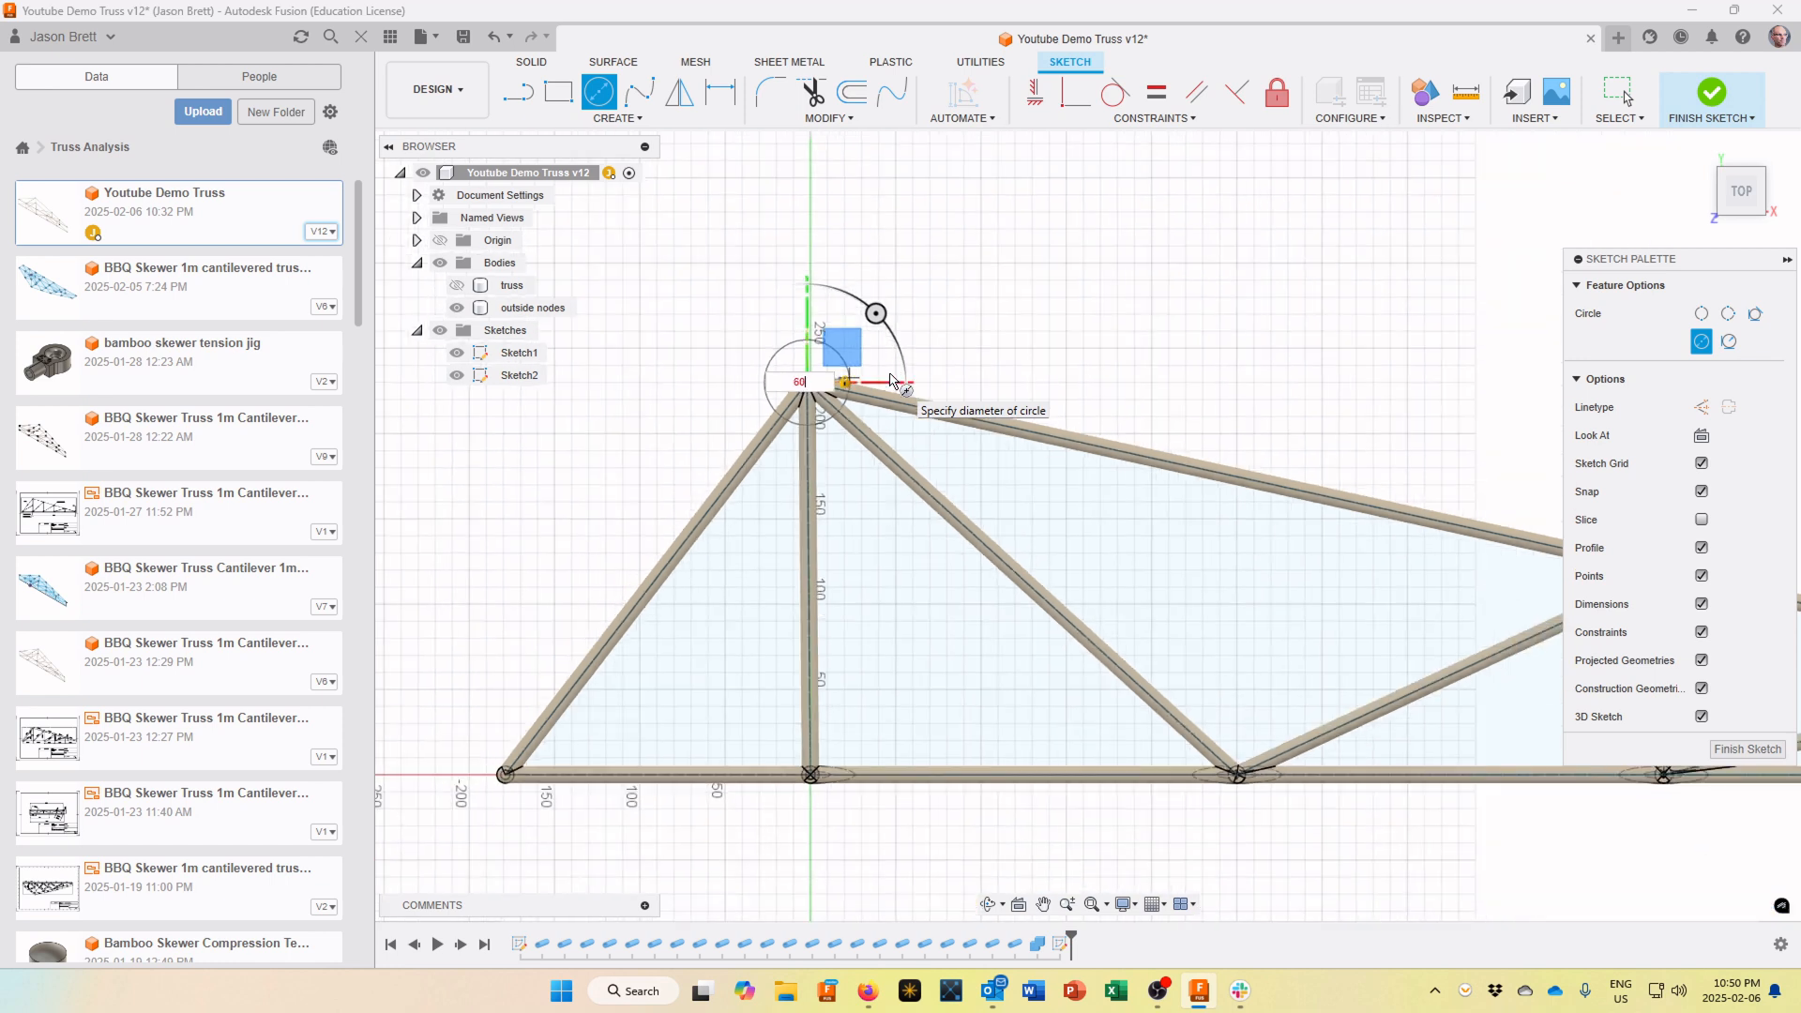
key("Tab")
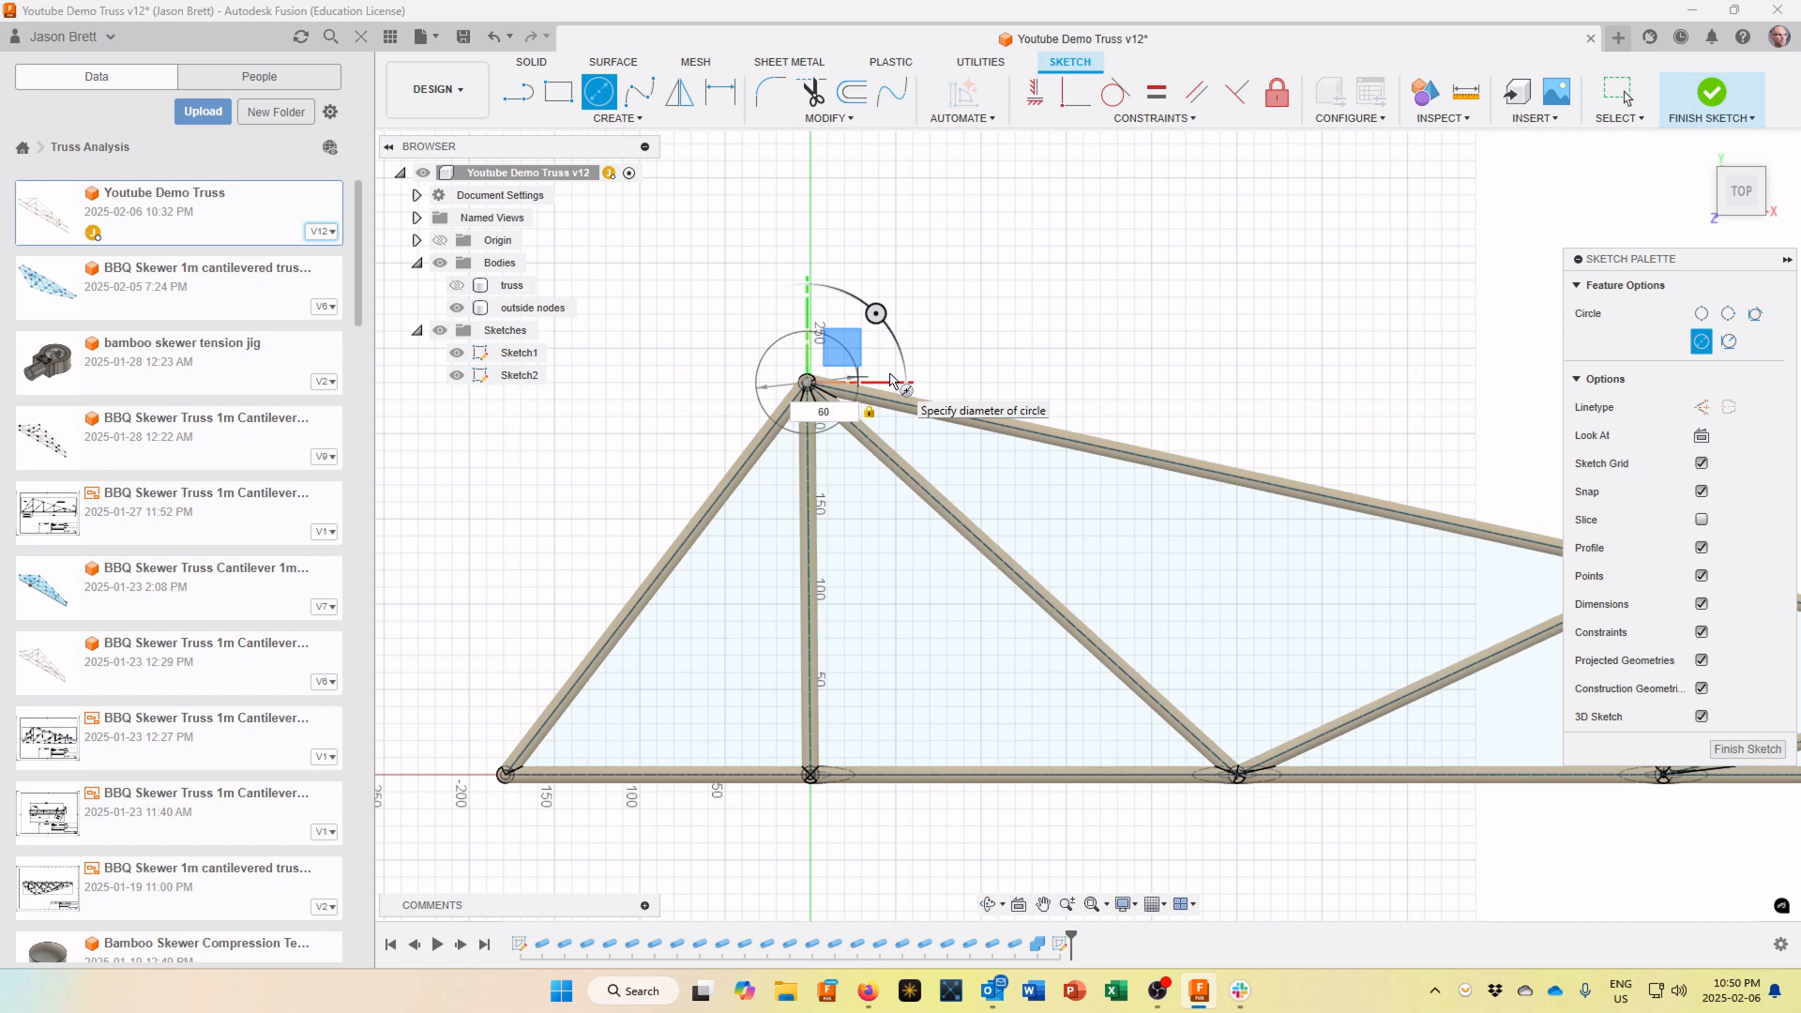
key("Return")
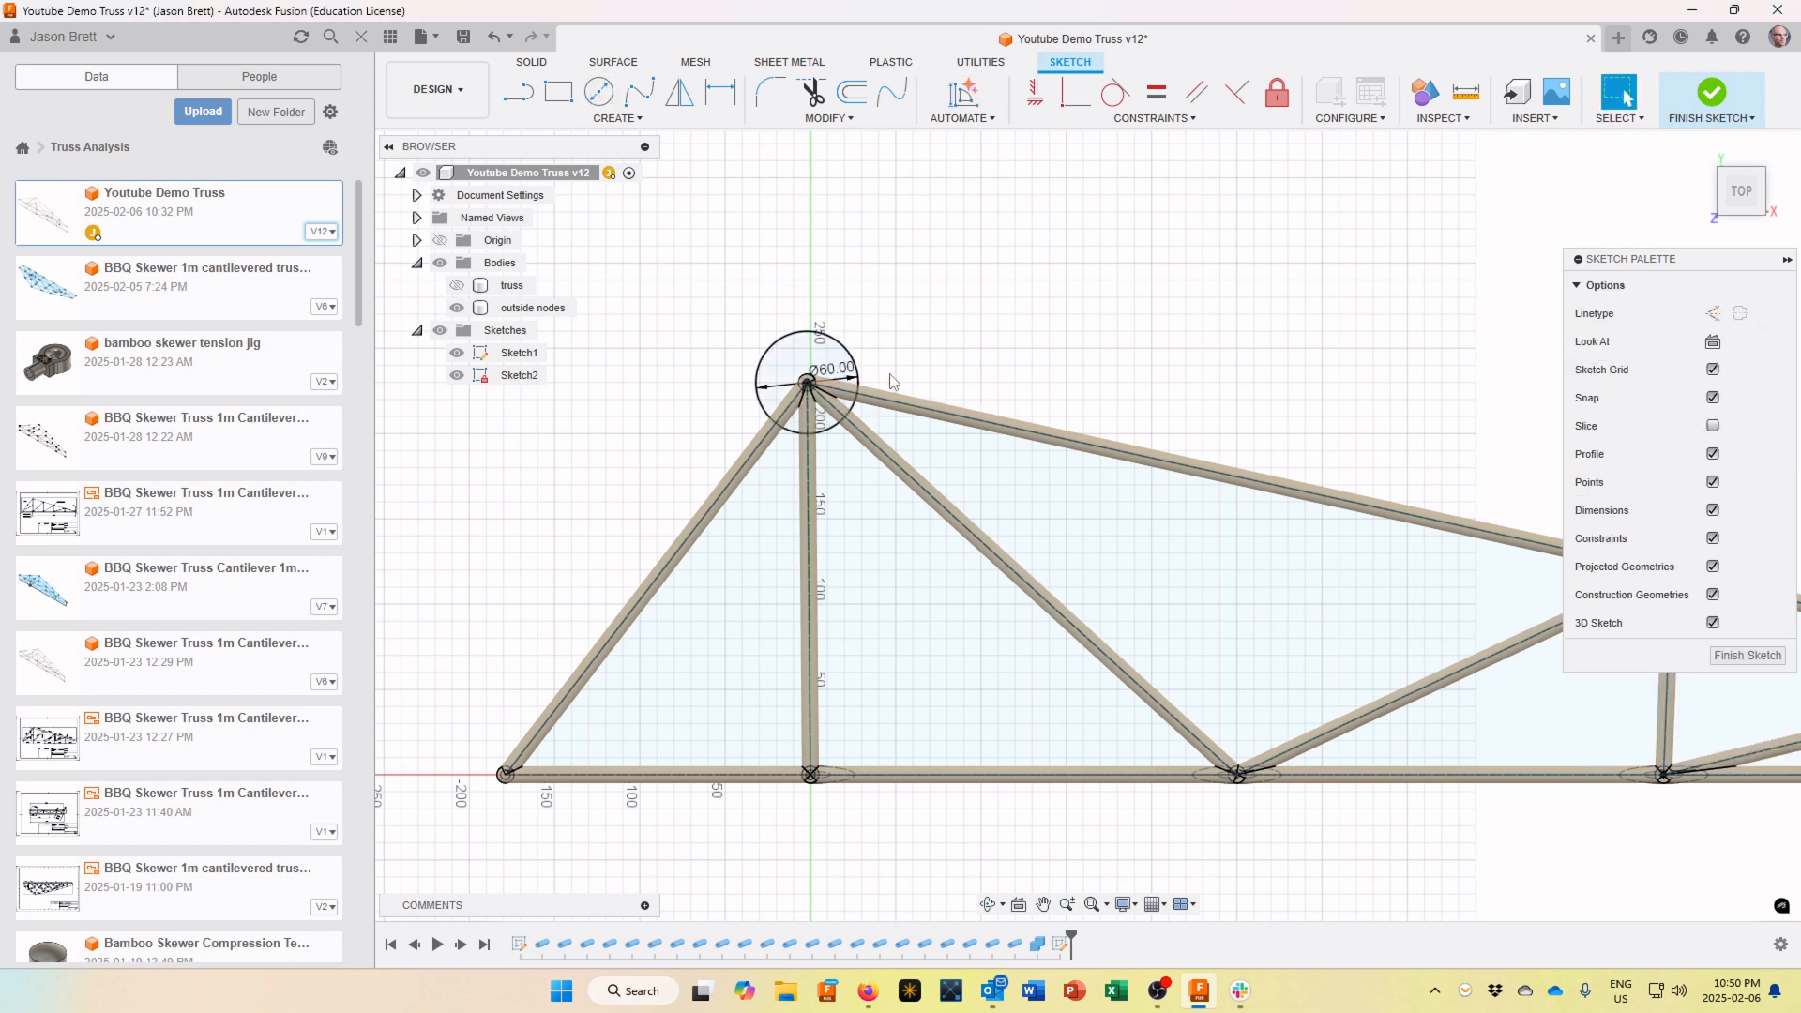
Sketch a 60 mm center diameter circle centred on the lower end joint at the truss's tall end
right_click(586, 481)
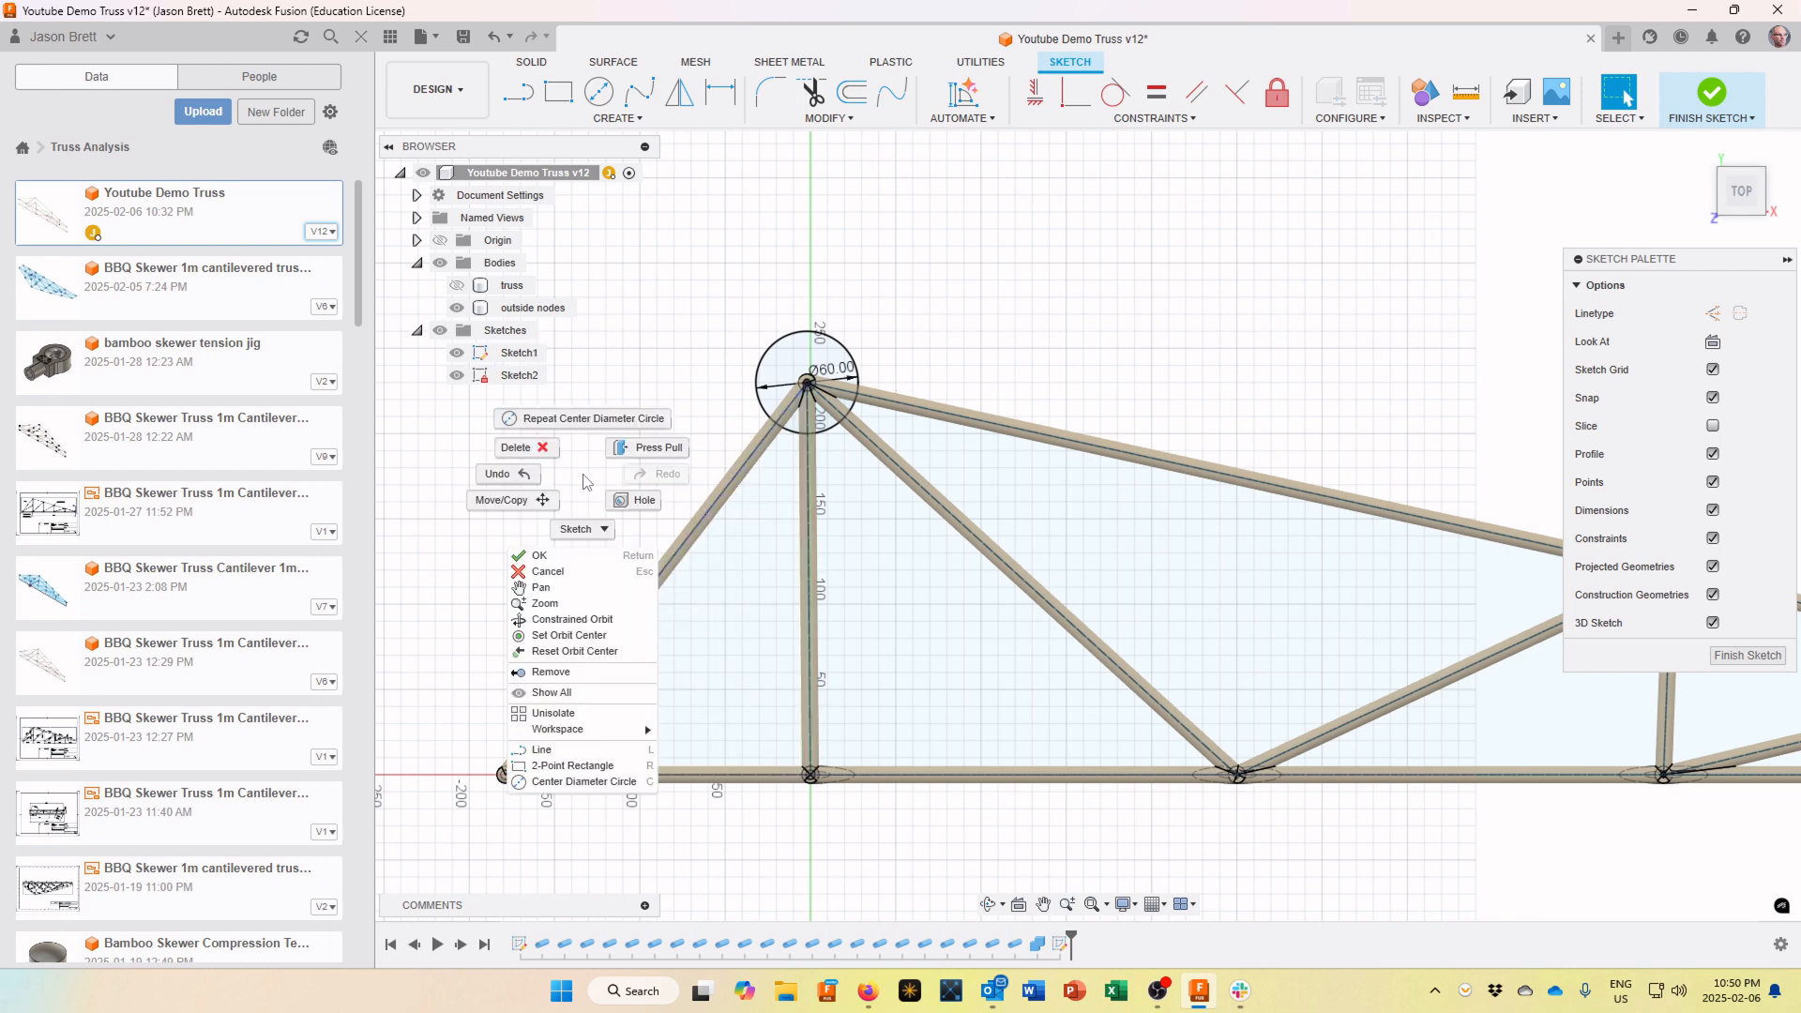
left_click(594, 420)
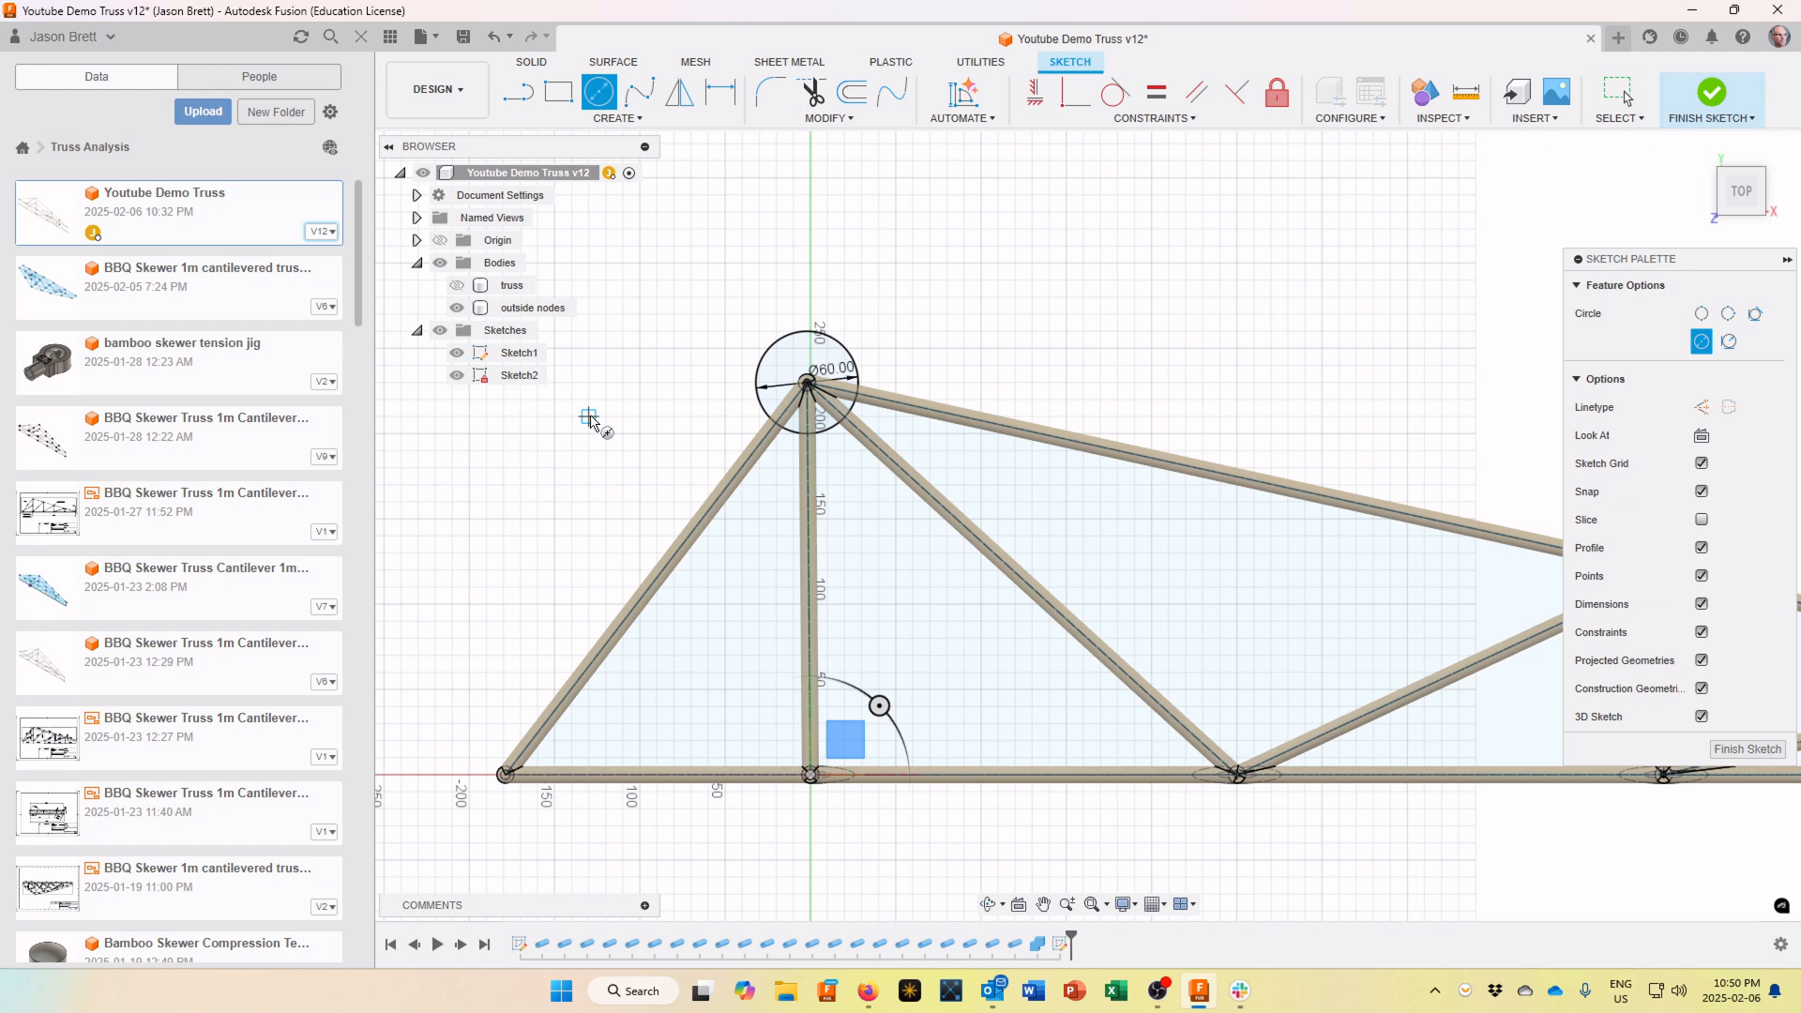
left_click(504, 775)
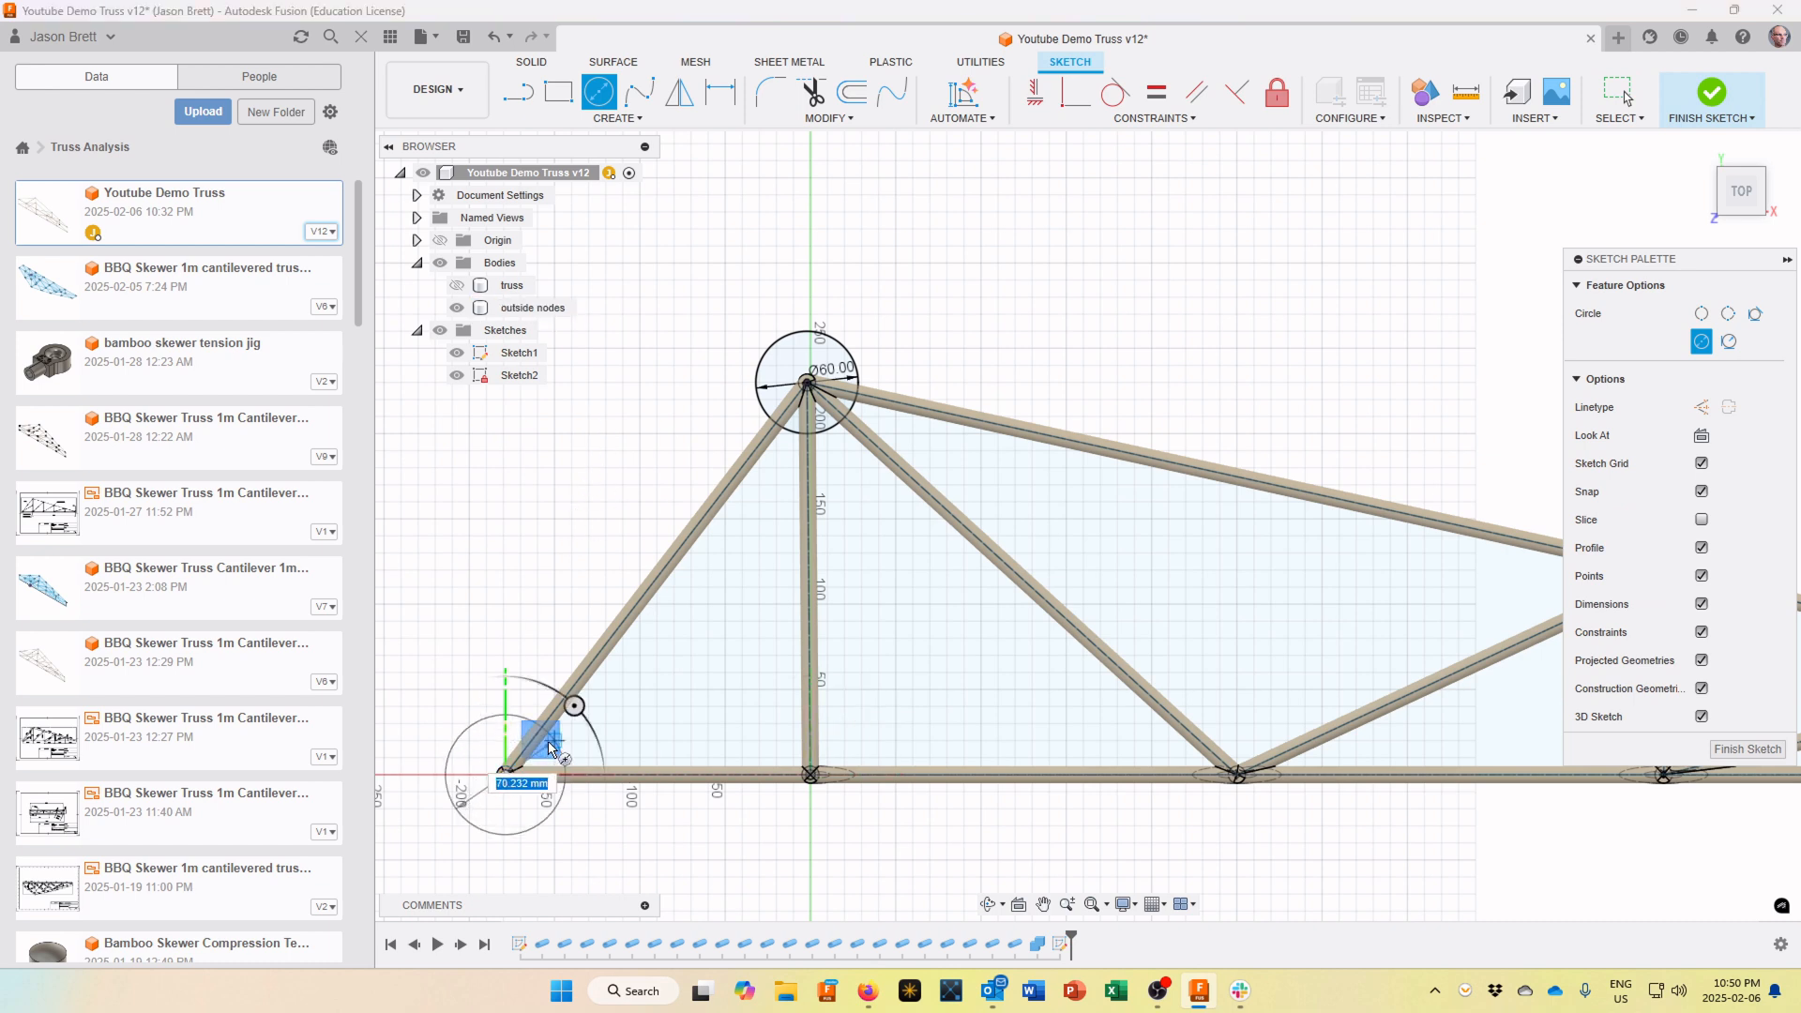
type("60")
key("Return")
key("Escape")
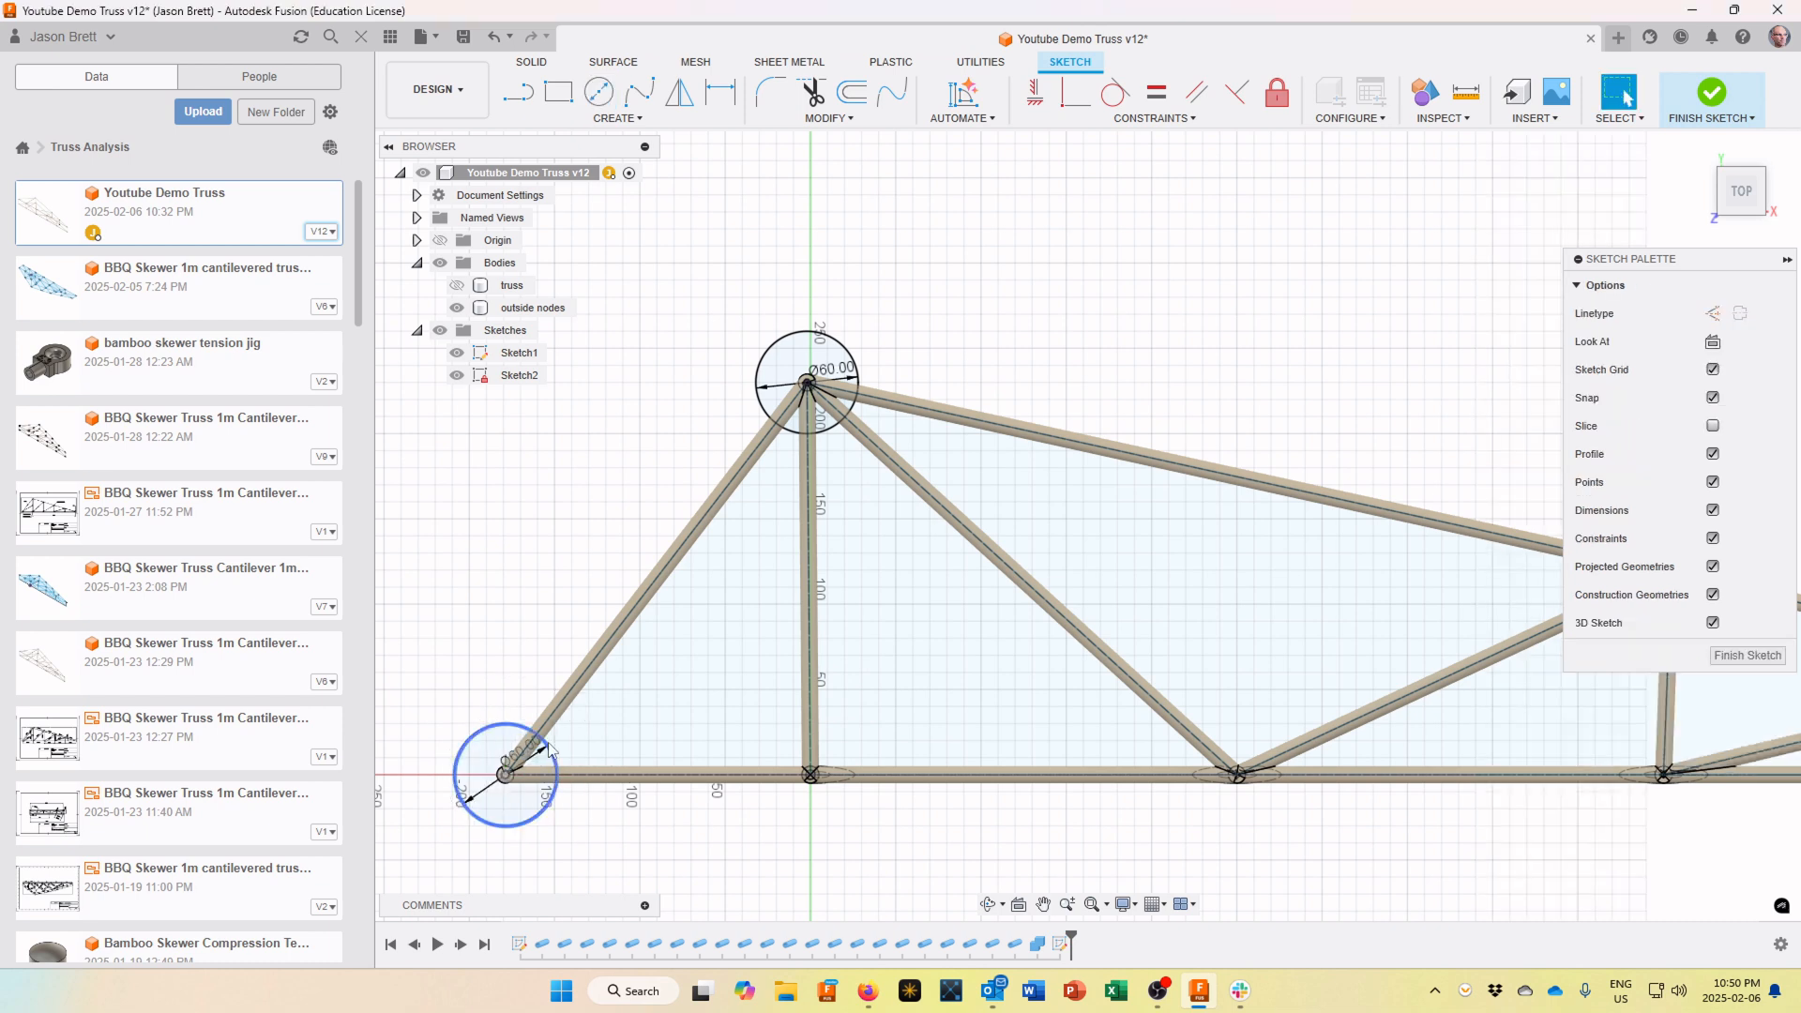
Sketch a 60 mm center diameter circle centred on the bottom joint directly below the apex
right_click(813, 826)
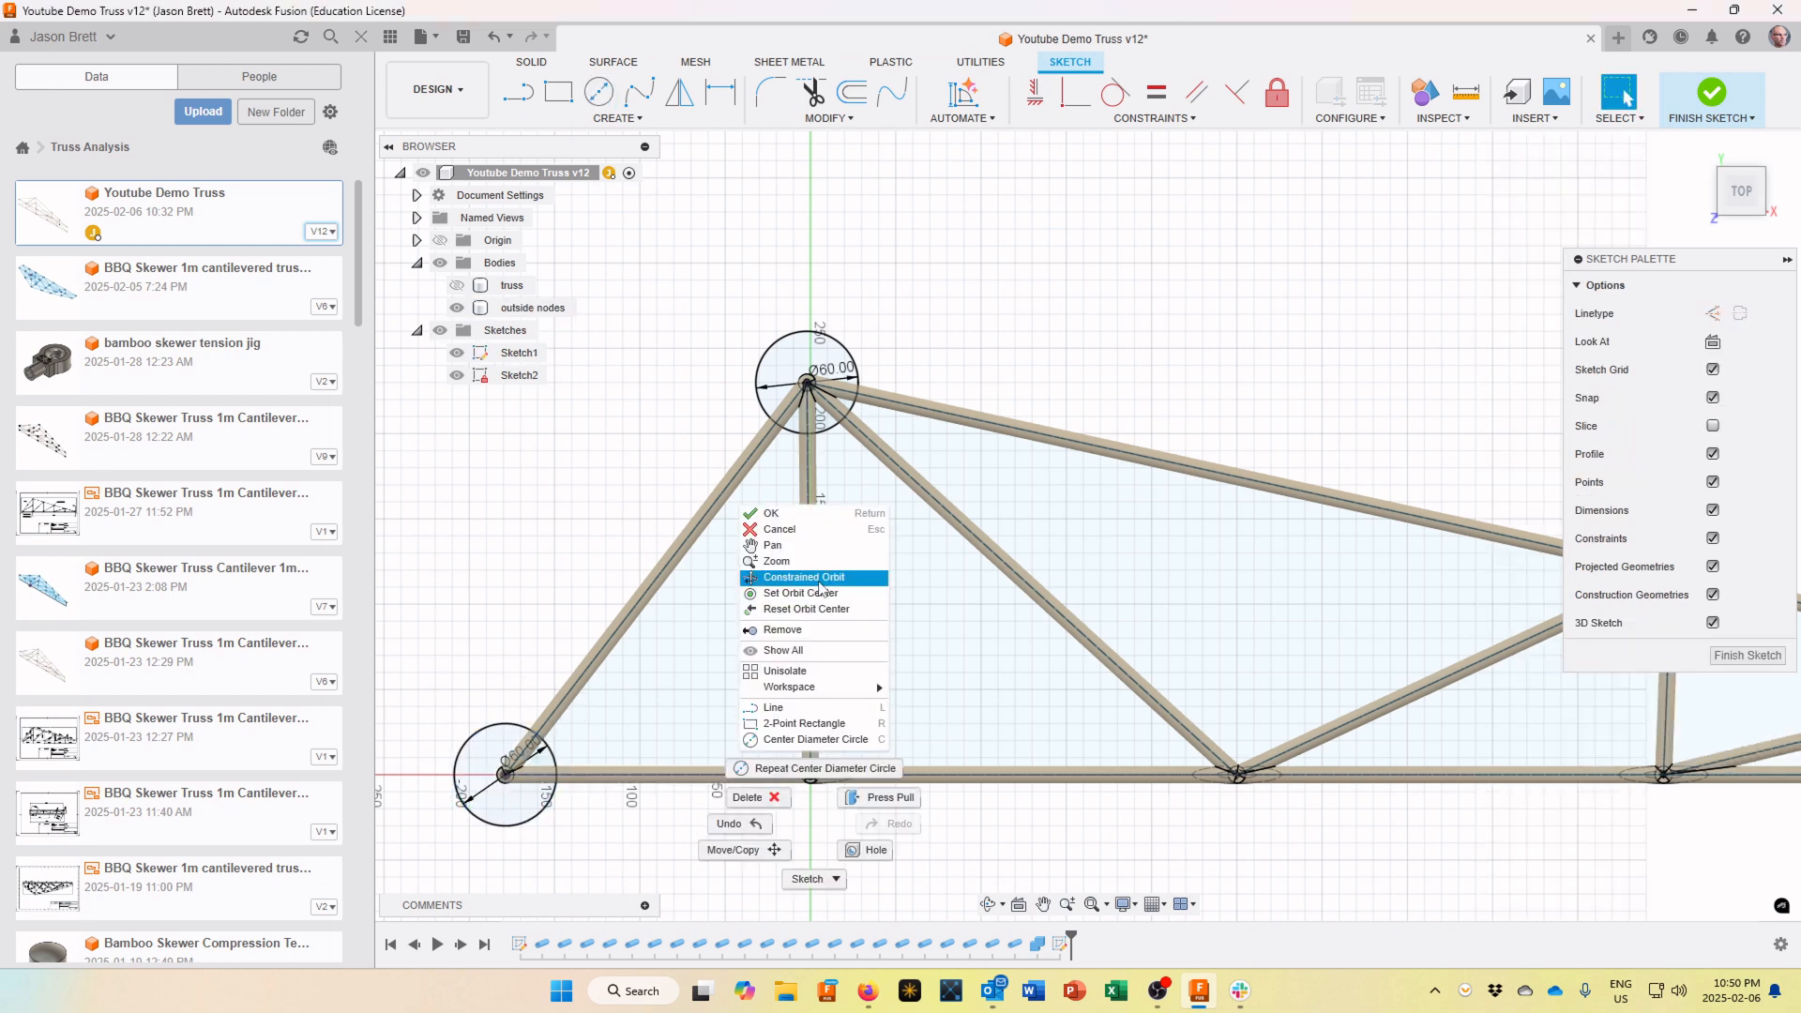
left_click(814, 770)
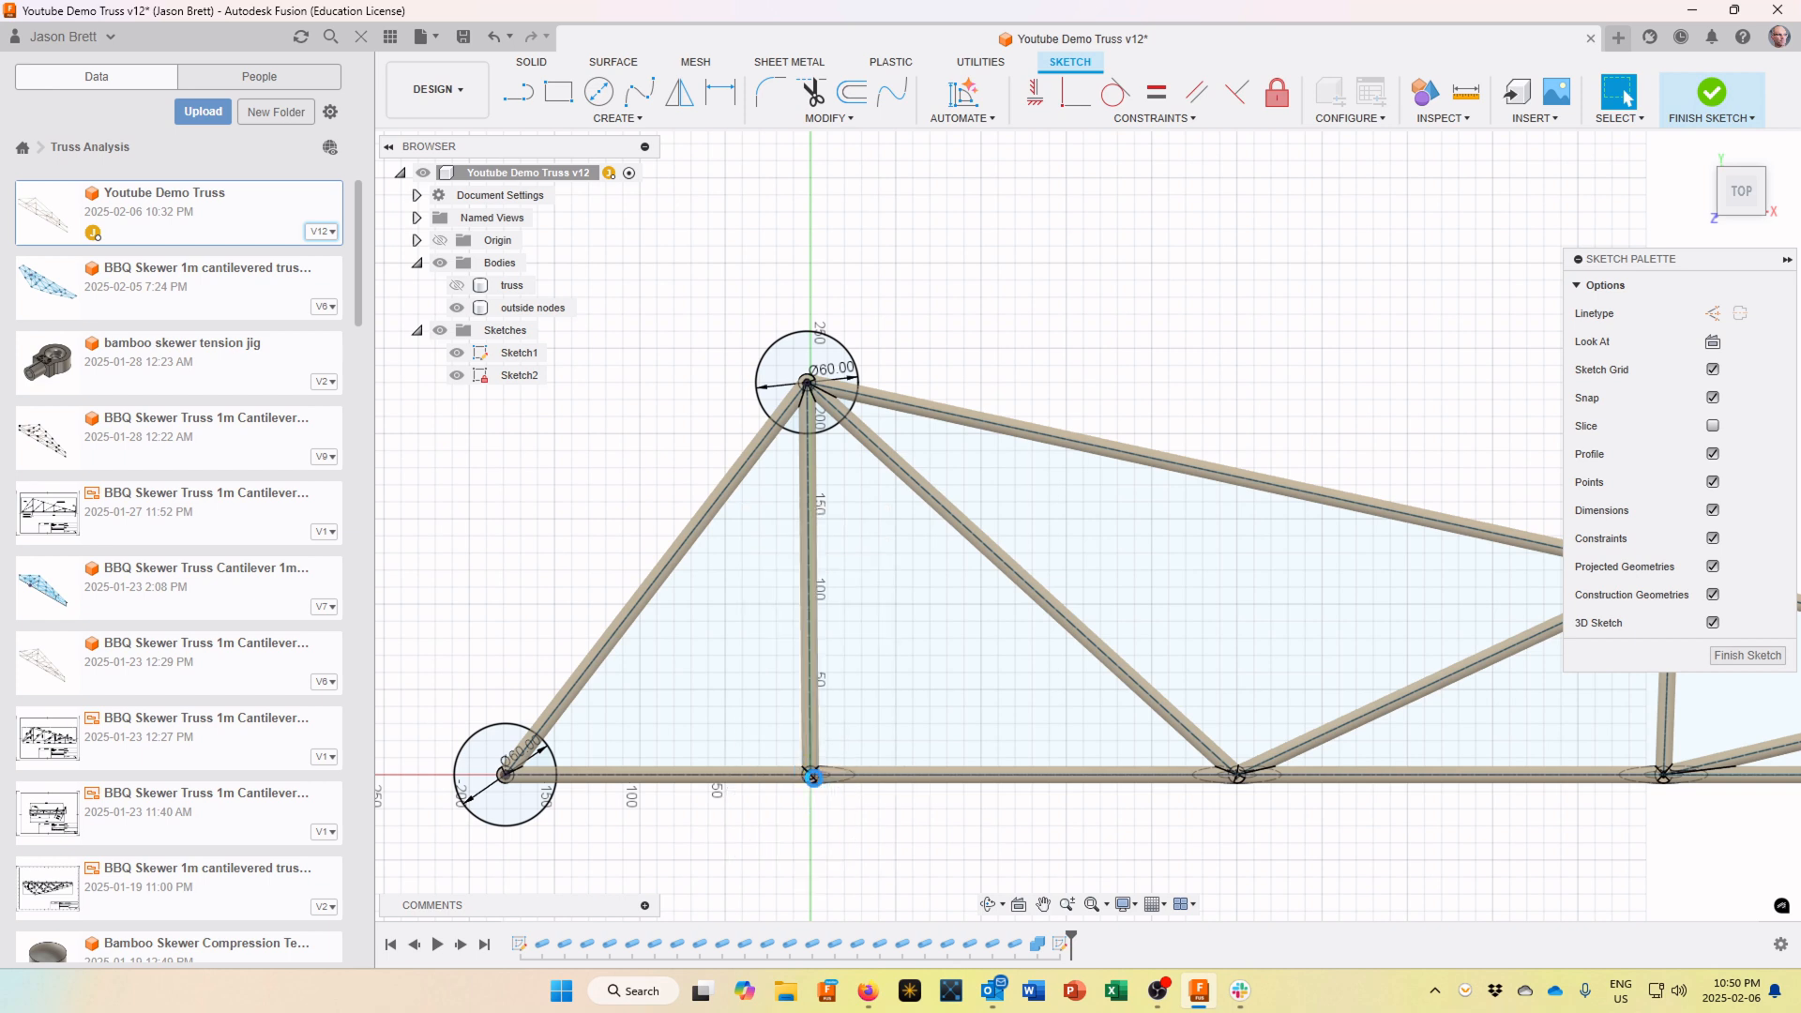
left_click(811, 775)
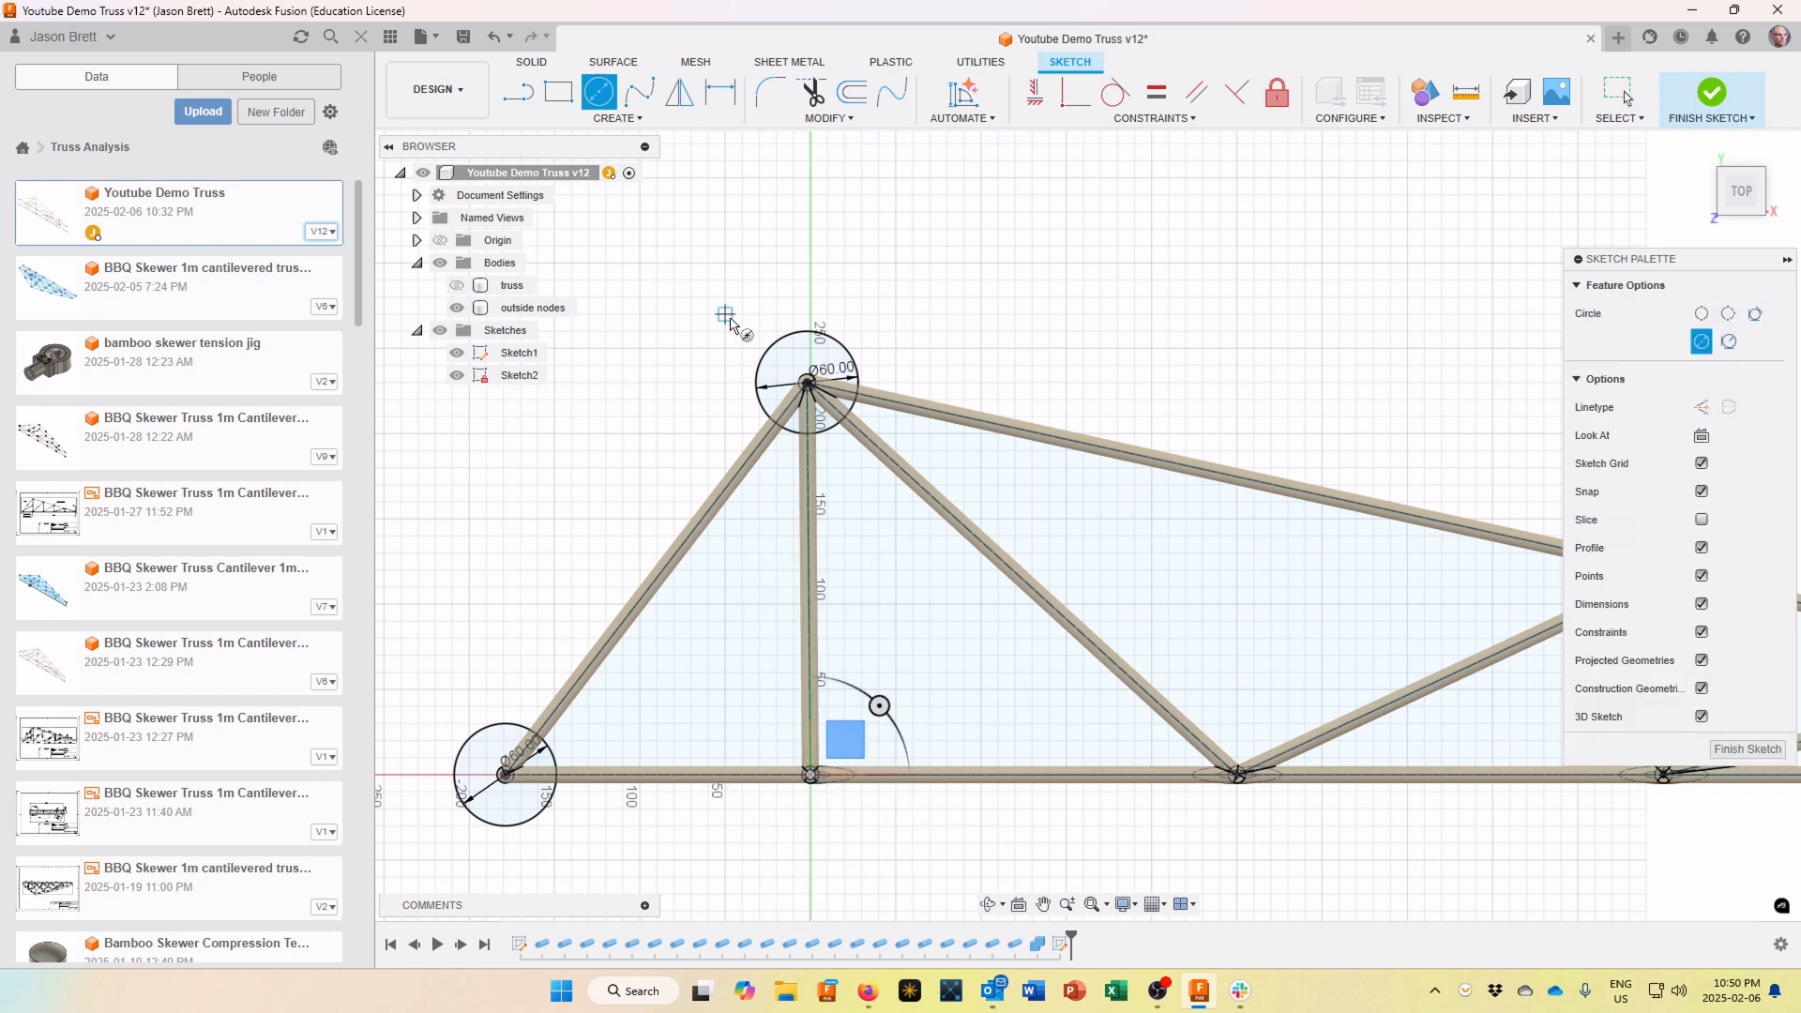
left_click(811, 775)
type("60")
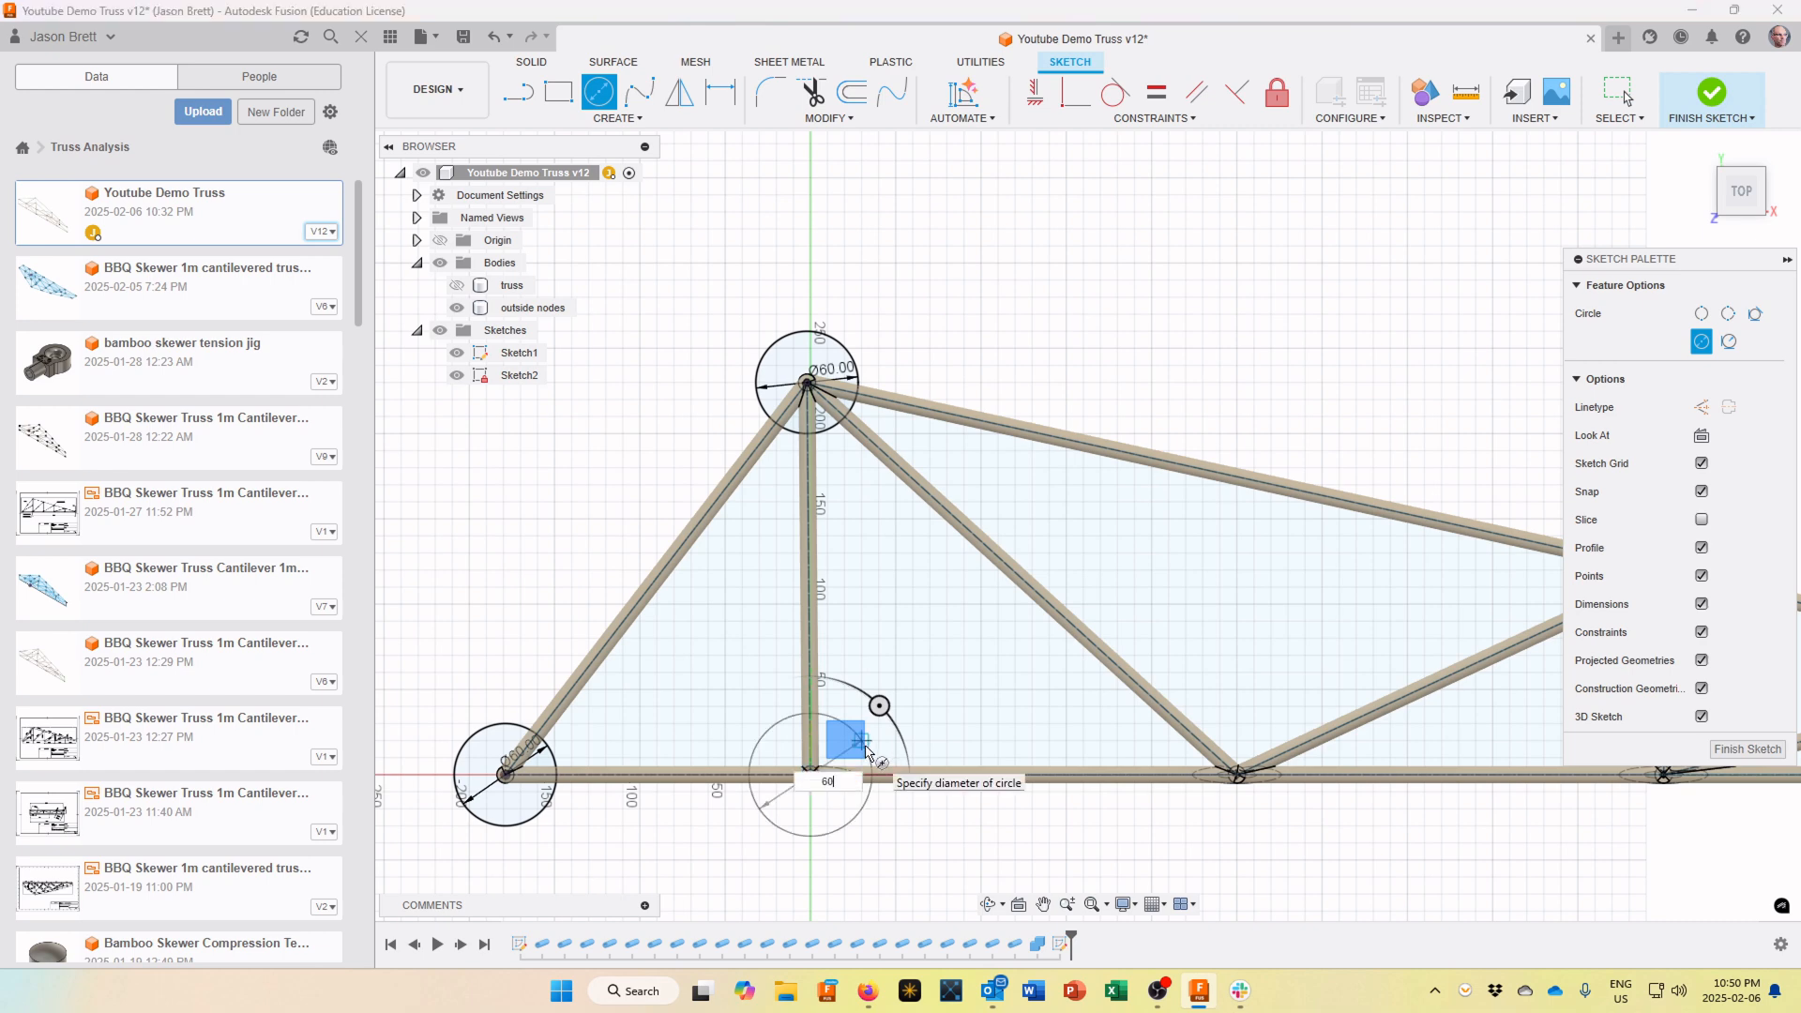
key("Return")
key("Escape")
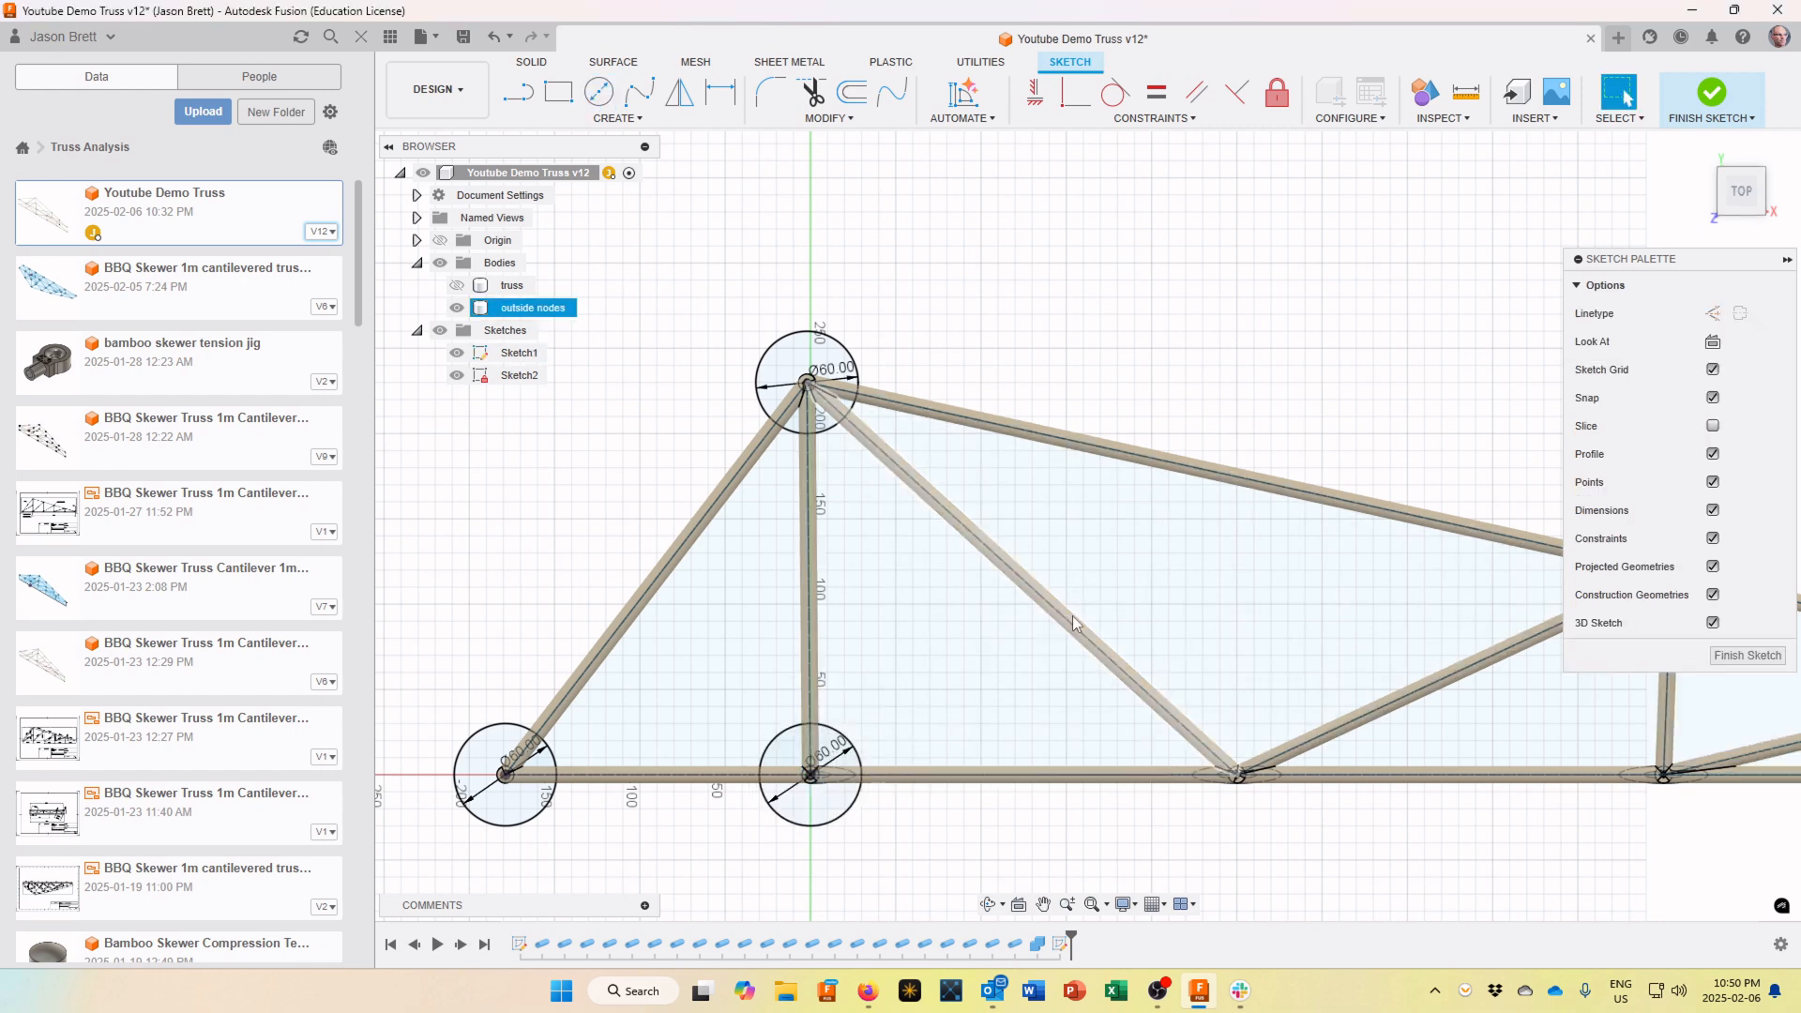
Examine the circles along the truss, especially where the two circles on the shortest vertical member meet
scroll(1086, 611, "up", 3)
scroll(1216, 623, "down", 8)
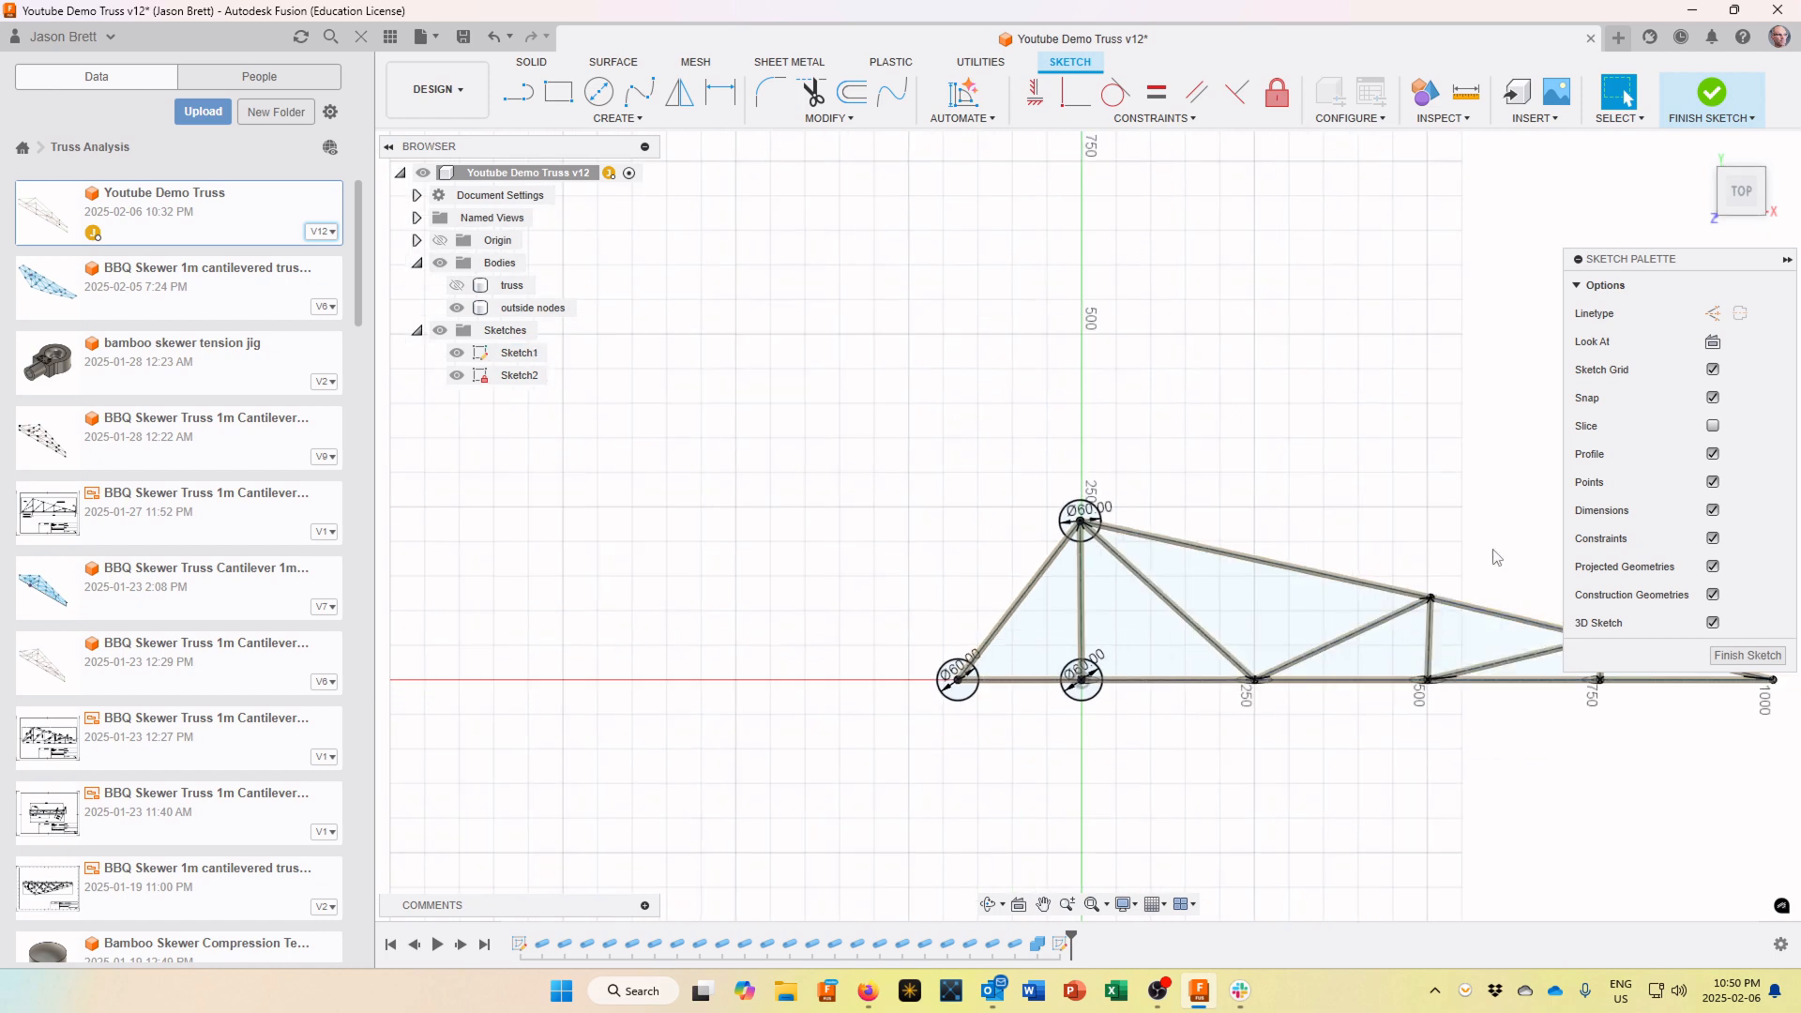
mouse_move(1492, 547)
middle_mouse_down()
mouse_move(1327, 513)
mouse_move(1079, 499)
mouse_move(1106, 523)
middle_mouse_up()
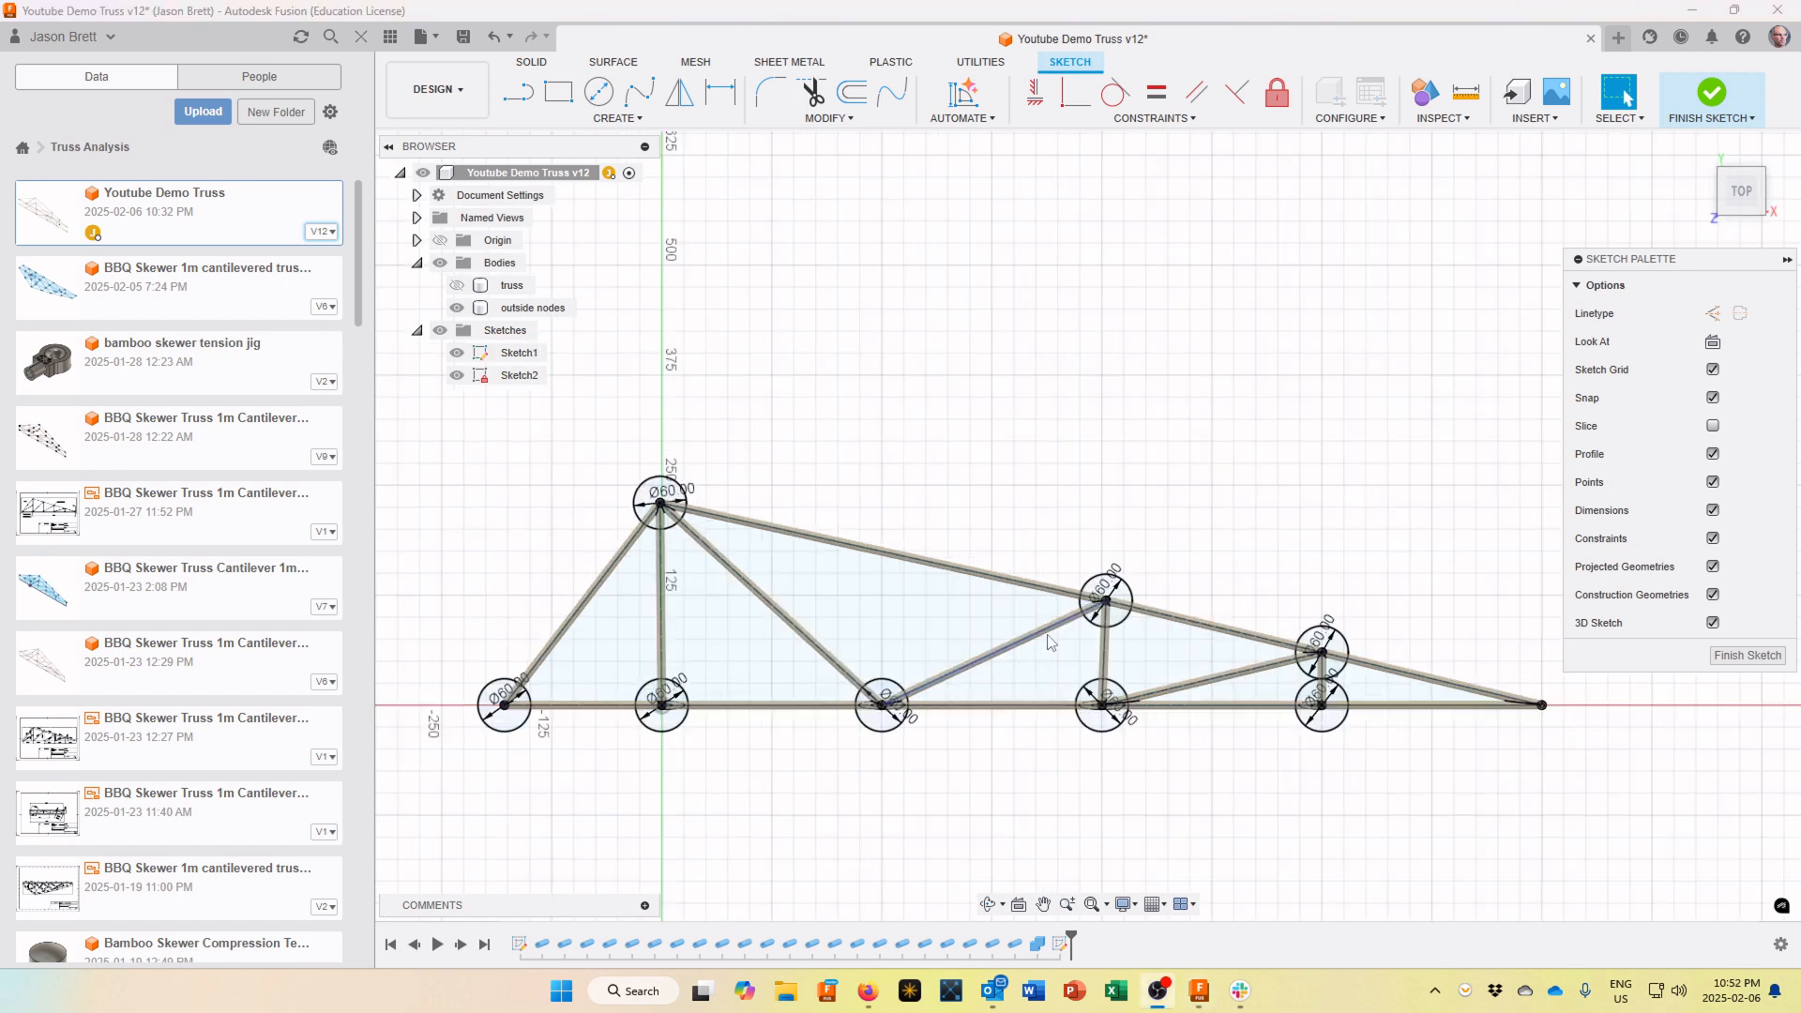
scroll(1473, 568, "up", 1)
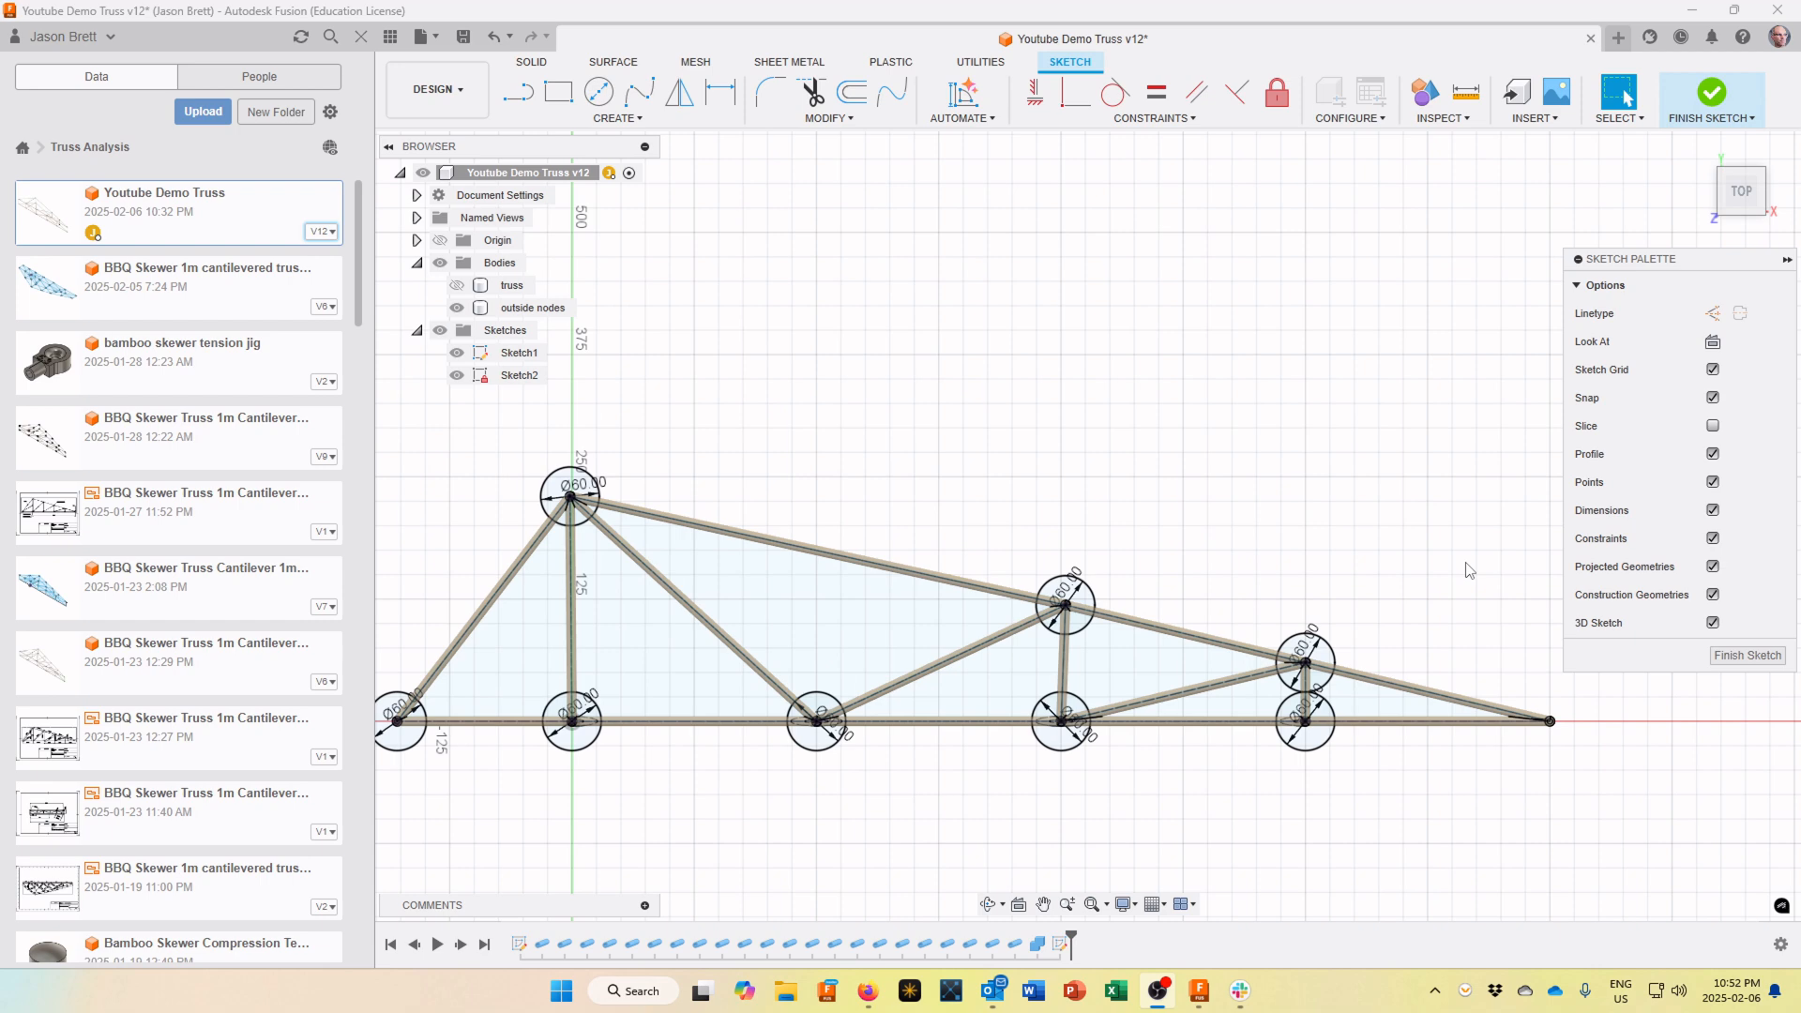
scroll(1306, 662, "up", 1)
scroll(1306, 661, "up", 6)
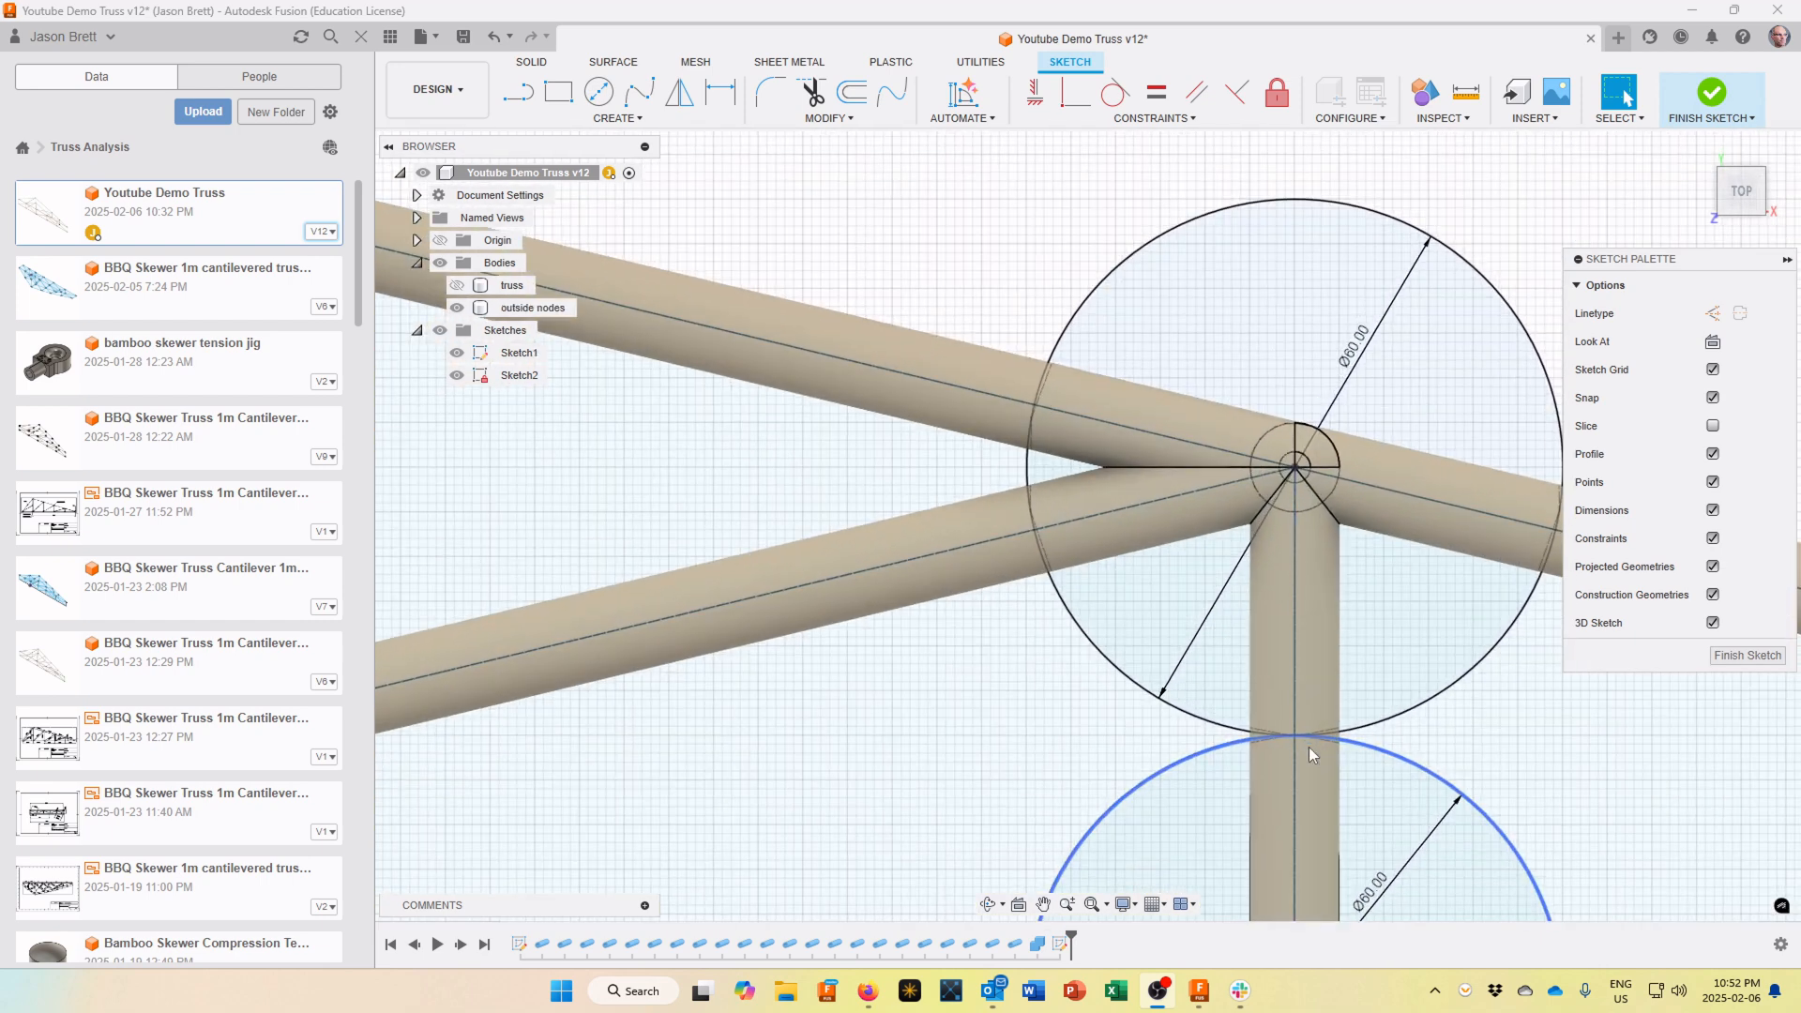
scroll(1304, 743, "up", 3)
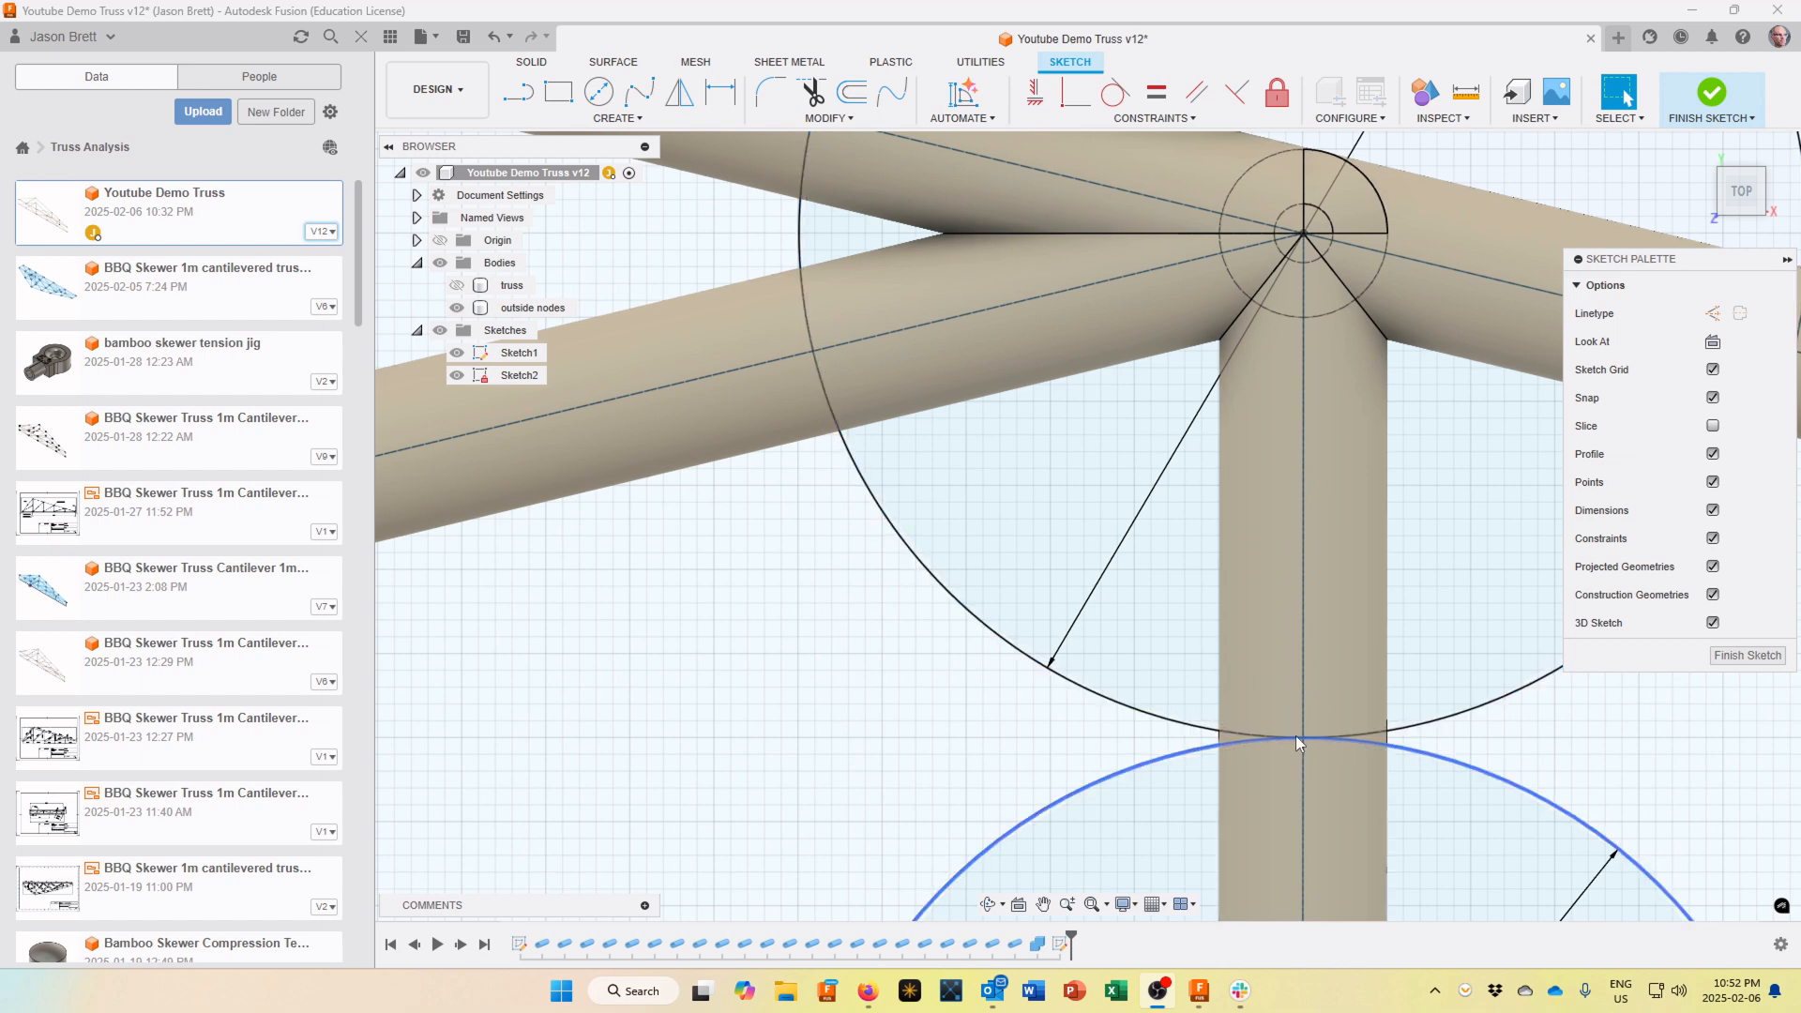
scroll(1297, 742, "down", 4)
scroll(1296, 735, "down", 4)
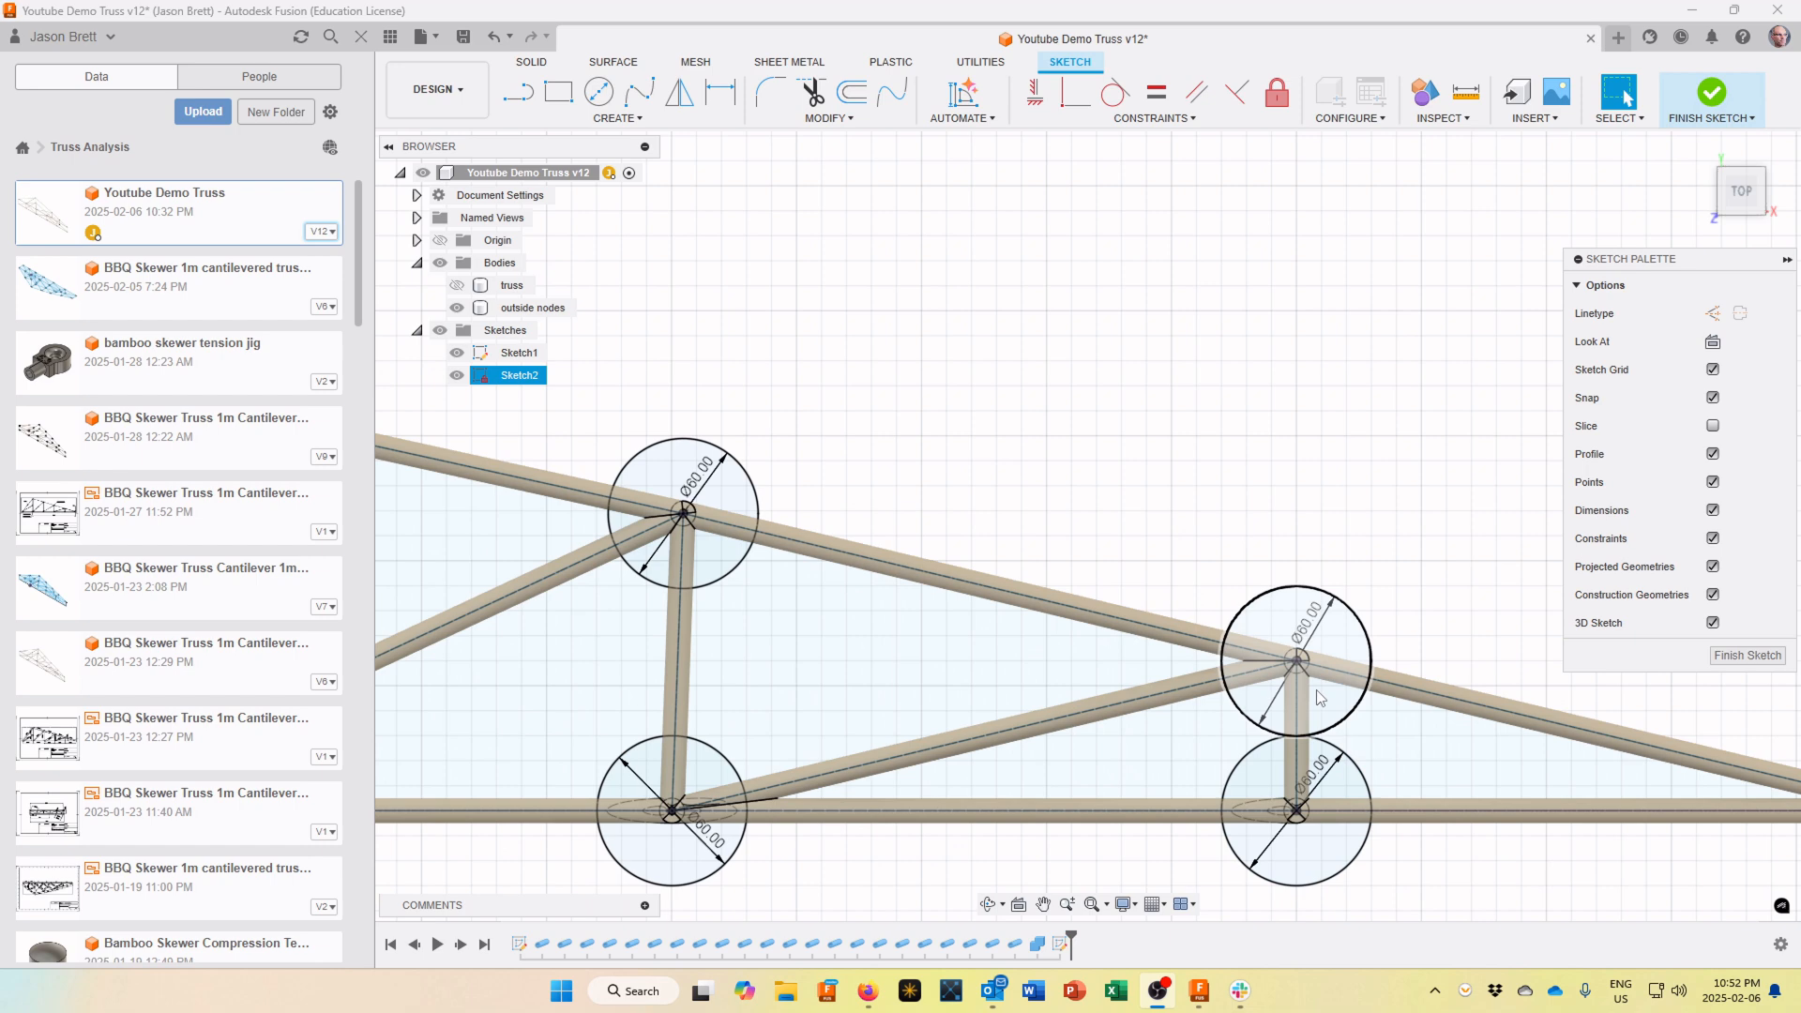
scroll(1332, 659, "down", 2)
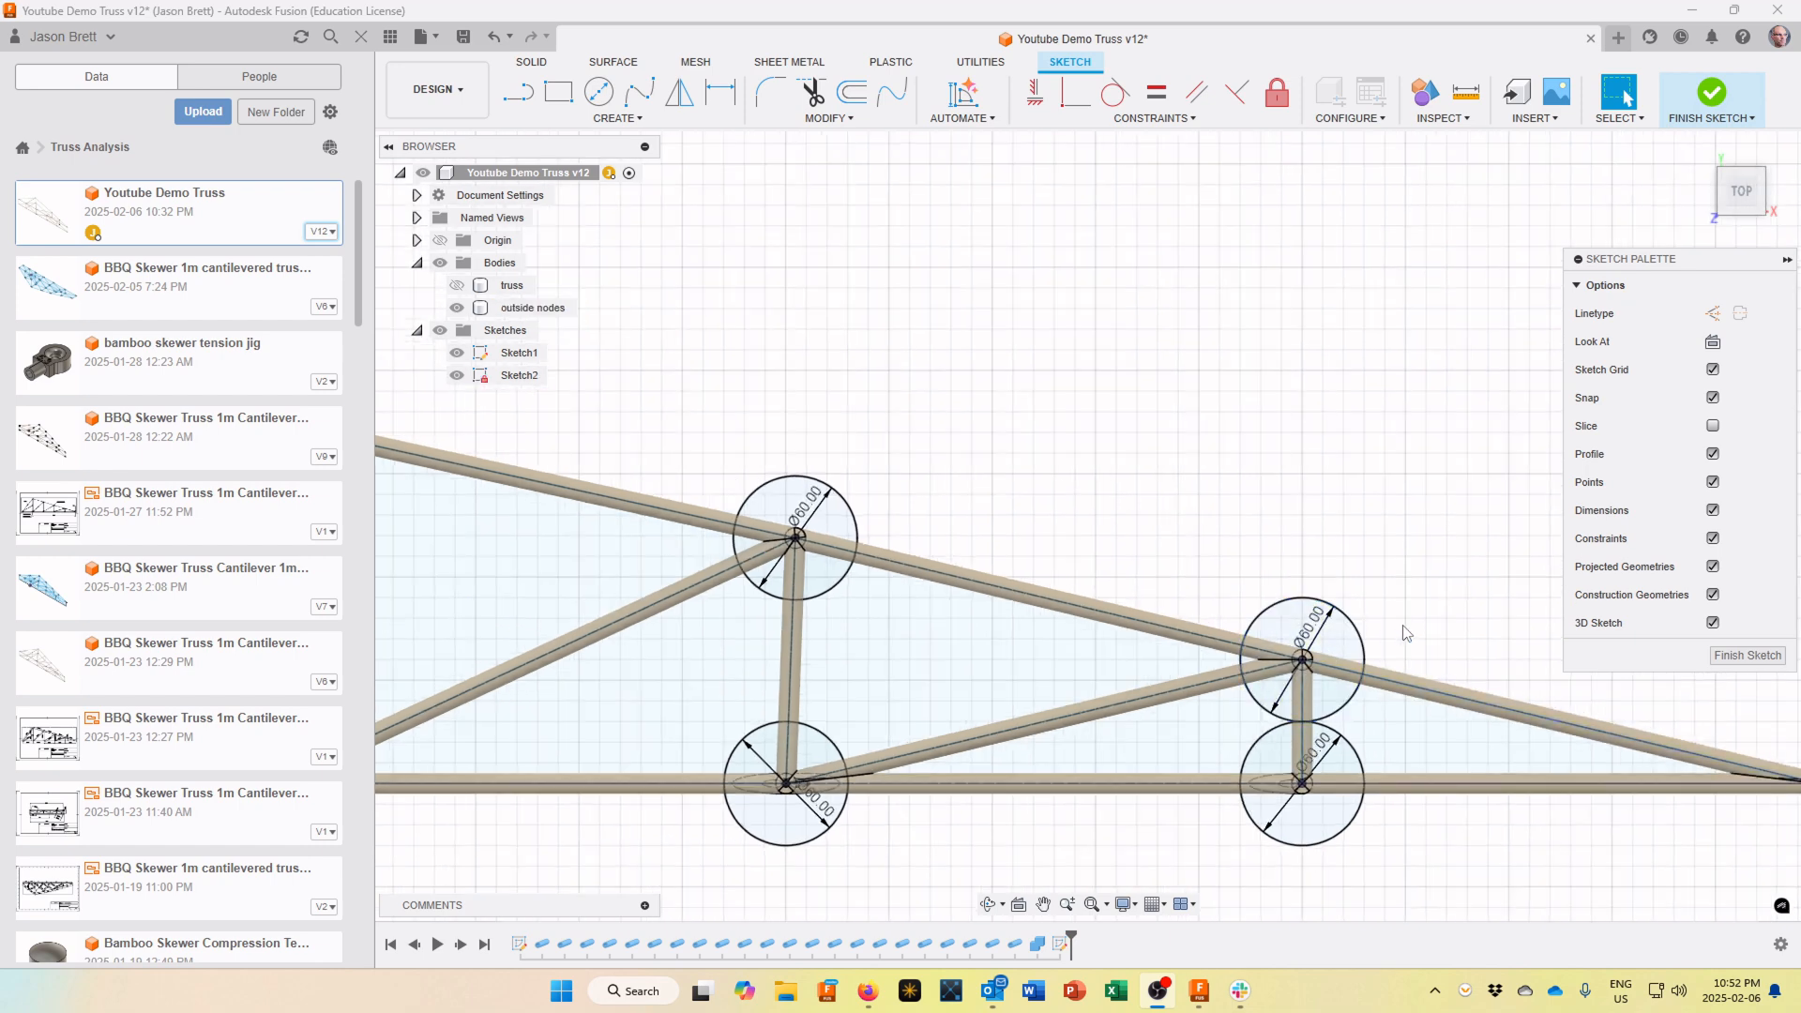
Sketch an 80 mm center diameter circle centred on the joint at the truss's pointed tip
scroll(1403, 628, "down", 1)
mouse_move(1404, 628)
middle_mouse_down()
mouse_move(1299, 546)
mouse_move(1126, 512)
middle_mouse_up()
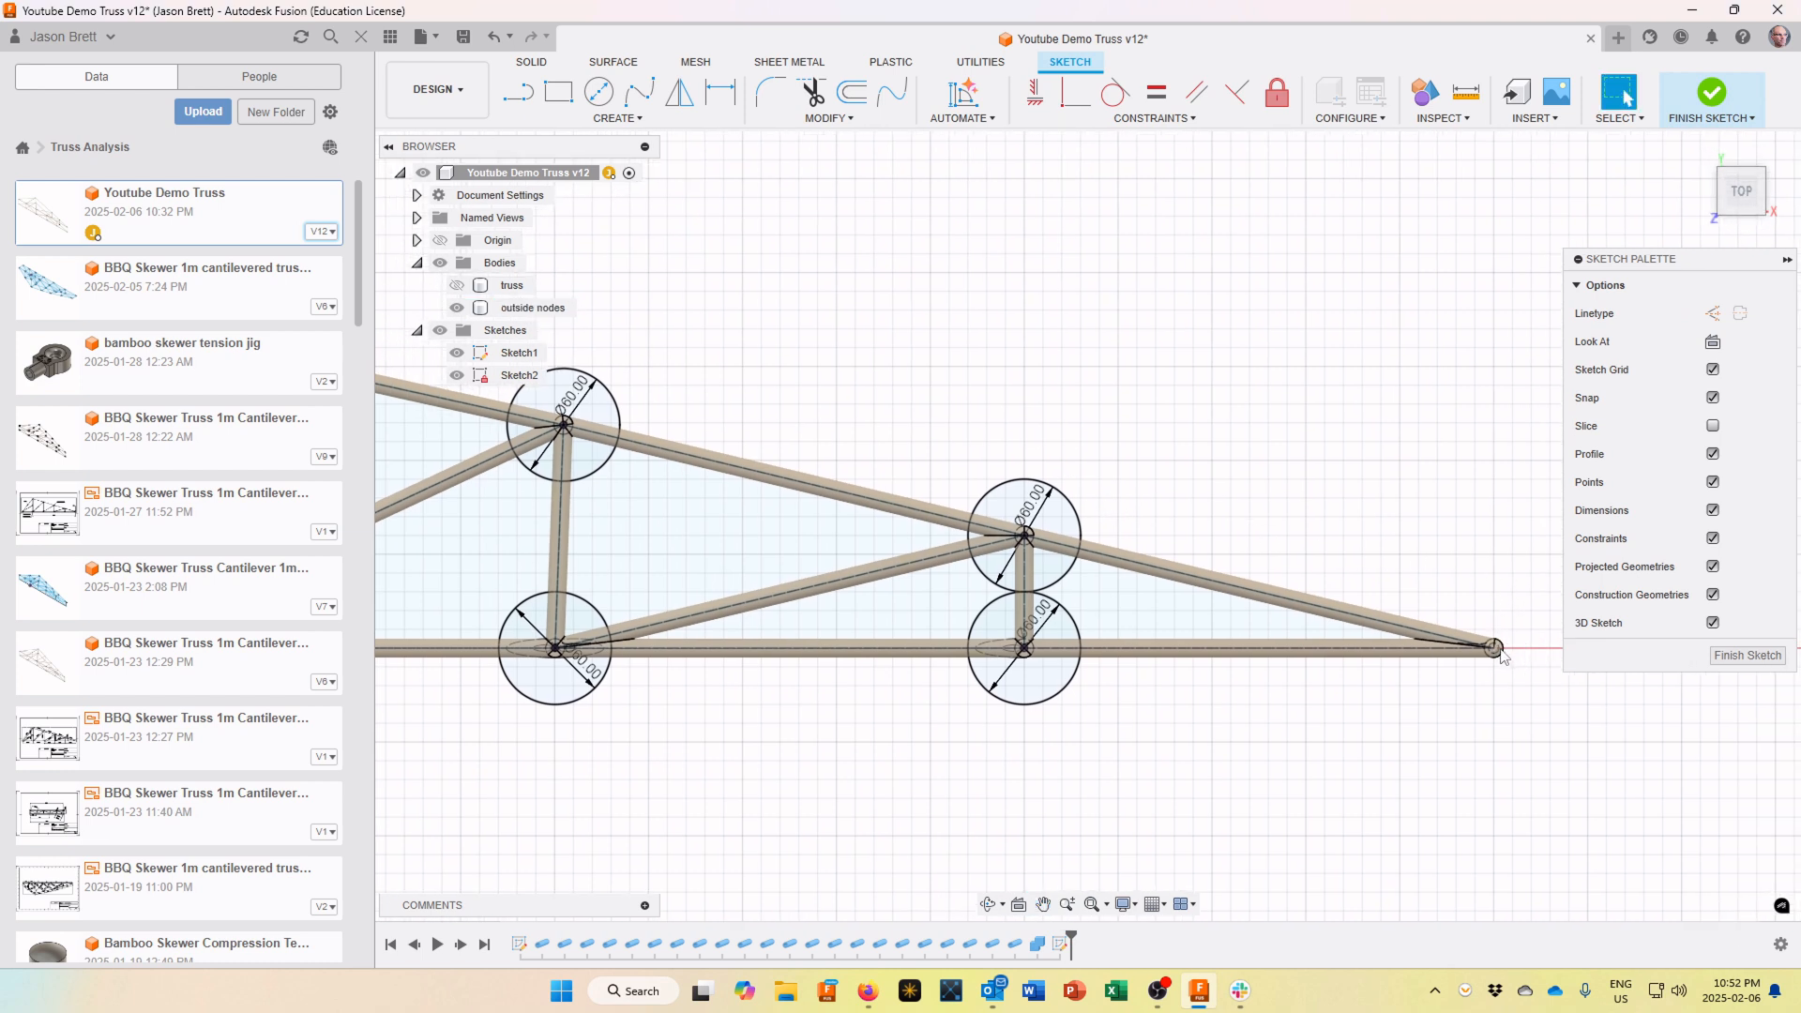
left_click(598, 91)
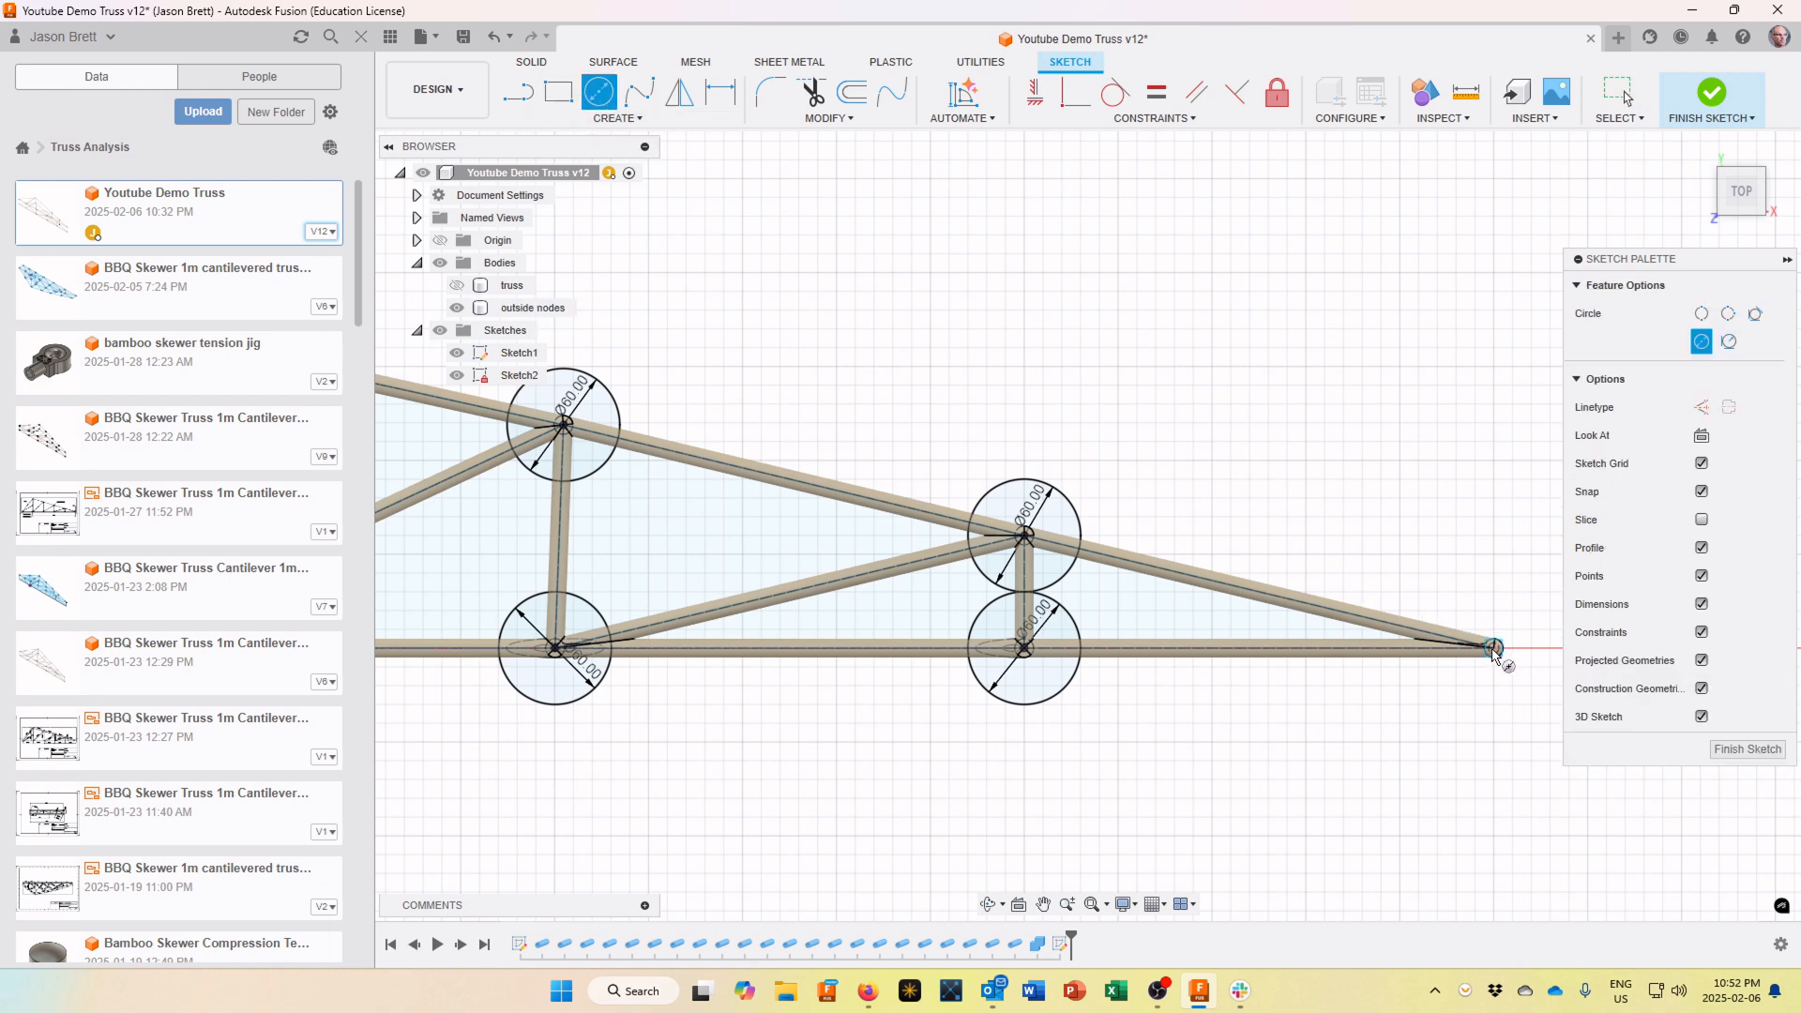
left_click(1494, 648)
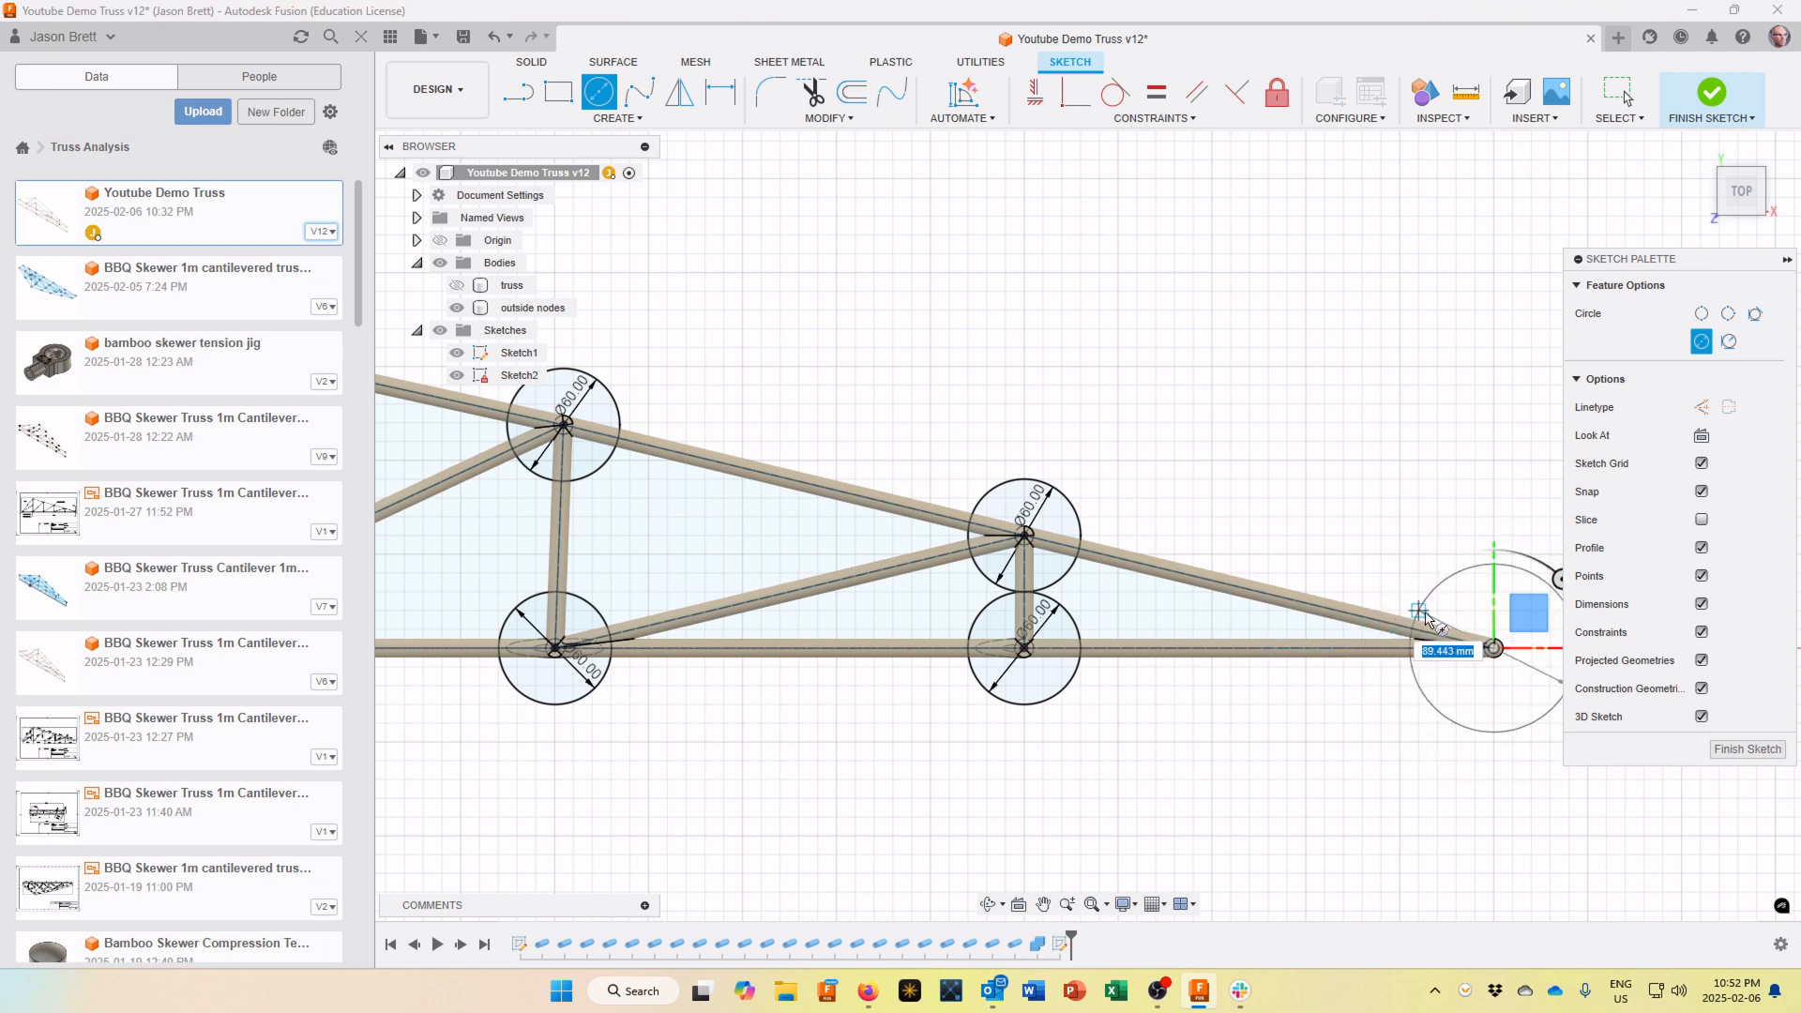
type("8")
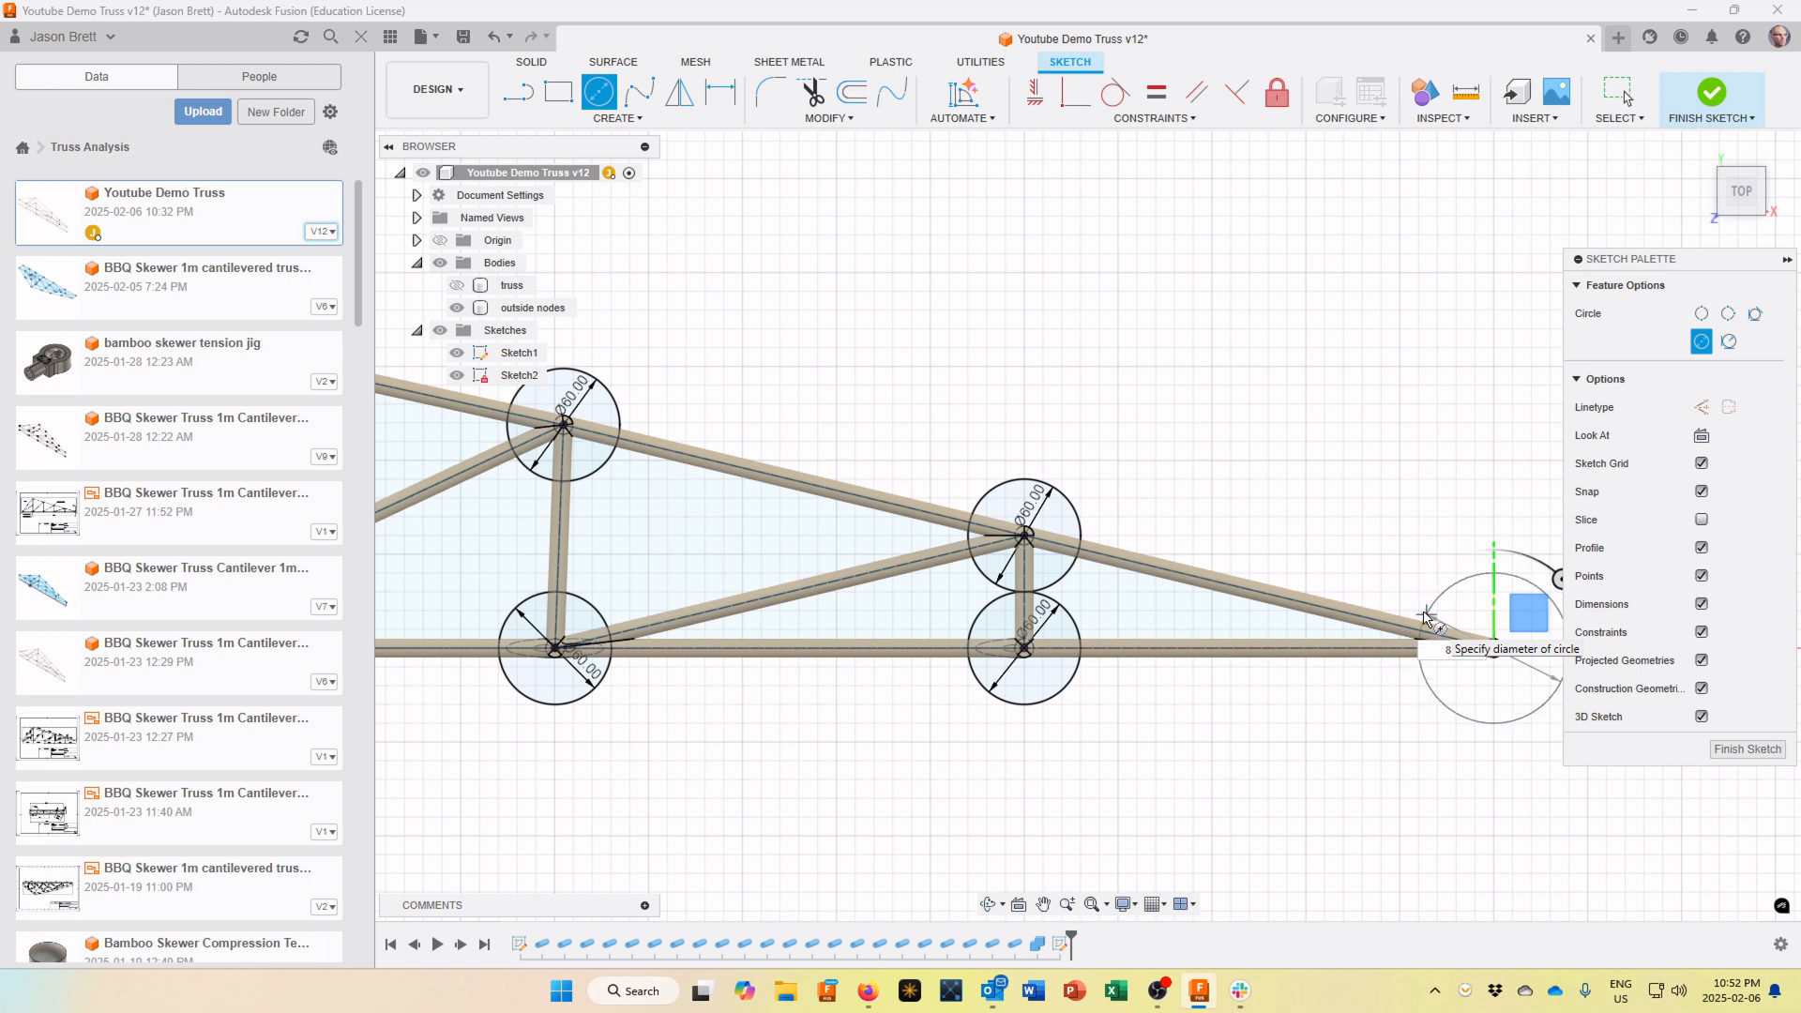
type("0")
key("Return")
key("Escape")
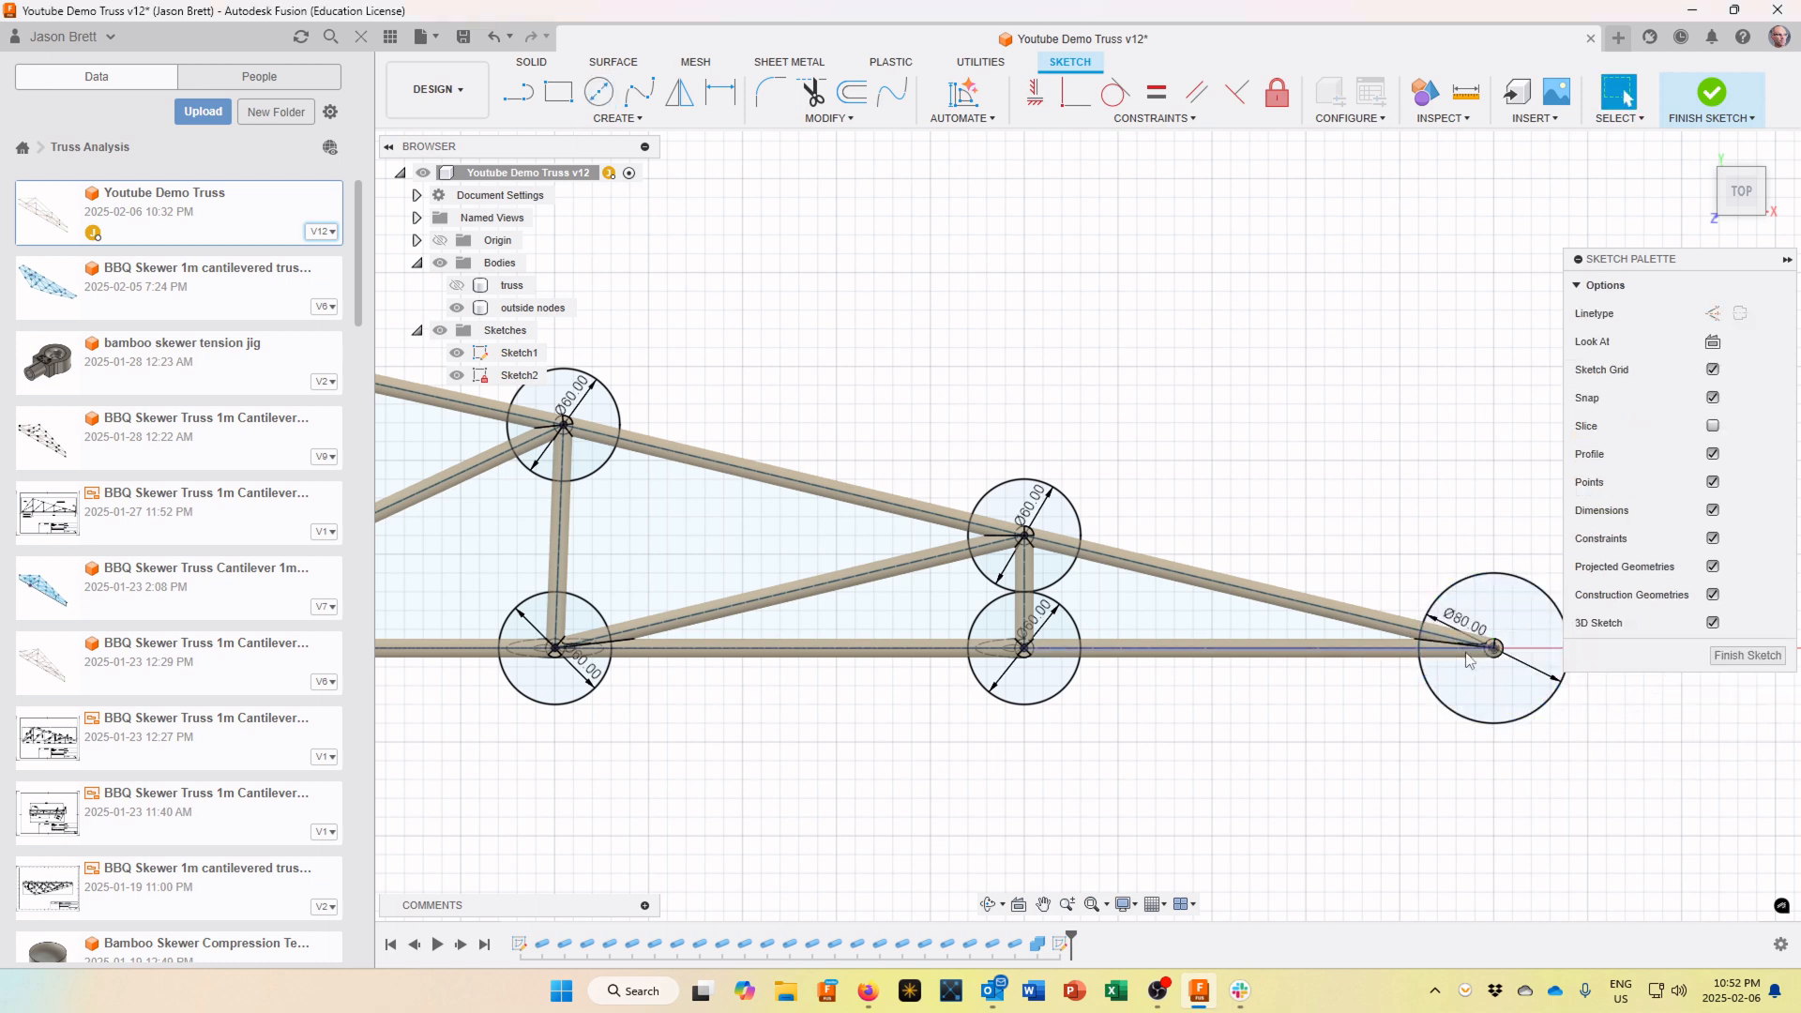
Set the diameter of the circle at the truss's pointed tip to 100 mm
scroll(1467, 651, "up", 5)
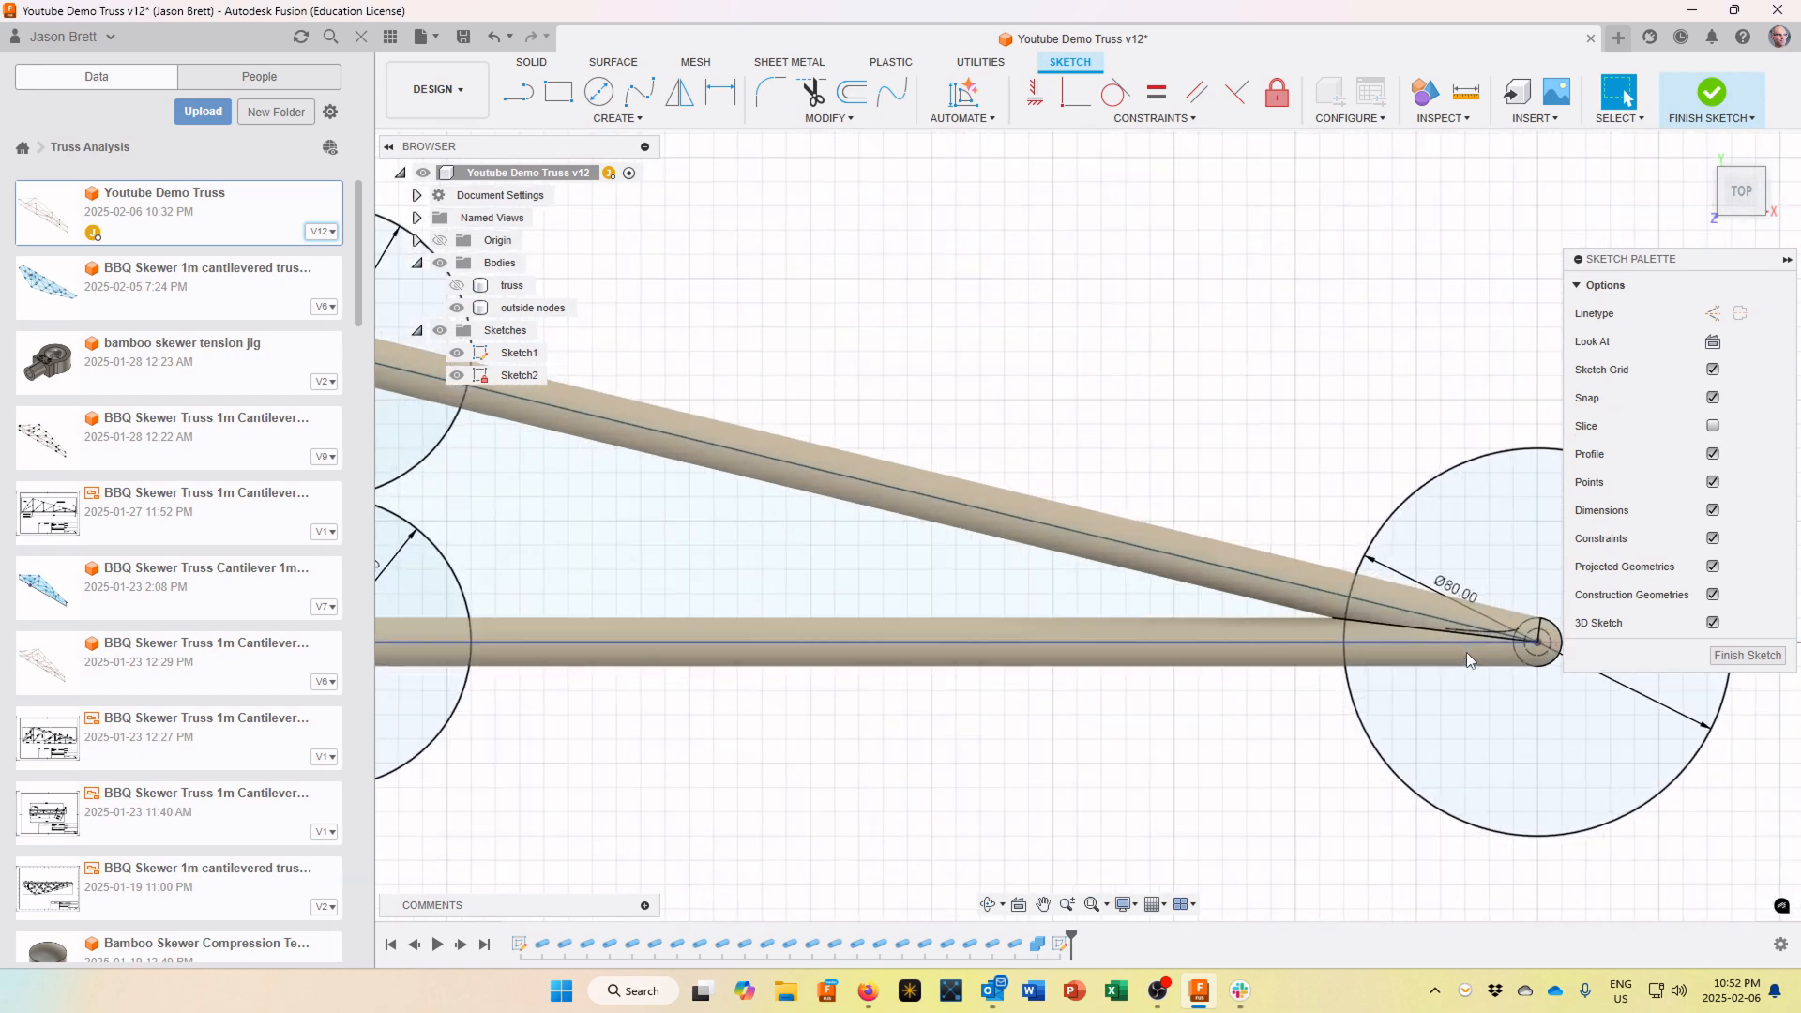
double_click(1452, 591)
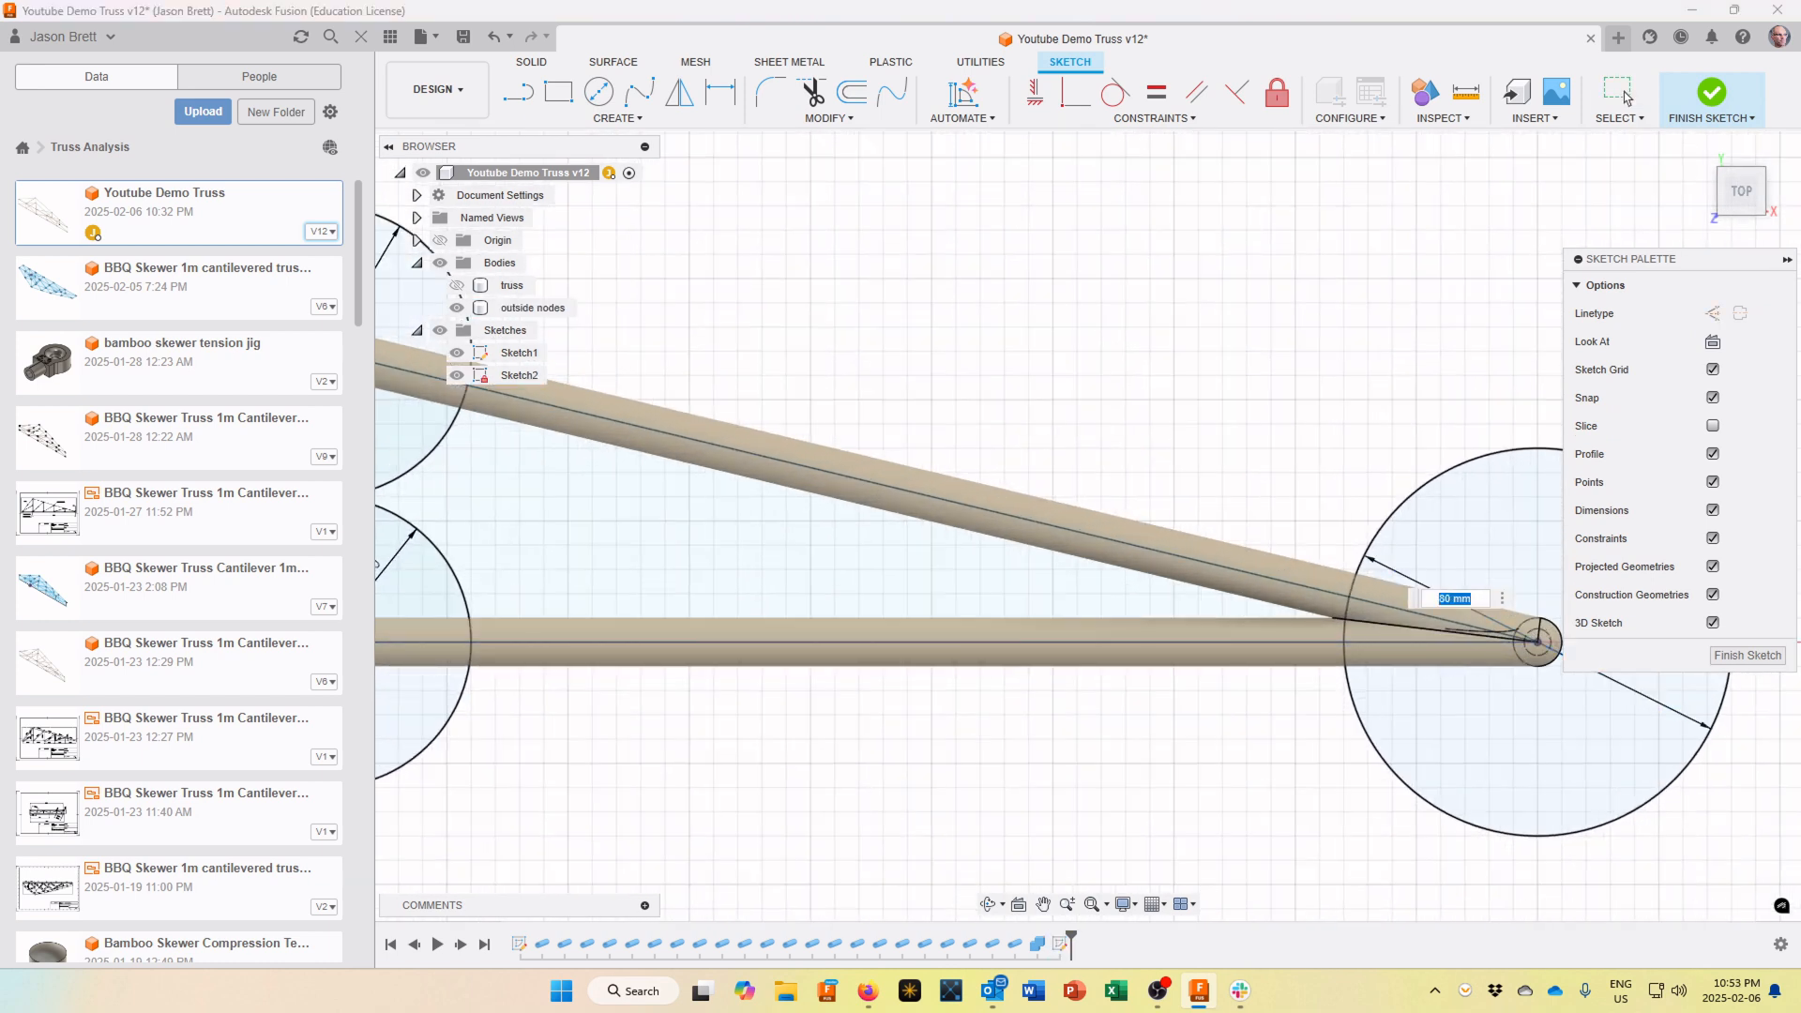
type("100")
key("Return")
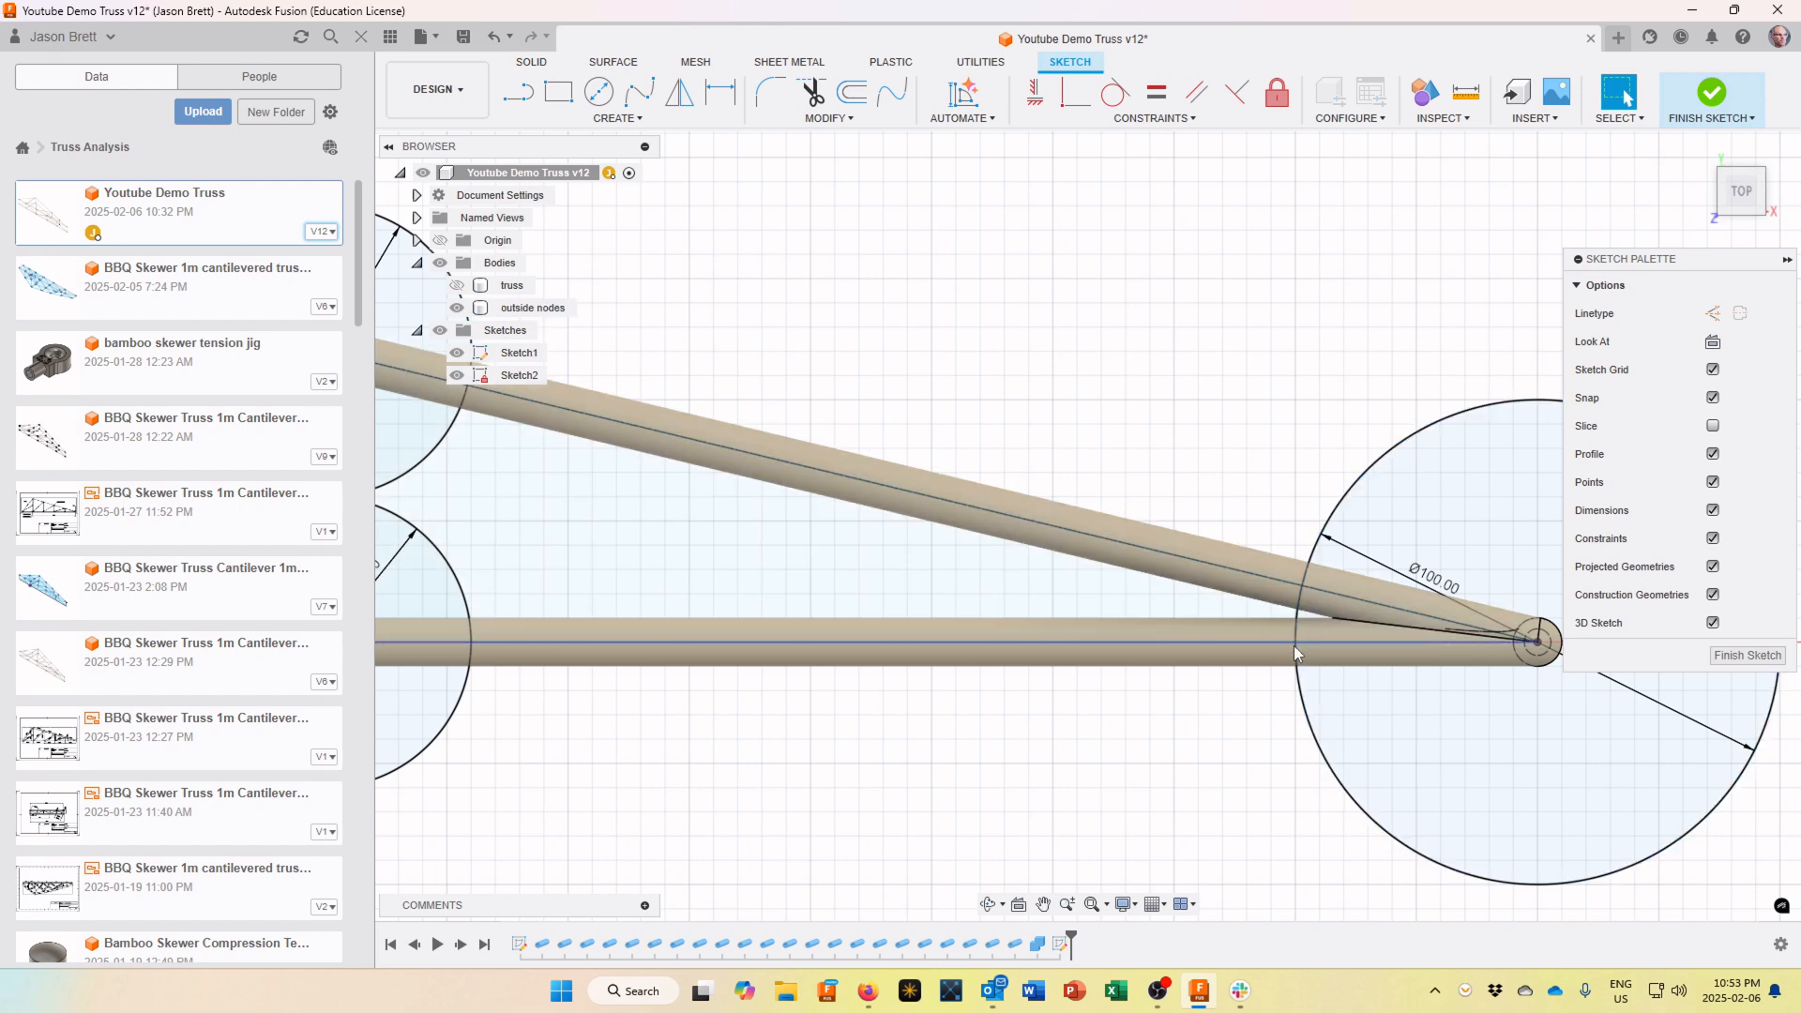
scroll(1293, 648, "down", 4)
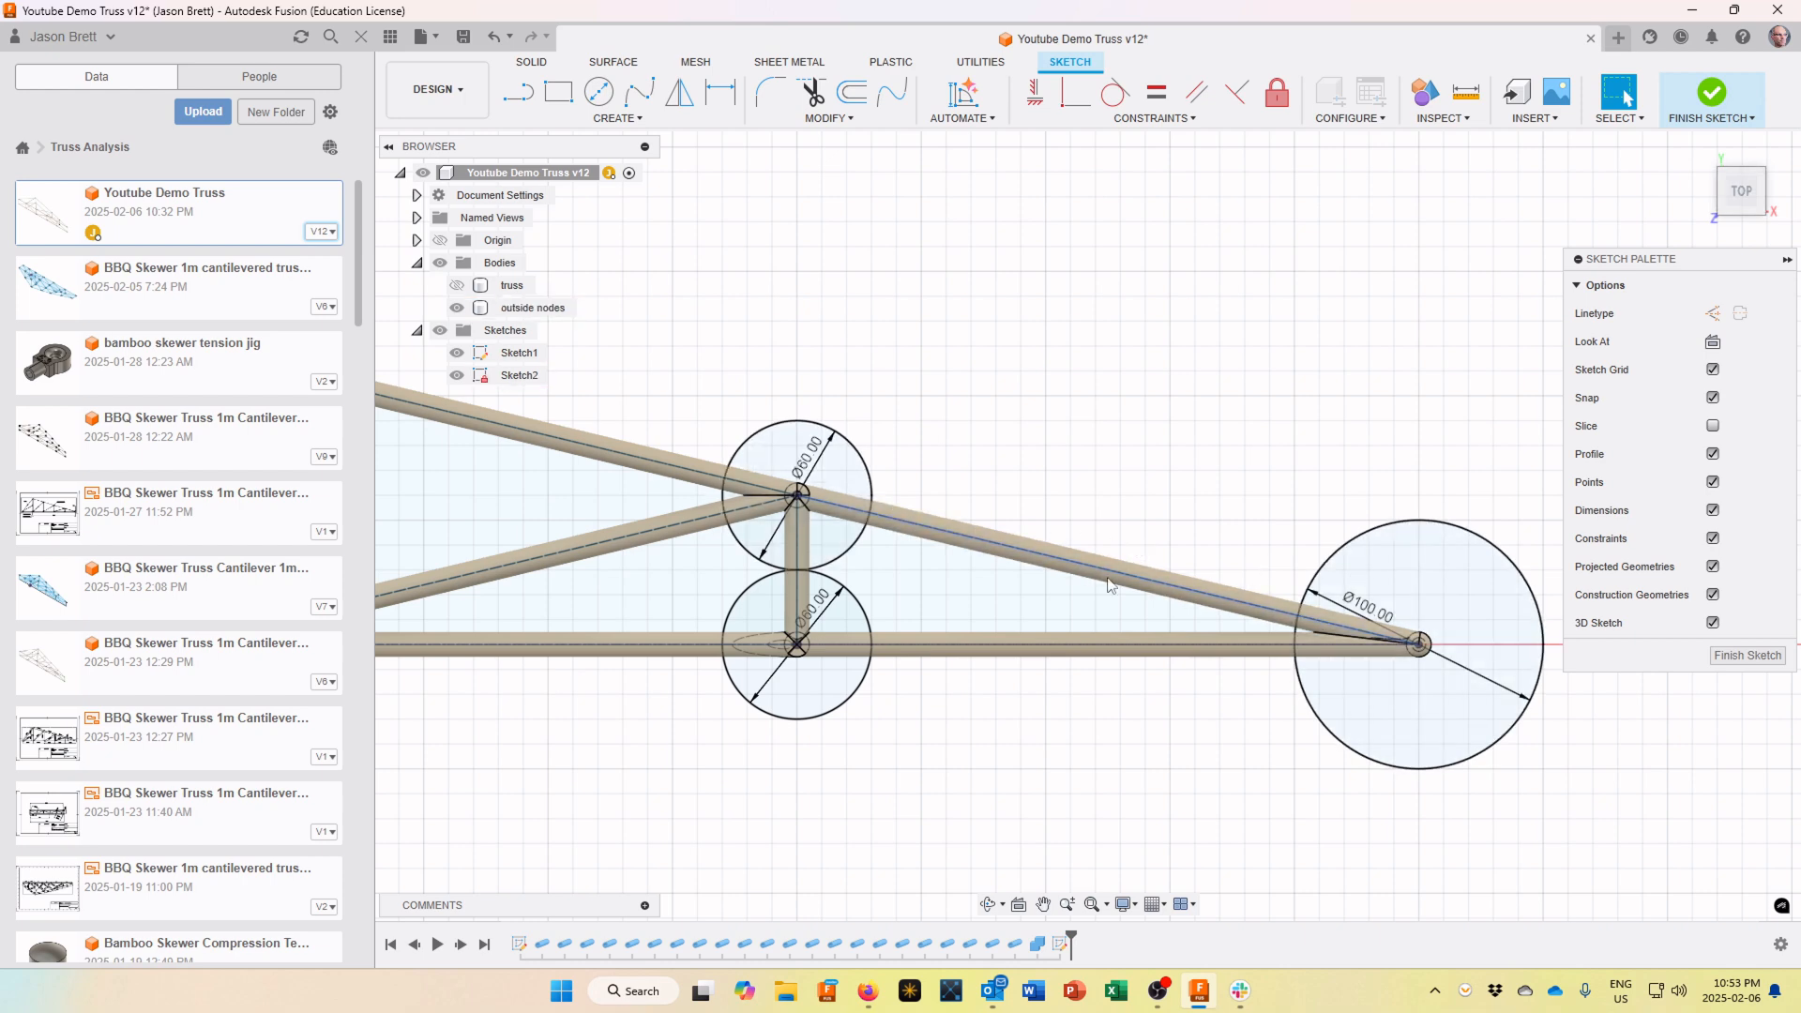
Sketch a 60 mm center diameter circle at the midpoint of the long top chord member running from the apex to the next upper joint
scroll(1196, 640, "down", 2)
scroll(1197, 640, "down", 1)
scroll(1122, 623, "down", 1)
middle_click_drag(1122, 623, 1324, 626)
scroll(1324, 626, "down", 2)
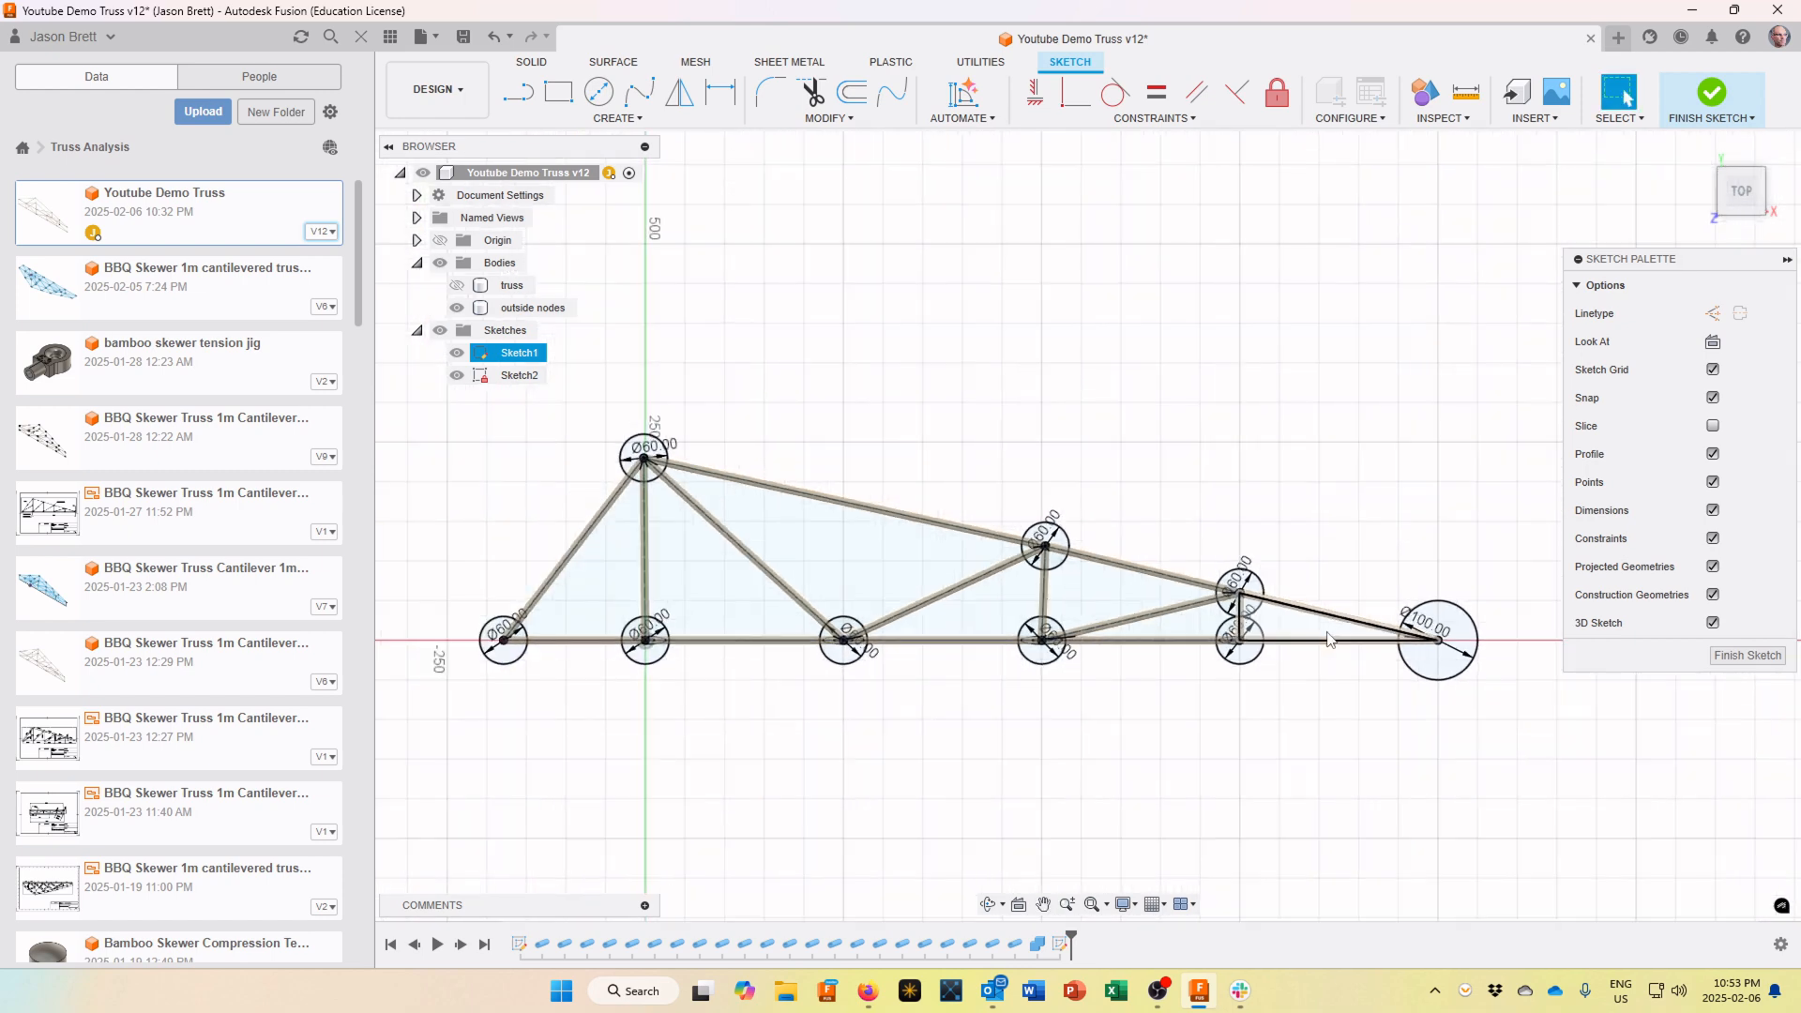
scroll(1374, 587, "up", 1)
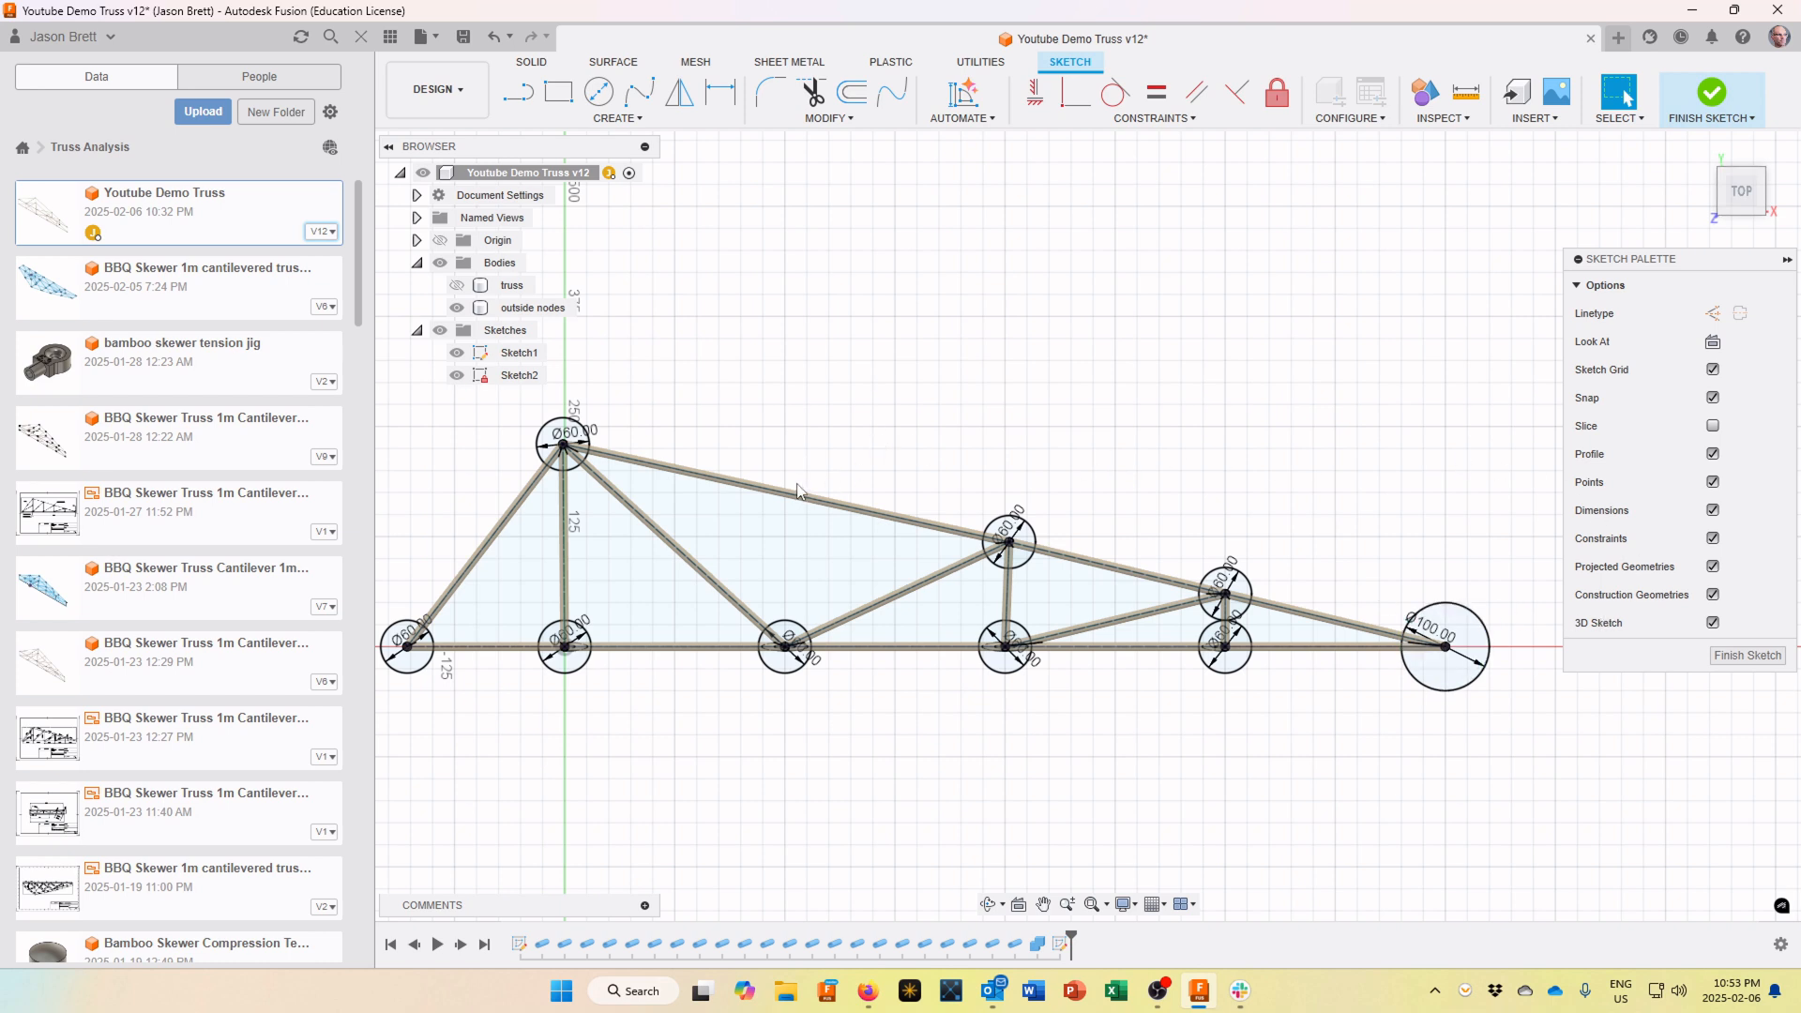
scroll(796, 490, "up", 1)
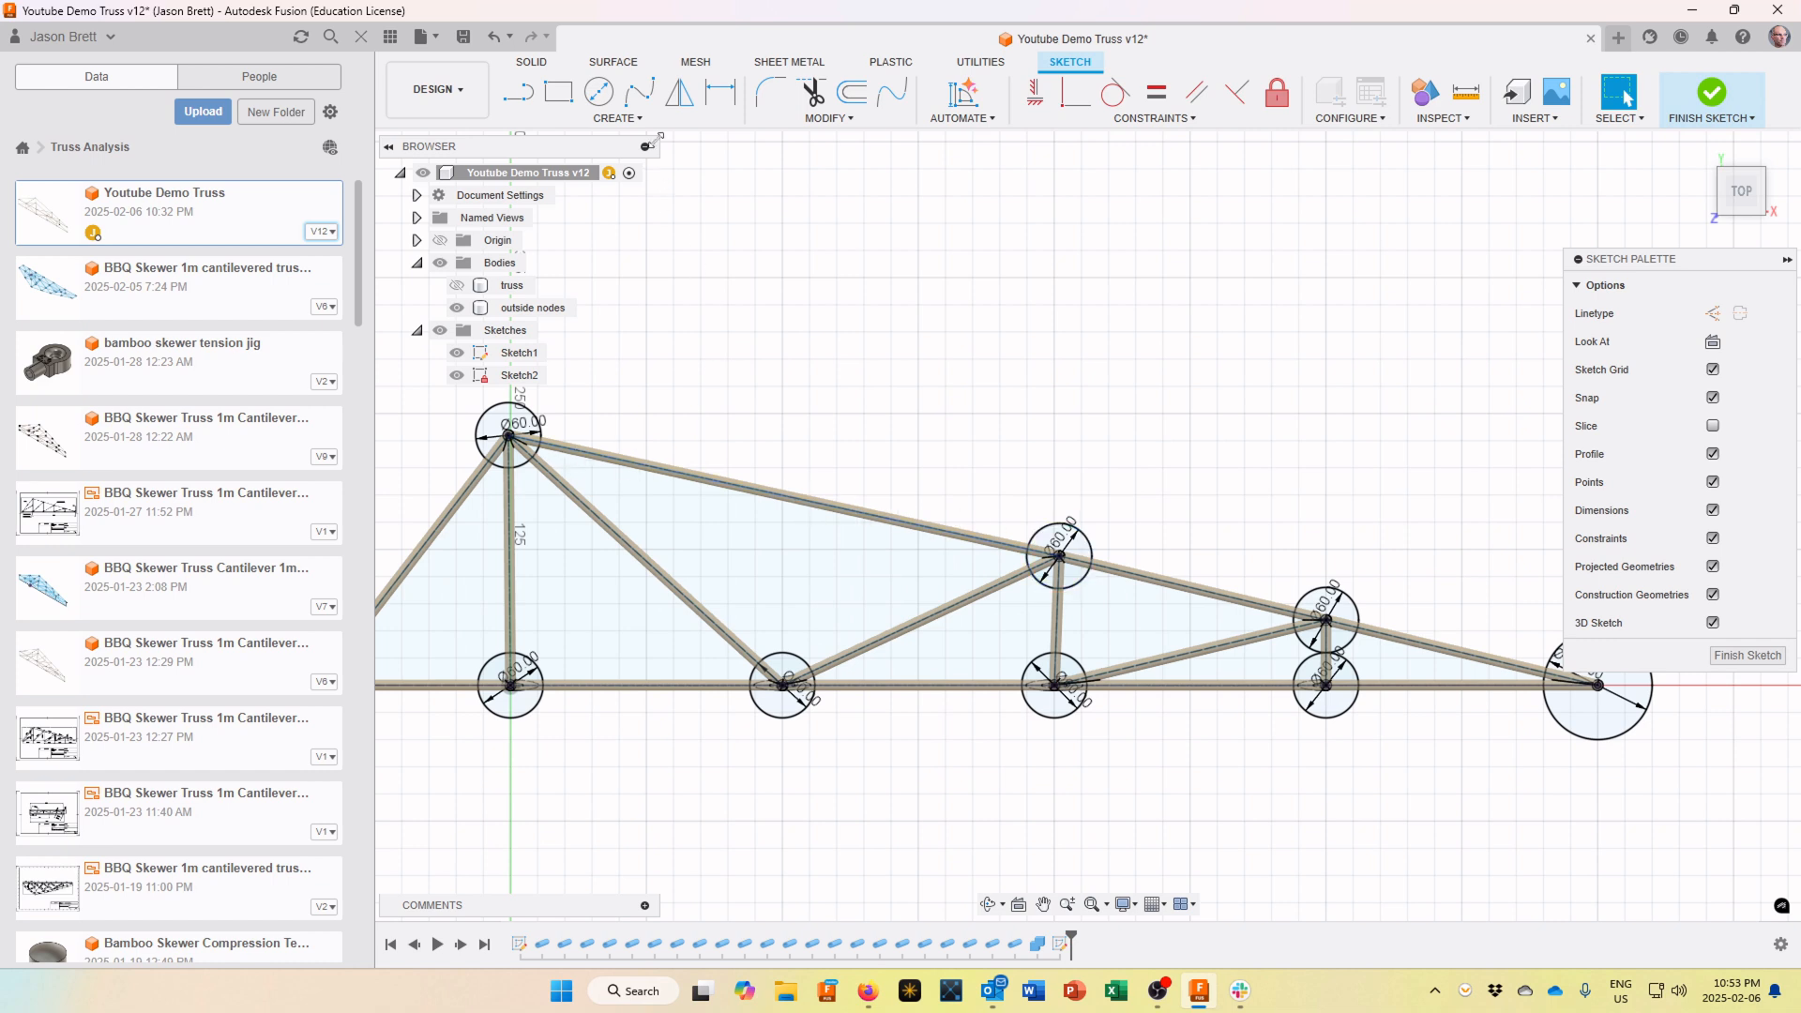
left_click(601, 96)
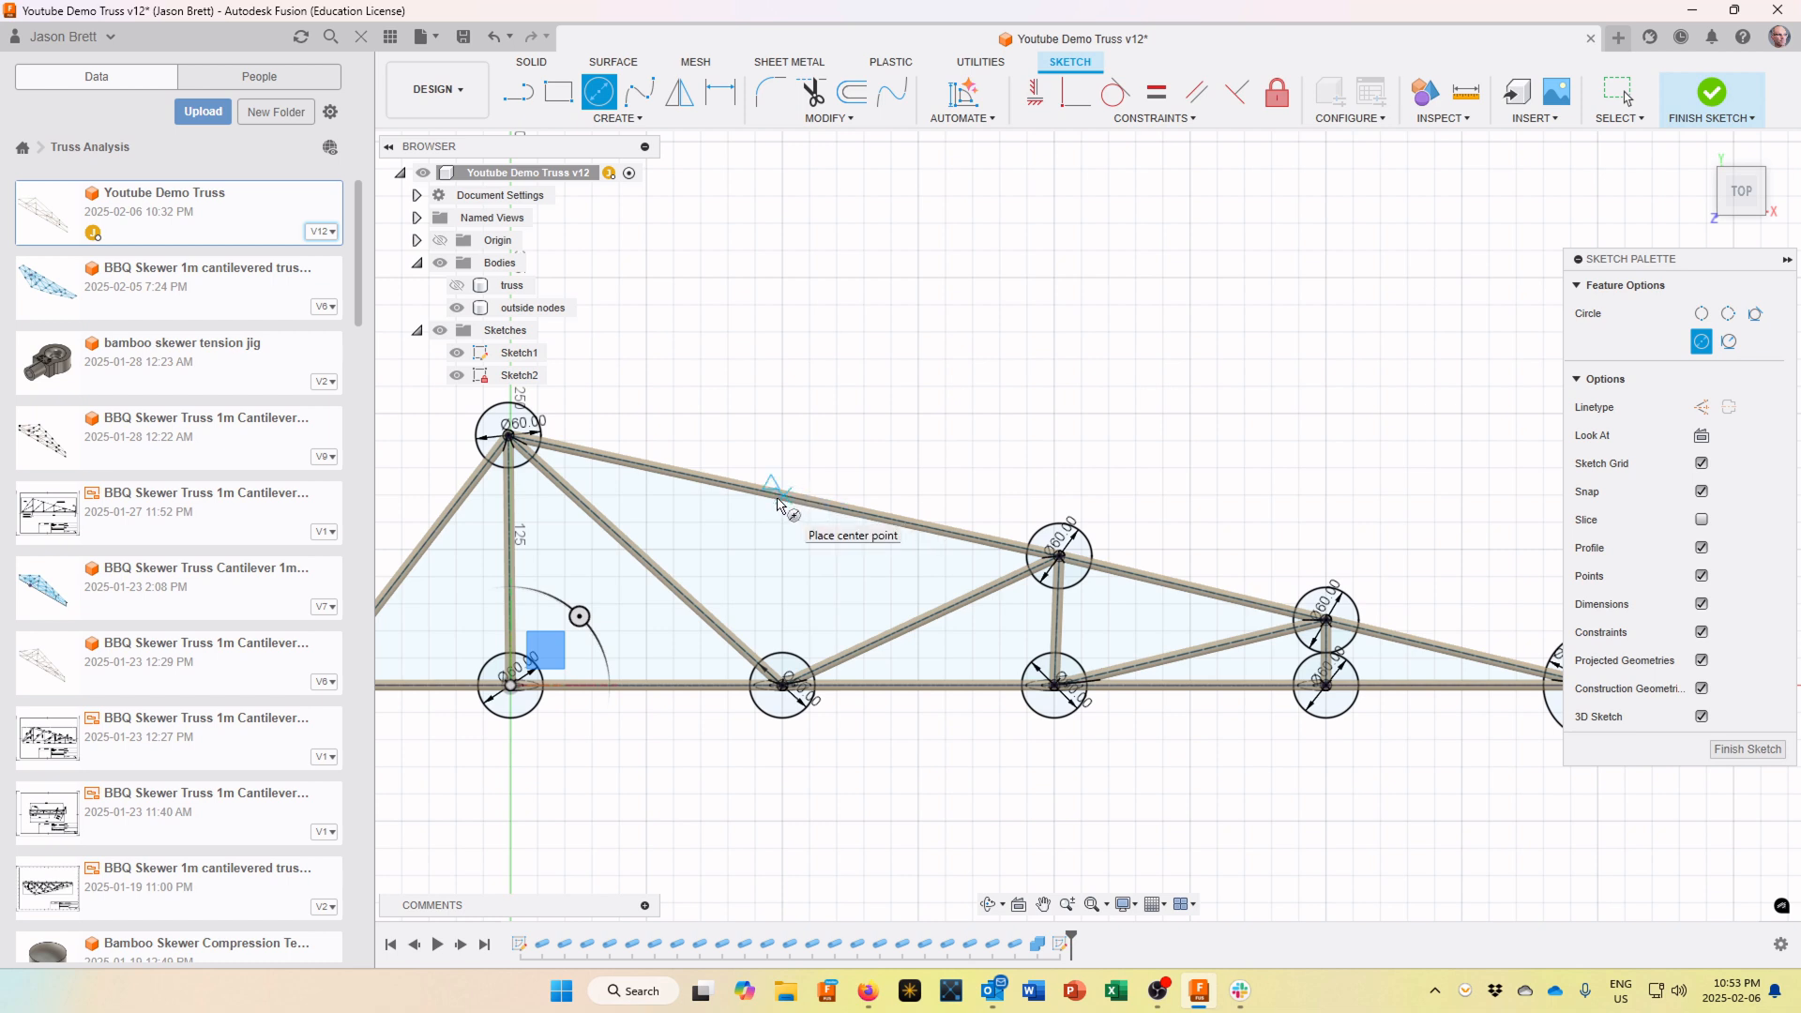
left_click(783, 497)
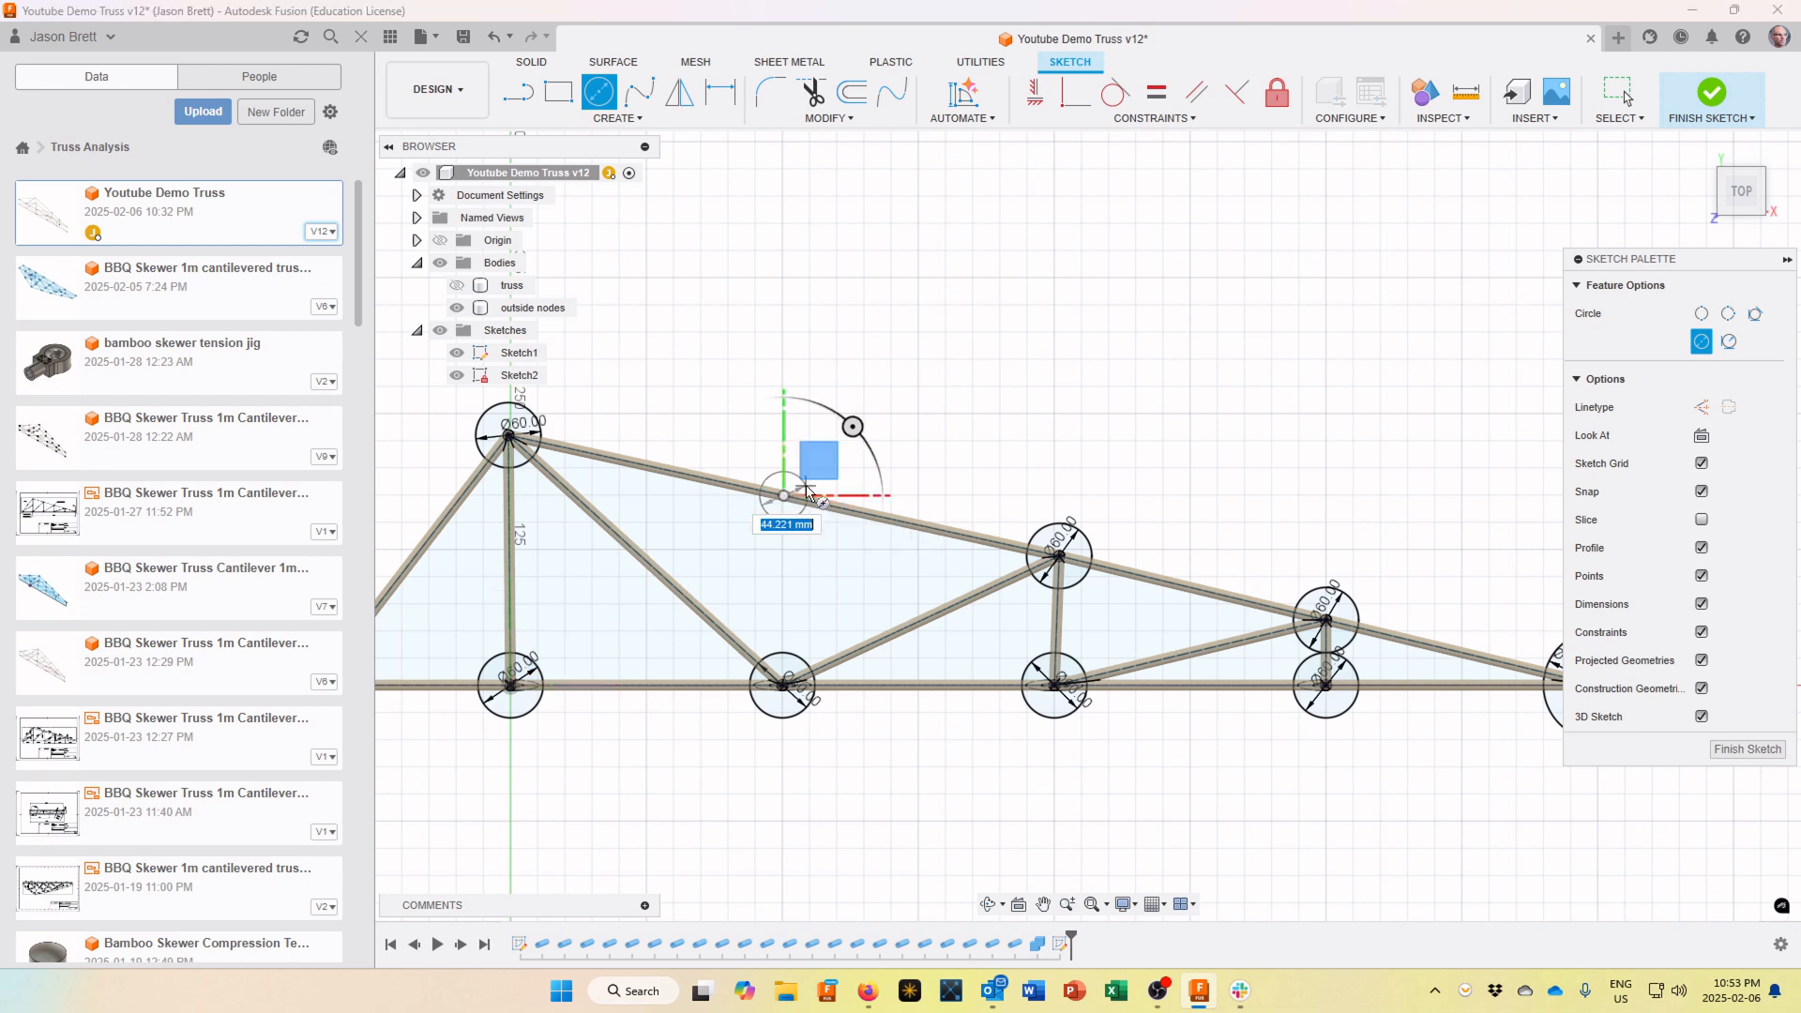
type("60")
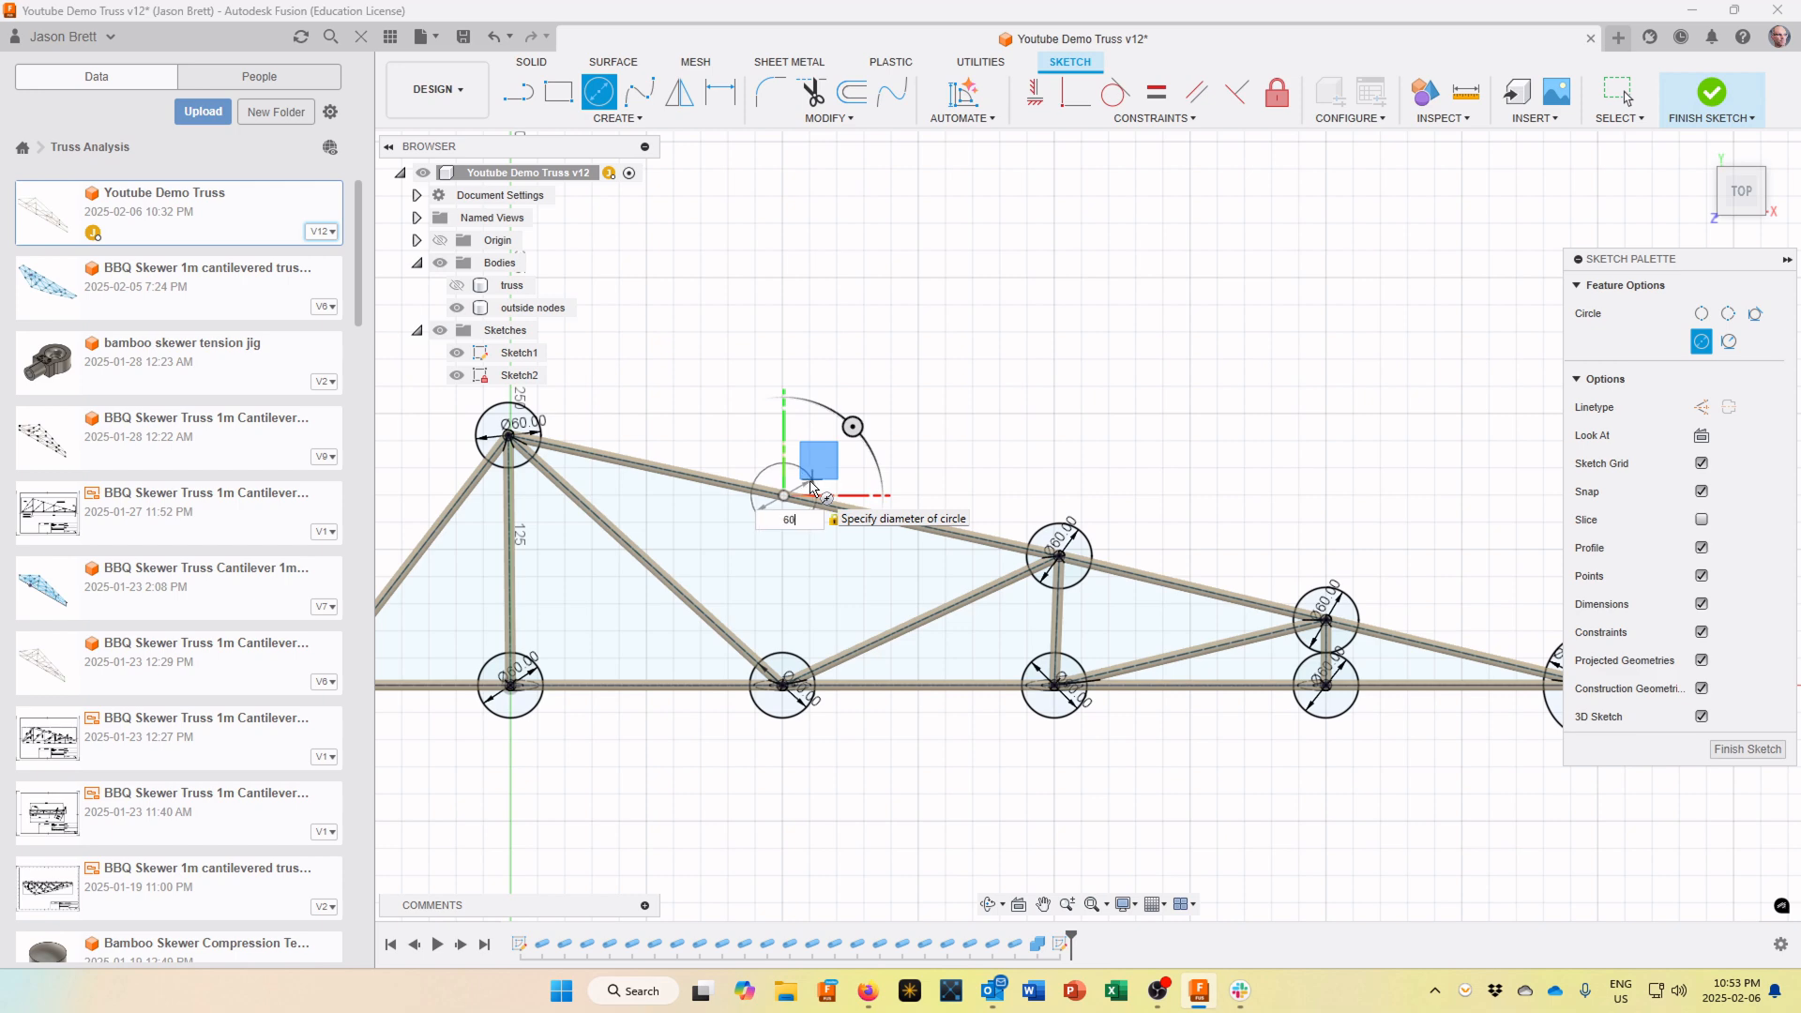
key("Return")
key("Escape")
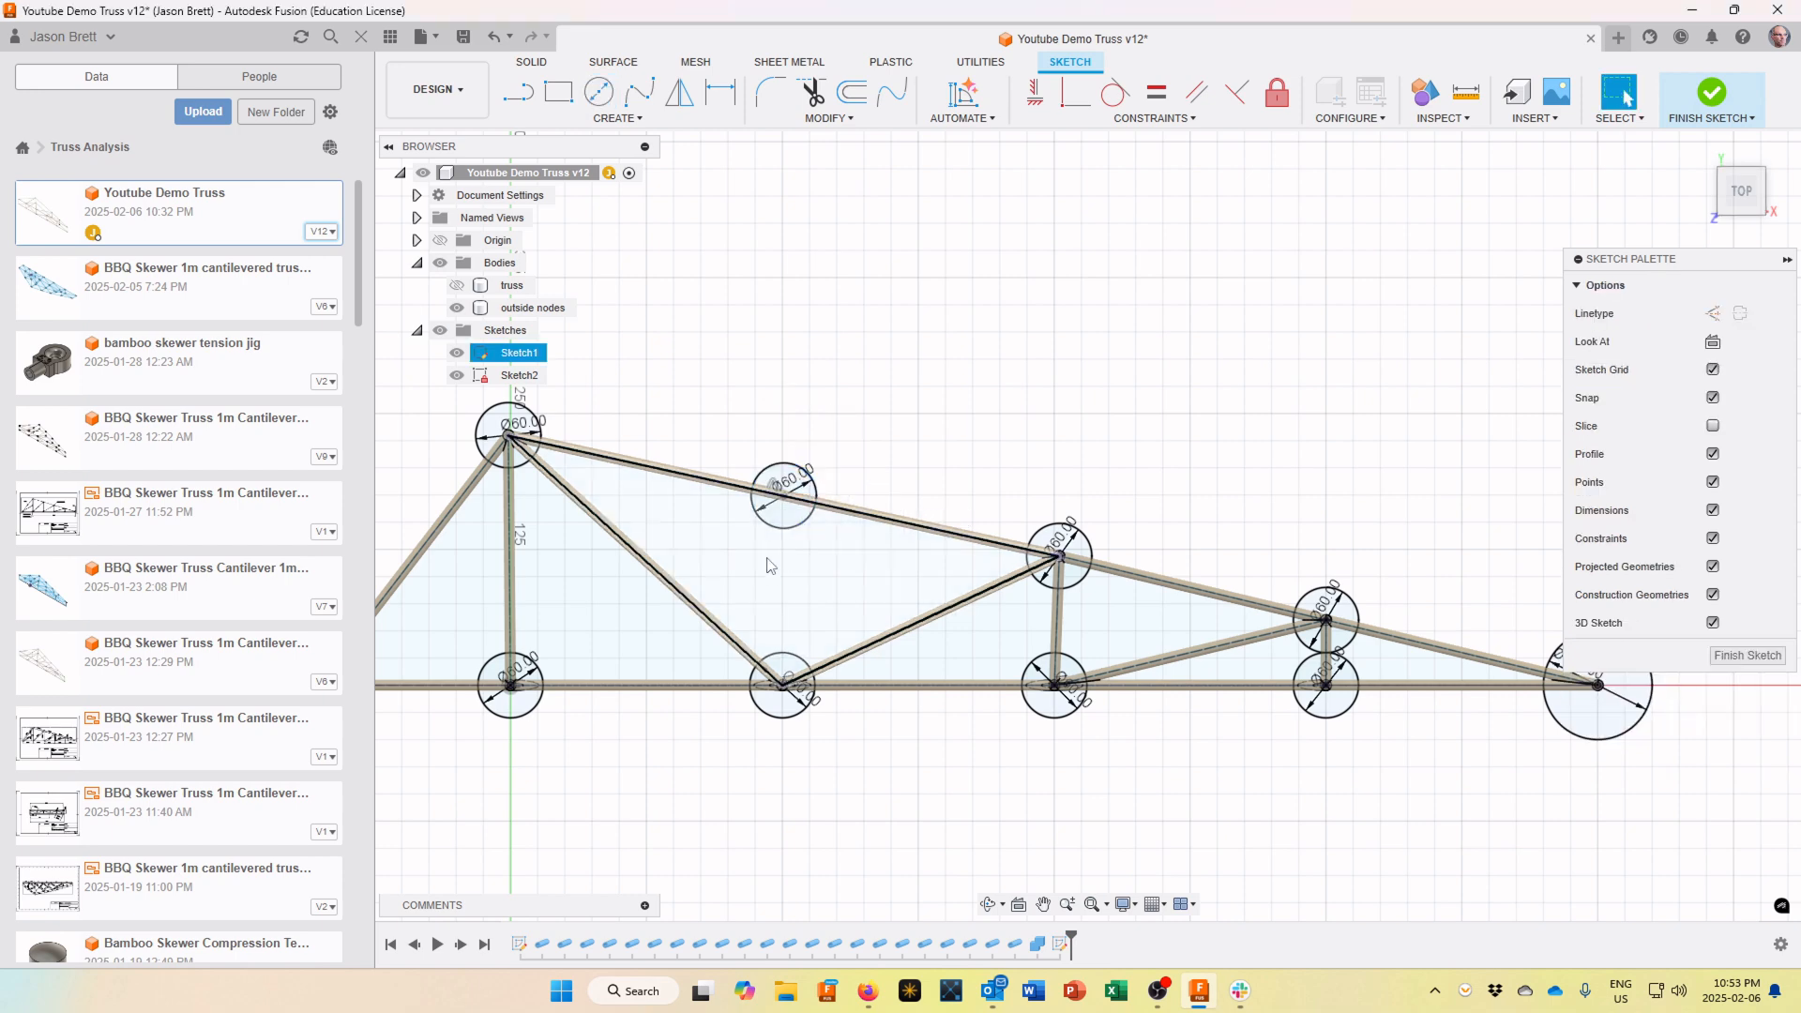
Measure the diagonal member's length from the apex joint down to the third joint on the bottom chord
scroll(765, 565, "down", 3)
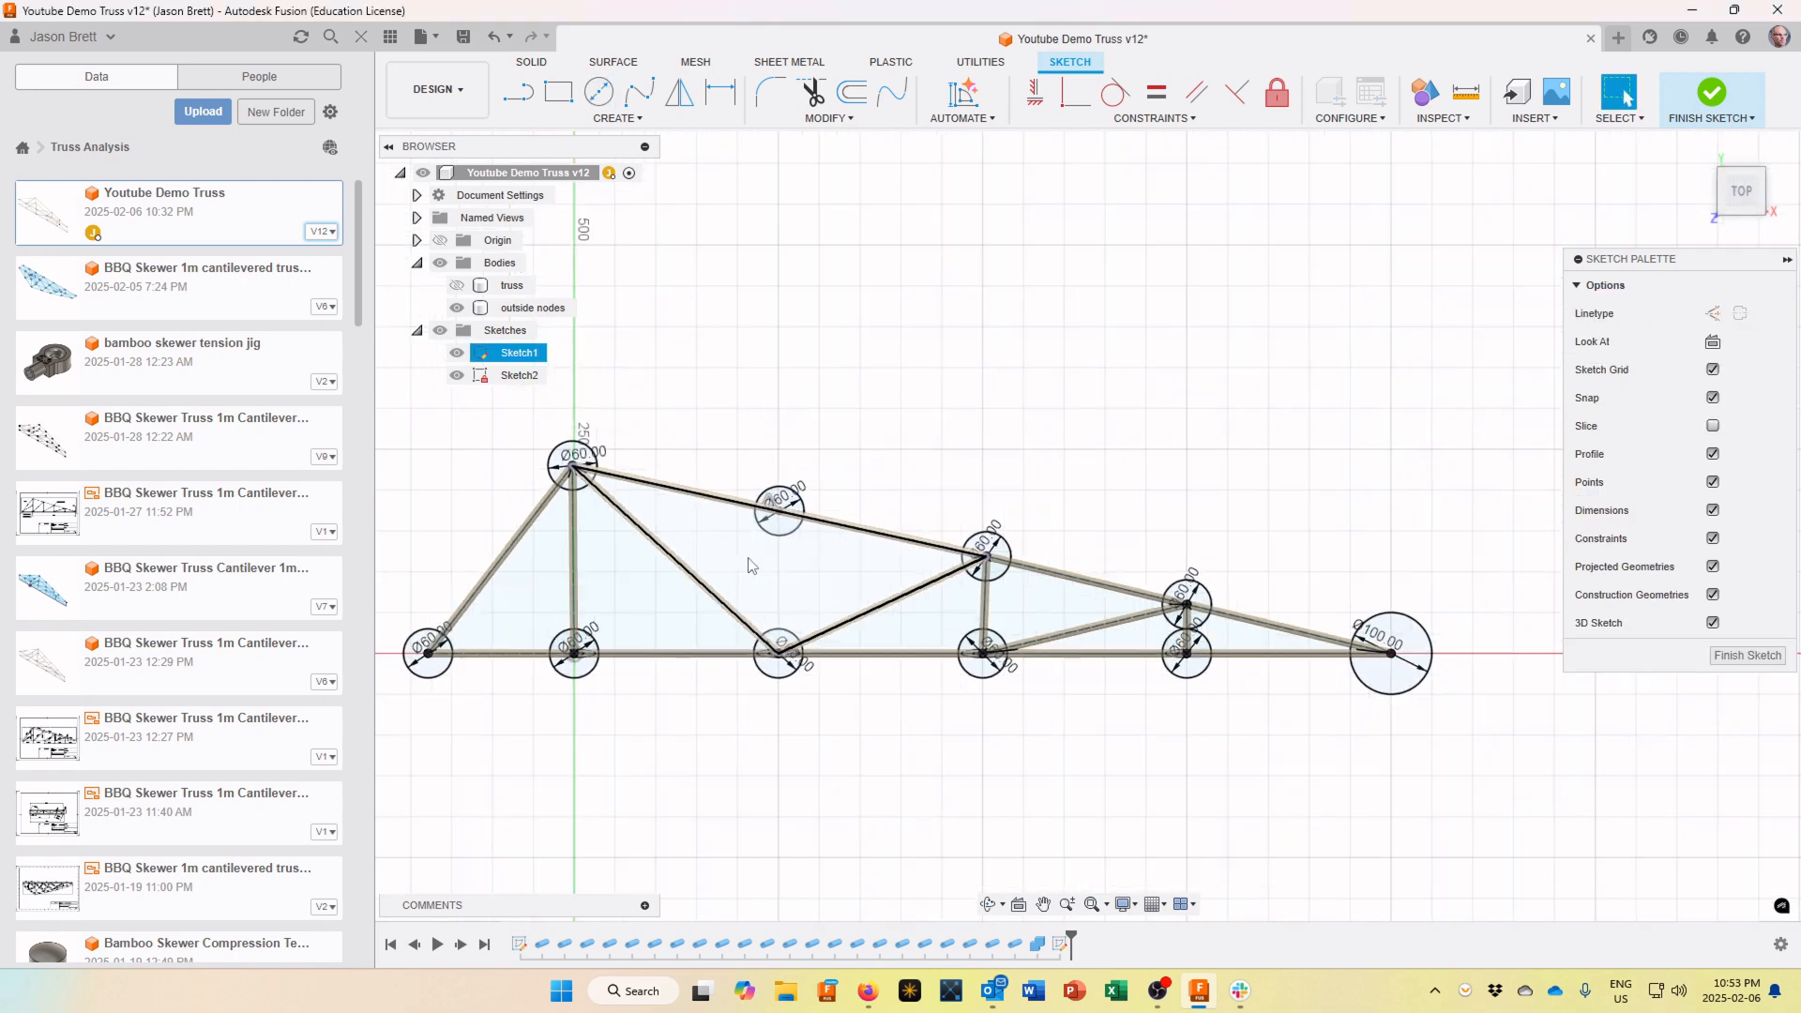
left_click(1442, 120)
left_click(1446, 139)
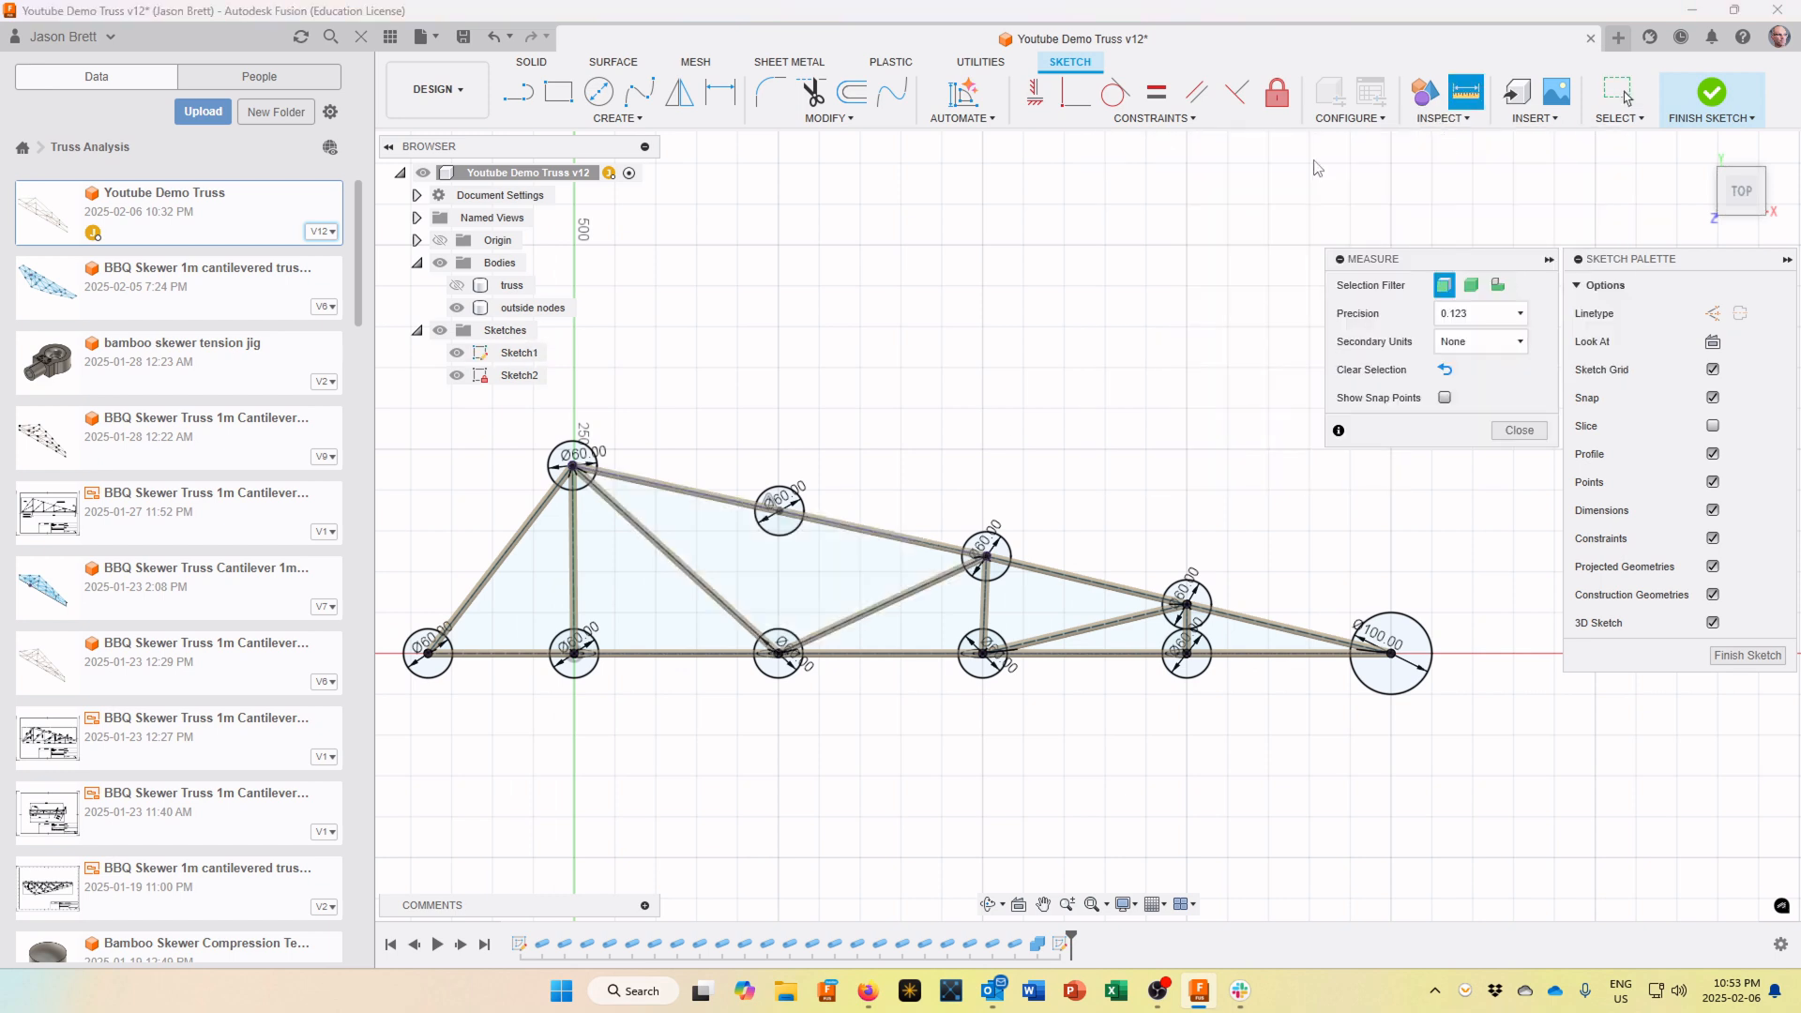
left_click(572, 465)
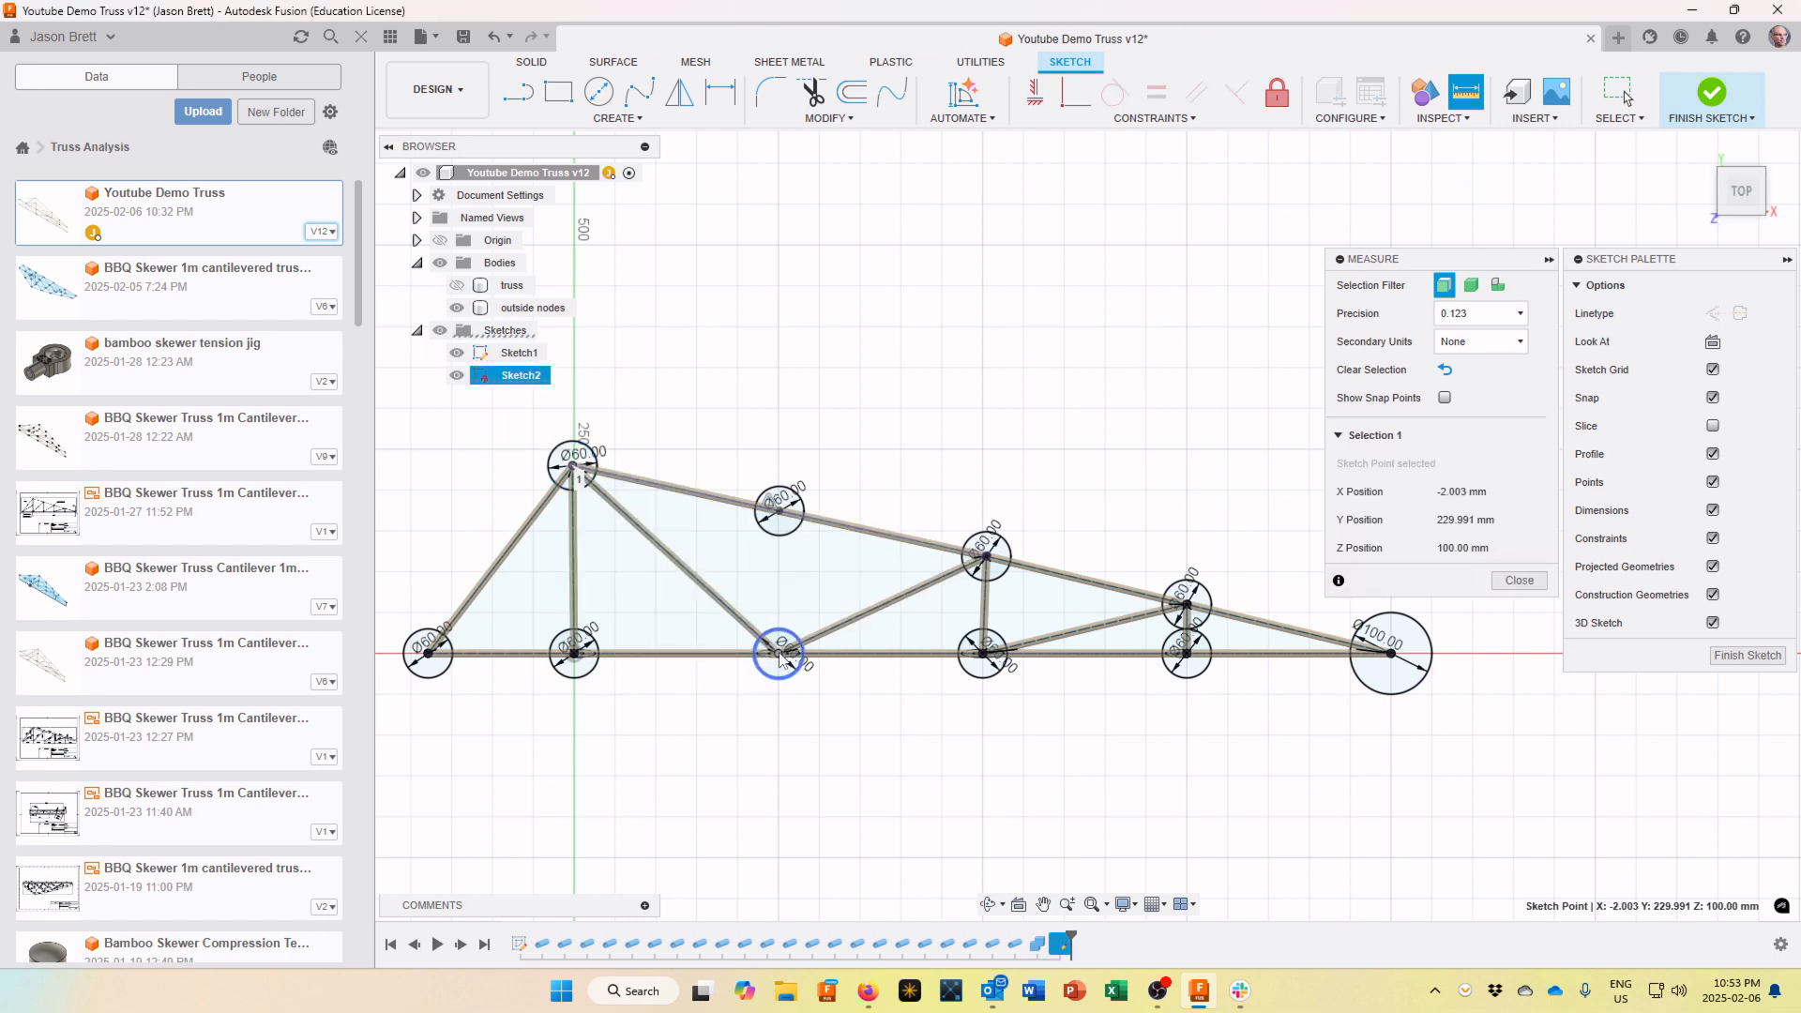
left_click(779, 654)
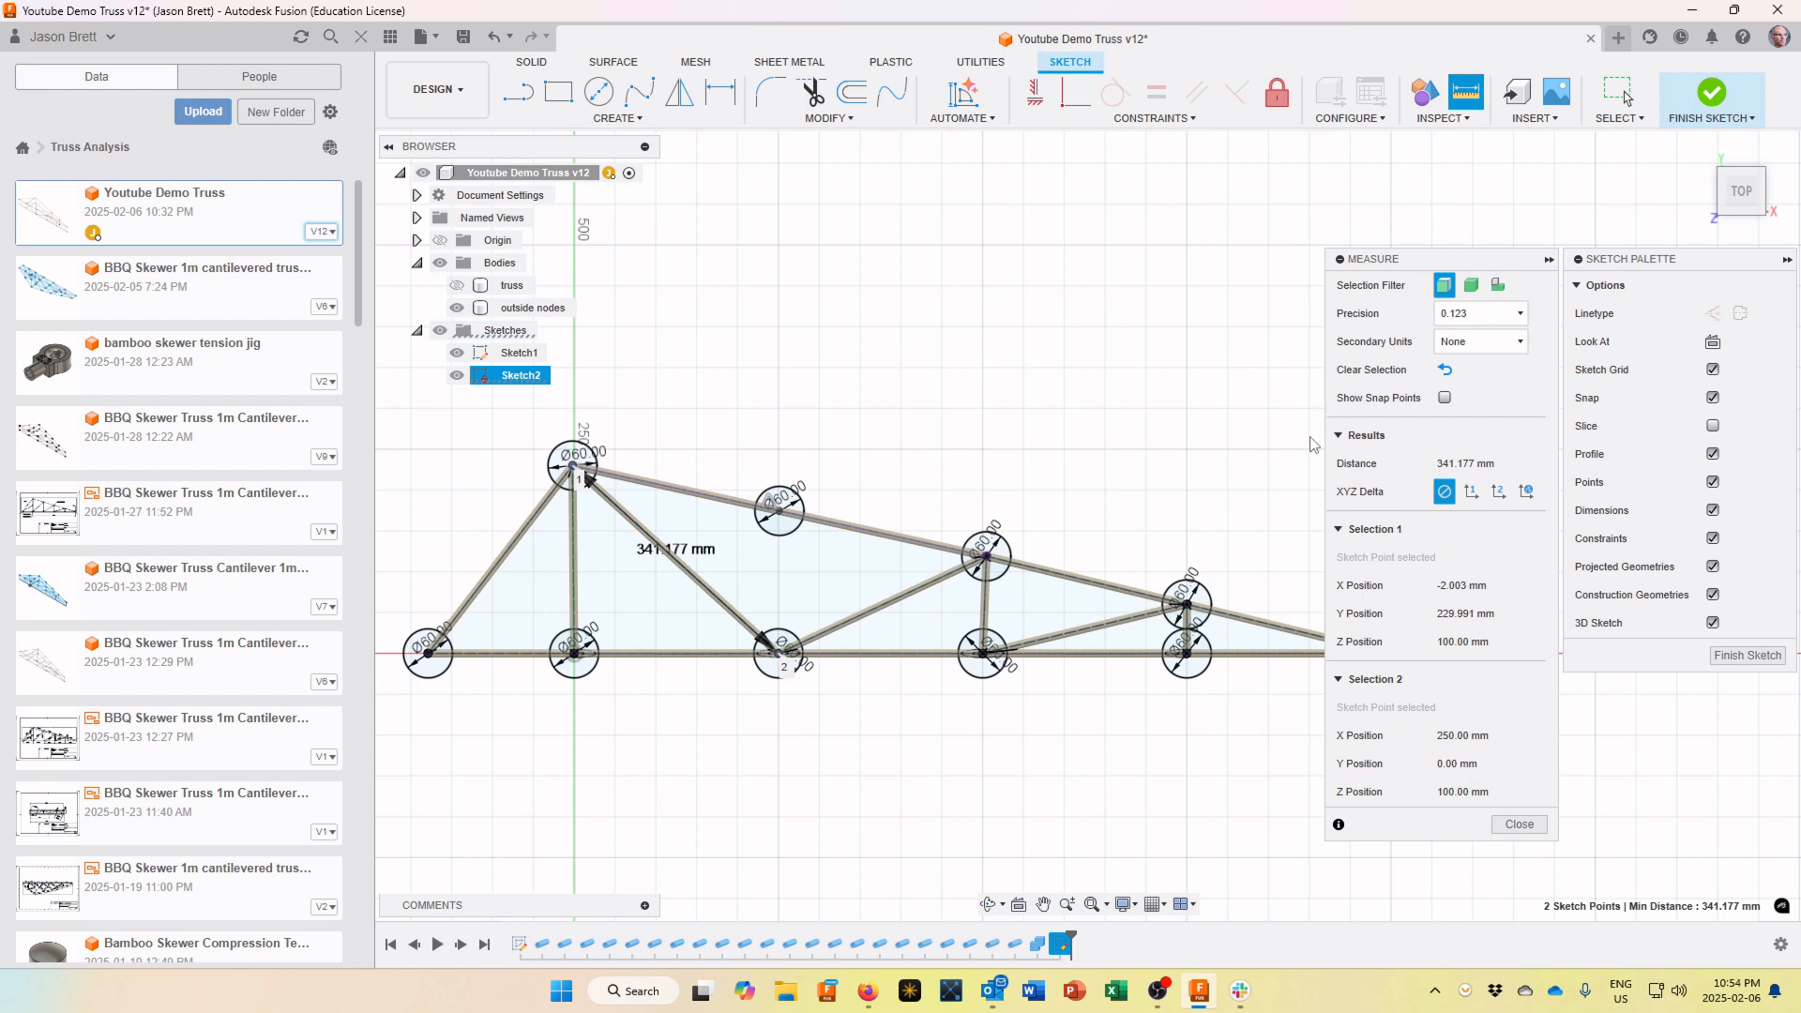
key("Escape")
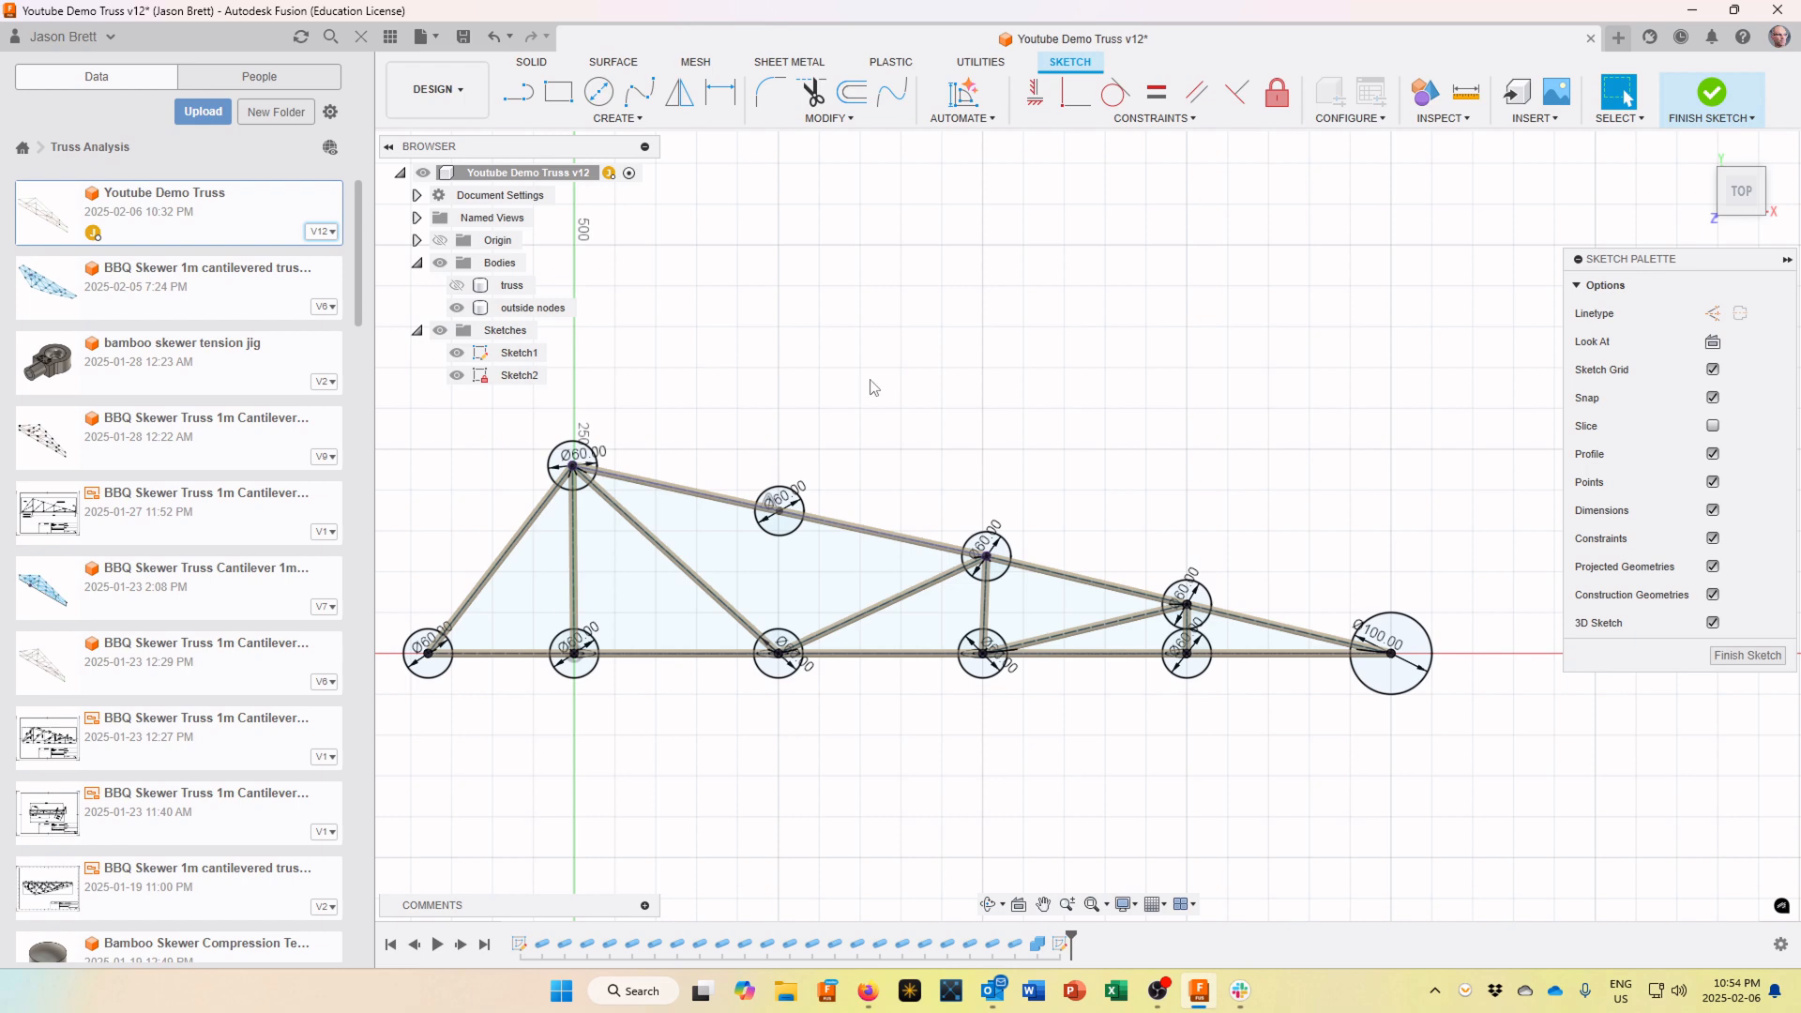
Sketch a 60 mm center diameter circle at the midpoint of the diagonal from the apex to the third bottom joint
left_click(599, 92)
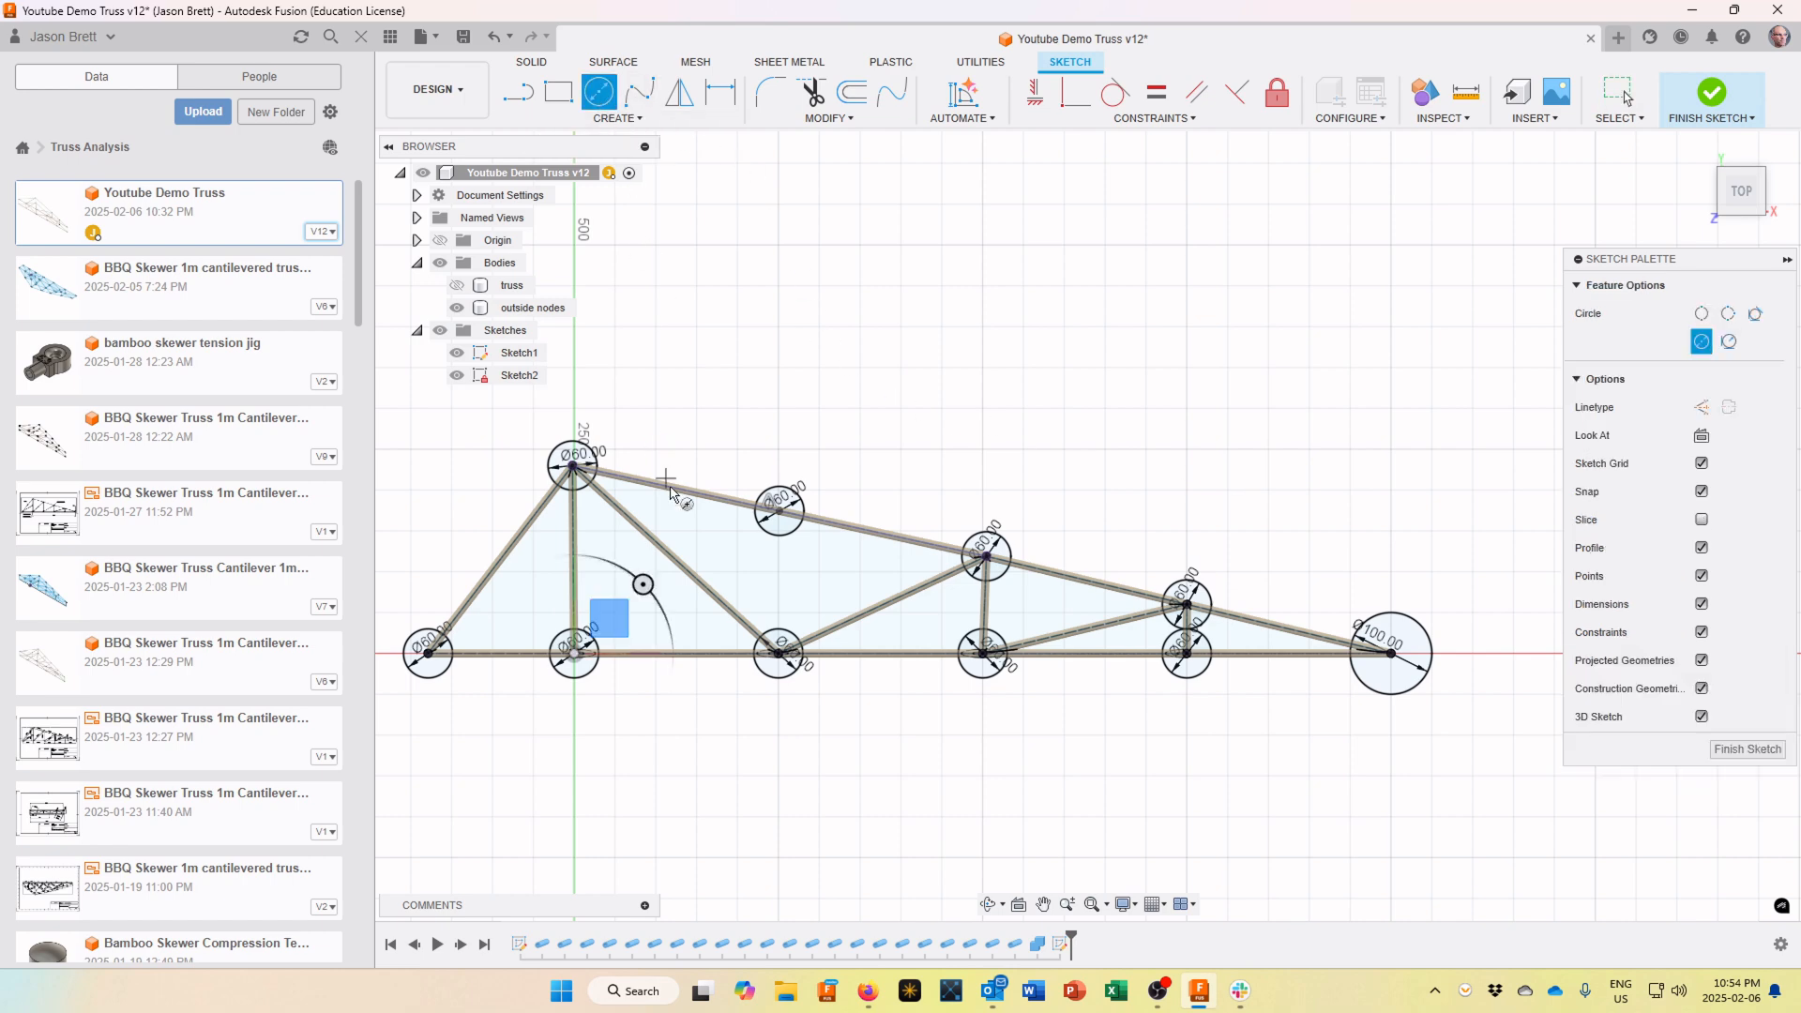
scroll(668, 555, "up", 3)
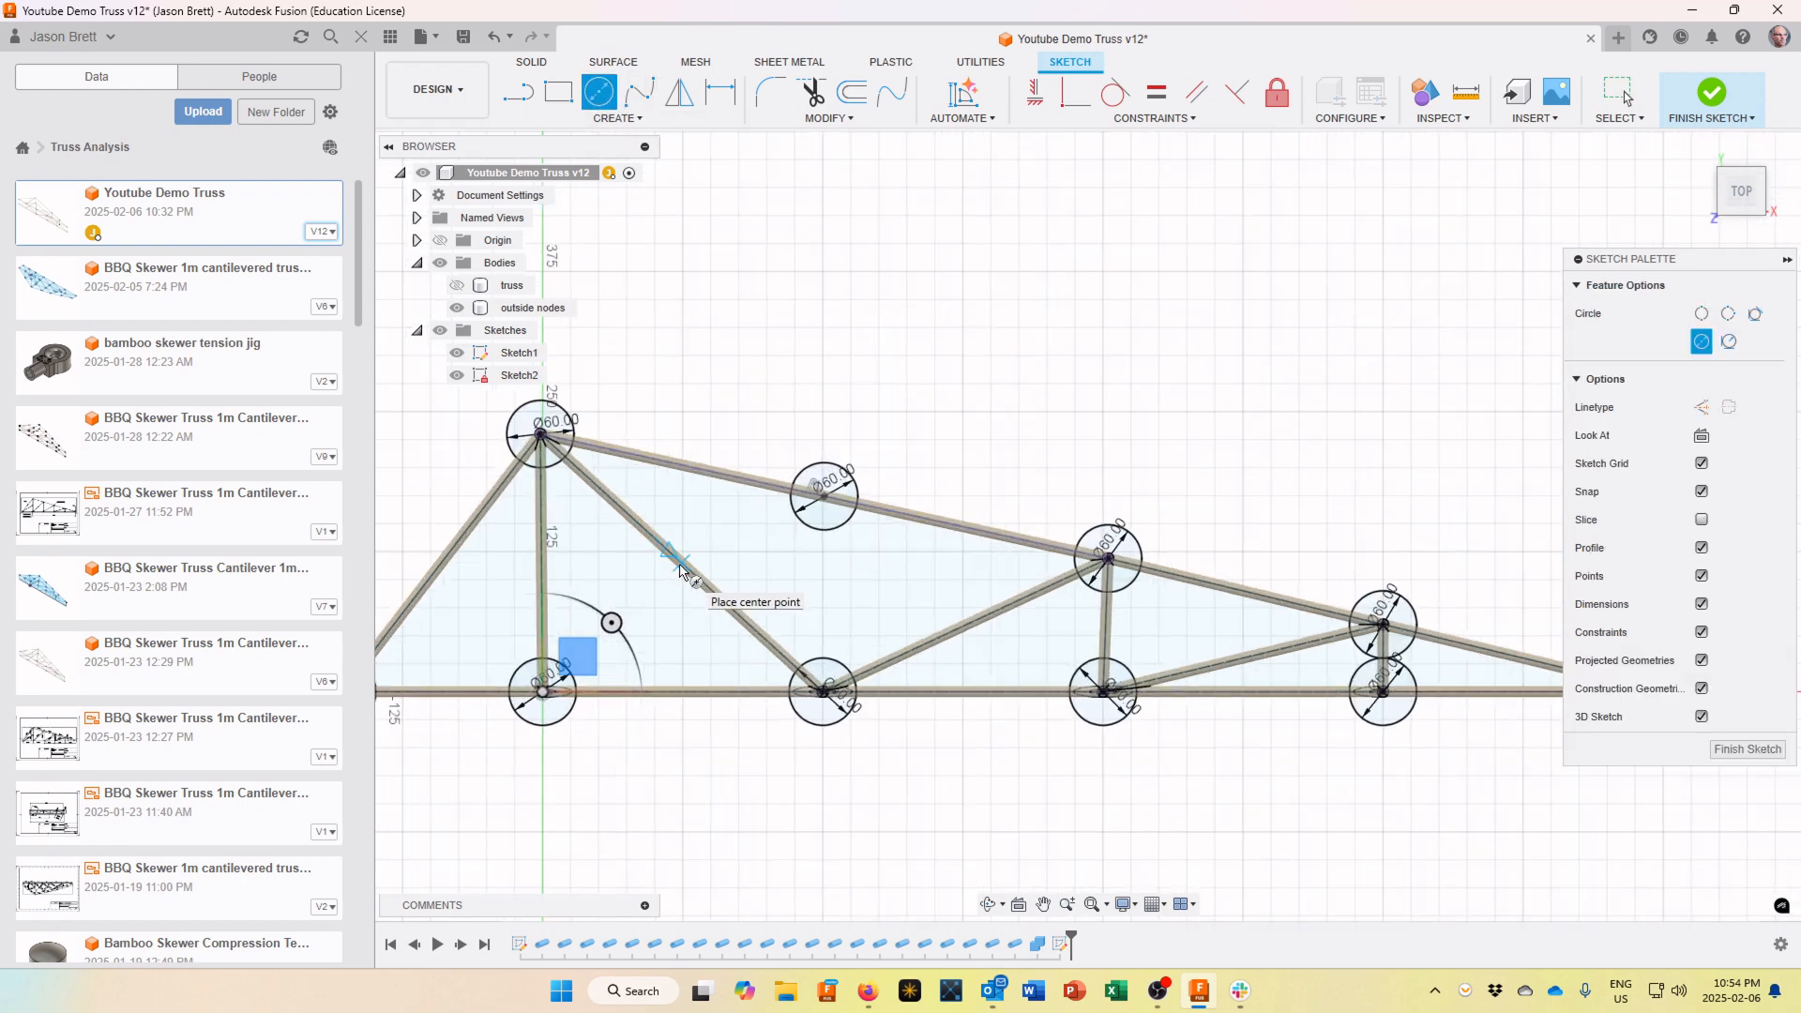
left_click(682, 563)
type("60")
key("Return")
key("Escape")
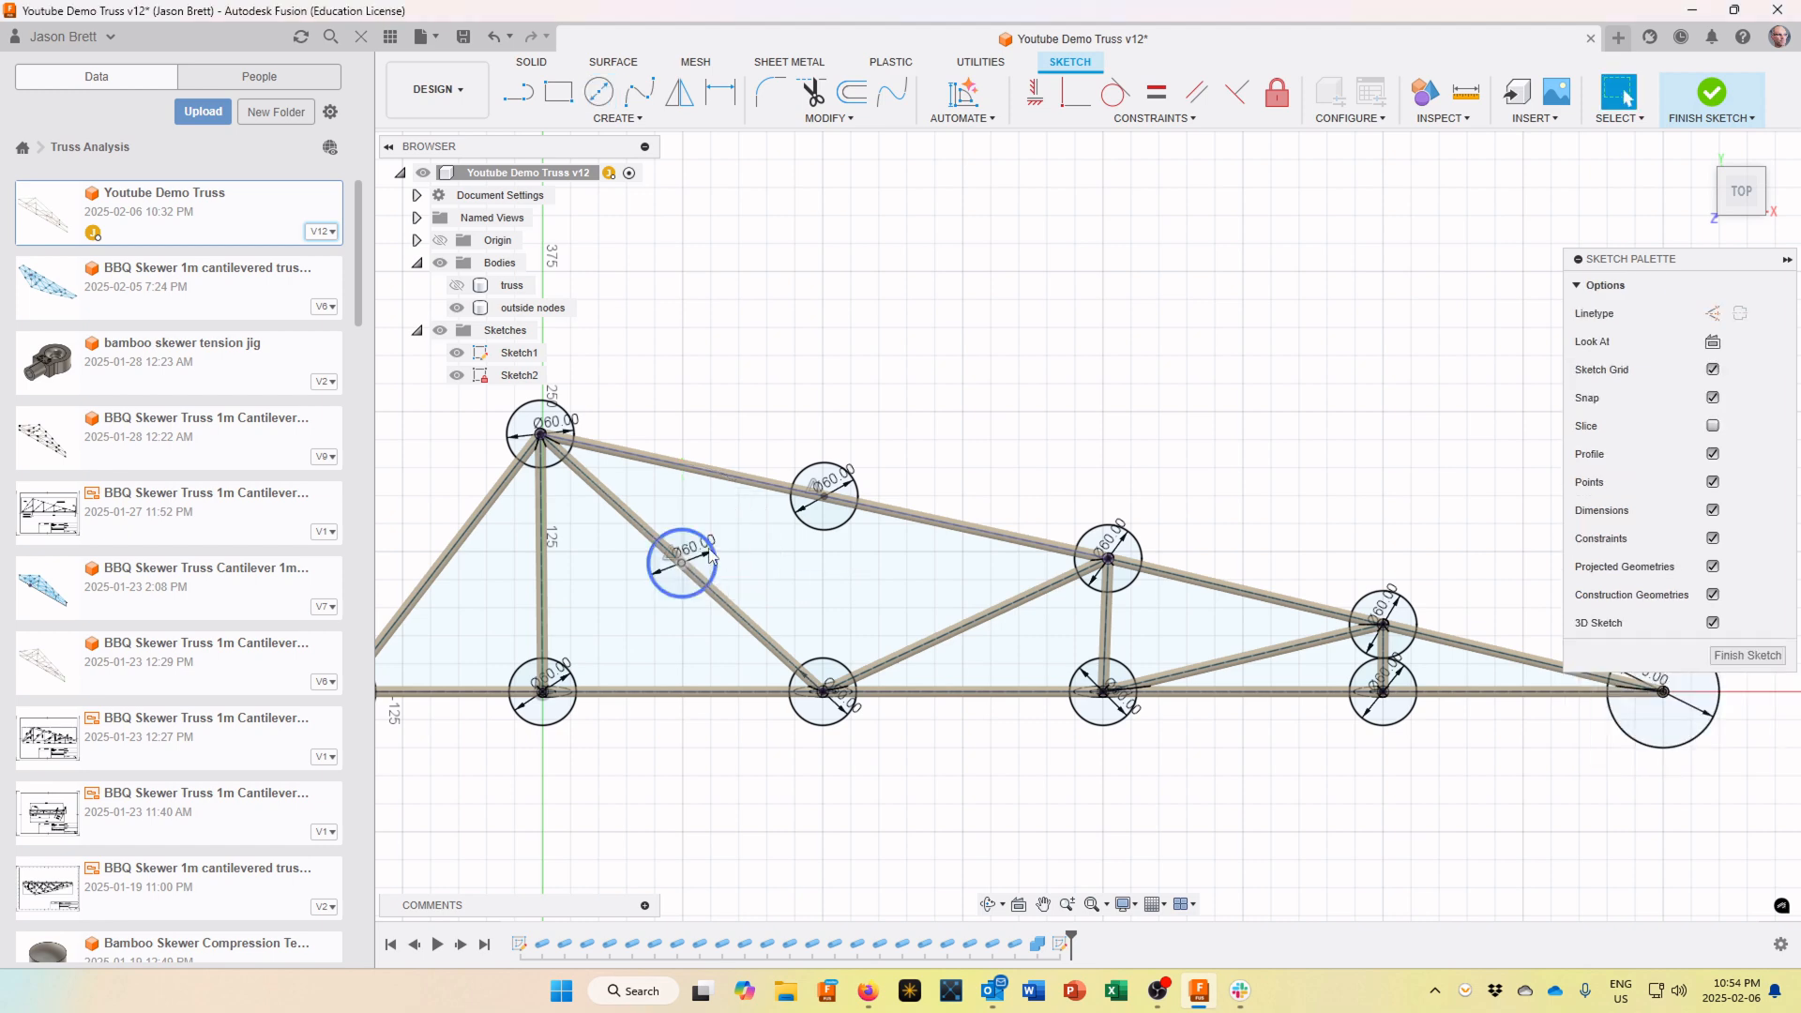
Measure the diagonal member's length from the third bottom joint up to the next top chord joint after the apex
scroll(713, 555, "down", 2)
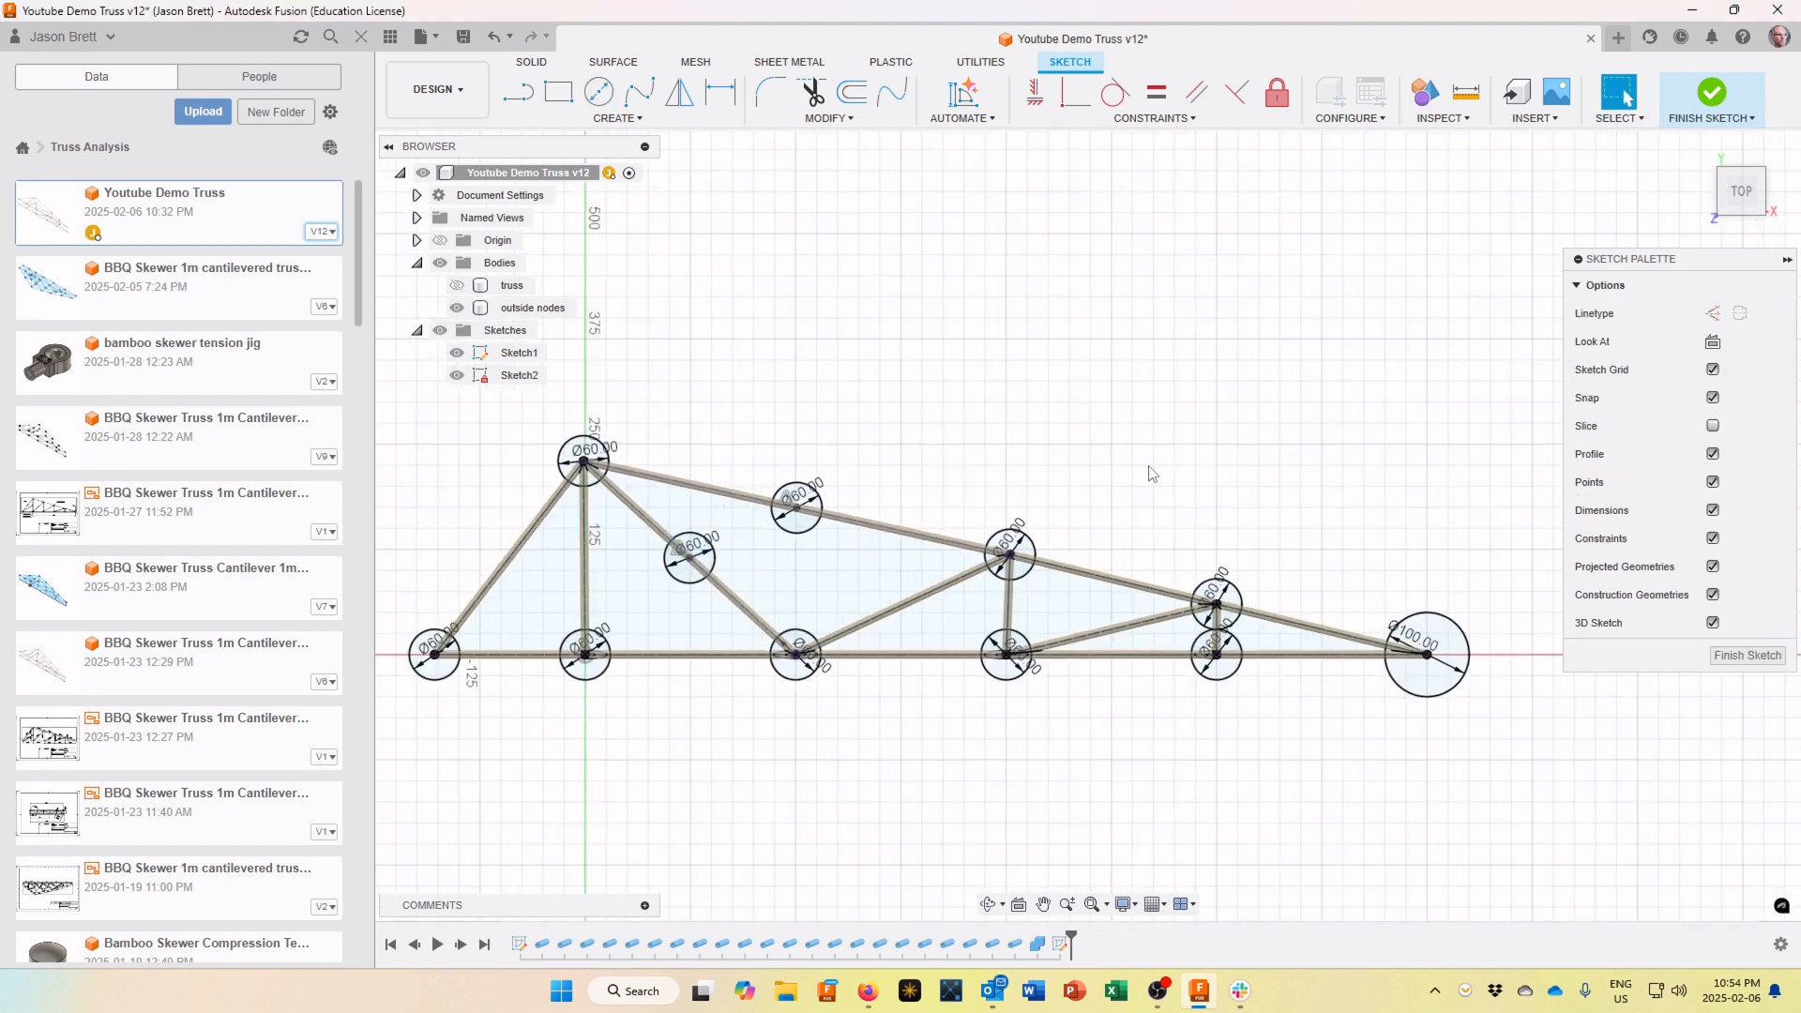
left_click(1465, 108)
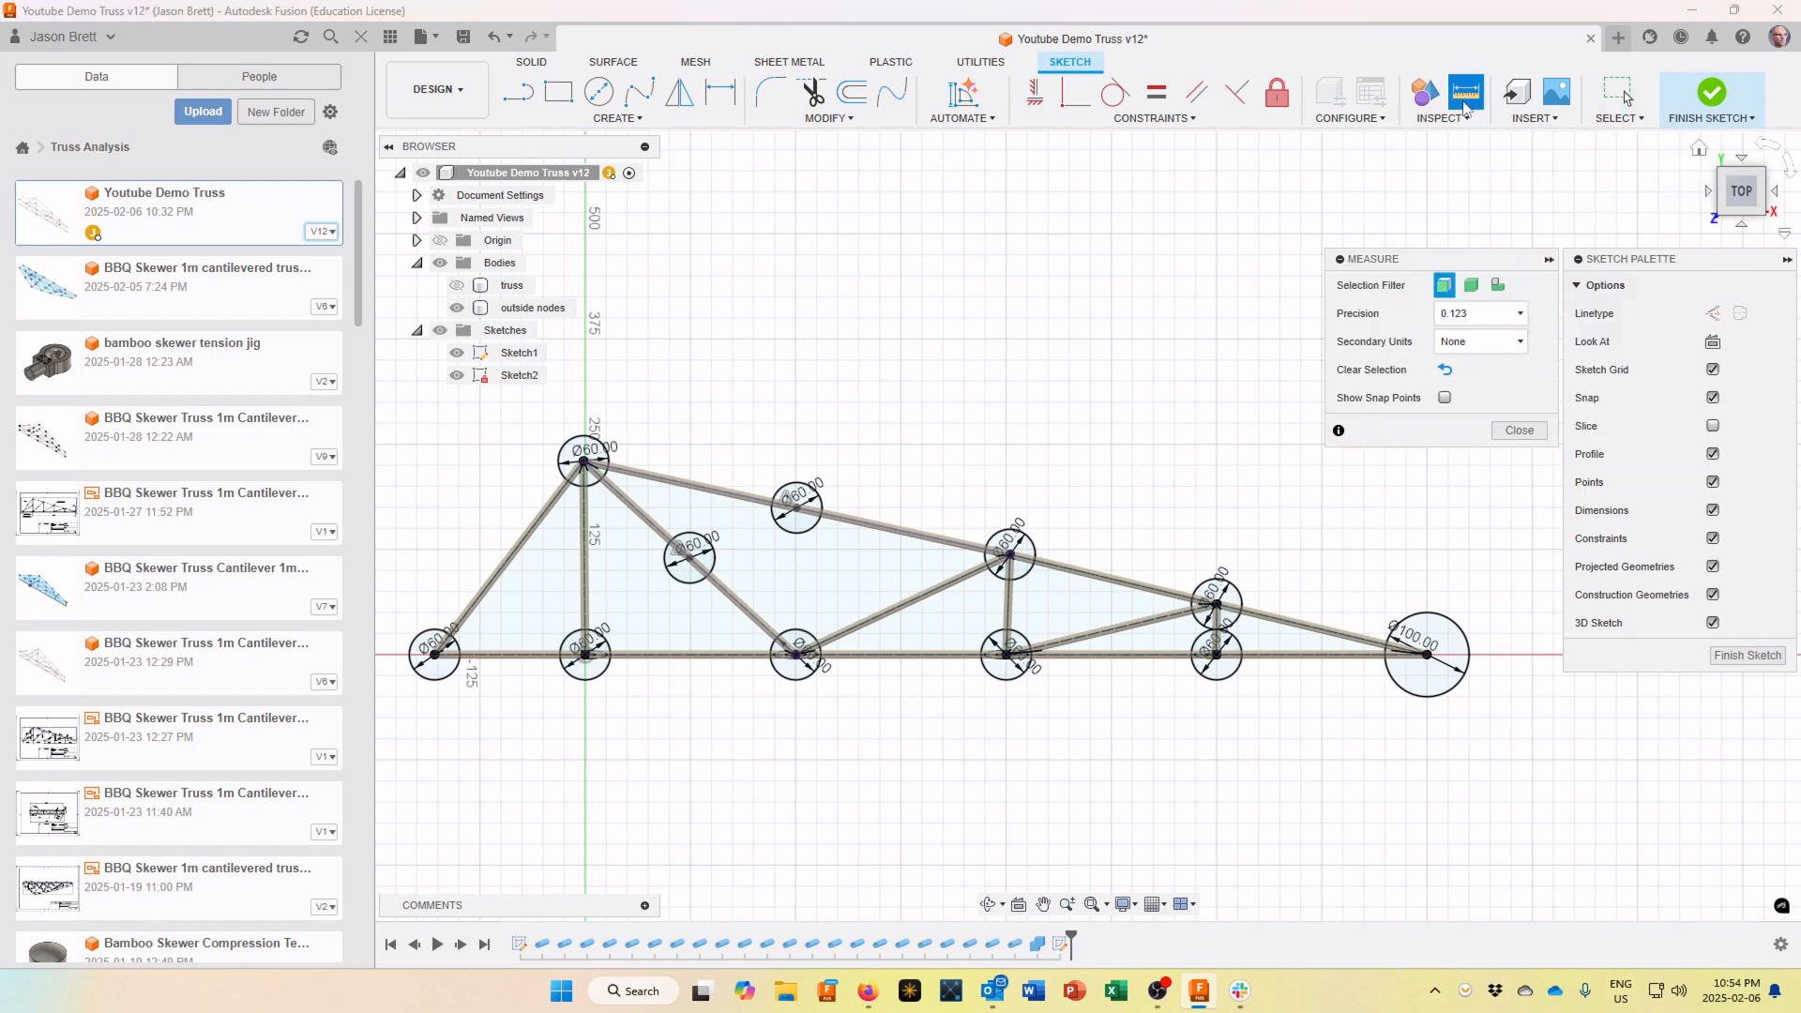
scroll(798, 659, "up", 3)
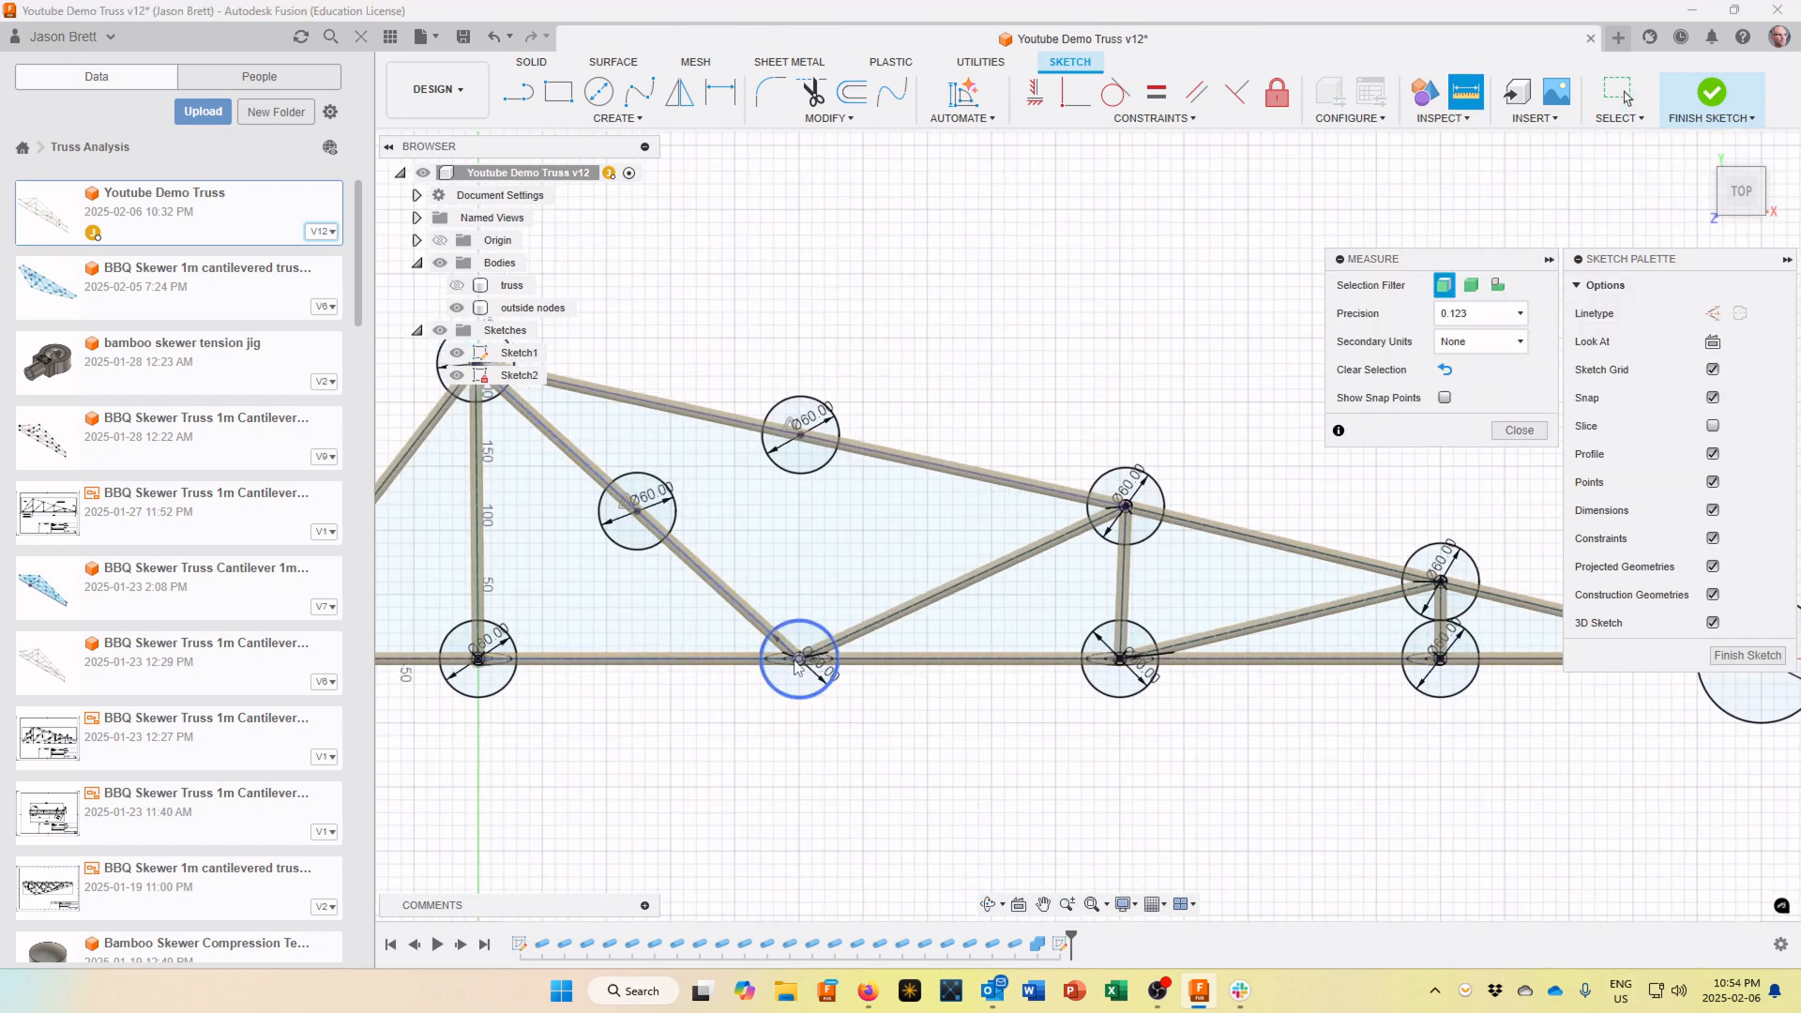
left_click(797, 659)
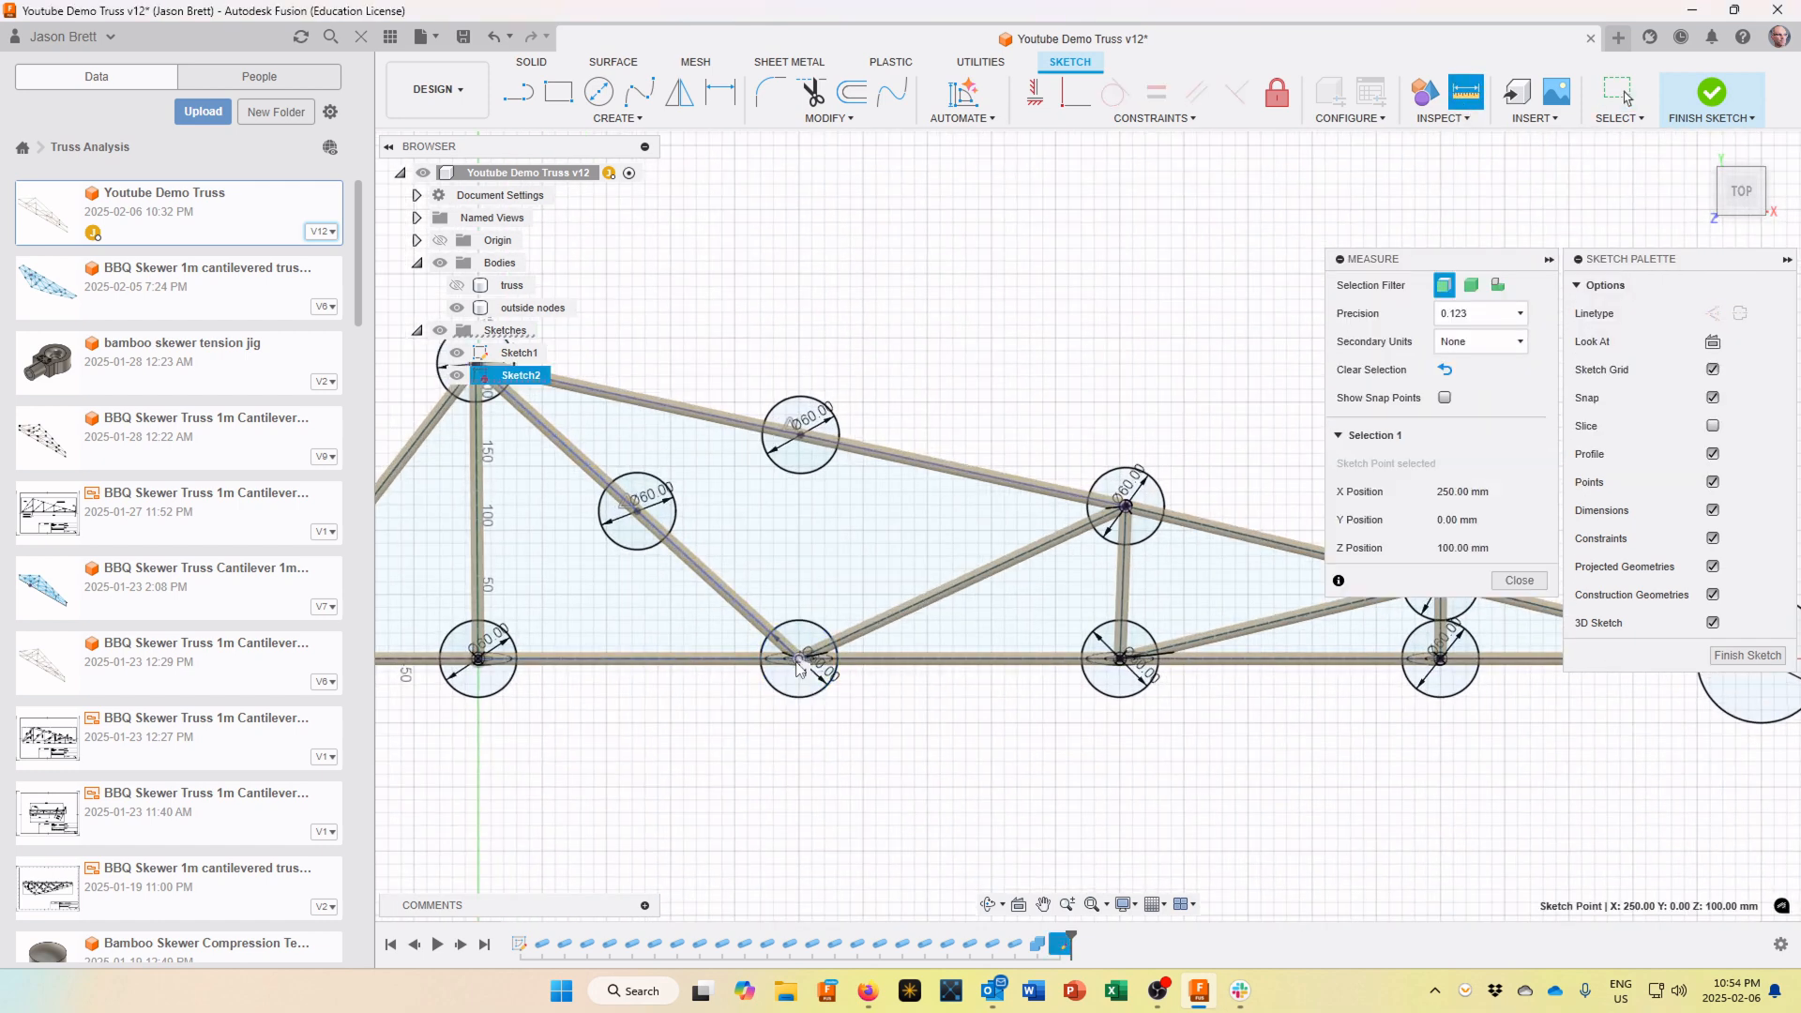
left_click(1116, 516)
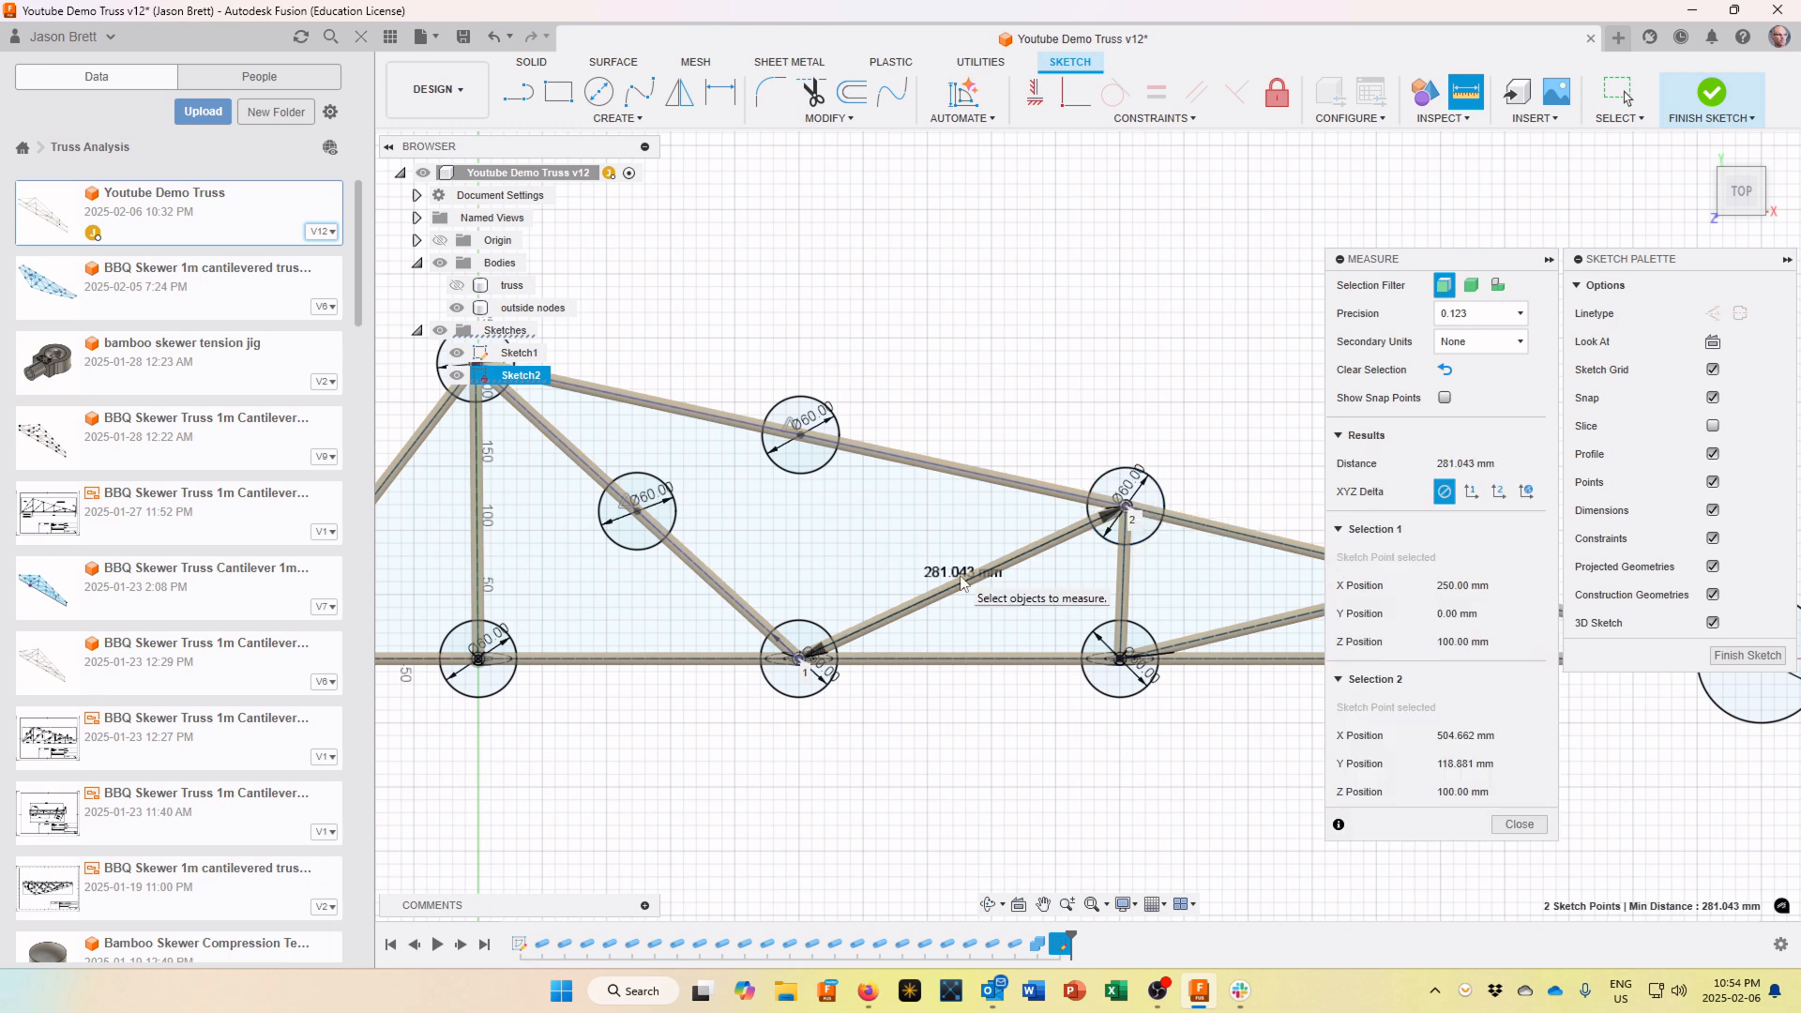
left_click(1520, 826)
Measure the sloping end member's length from the lower end joint to the apex joint
scroll(1108, 811, "down", 3)
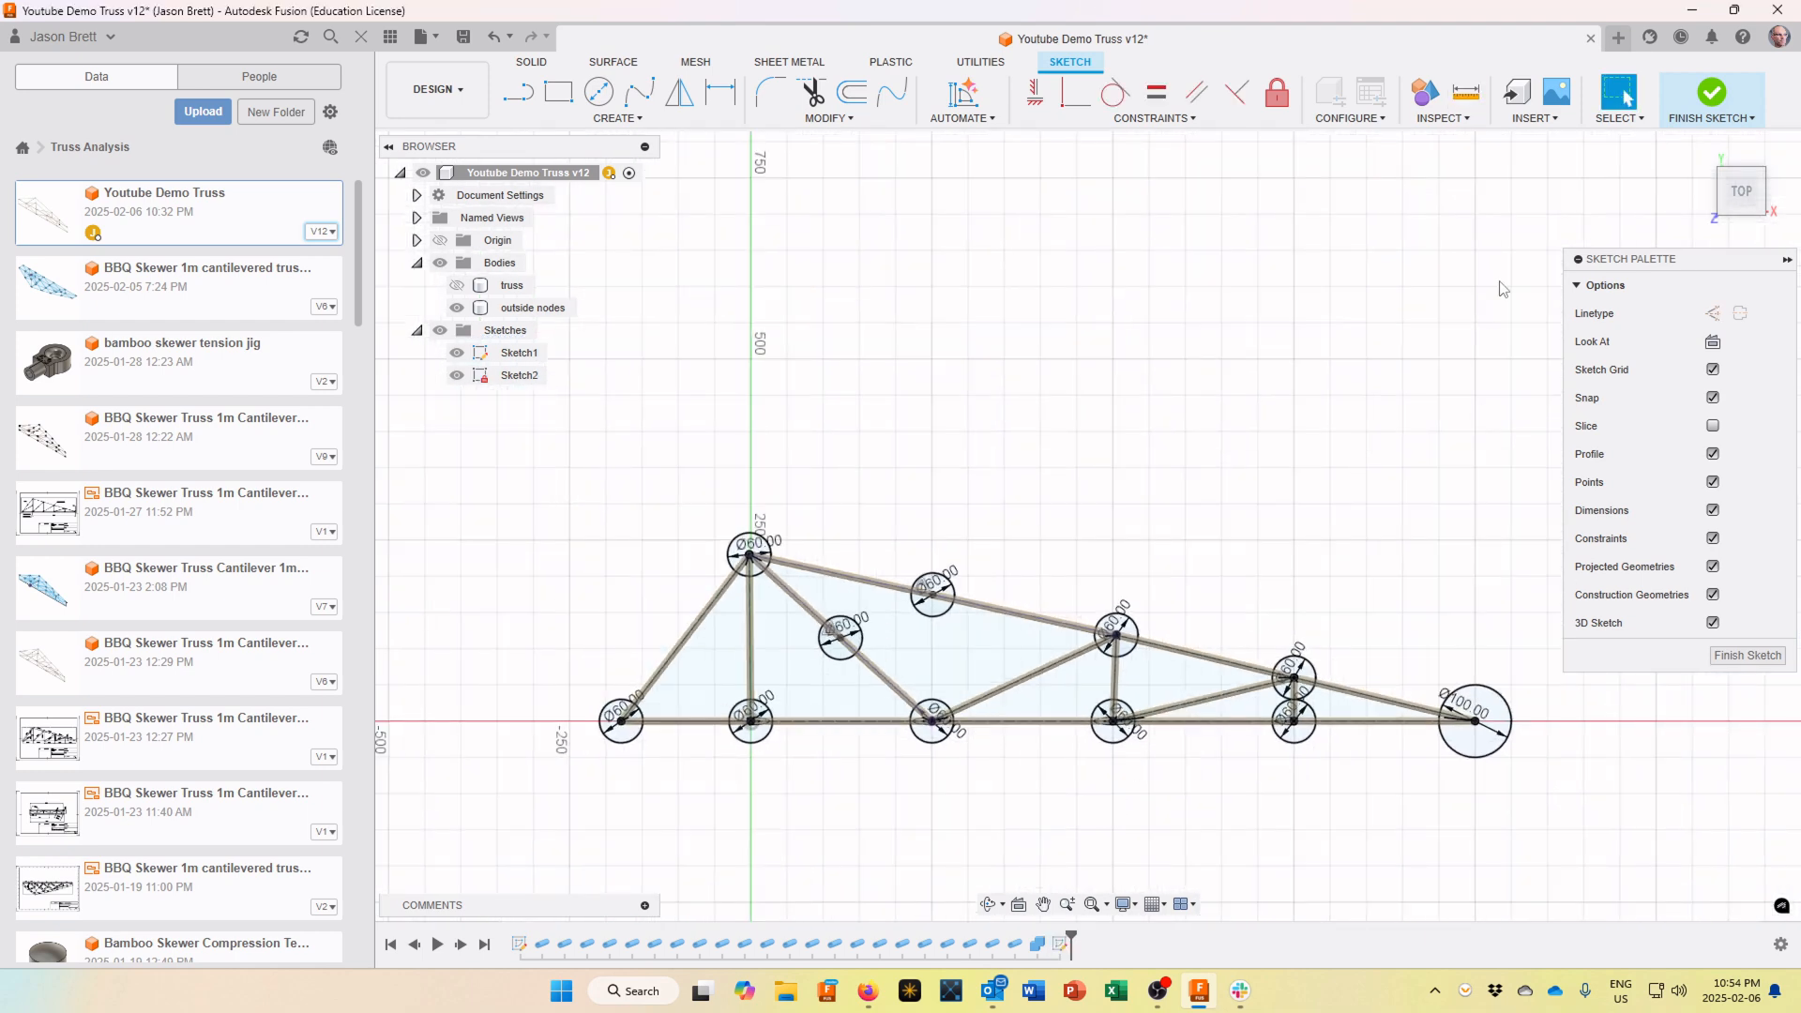
left_click(1466, 92)
scroll(605, 615, "up", 2)
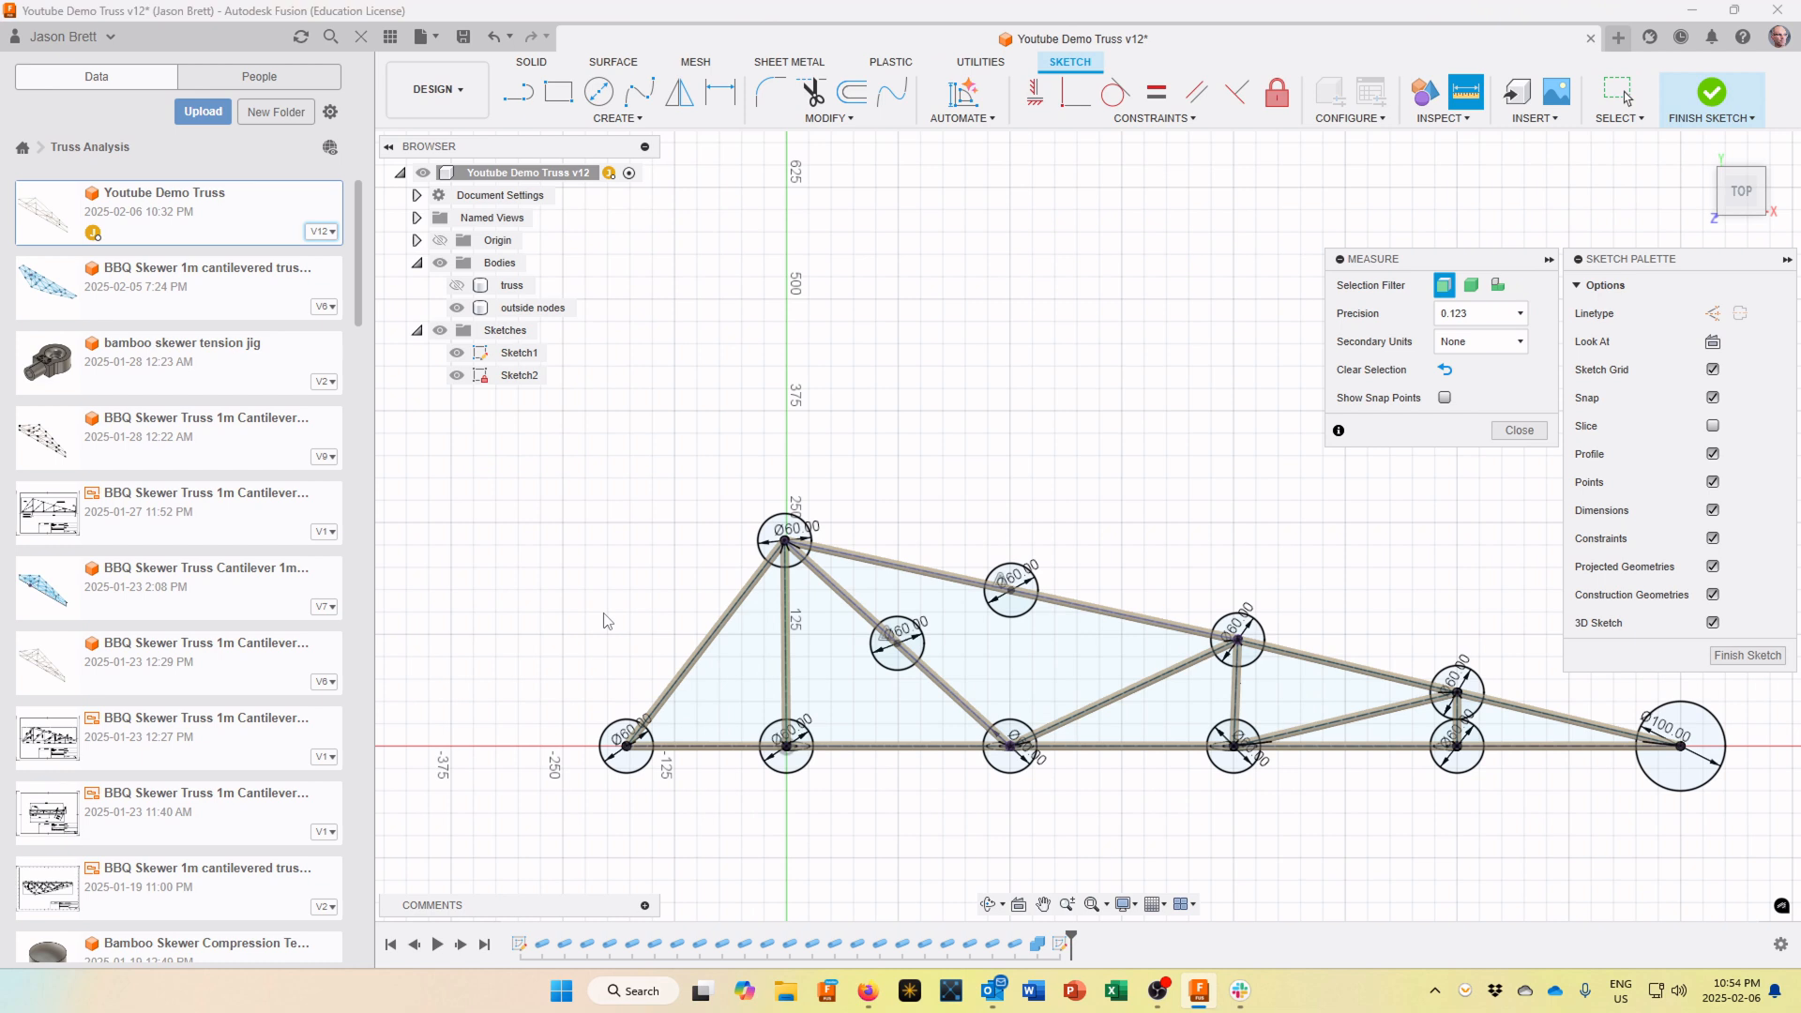
left_click(626, 746)
left_click(786, 543)
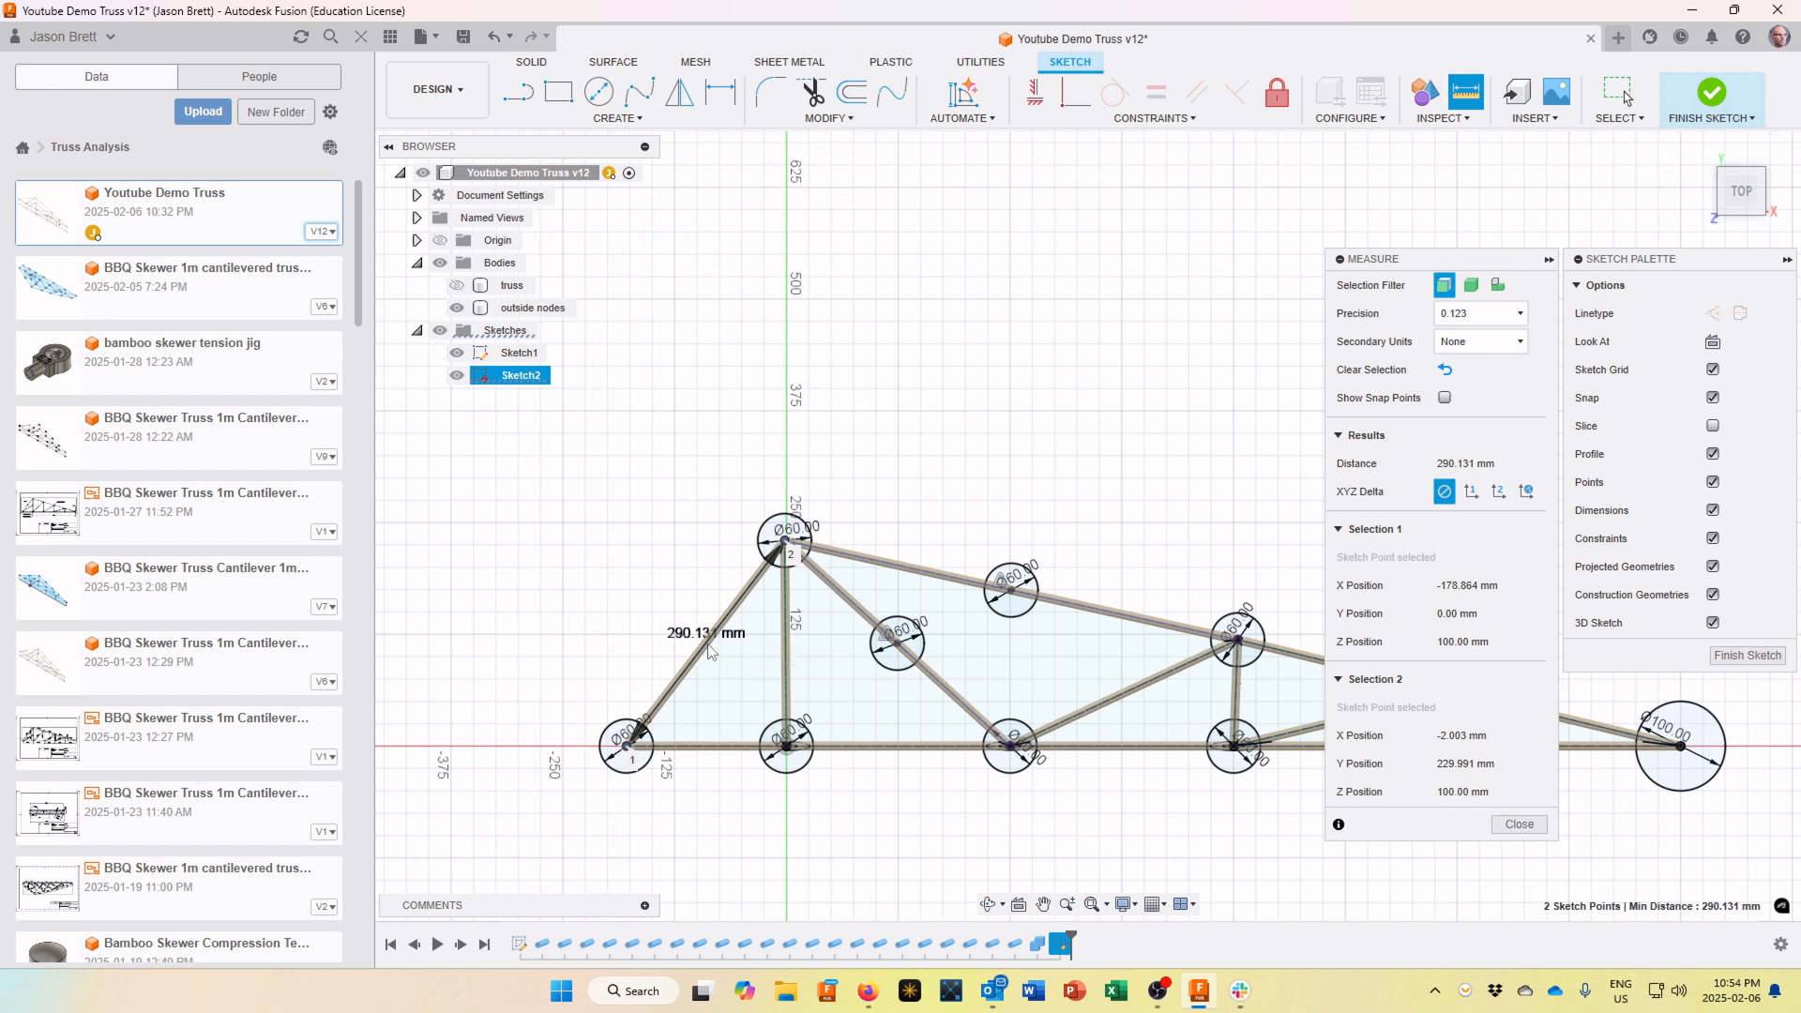
left_click(1519, 825)
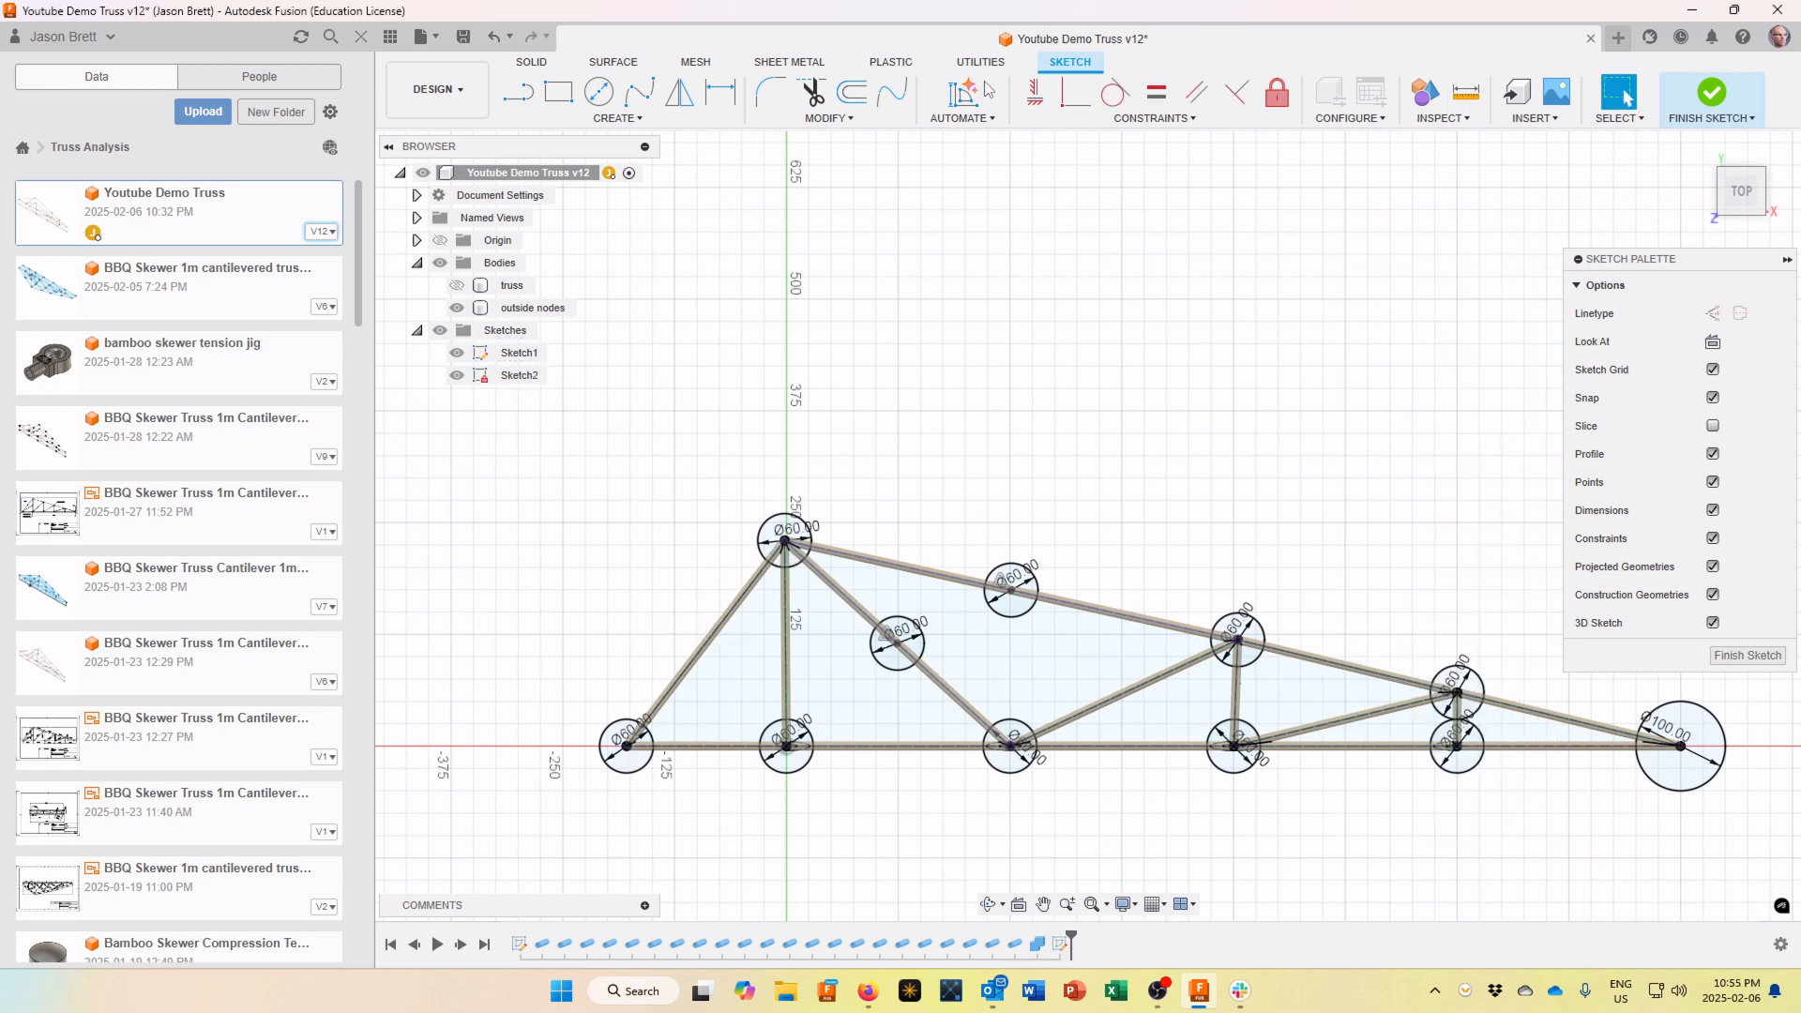
Sketch a 60 mm center diameter circle at the midpoint of the sloping end member, and finish the sketch
left_click(600, 94)
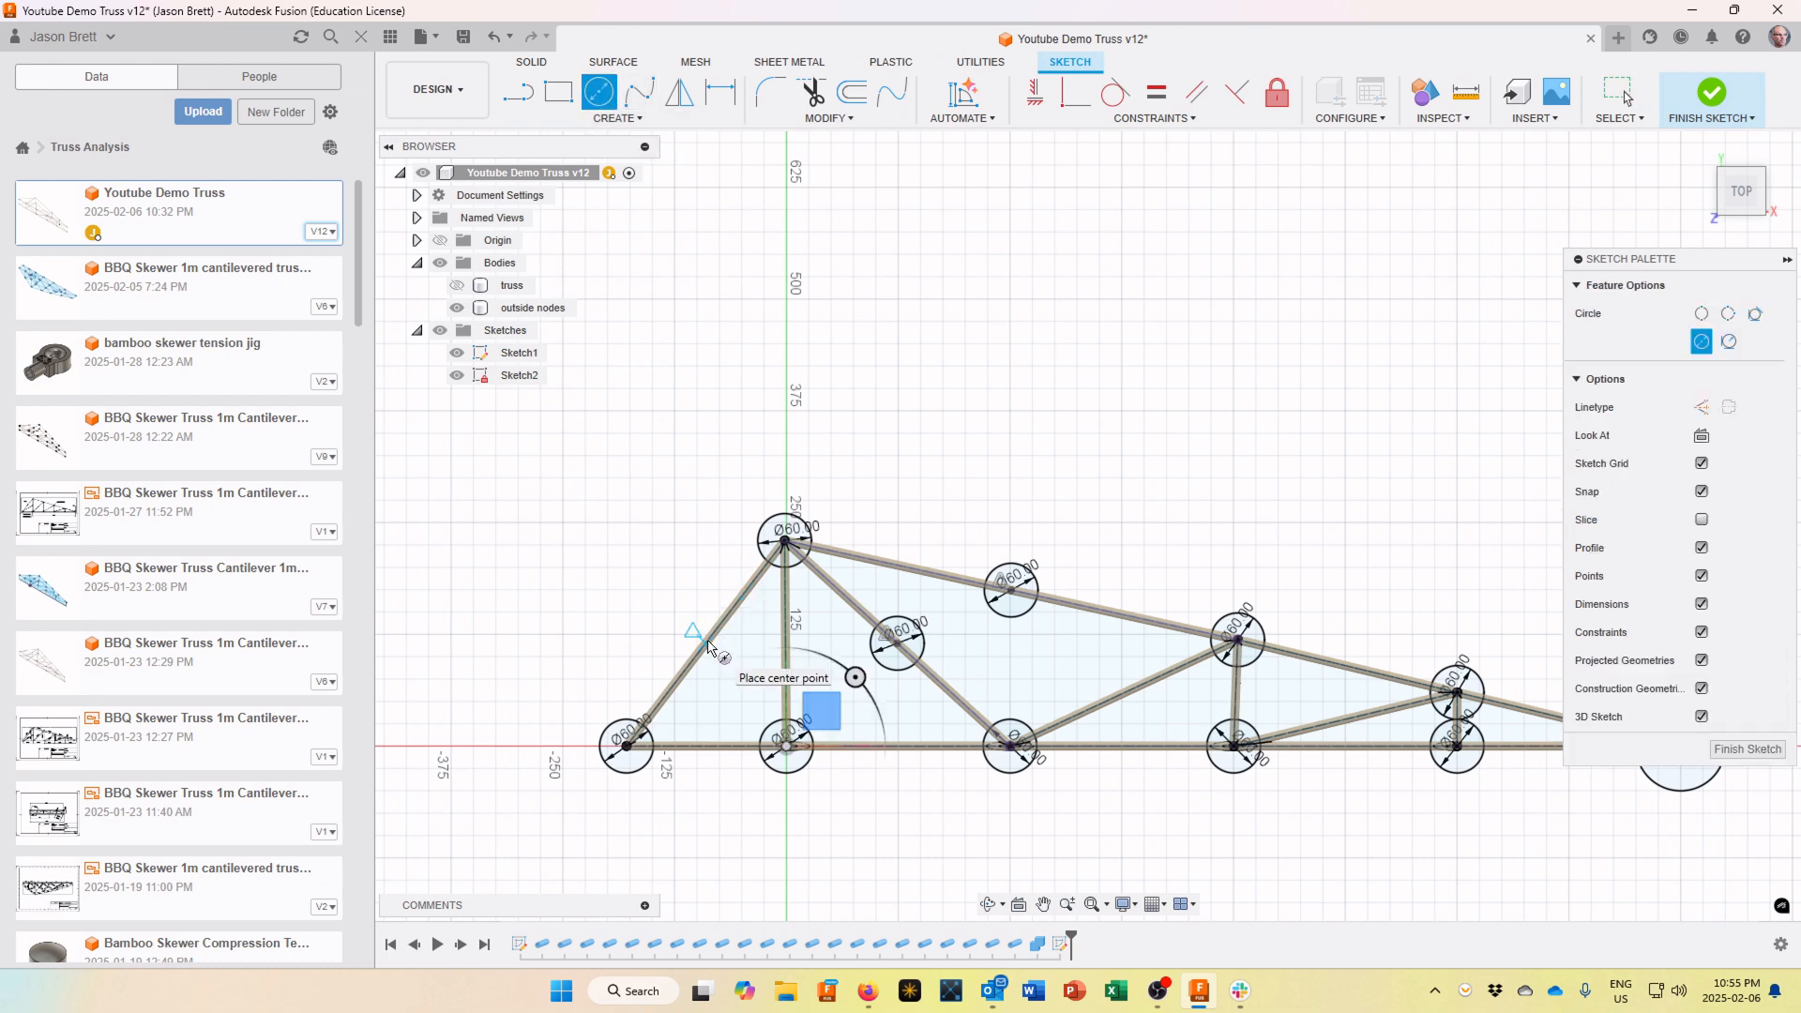
left_click(707, 645)
type("60")
key("Return")
key("Escape")
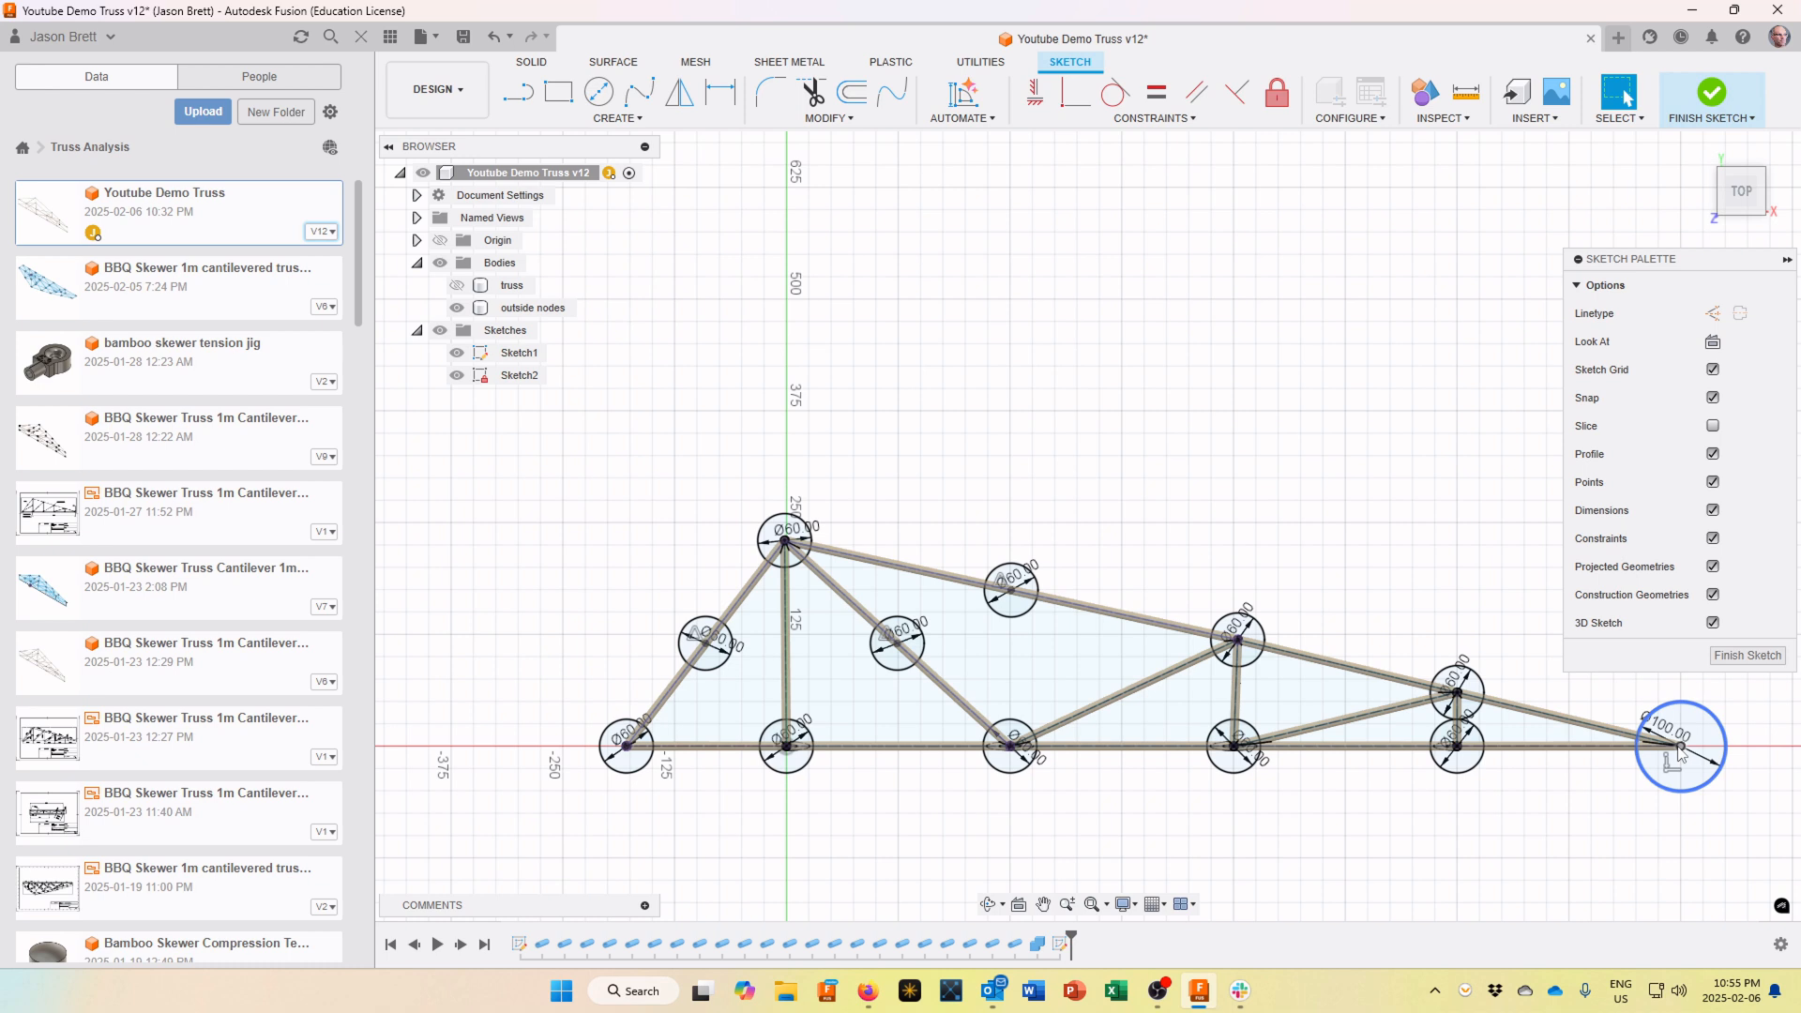
left_click(1713, 94)
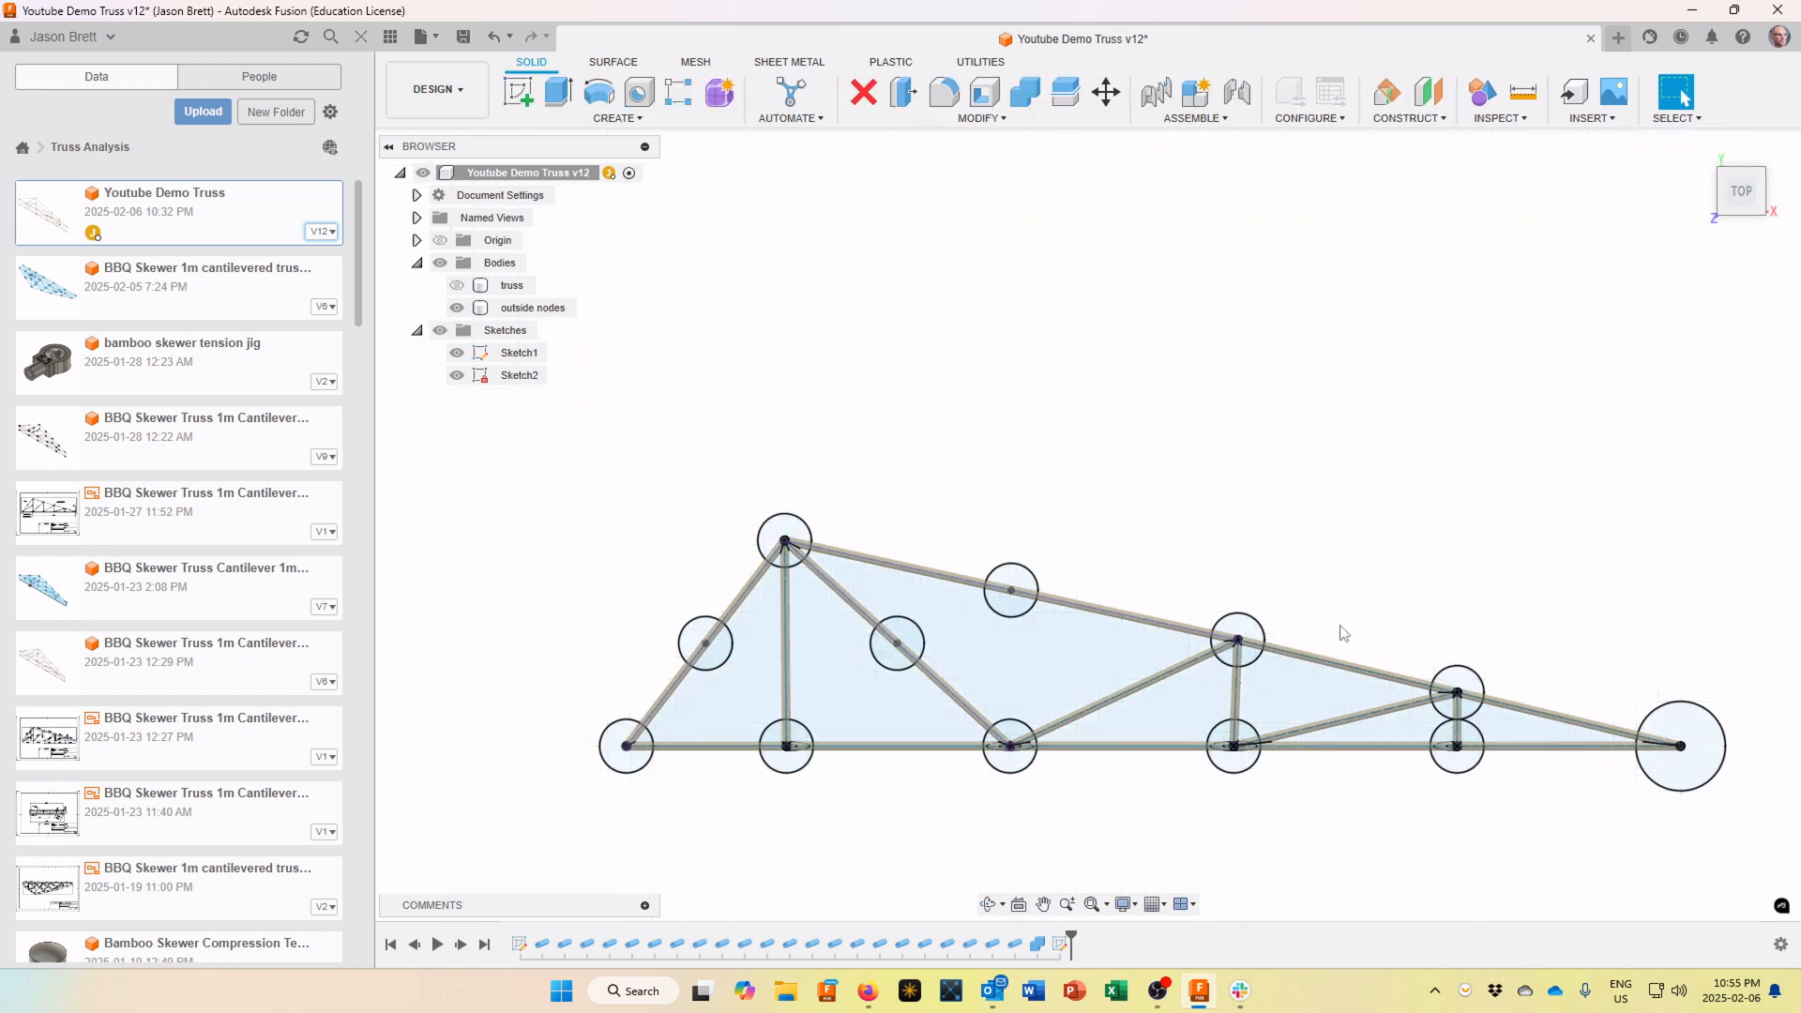
Hide Sketch1, keeping the new circle sketch and the outside nodes body displayed in an angled 3D view
middle_click_drag(1717, 216, 1626, 210, "shift")
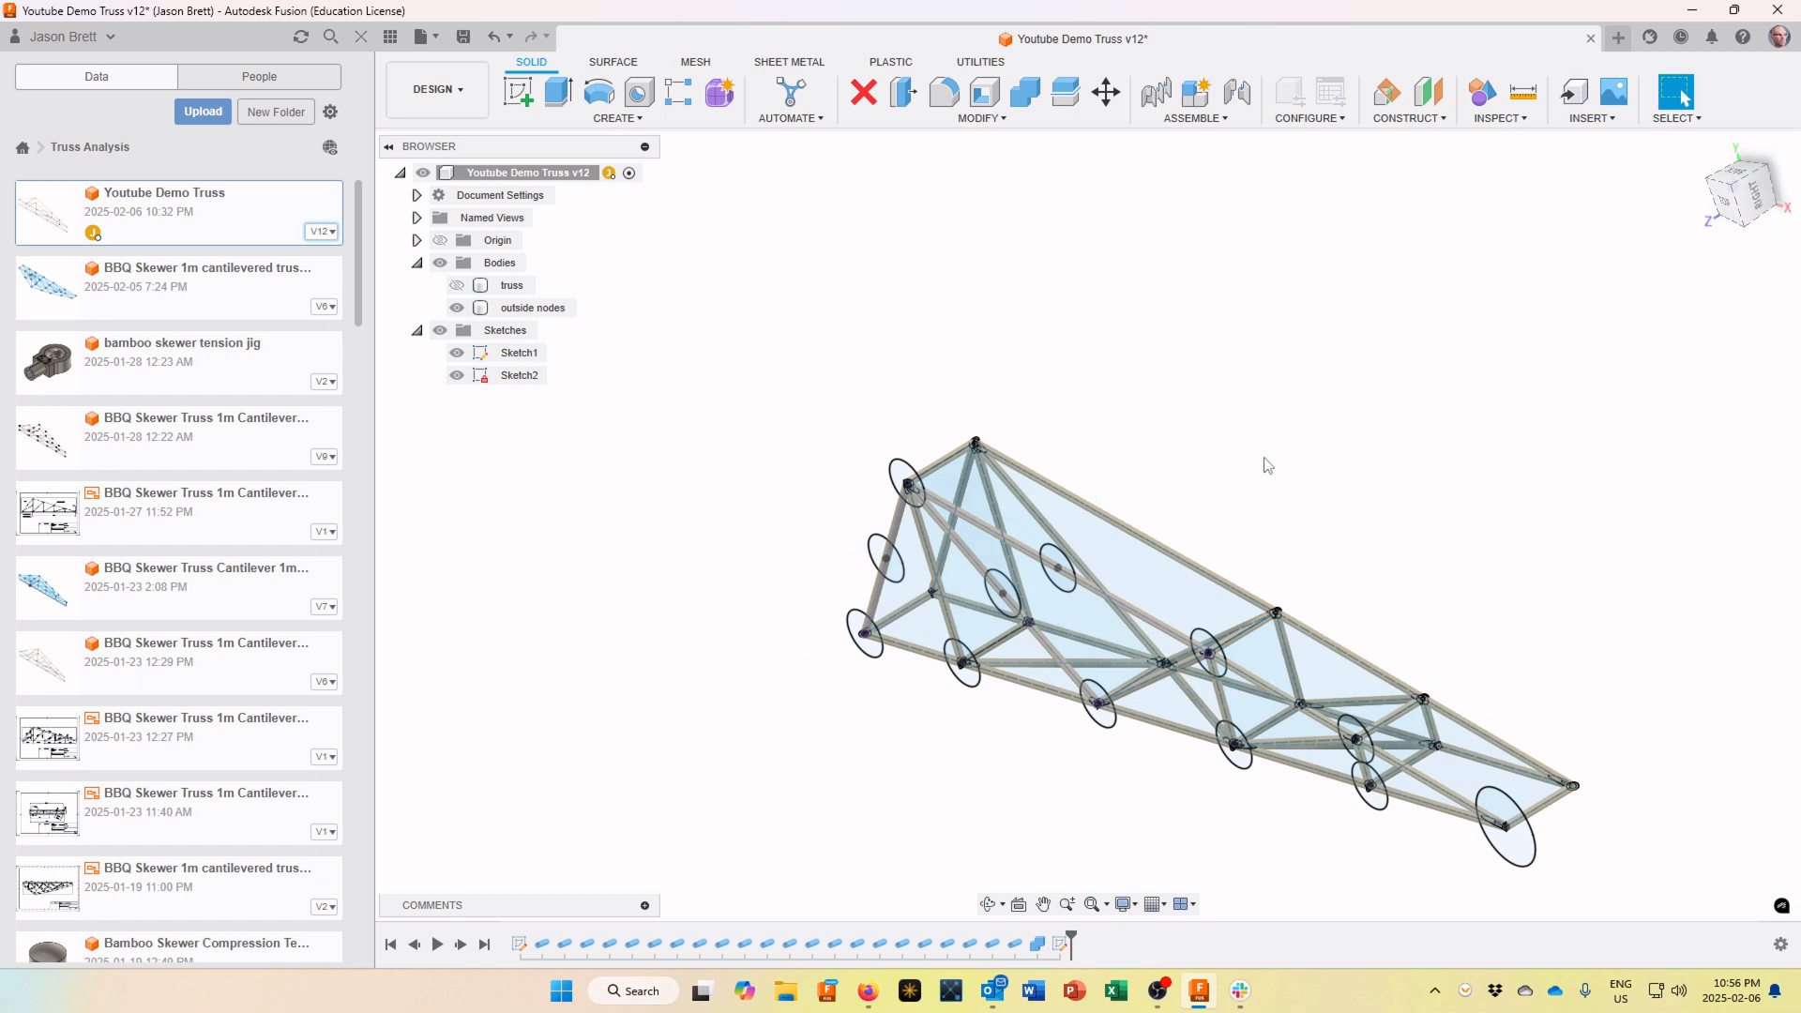
scroll(1244, 570, "up", 2)
middle_click_drag(1137, 455, 1061, 338)
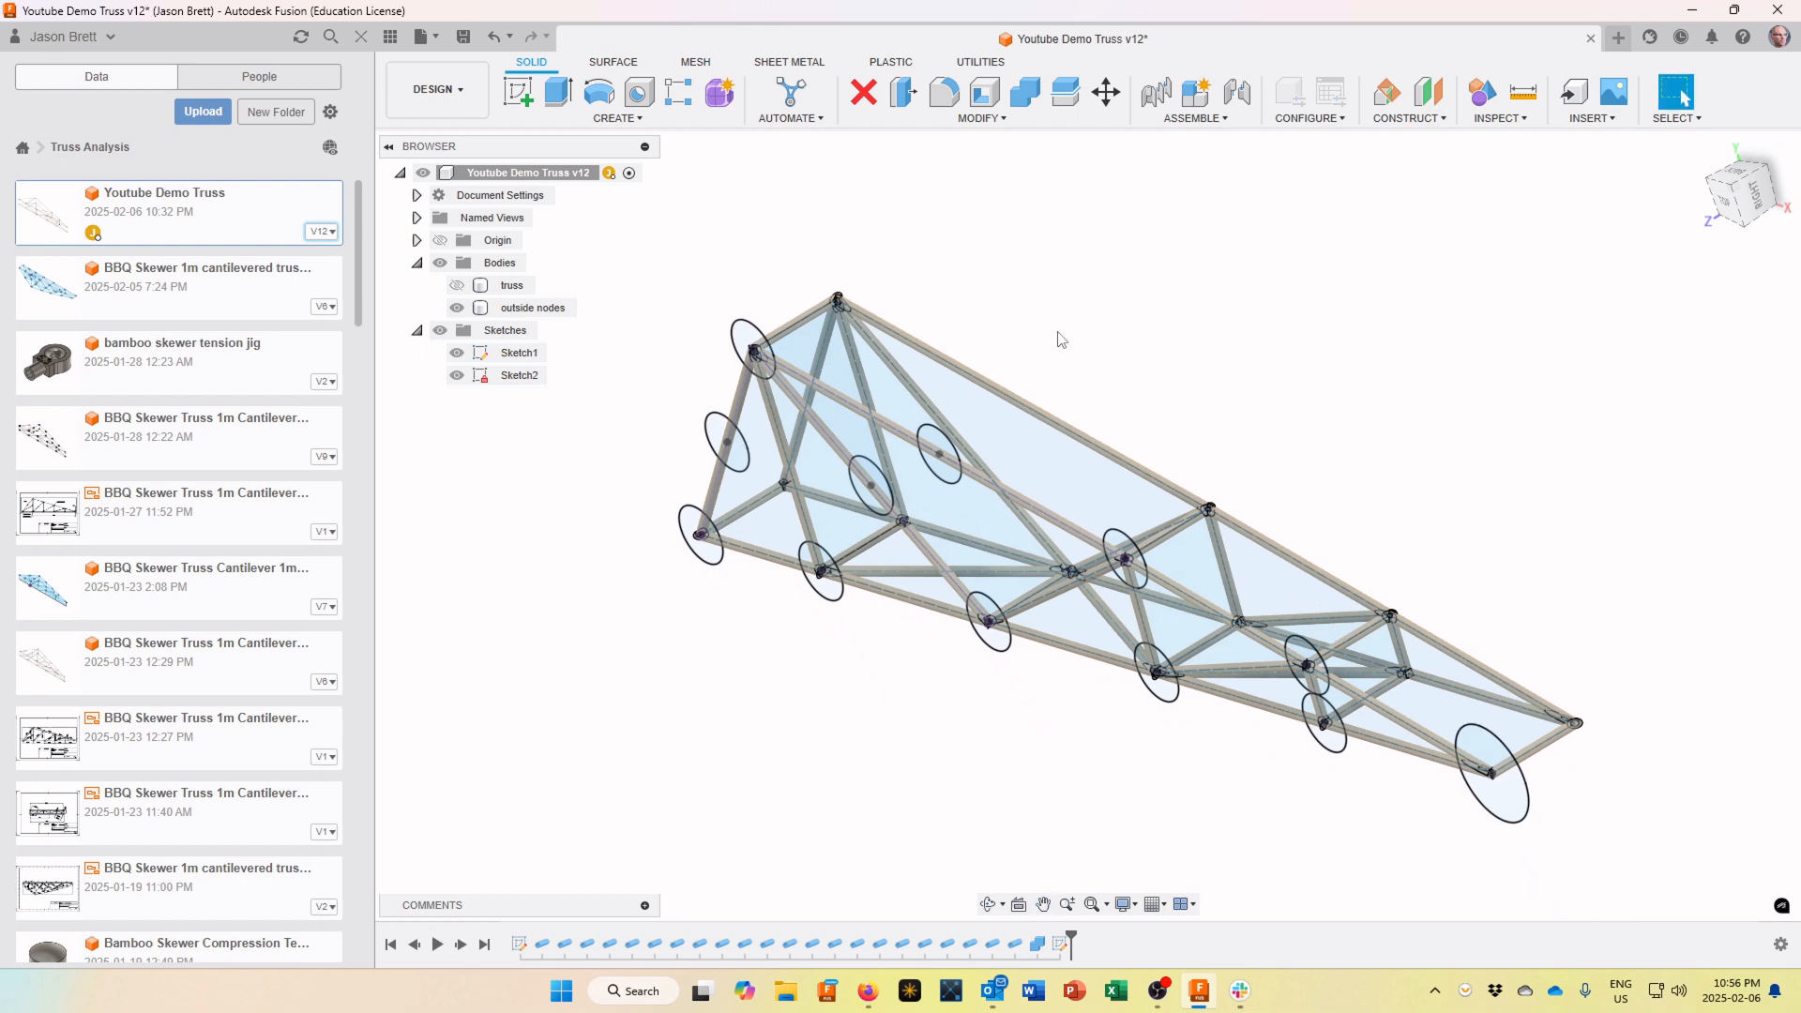
left_click(492, 286)
left_click(457, 285)
left_click(519, 355)
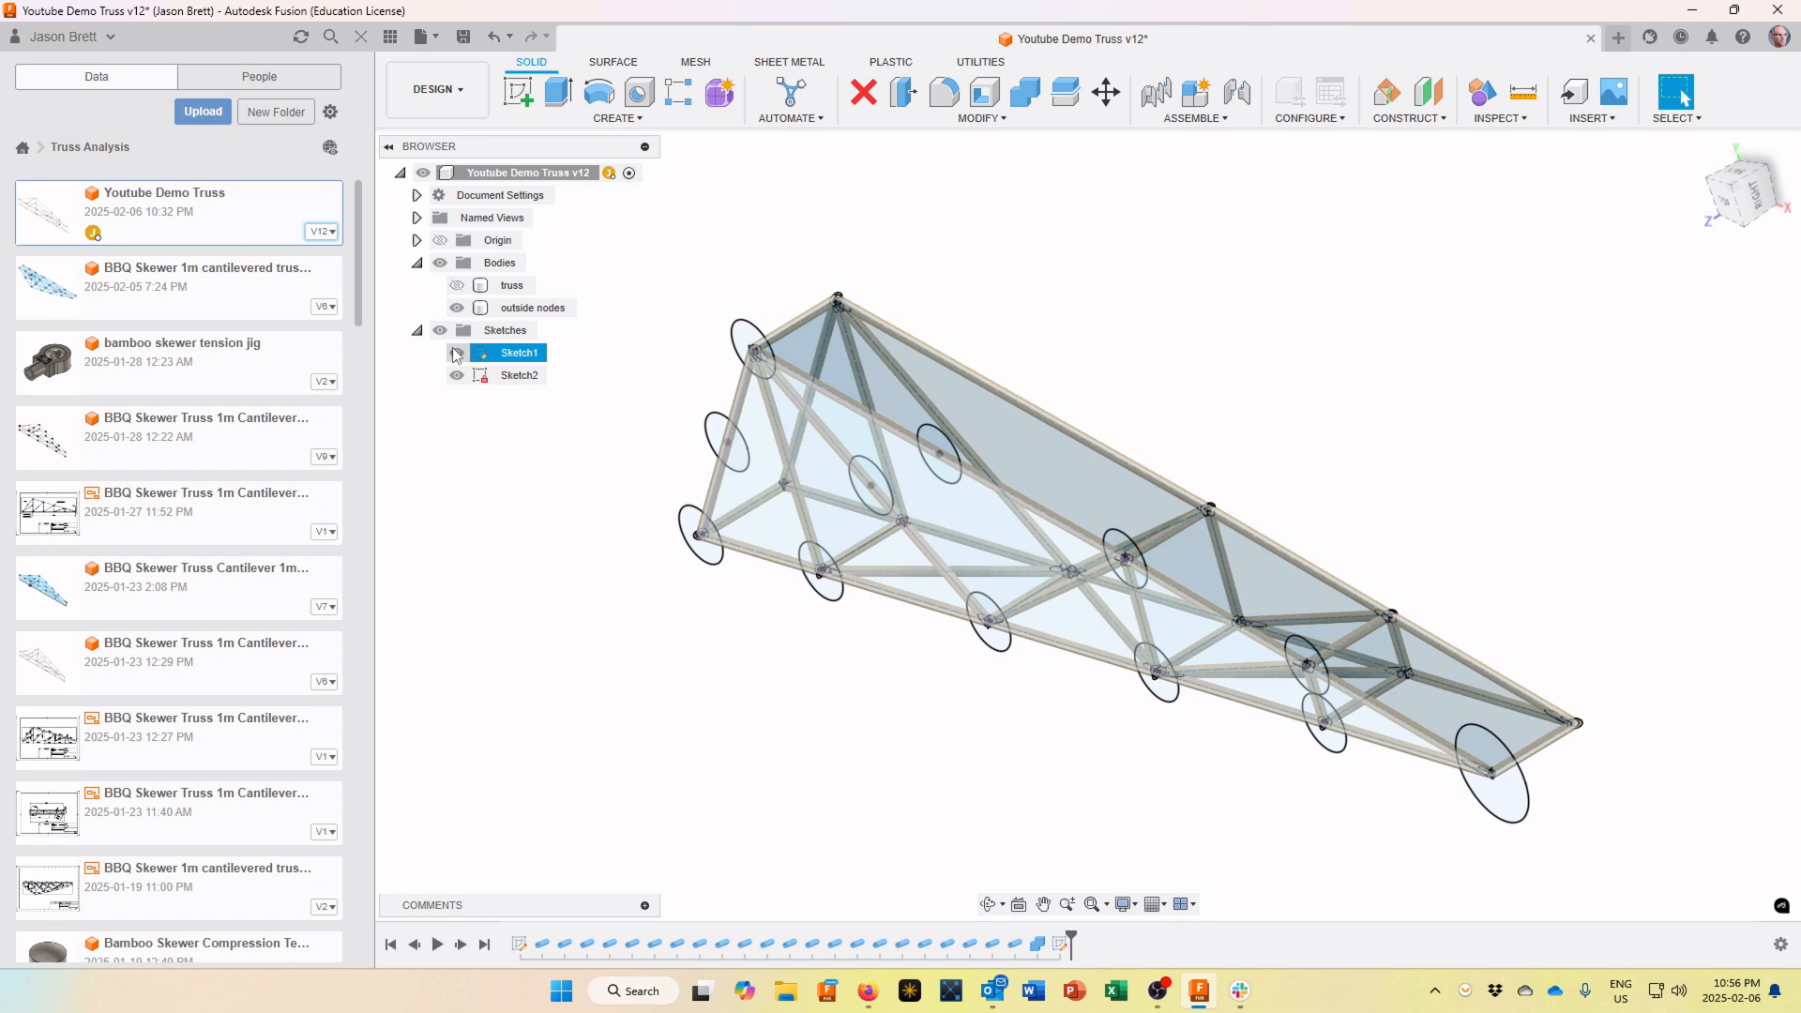
left_click(456, 354)
left_click(949, 447)
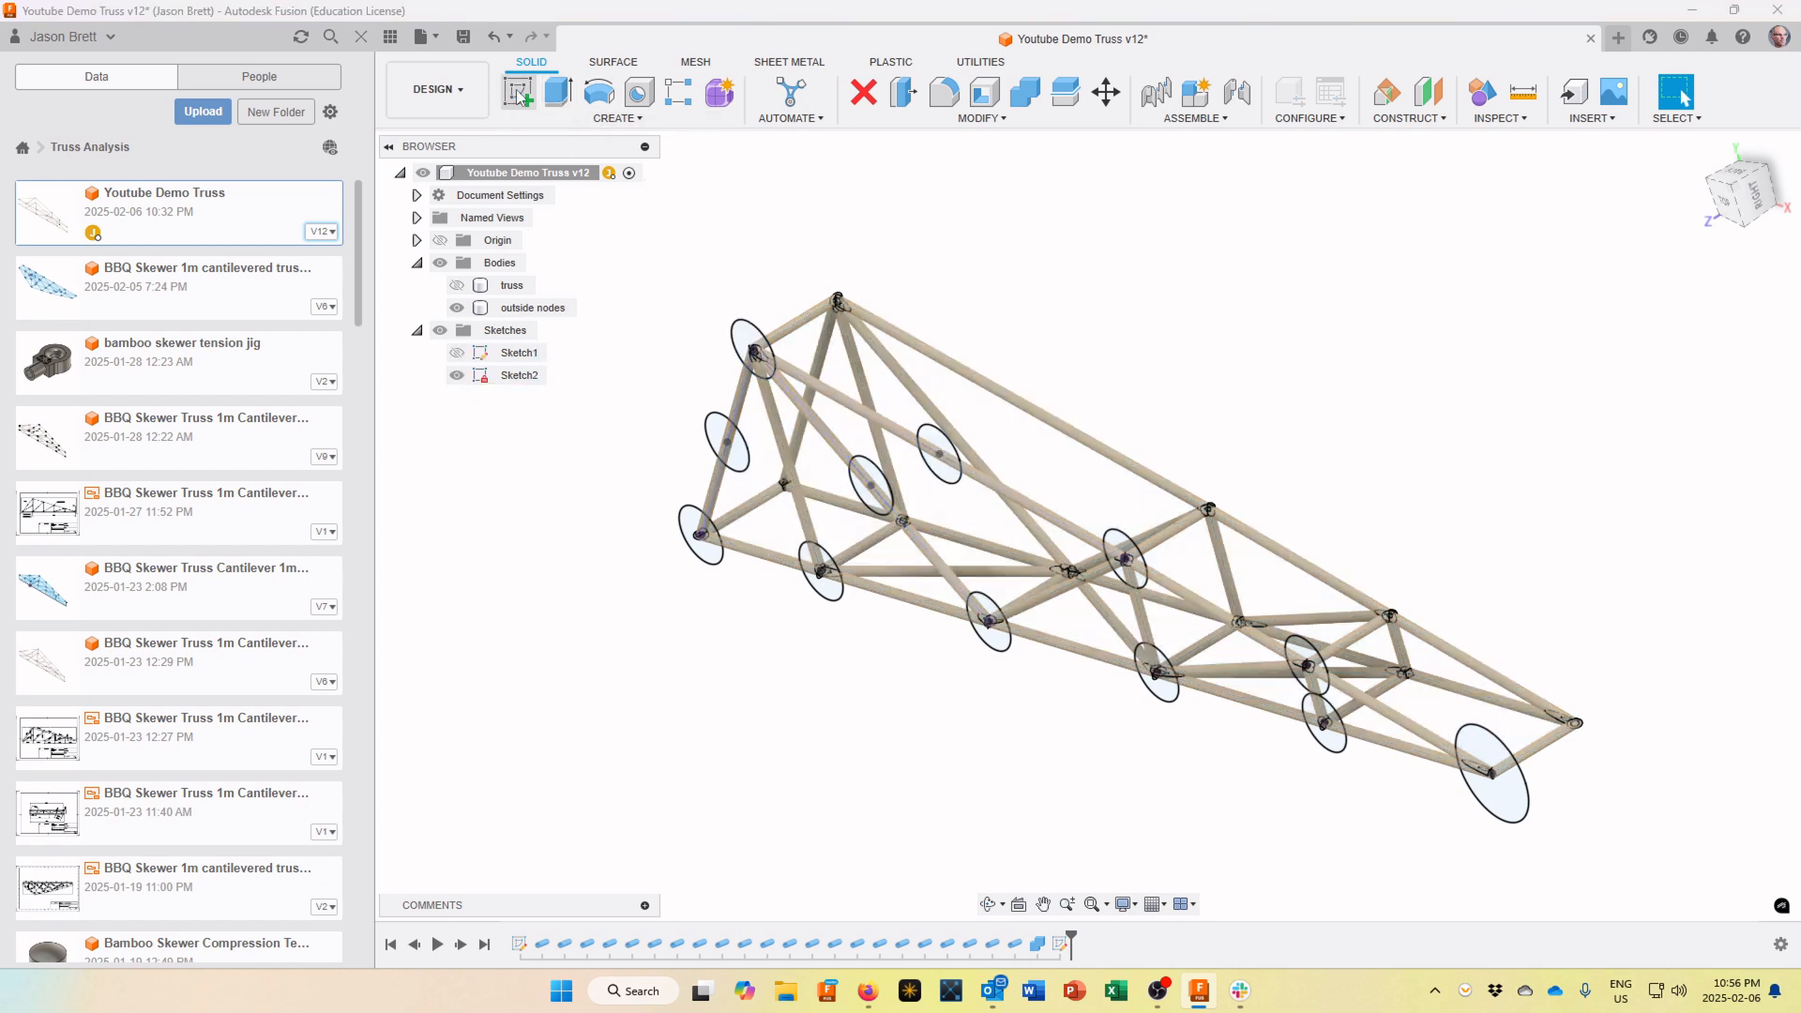
Begin an Extrude with all profile regions of the circle around the apex joint selected
left_click(554, 93)
scroll(683, 359, "up", 1)
scroll(683, 360, "up", 3)
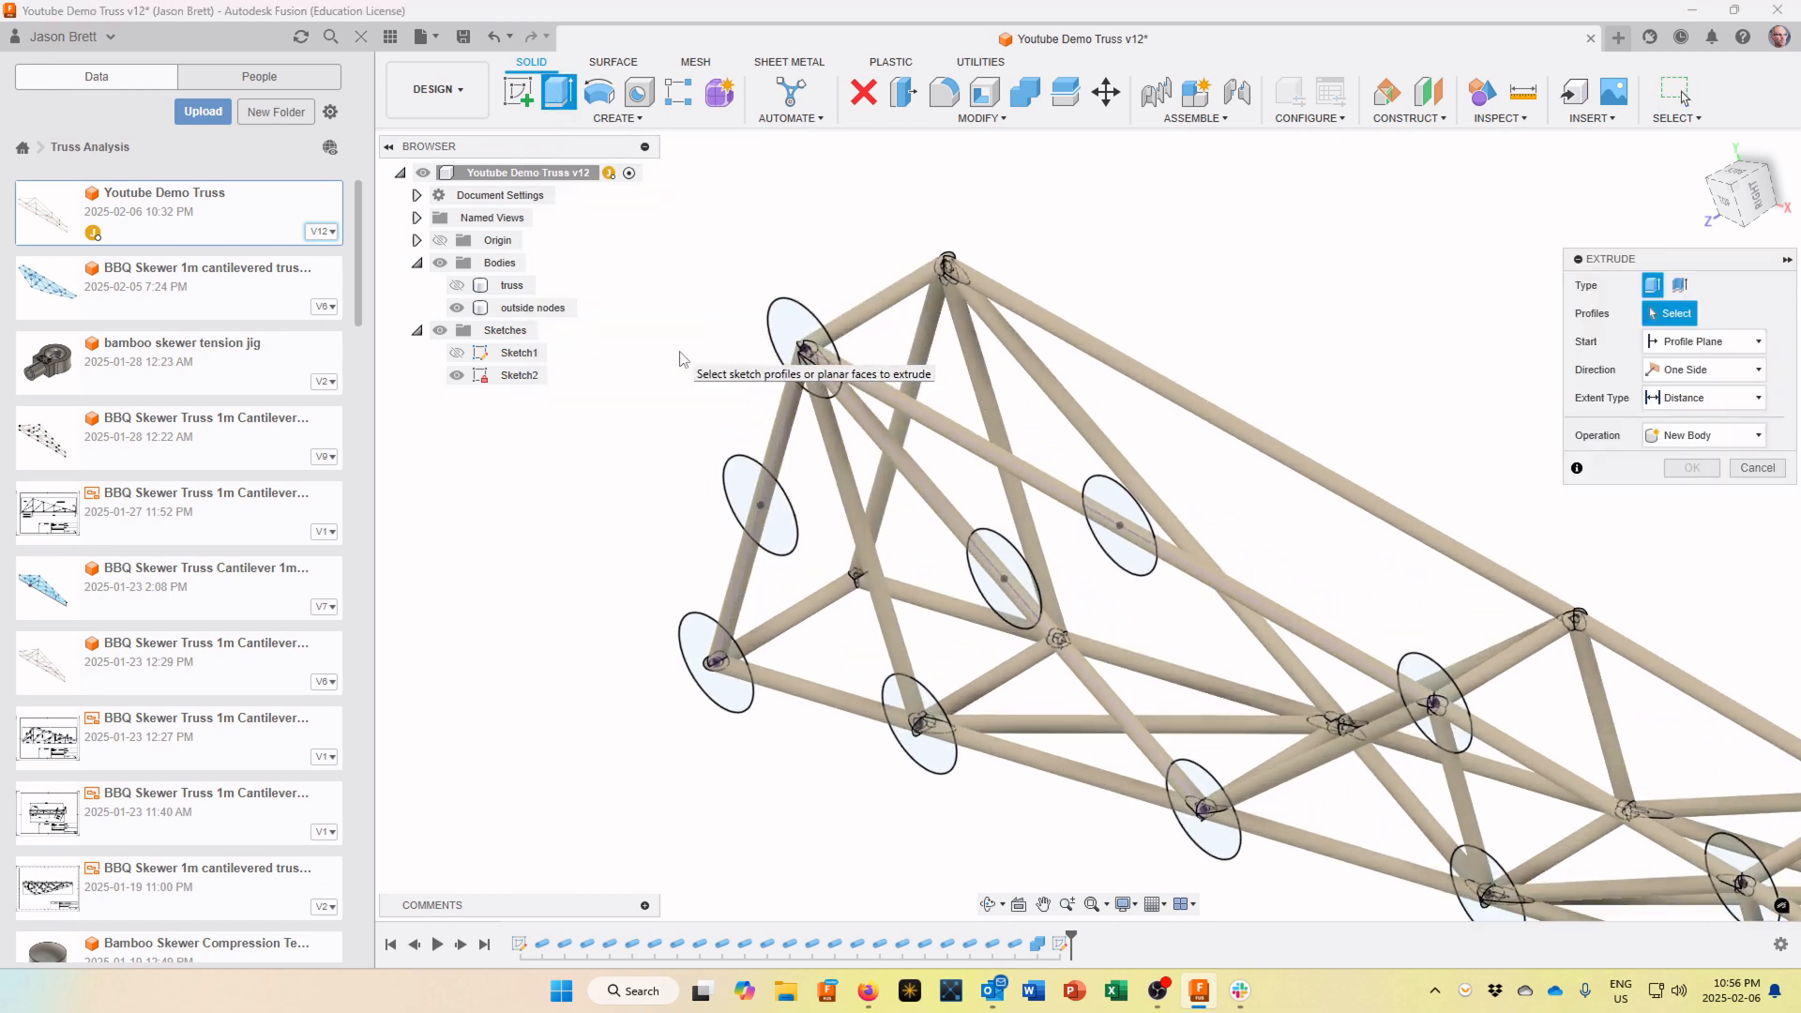
left_click(805, 331)
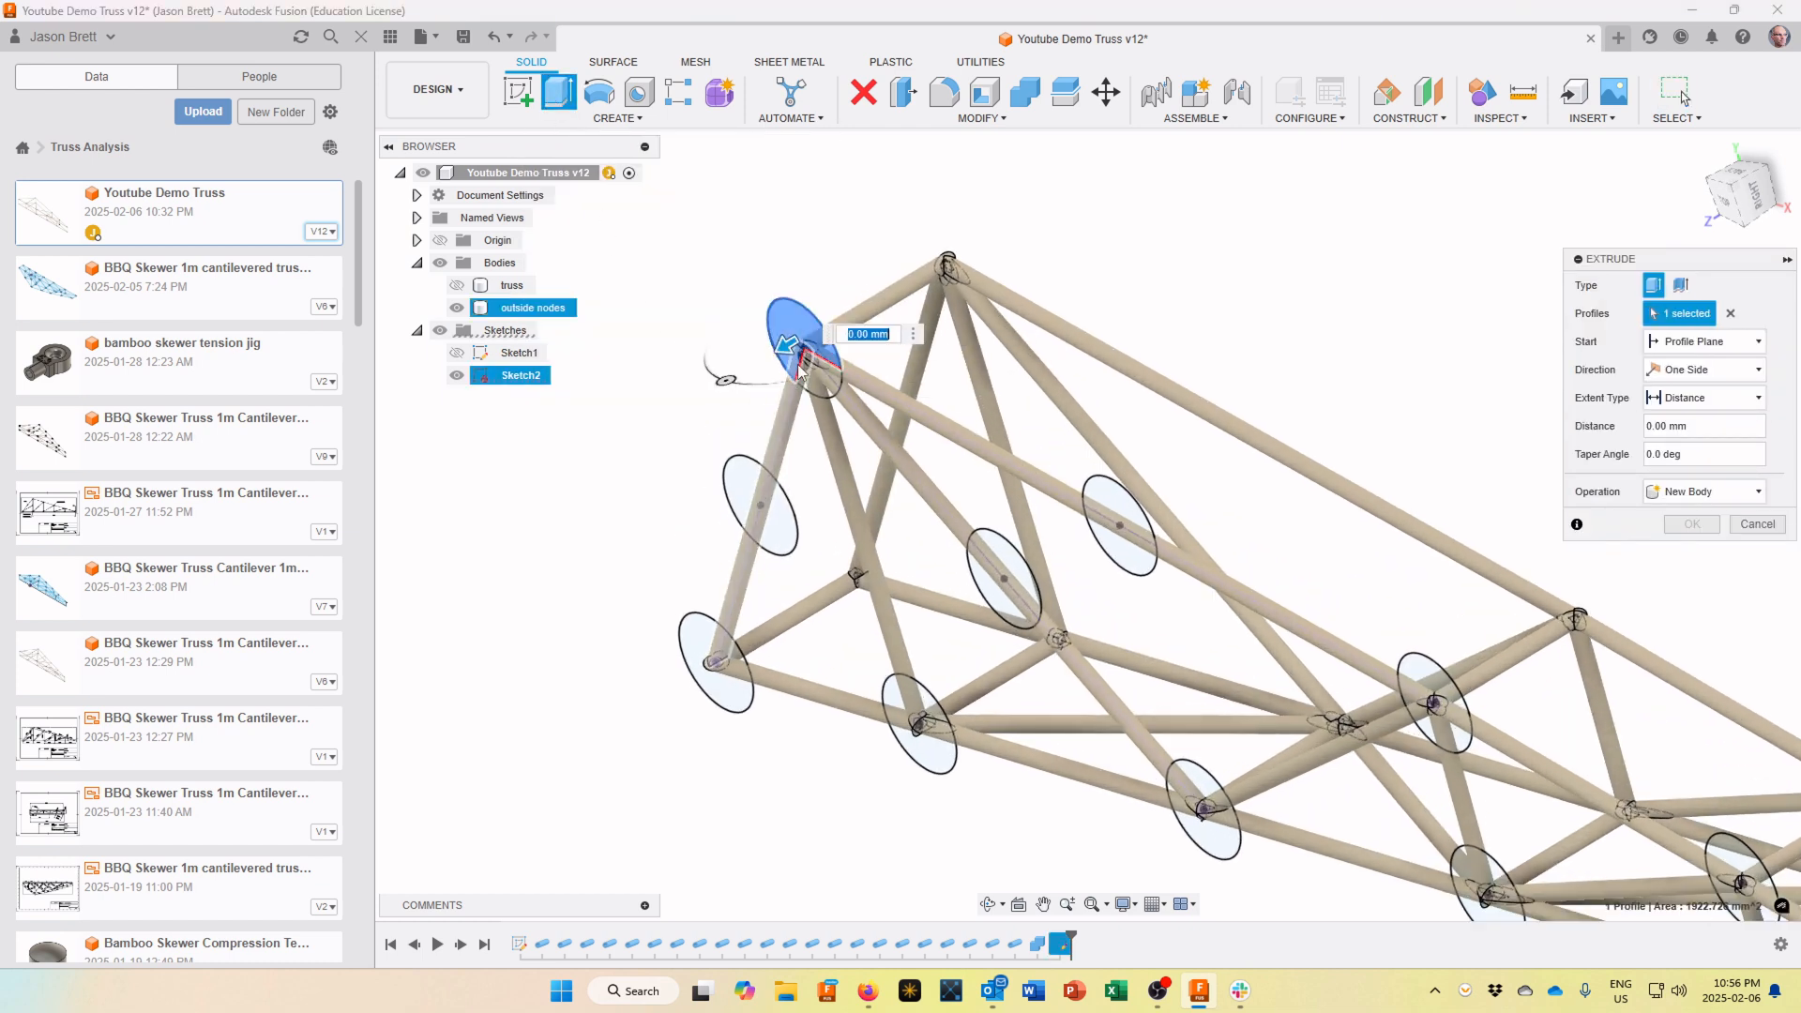
scroll(814, 385, "up", 3)
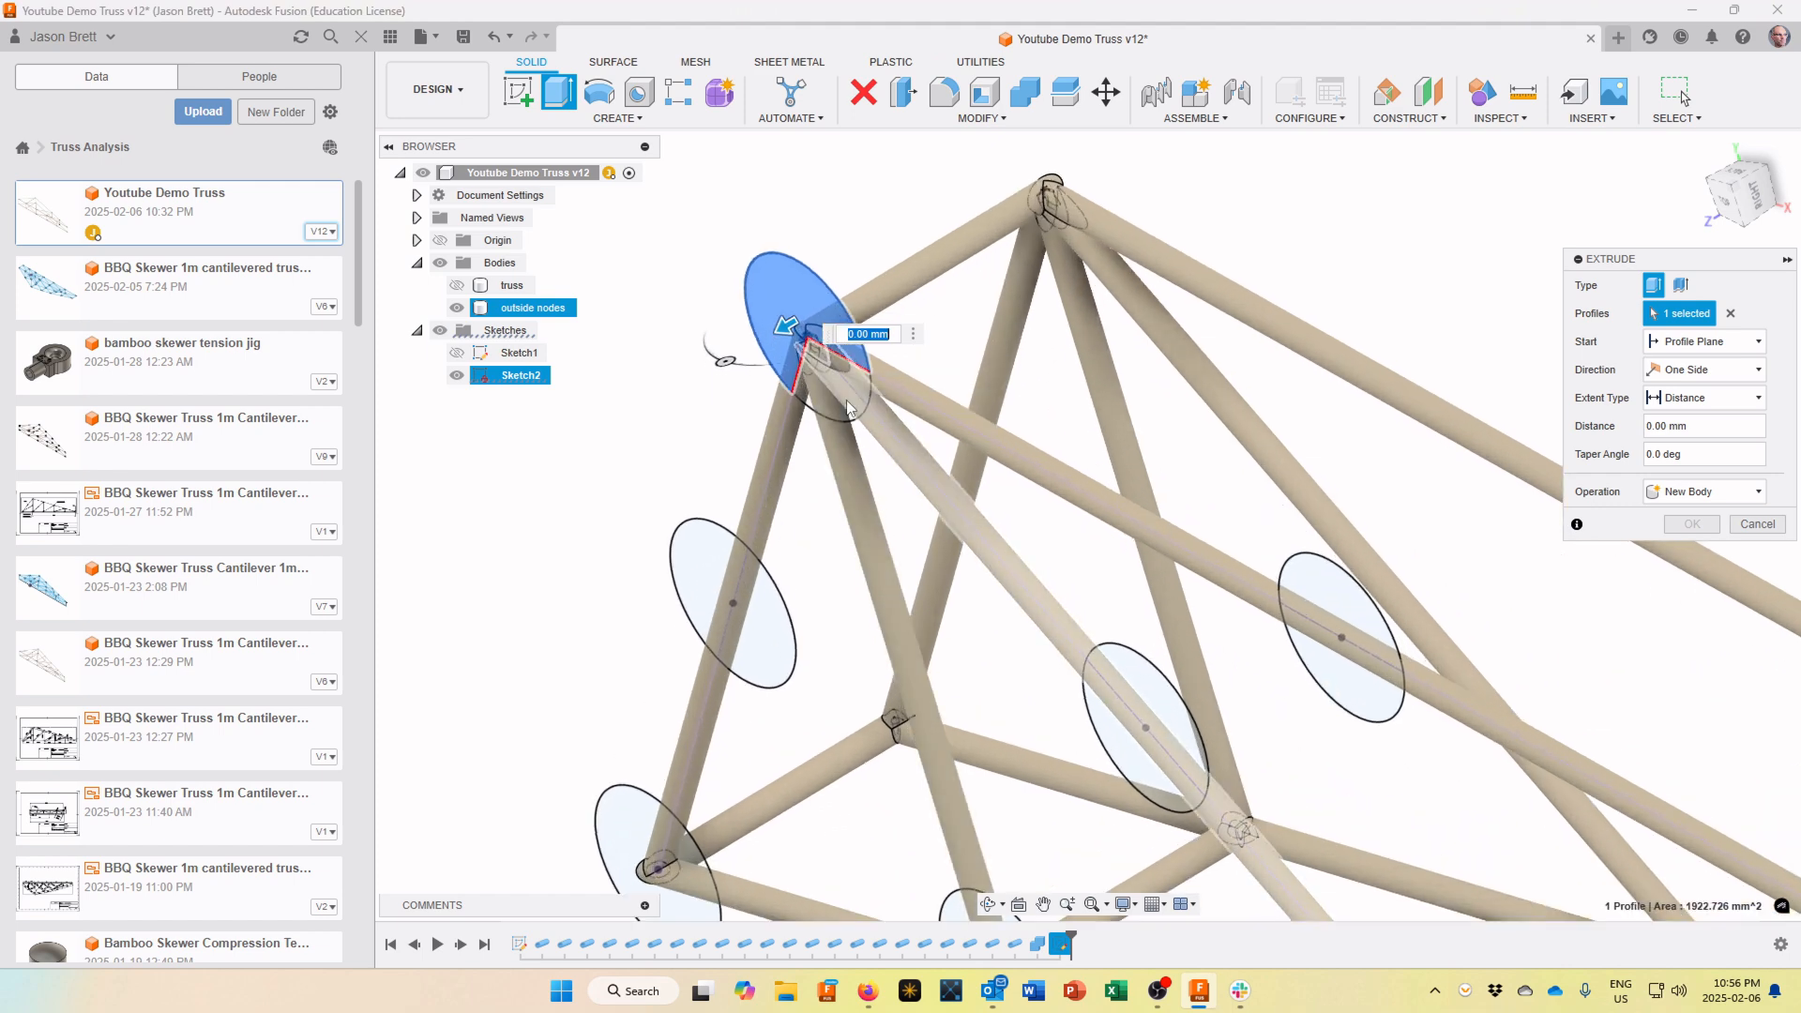
left_click(851, 400)
left_click(830, 386)
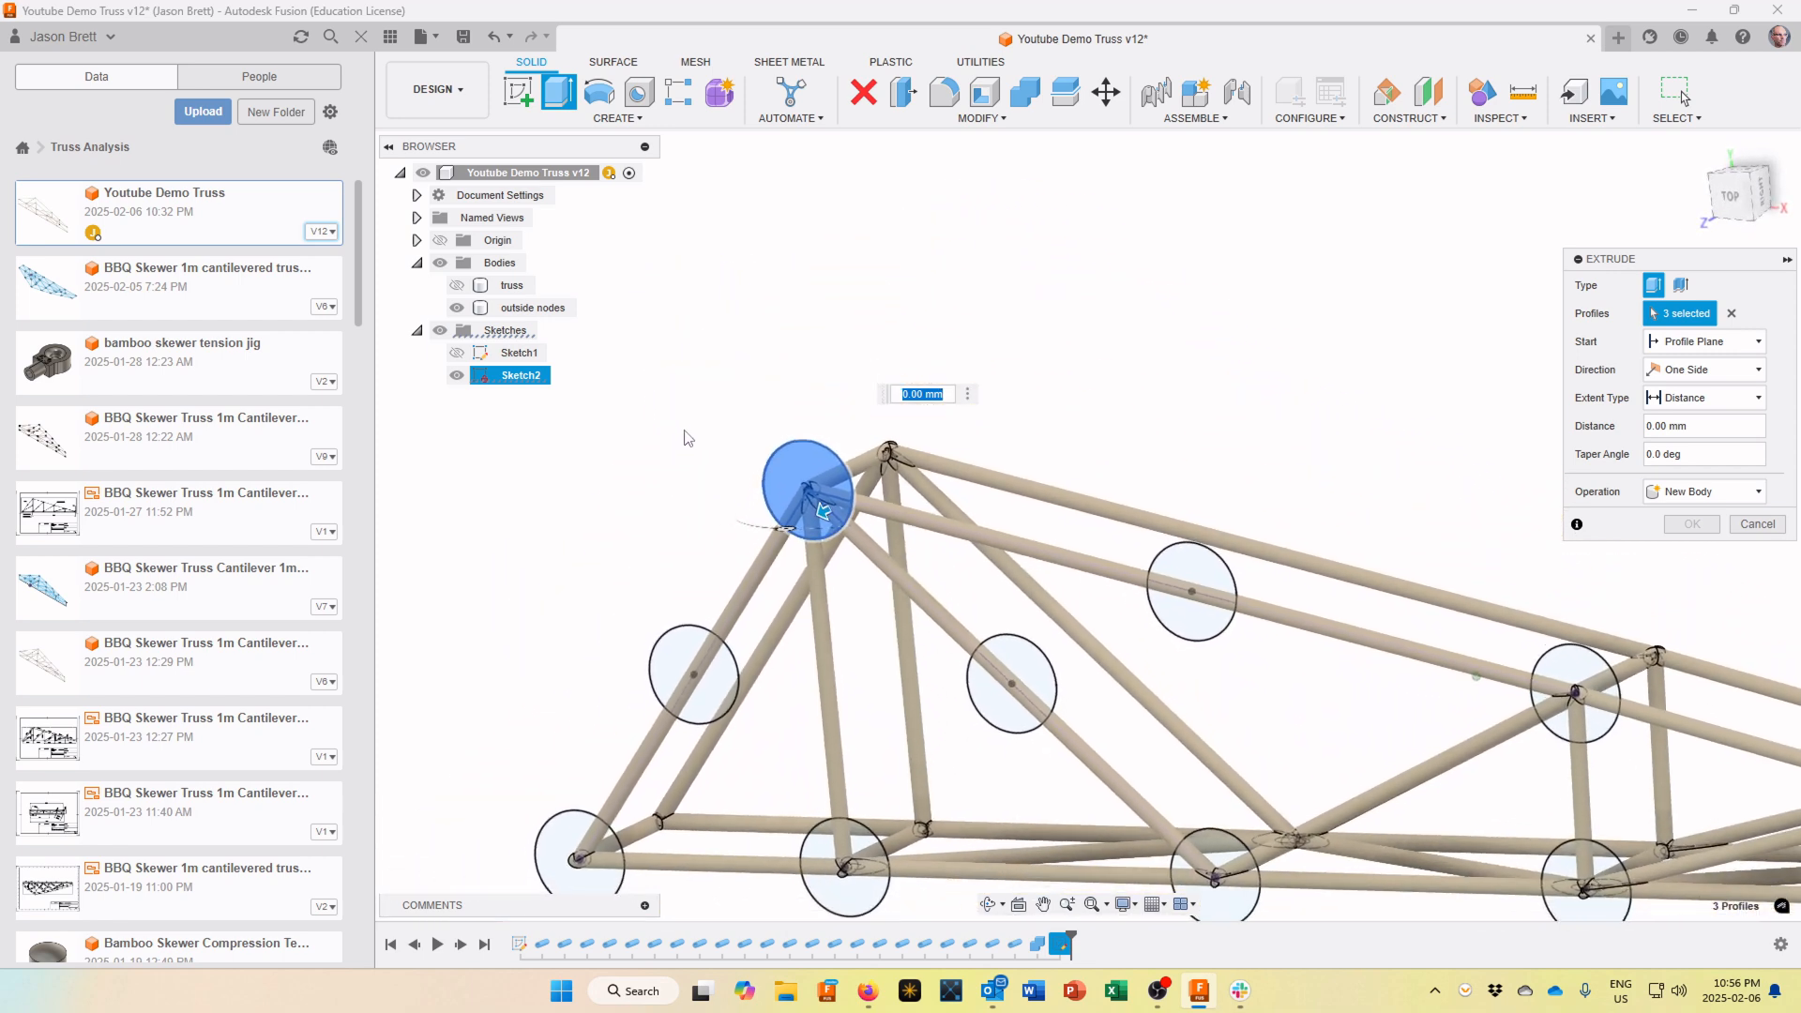
Add the circles at the sloping end member's midpoint, the first two bottom joints and the diagonal's midpoint to the extrude profiles
left_click(699, 643)
left_click(718, 681)
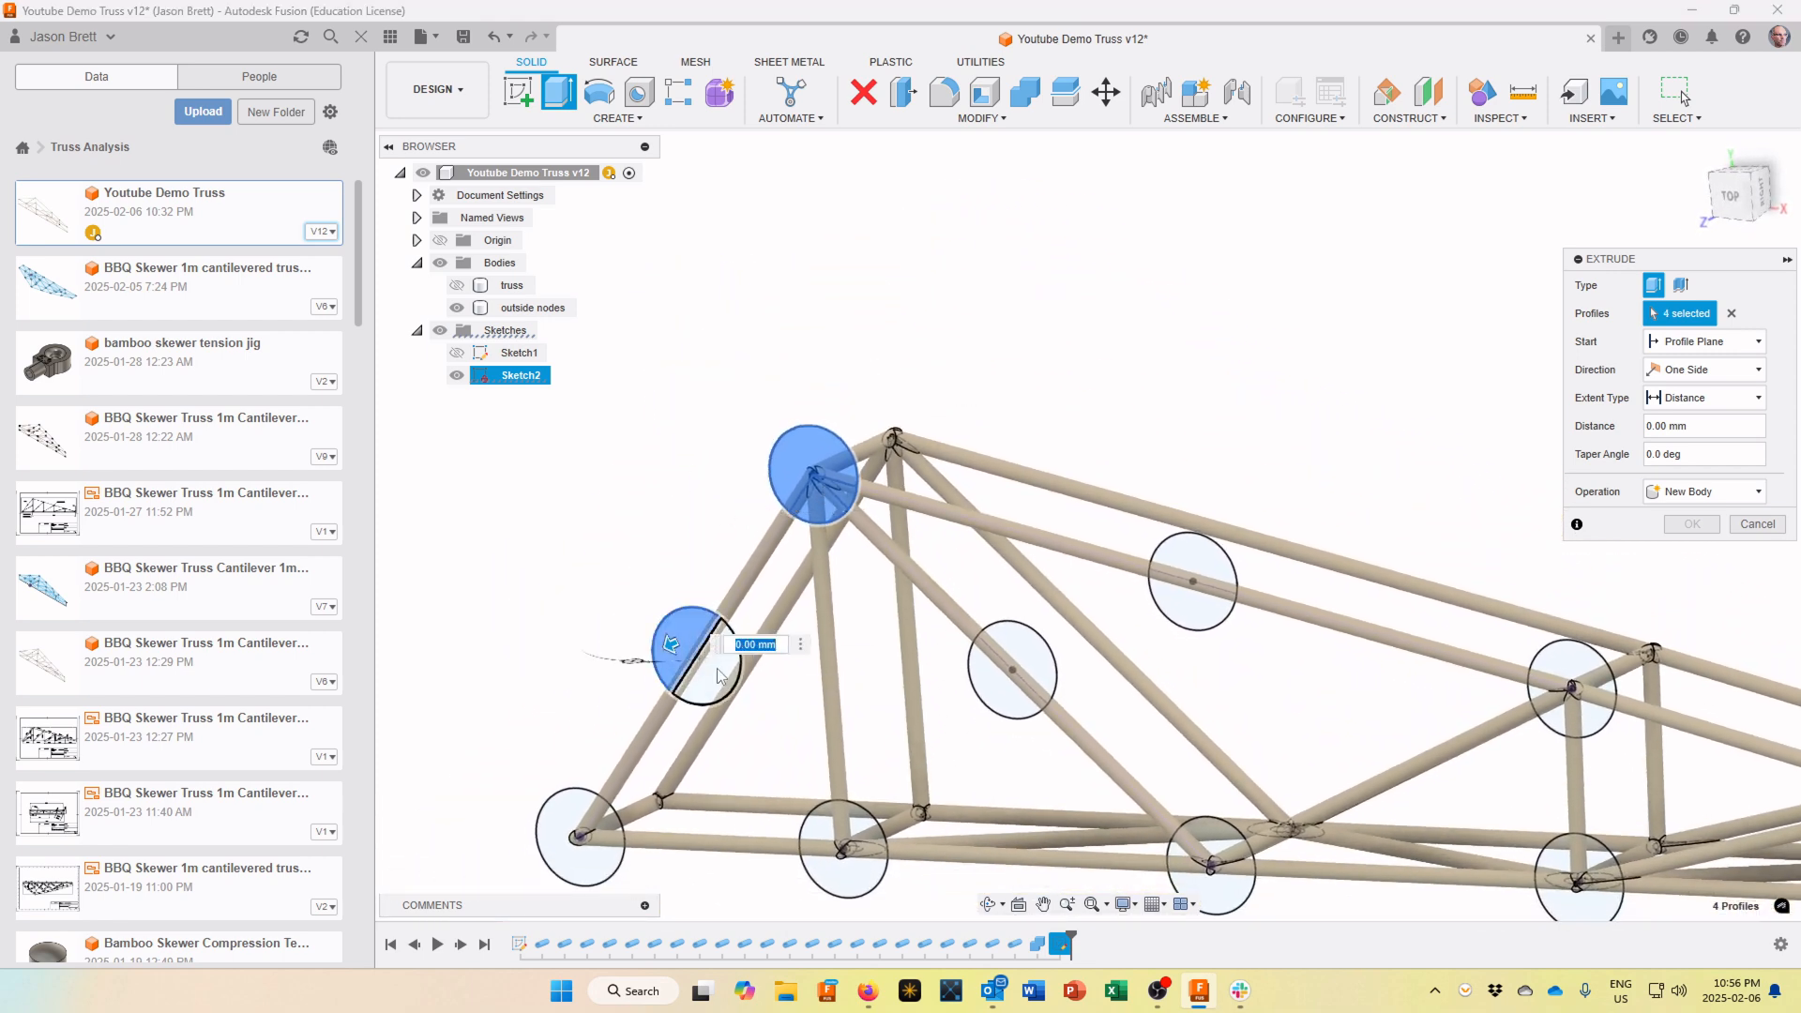
left_click(620, 788)
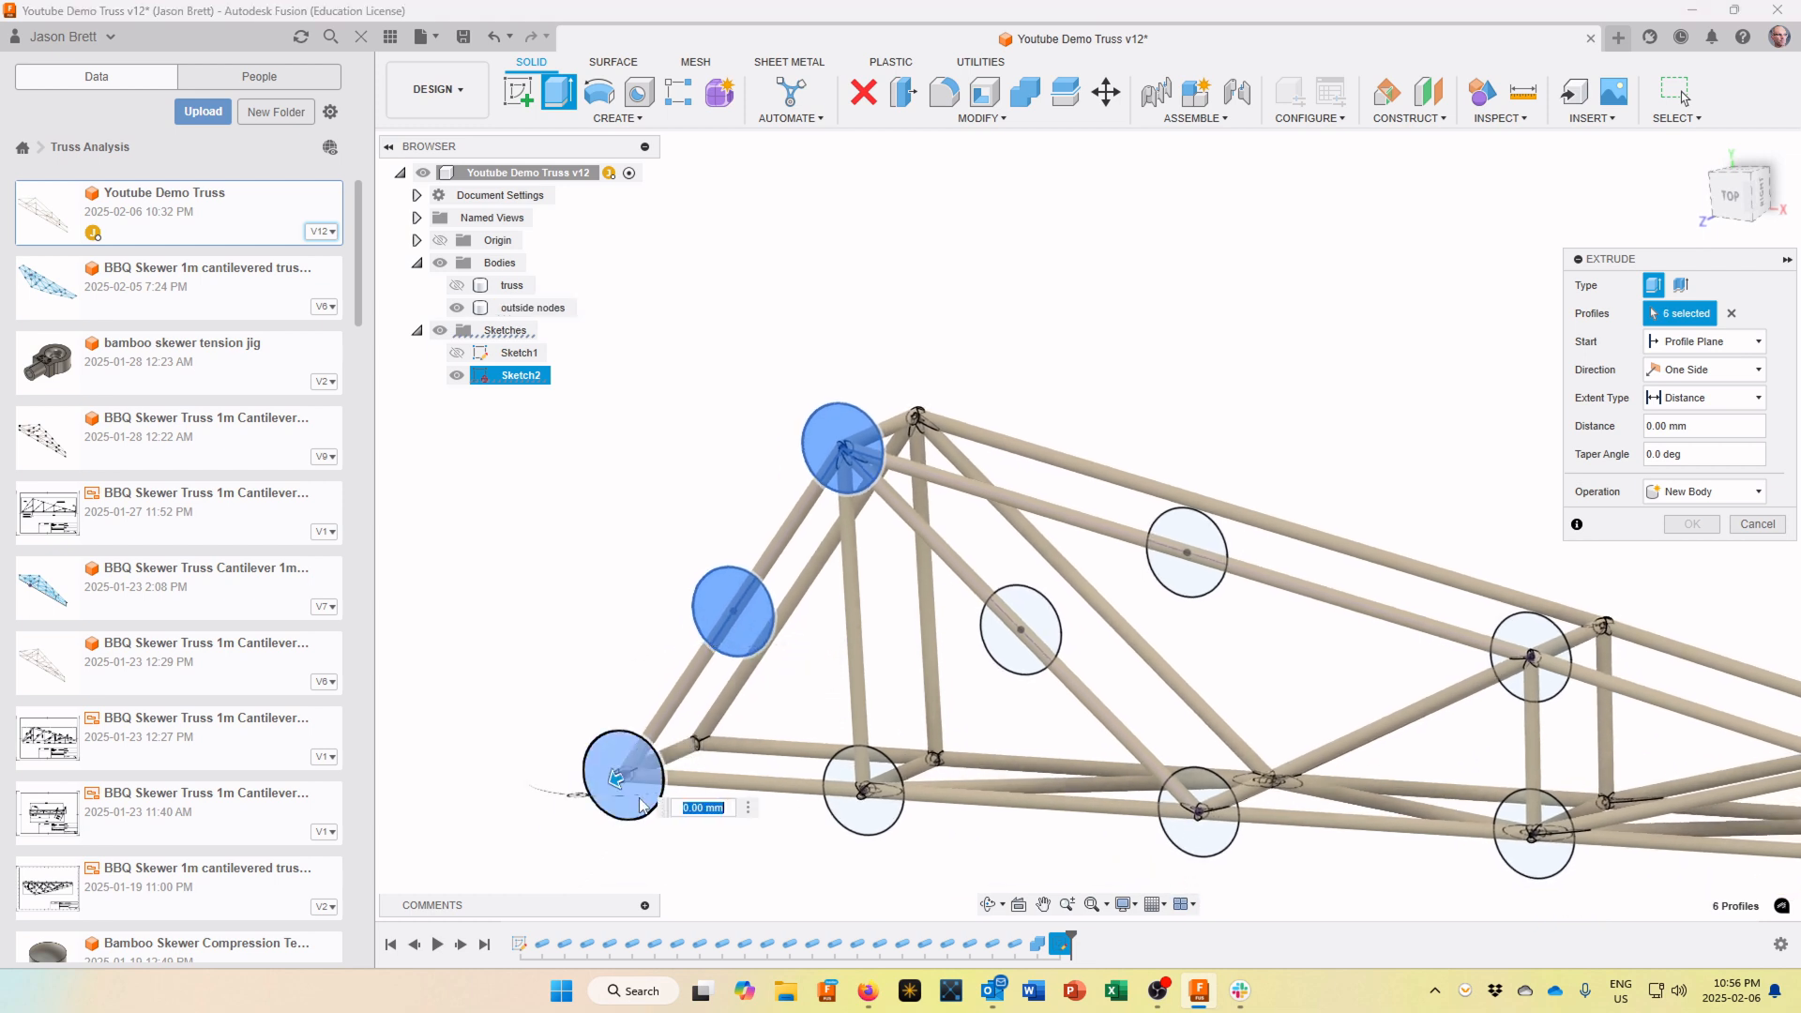
left_click(858, 793)
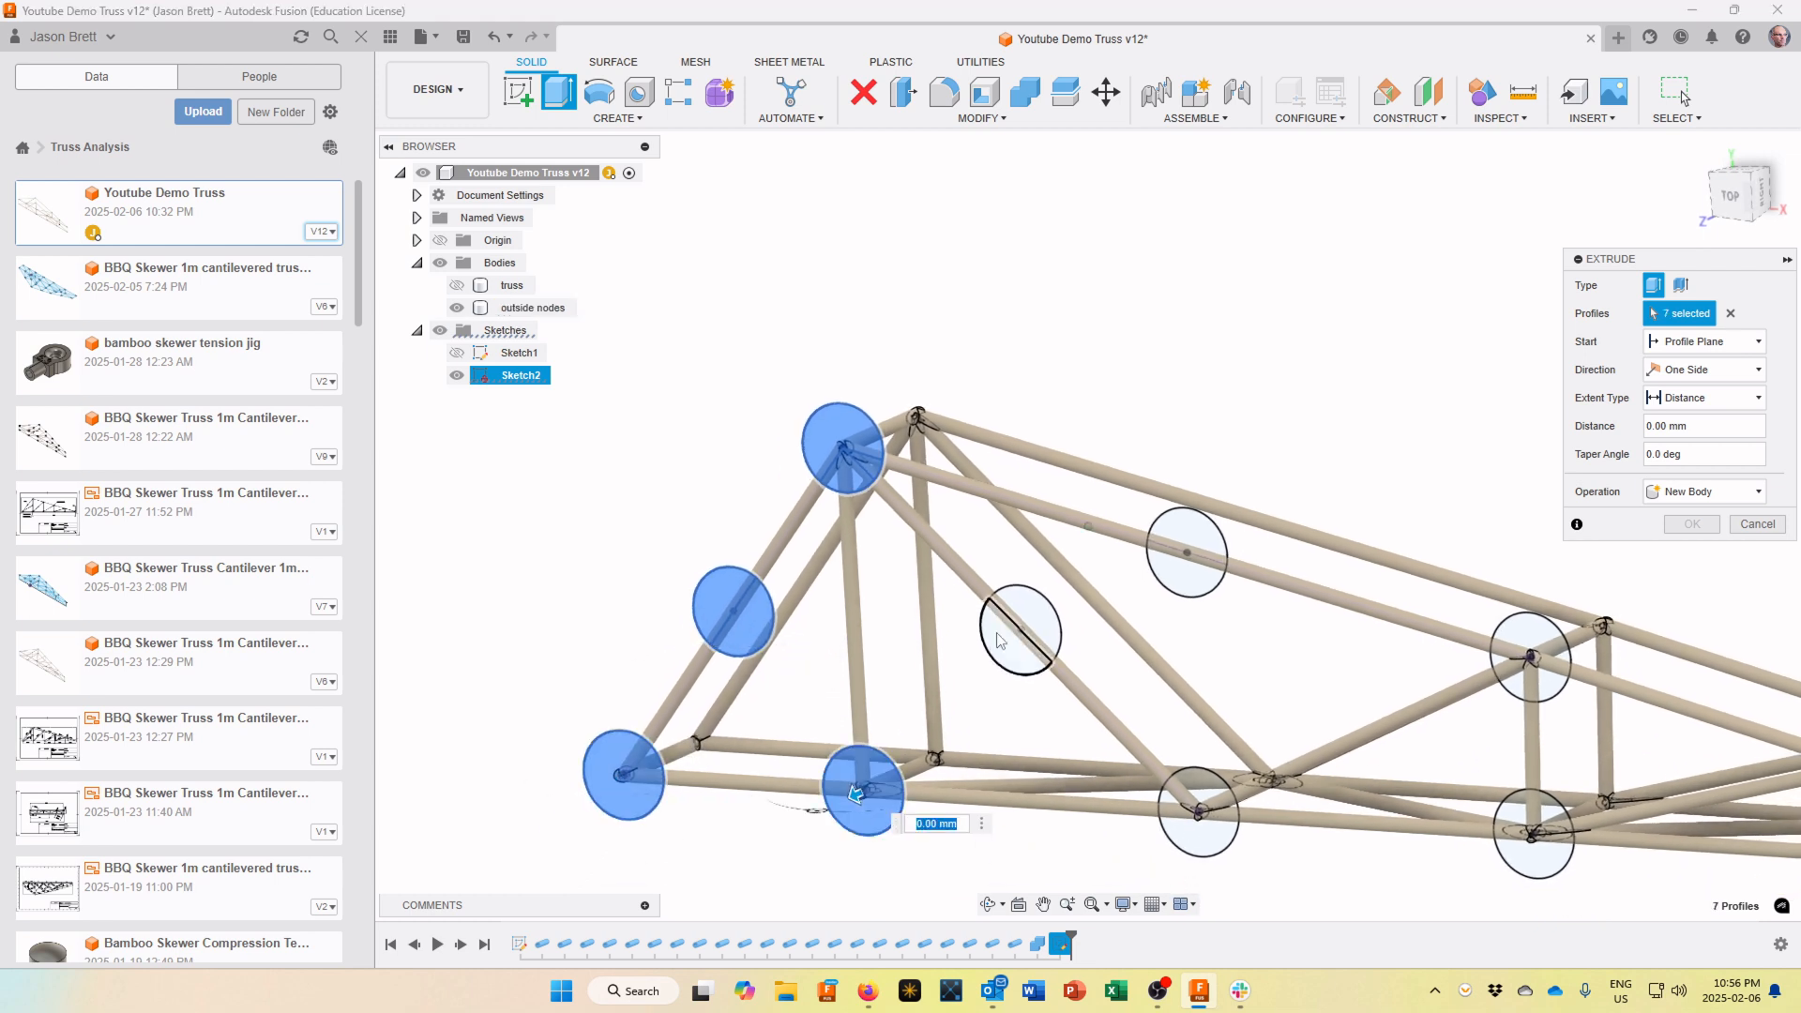
left_click(1038, 614)
left_click(1006, 648)
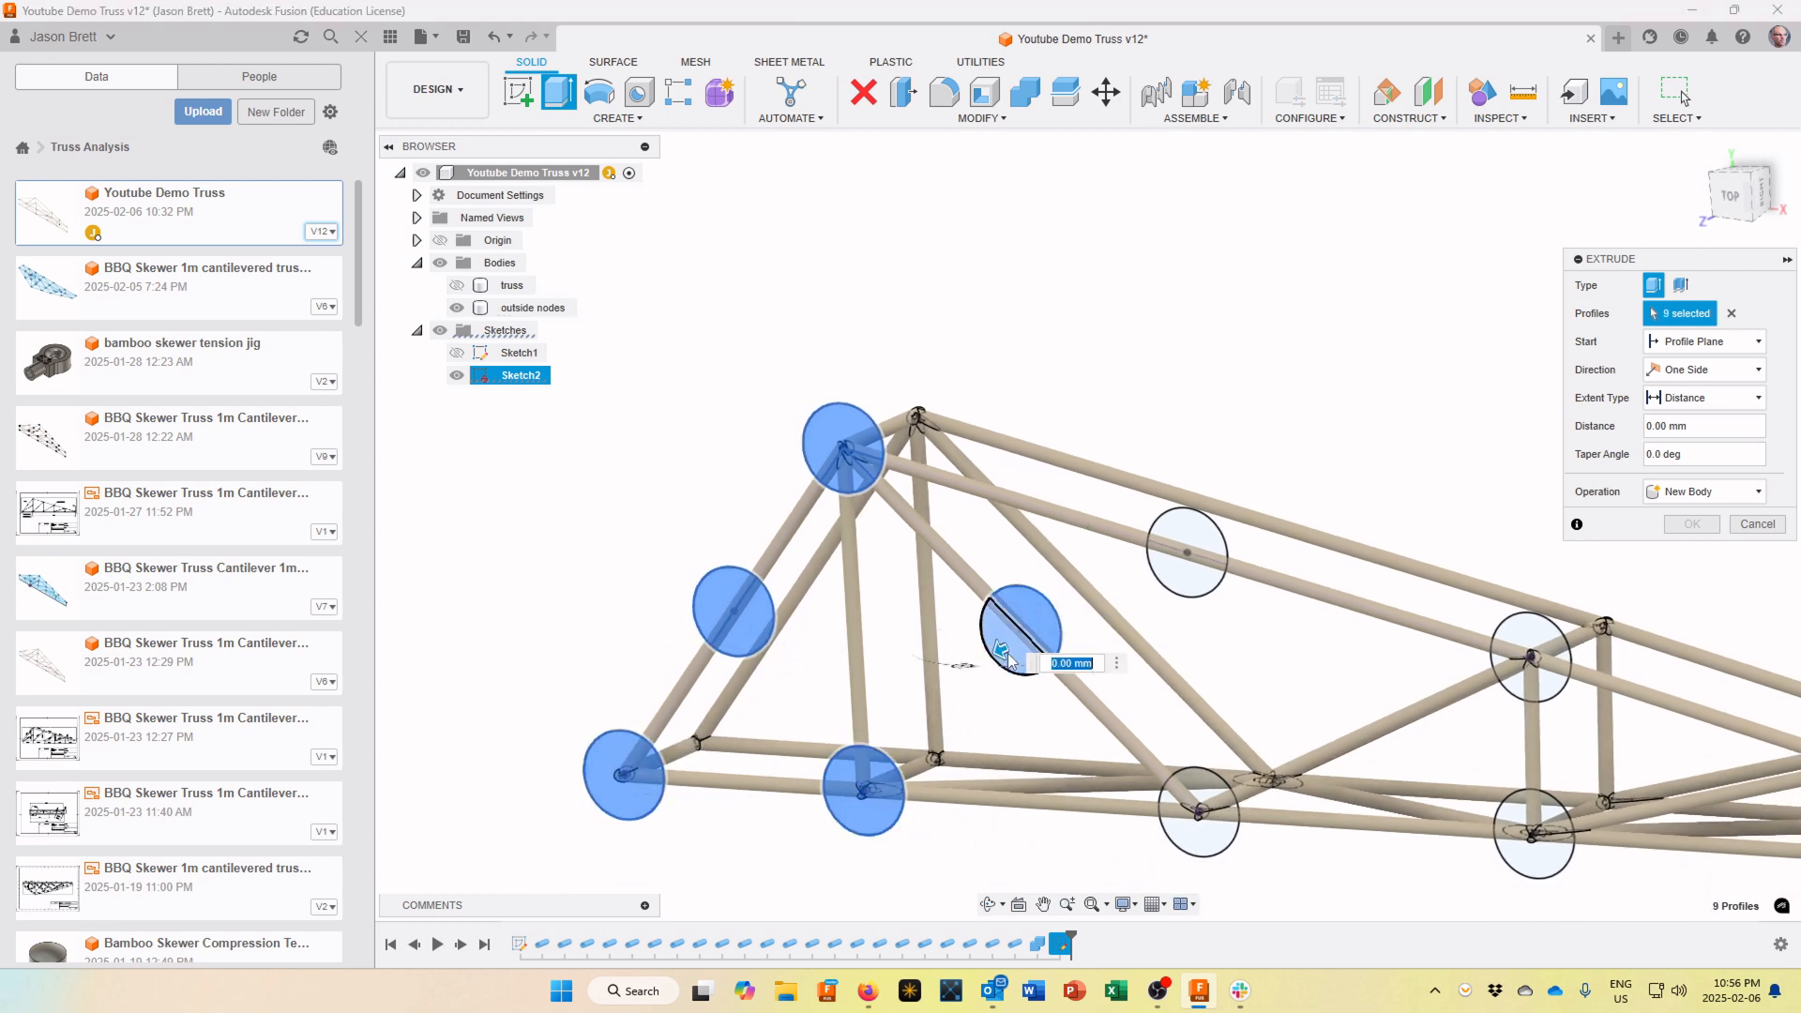
Add the circles at the top chord midpoint, the third and fourth bottom joints and the top chord joint after the apex
left_click(1172, 574)
left_click(1186, 527)
mouse_move(1229, 844)
middle_mouse_down("shift")
mouse_move(1186, 846)
mouse_move(1219, 849)
middle_mouse_up("shift")
left_click(1186, 843)
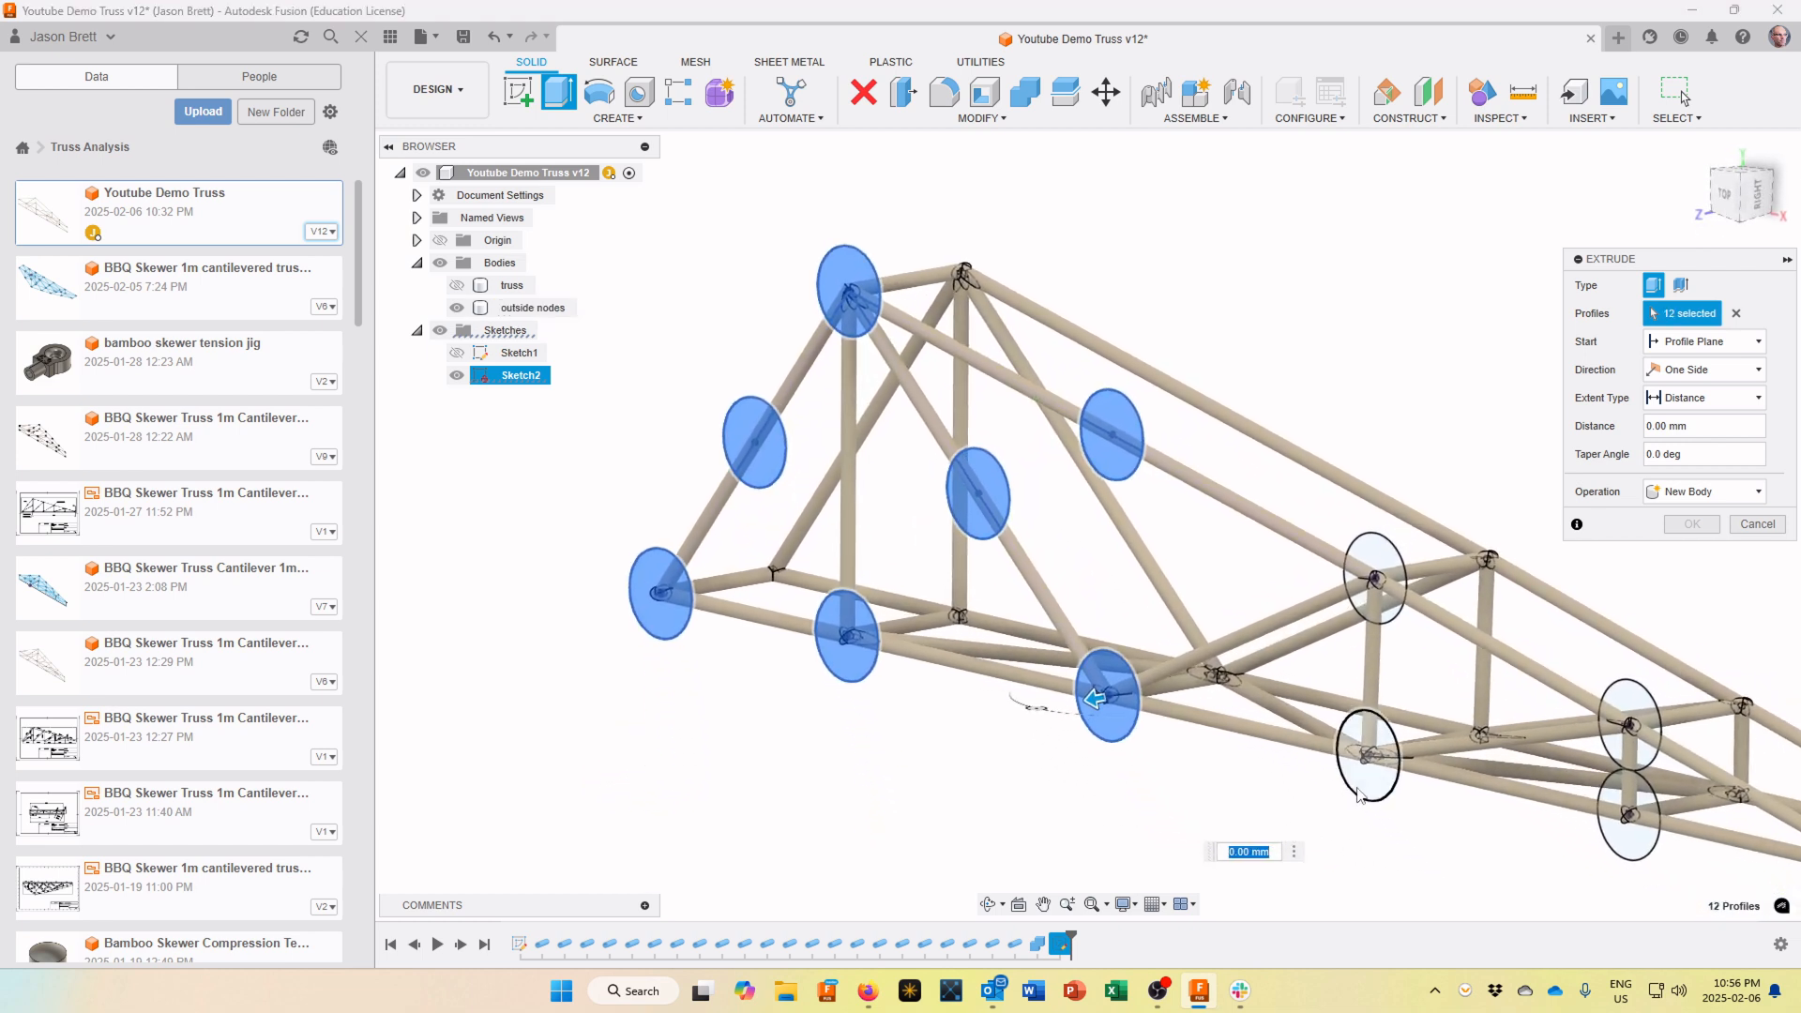
left_click(1370, 789)
left_click(1375, 579)
Add the last small bottom and top joint circles and the large tip circle to the extrude profiles
middle_click_drag(1376, 579, 1360, 798, "shift")
left_click(1363, 795)
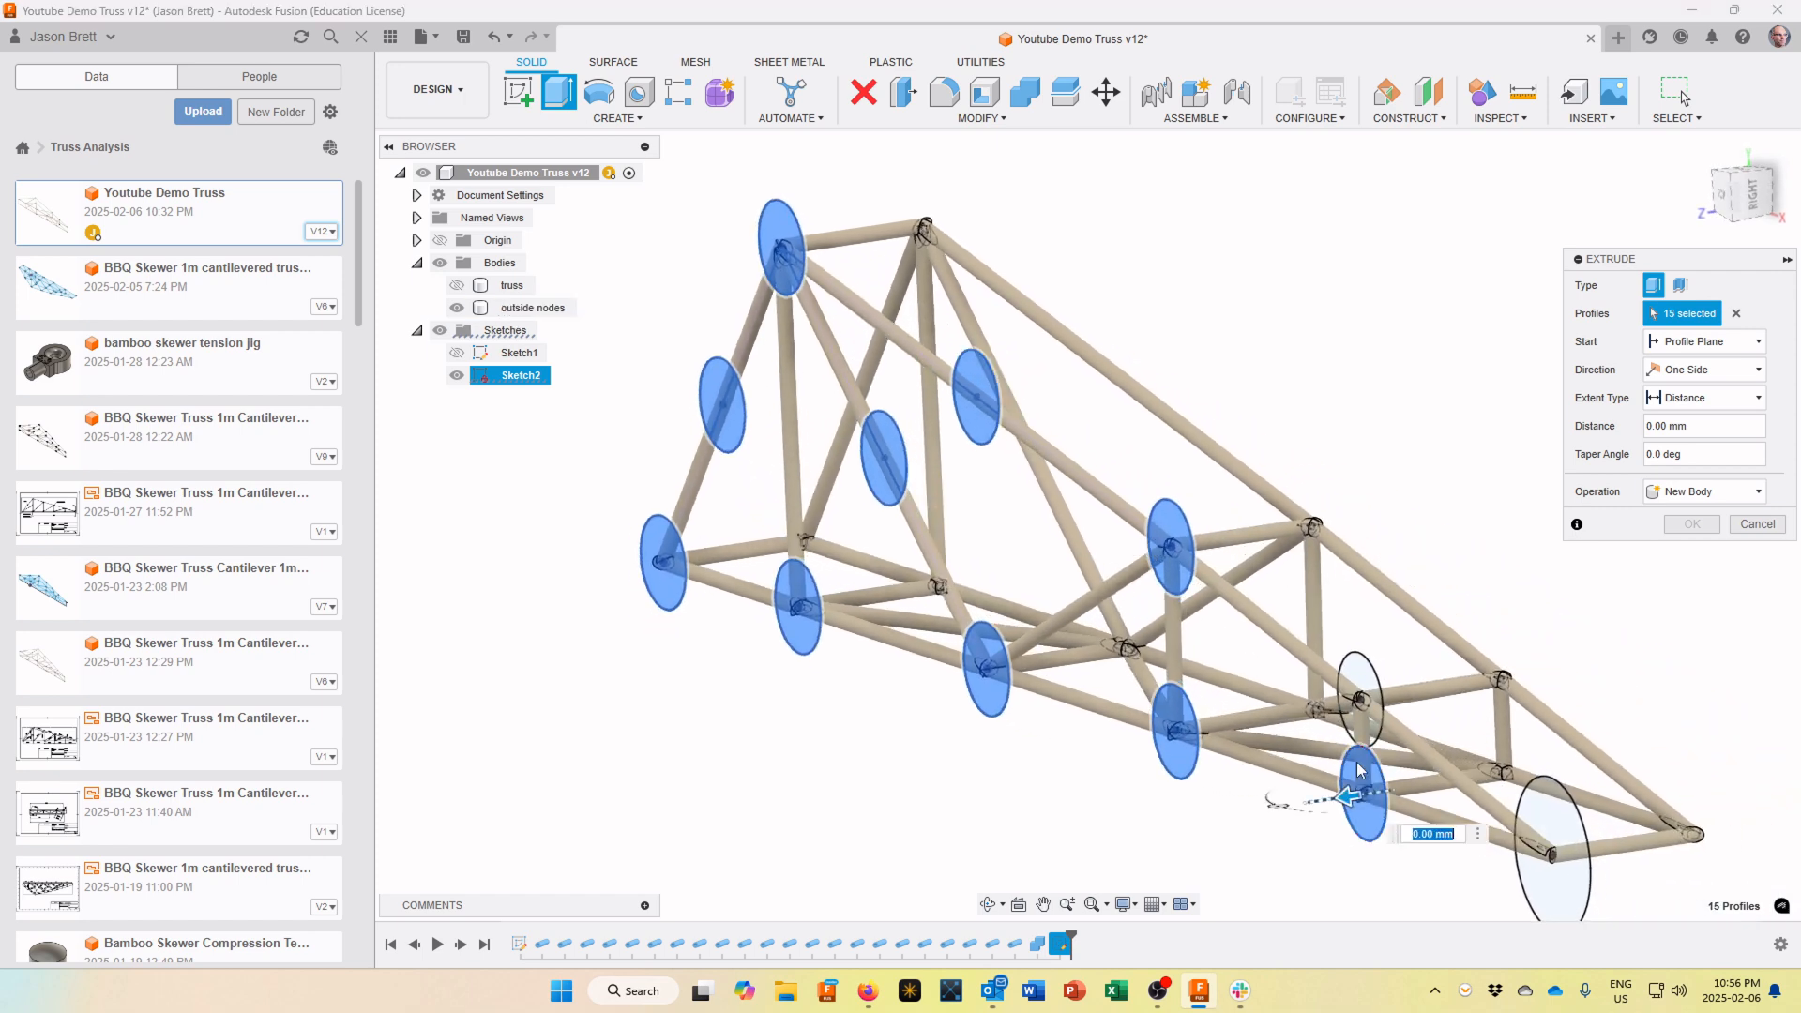
left_click(1375, 706)
middle_click_drag(1374, 705, 1234, 824, "shift")
left_click(1232, 825)
scroll(1235, 823, "up", 10)
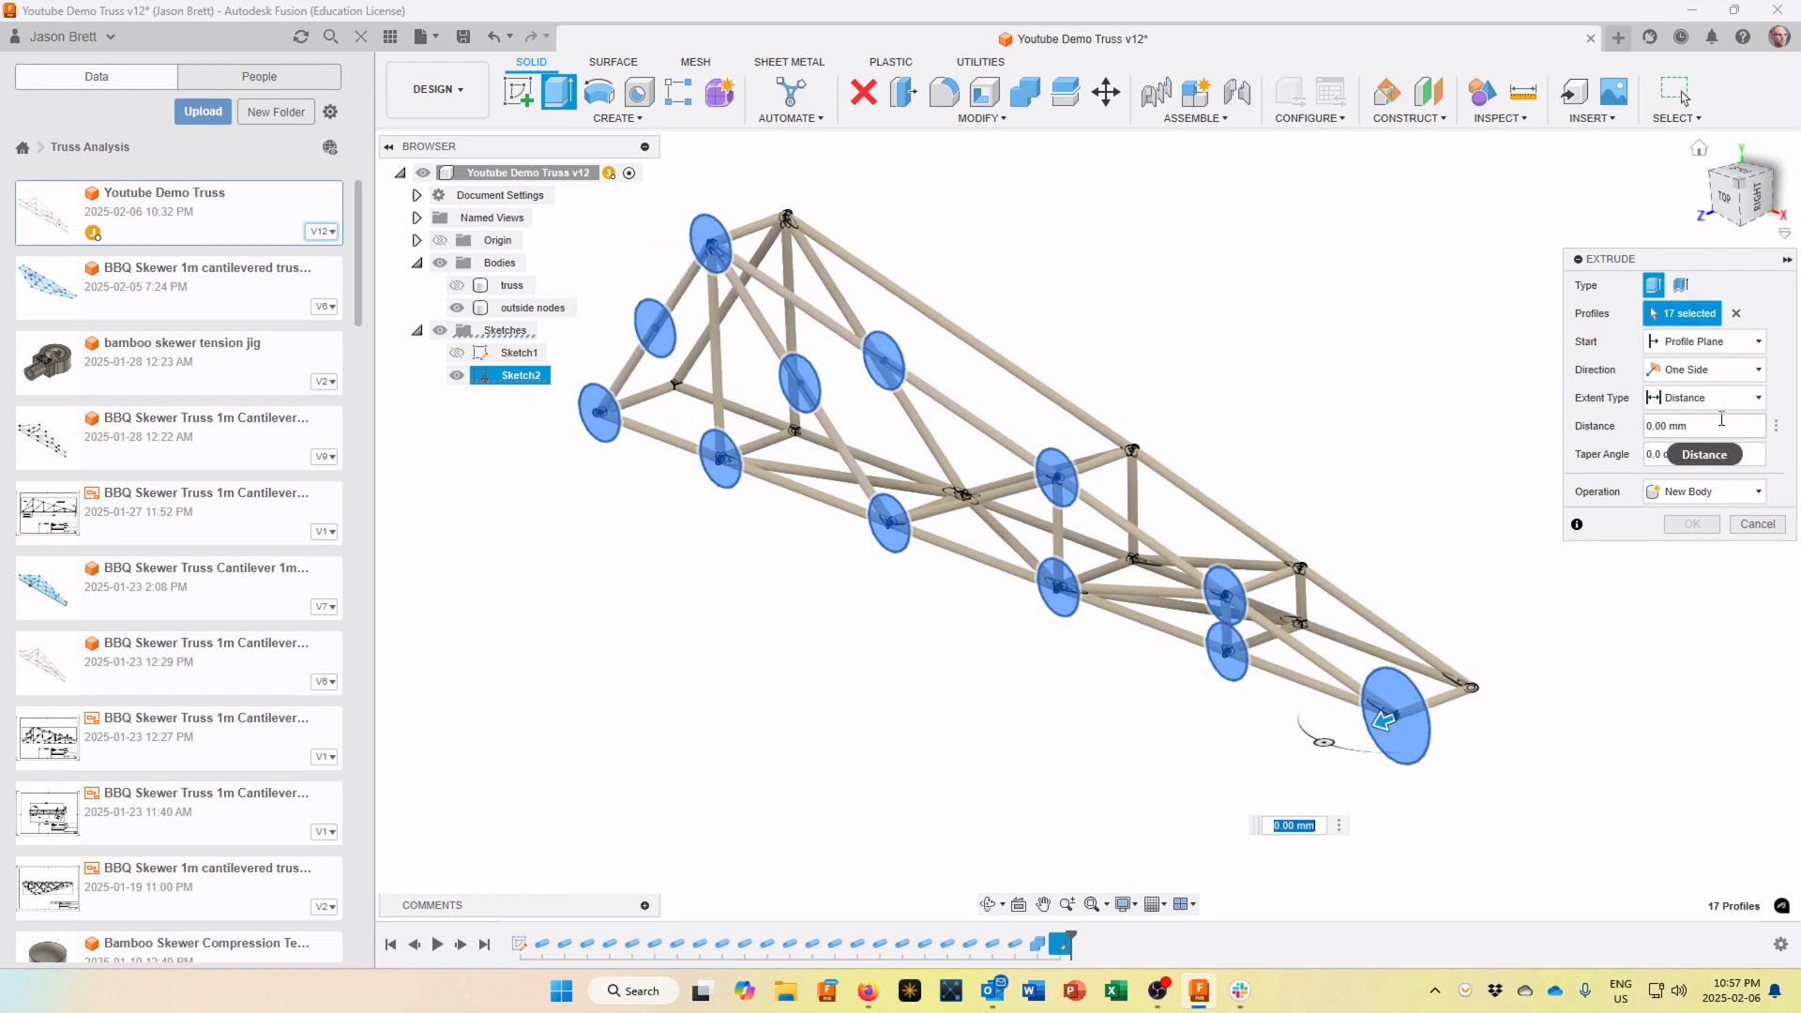
Set the extrude direction to Two Sides with a Side 1 distance of 4 mm
left_click(1712, 369)
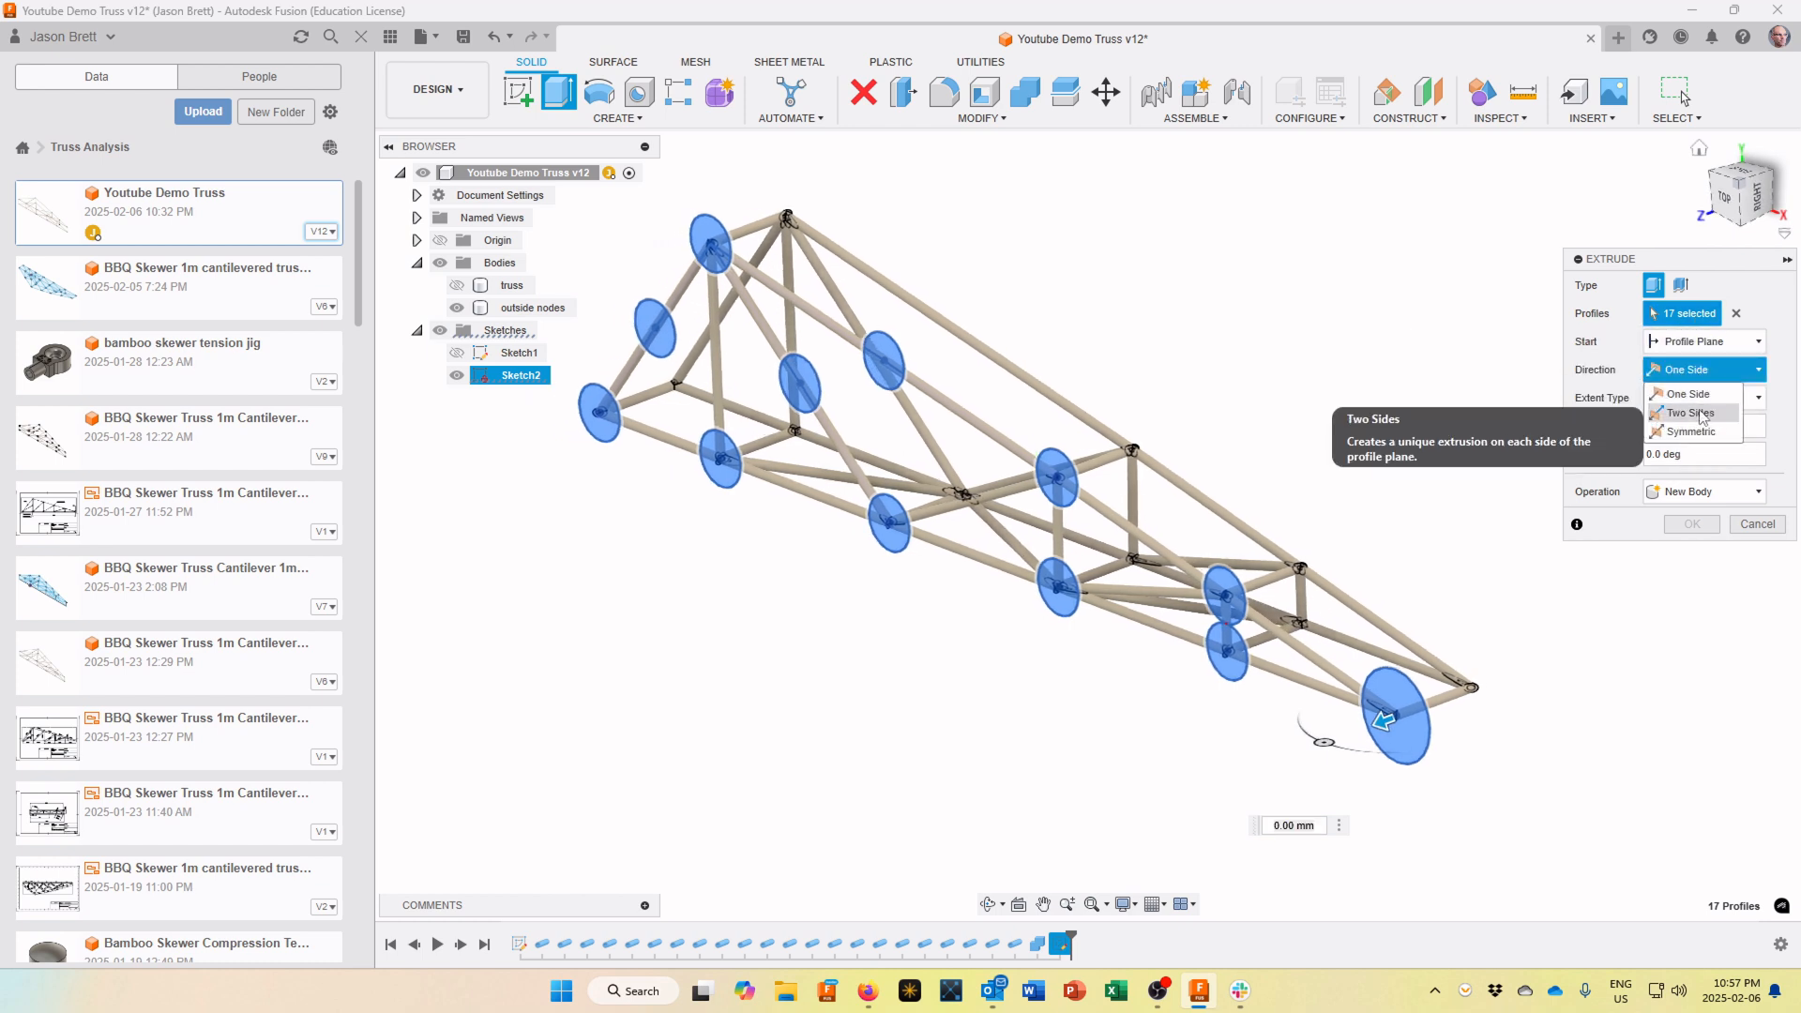
left_click(1694, 413)
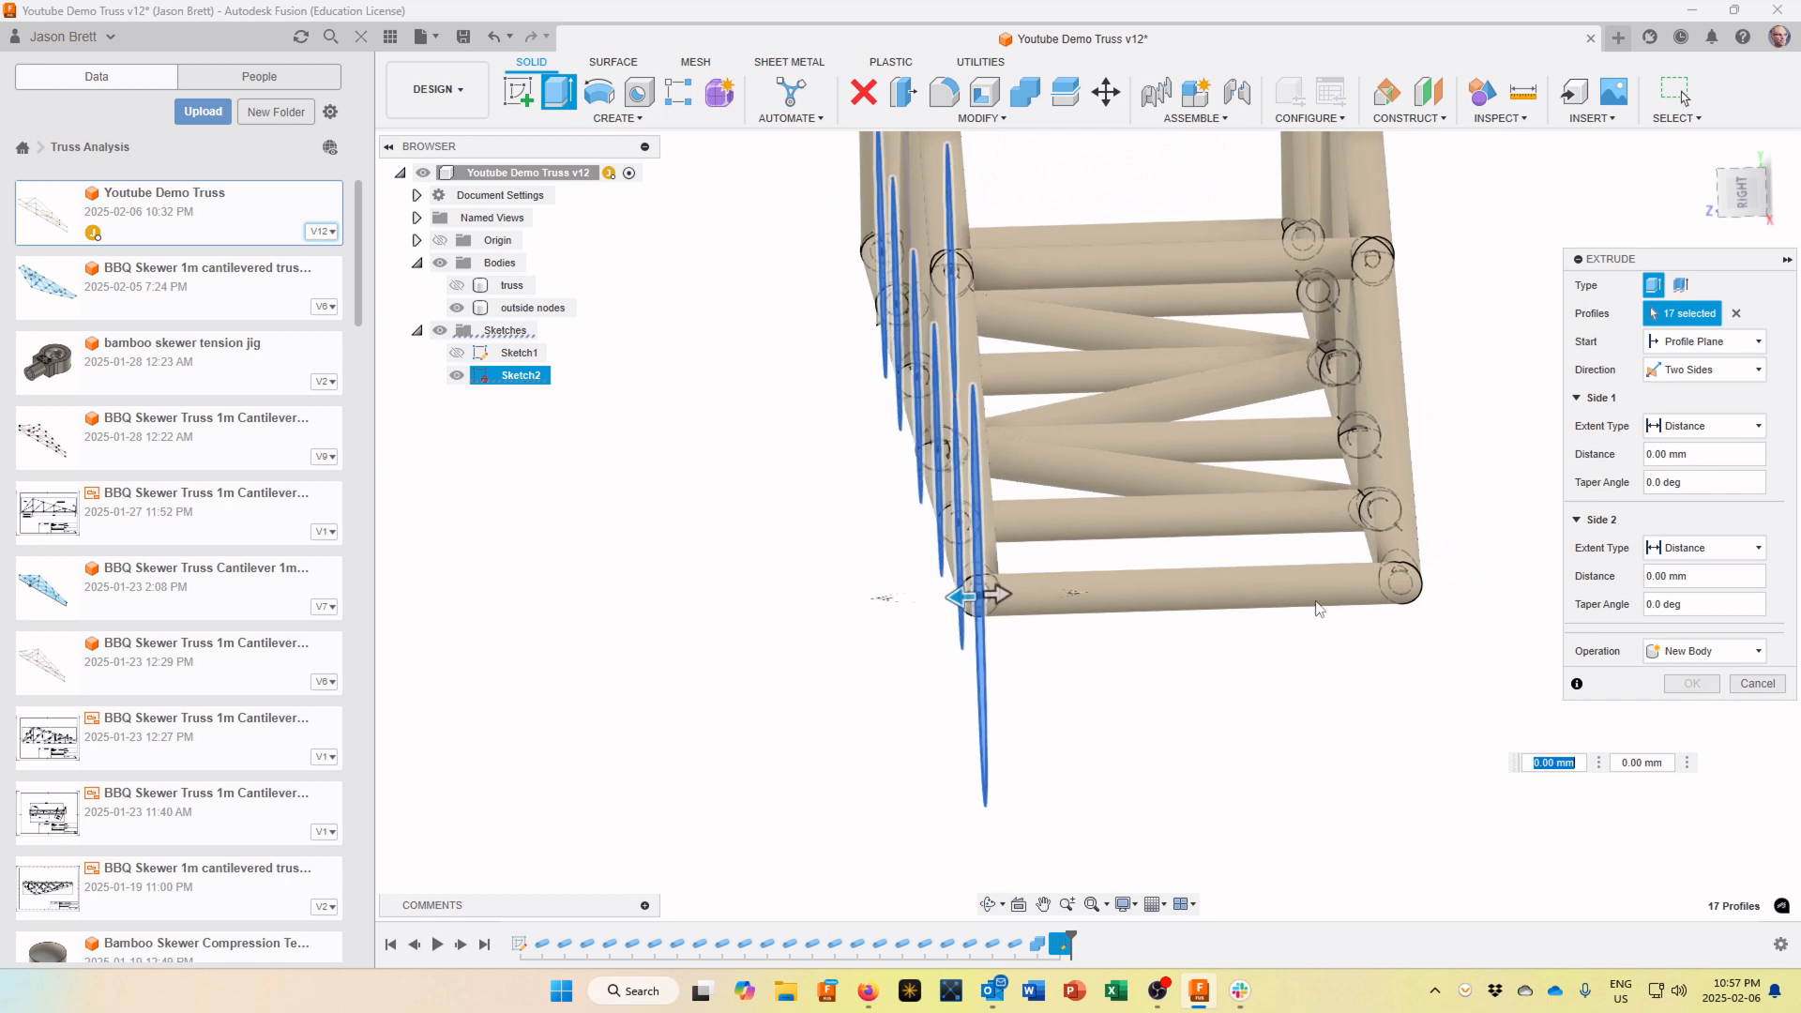
left_click(1689, 455)
type("4")
middle_click_drag(1088, 526, 1172, 535, "shift")
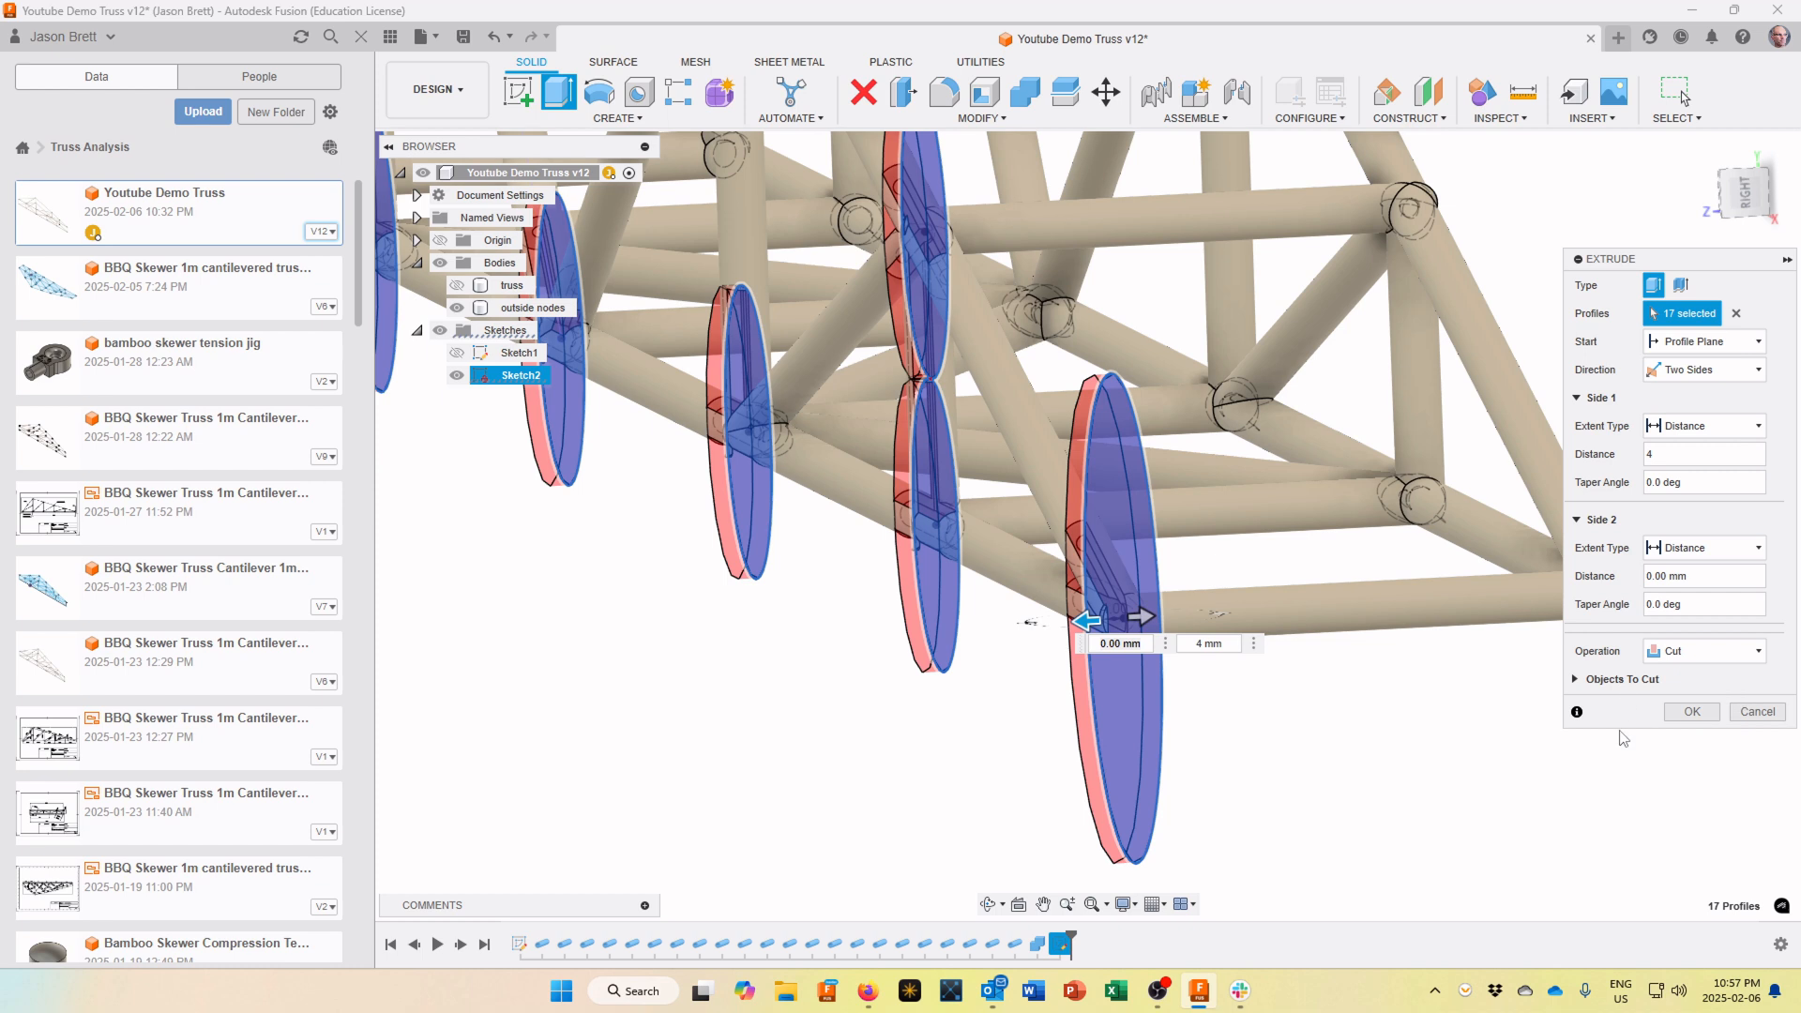
Set the operation to New Body and the Side 2 distance to 25 mm, and finish extruding the circles
left_click(1691, 650)
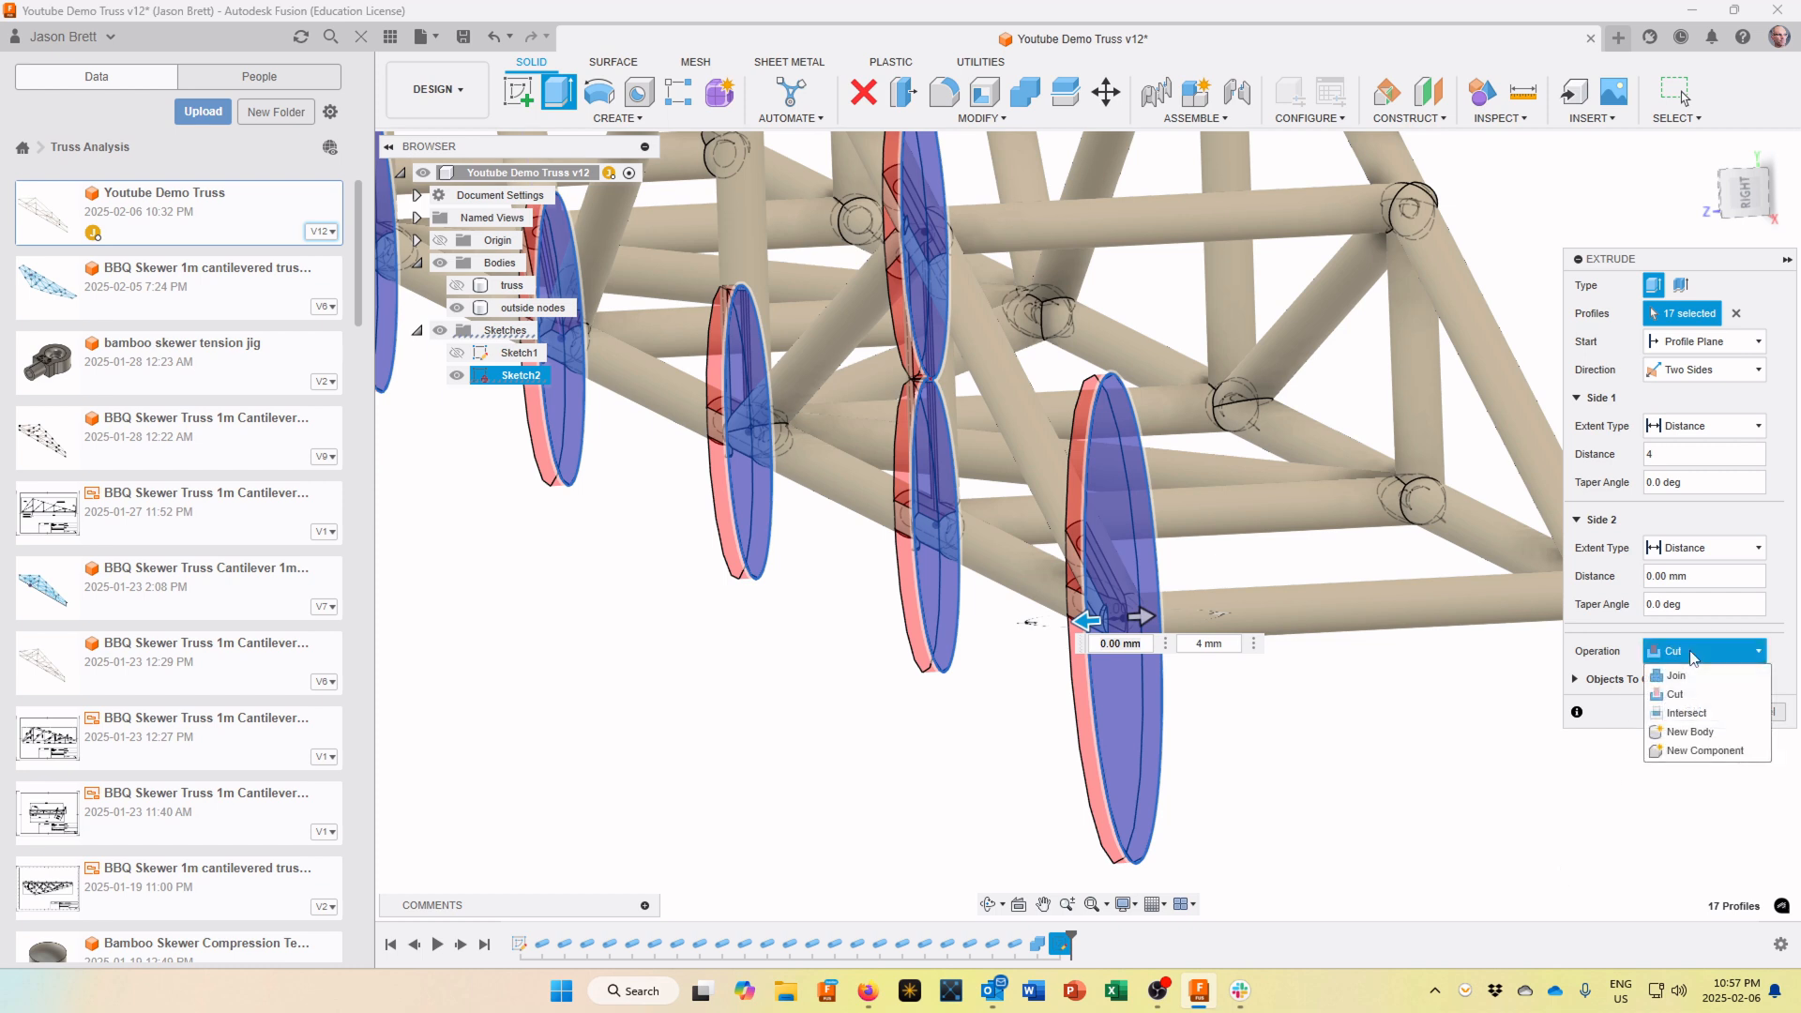
left_click(1687, 733)
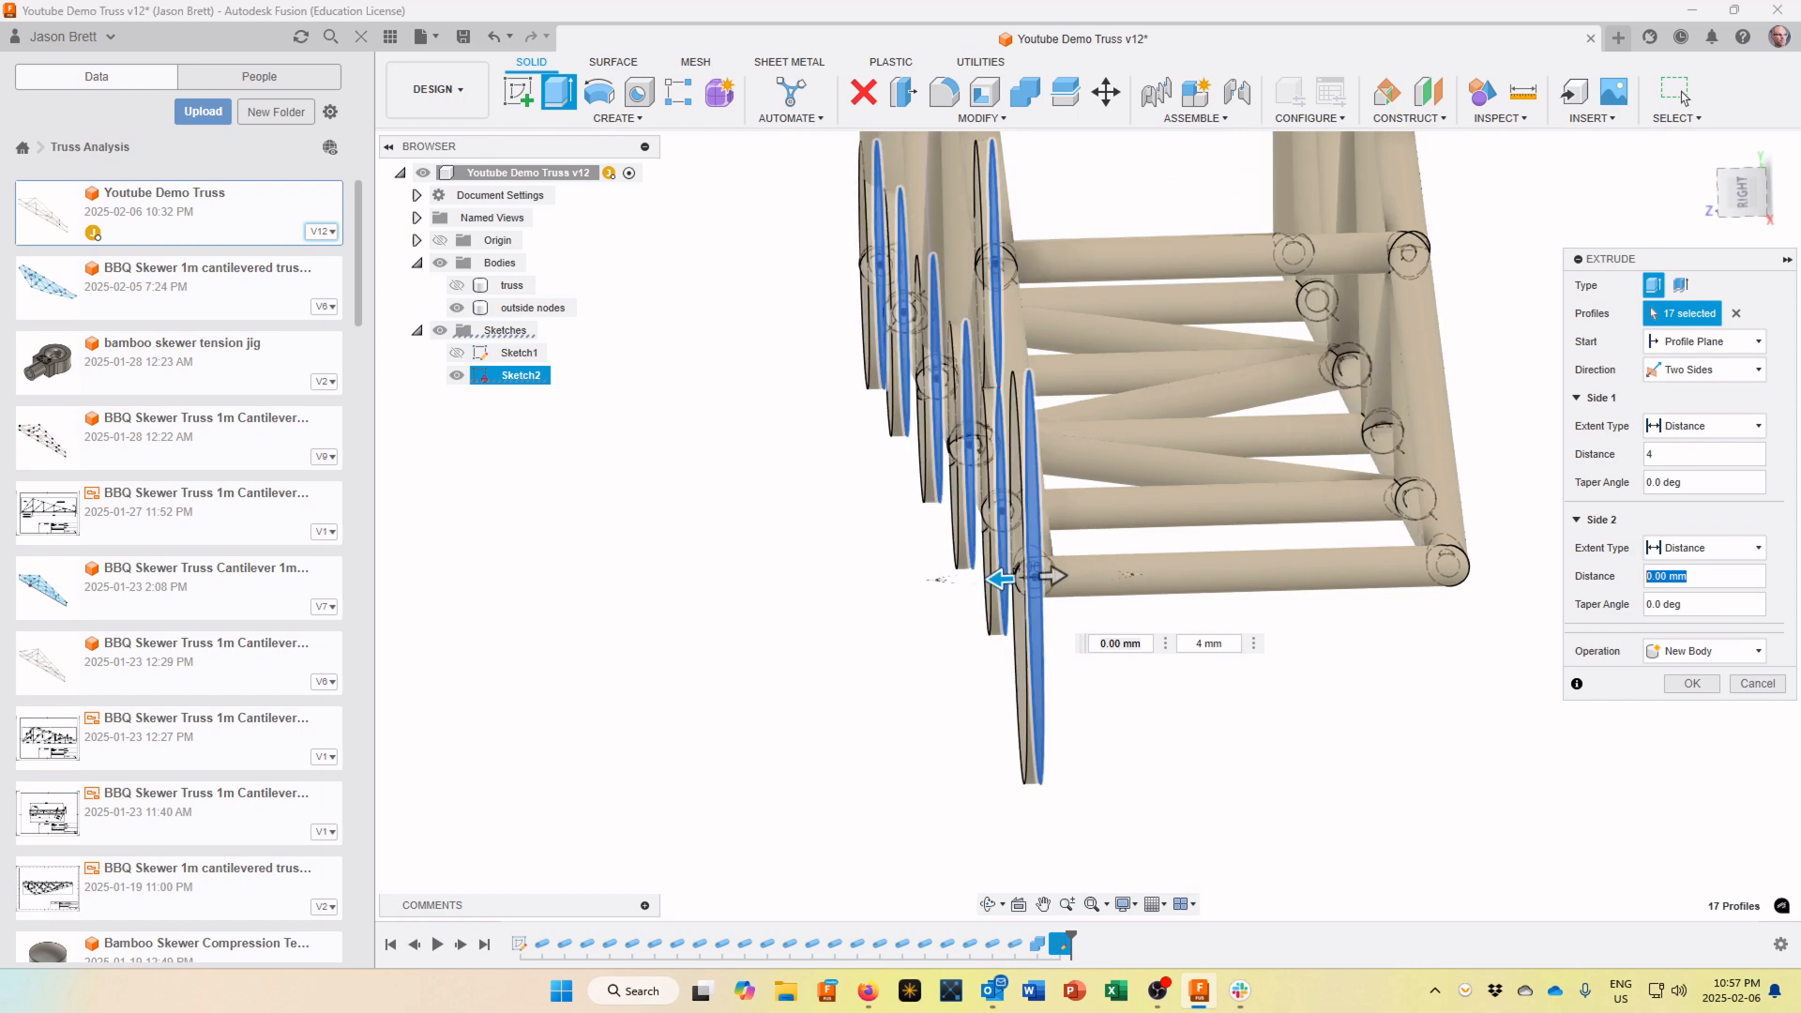
type("25")
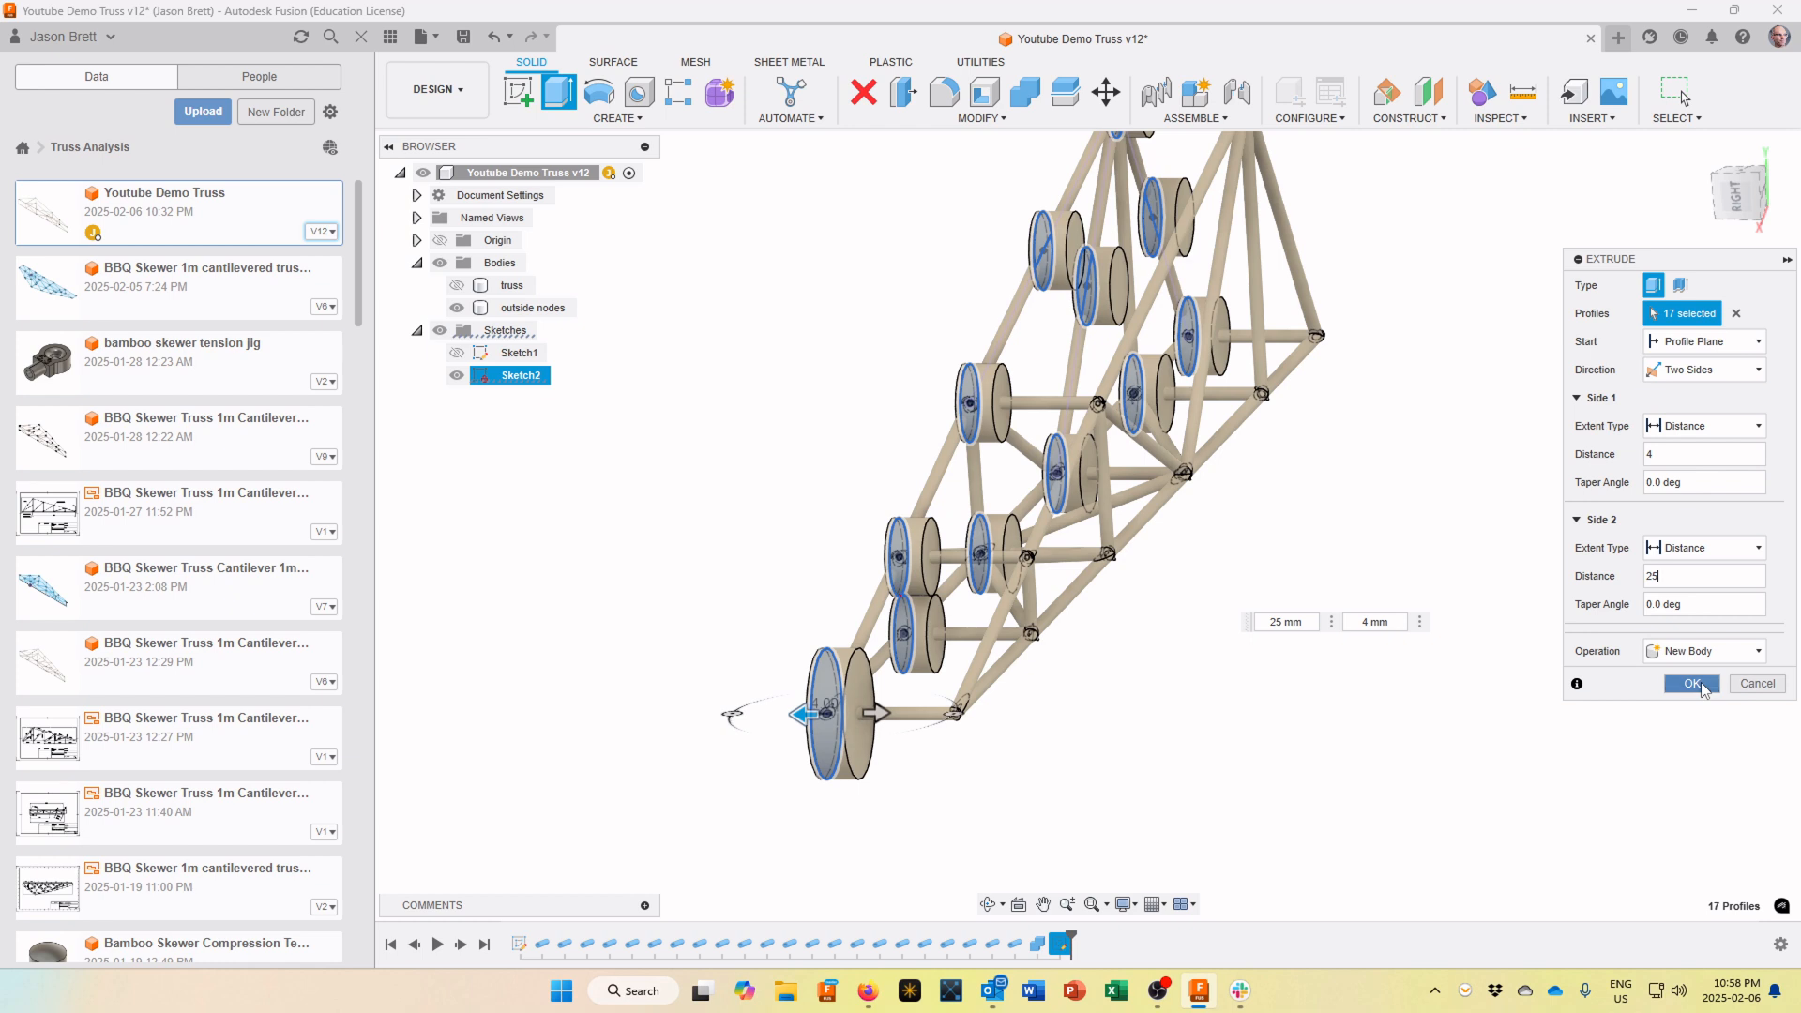
left_click(1693, 684)
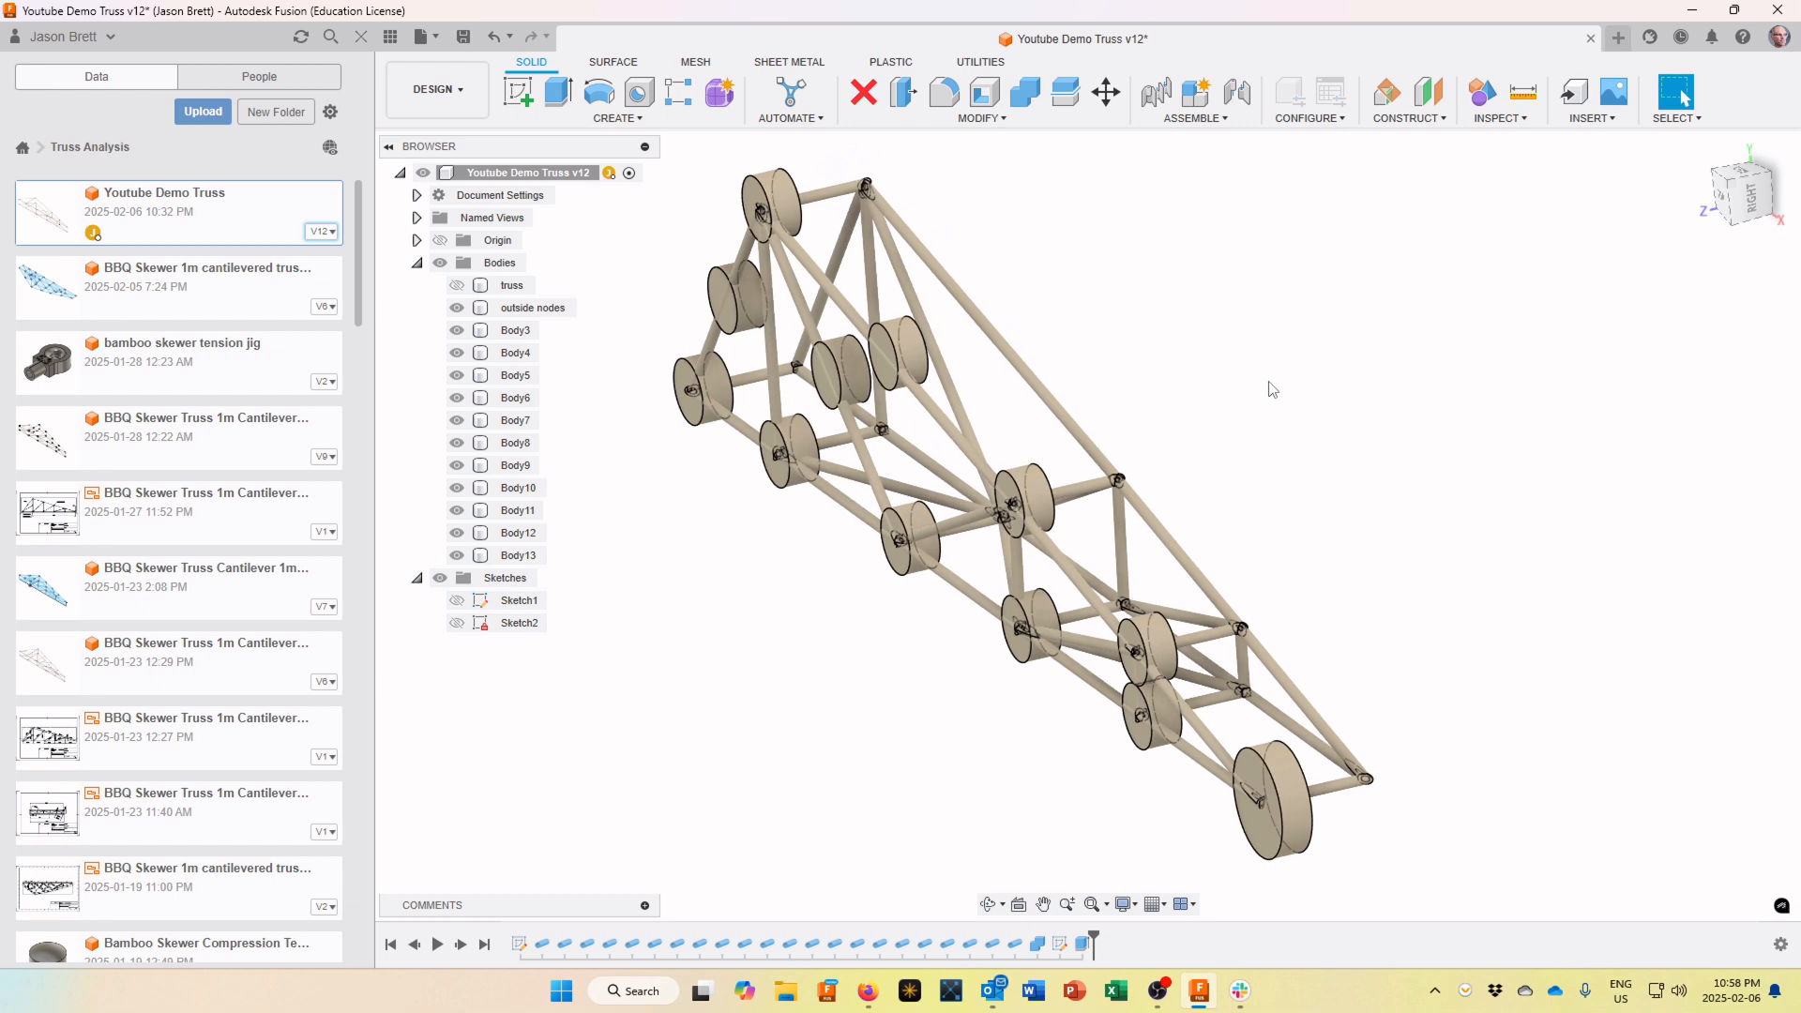
Show Sketch1 and construct a midplane between its matching triangular profiles on the two parallel sides of the truss
left_click(468, 601)
left_click(457, 602)
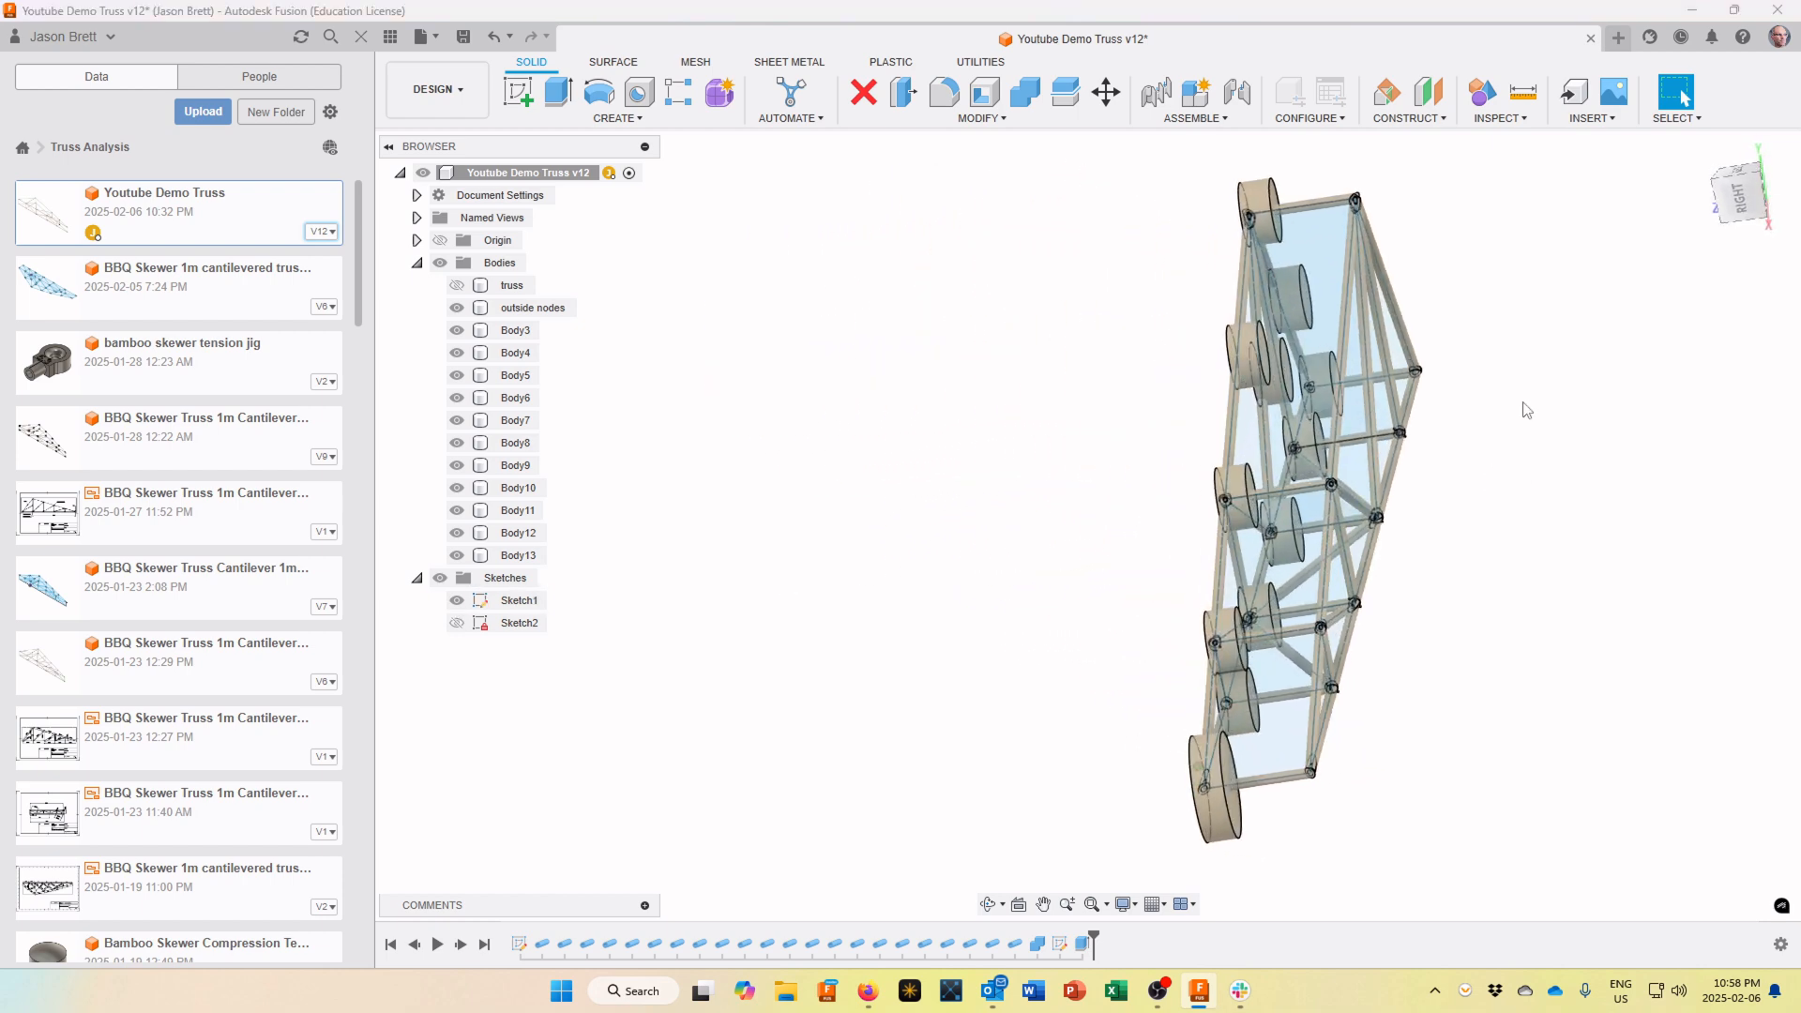
left_click(1407, 118)
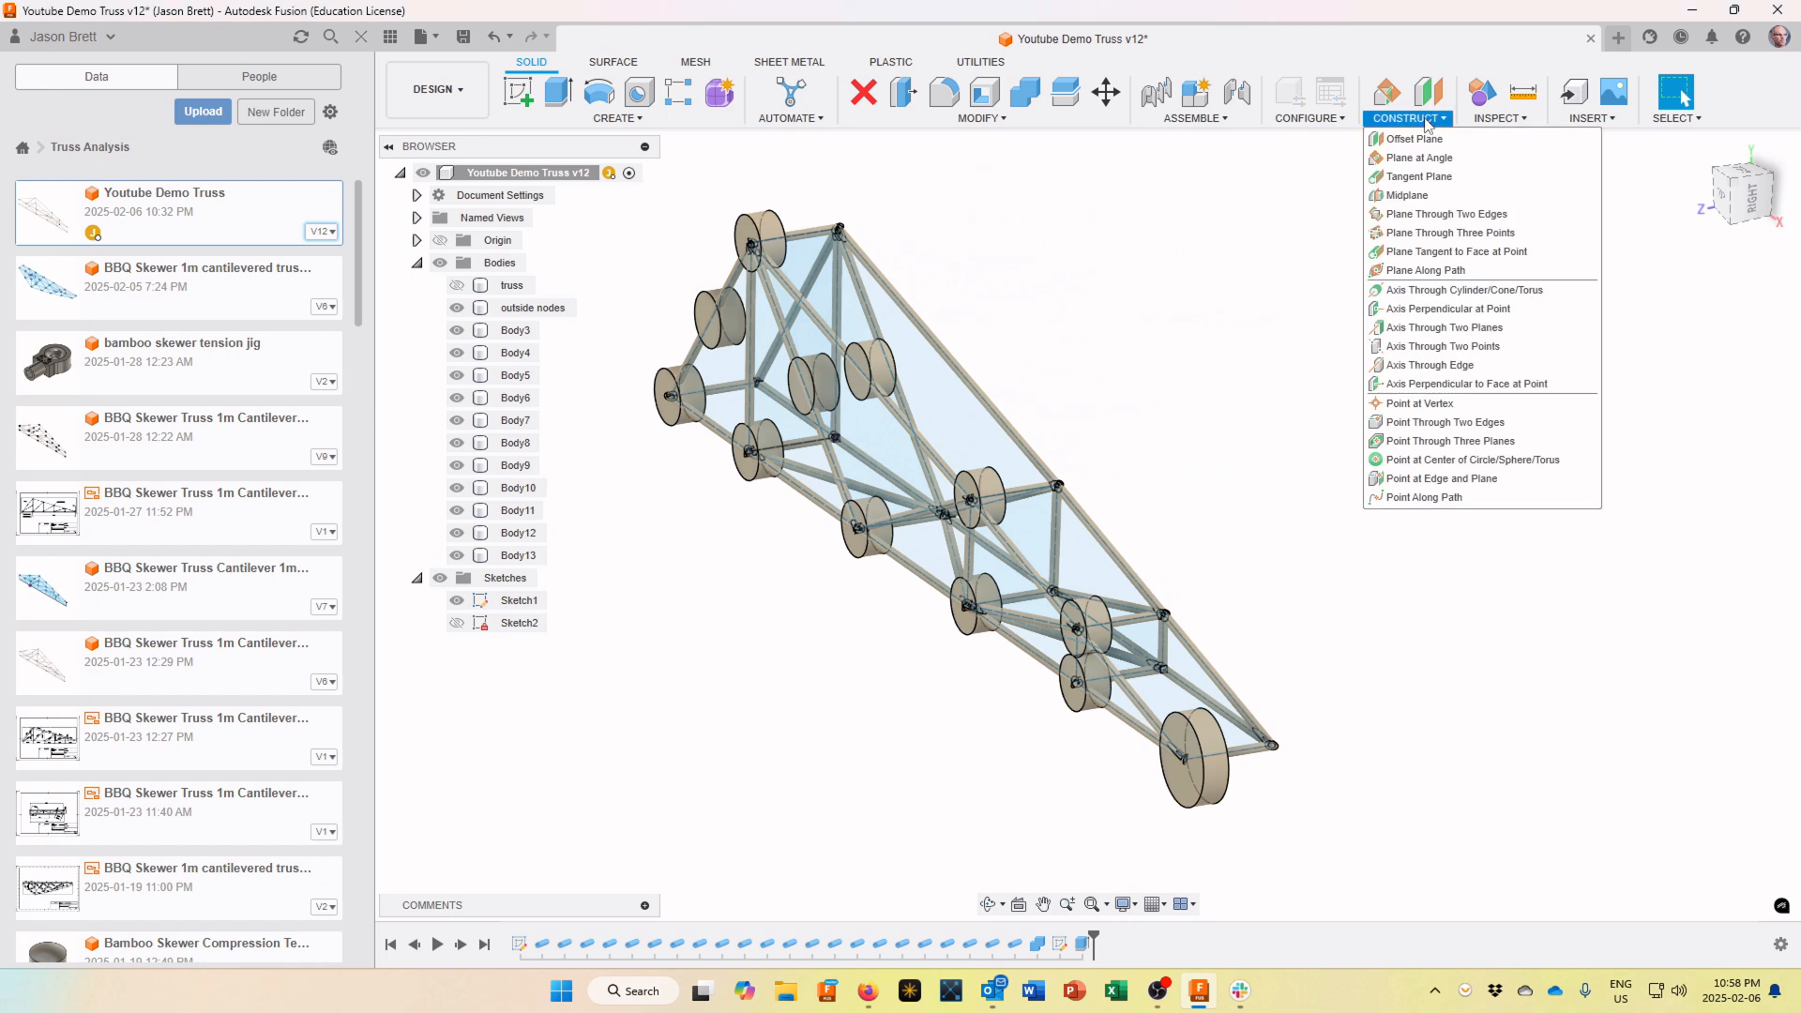
left_click(1408, 195)
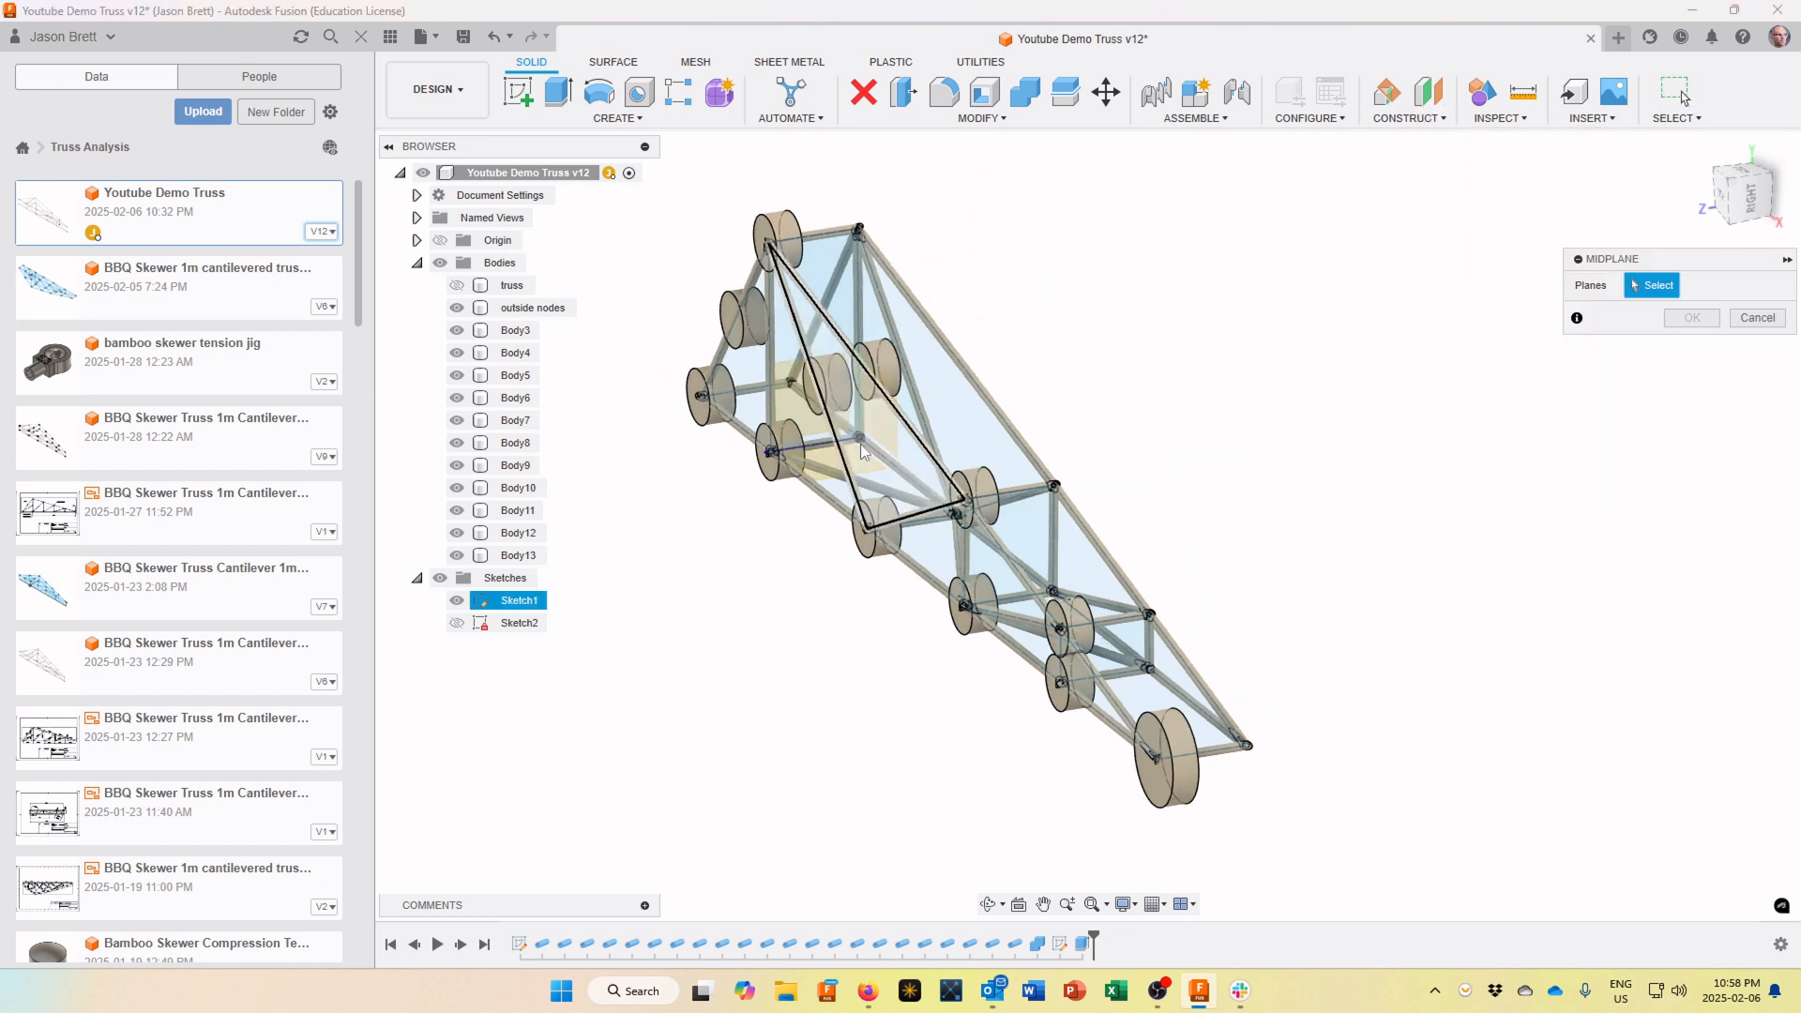
scroll(869, 448, "up", 2)
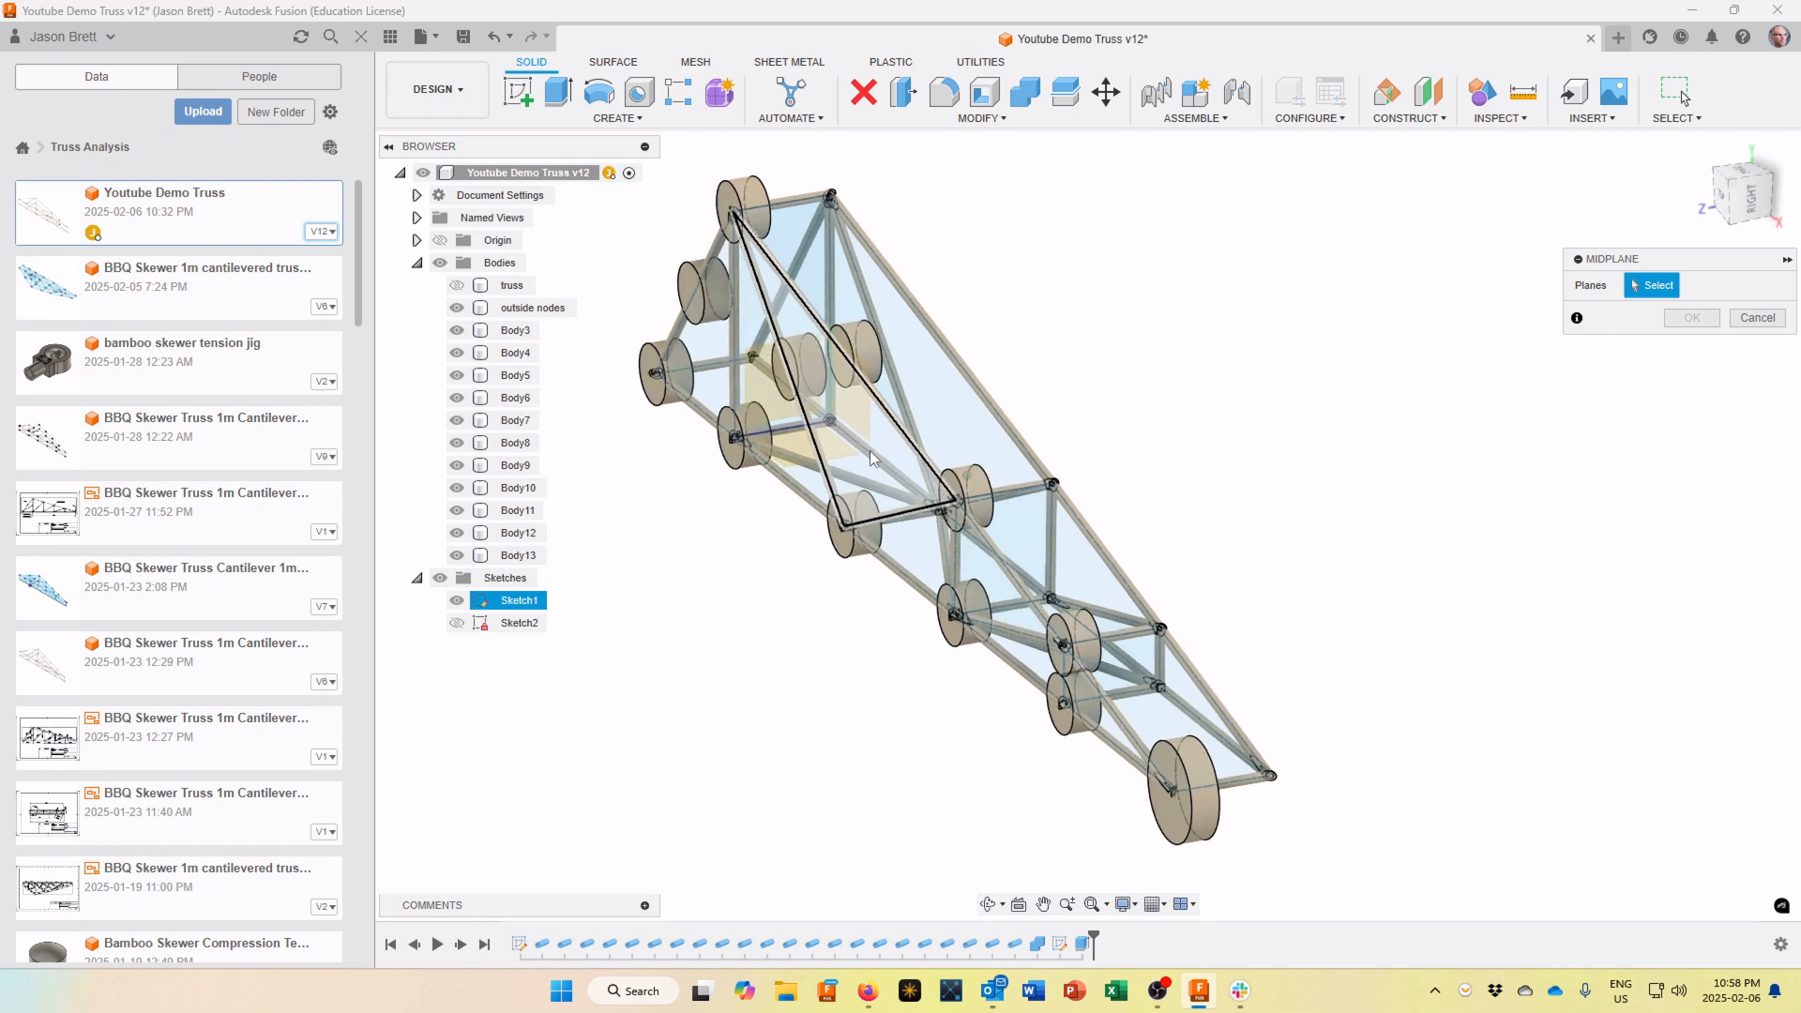
scroll(878, 445, "up", 1)
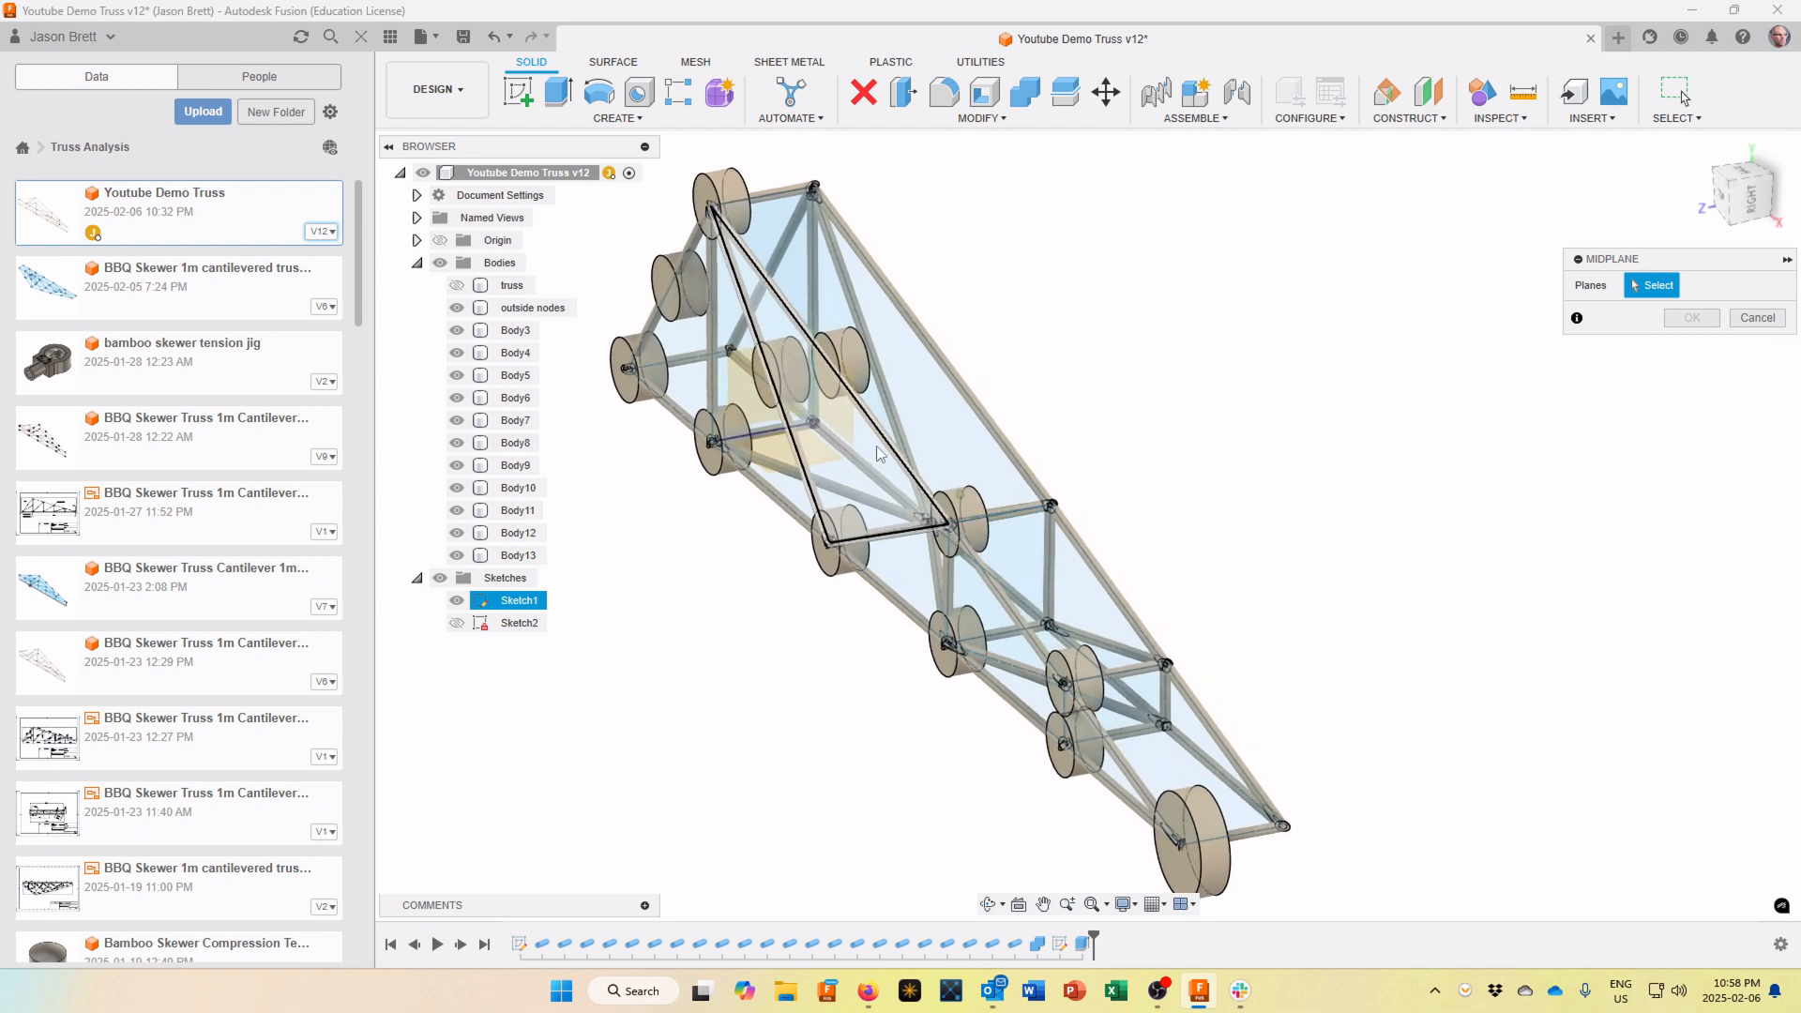
left_click(865, 466)
middle_click_drag(865, 466, 993, 229, "shift")
left_click(1037, 477)
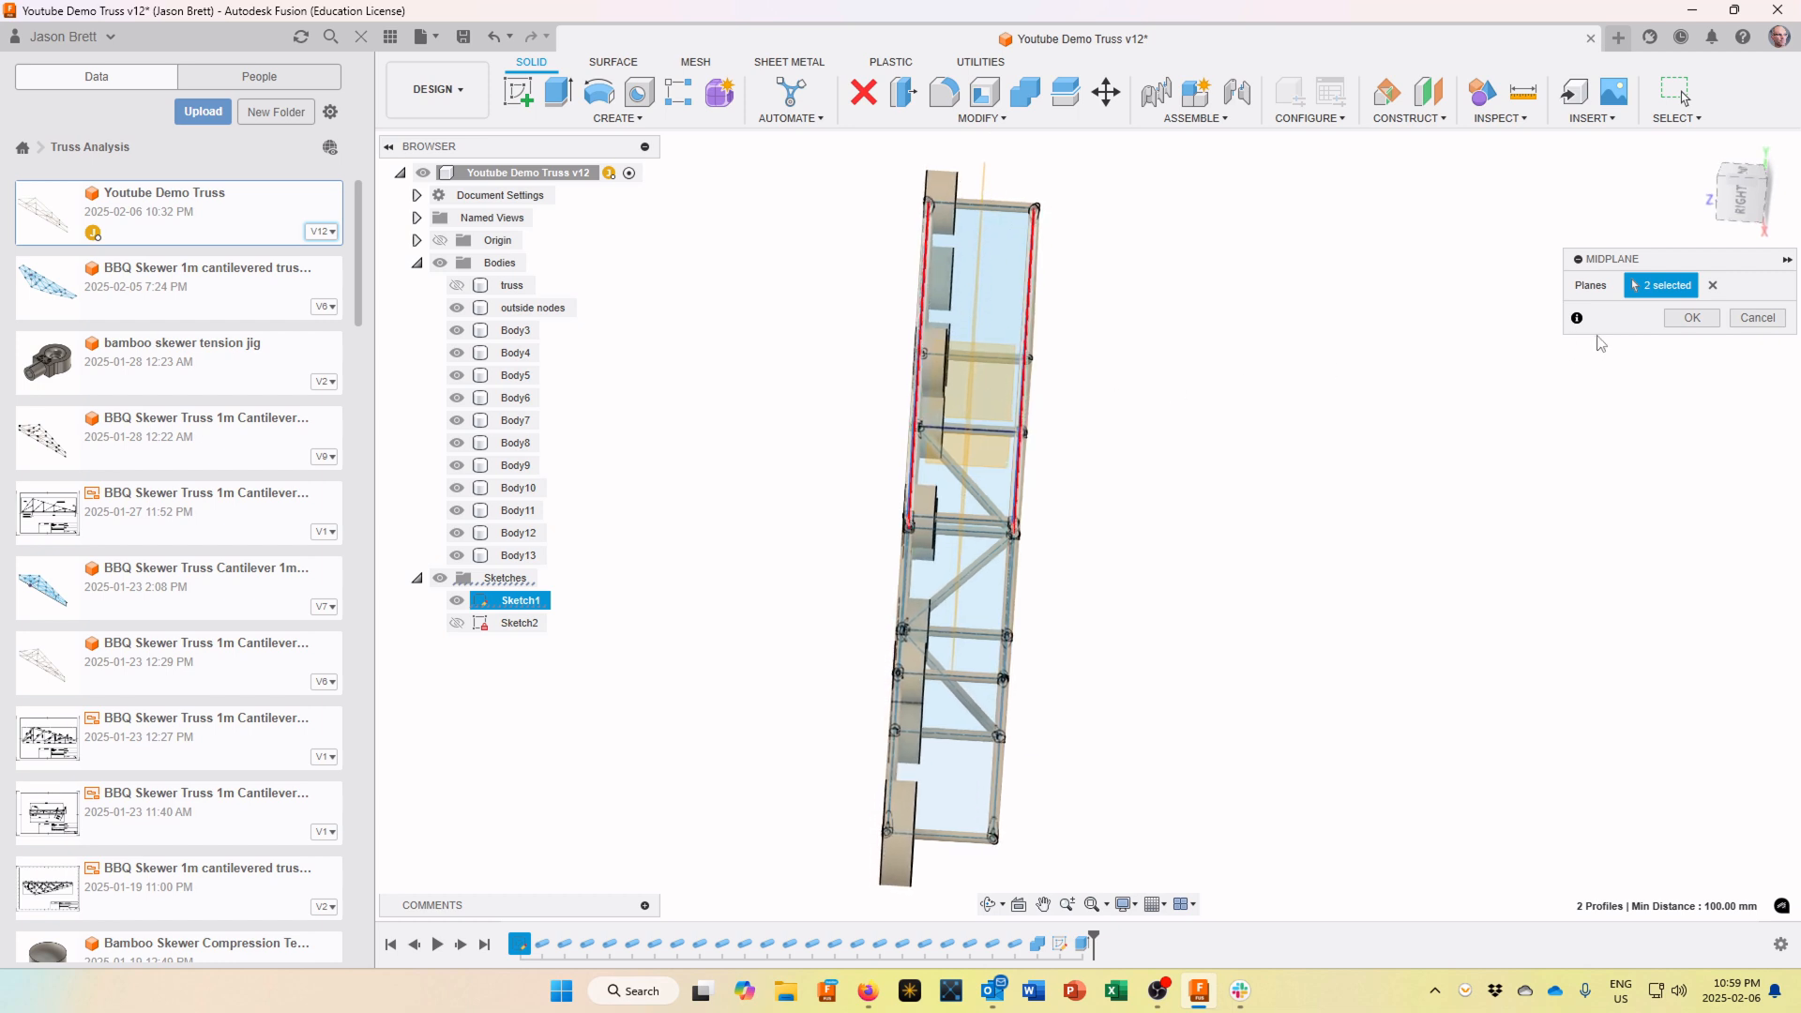
left_click(1689, 320)
middle_click_drag(1602, 321, 996, 146, "shift")
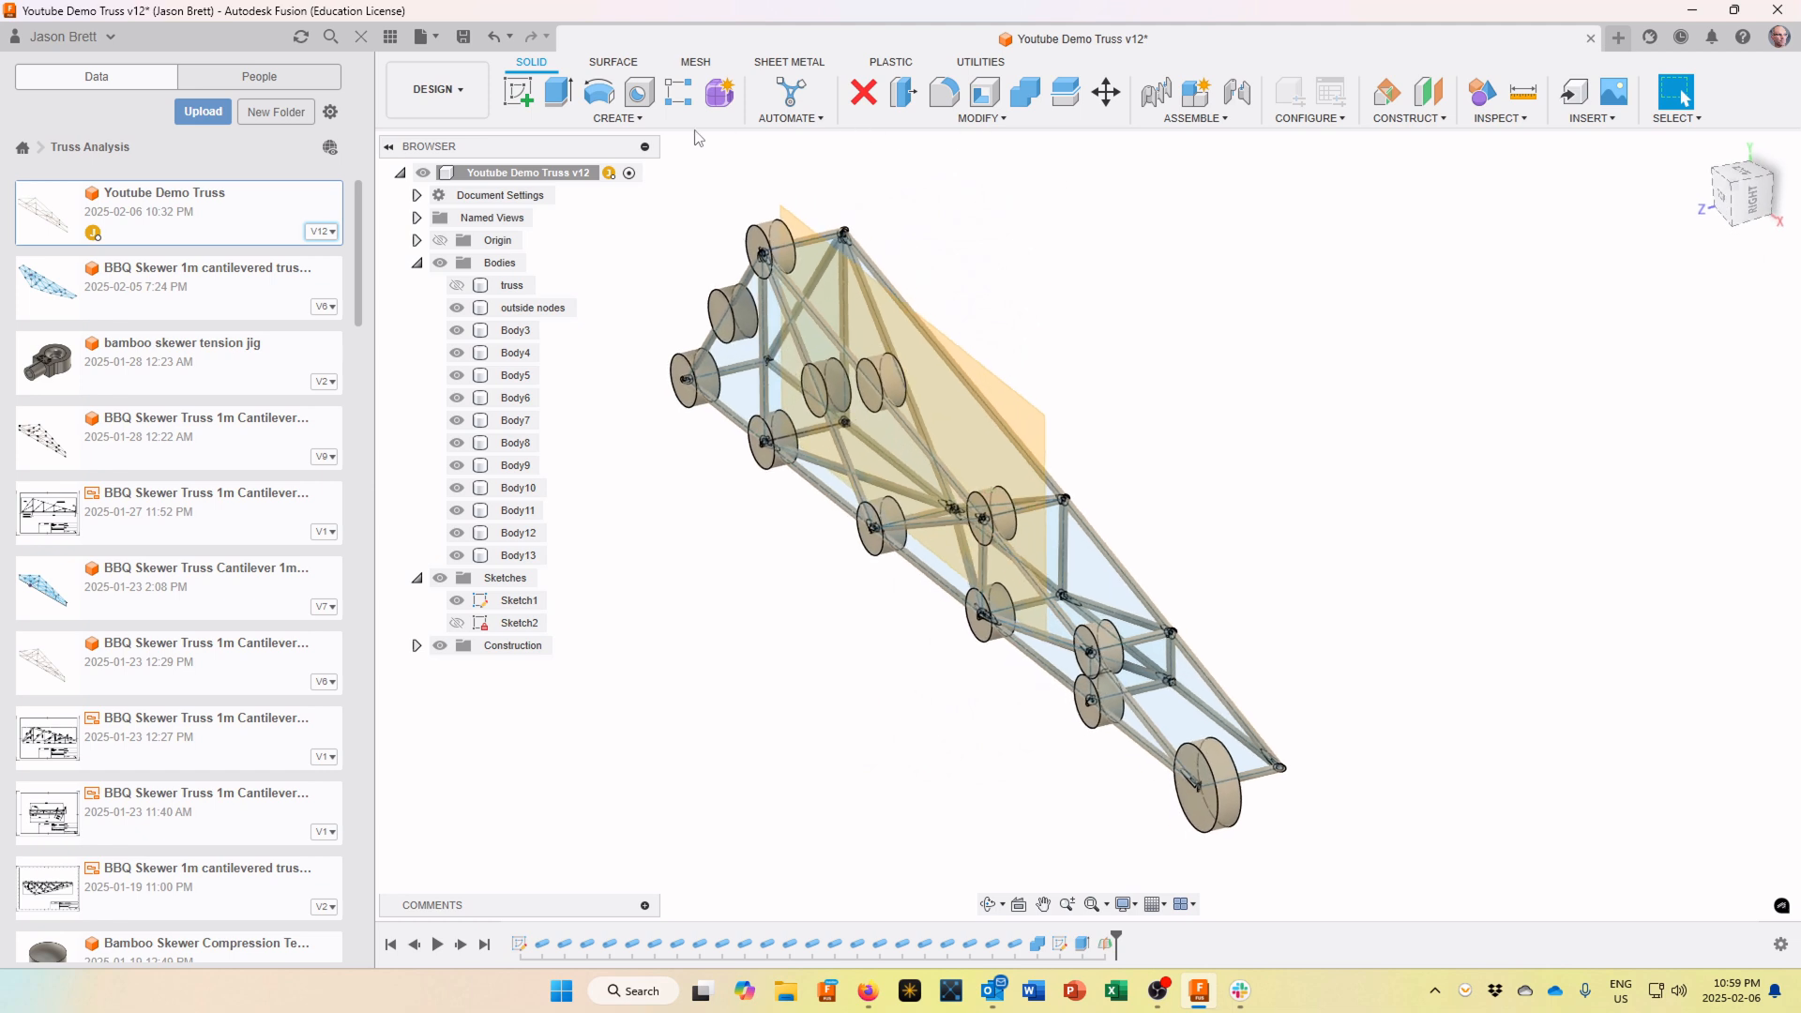
Begin a body Mirror with the discs at the apex, sloping end member, first two bottom joints, diagonal midpoint and top chord midpoint
left_click(672, 124)
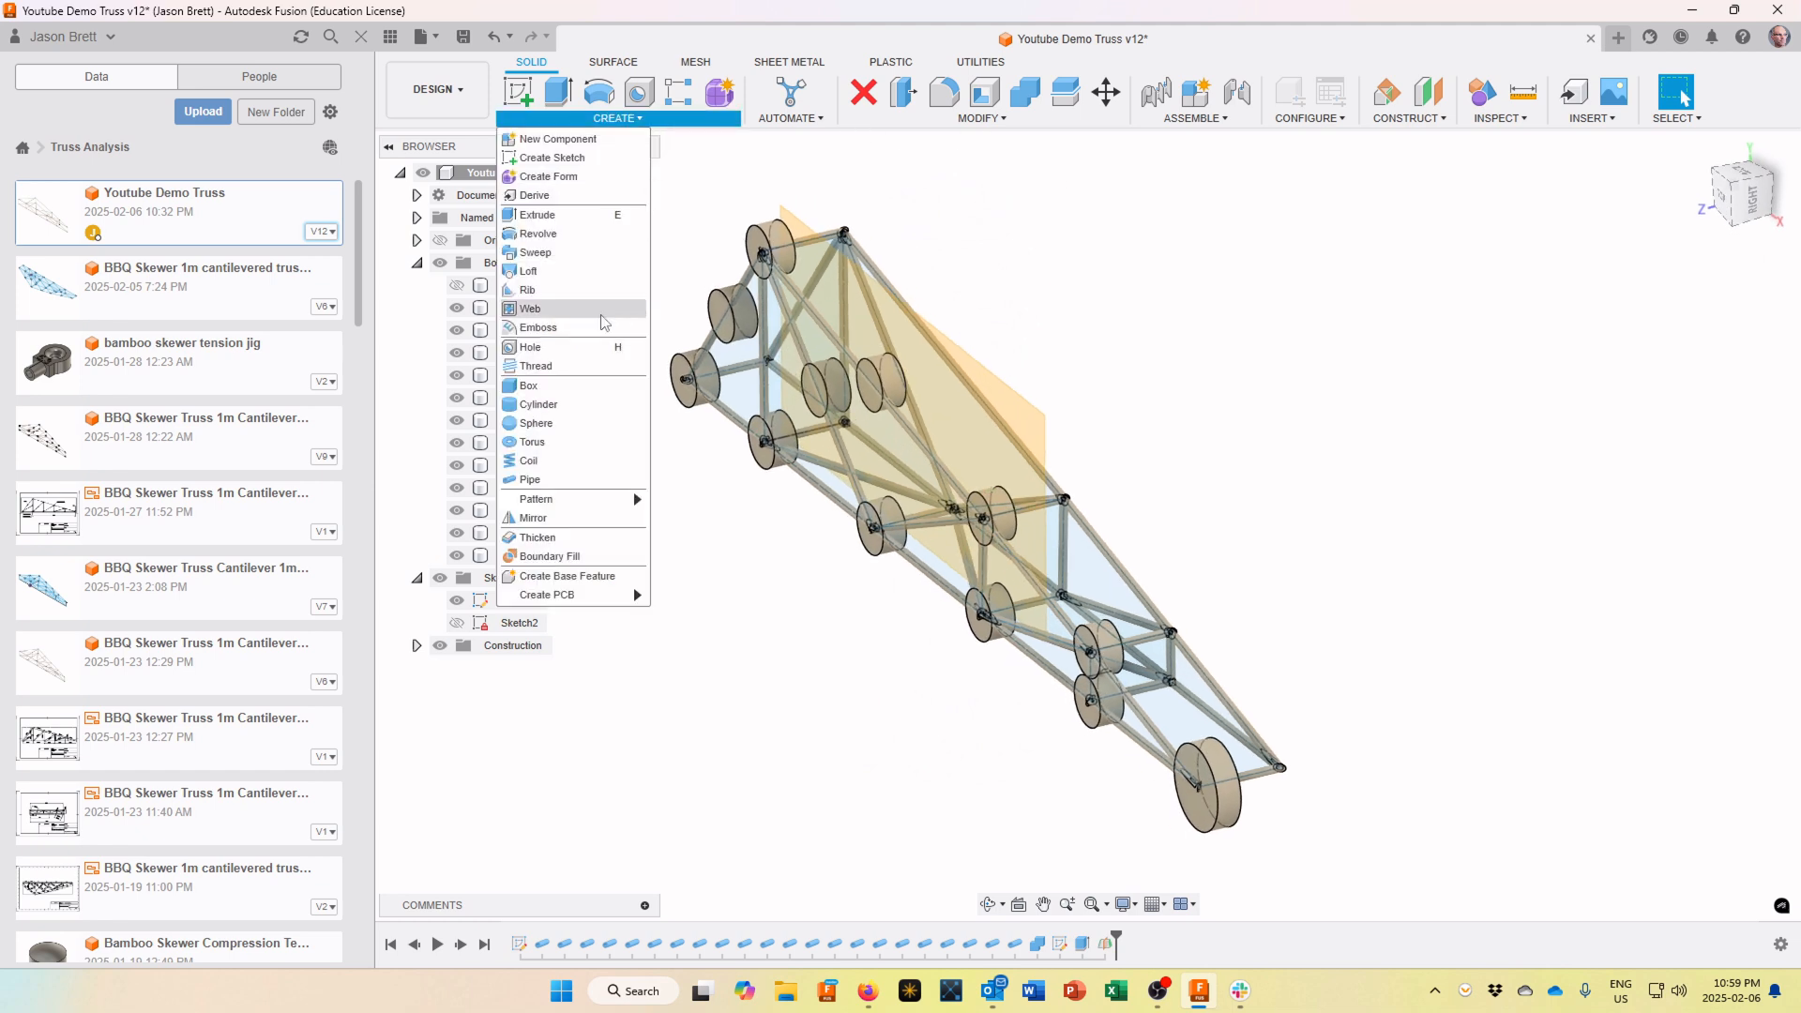
left_click(559, 519)
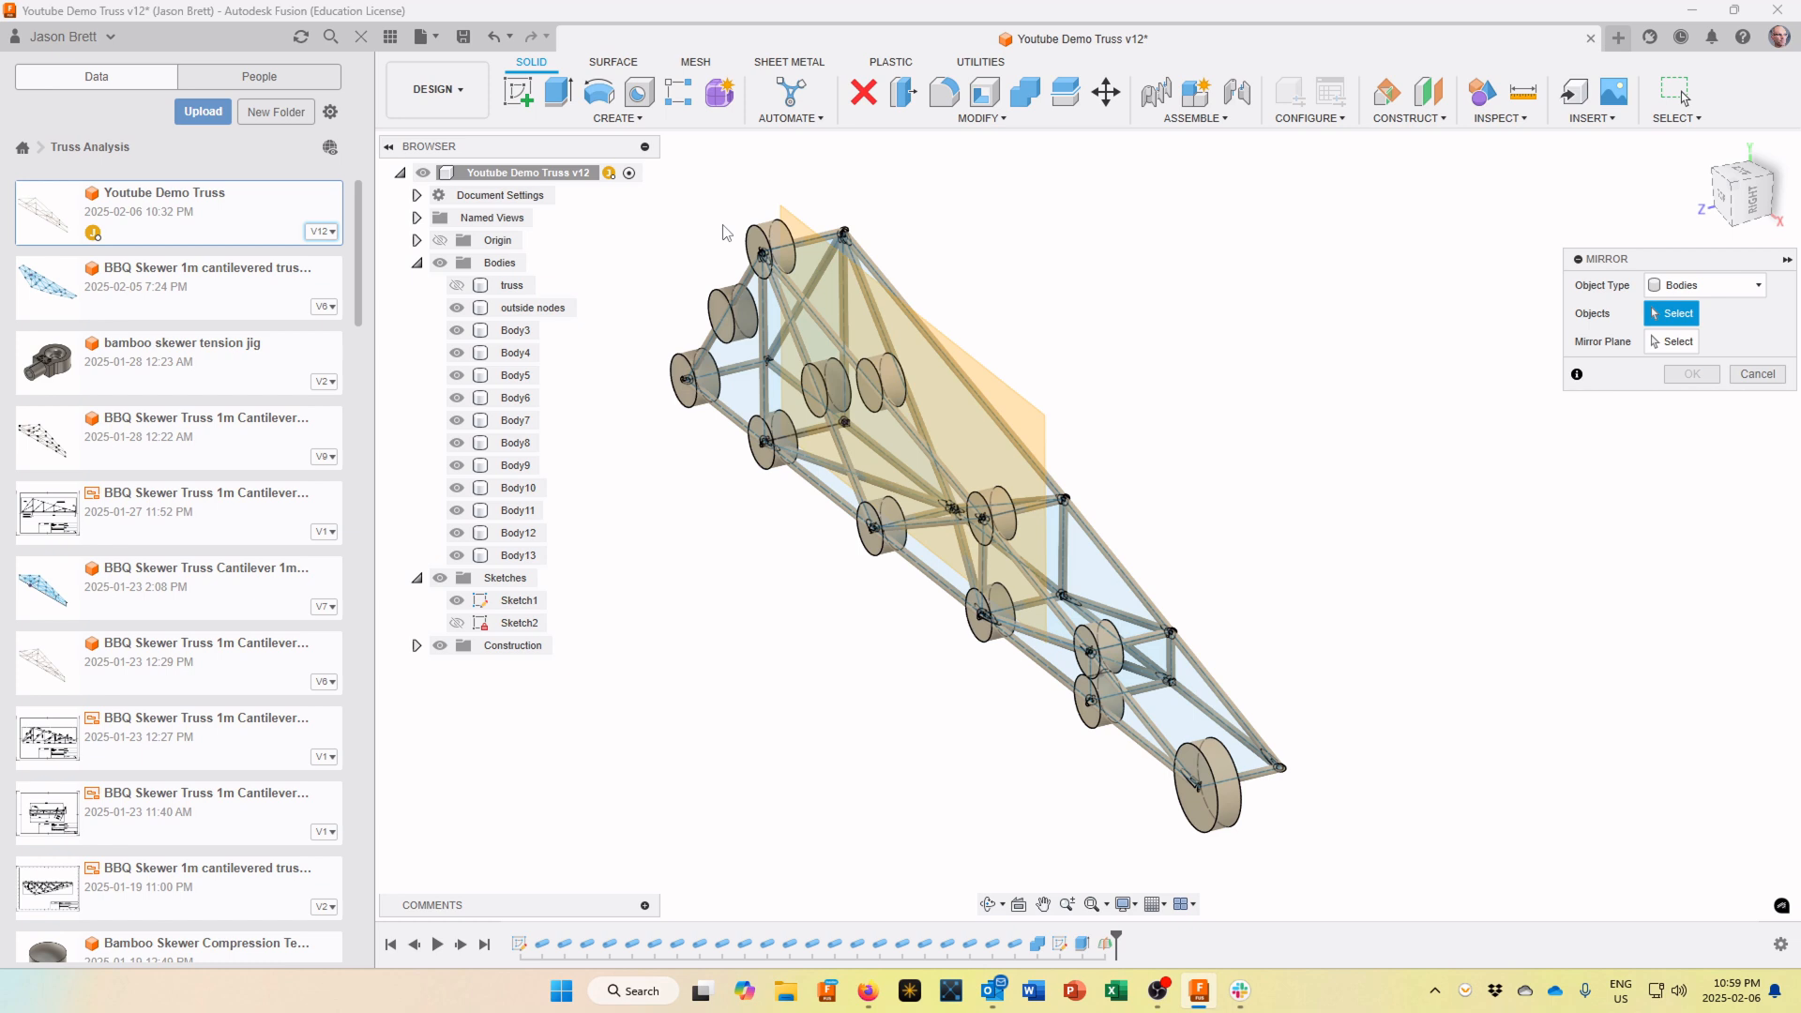
middle_click_drag(758, 232, 788, 208, "shift")
left_click(786, 246)
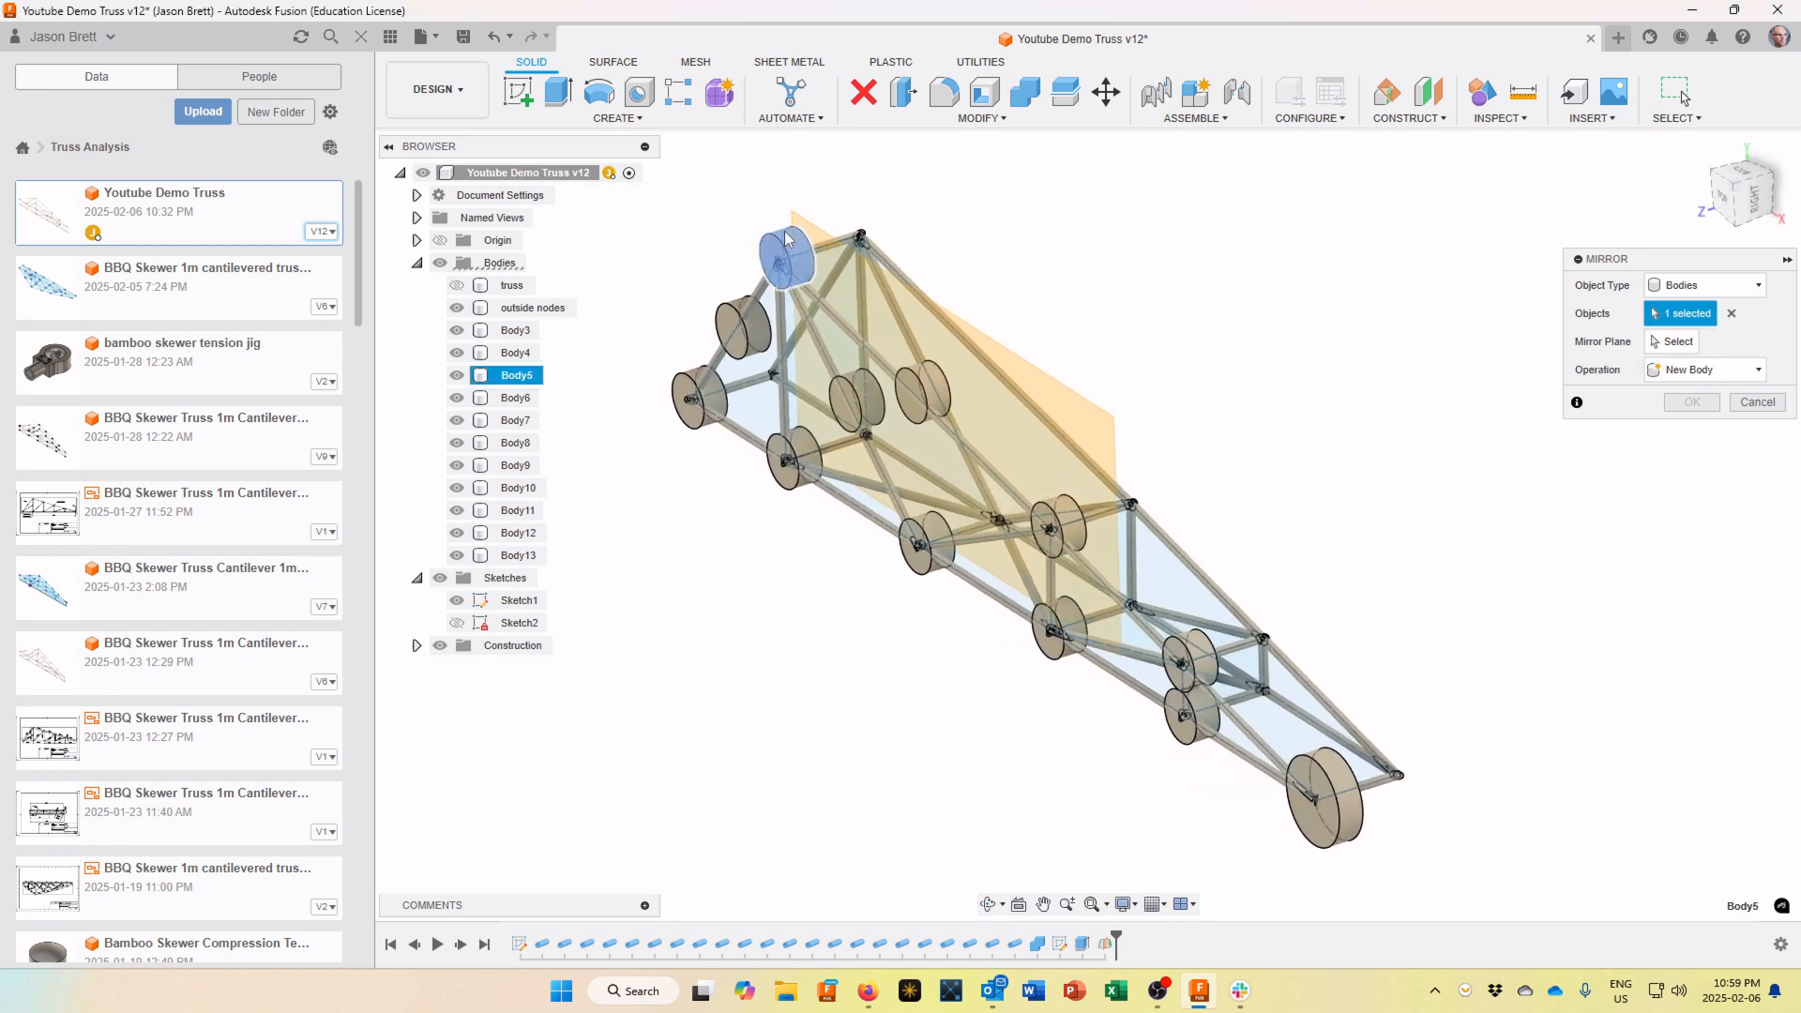
left_click(729, 317)
left_click(683, 386)
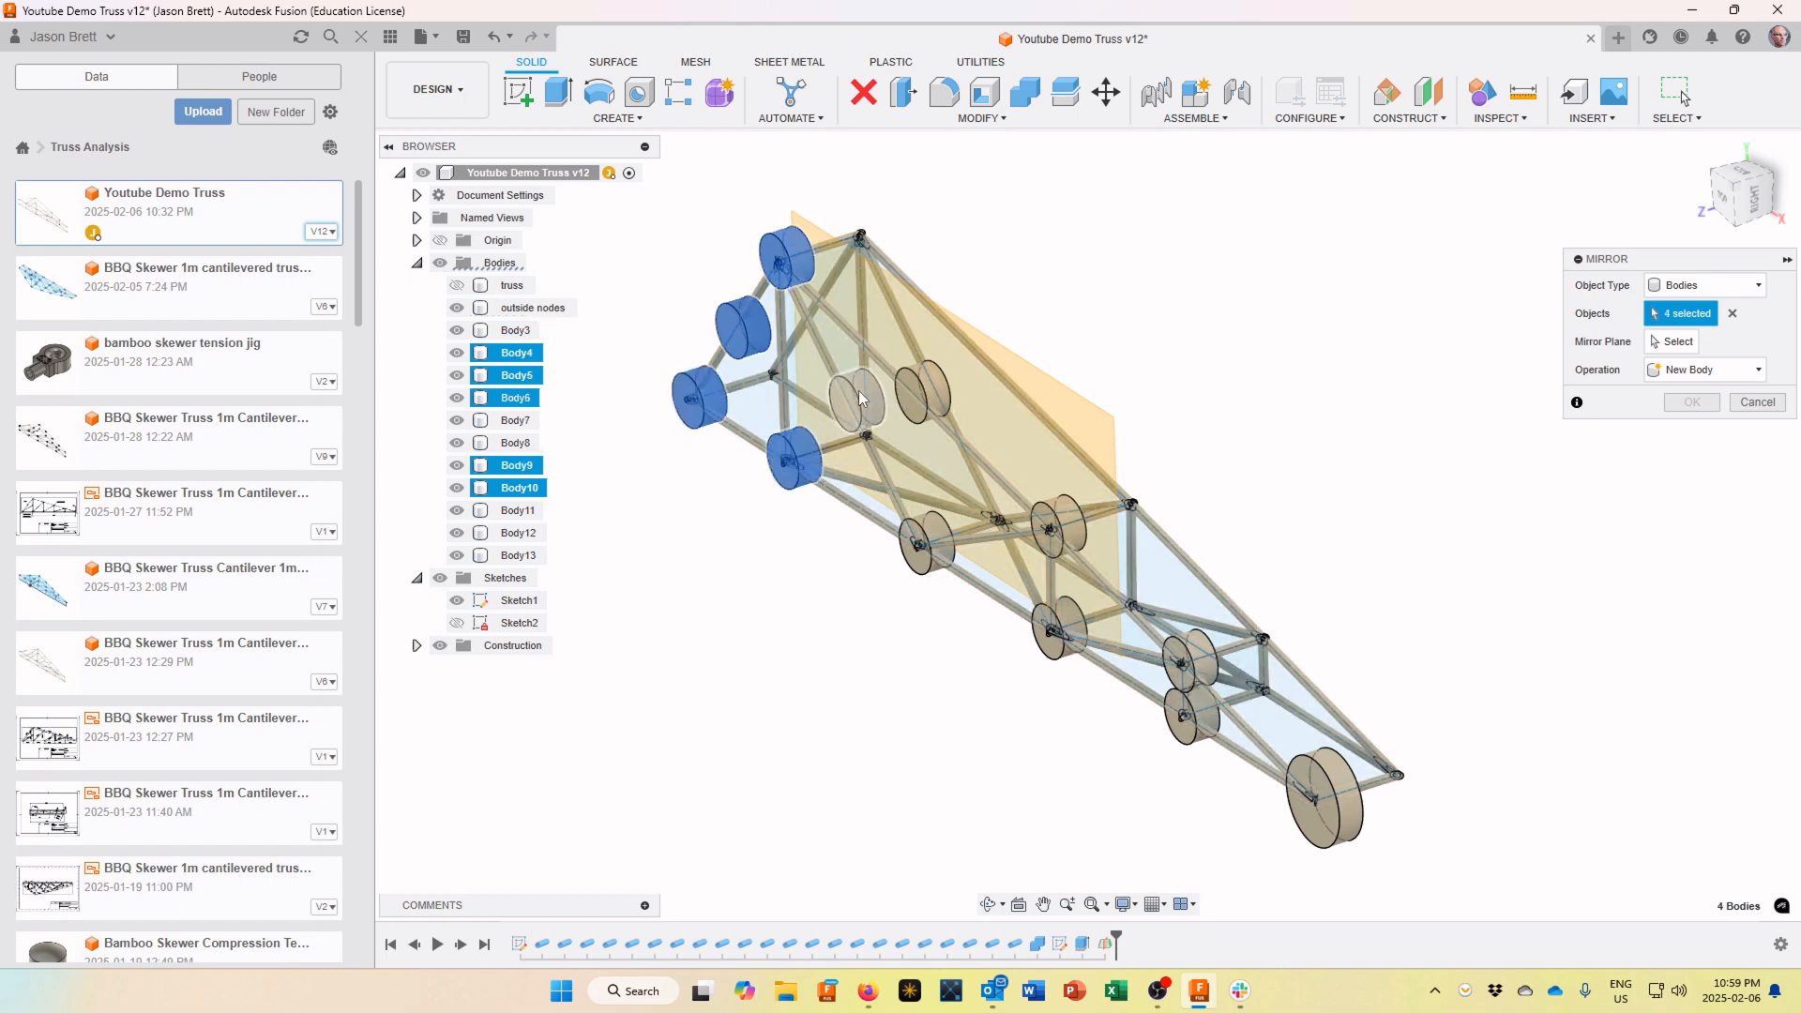
left_click(858, 392)
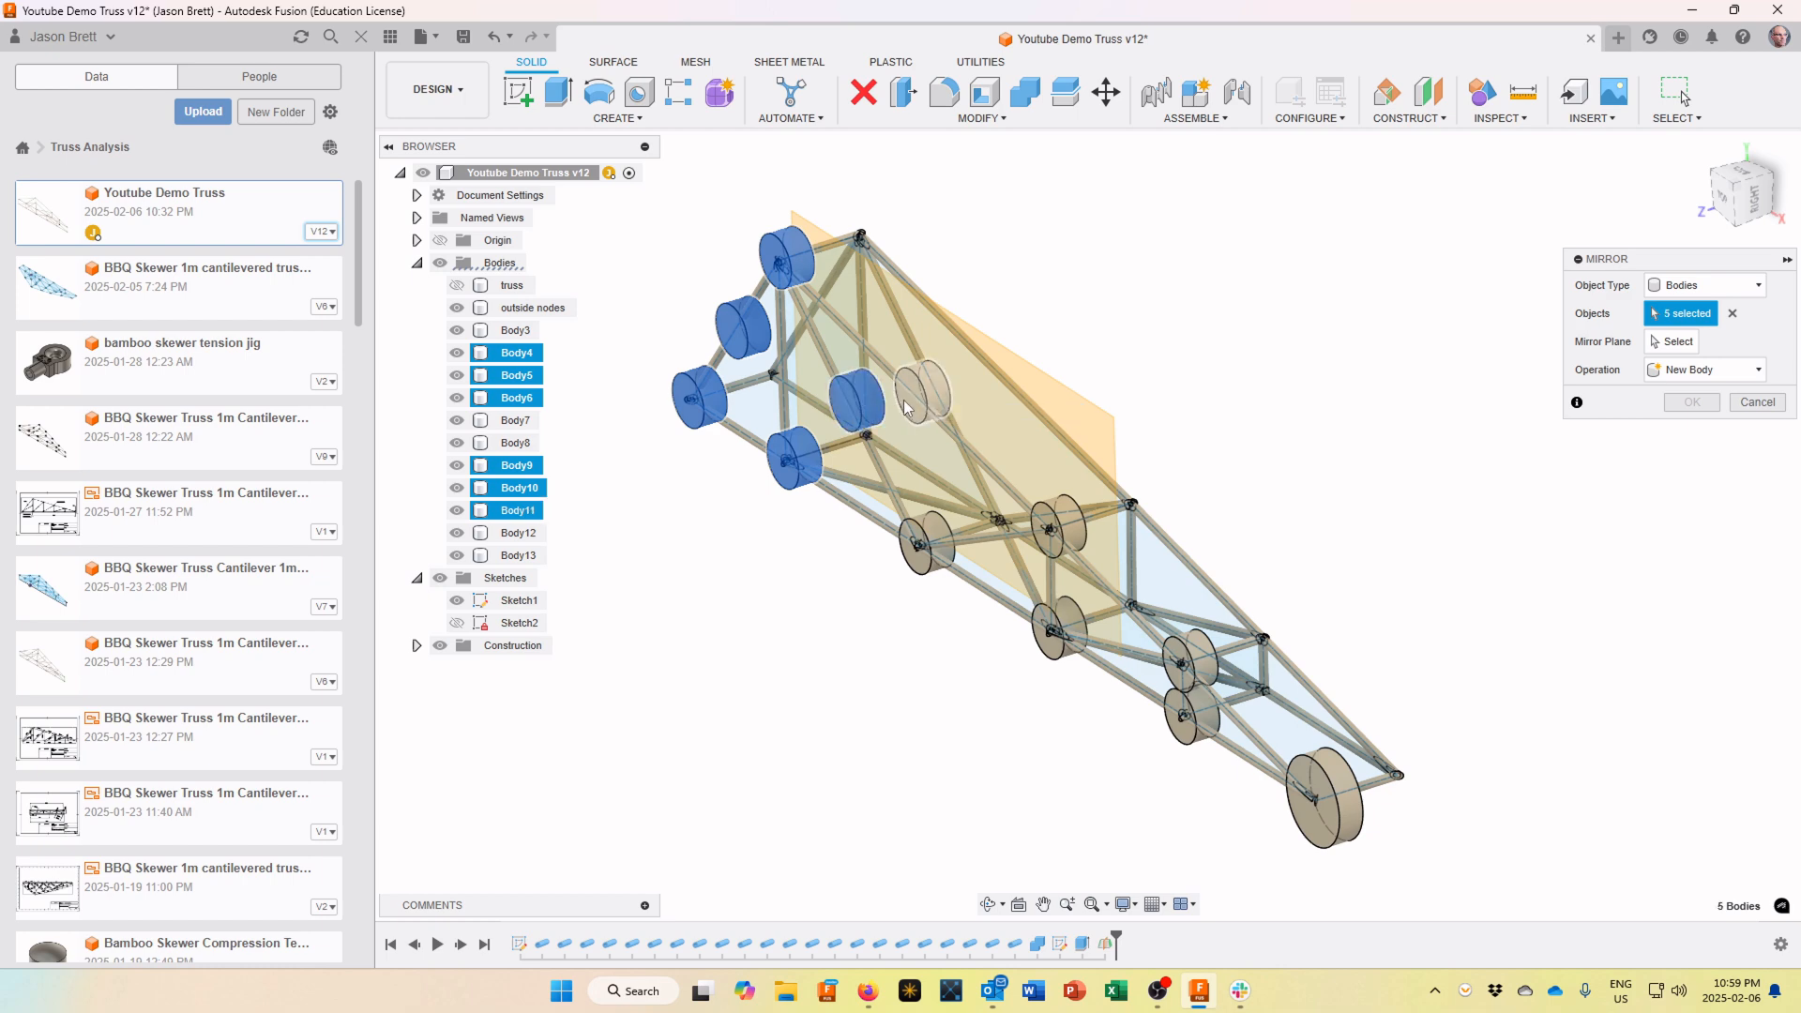
left_click(905, 406)
Add the discs at the remaining top and bottom joints and the narrow tip to the Mirror selection
left_click(910, 561)
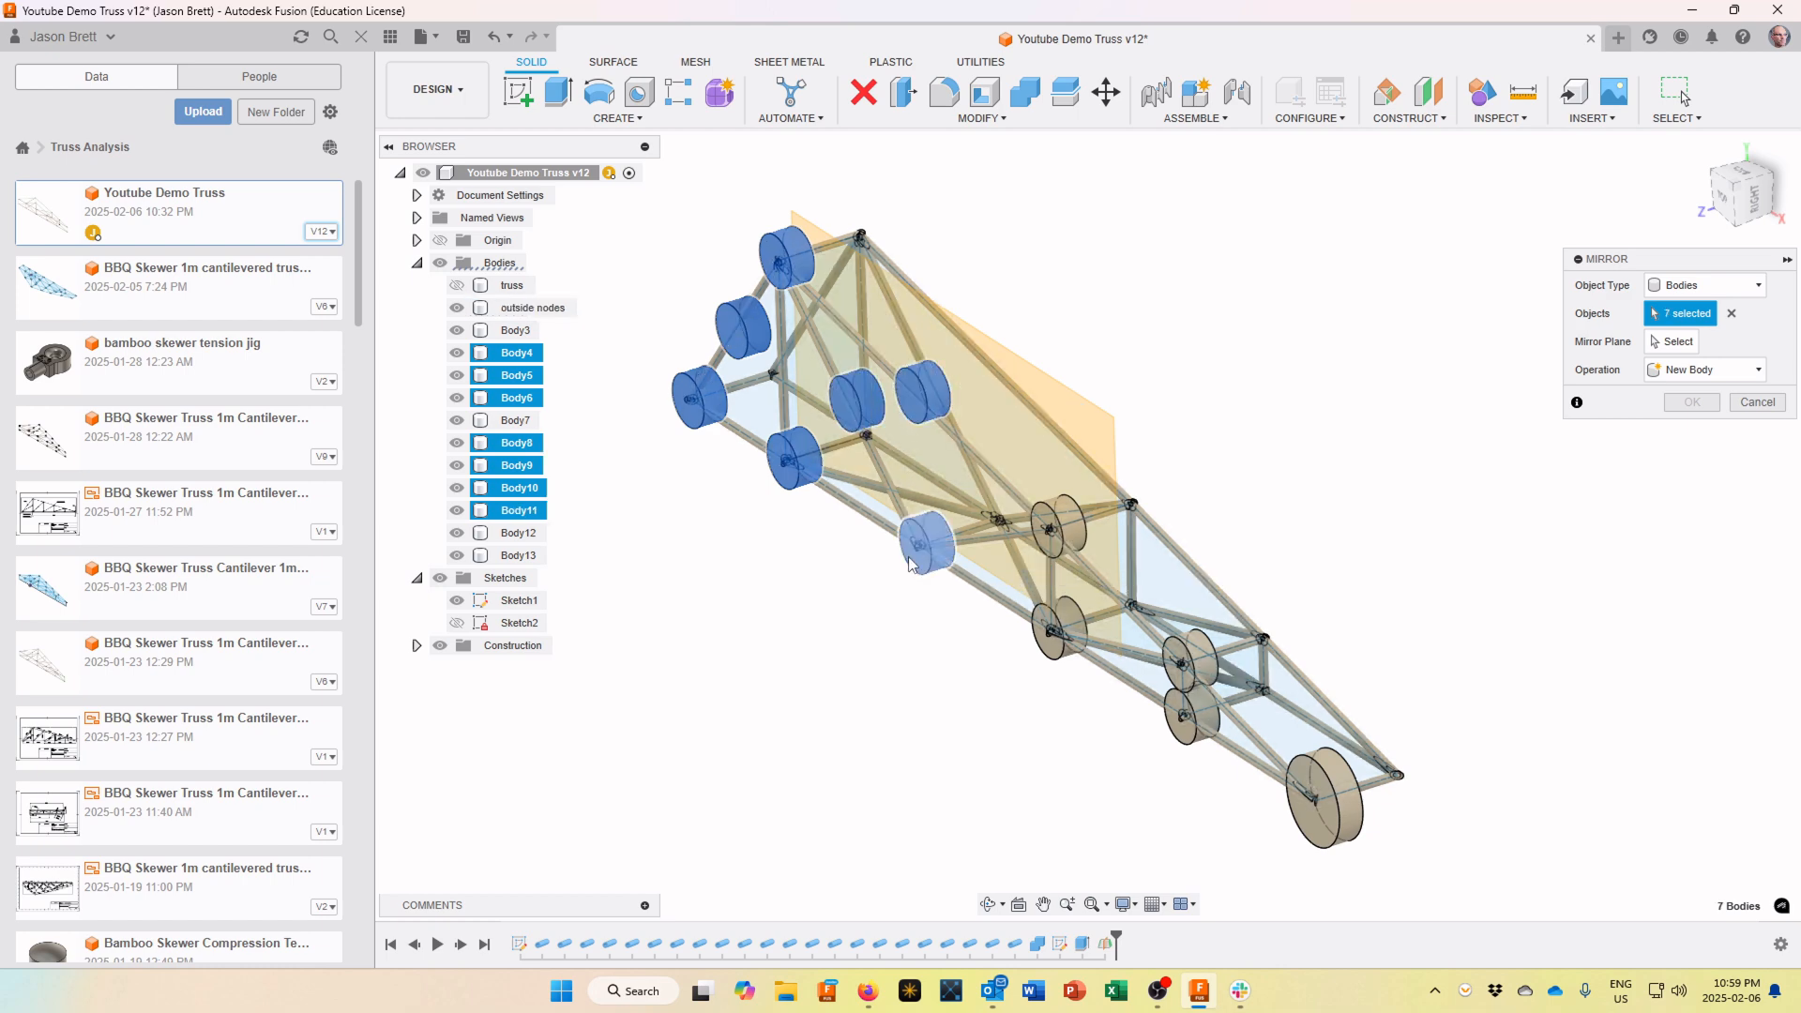
left_click(1063, 521)
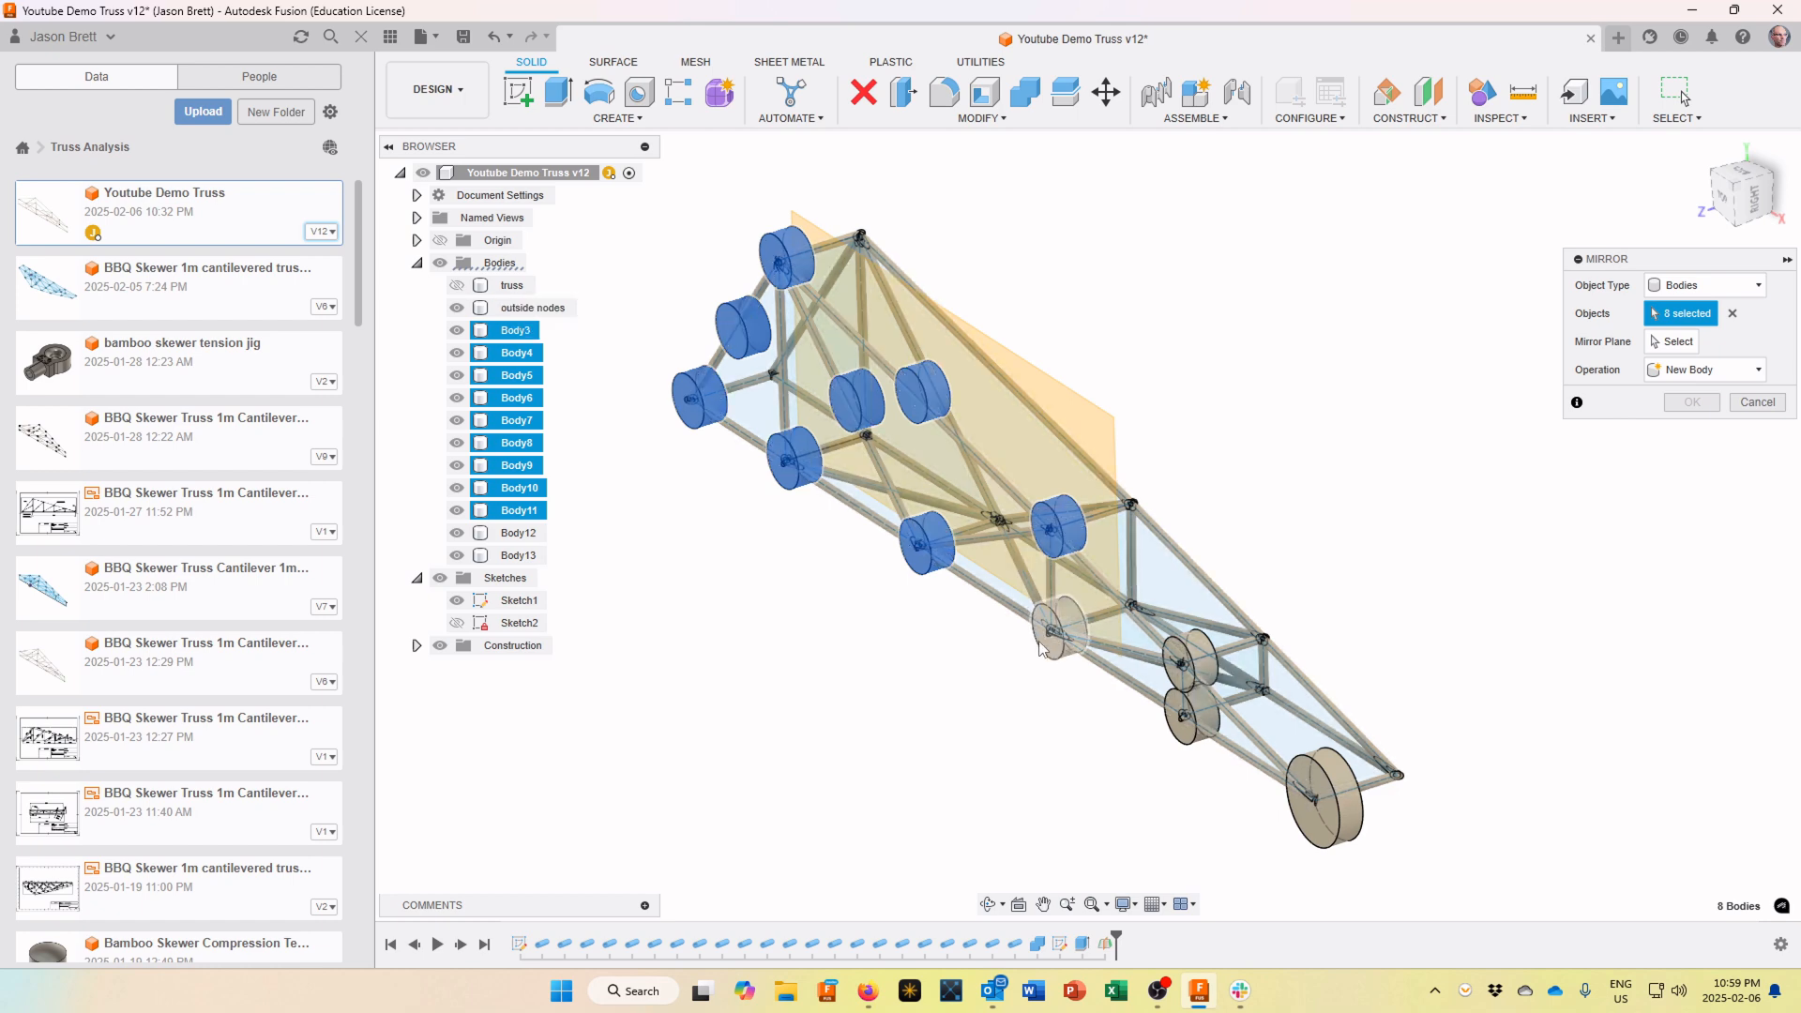
left_click(1043, 649)
left_click(1171, 702)
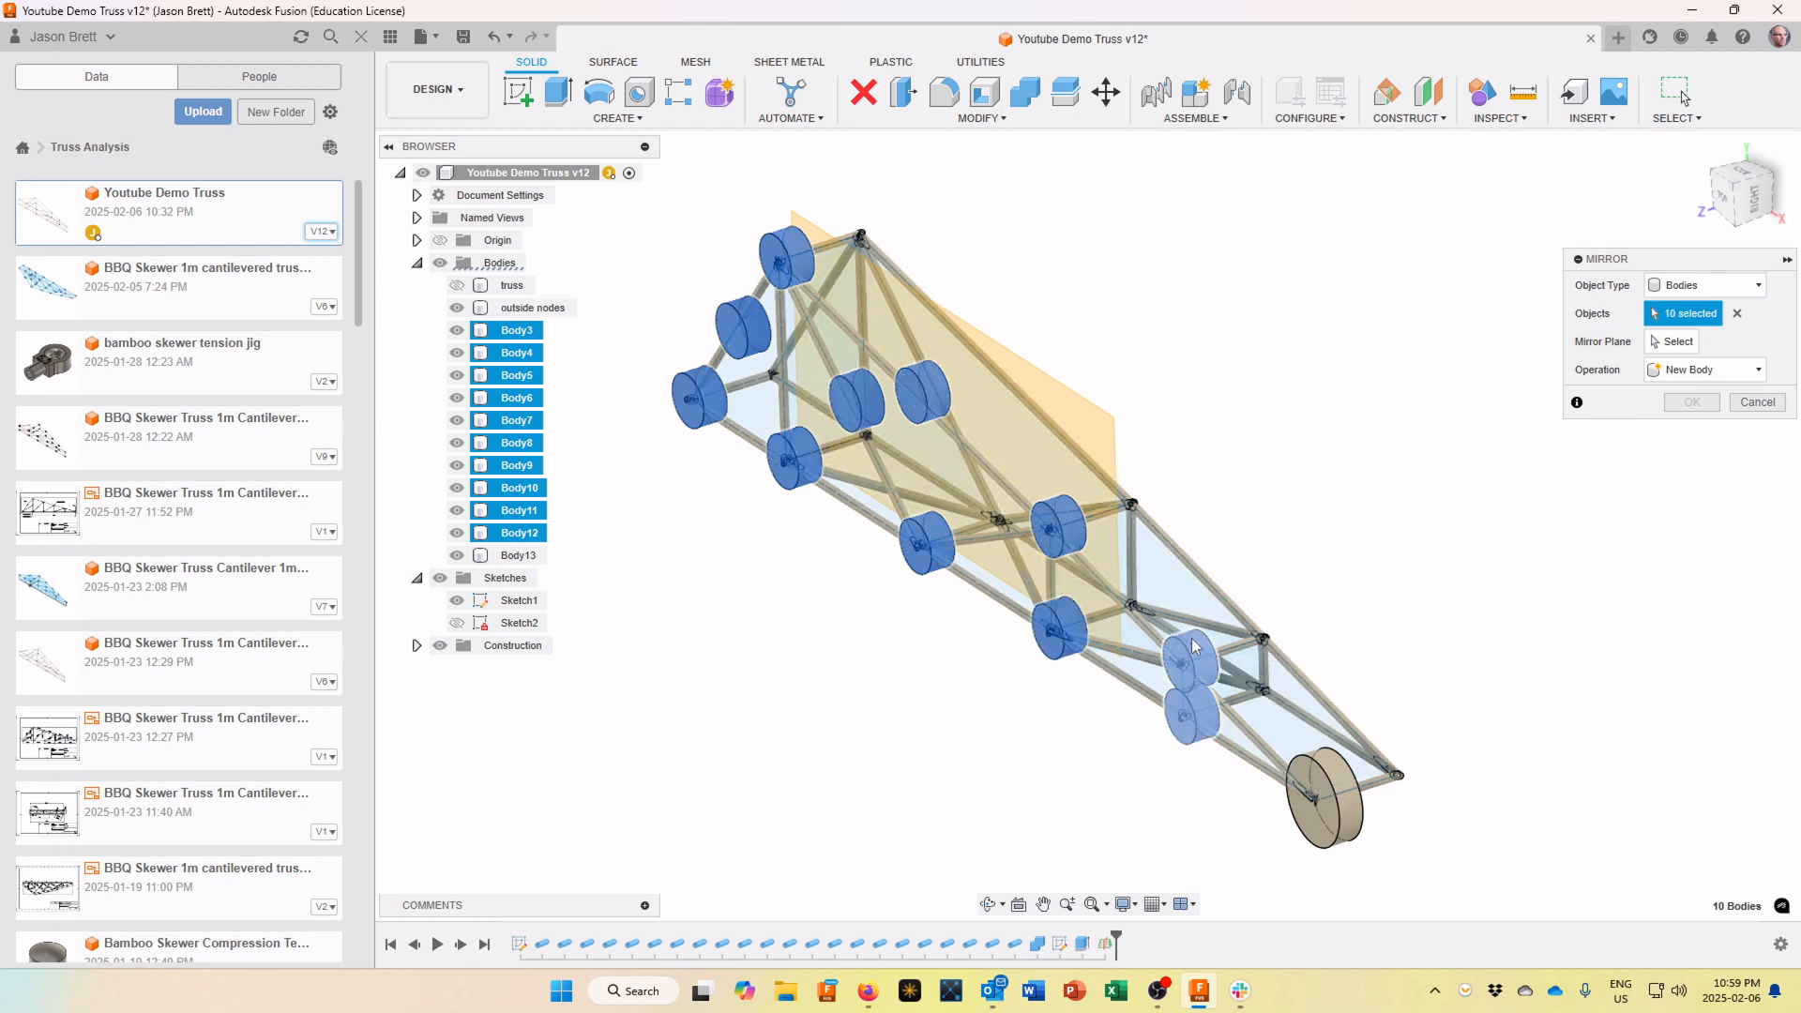
left_click(1316, 824)
Mirror the selected discs across the truss midplane with the operation set to New Body
middle_click_drag(1318, 830, 1367, 877, "shift")
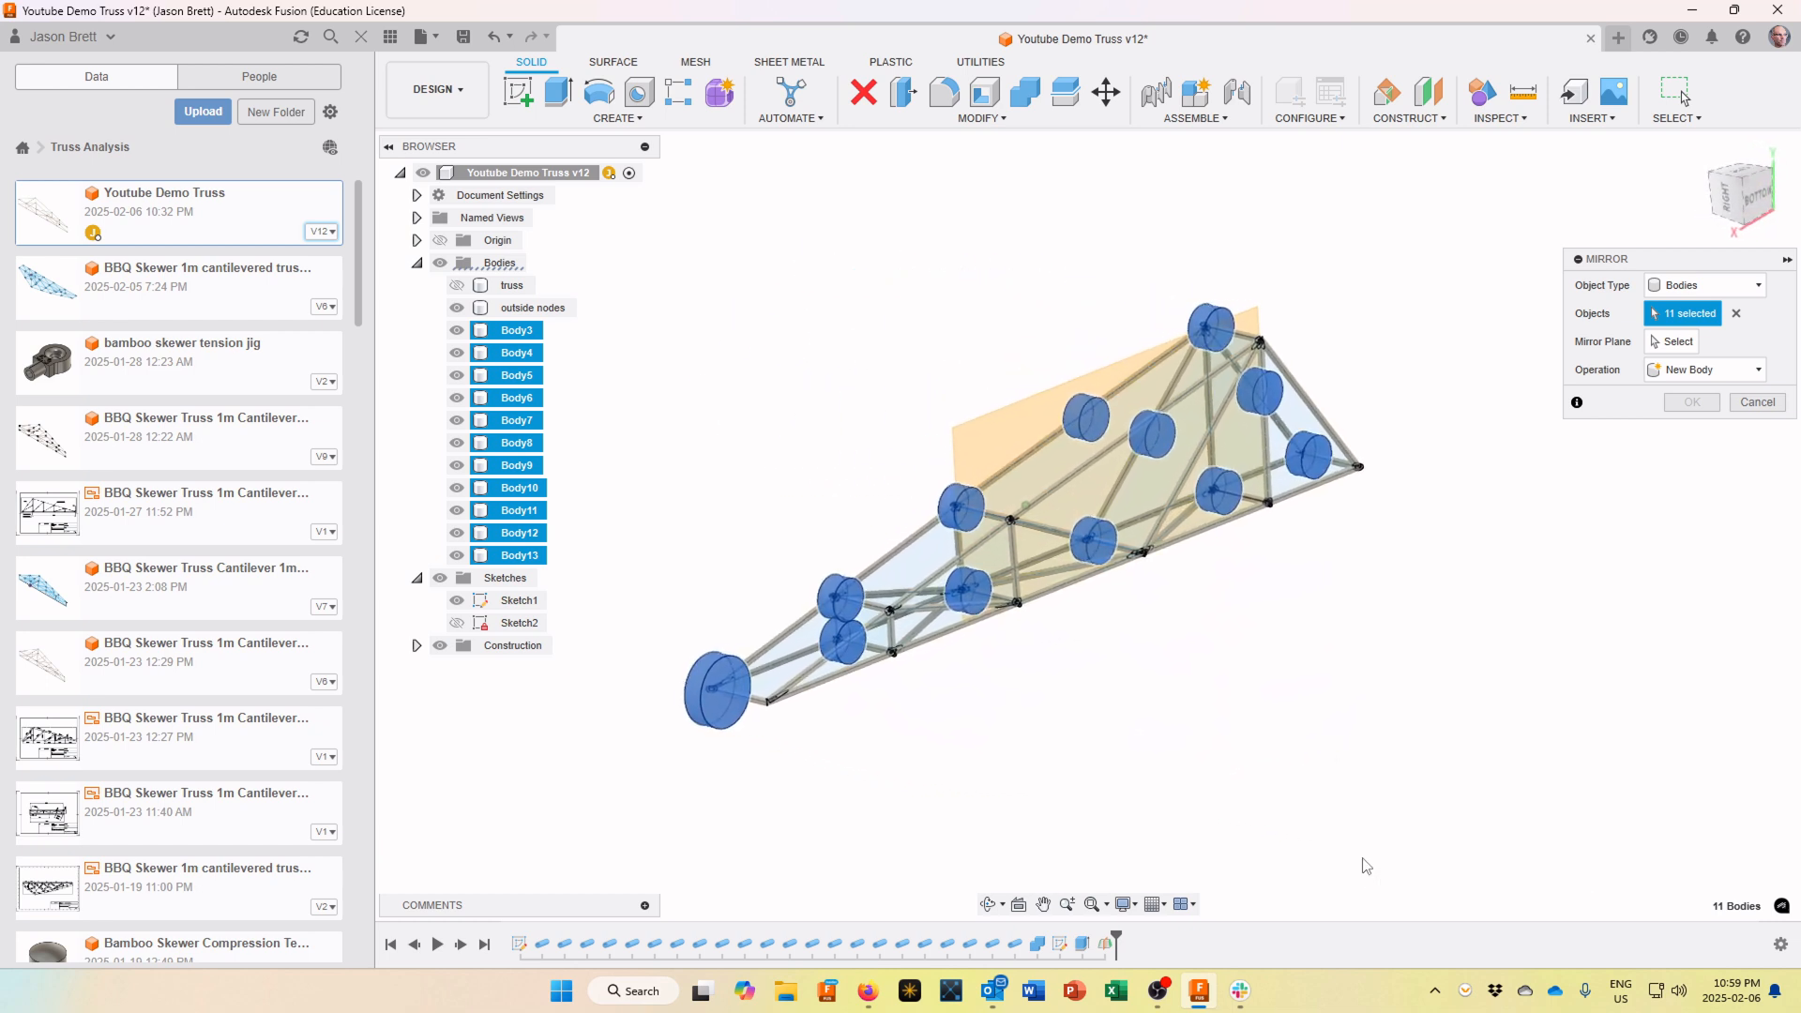
left_click(1672, 342)
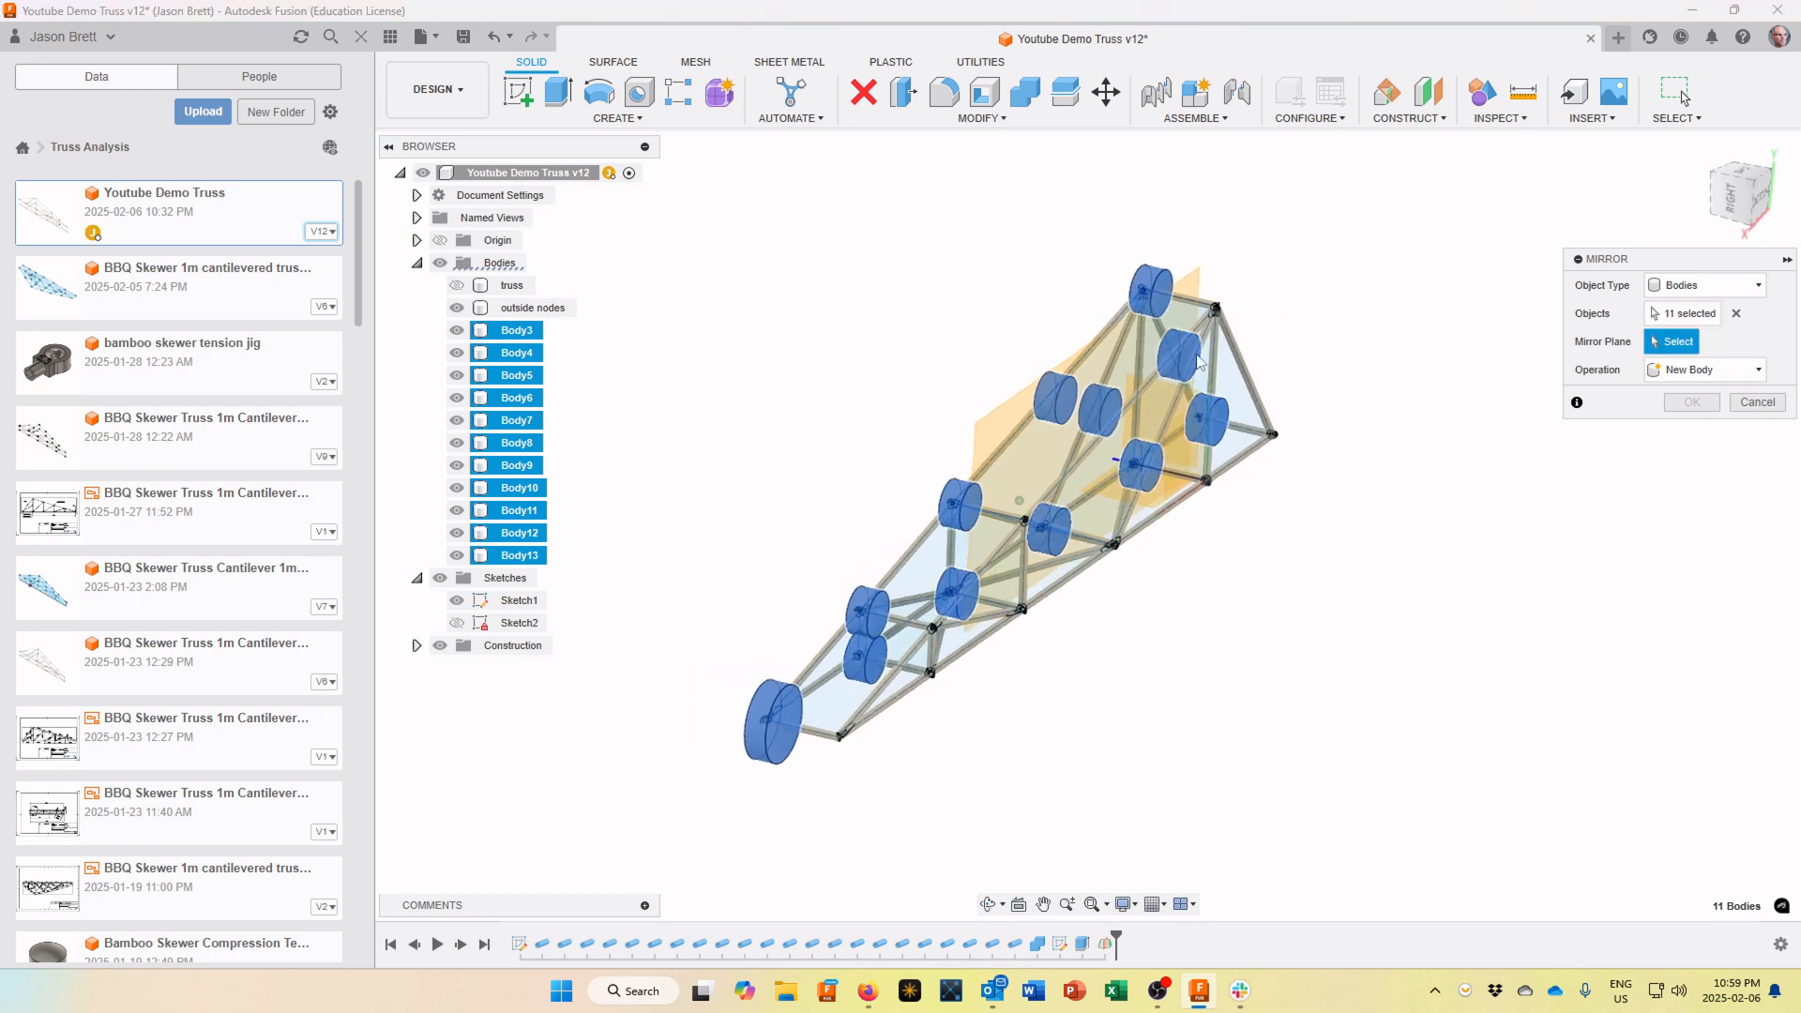
left_click(993, 435)
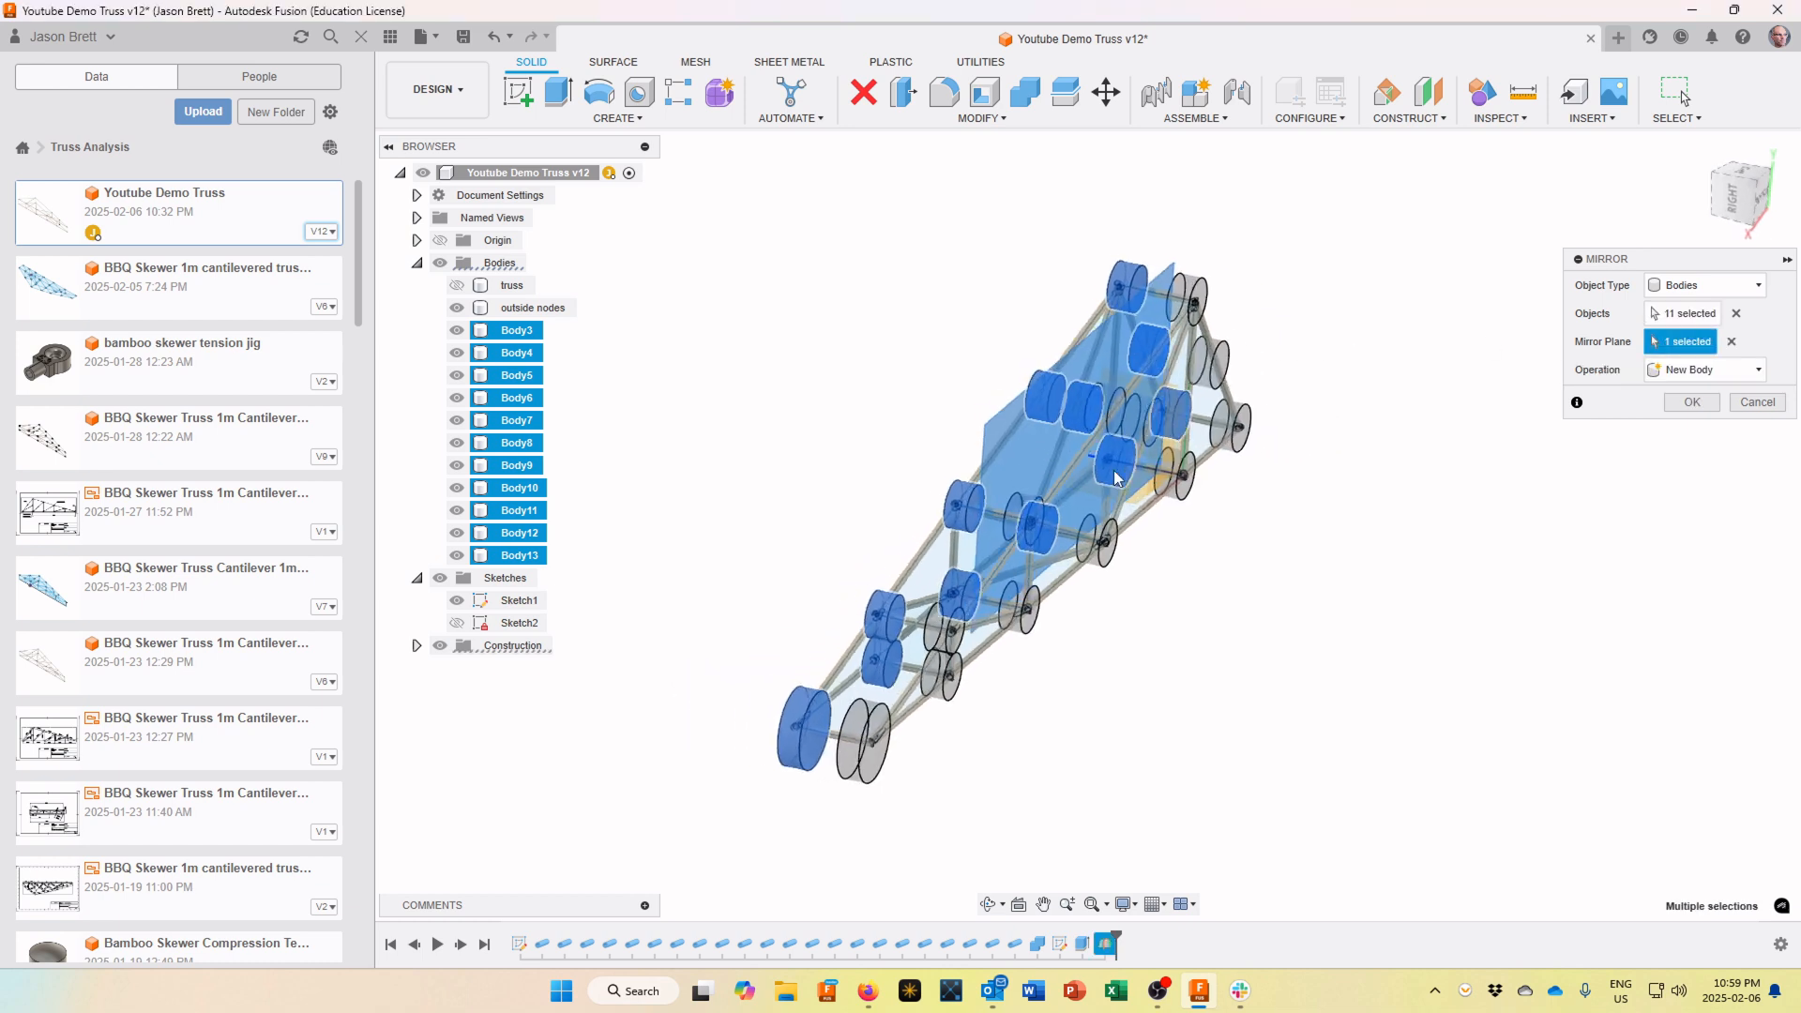
left_click(1685, 371)
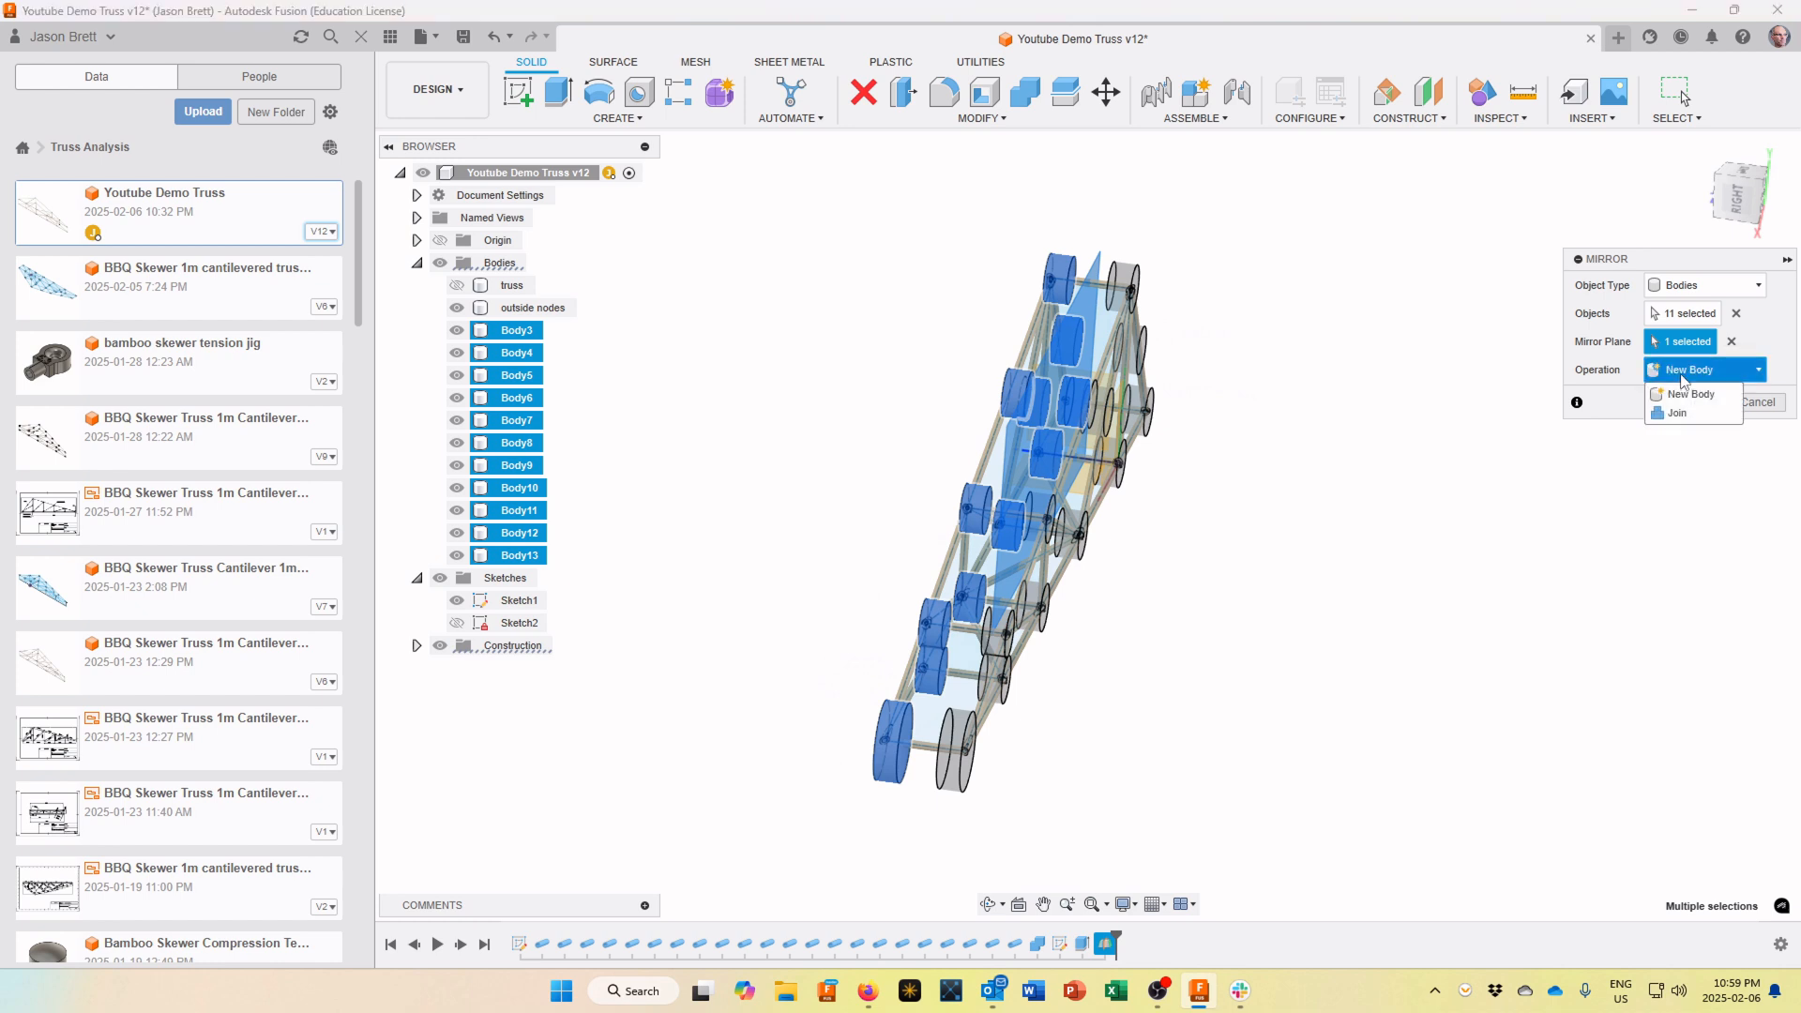
left_click(1685, 393)
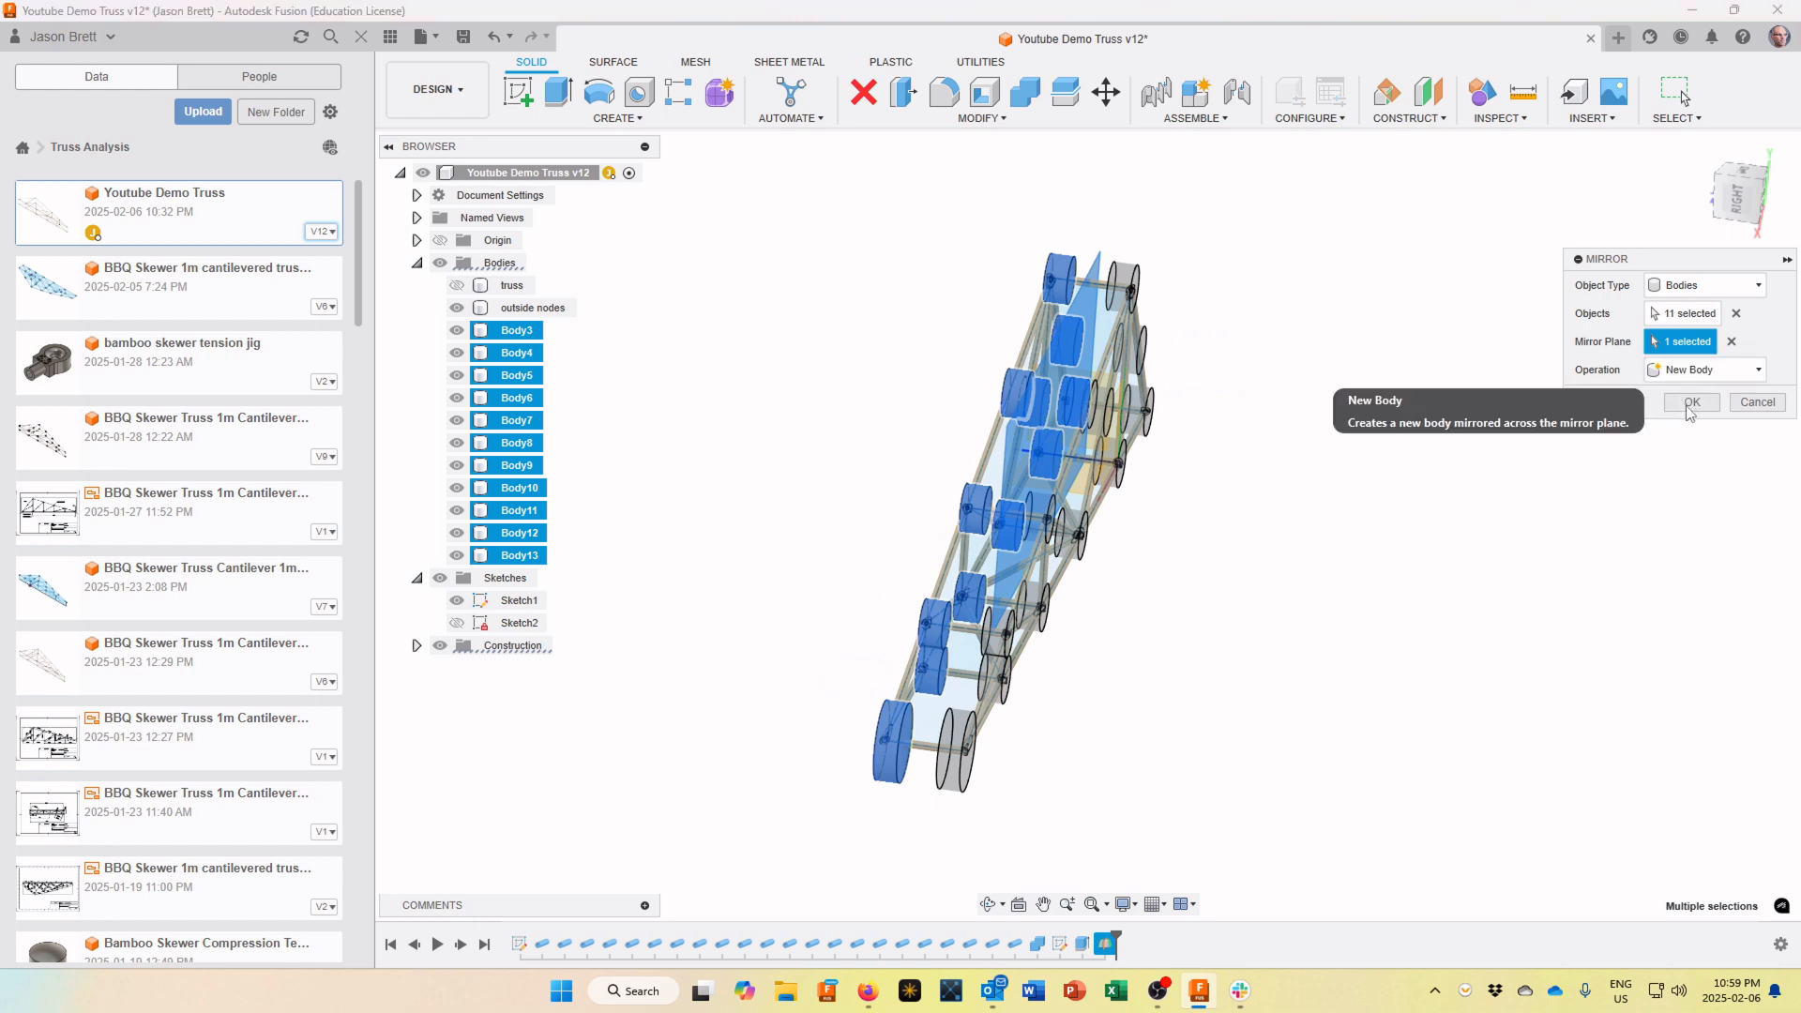
left_click(1692, 404)
Examine how the original and mirrored discs enclose the truss joints, briefly showing the solid truss body
middle_click_drag(1682, 407, 1515, 554, "shift")
scroll(1522, 544, "up", 3)
scroll(1512, 554, "up", 6)
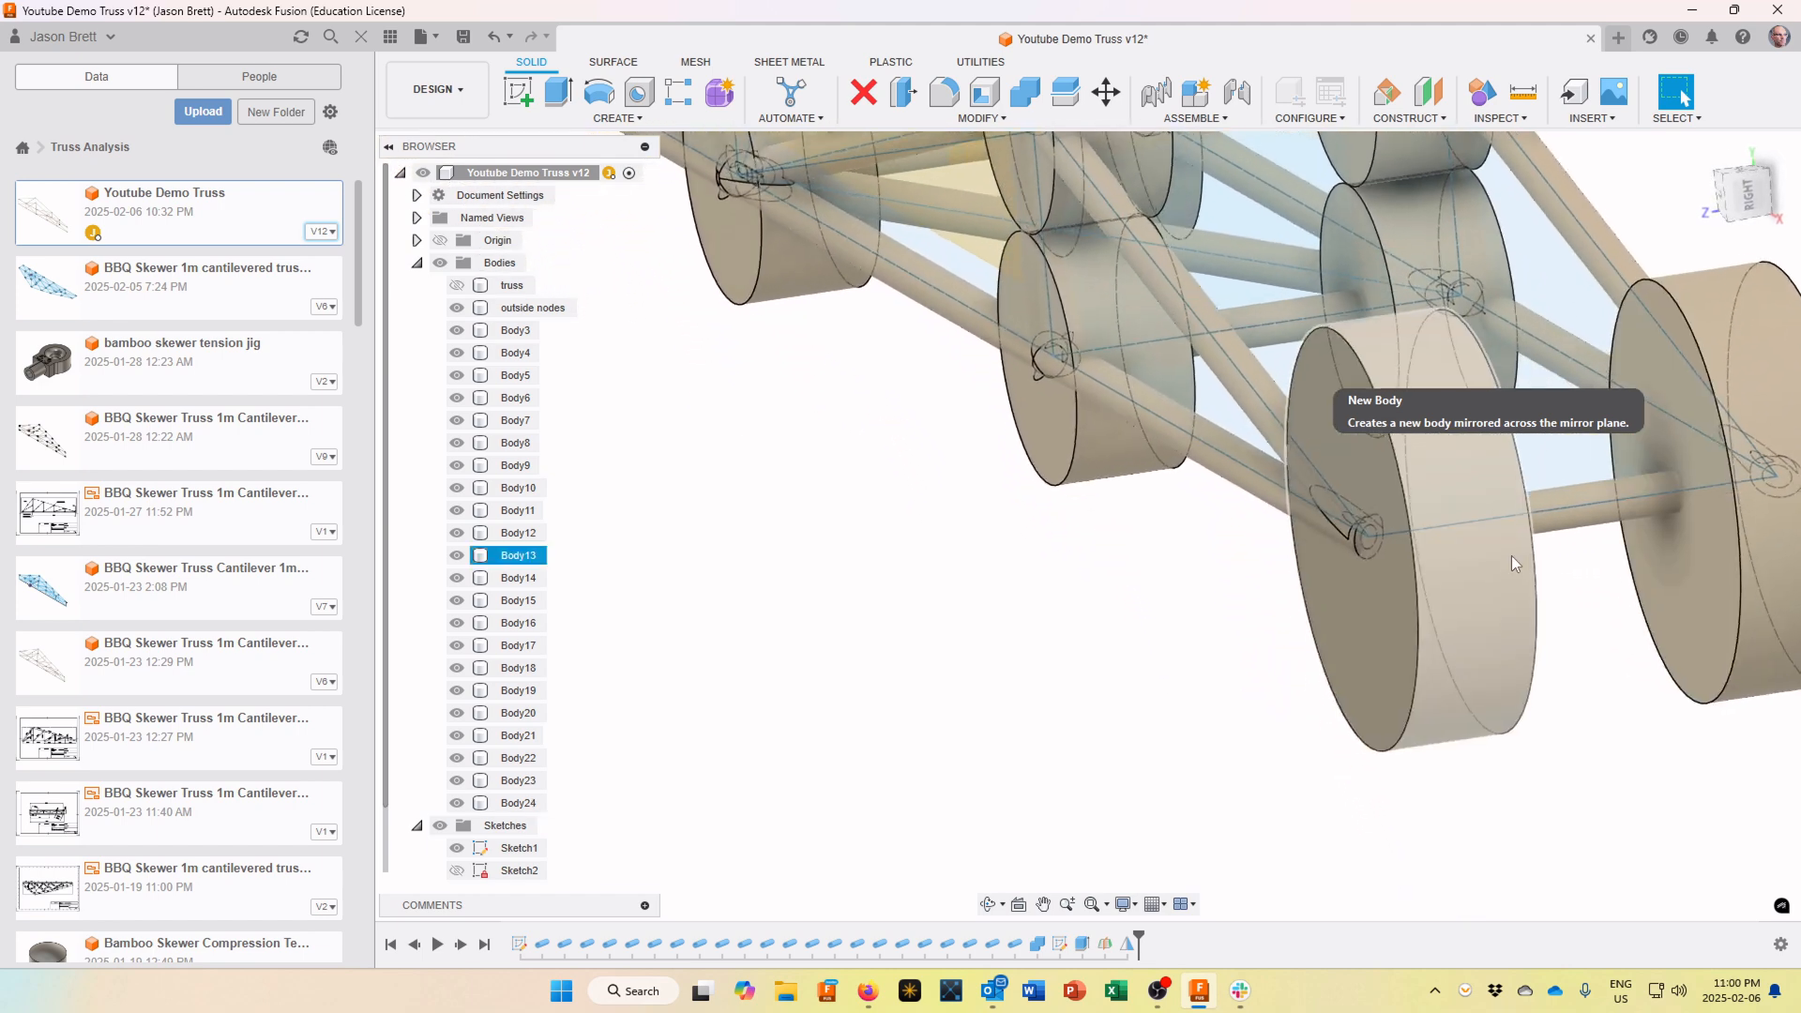
scroll(1492, 569, "up", 3)
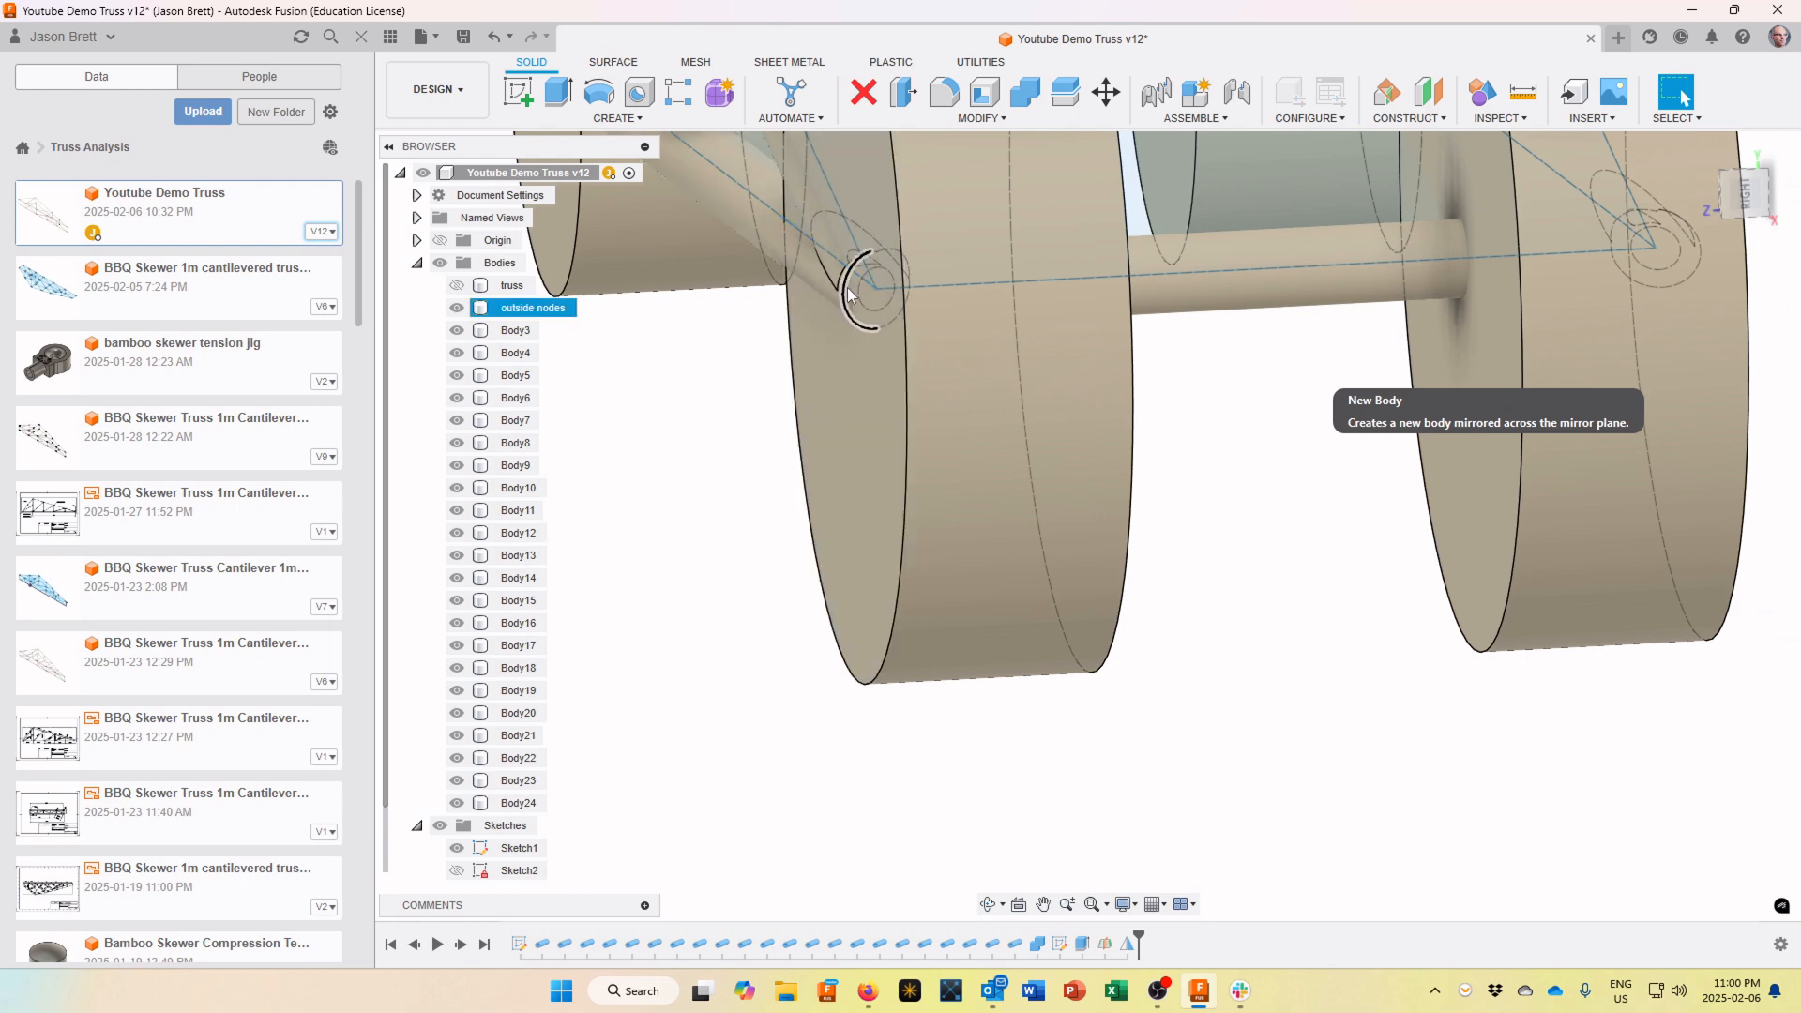
scroll(845, 309, "down", 6)
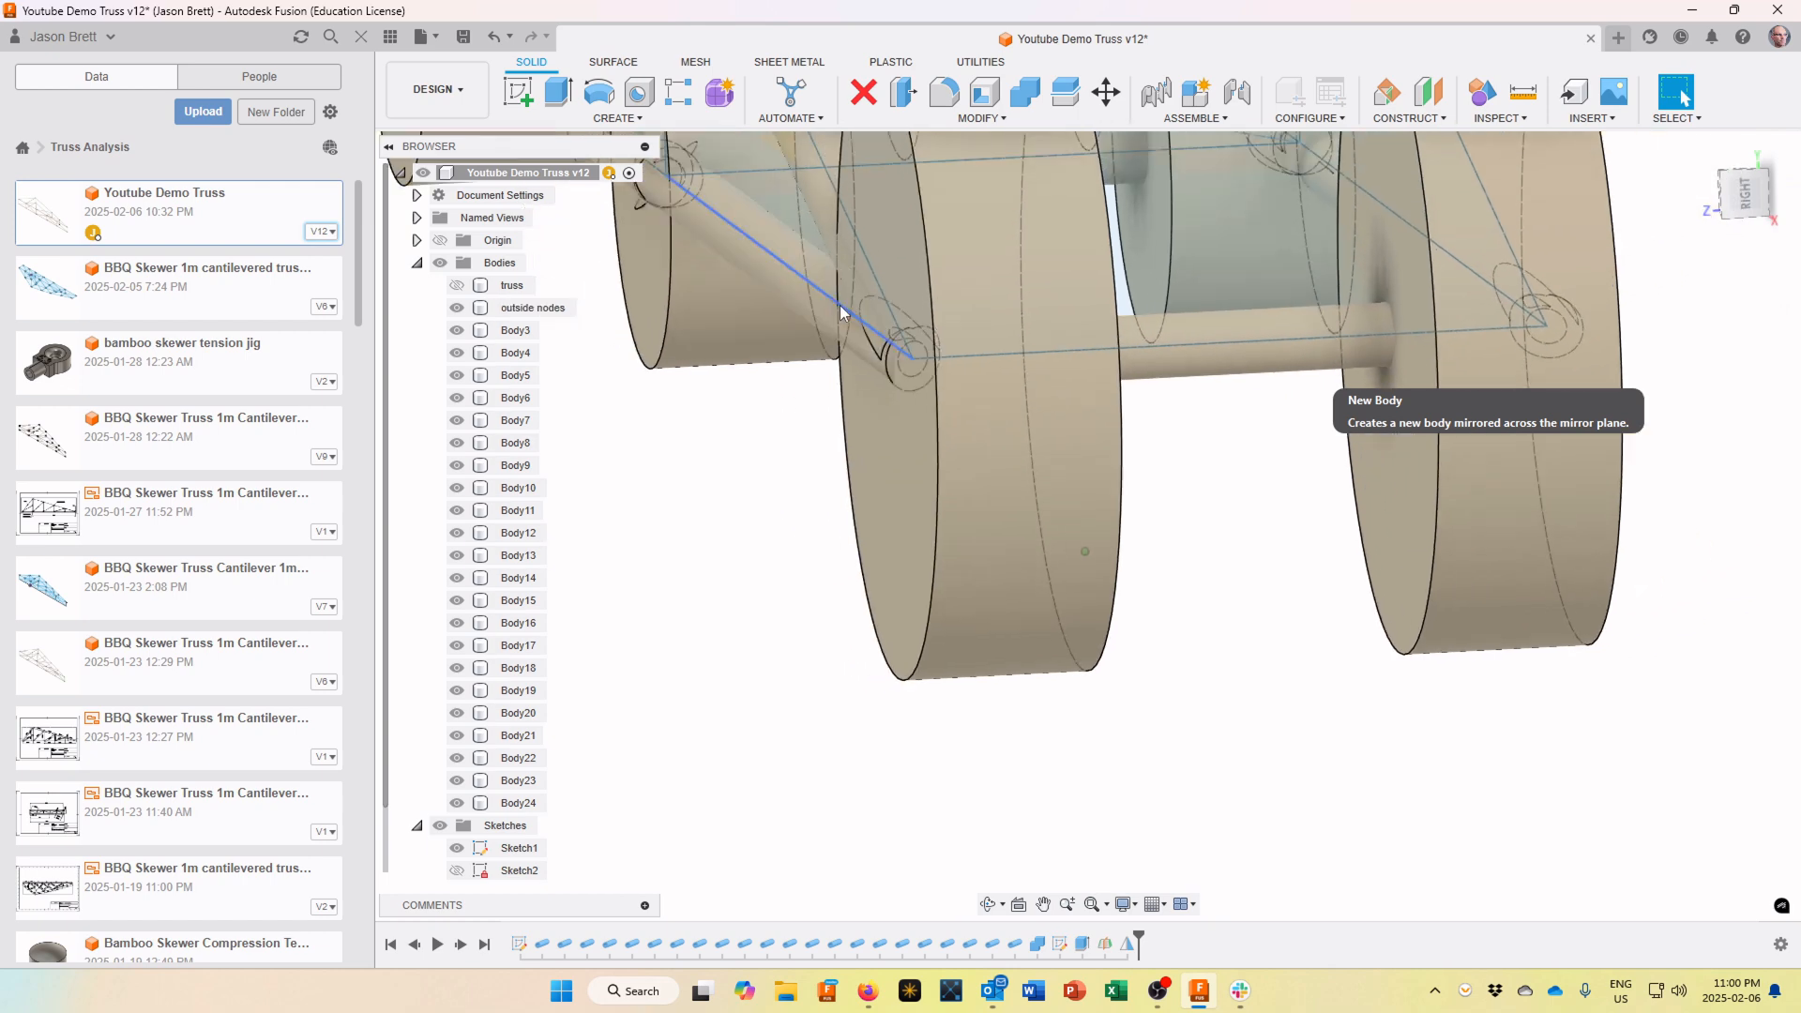
scroll(837, 311, "down", 5)
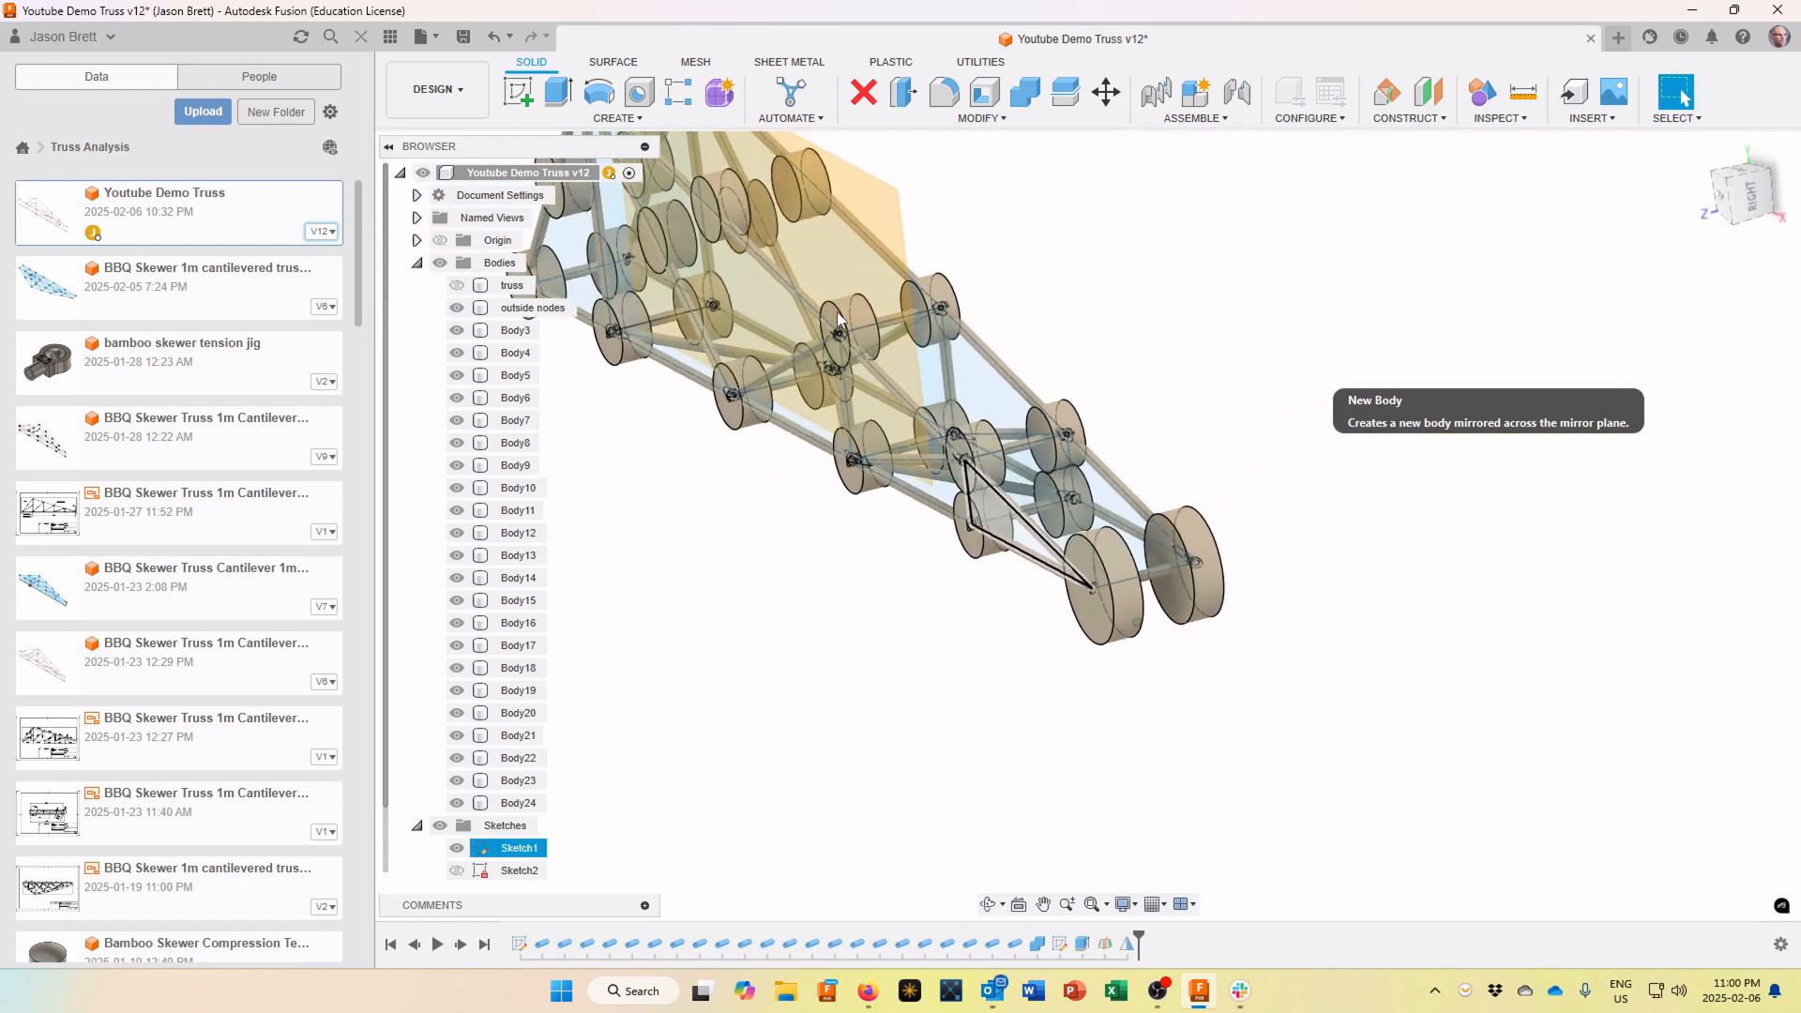
scroll(837, 312, "up", 5)
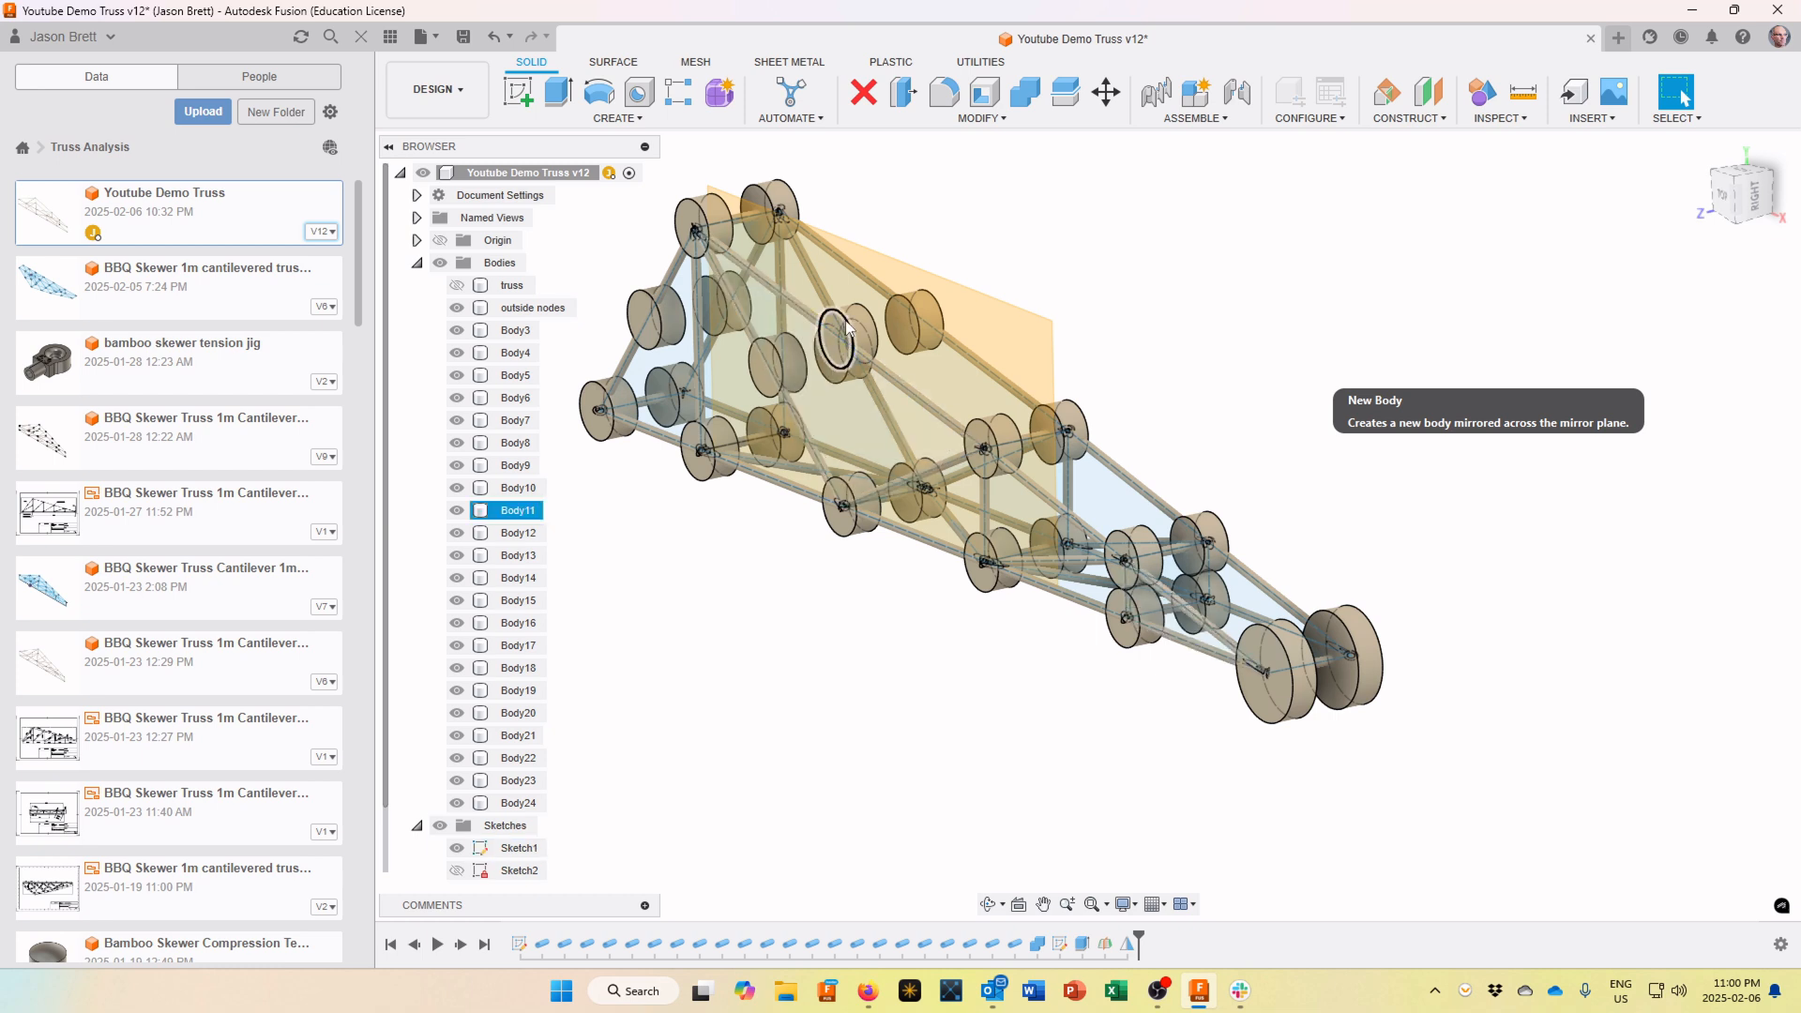
left_click(457, 285)
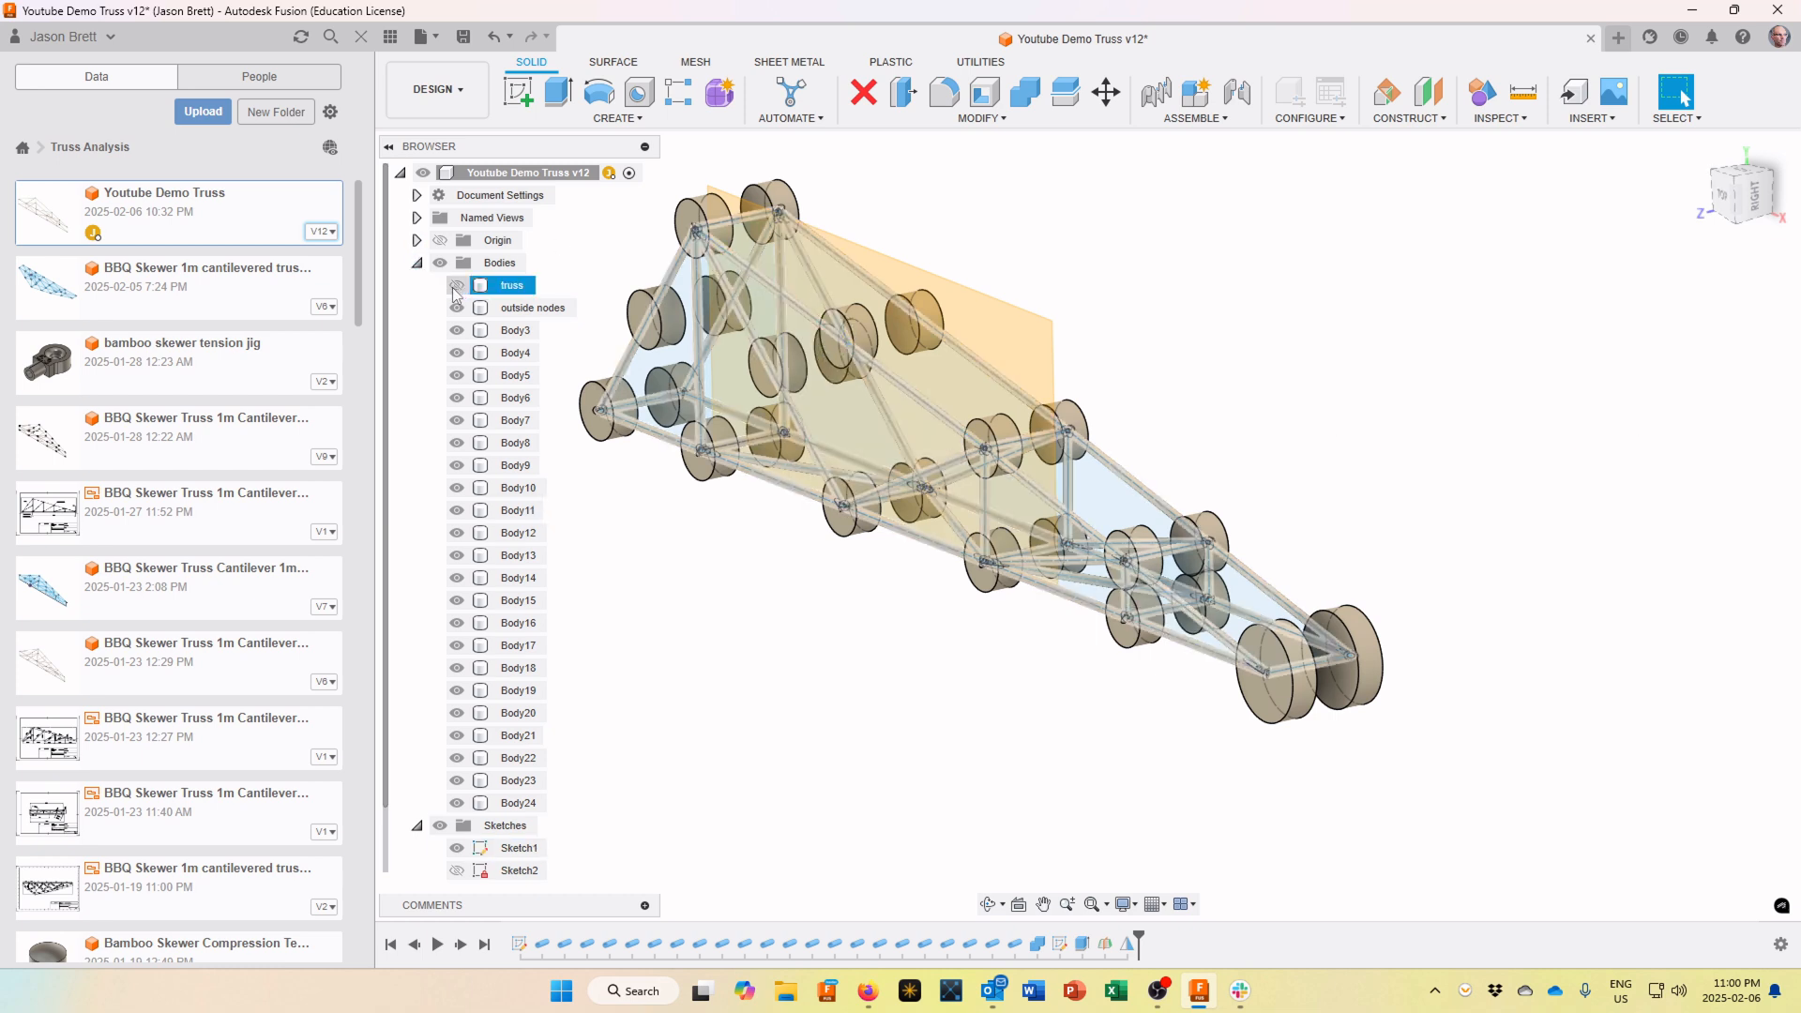
left_click(457, 285)
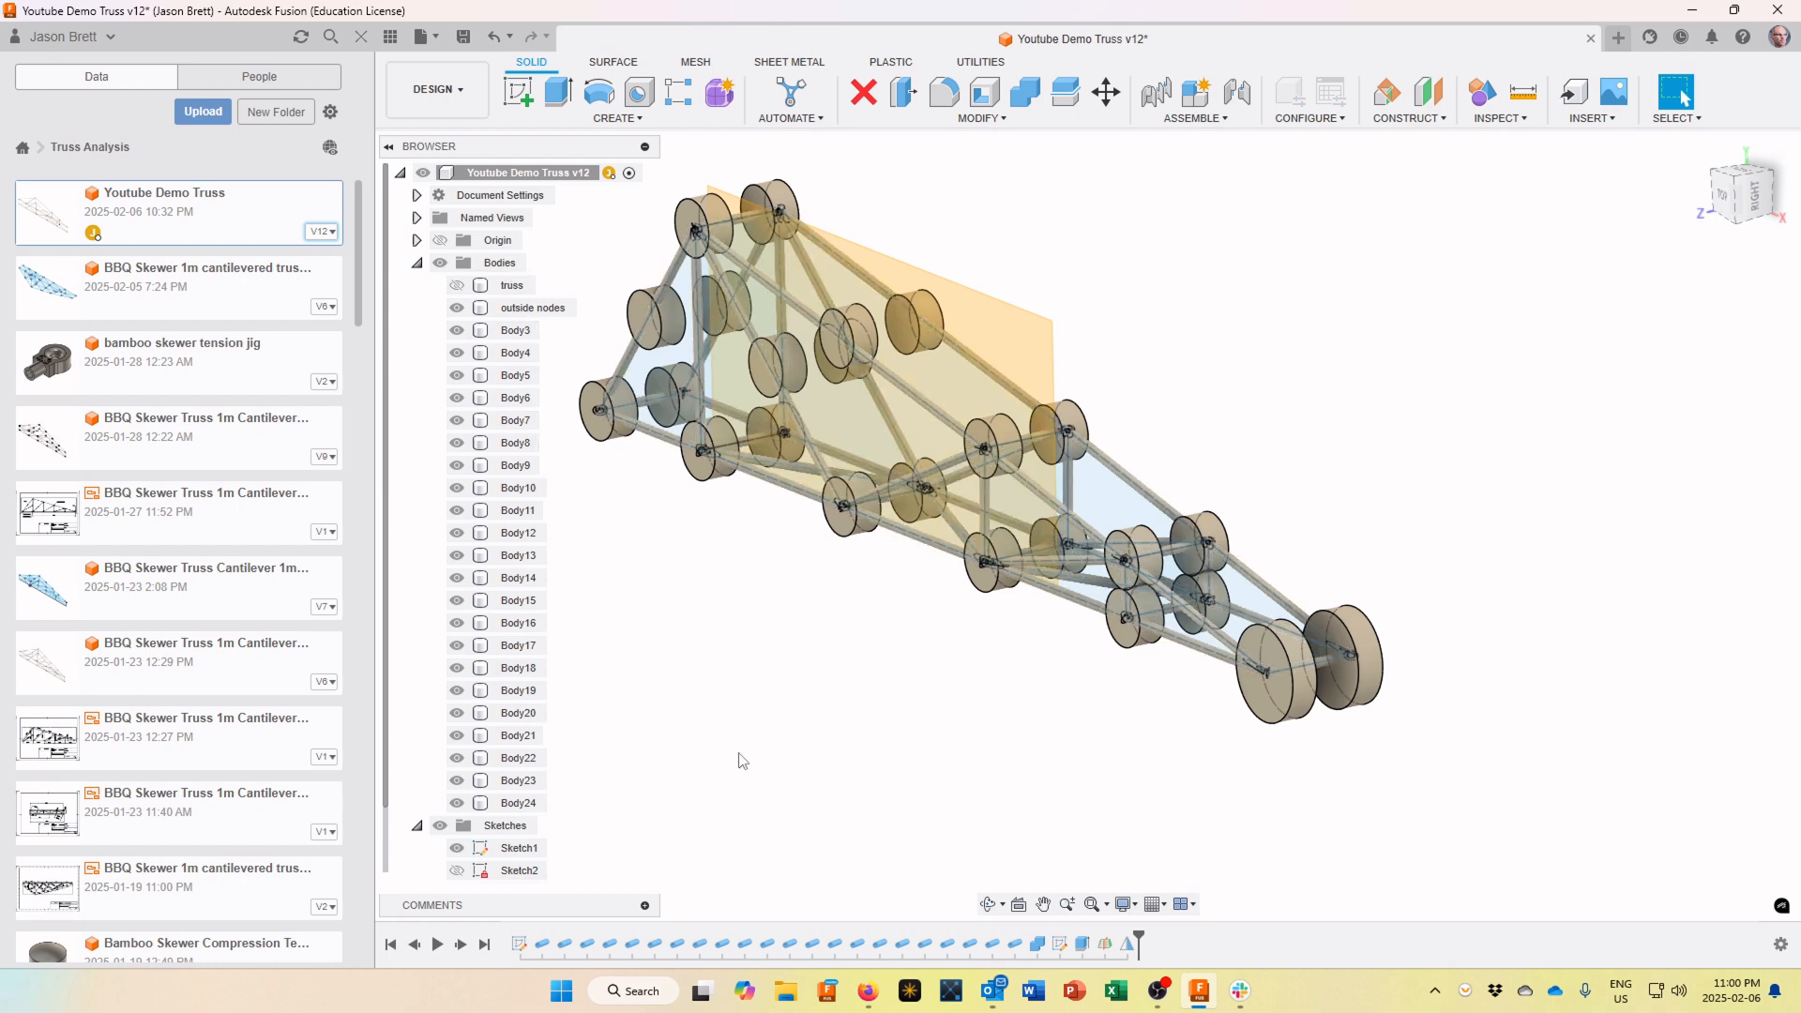
Start a Combine with outside nodes as the target body, the Intersect operation and Keep Tools turned off
left_click(1025, 95)
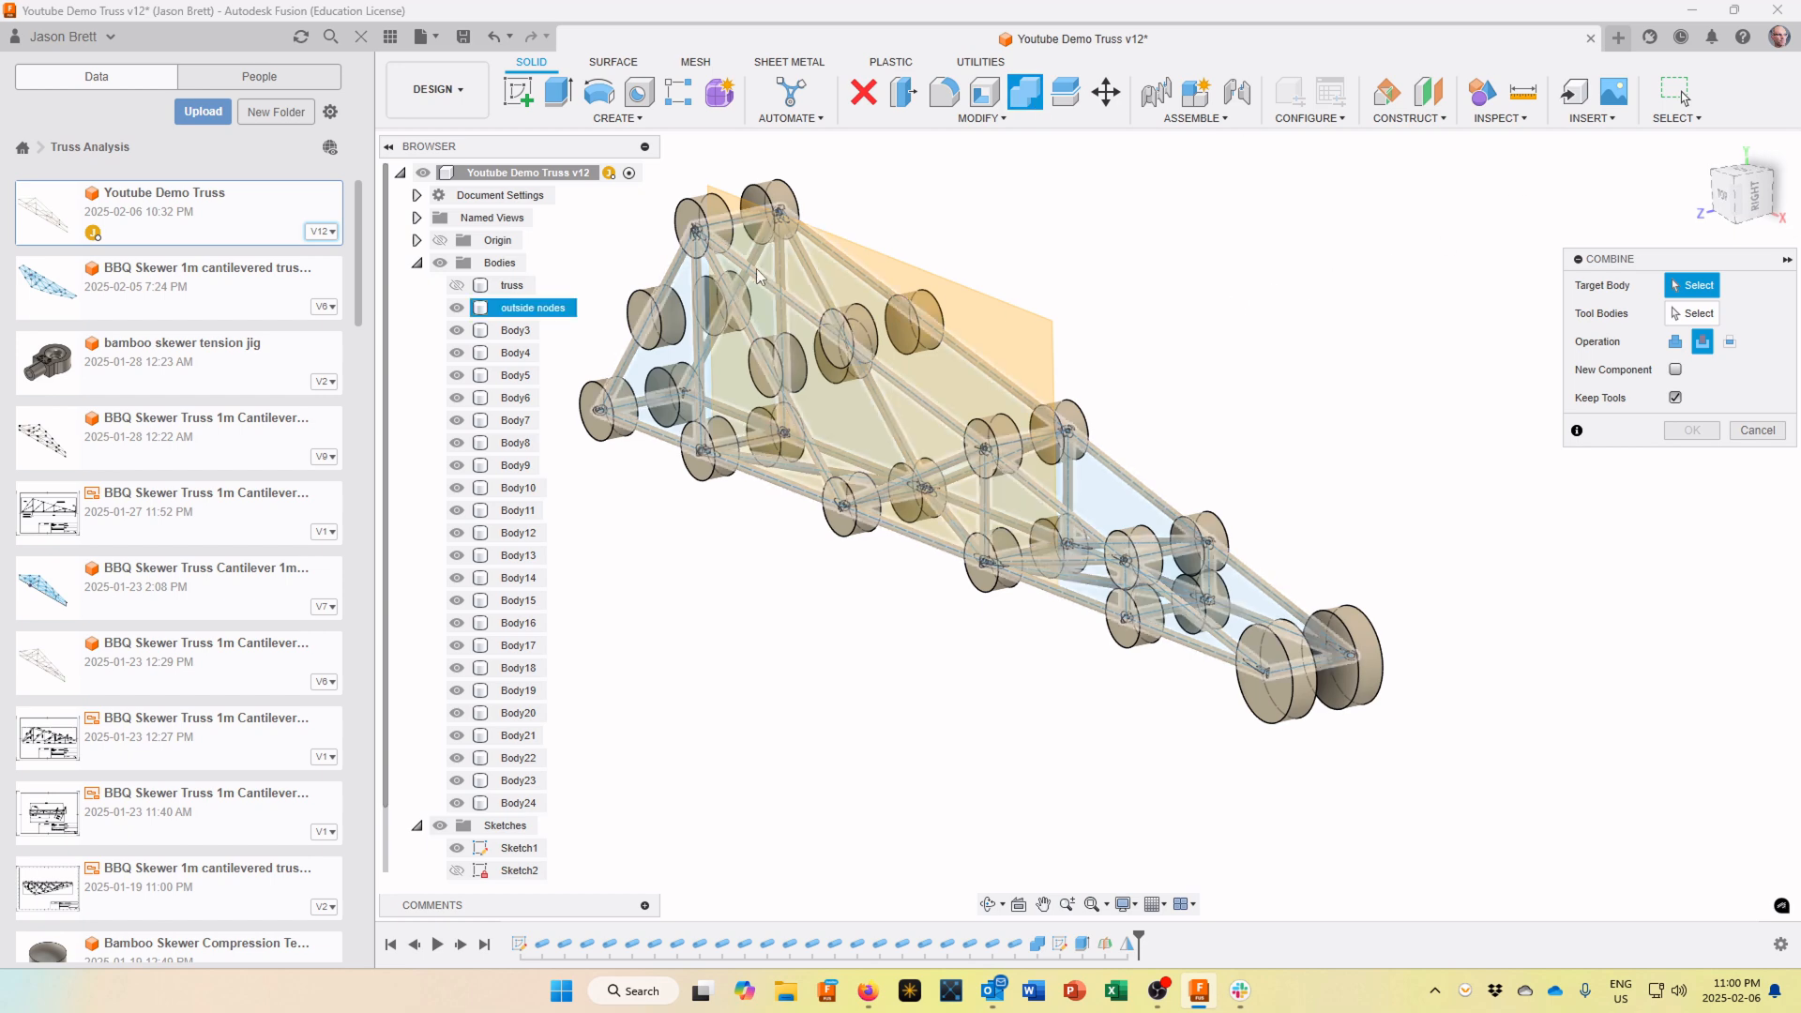
left_click(511, 309)
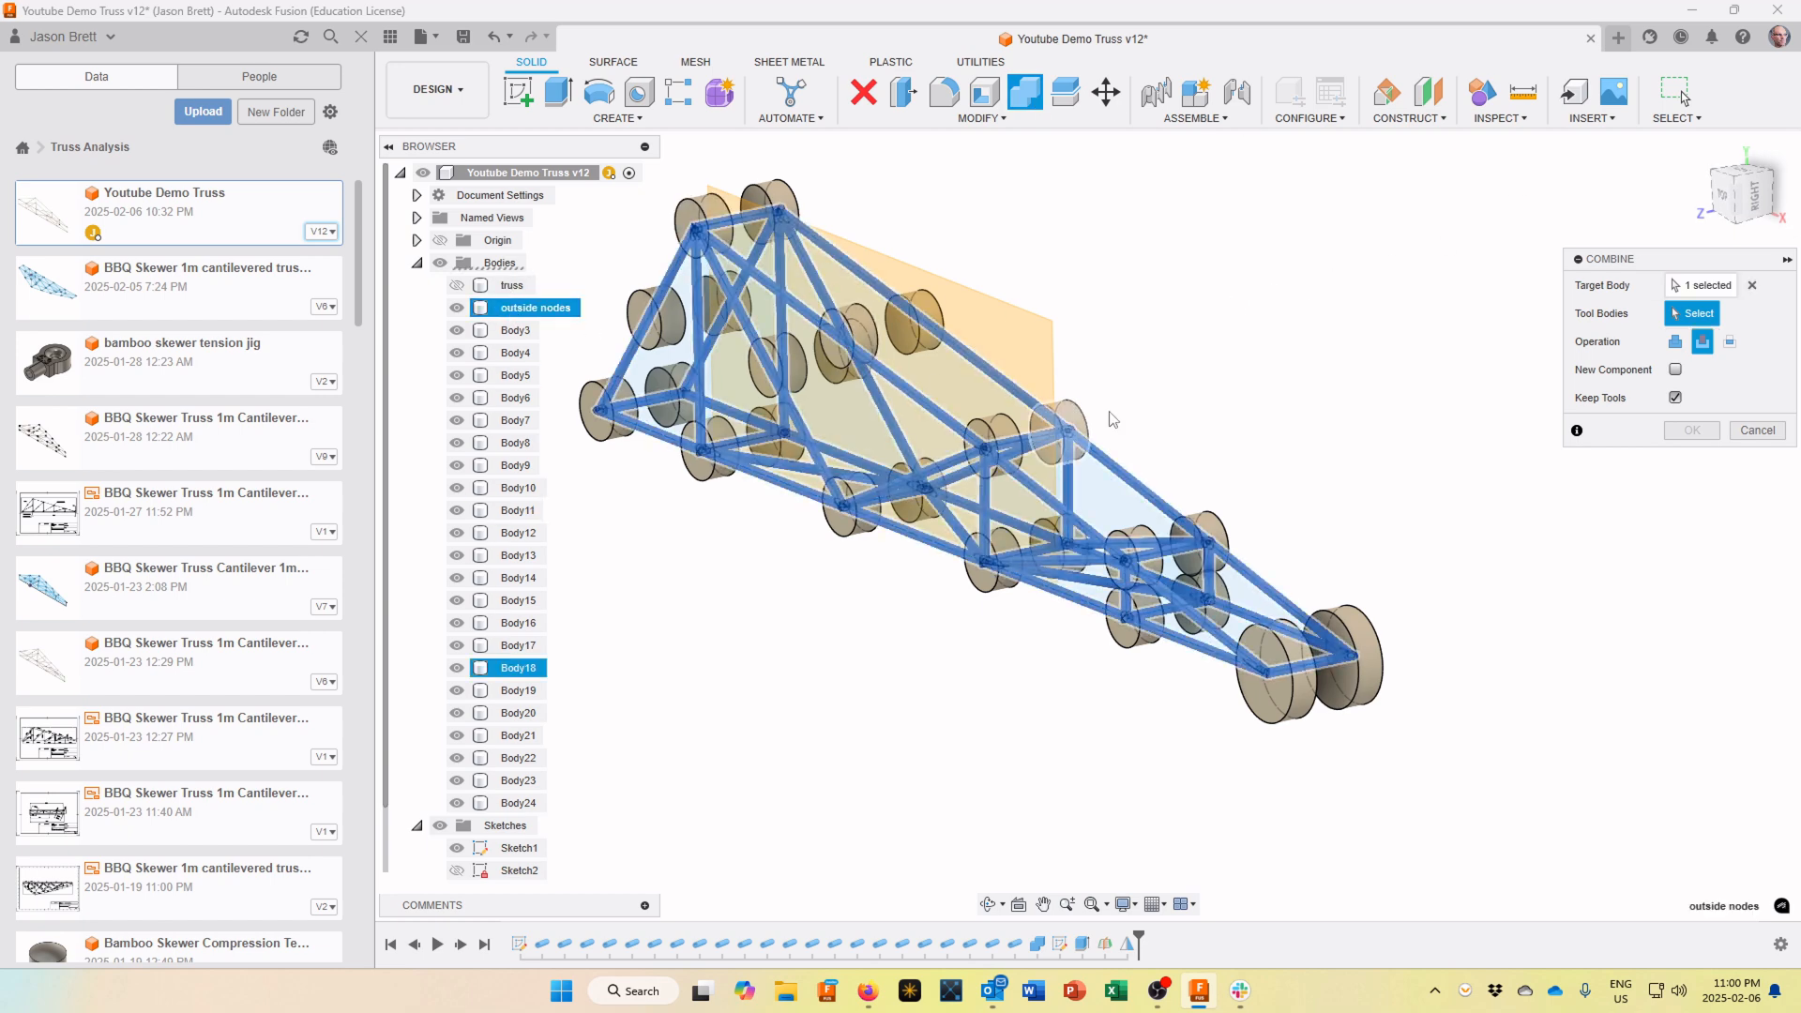
left_click(1731, 344)
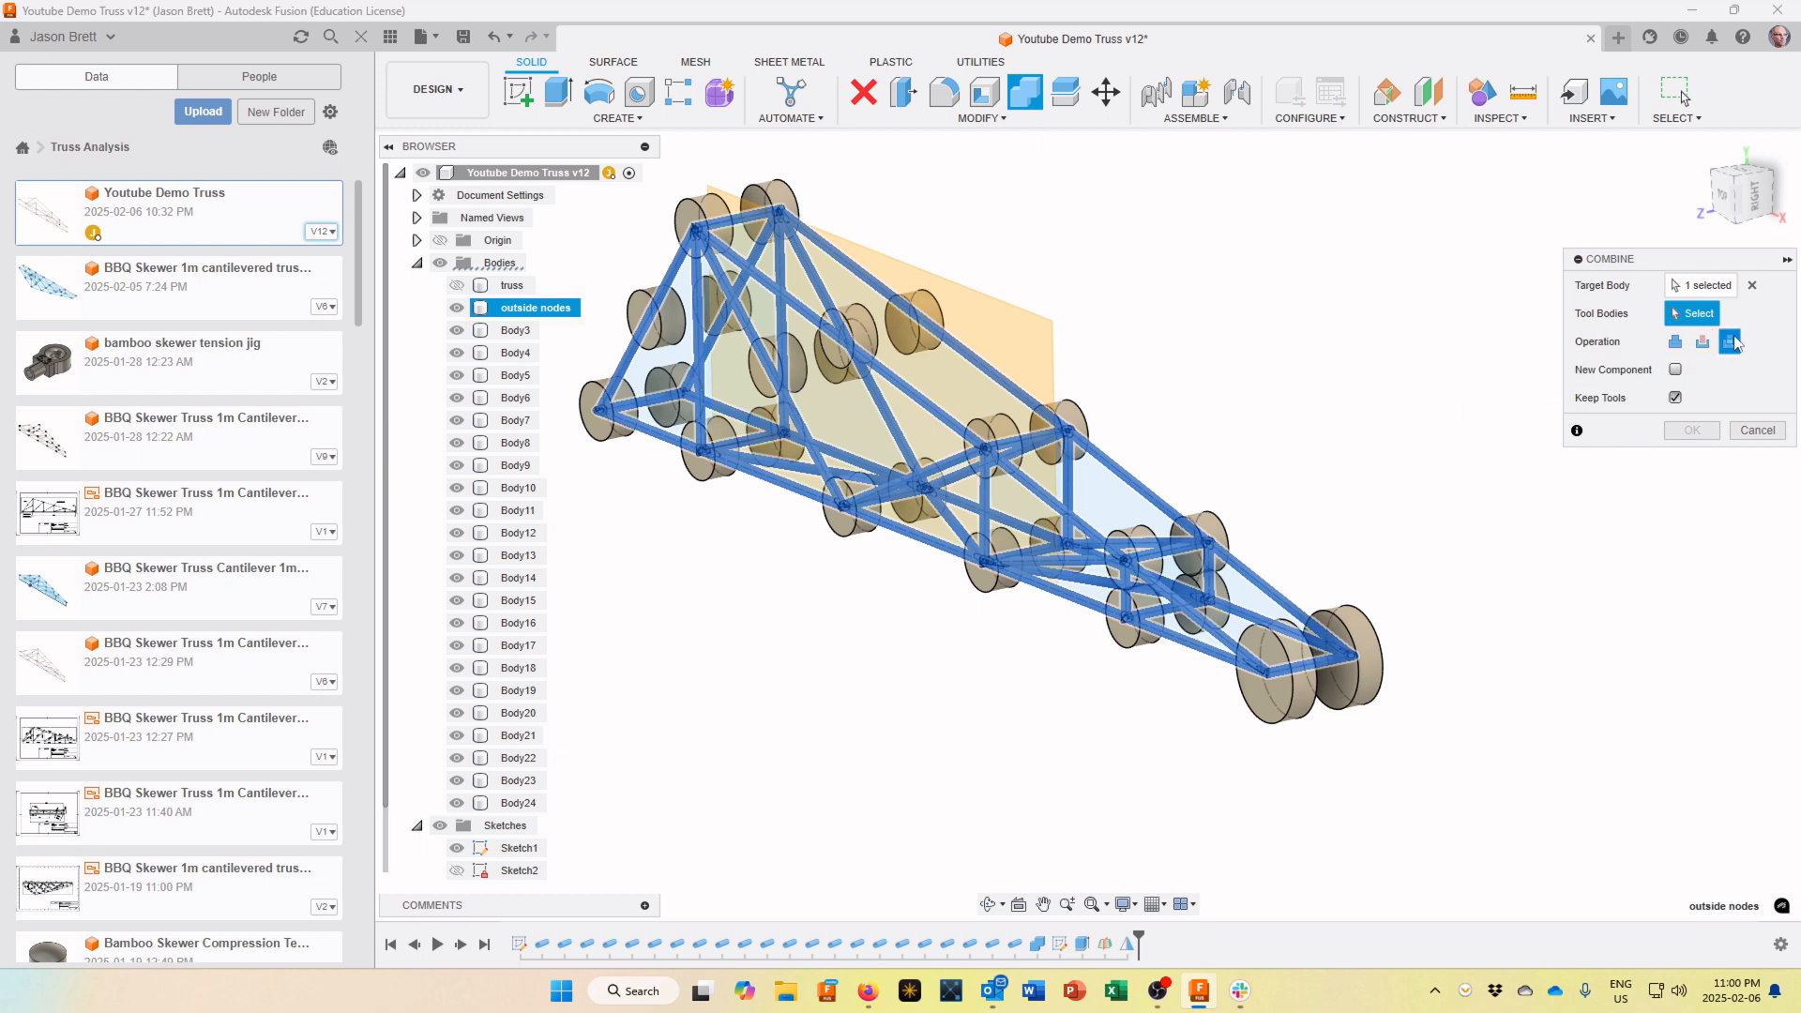
left_click(1675, 398)
Select the discs from the narrow tip back to the top chord and neighbouring diagonal midpoints on both sides as tool bodies
left_click(1309, 713)
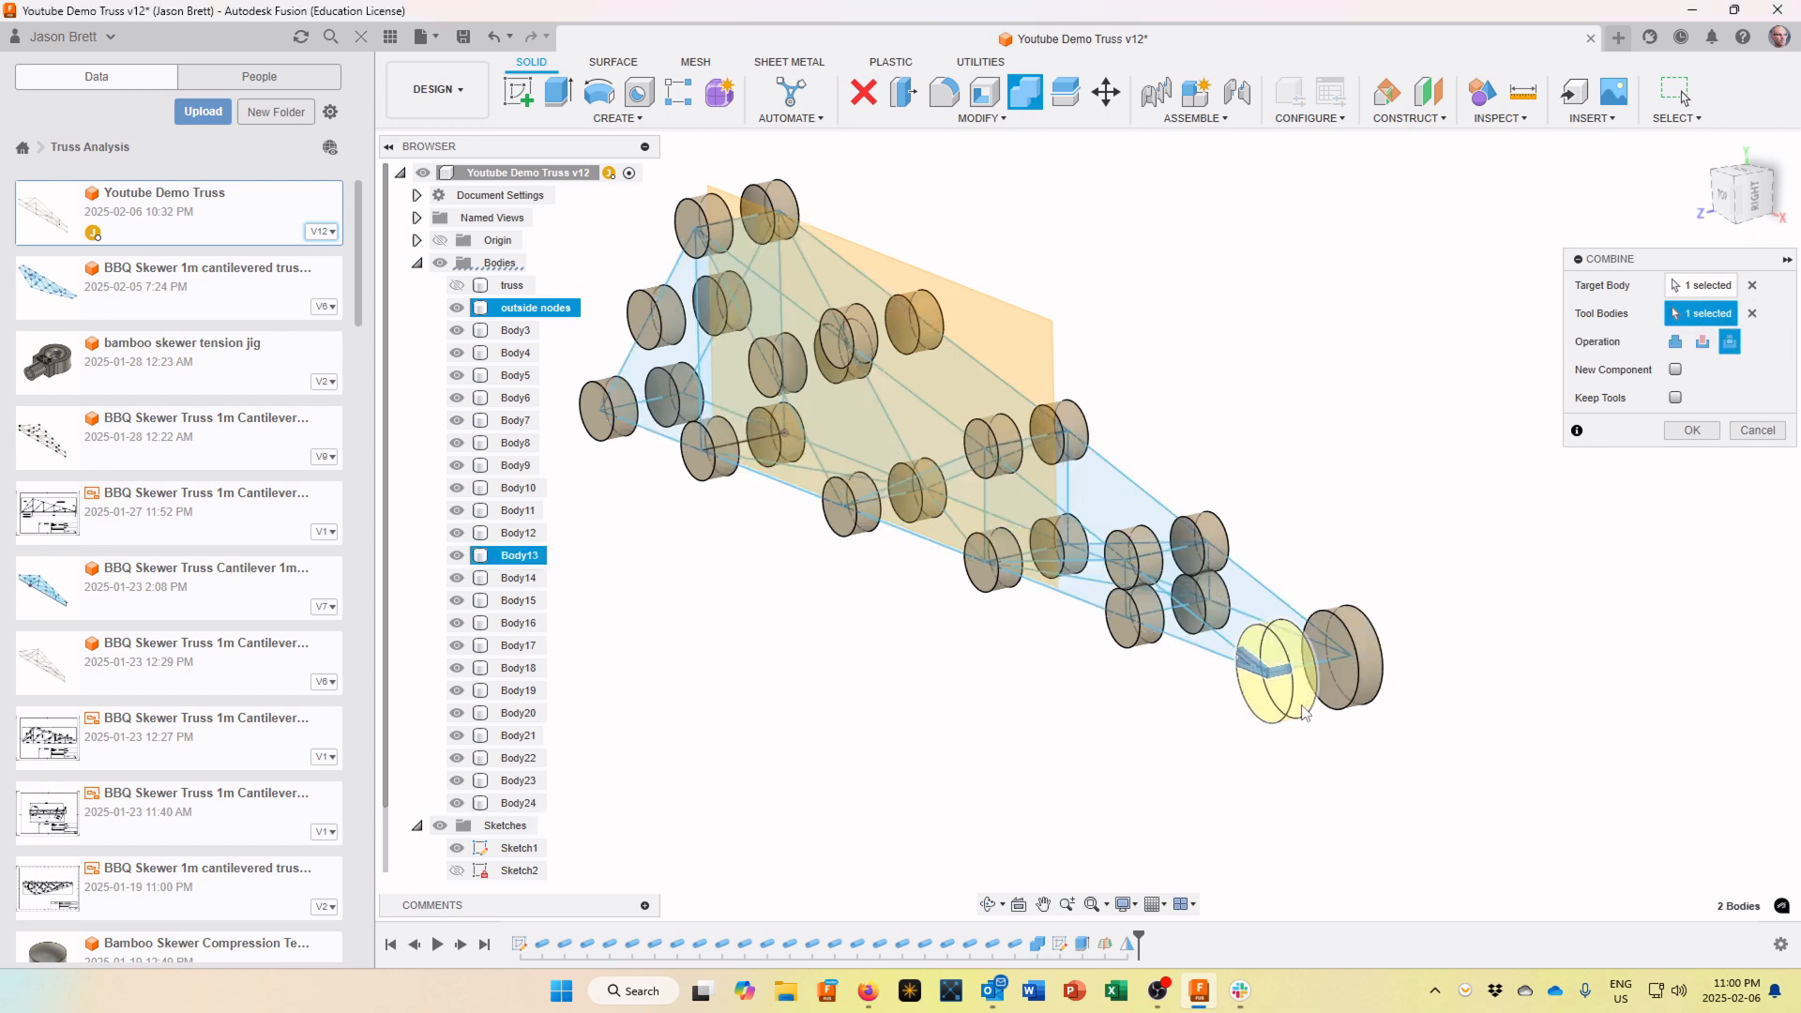
left_click(1138, 636)
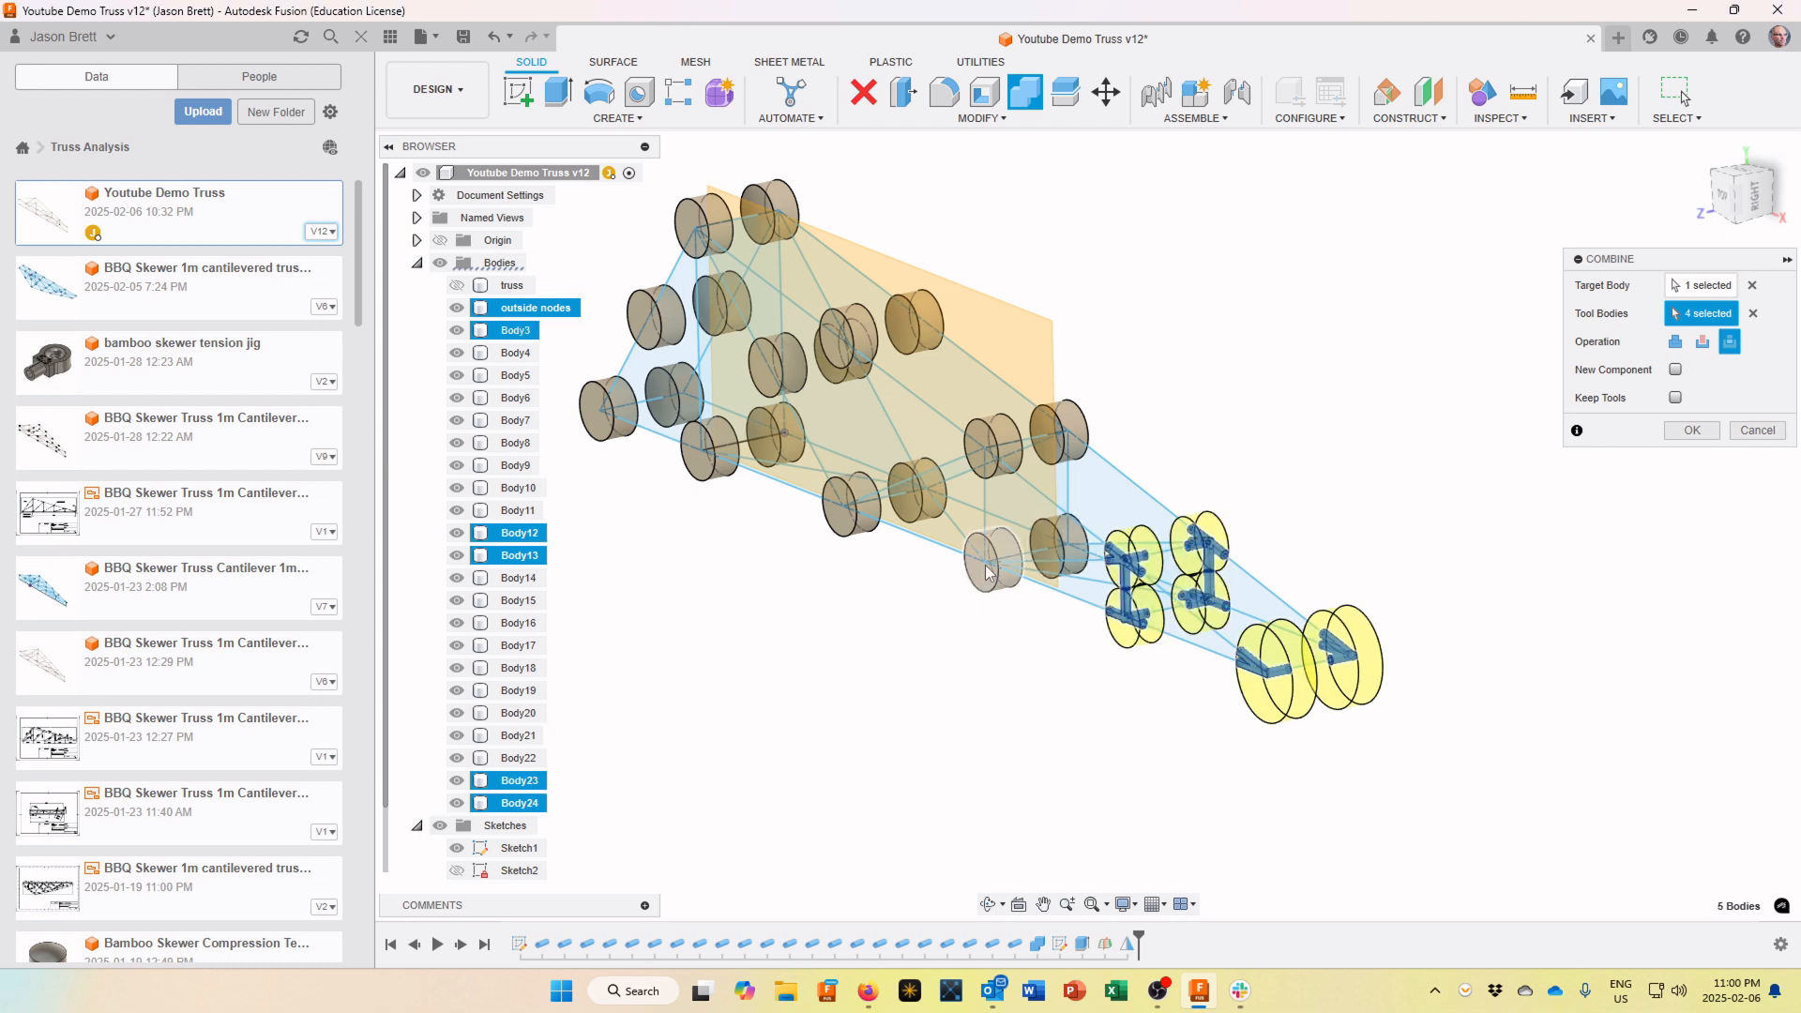
left_click(1055, 542)
left_click(992, 446)
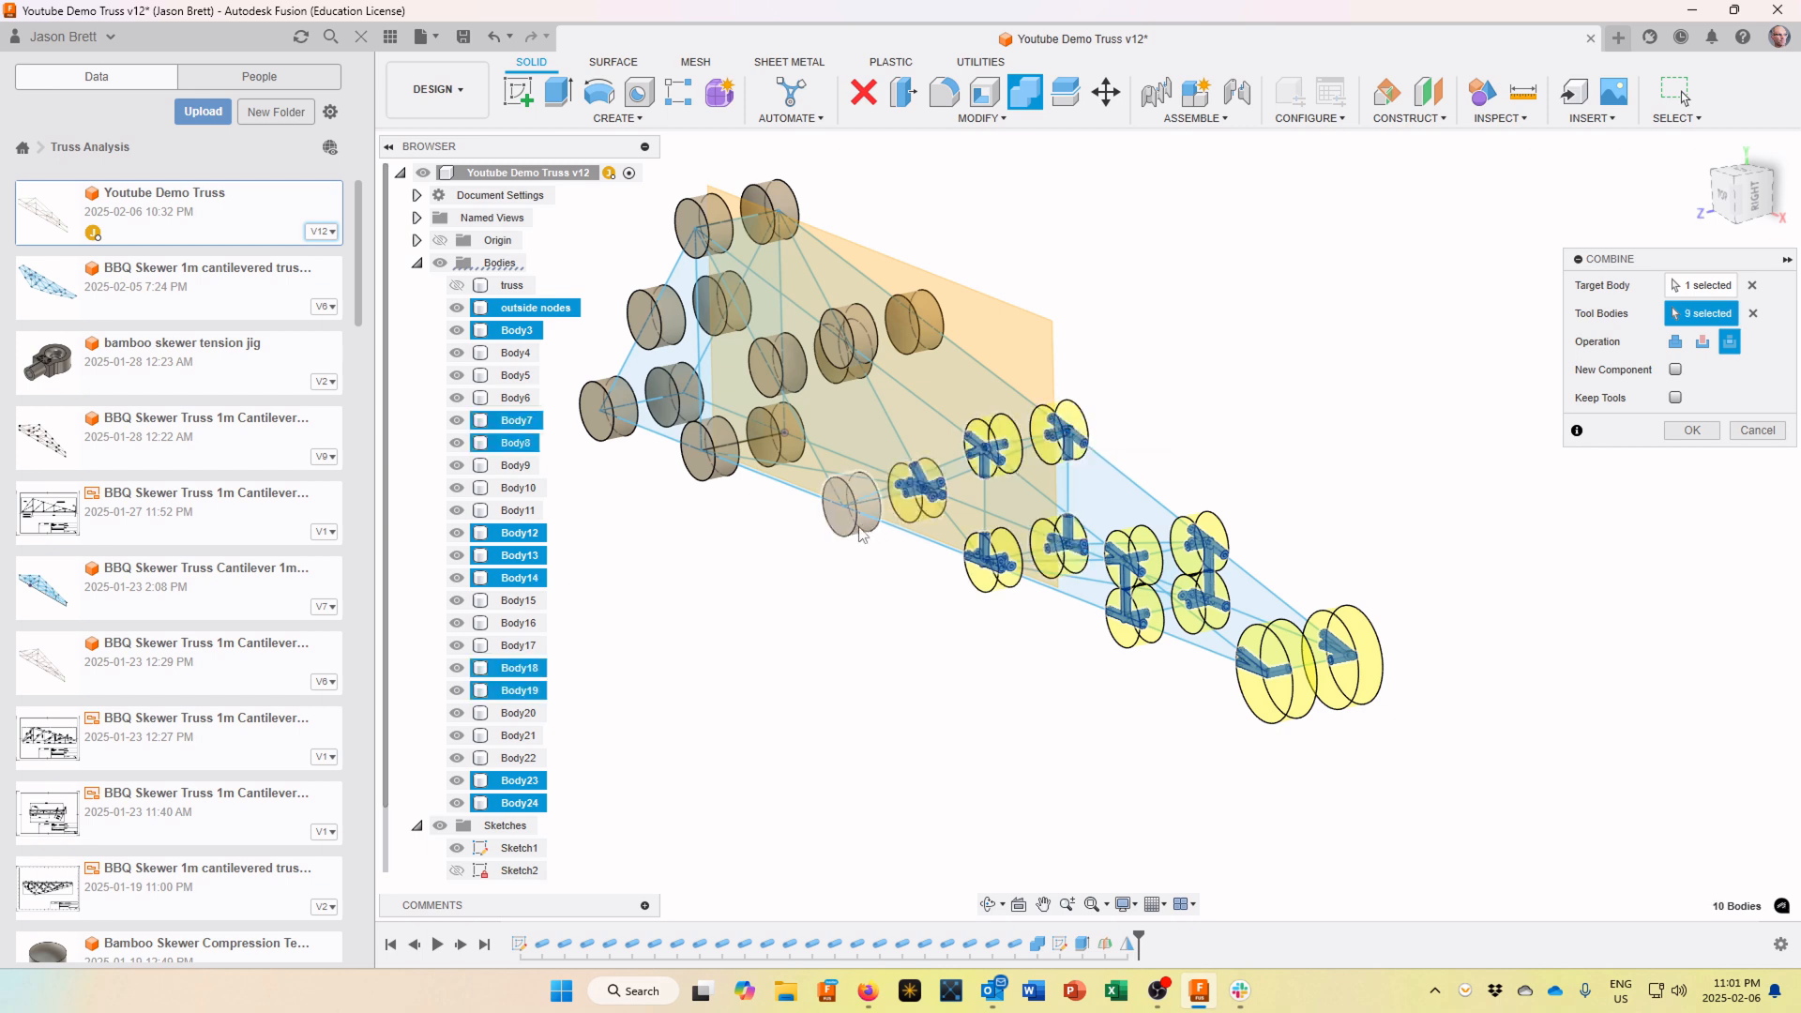
left_click(839, 359)
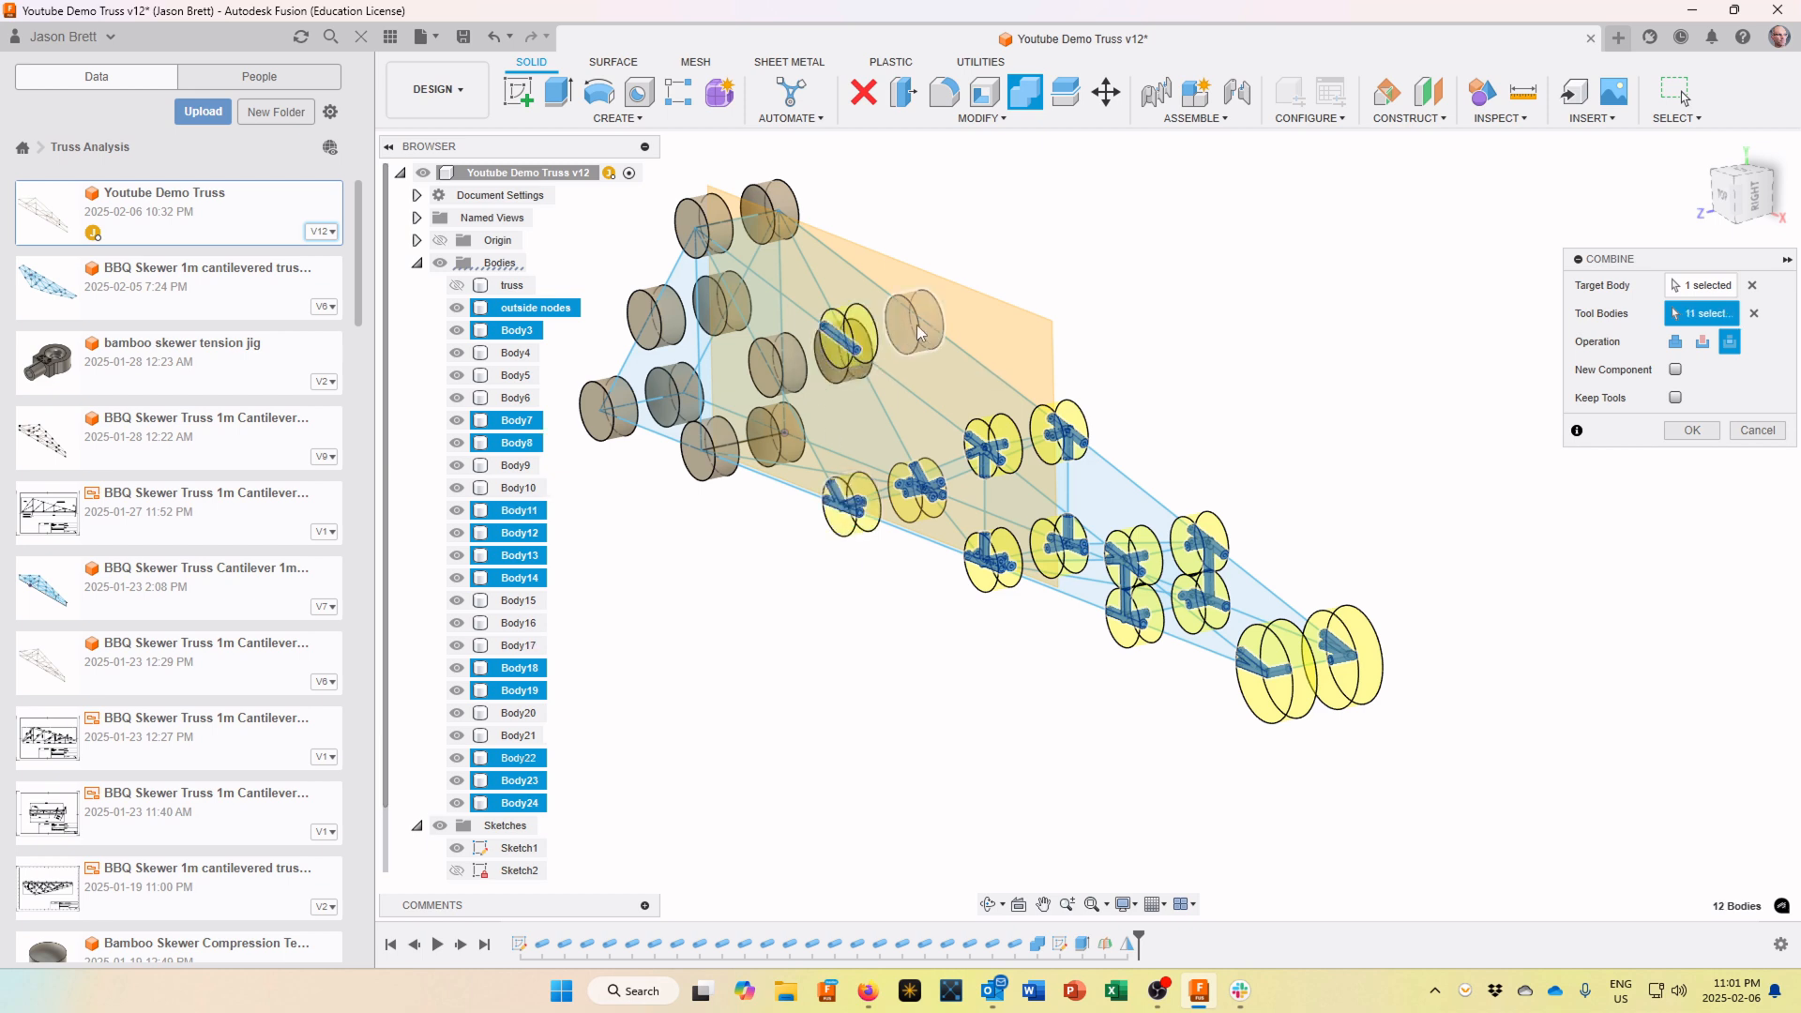
left_click(840, 380)
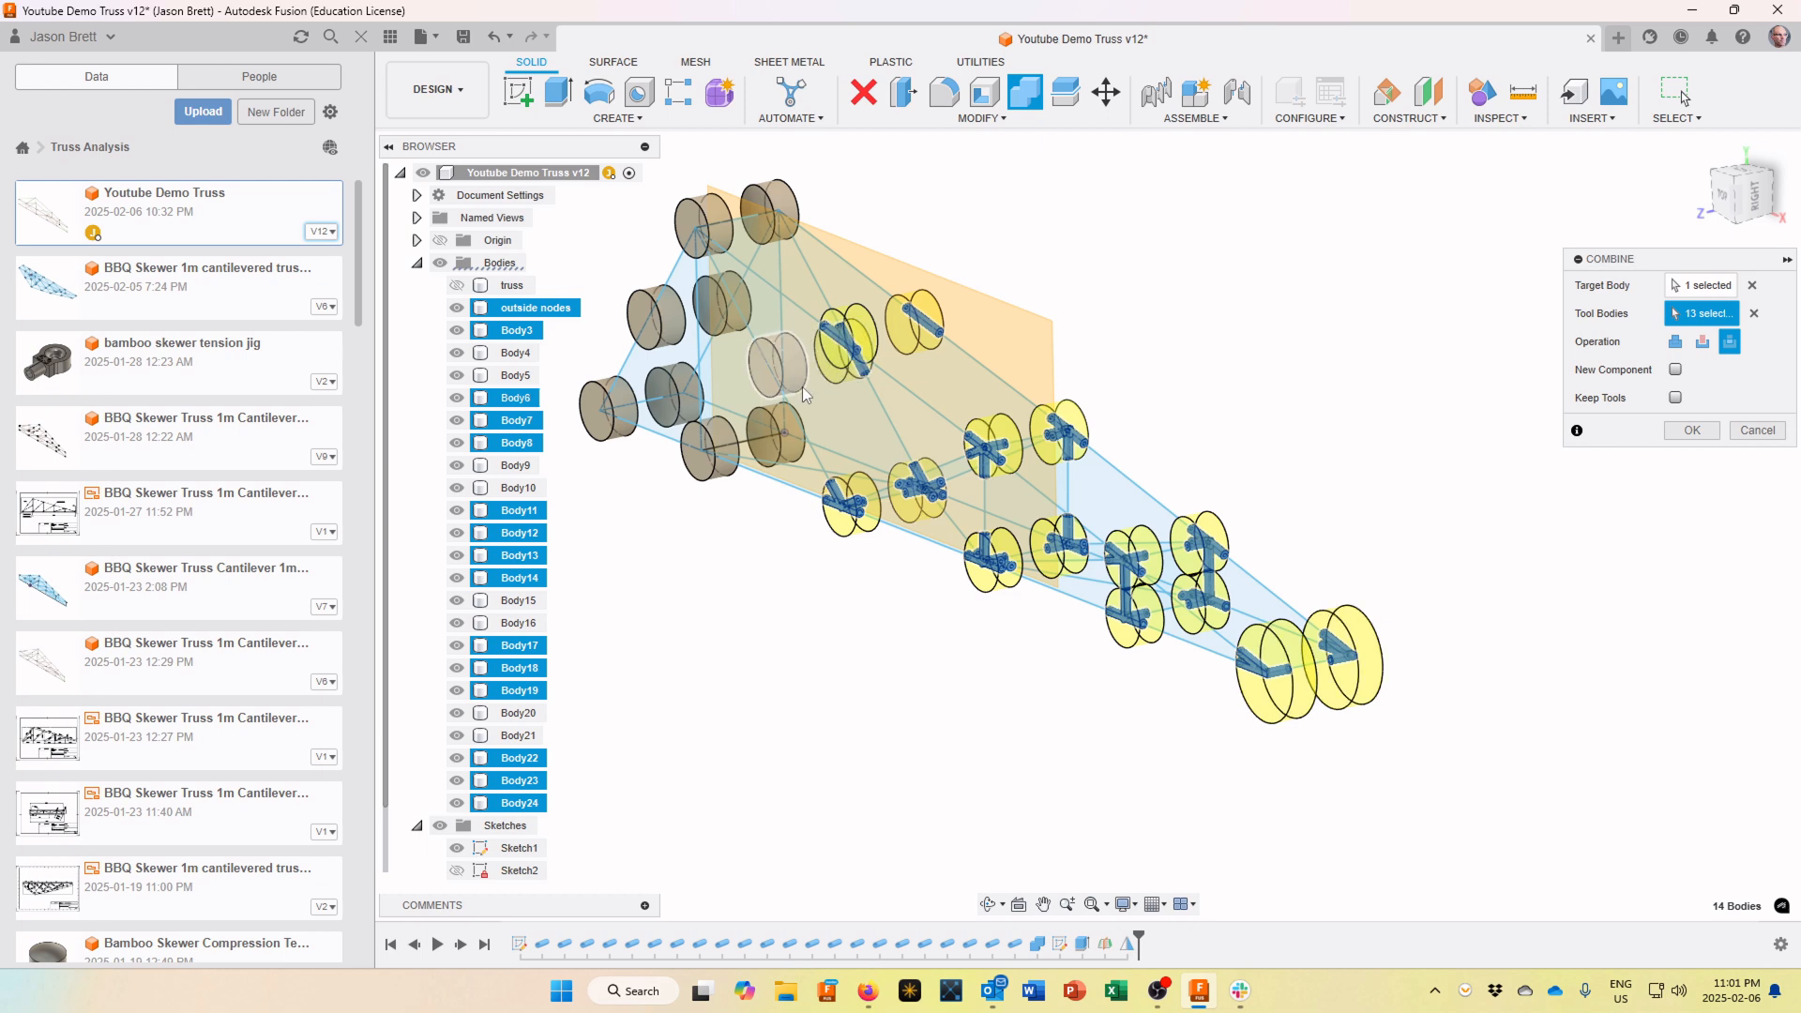
Add the remaining discs around the tall end of the truss as tool bodies and finish the Intersect combine
left_click(713, 446)
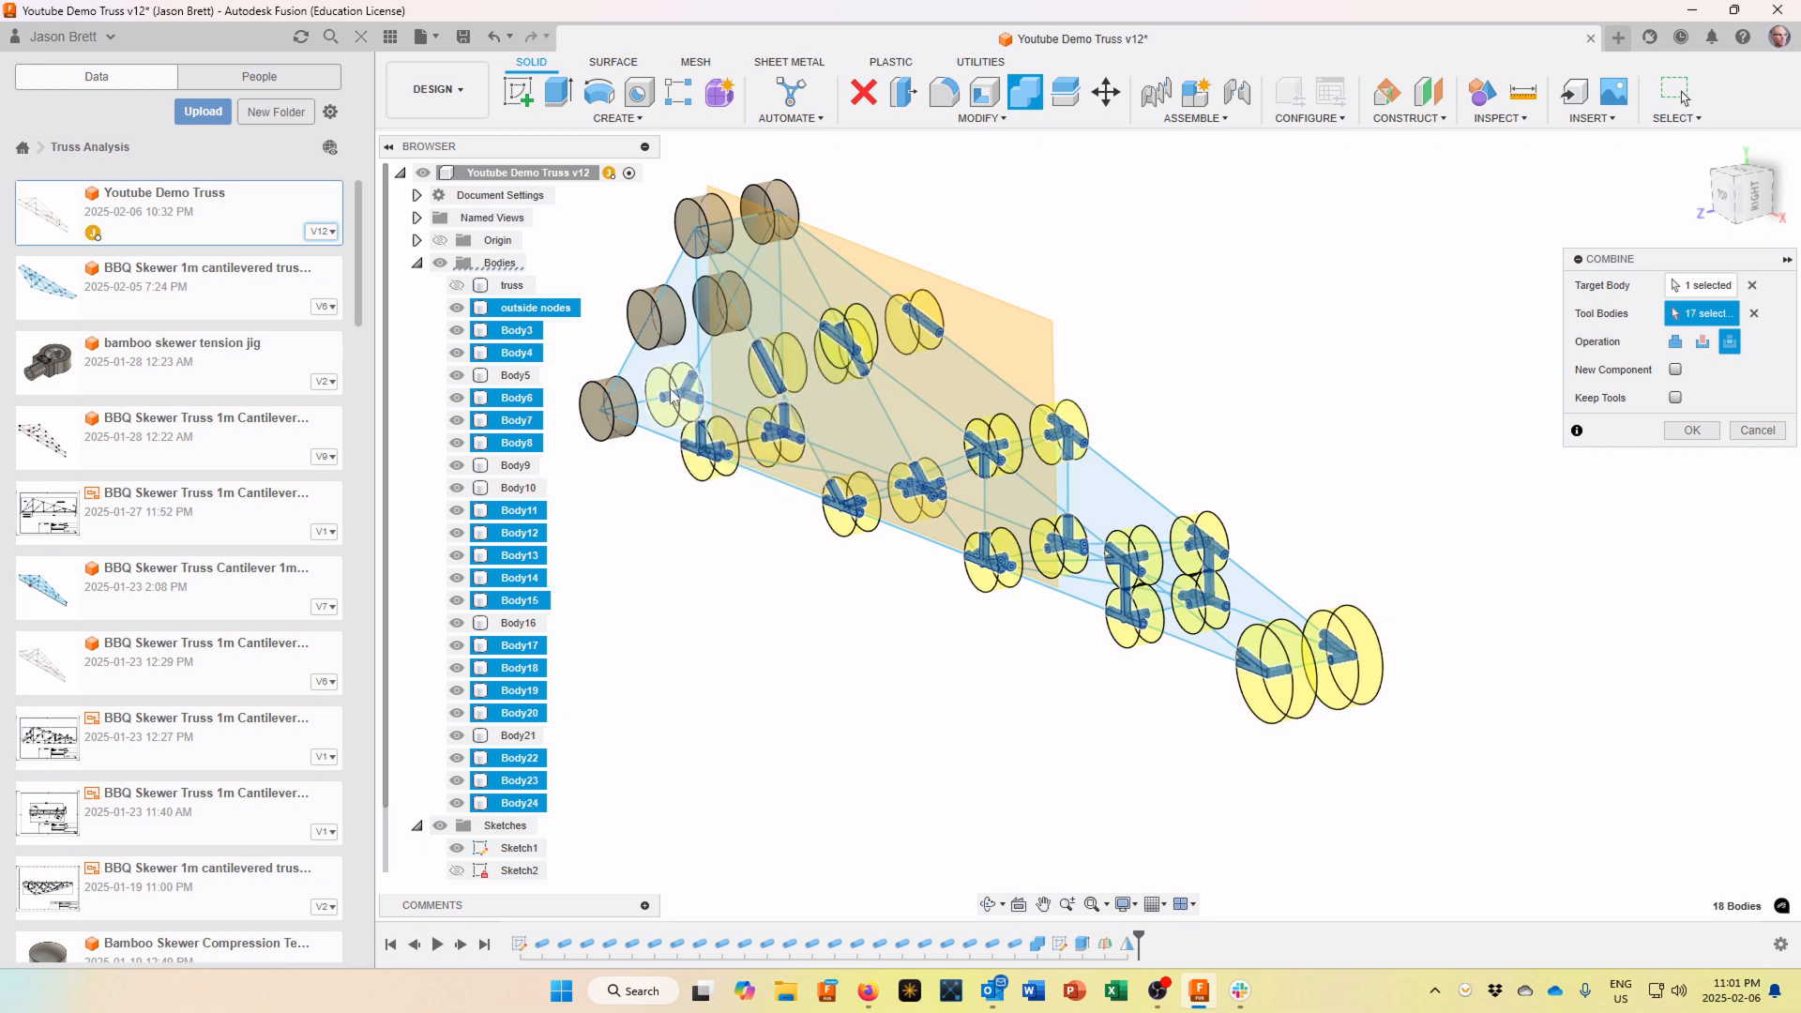
left_click(608, 406)
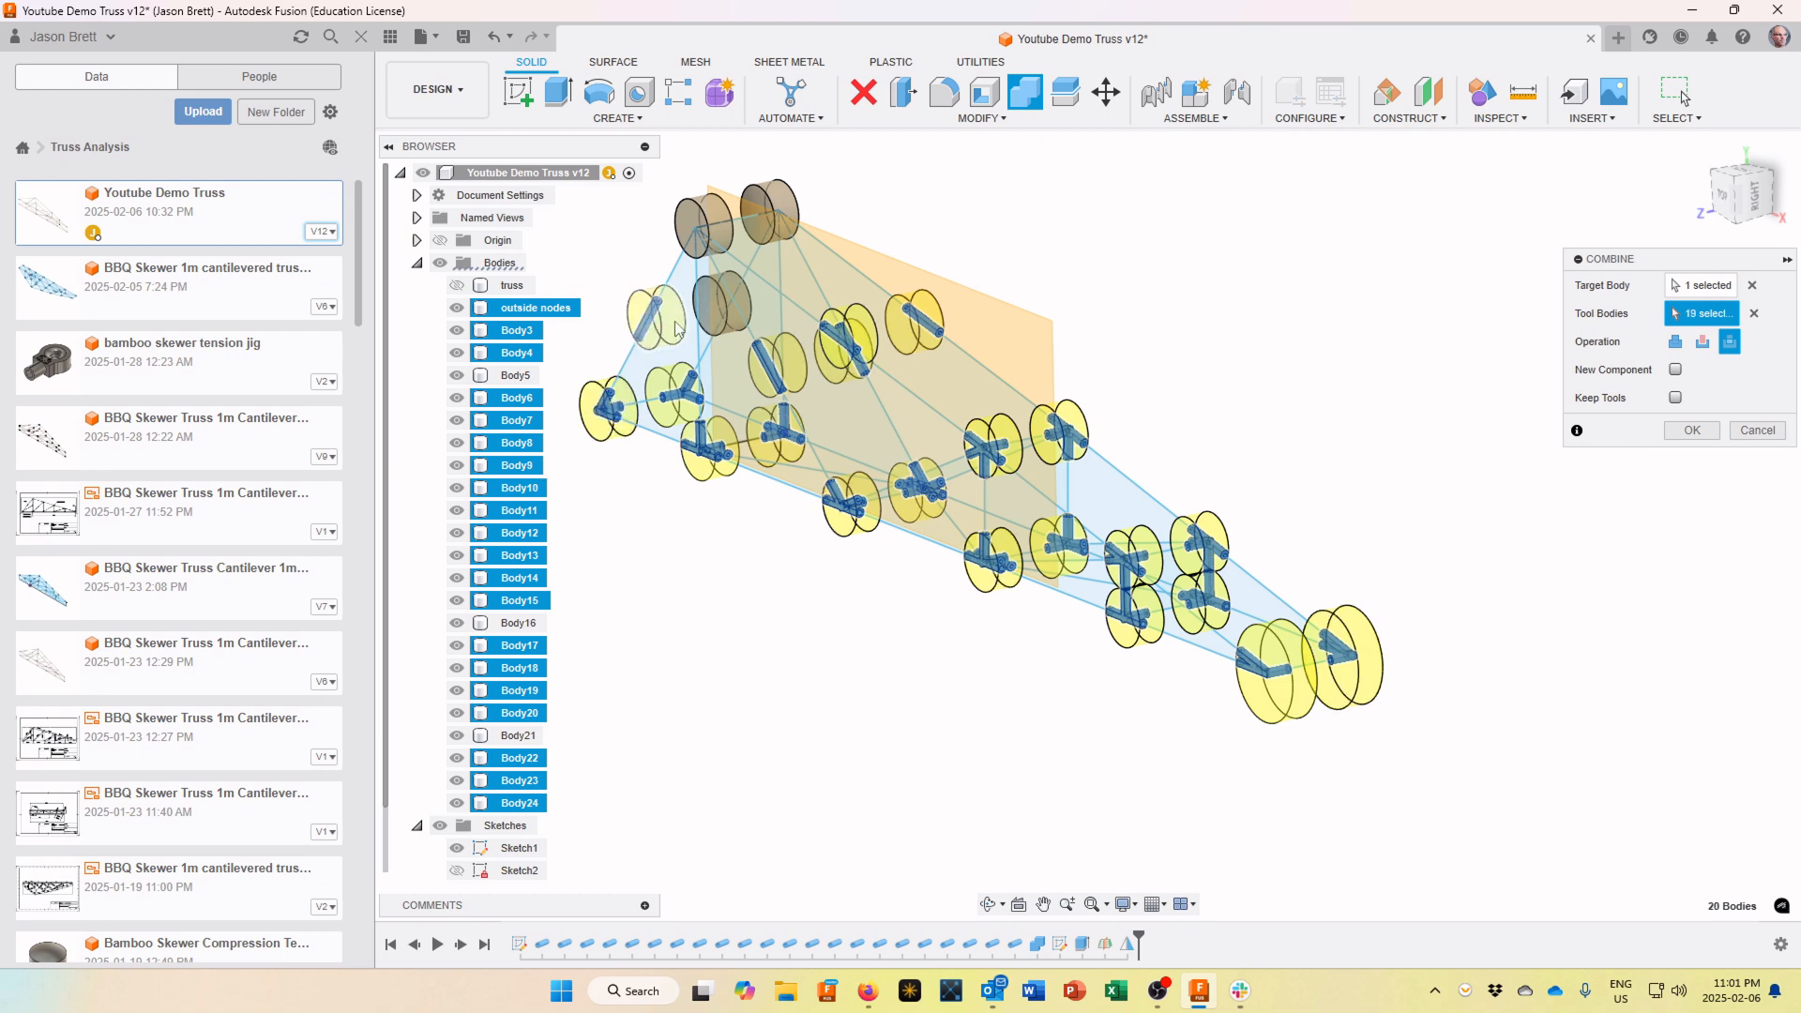
left_click(718, 319)
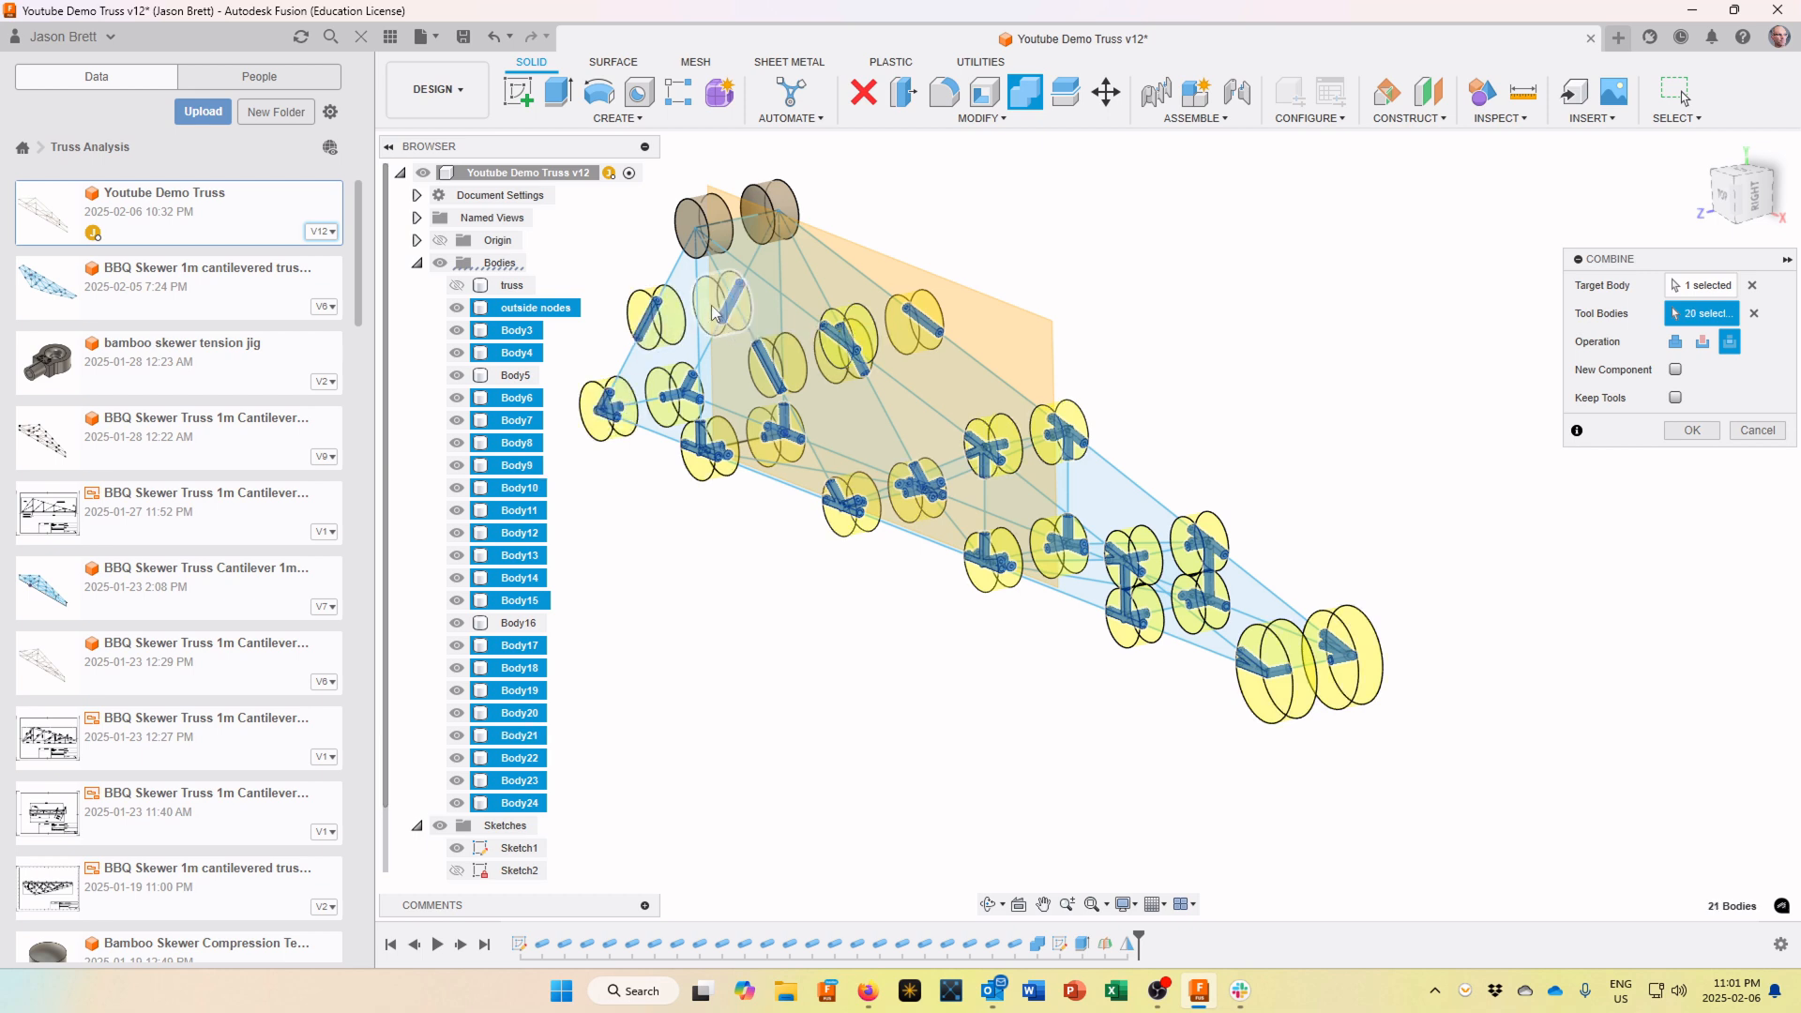
left_click(710, 217)
left_click(769, 200)
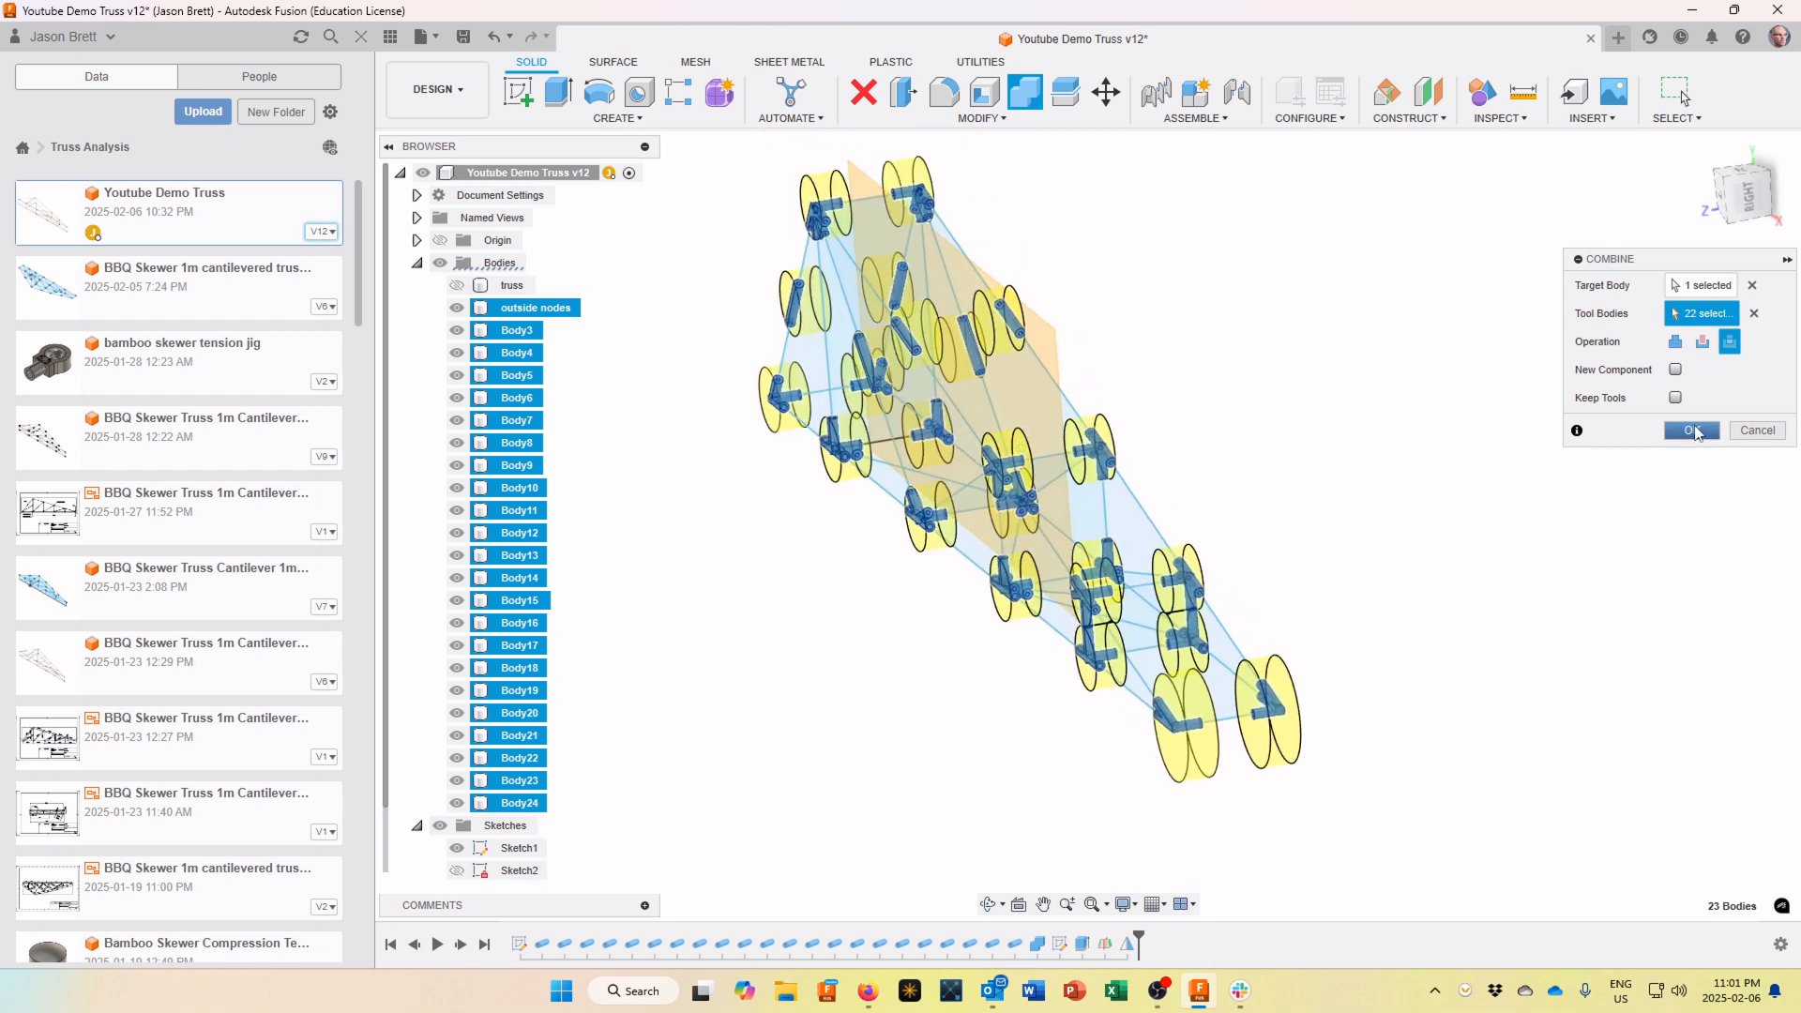
left_click(1694, 431)
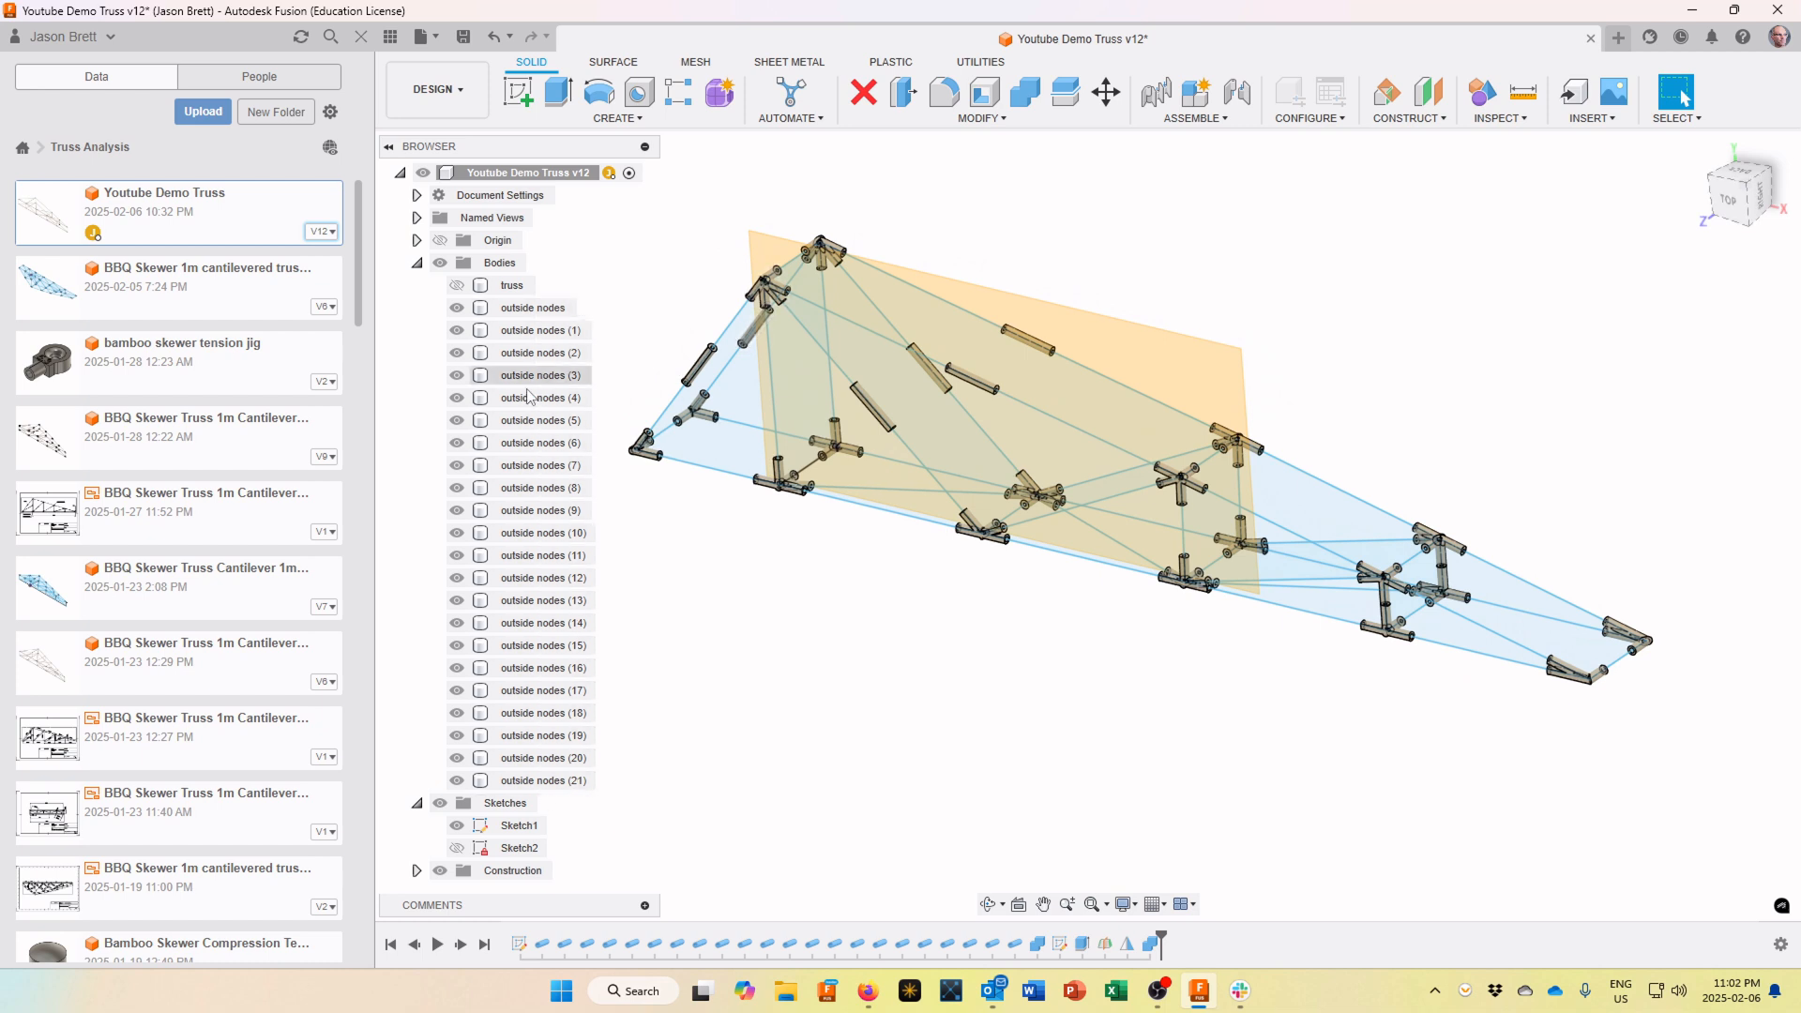
Show the truss body and save the design with the version description User Saved
left_click(456, 286)
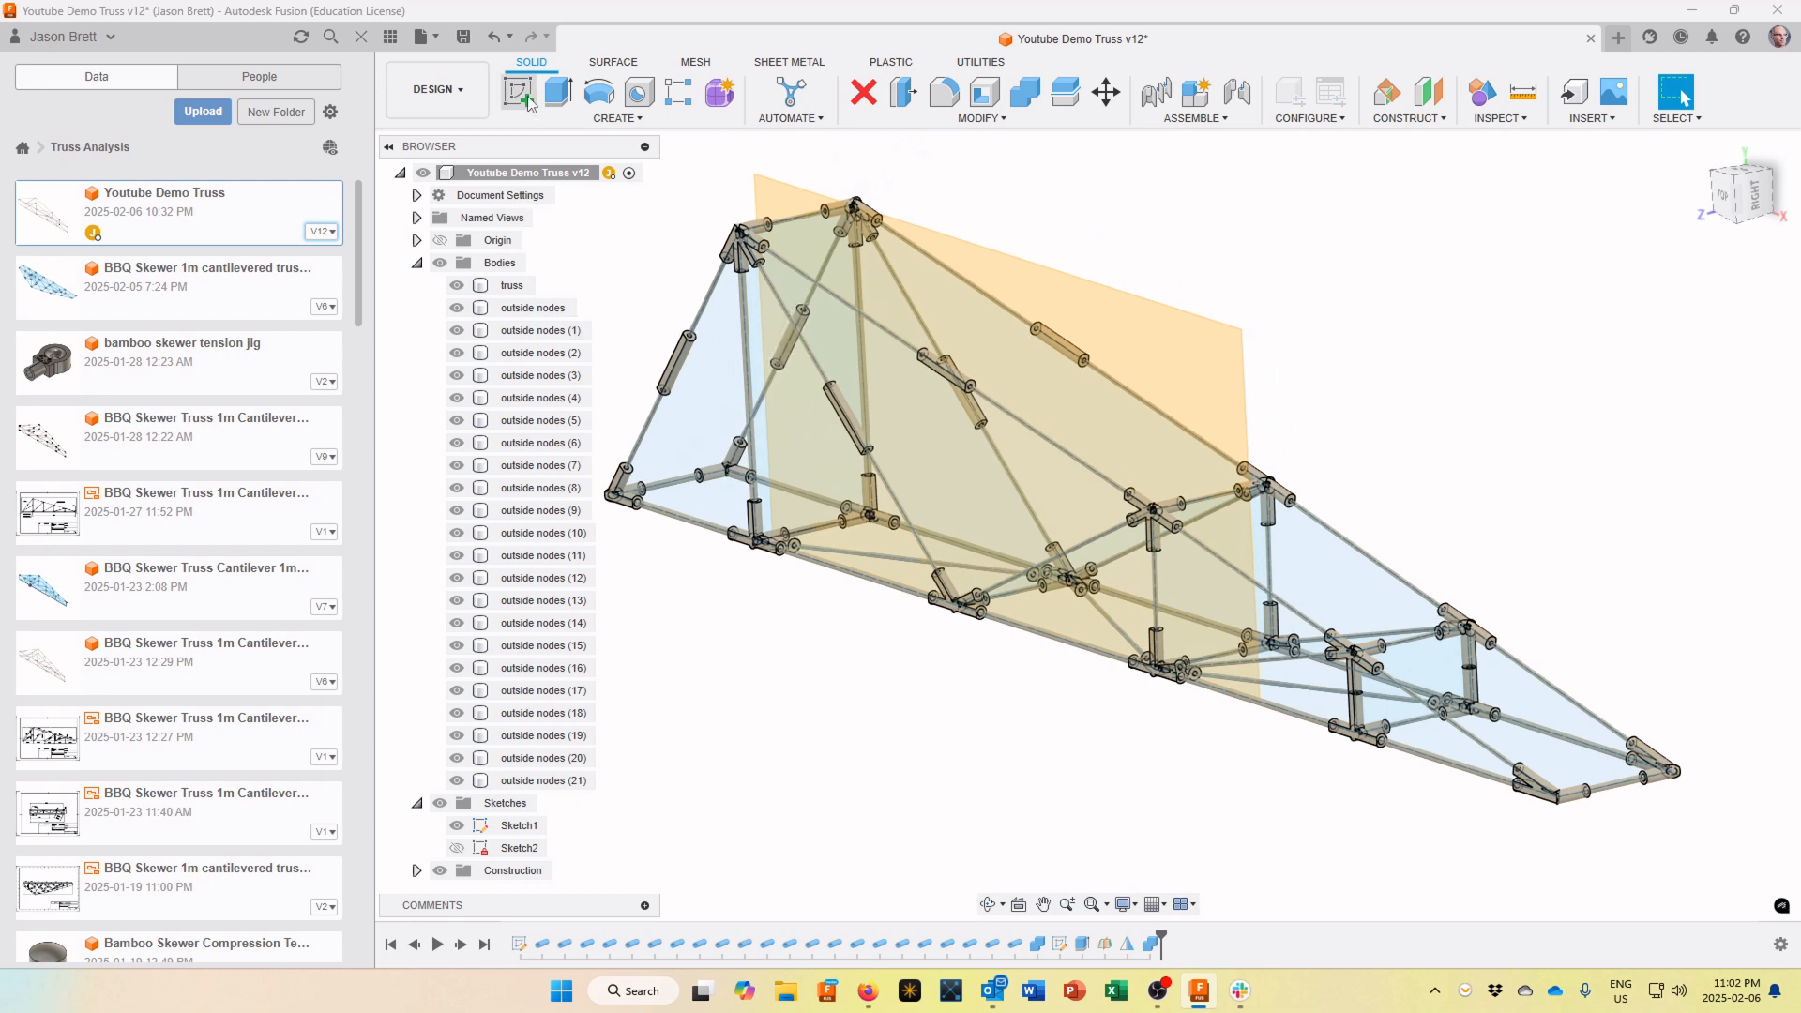
left_click(466, 42)
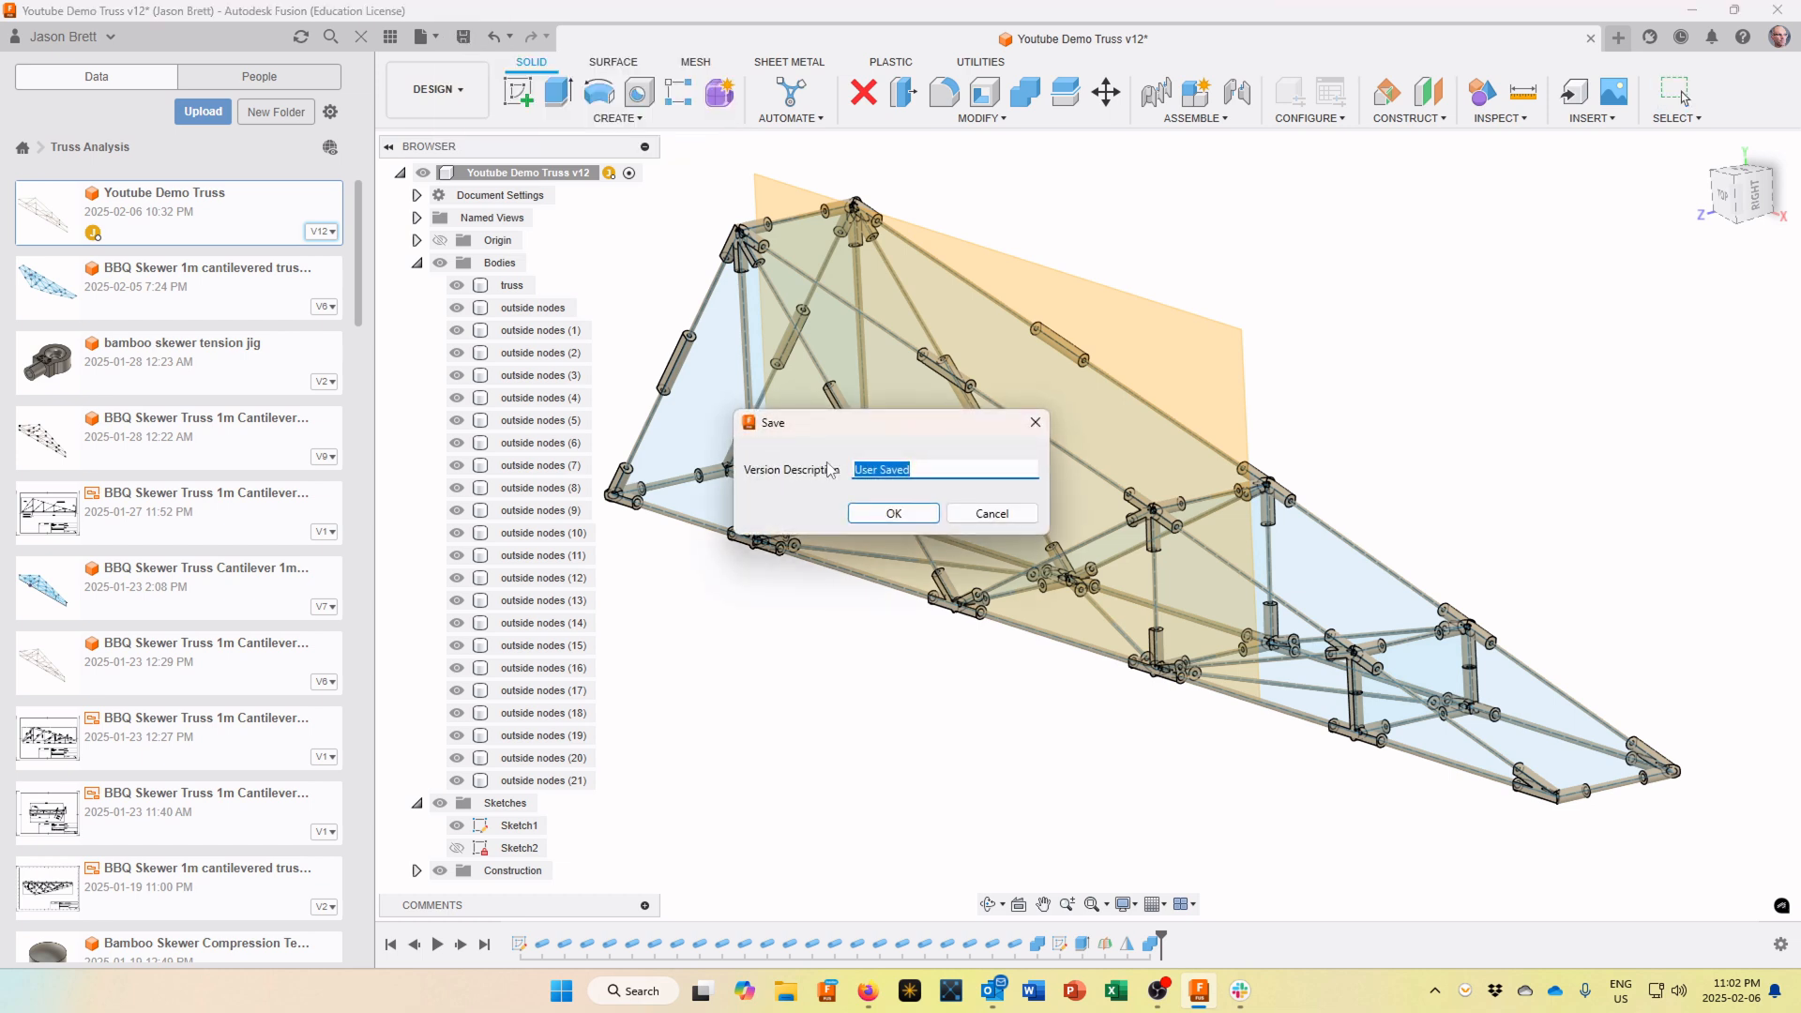
left_click(892, 514)
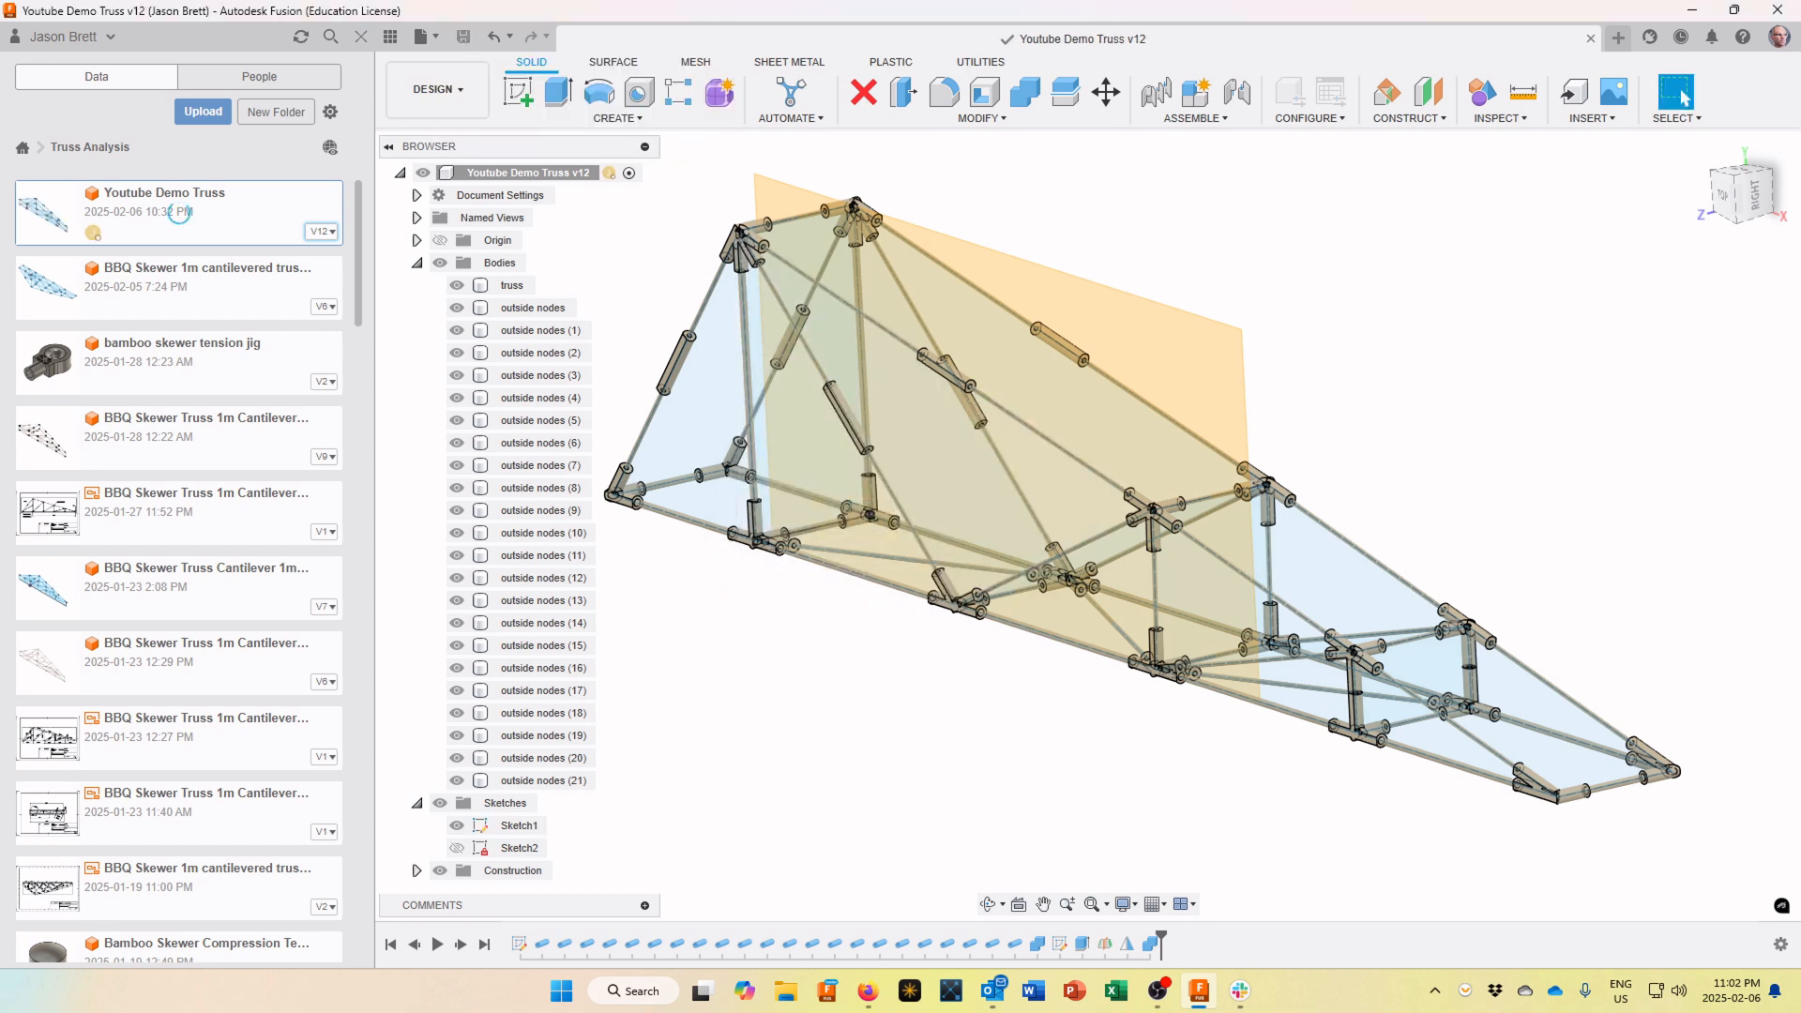